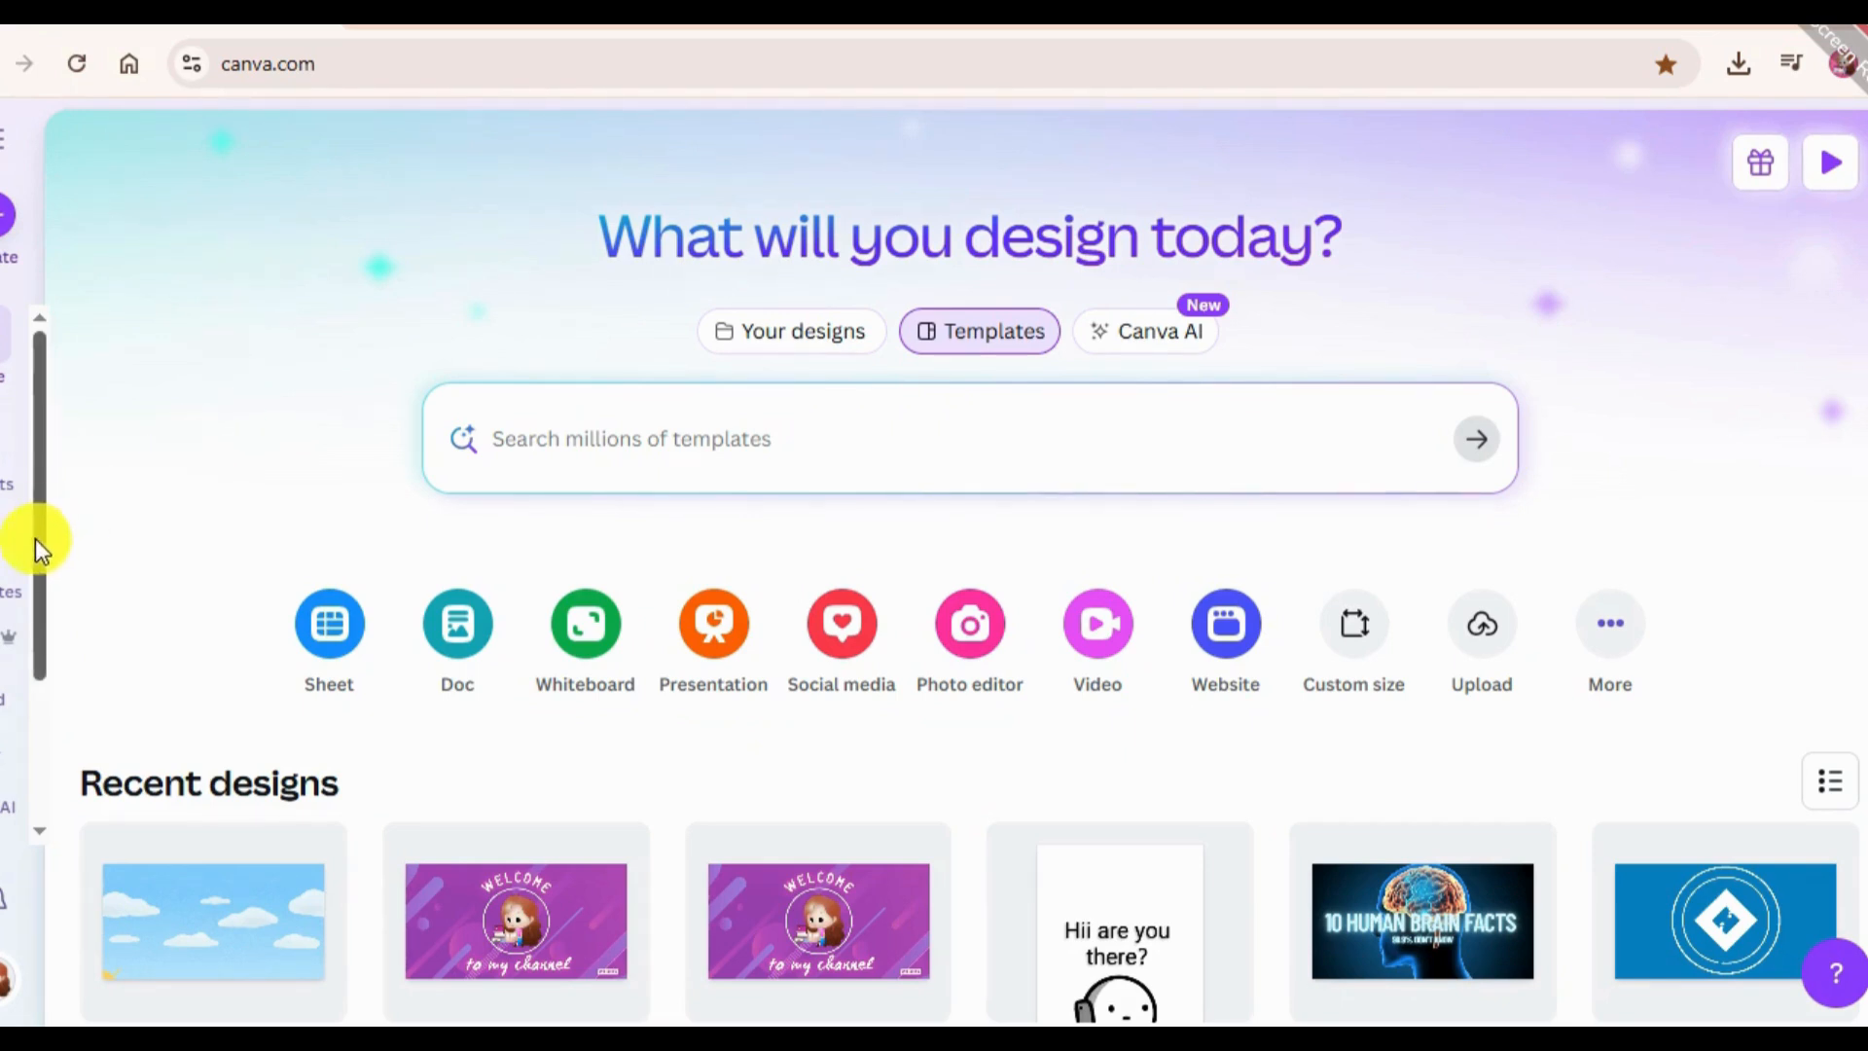
Open the Apps page from the home page and browse it.
scroll(184, 596, down, 5)
scroll(3, 671, down, 4)
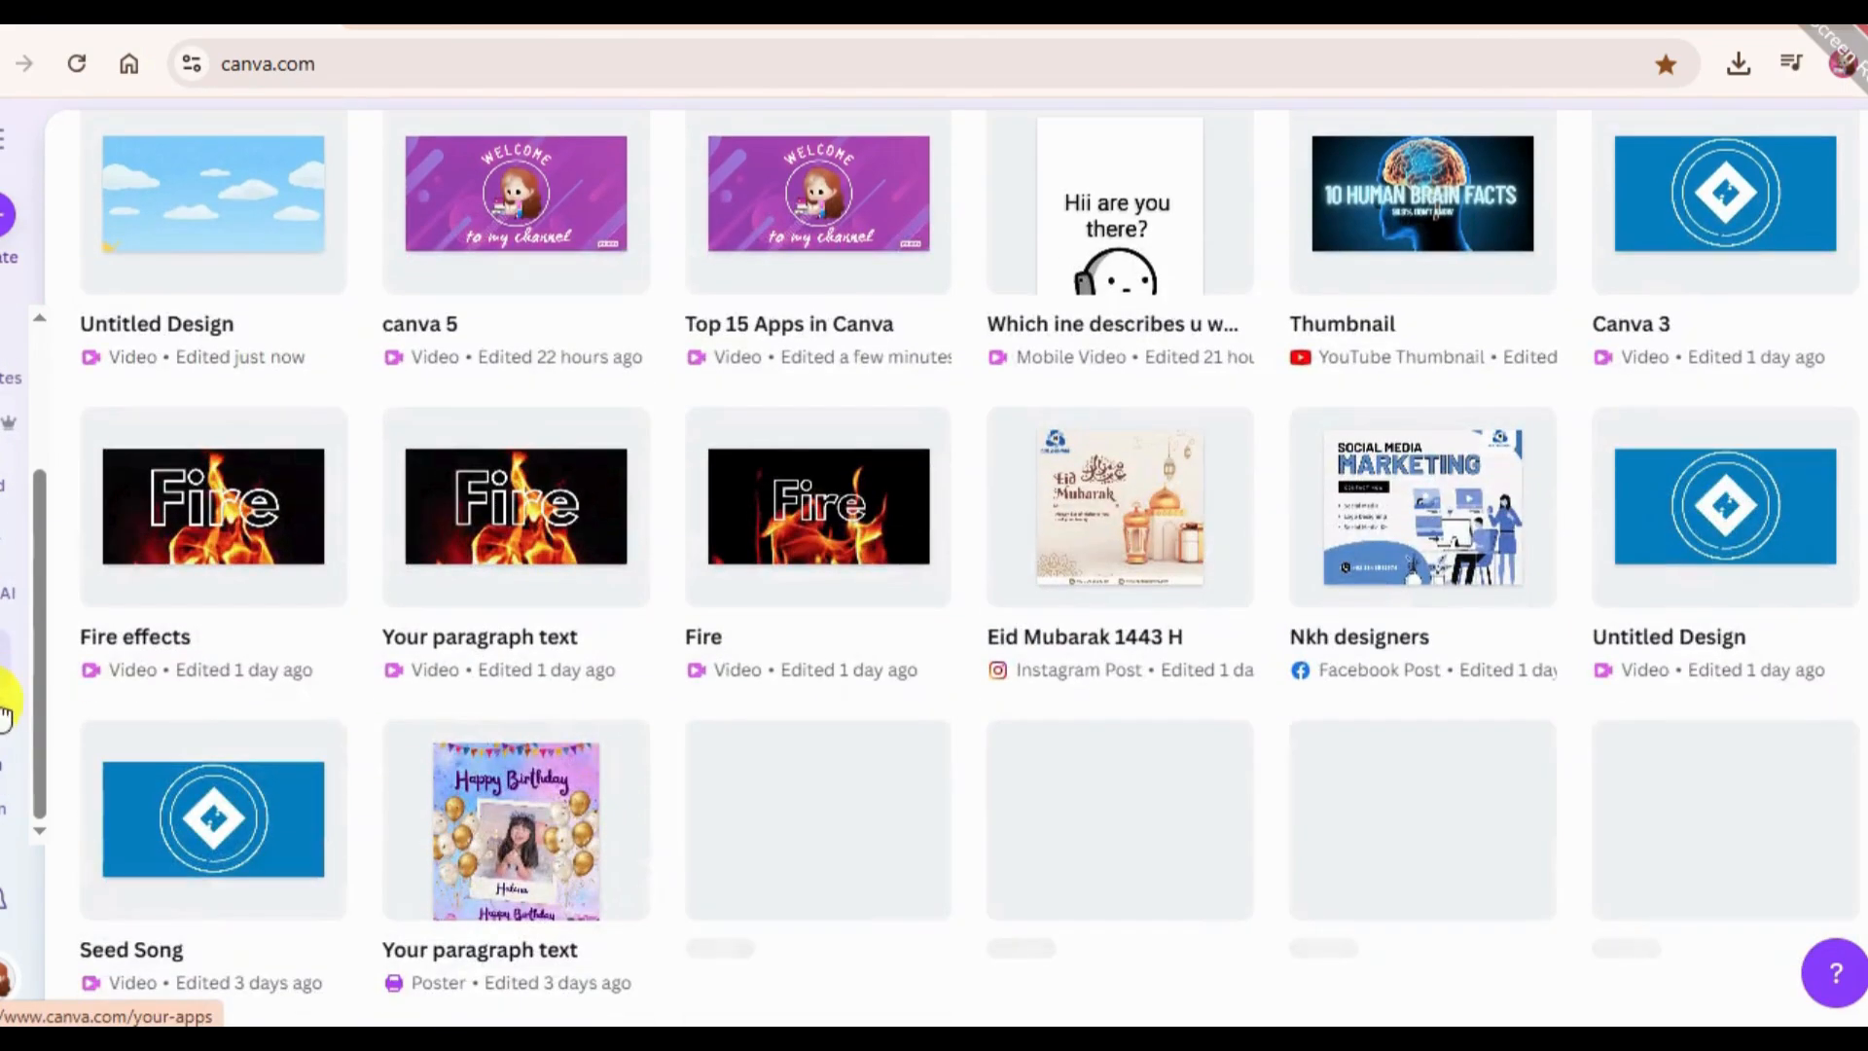
click(2, 681)
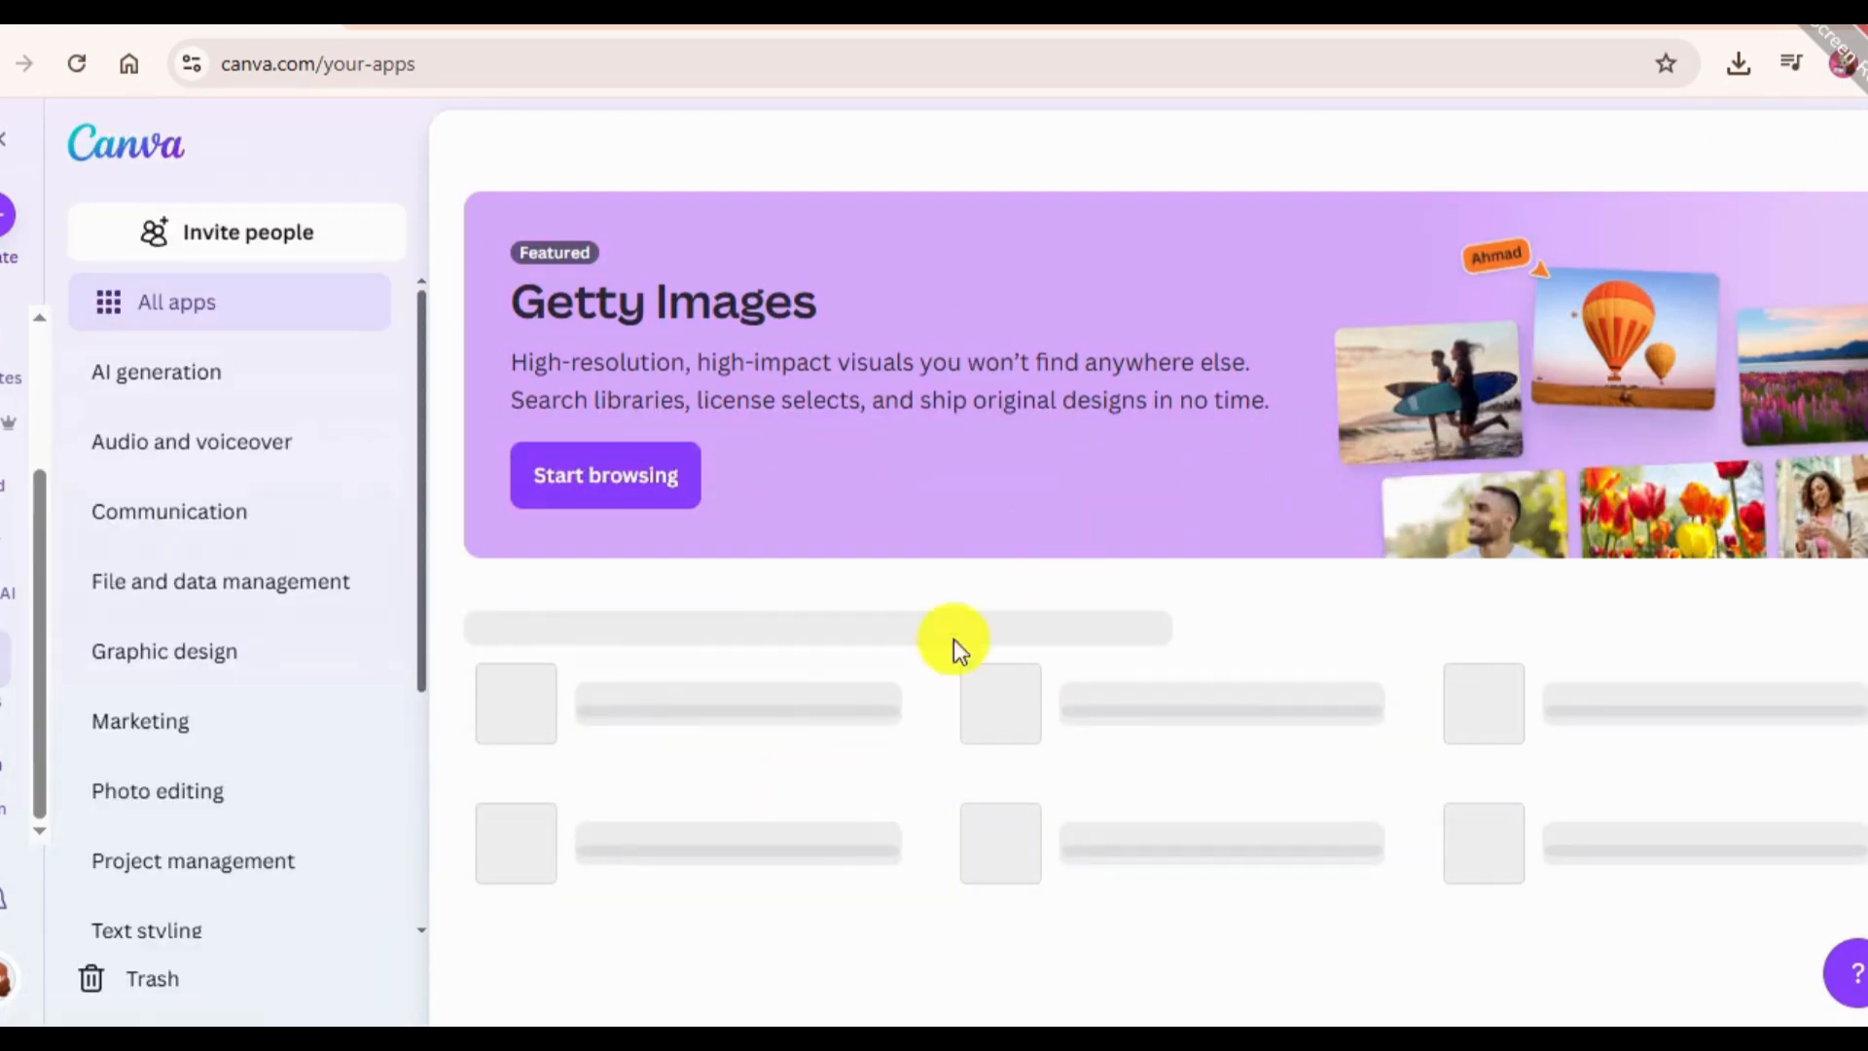
scroll(972, 861, down, 6)
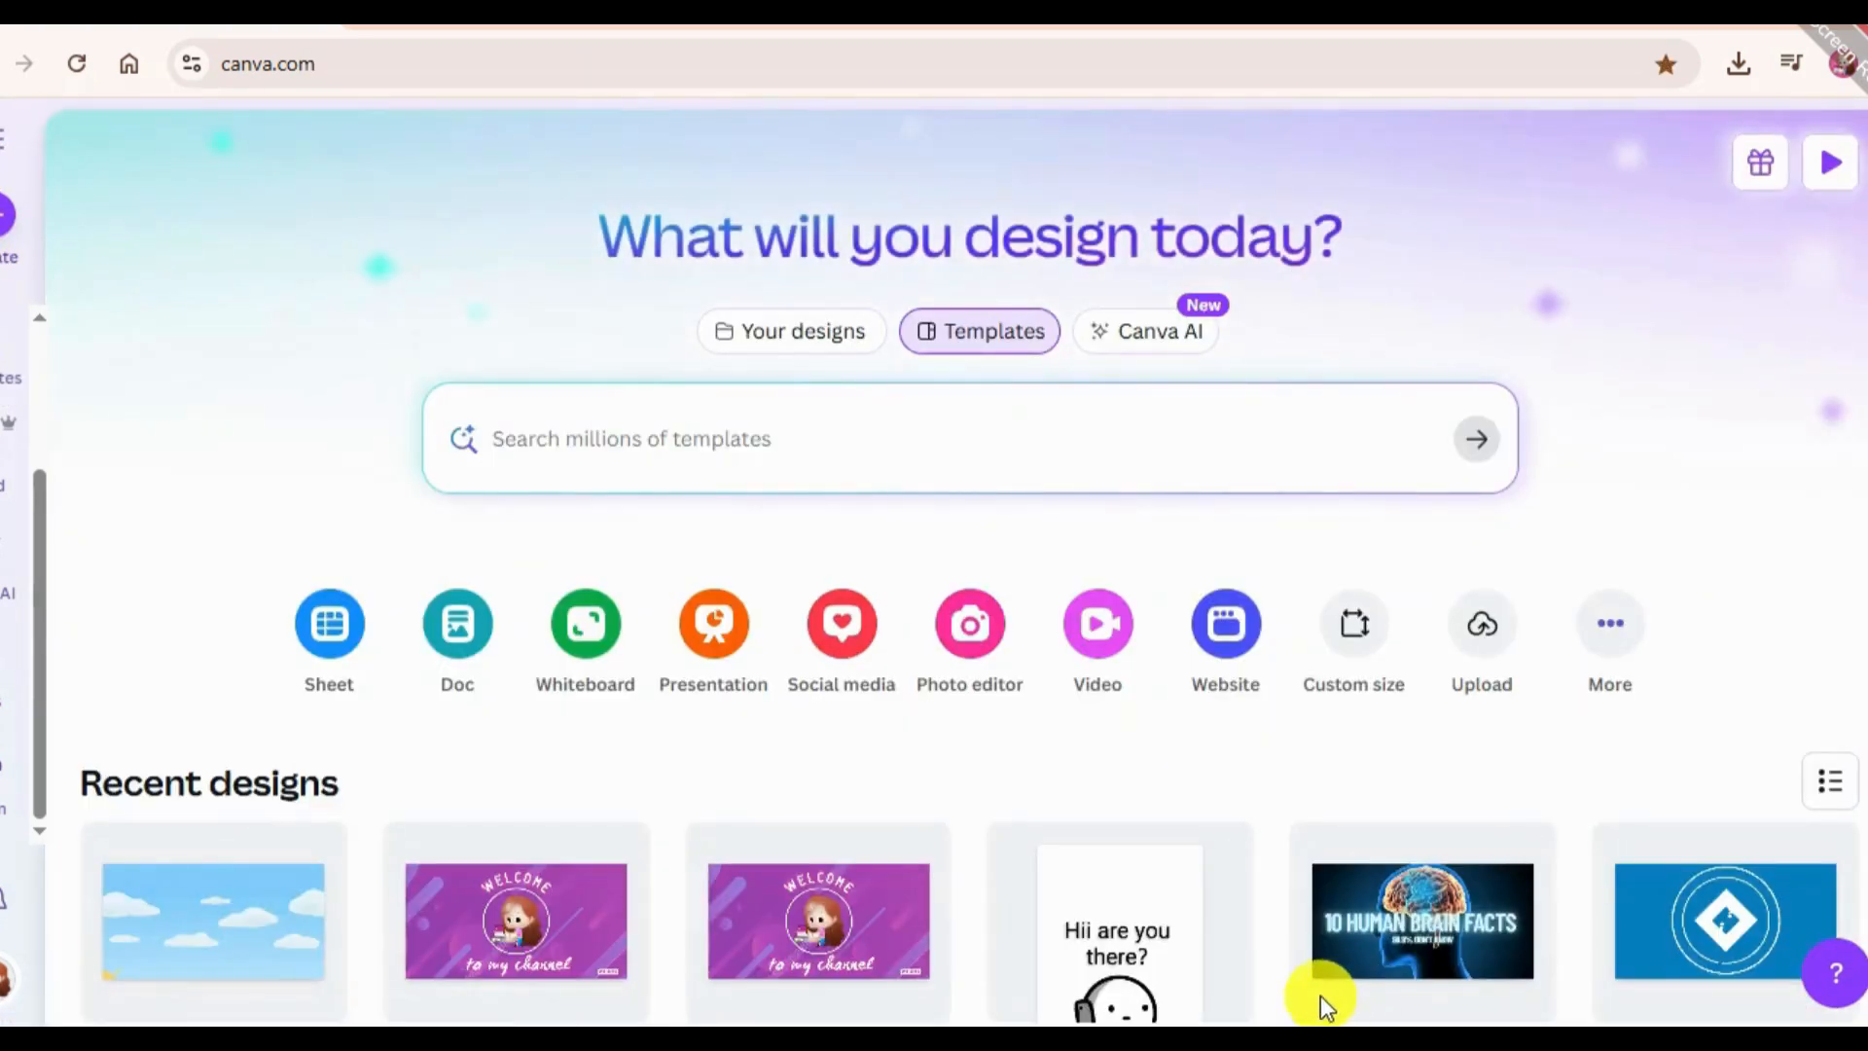
Create a blank 1080 × 1080 px design from the home page's custom size option.
scroll(713, 900, down, 5)
scroll(1427, 545, up, 1)
scroll(1423, 504, up, 4)
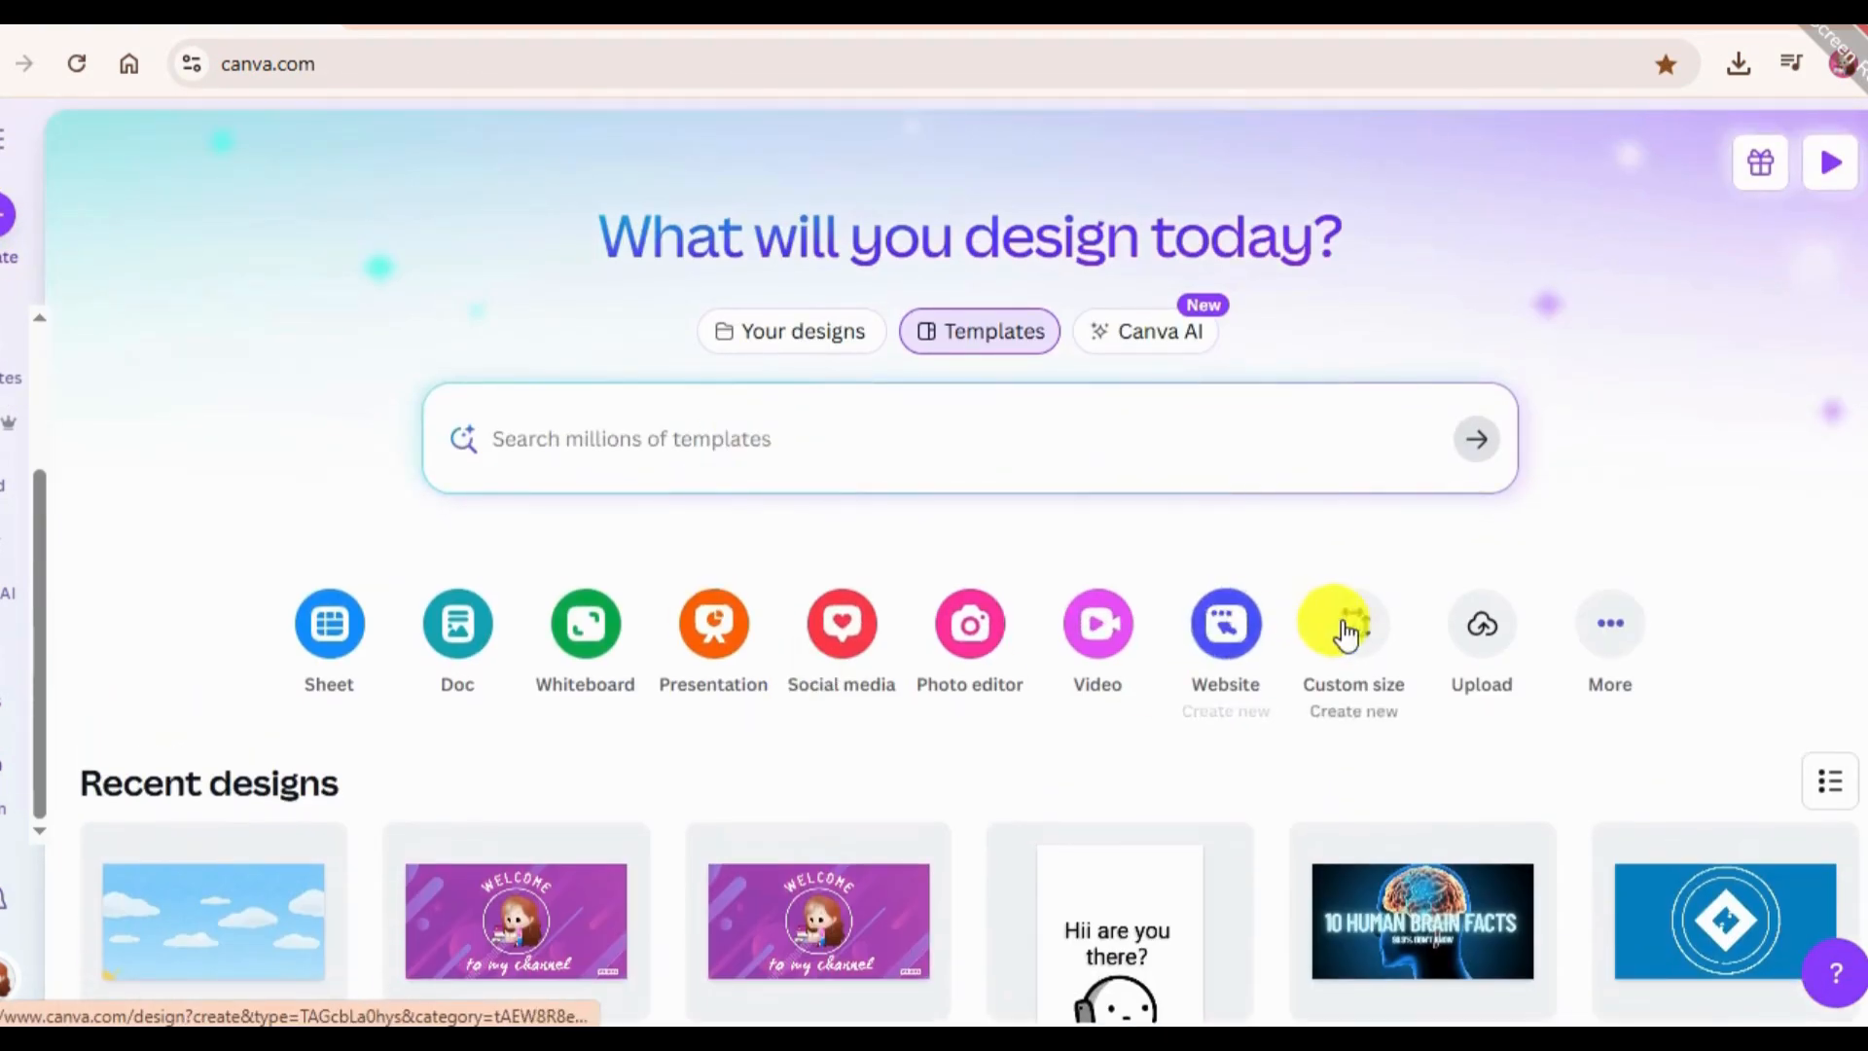
click(1330, 626)
click(1059, 469)
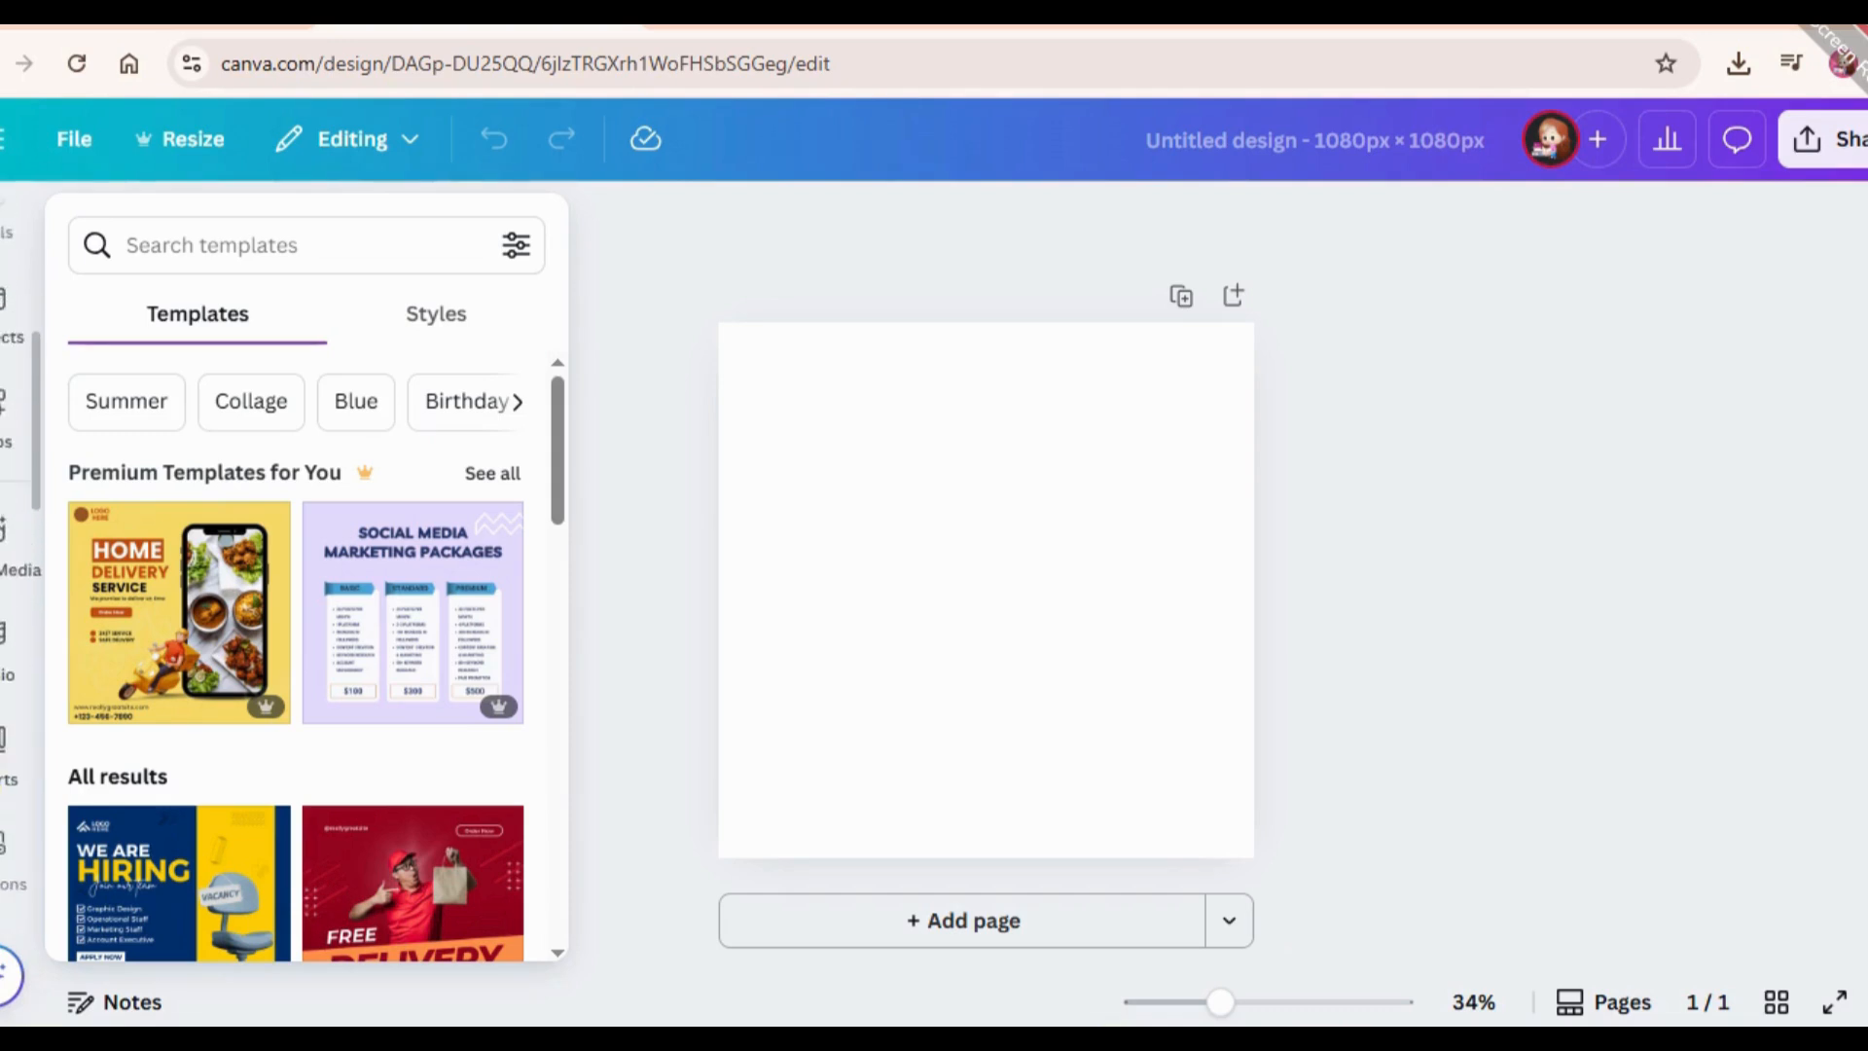
Open the app browser inside the design editor and look through the featured and trending apps.
click(5, 533)
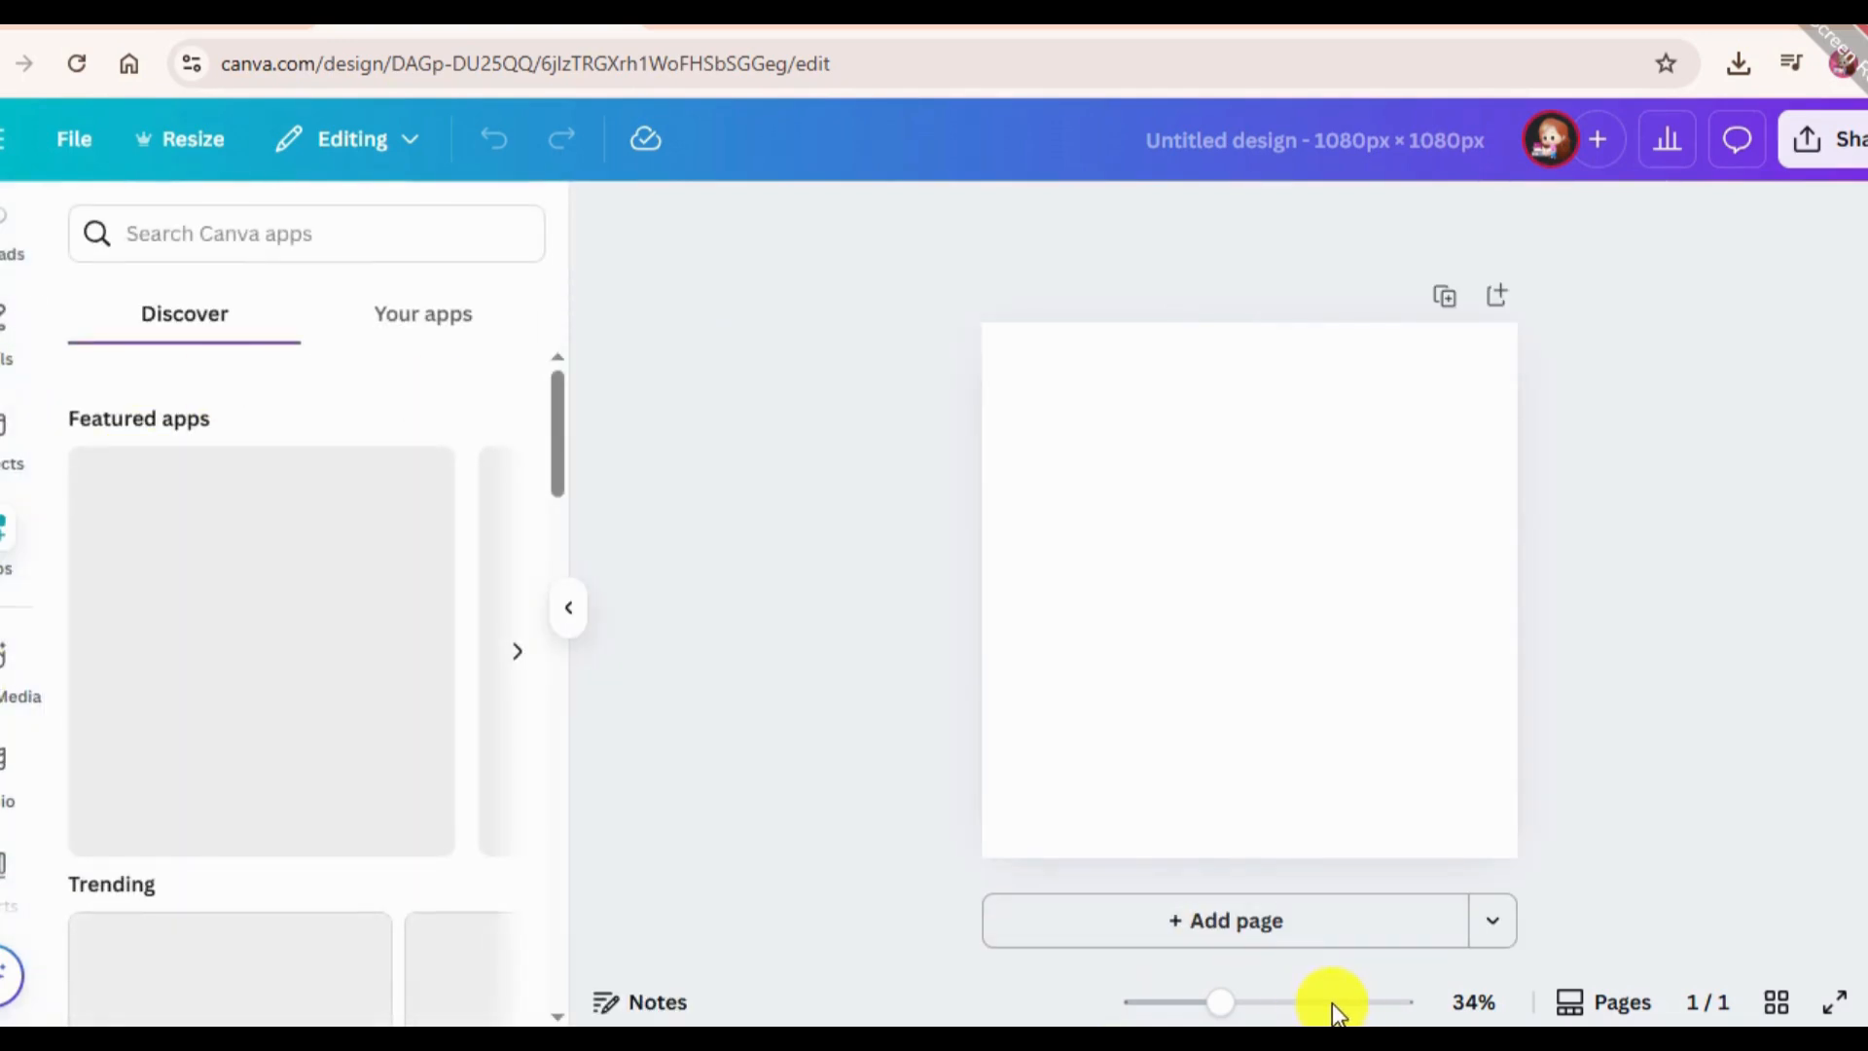
scroll(331, 409, down, 3)
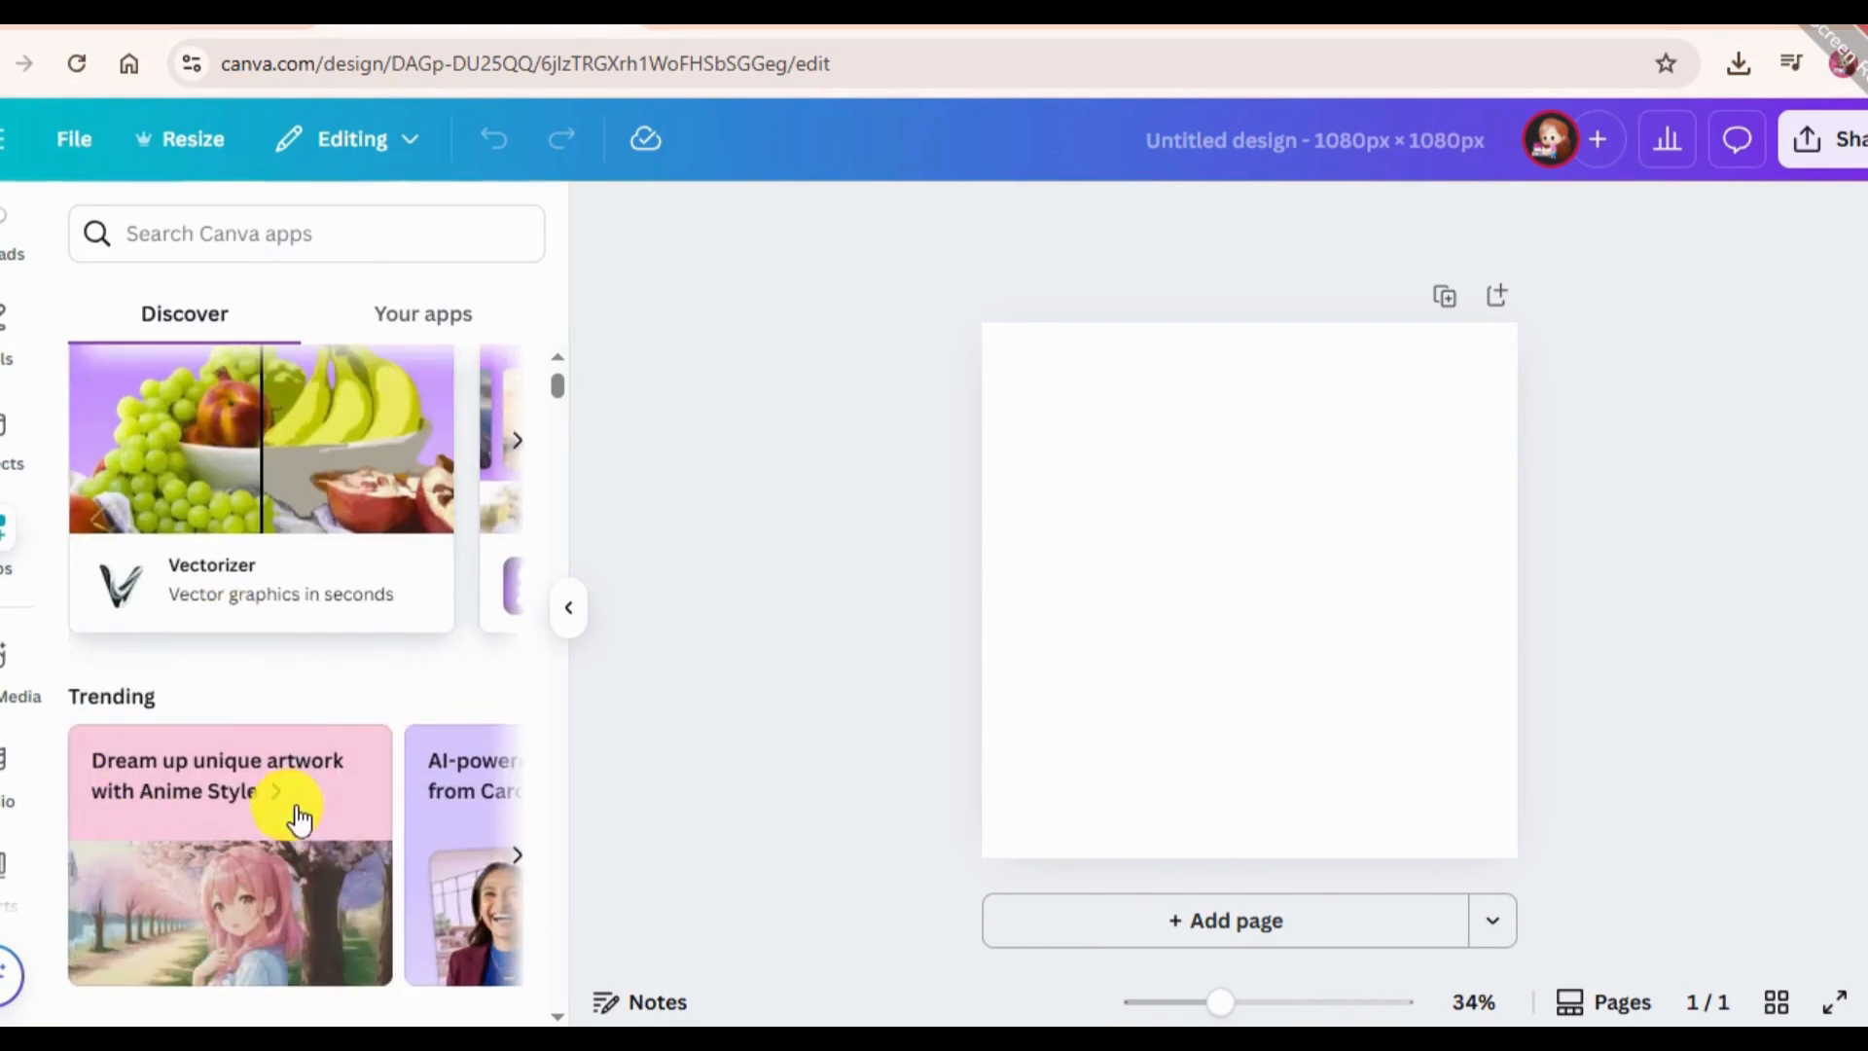
scroll(299, 820, up, 2)
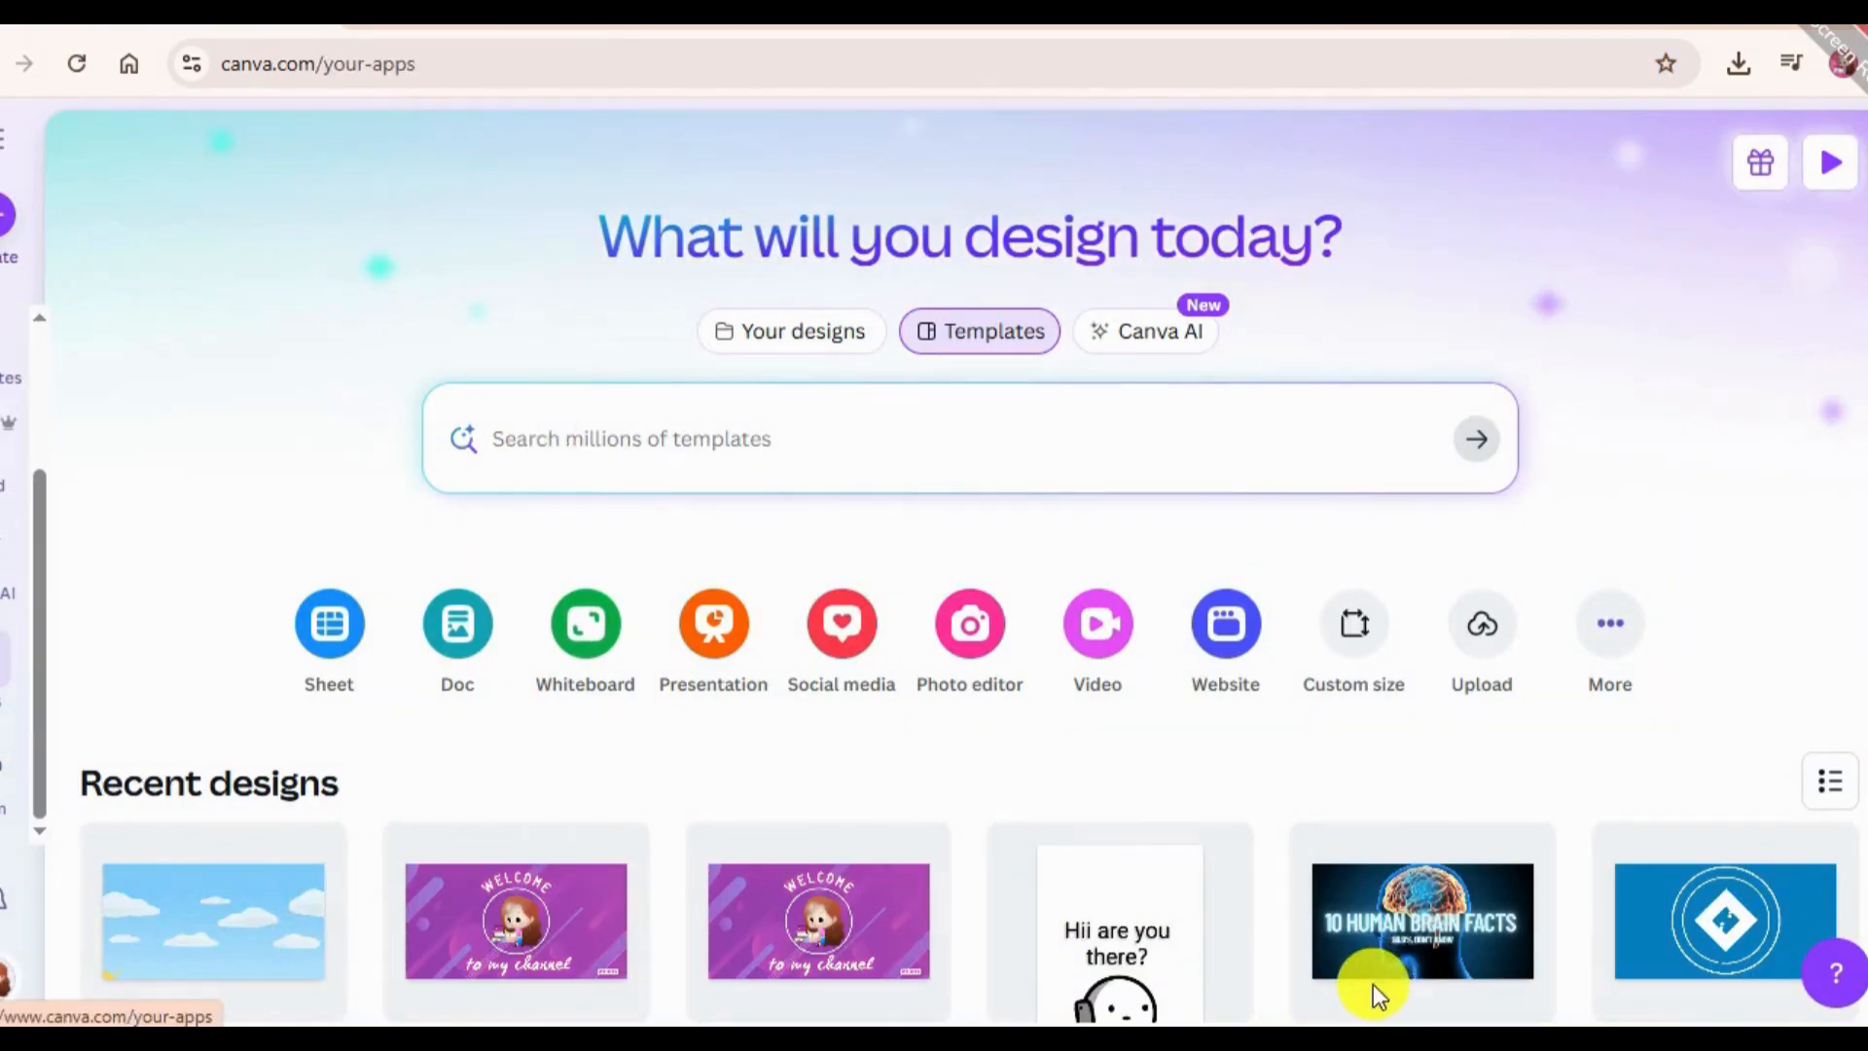
Search the Apps page for TypeExtrude and open that app's details.
scroll(1037, 729, down, 4)
scroll(1037, 730, up, 4)
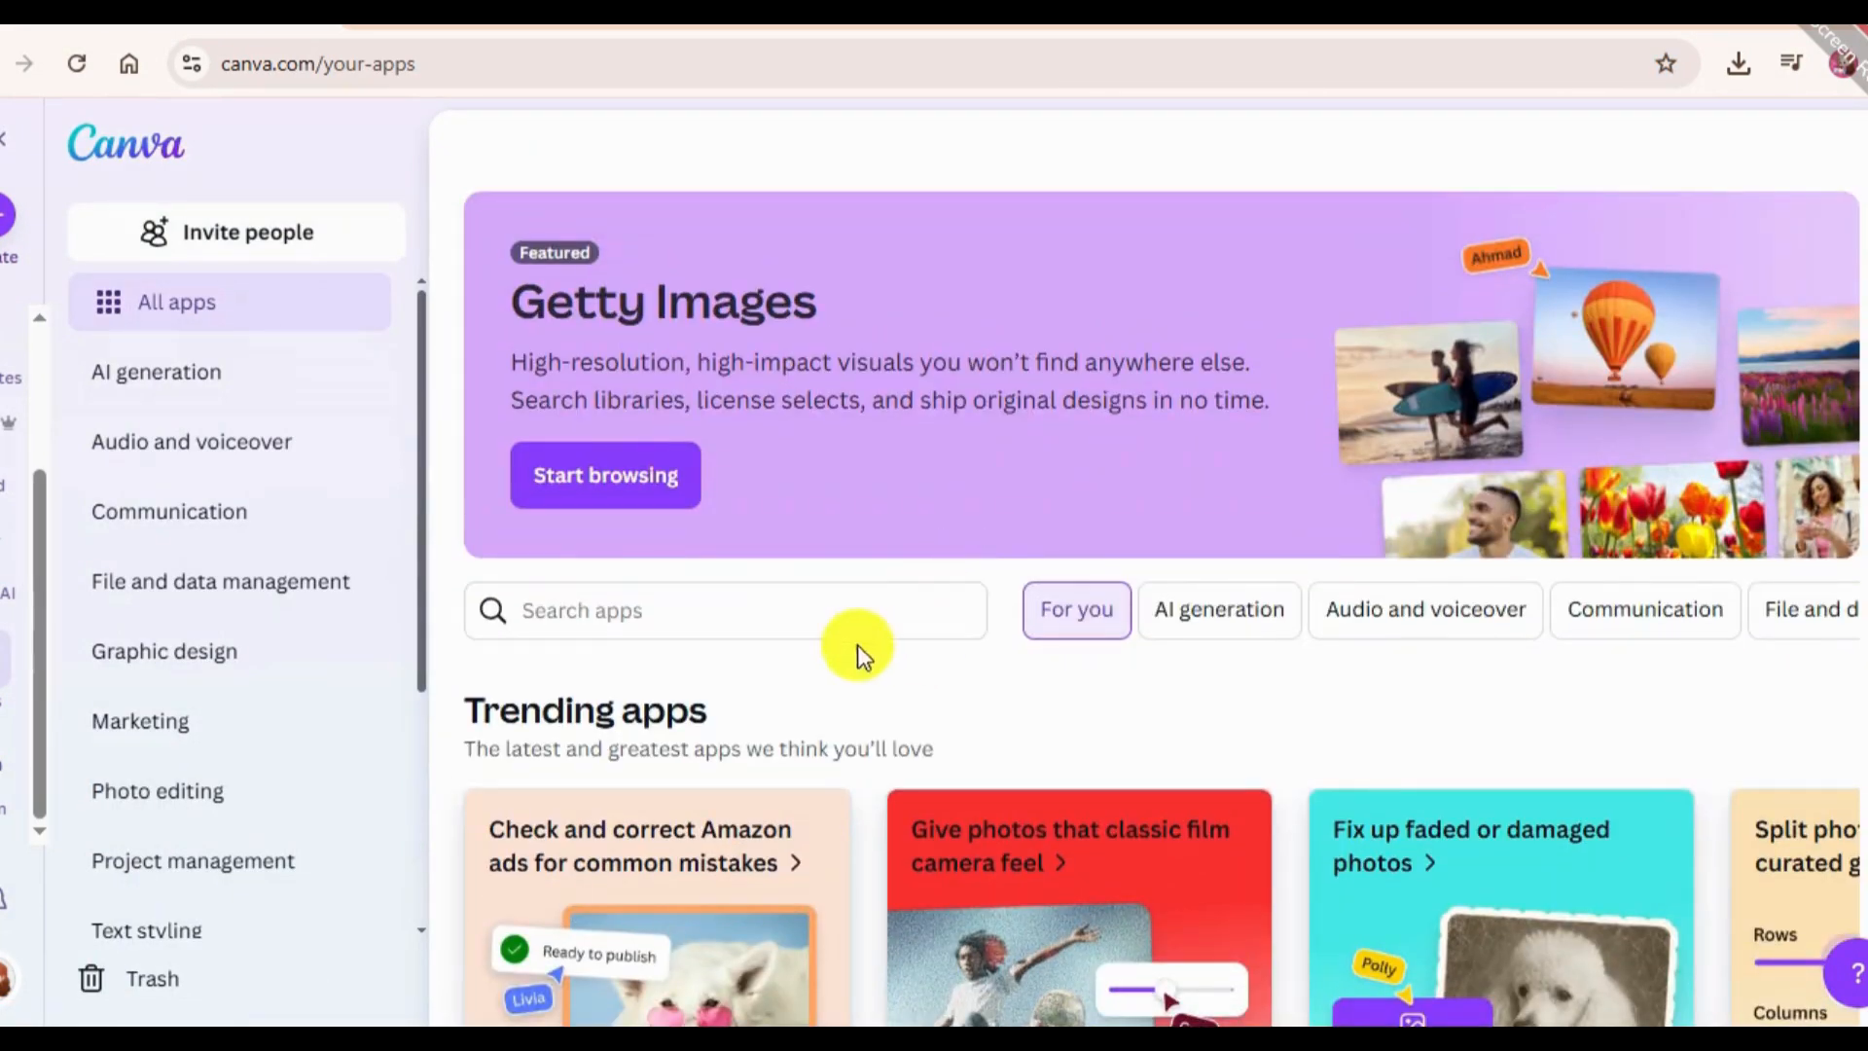
click(755, 591)
text(Type)
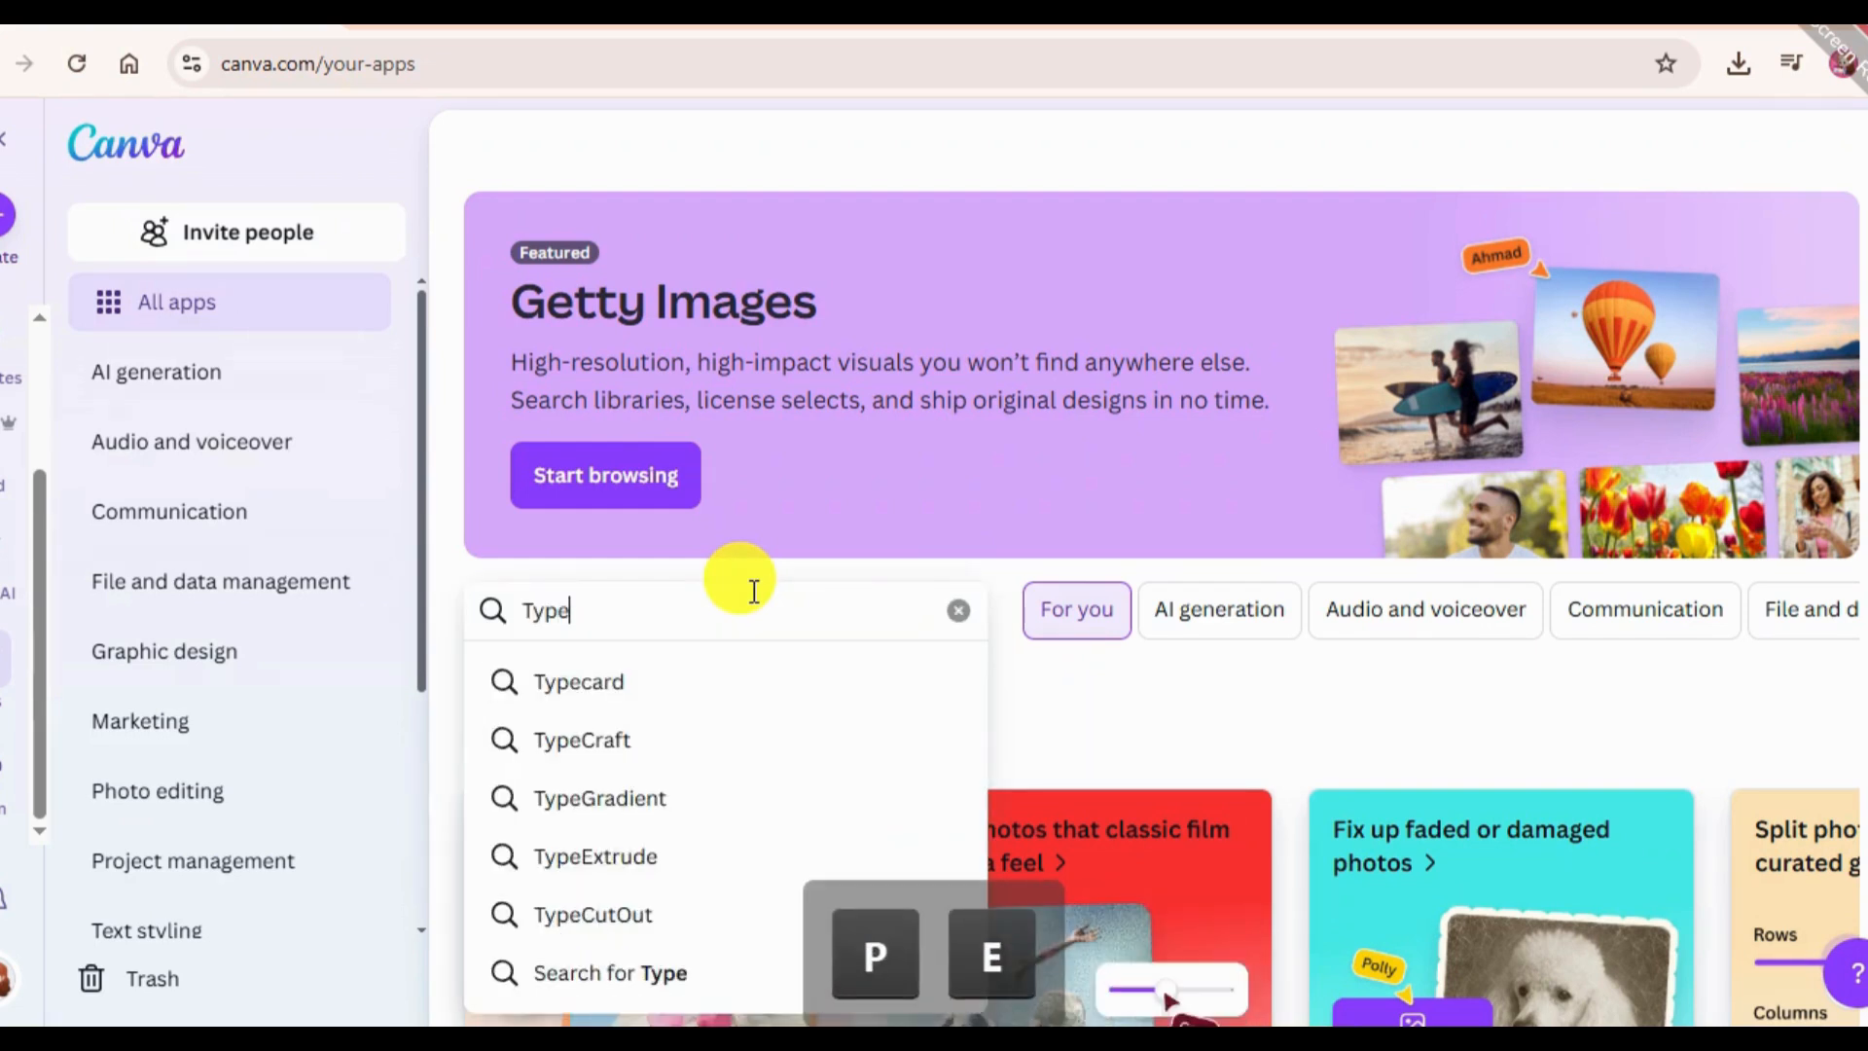
text(Ex)
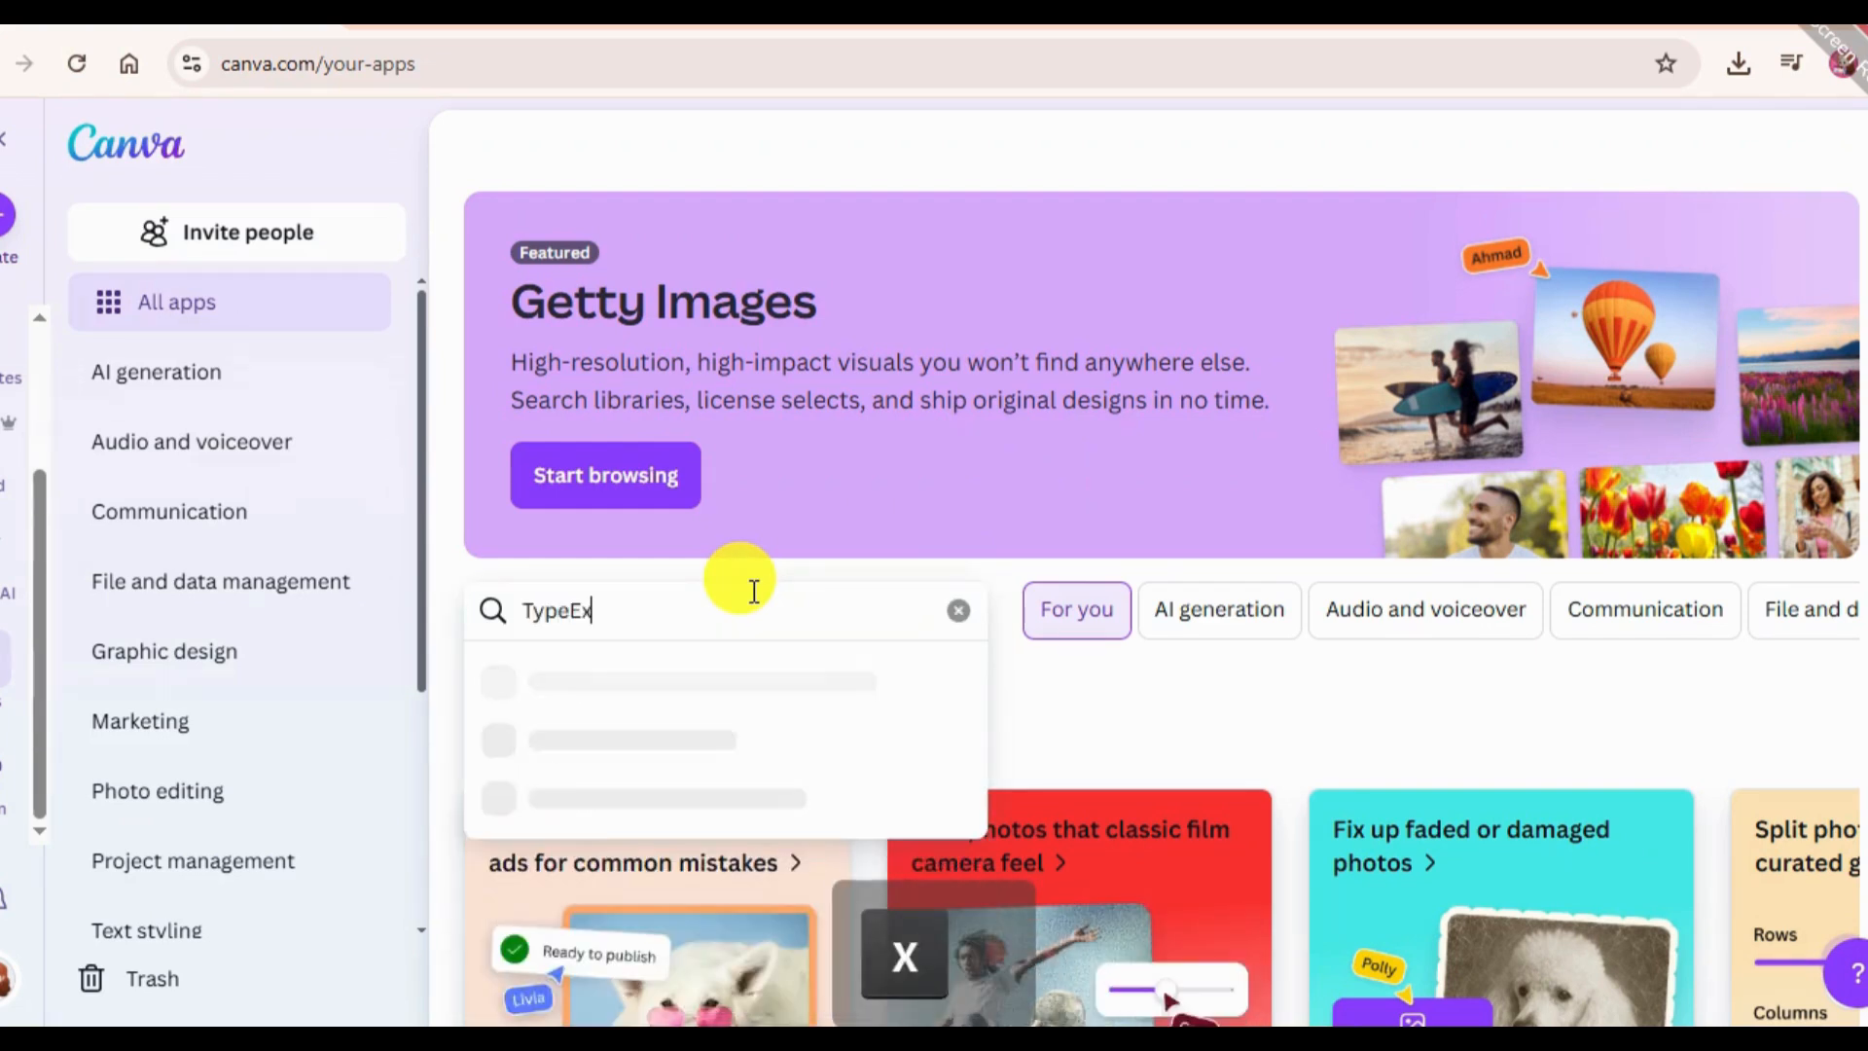
text(trude)
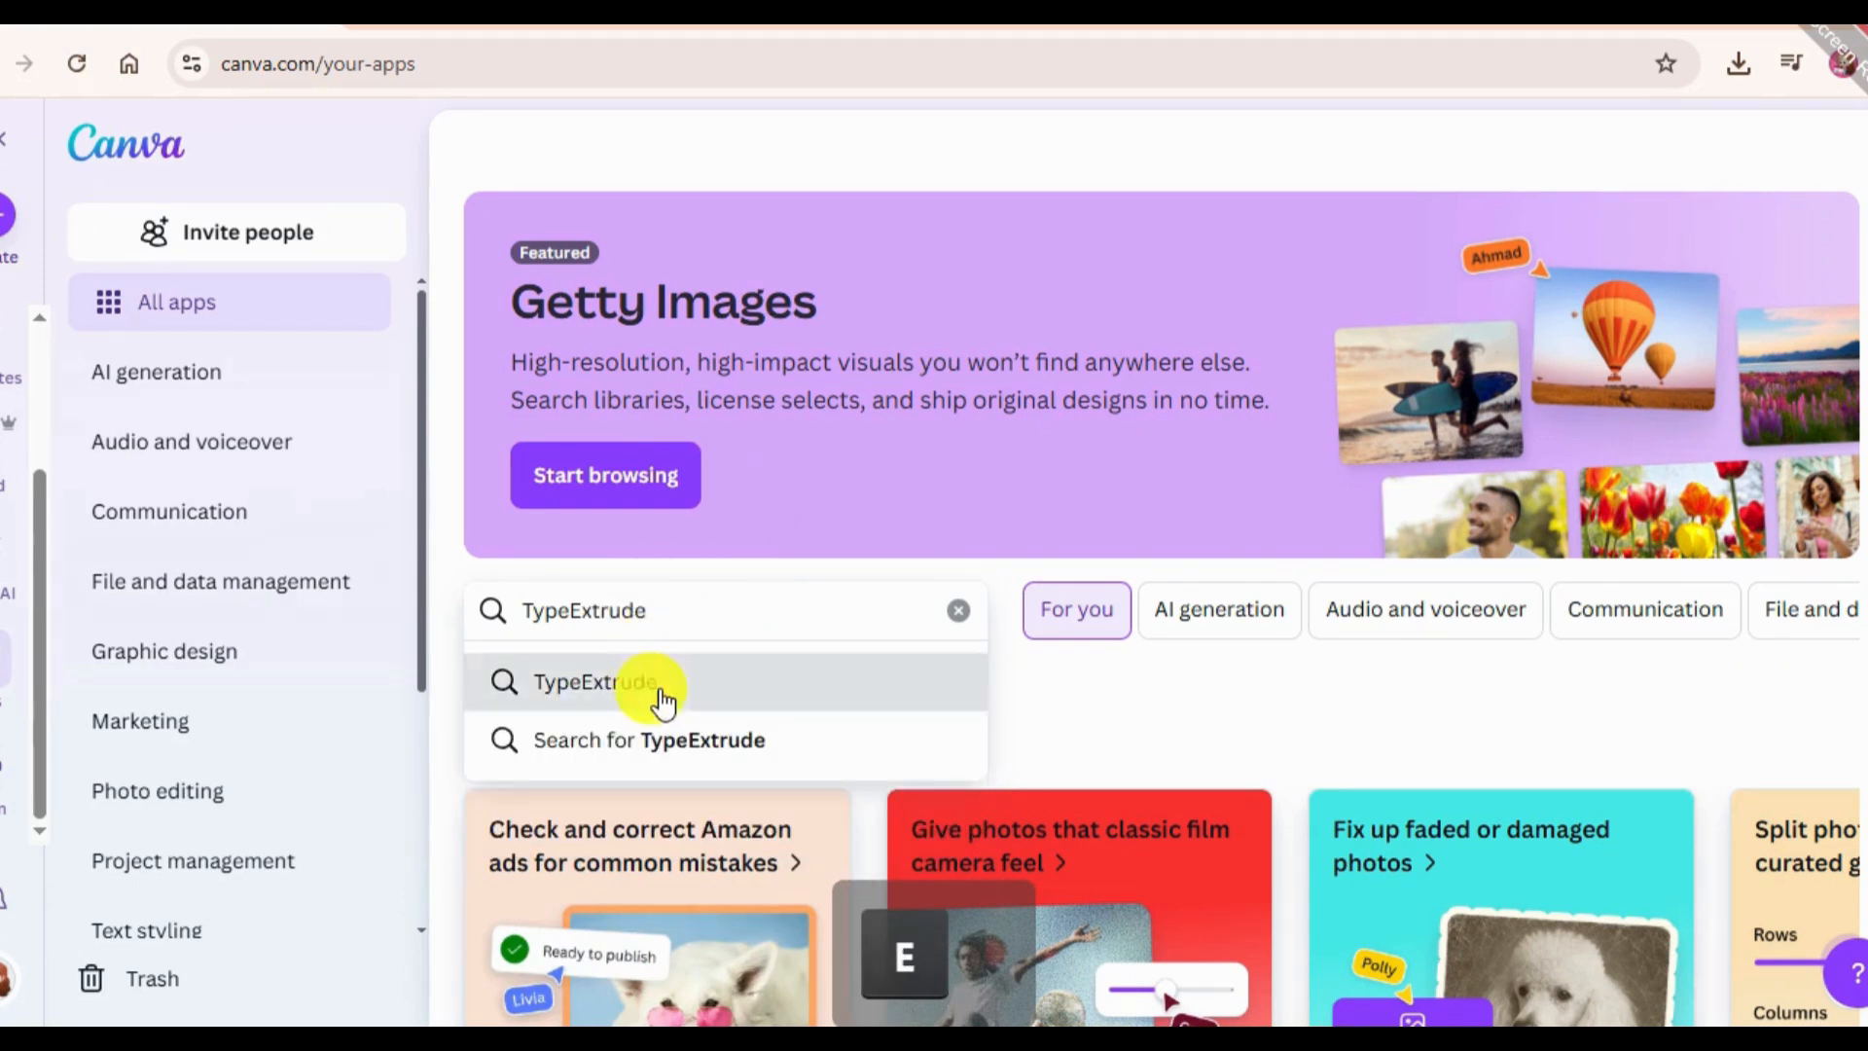
click(652, 683)
click(688, 727)
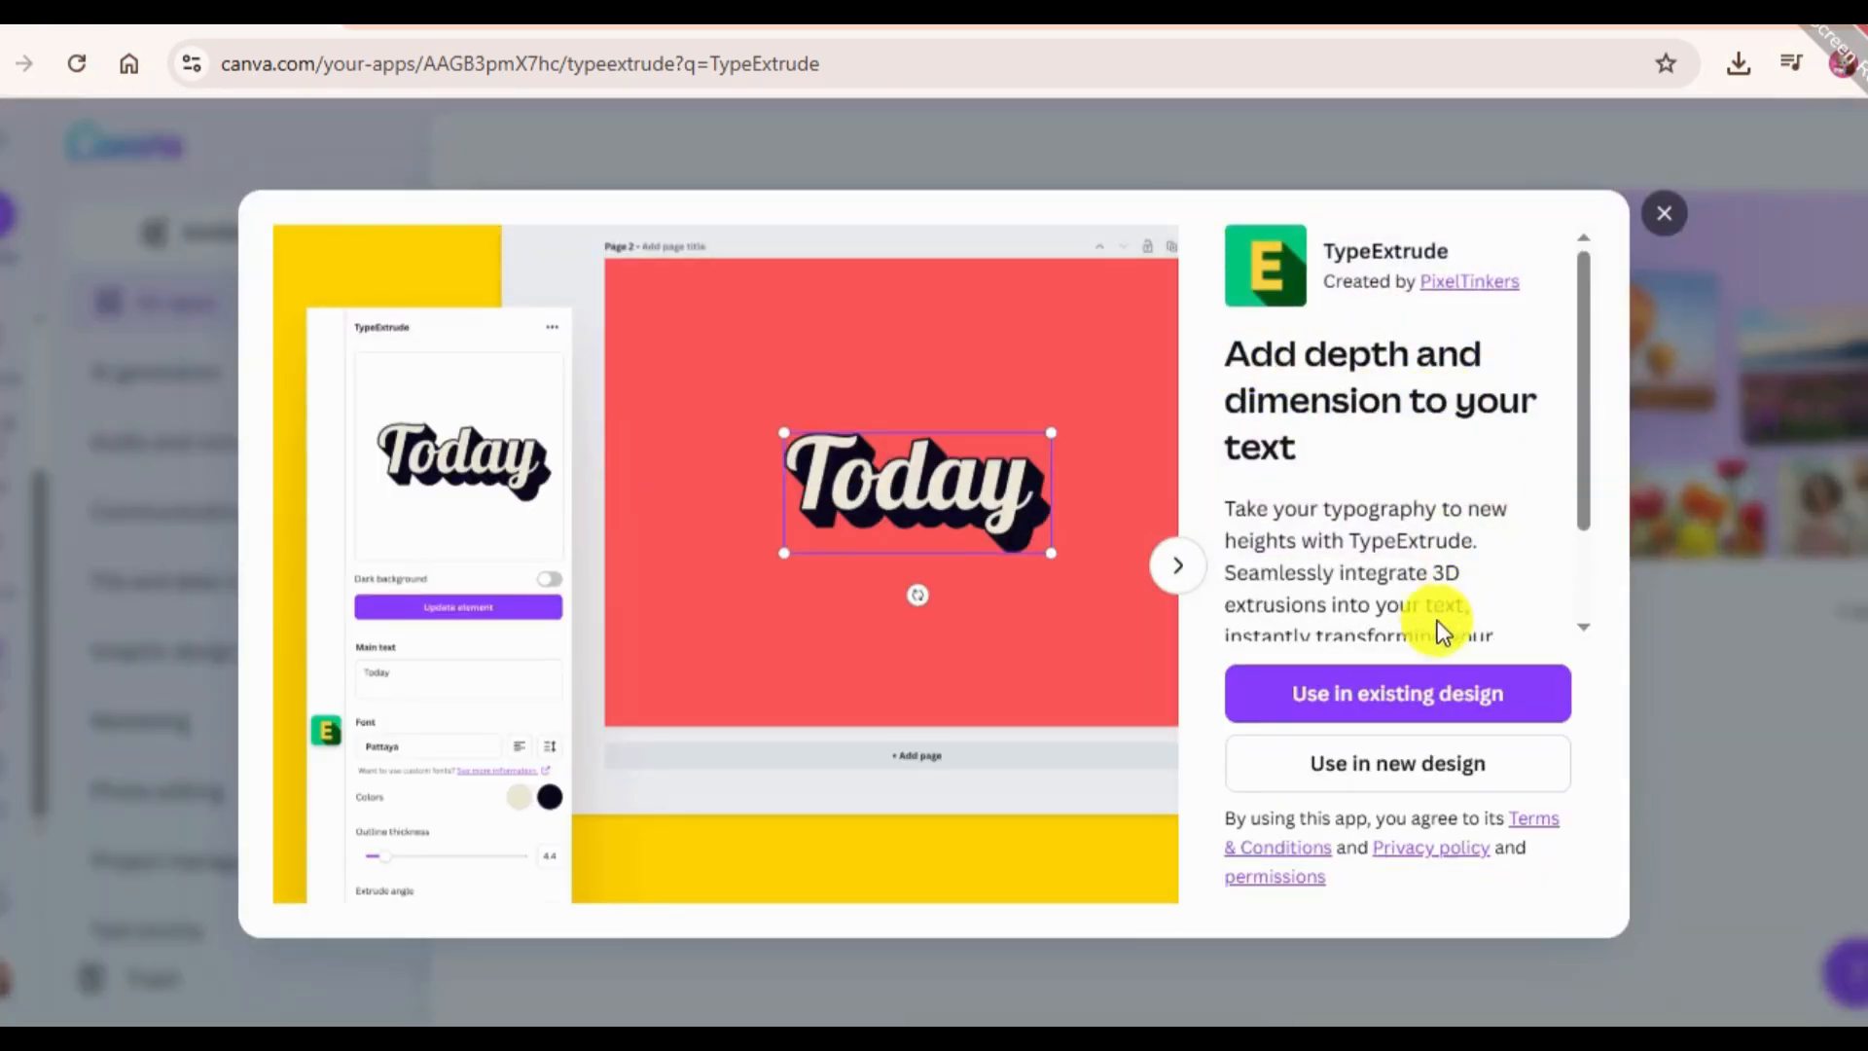
Use TypeExtrude in a new custom-size design 1080 px wide and 1080 px high.
click(1441, 768)
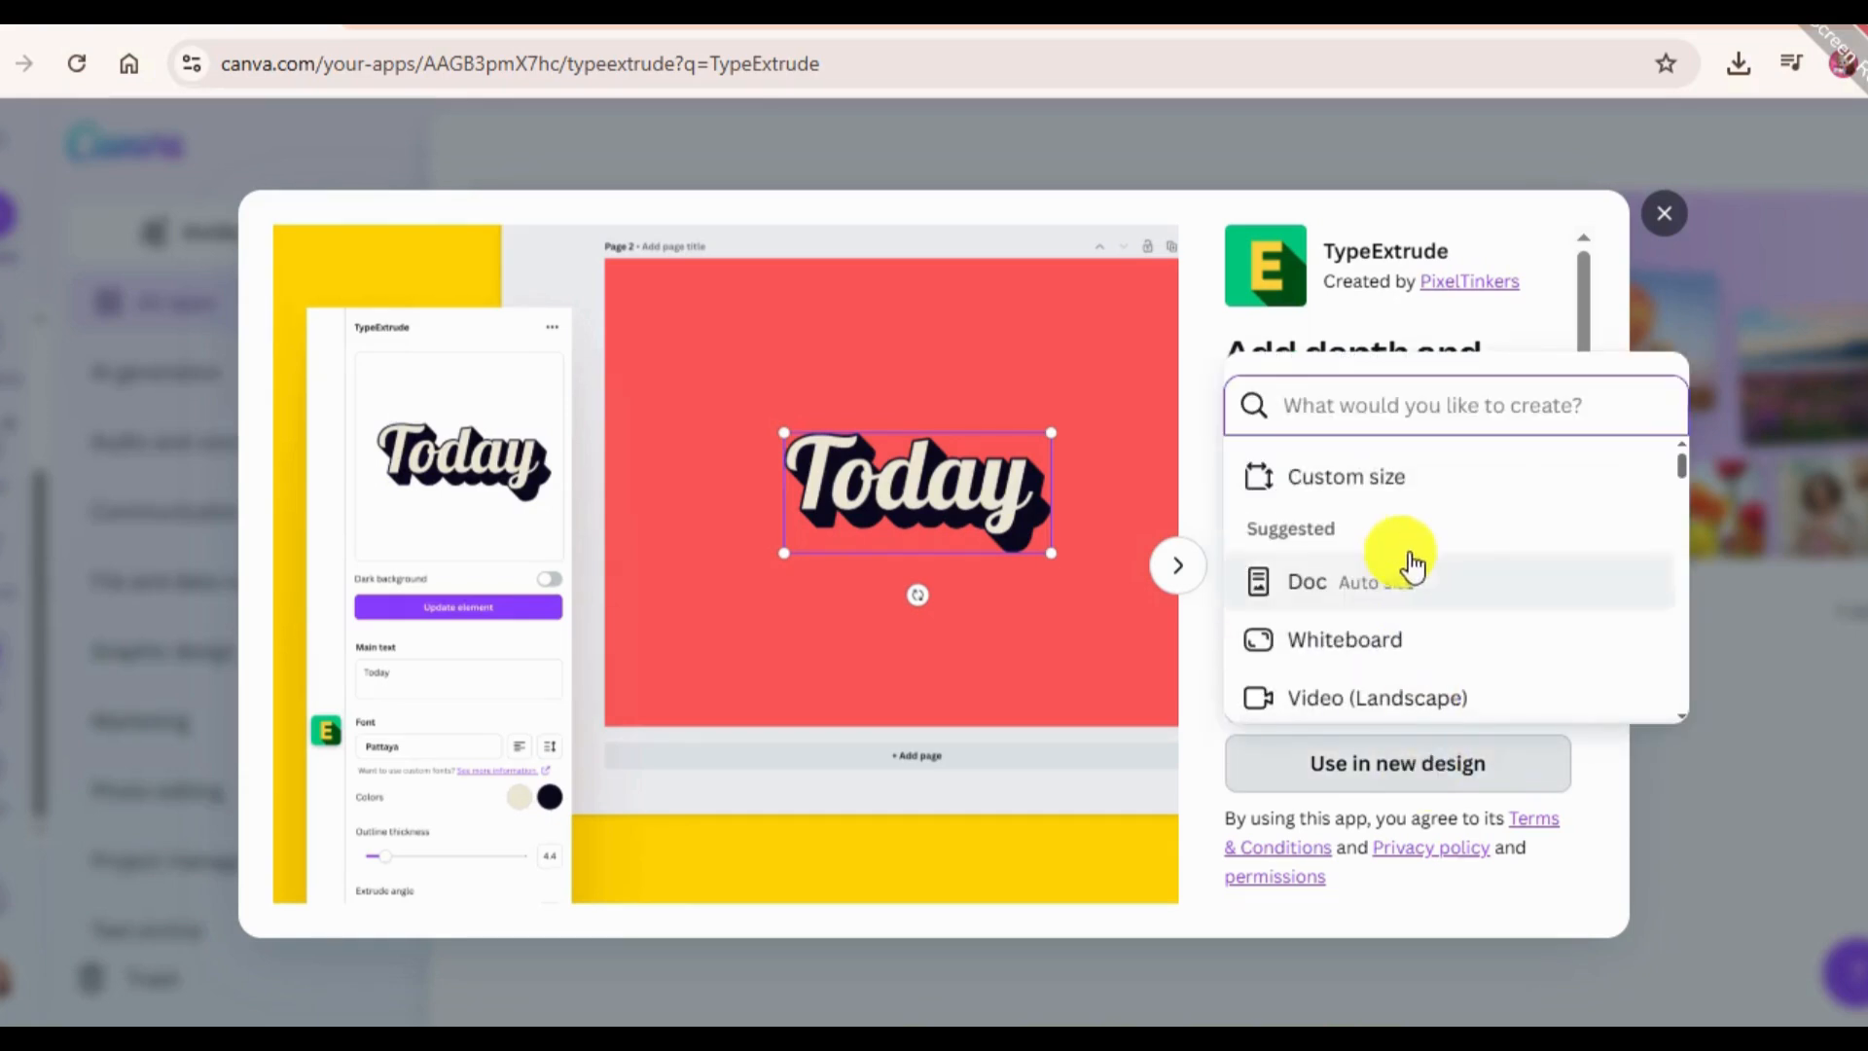
click(1380, 486)
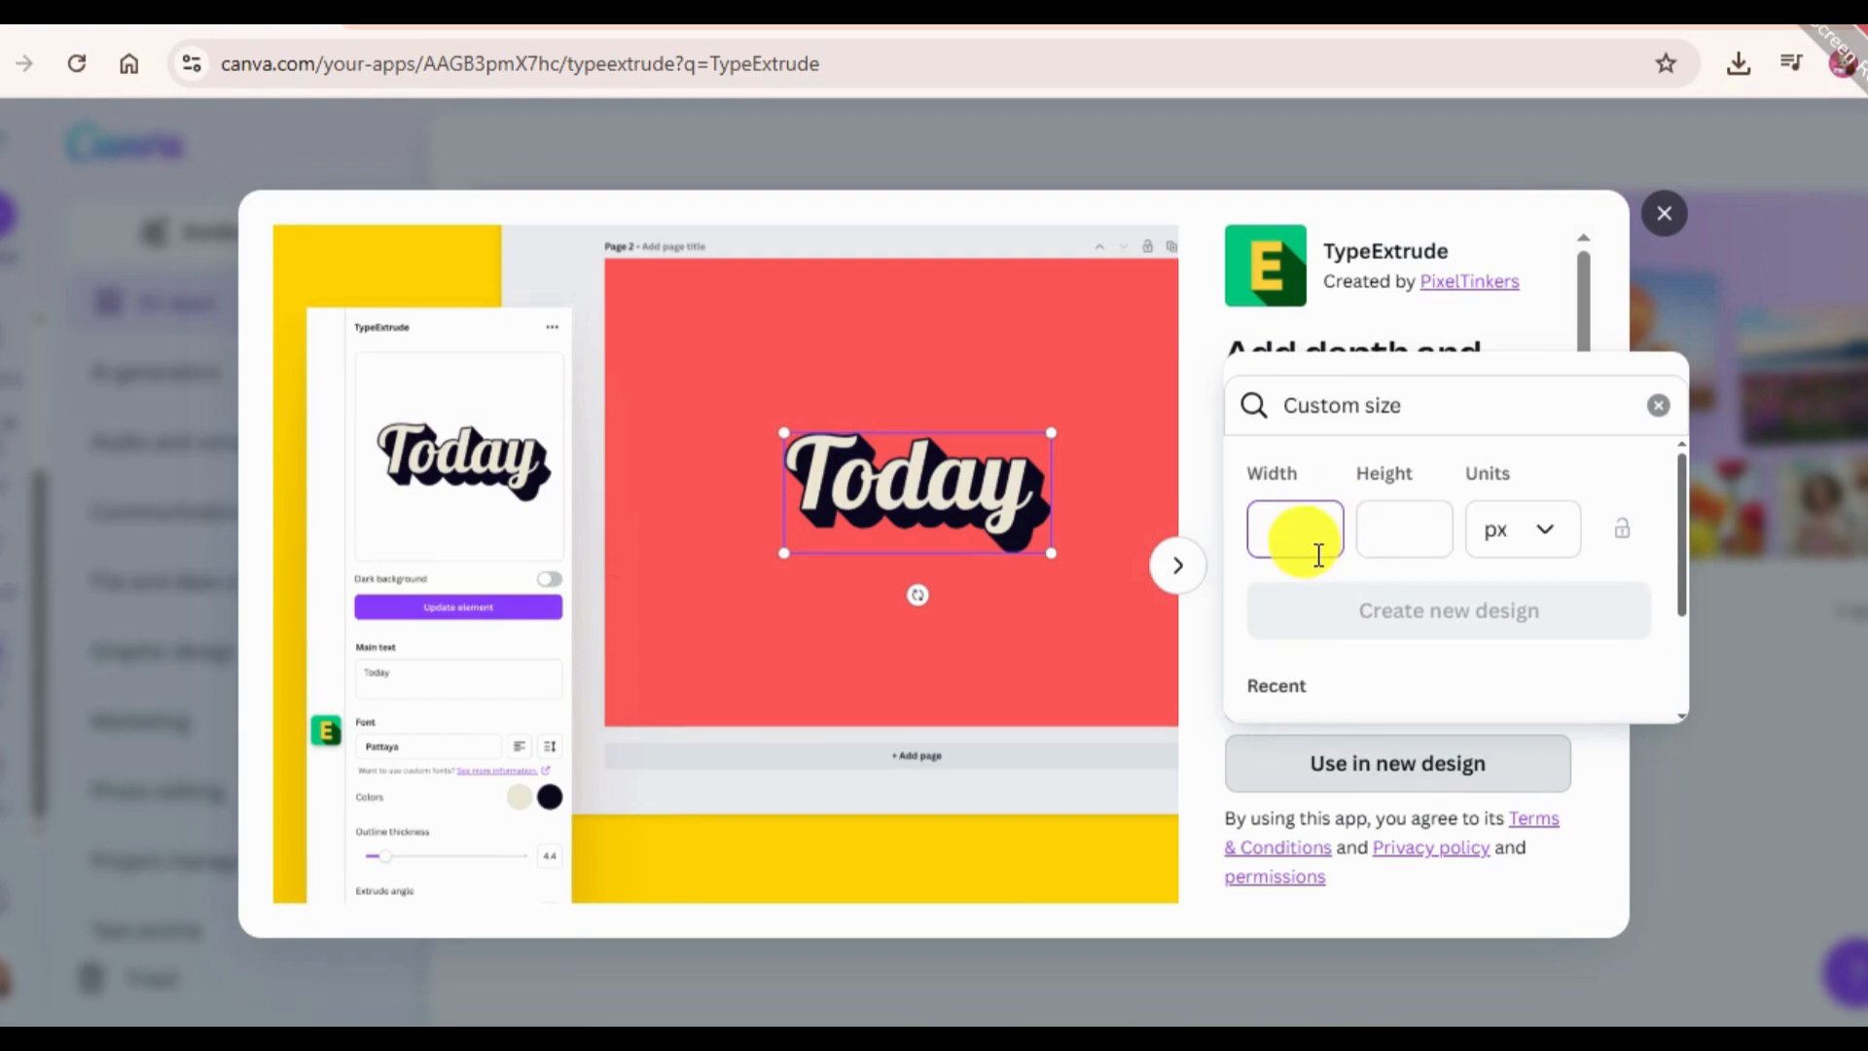
text(1080)
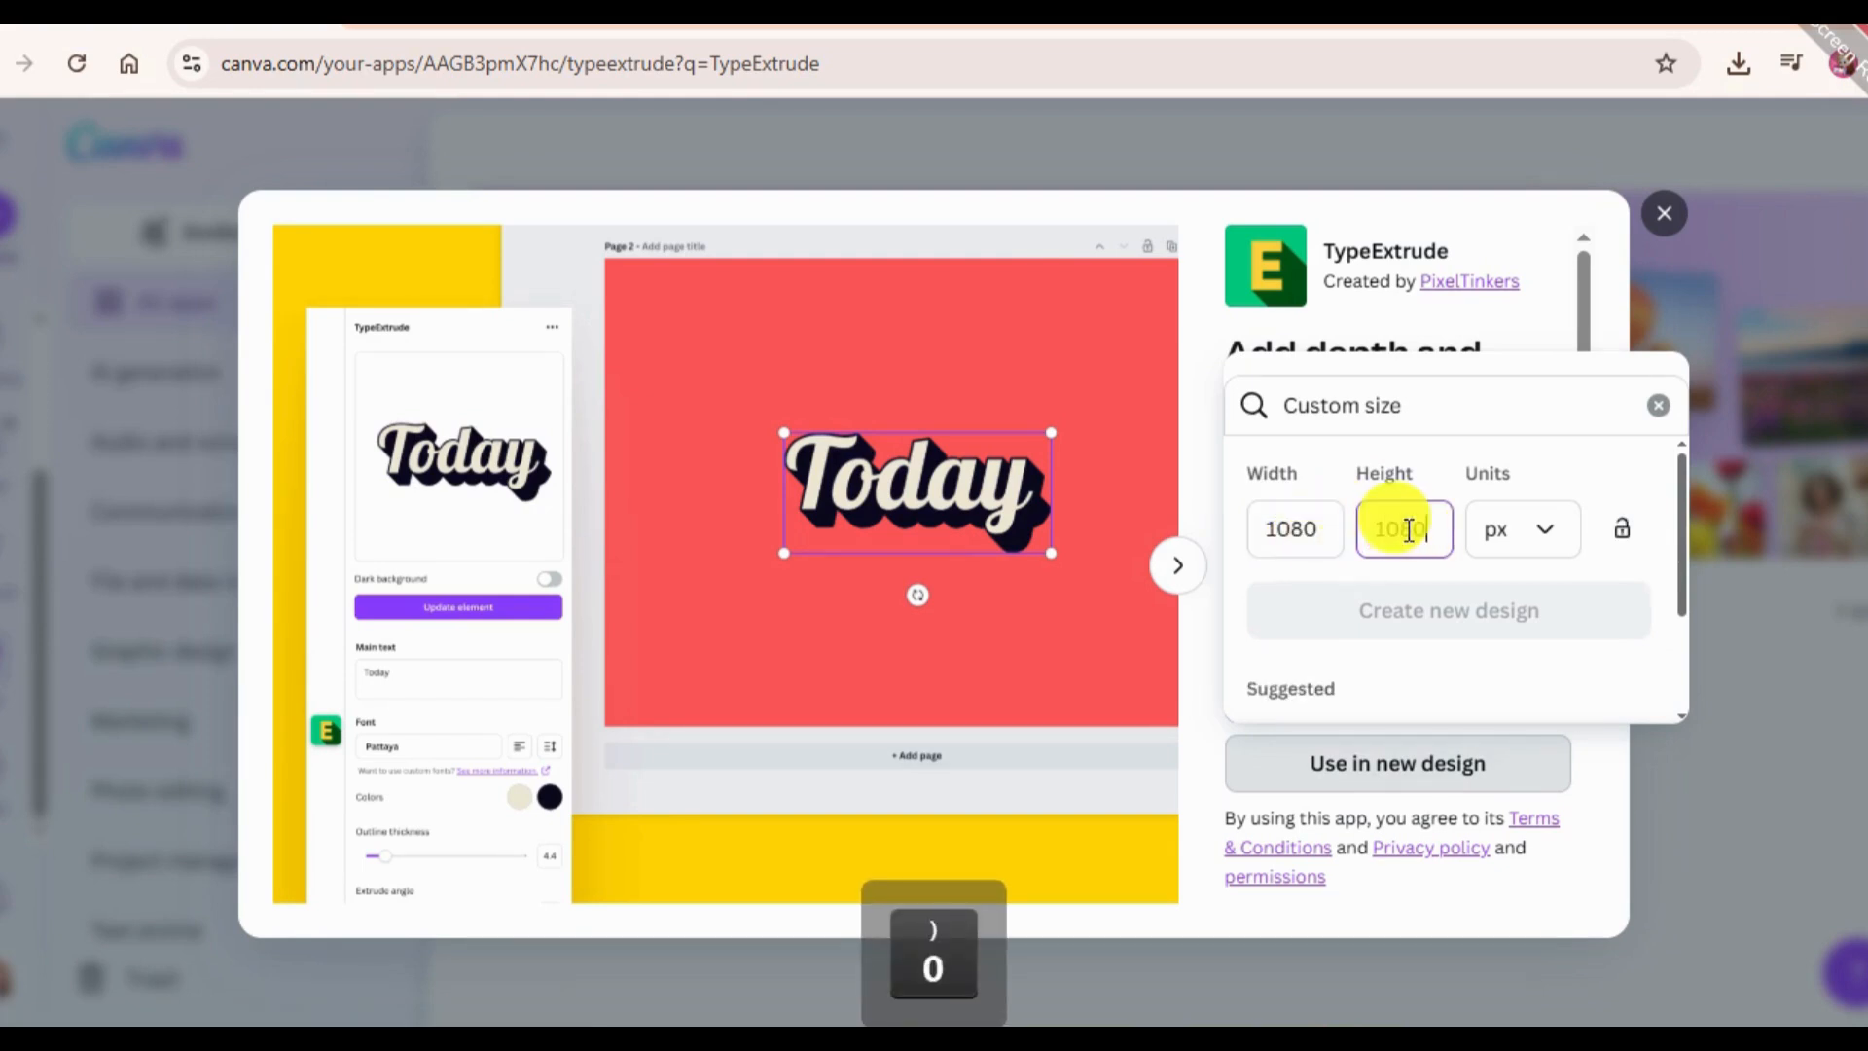
click(1479, 627)
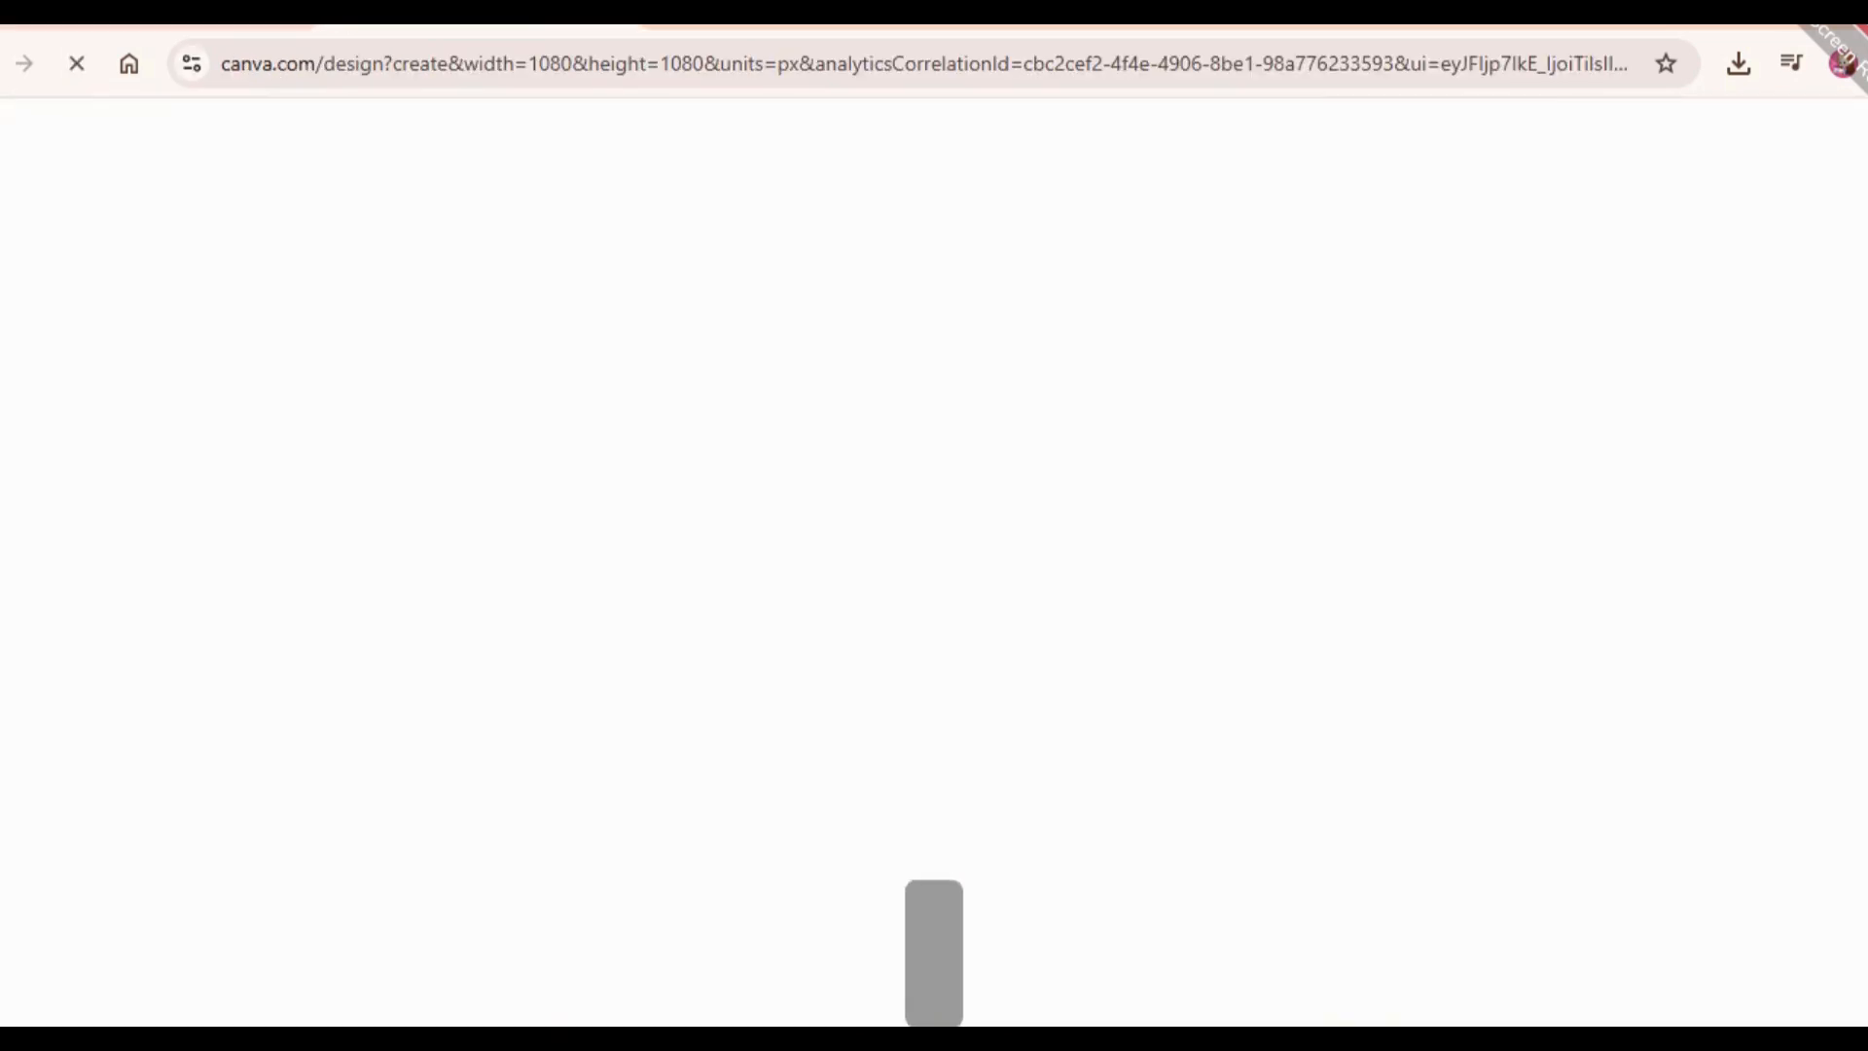
Replace TypeExtrude's main text with "15 Apps".
scroll(188, 729, down, 3)
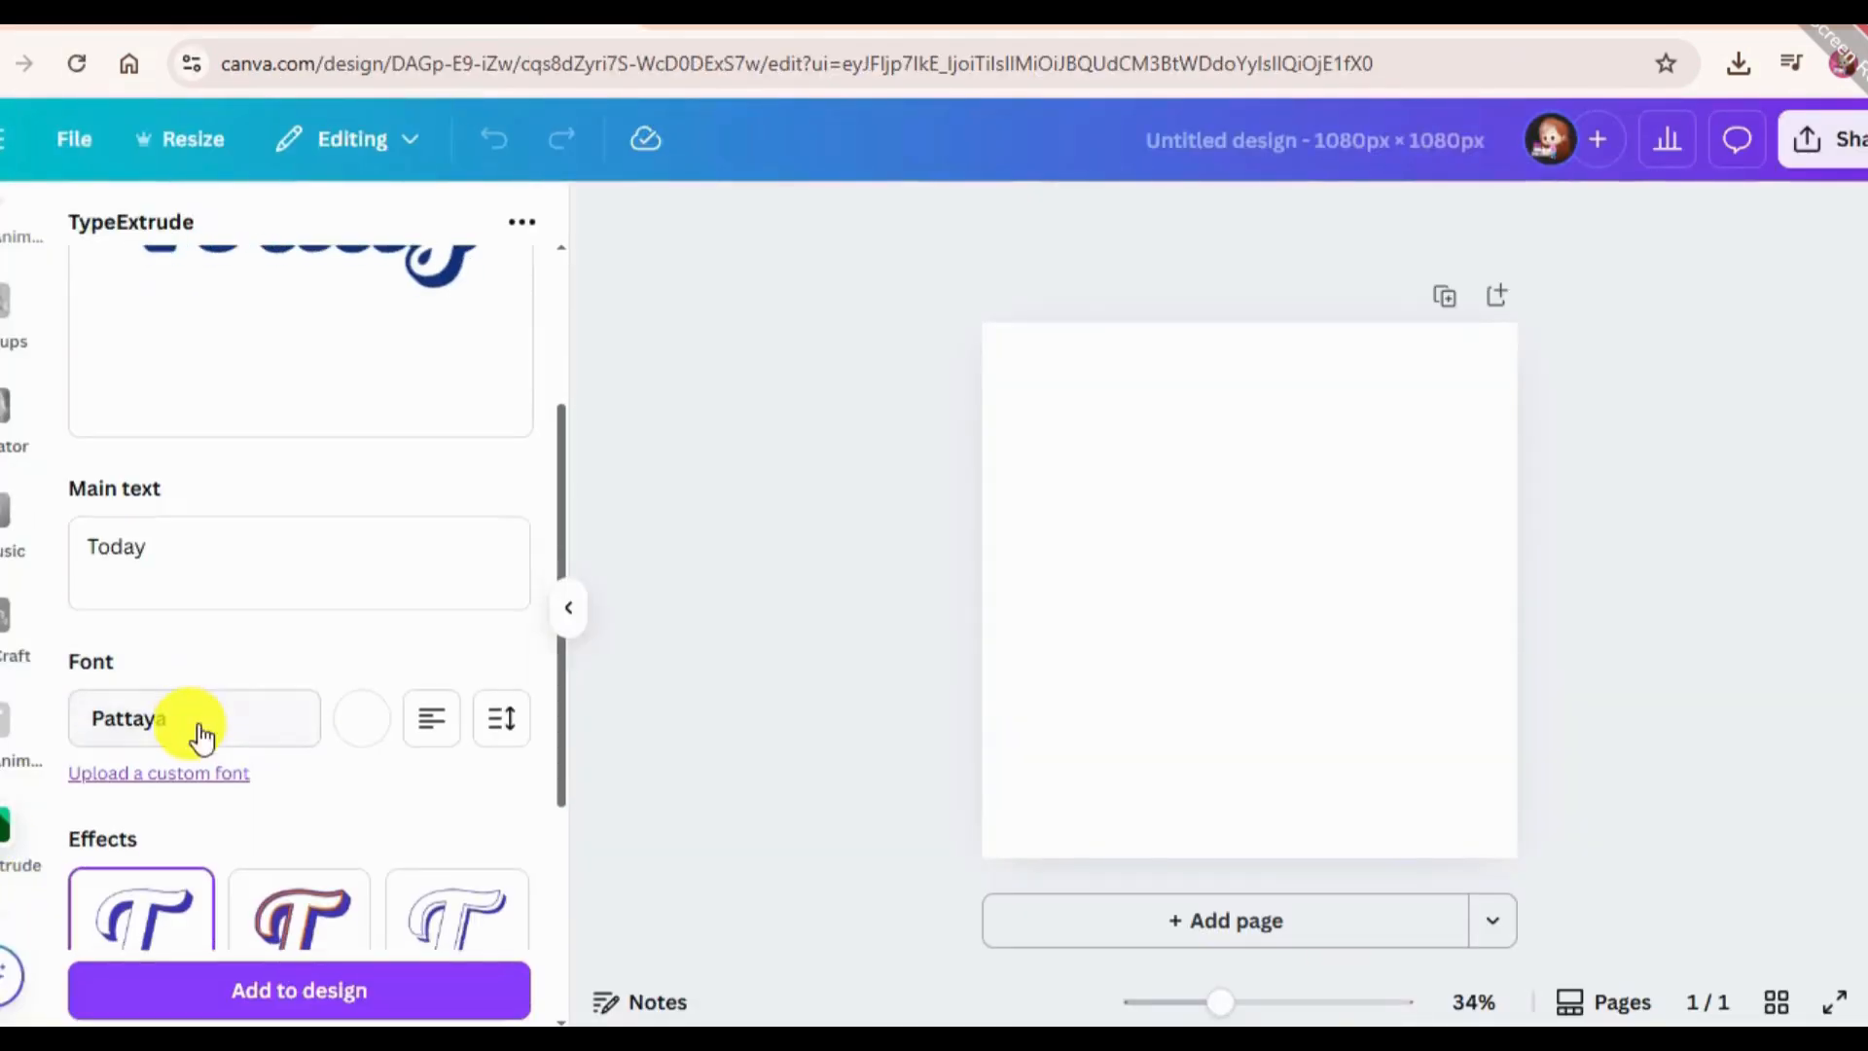
click(56, 562)
key(BackSpace)
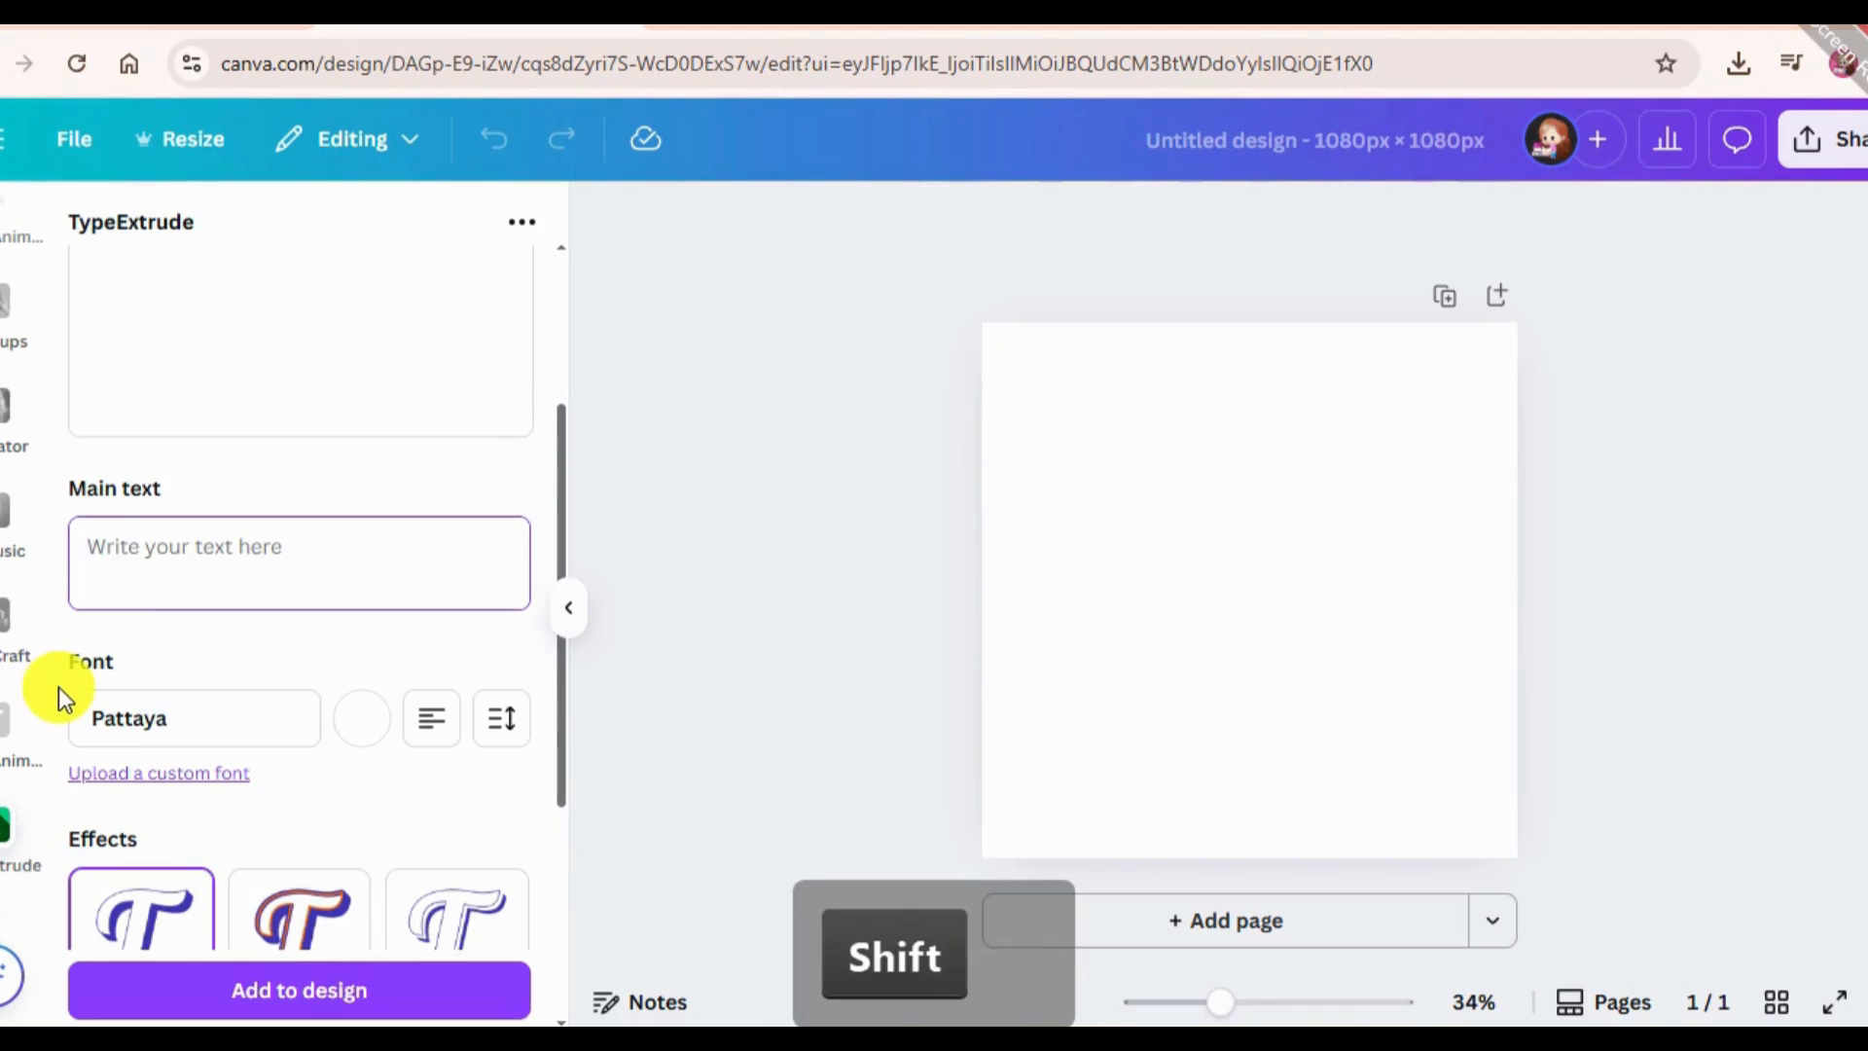
text(!)
key(BackSpace)
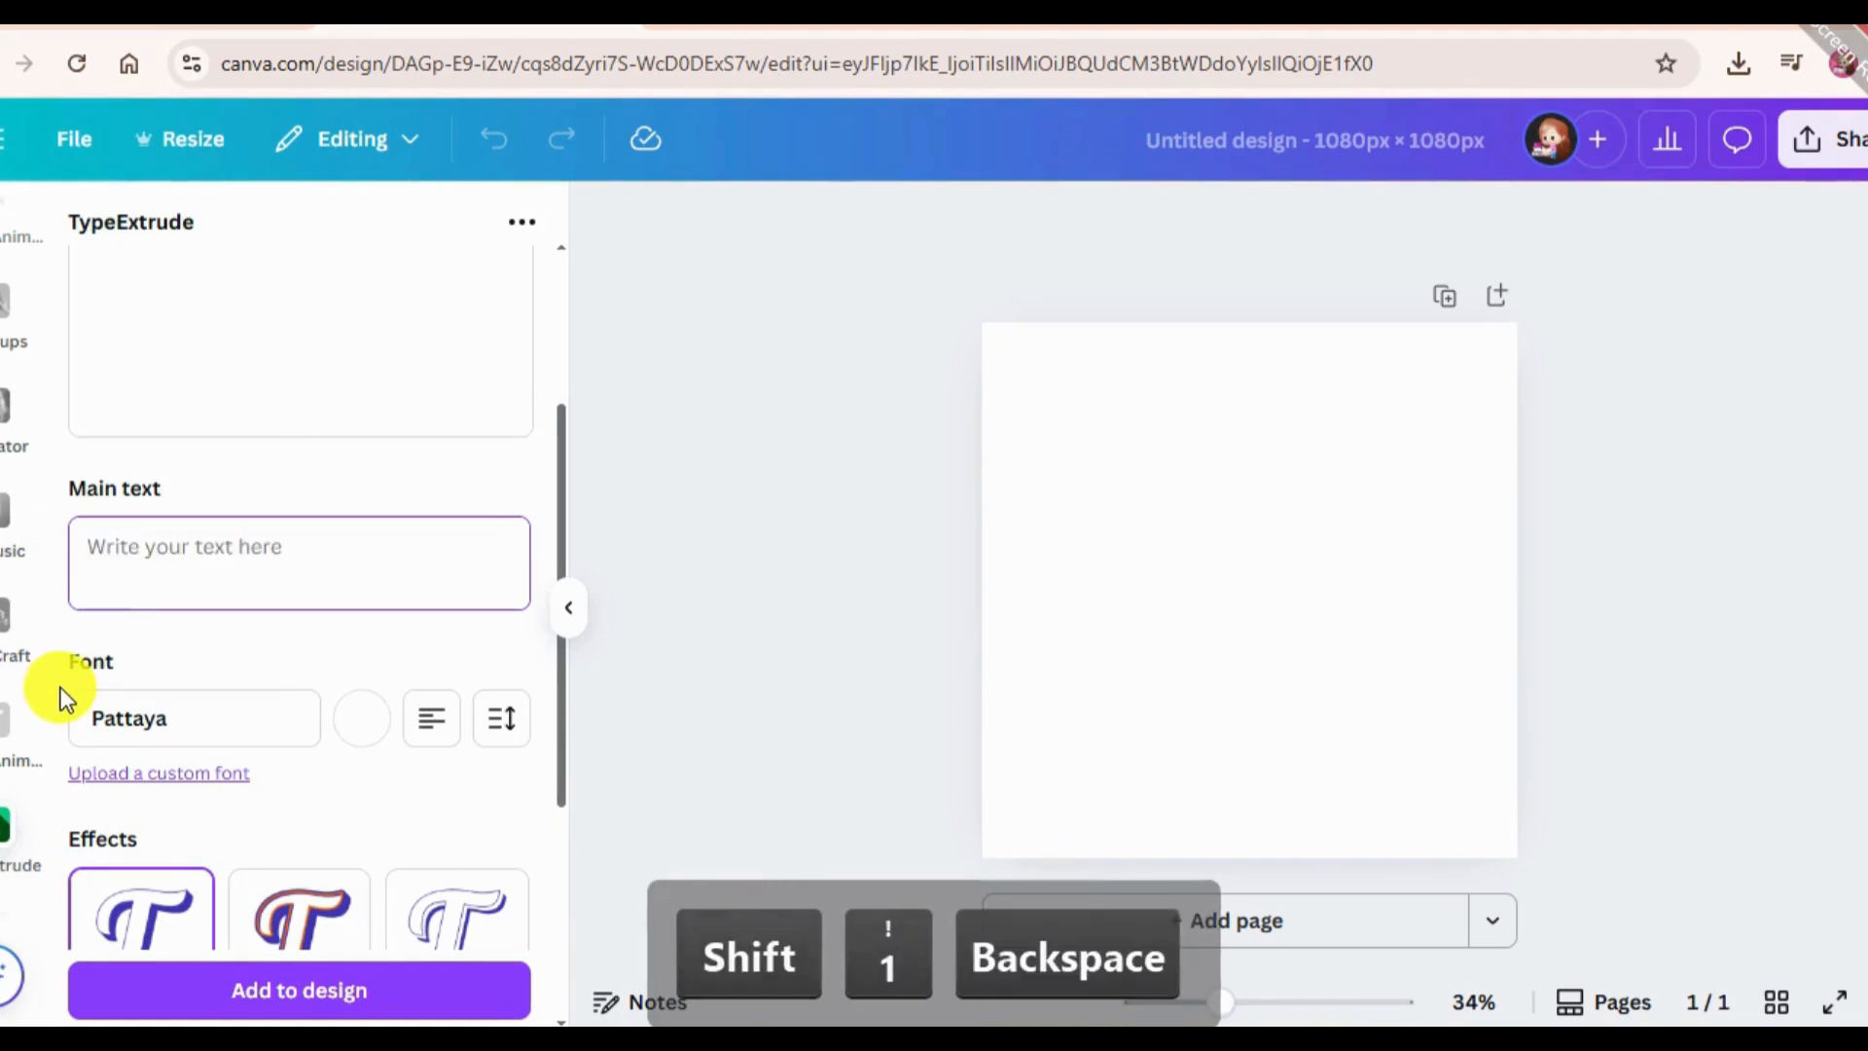
text(15 Apps)
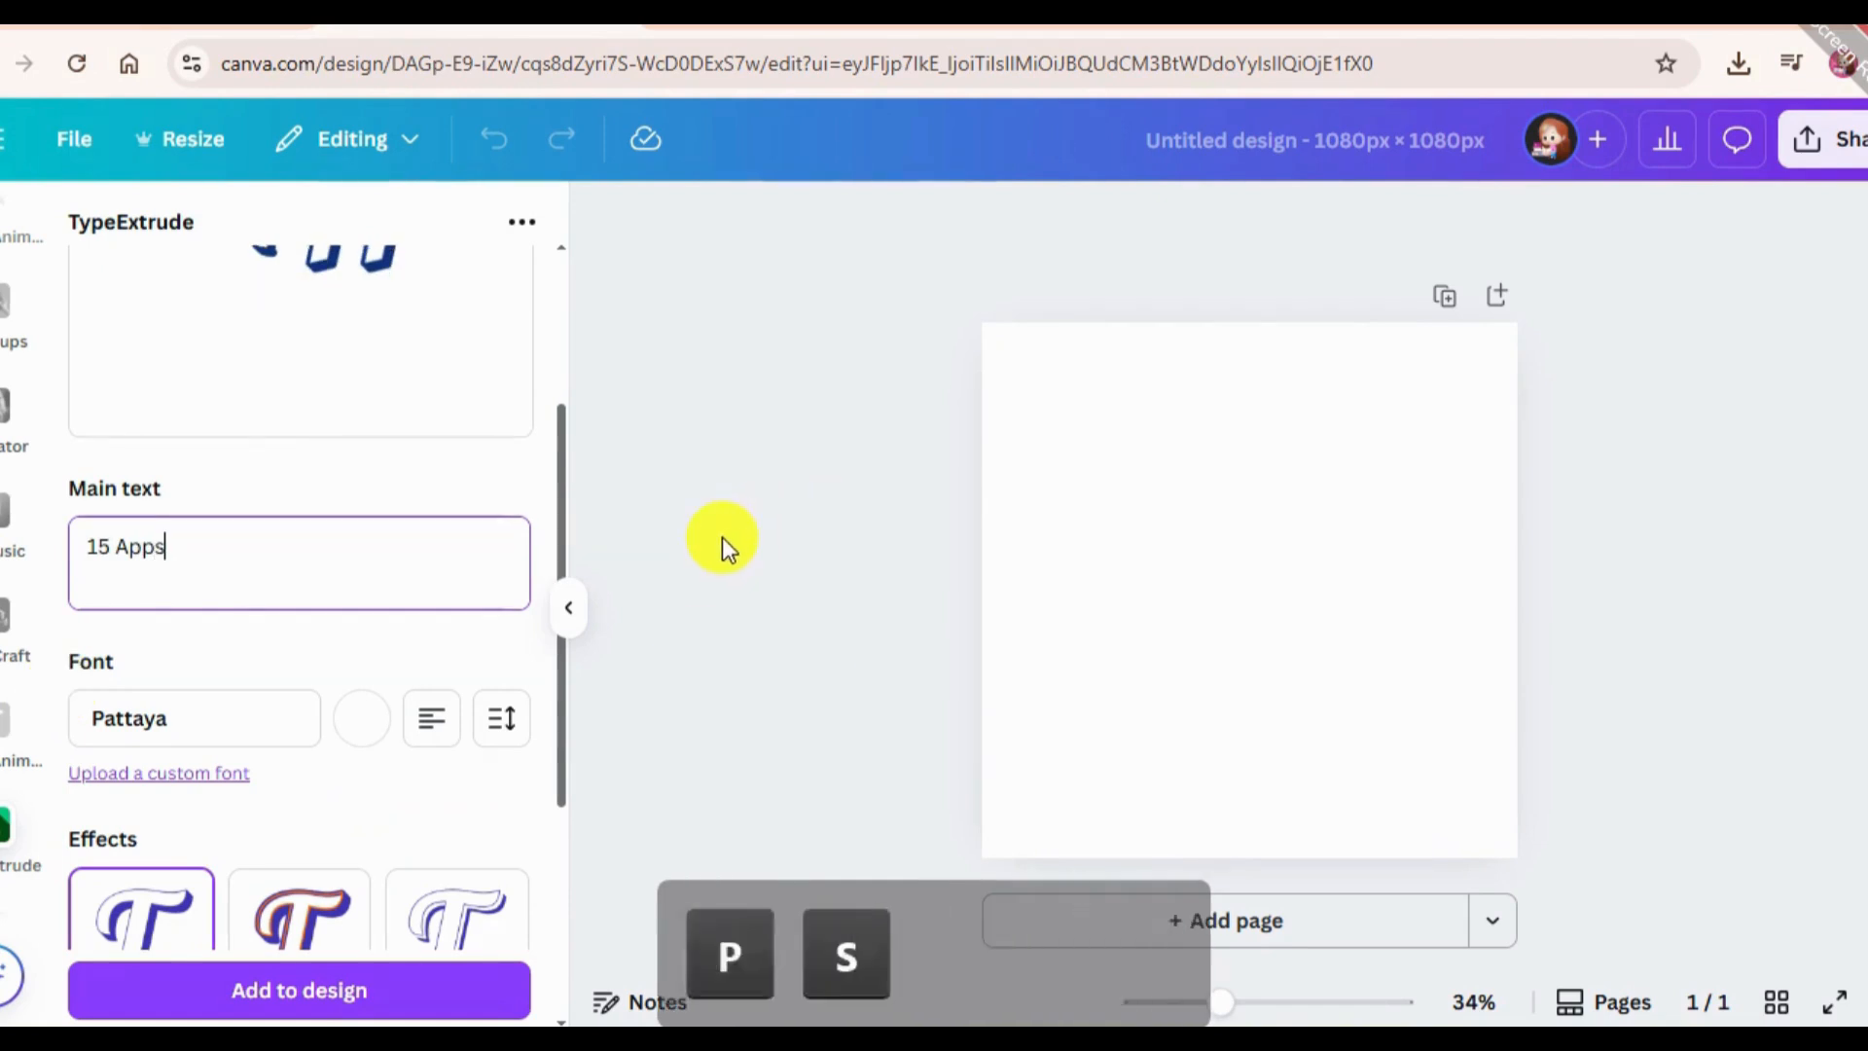
Turn on the 3D shadow, set its shadow angle to about -100, and increase its opacity.
scroll(481, 605, up, 3)
scroll(481, 605, down, 5)
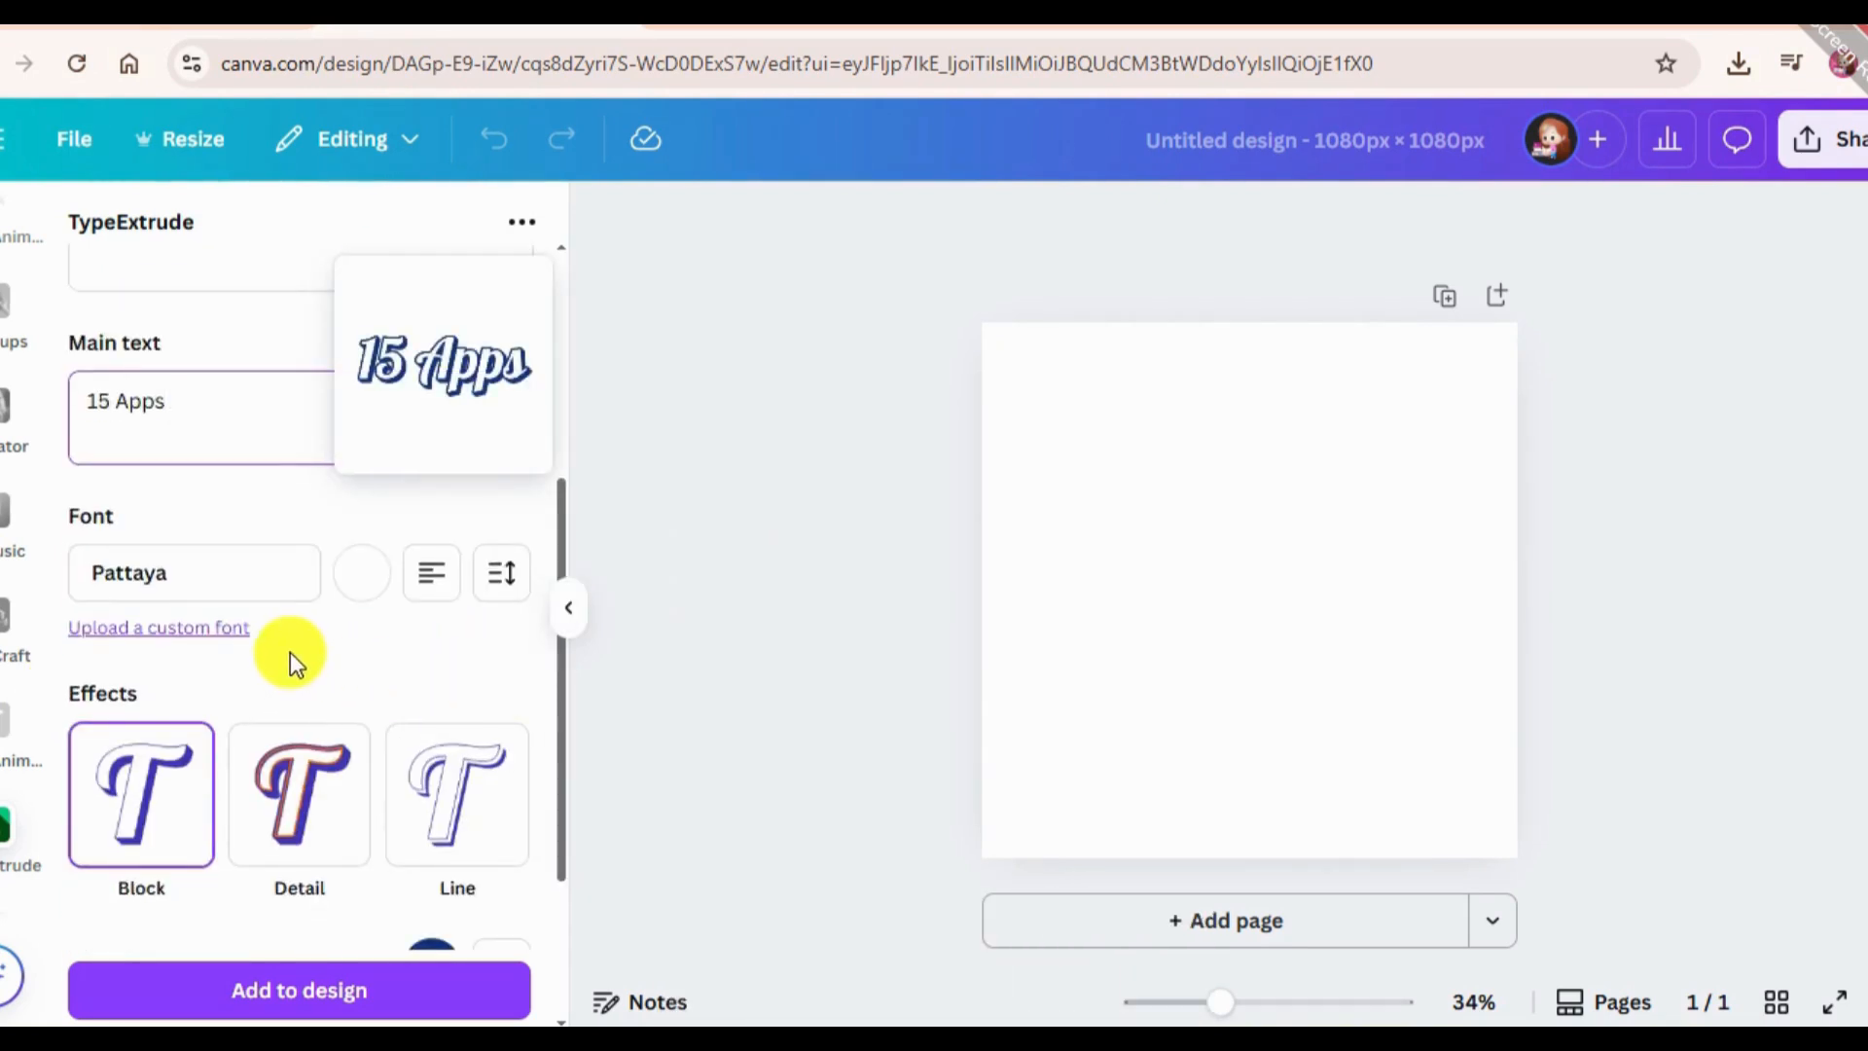
scroll(154, 590, down, 3)
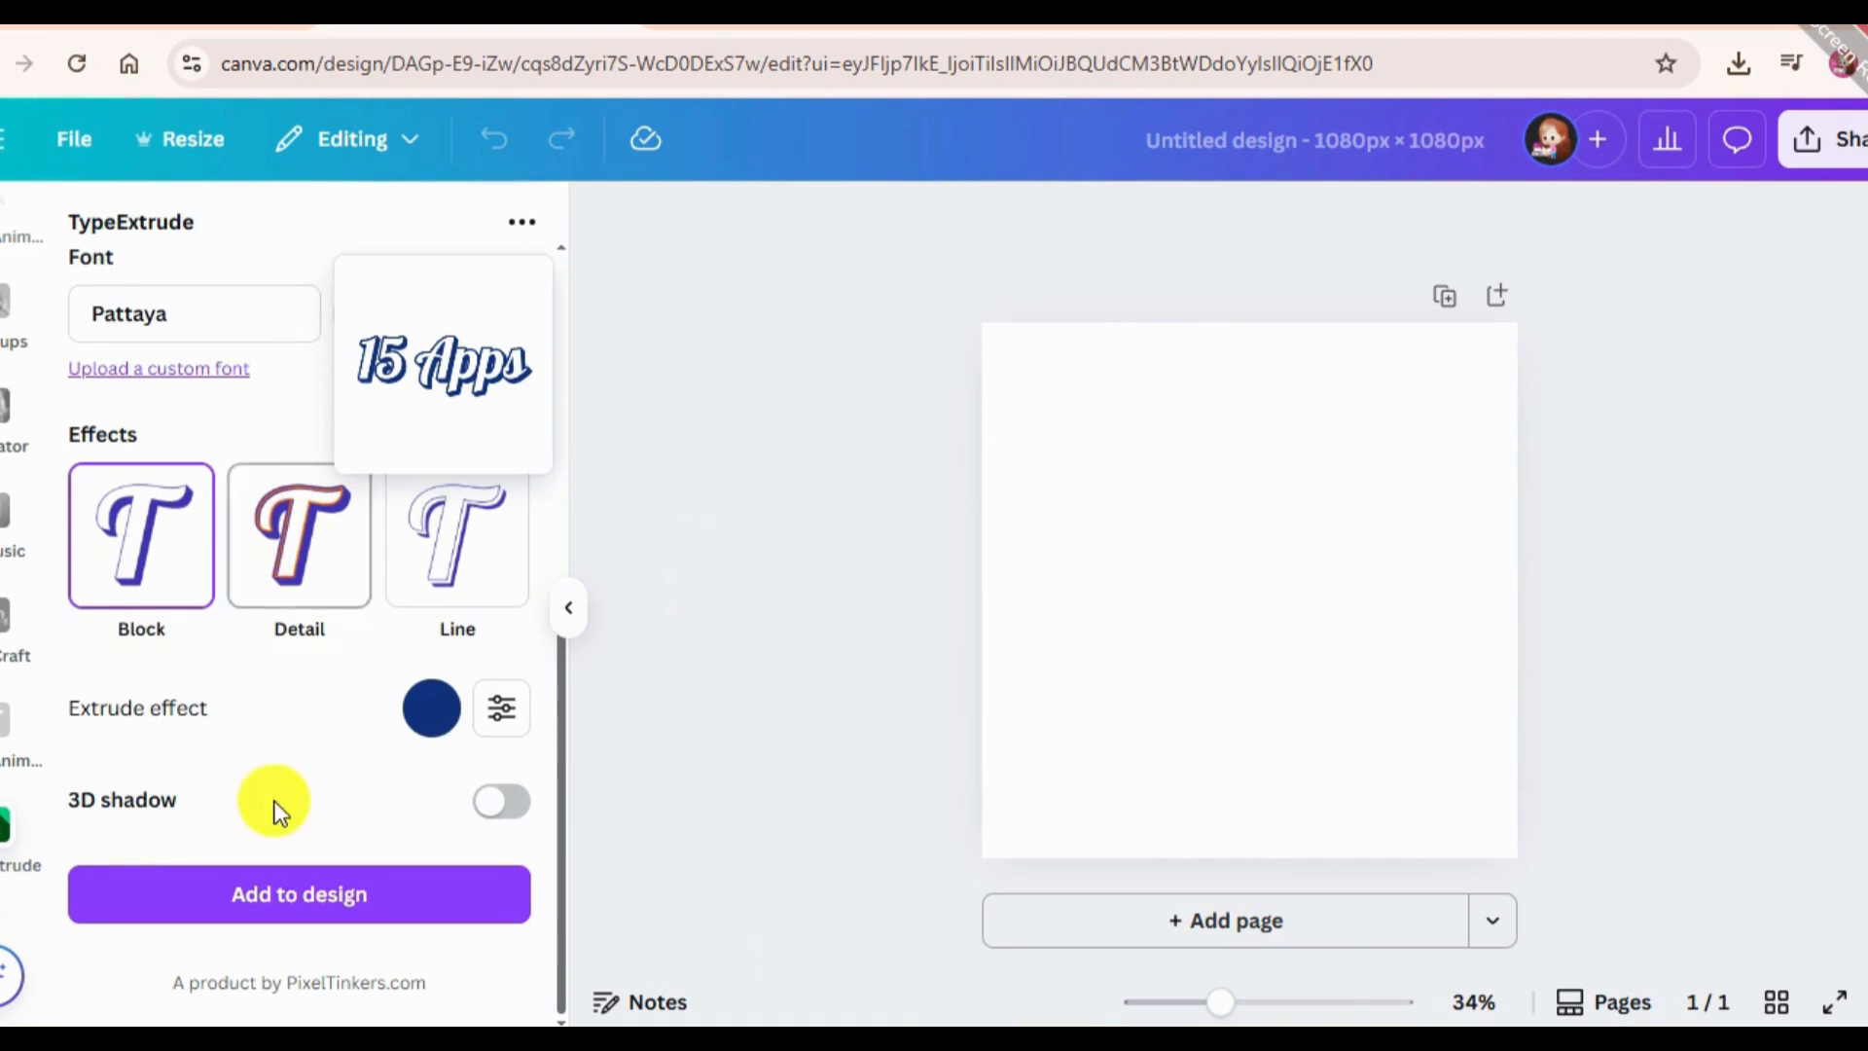
click(494, 827)
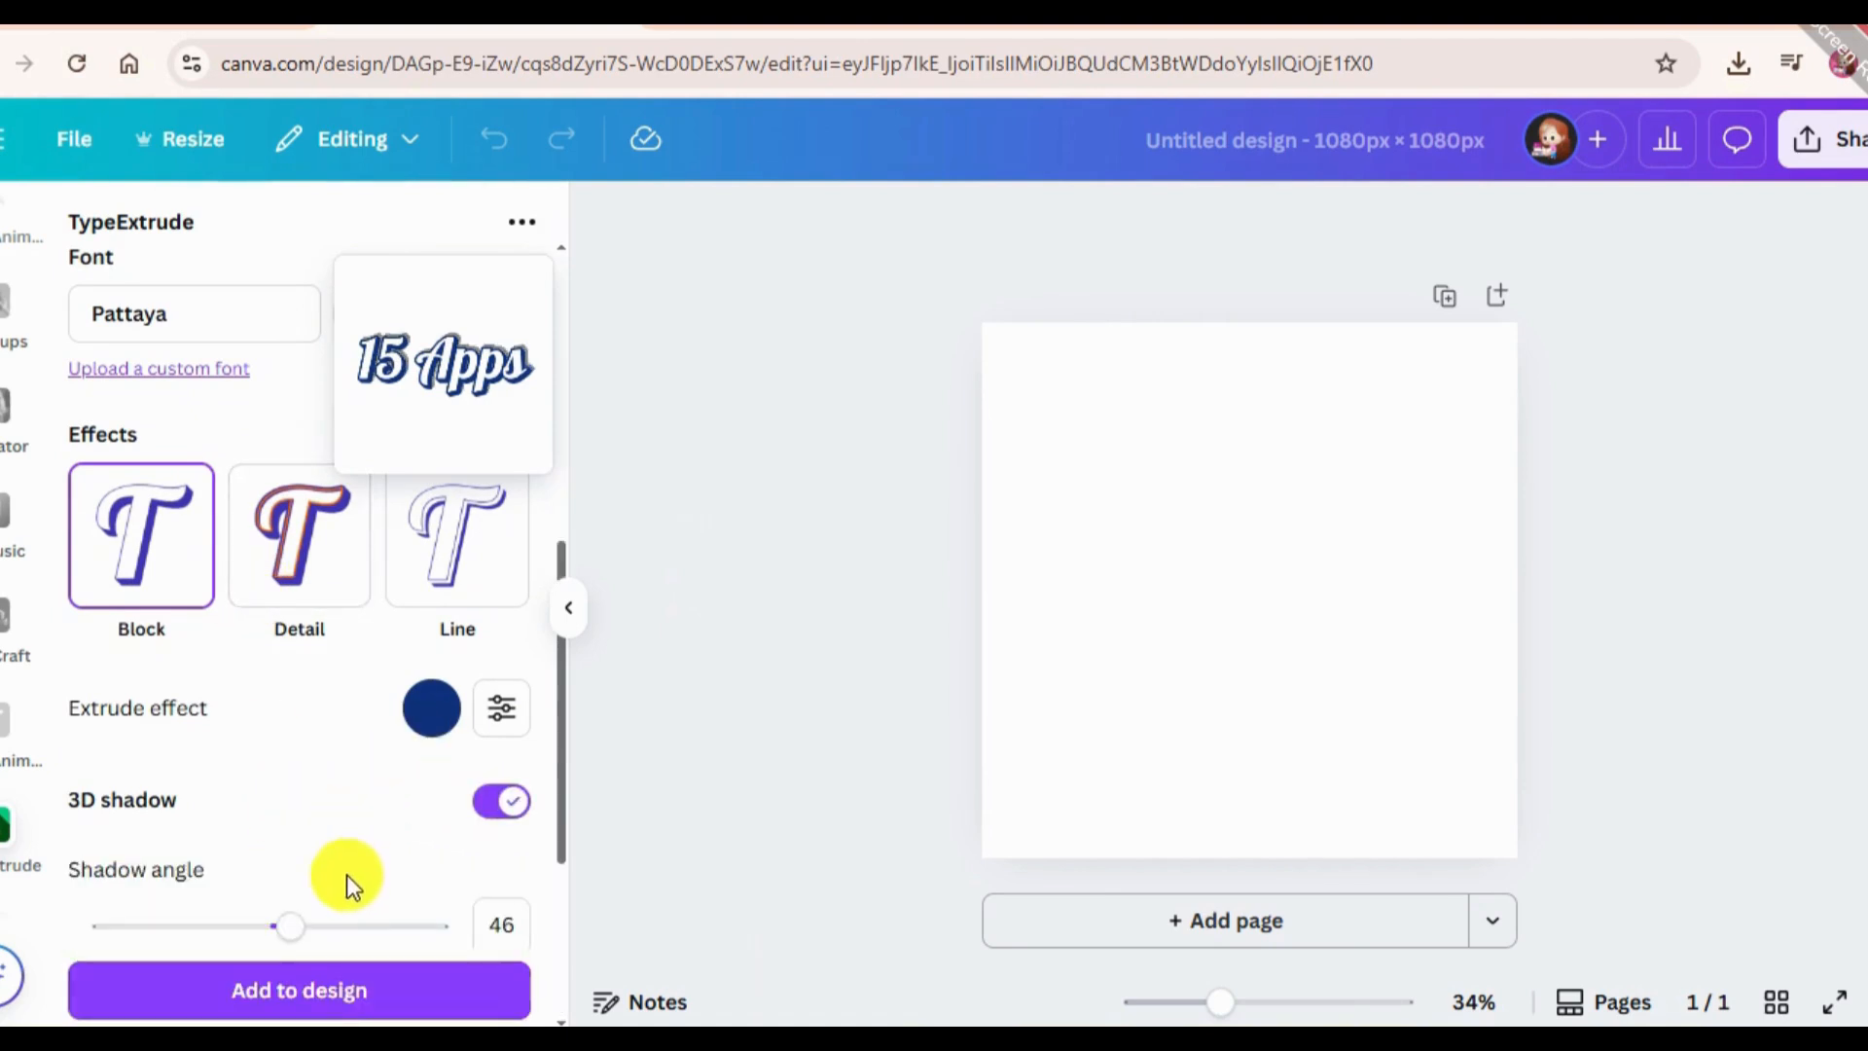
scroll(347, 875, down, 2)
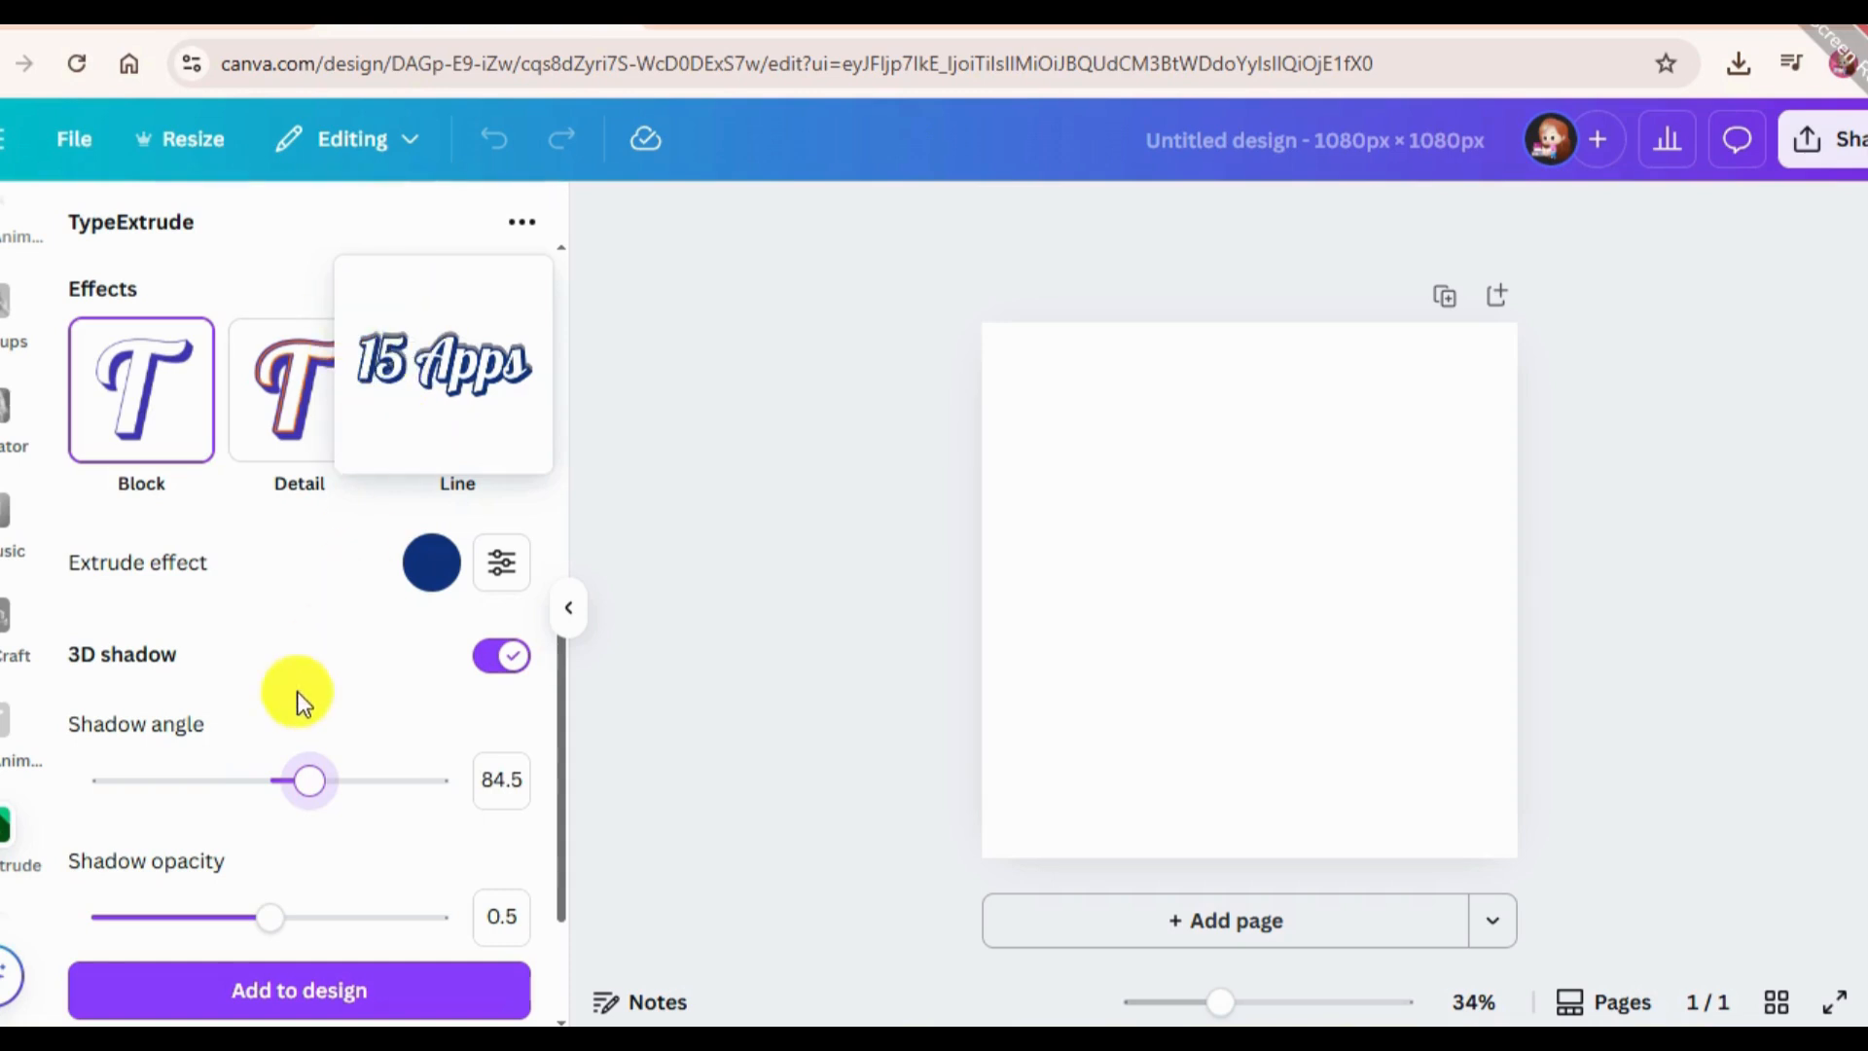
drag(297, 785, 216, 720)
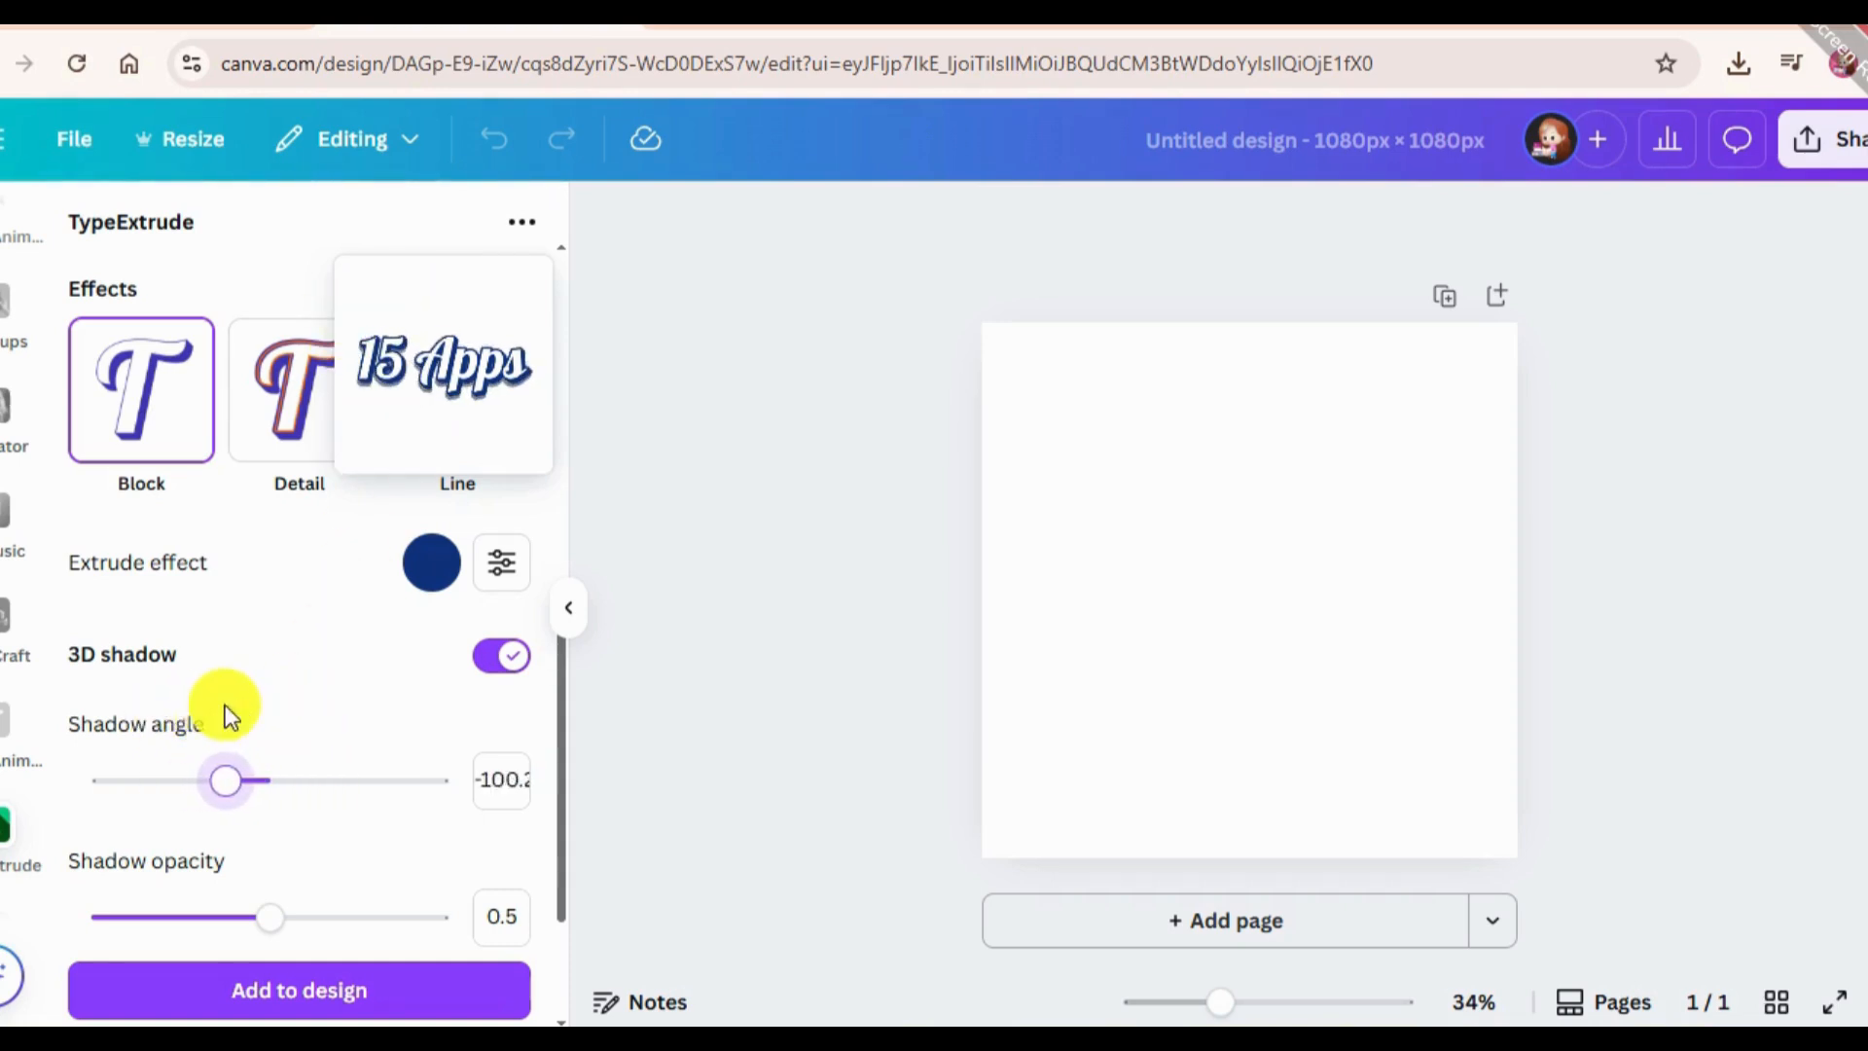
drag(251, 920, 635, 917)
scroll(417, 759, up, 2)
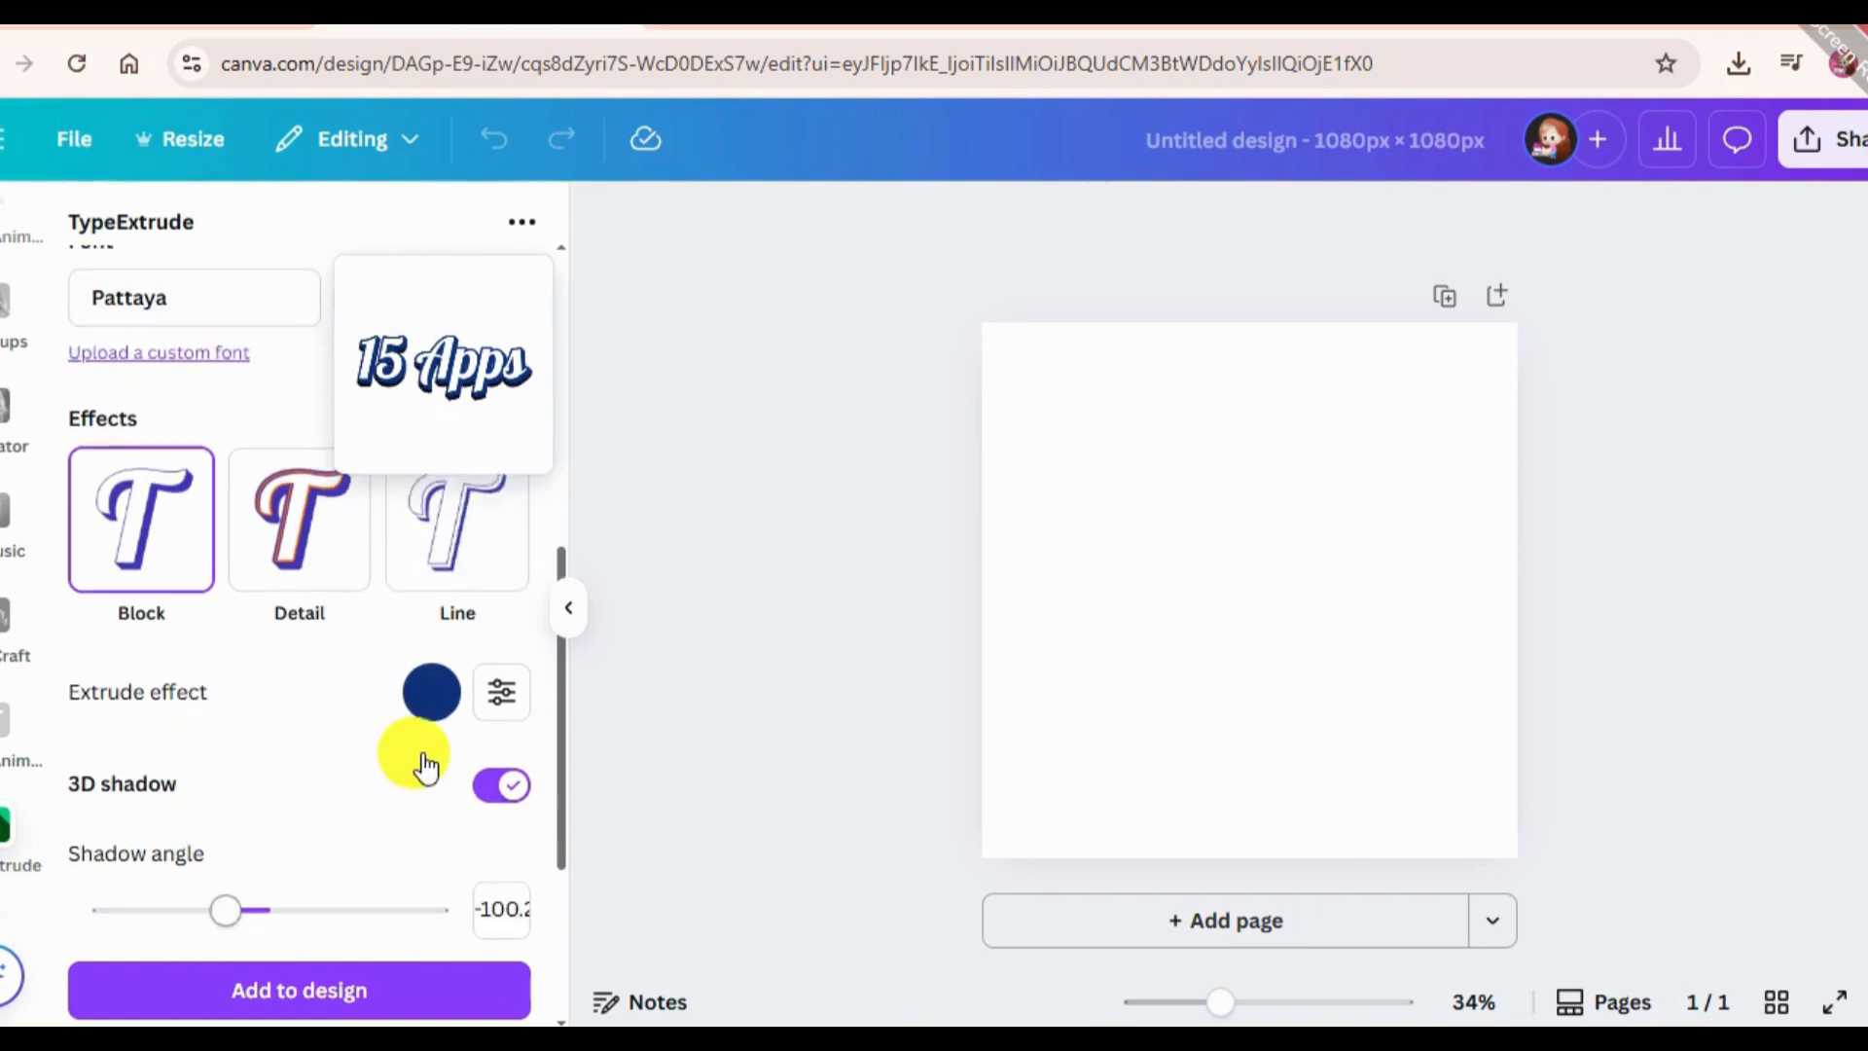
Change the extrude effect colour of the "15 Apps" text to black.
click(436, 699)
scroll(496, 501, down, 5)
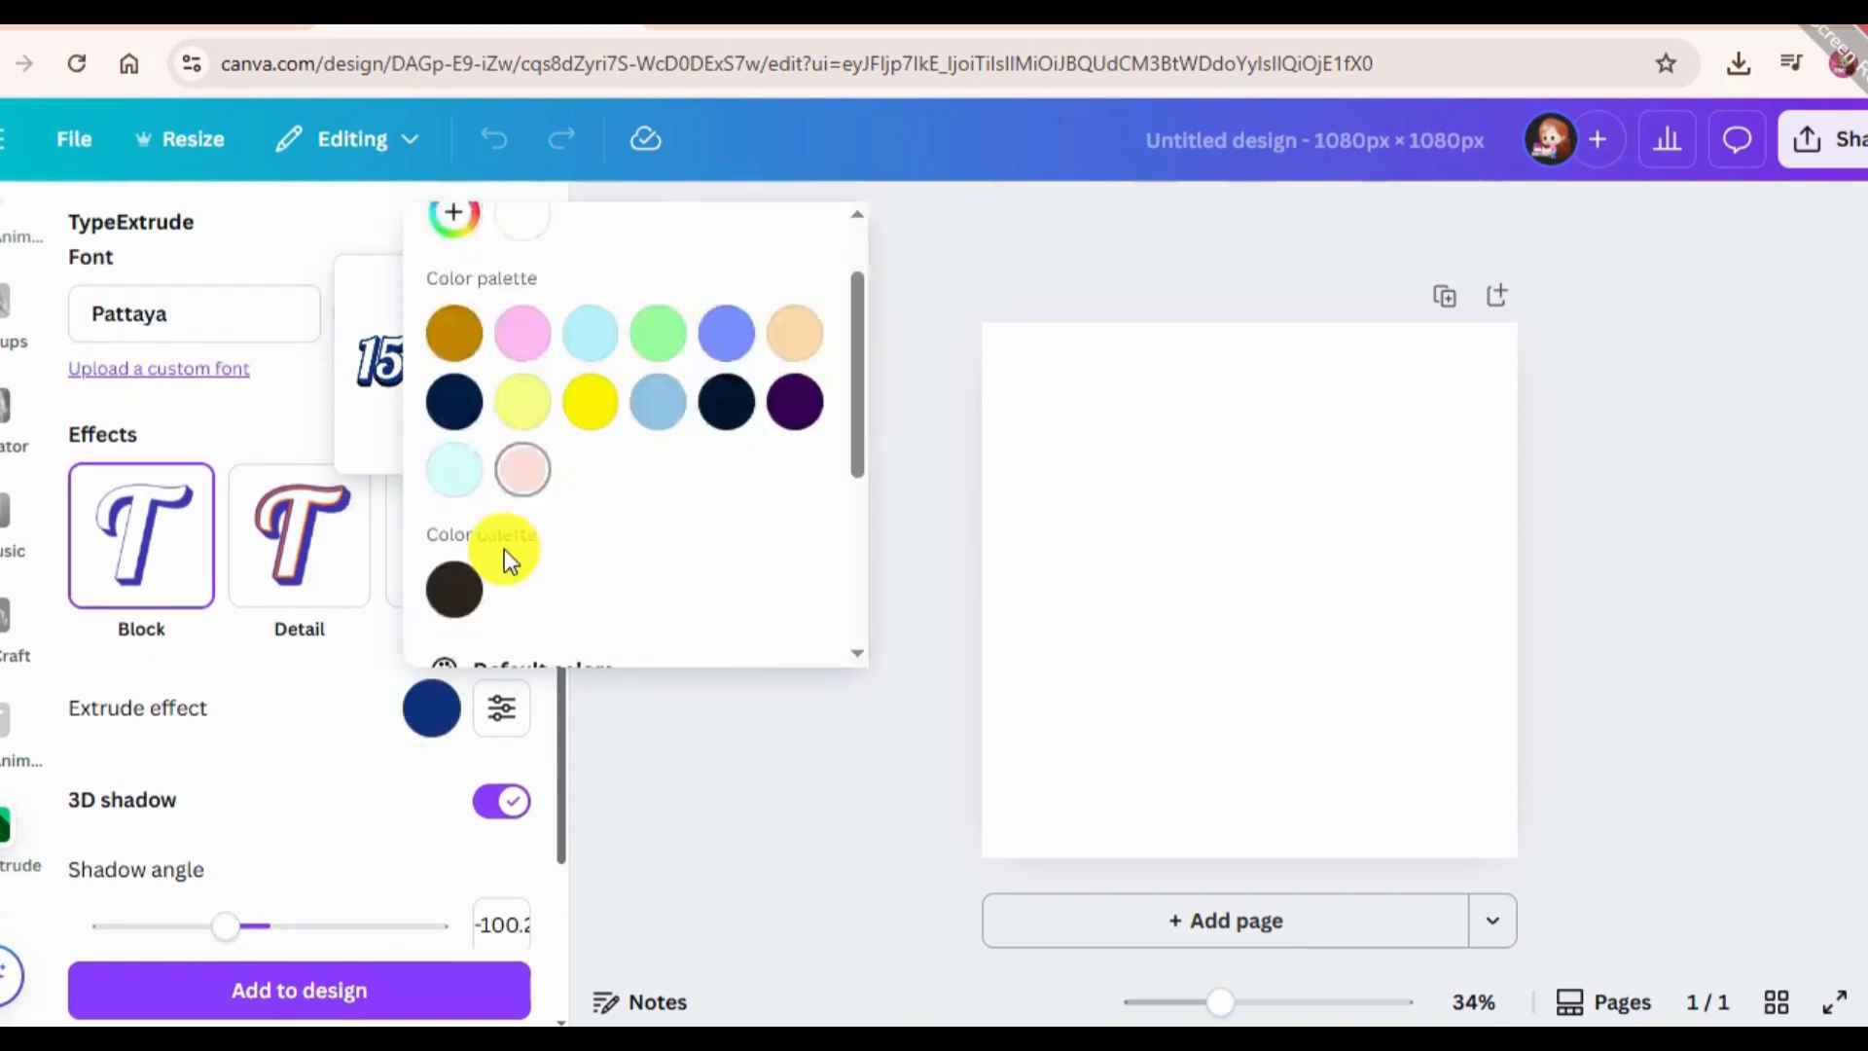
click(454, 413)
scroll(345, 759, up, 6)
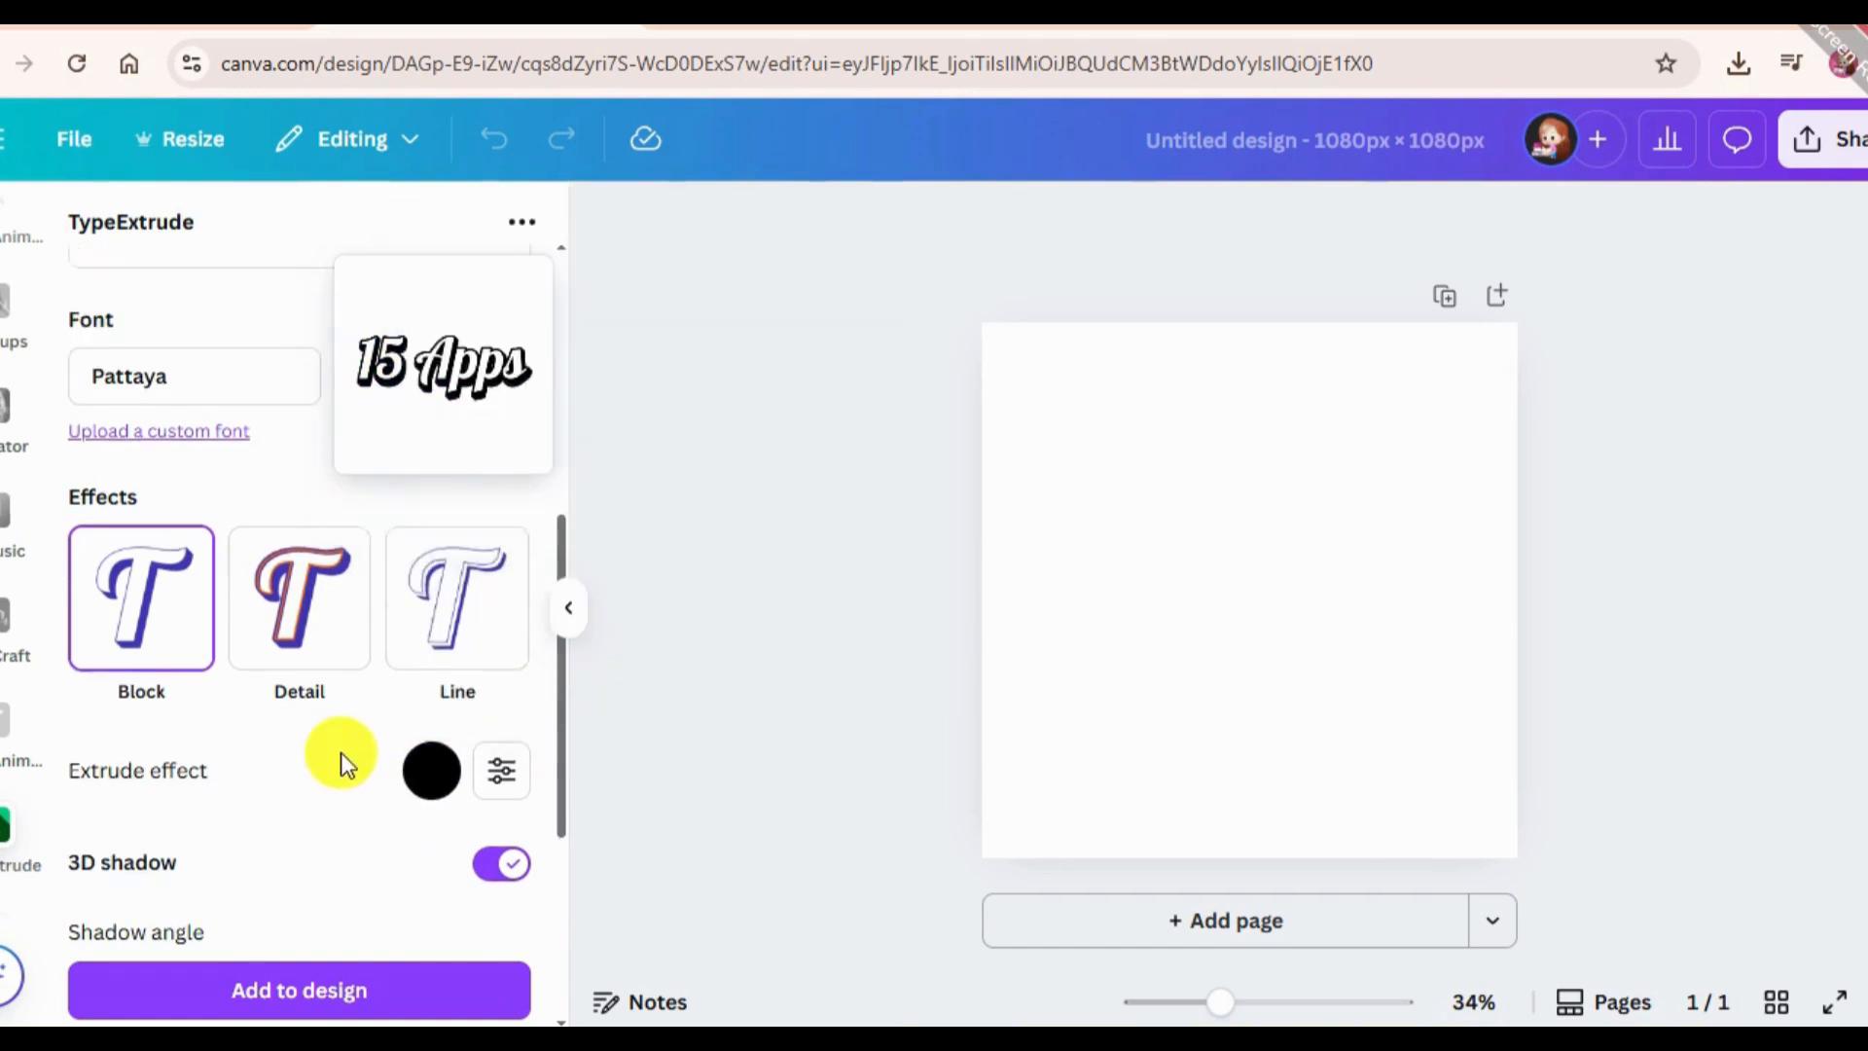
Set the font colour of the "15 Apps" text to bright yellow.
scroll(370, 749, down, 3)
click(361, 606)
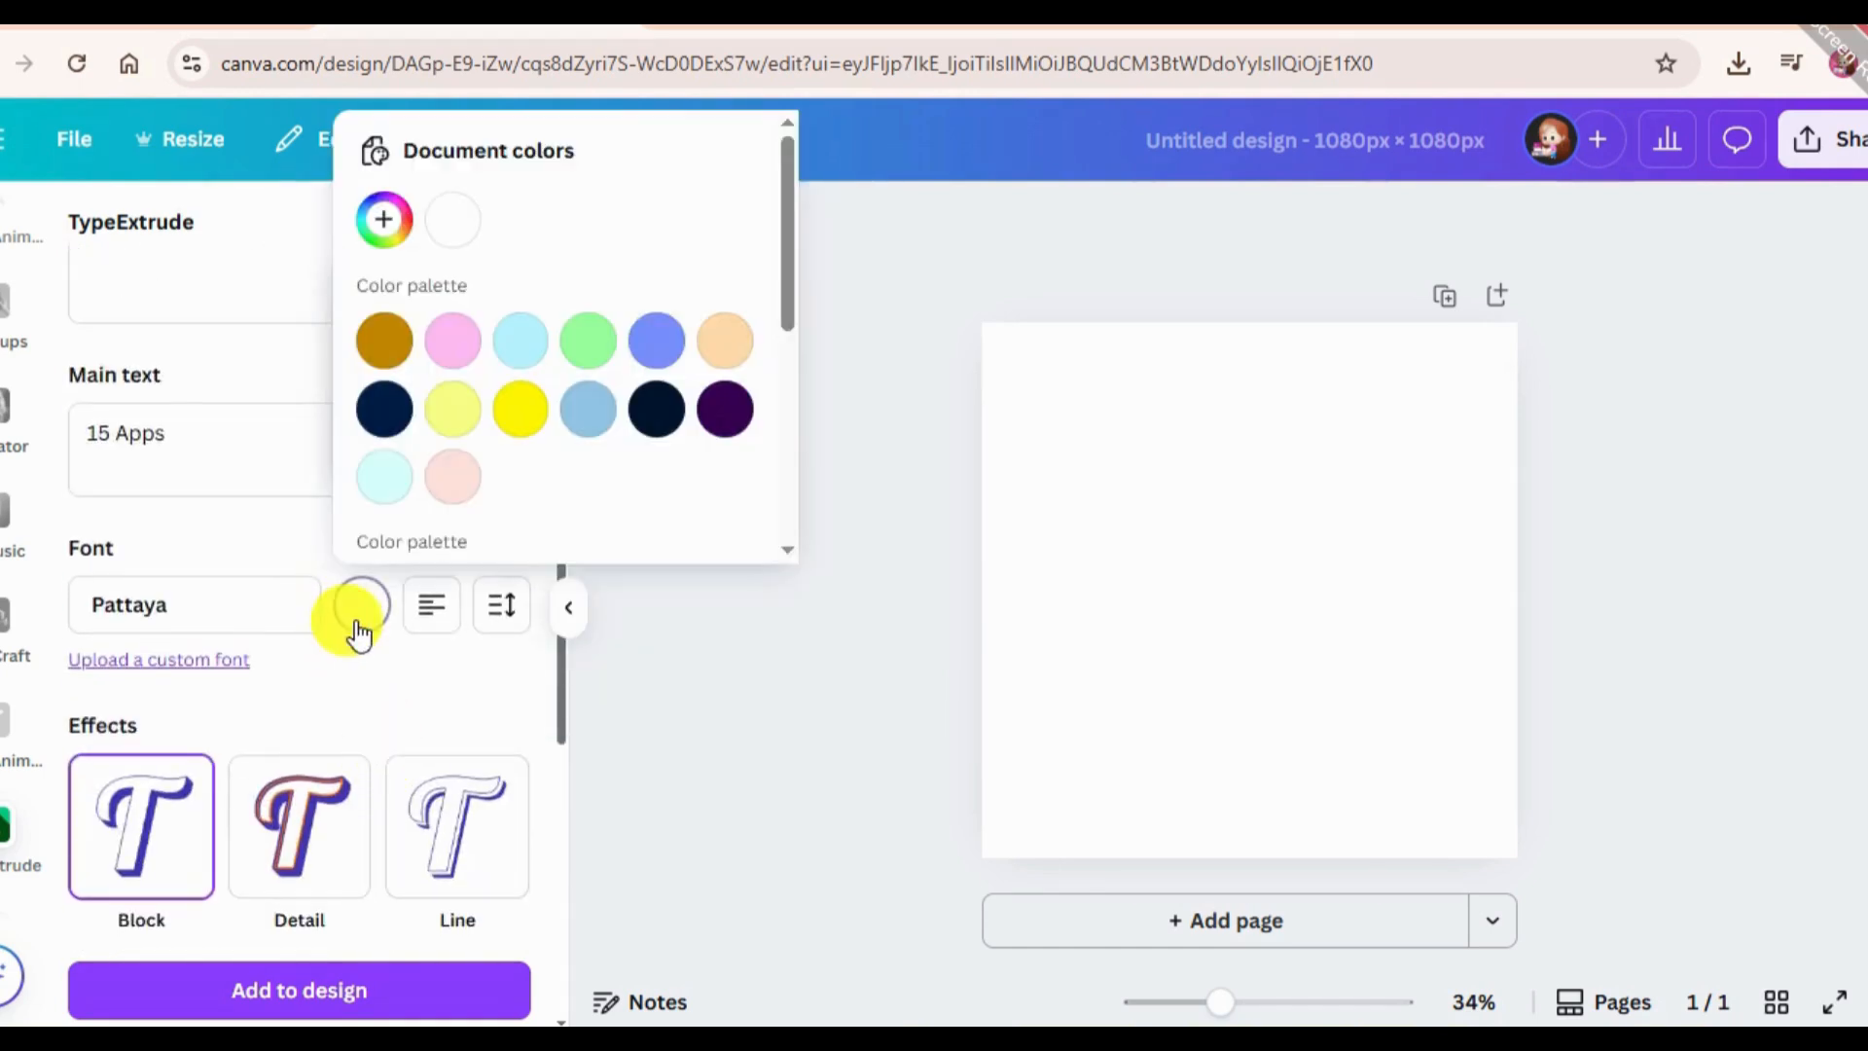
click(452, 681)
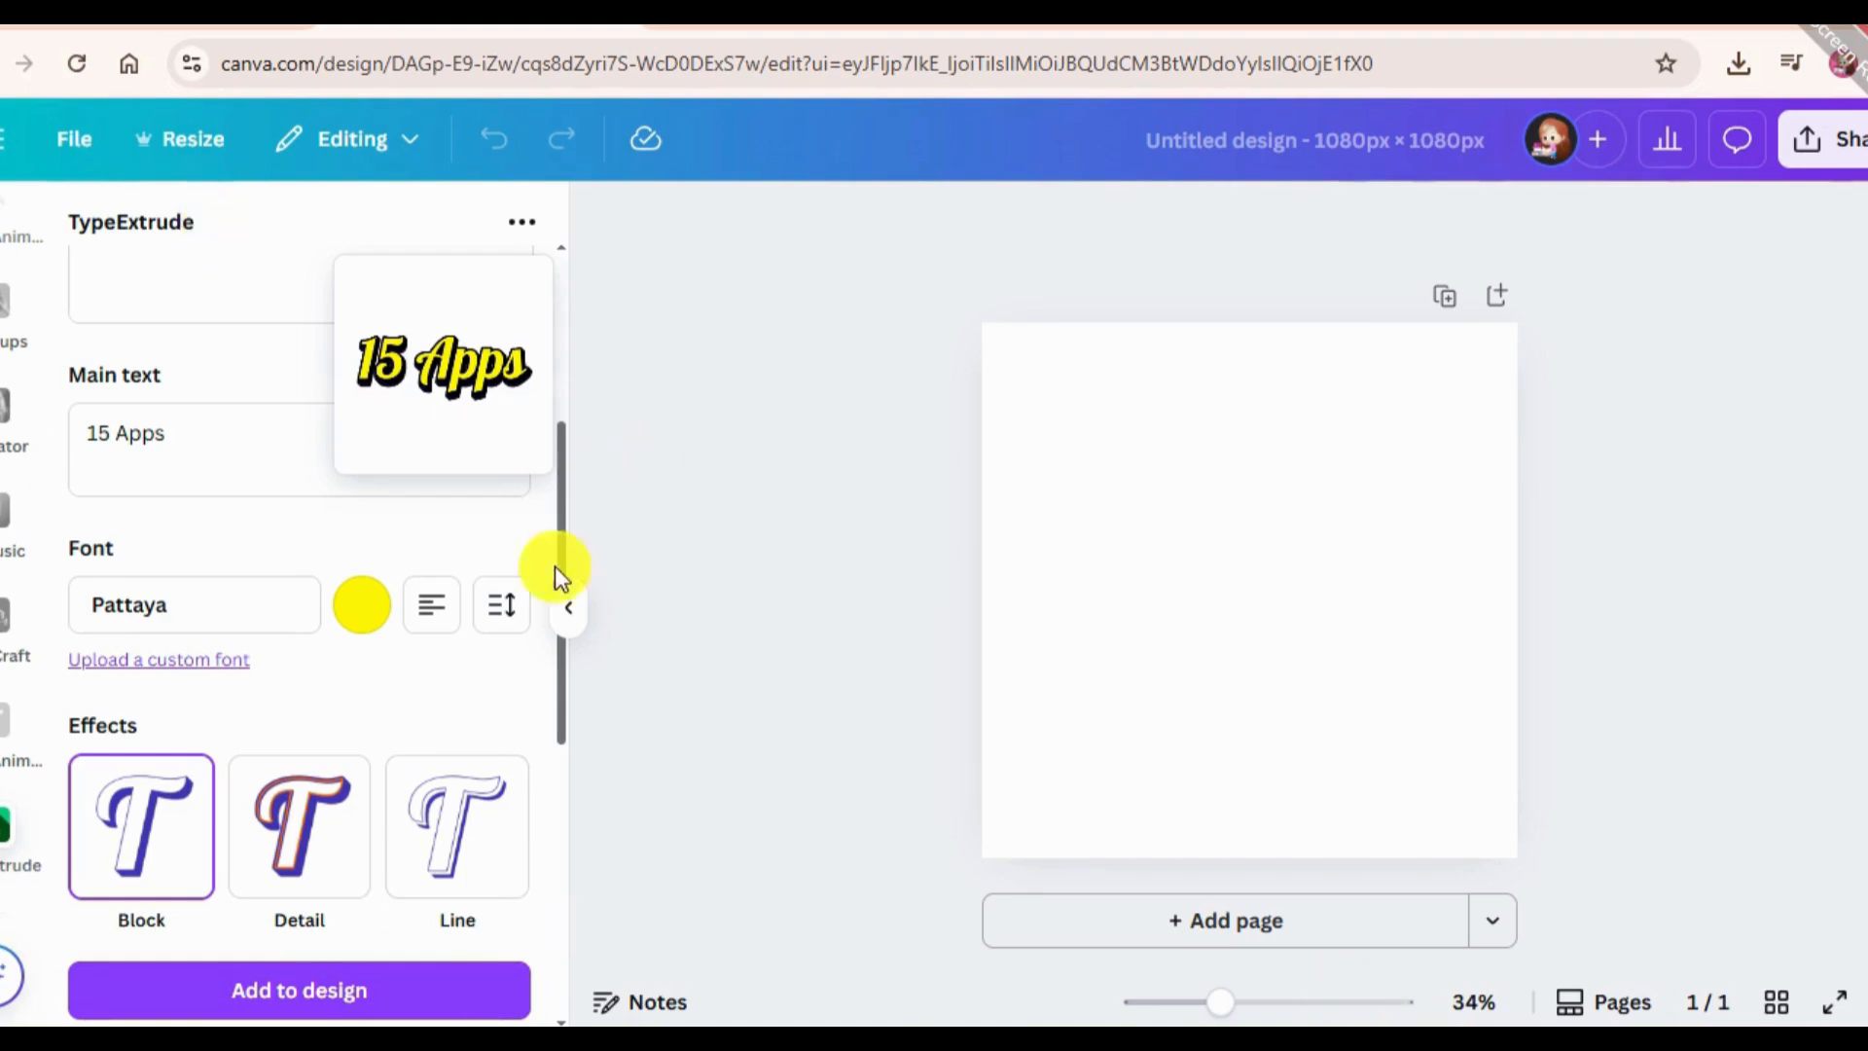
scroll(383, 779, down, 1)
scroll(499, 632, up, 5)
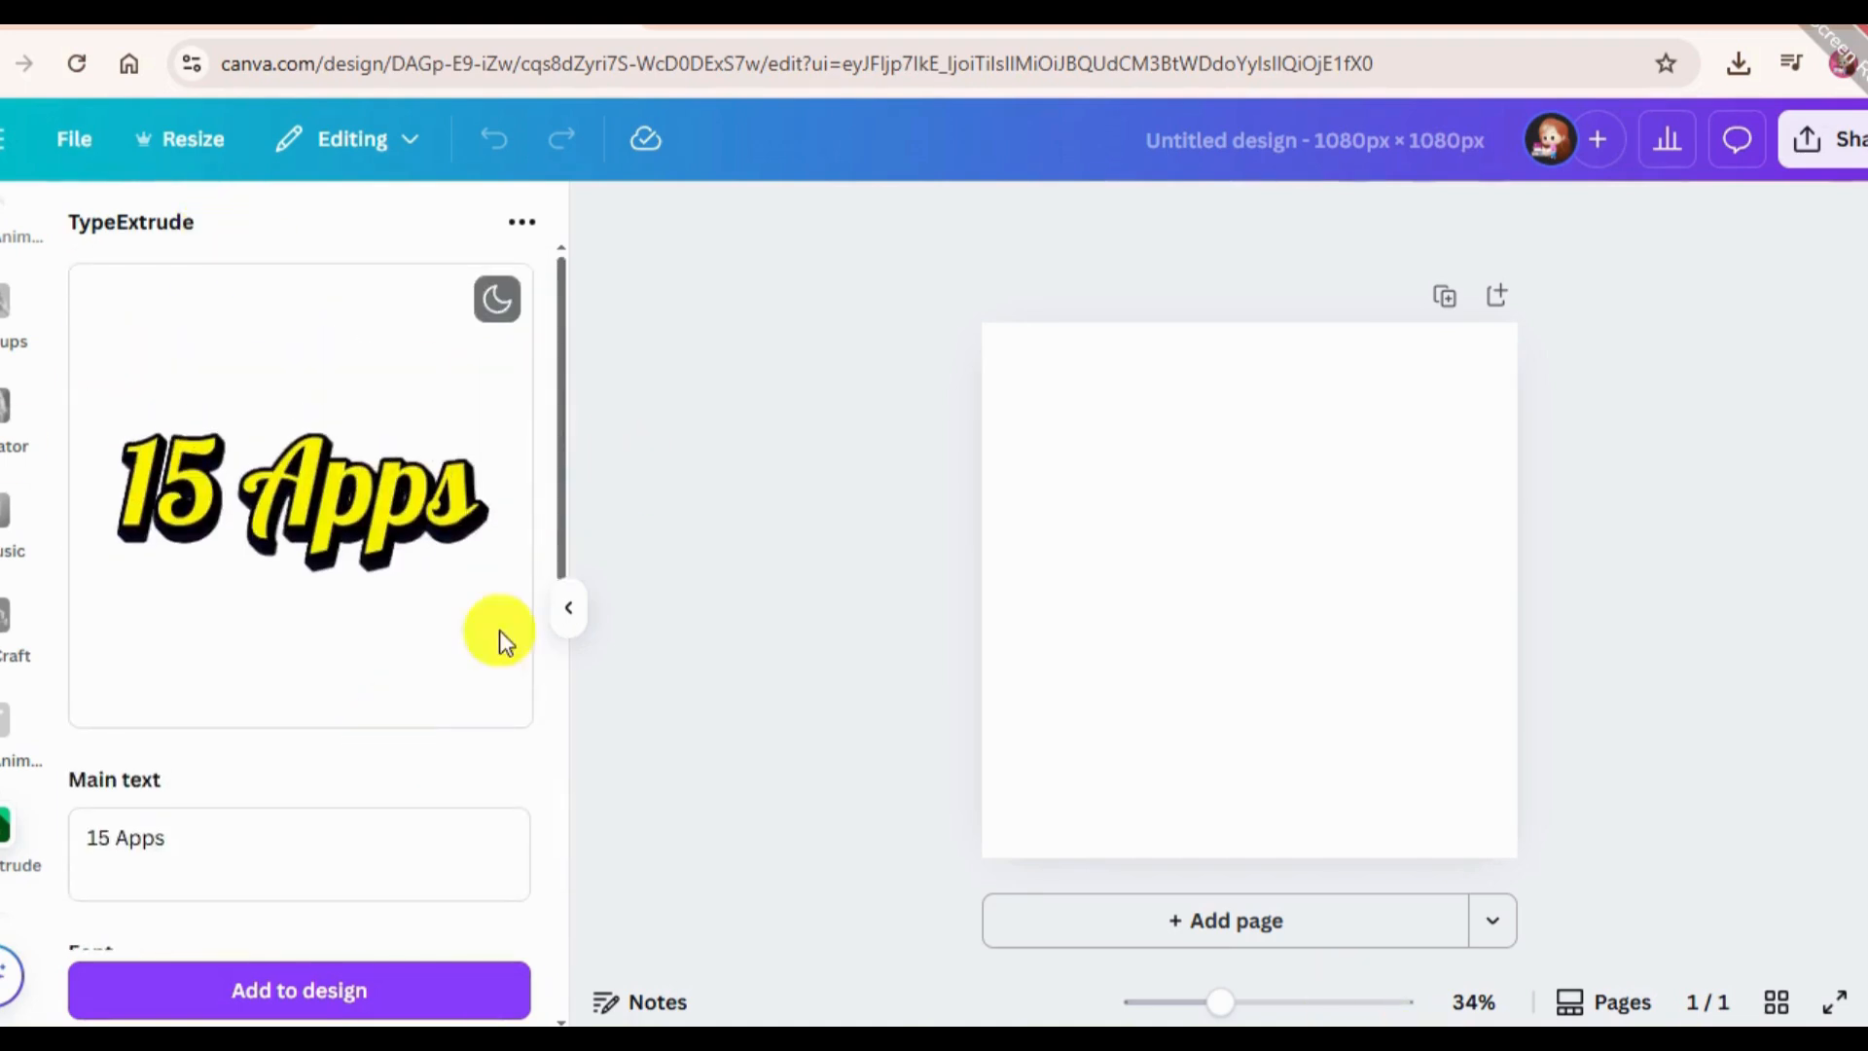
Add the extruded "15 Apps" text to the design, enlarge it to span most of the page, and centre it horizontally.
click(331, 997)
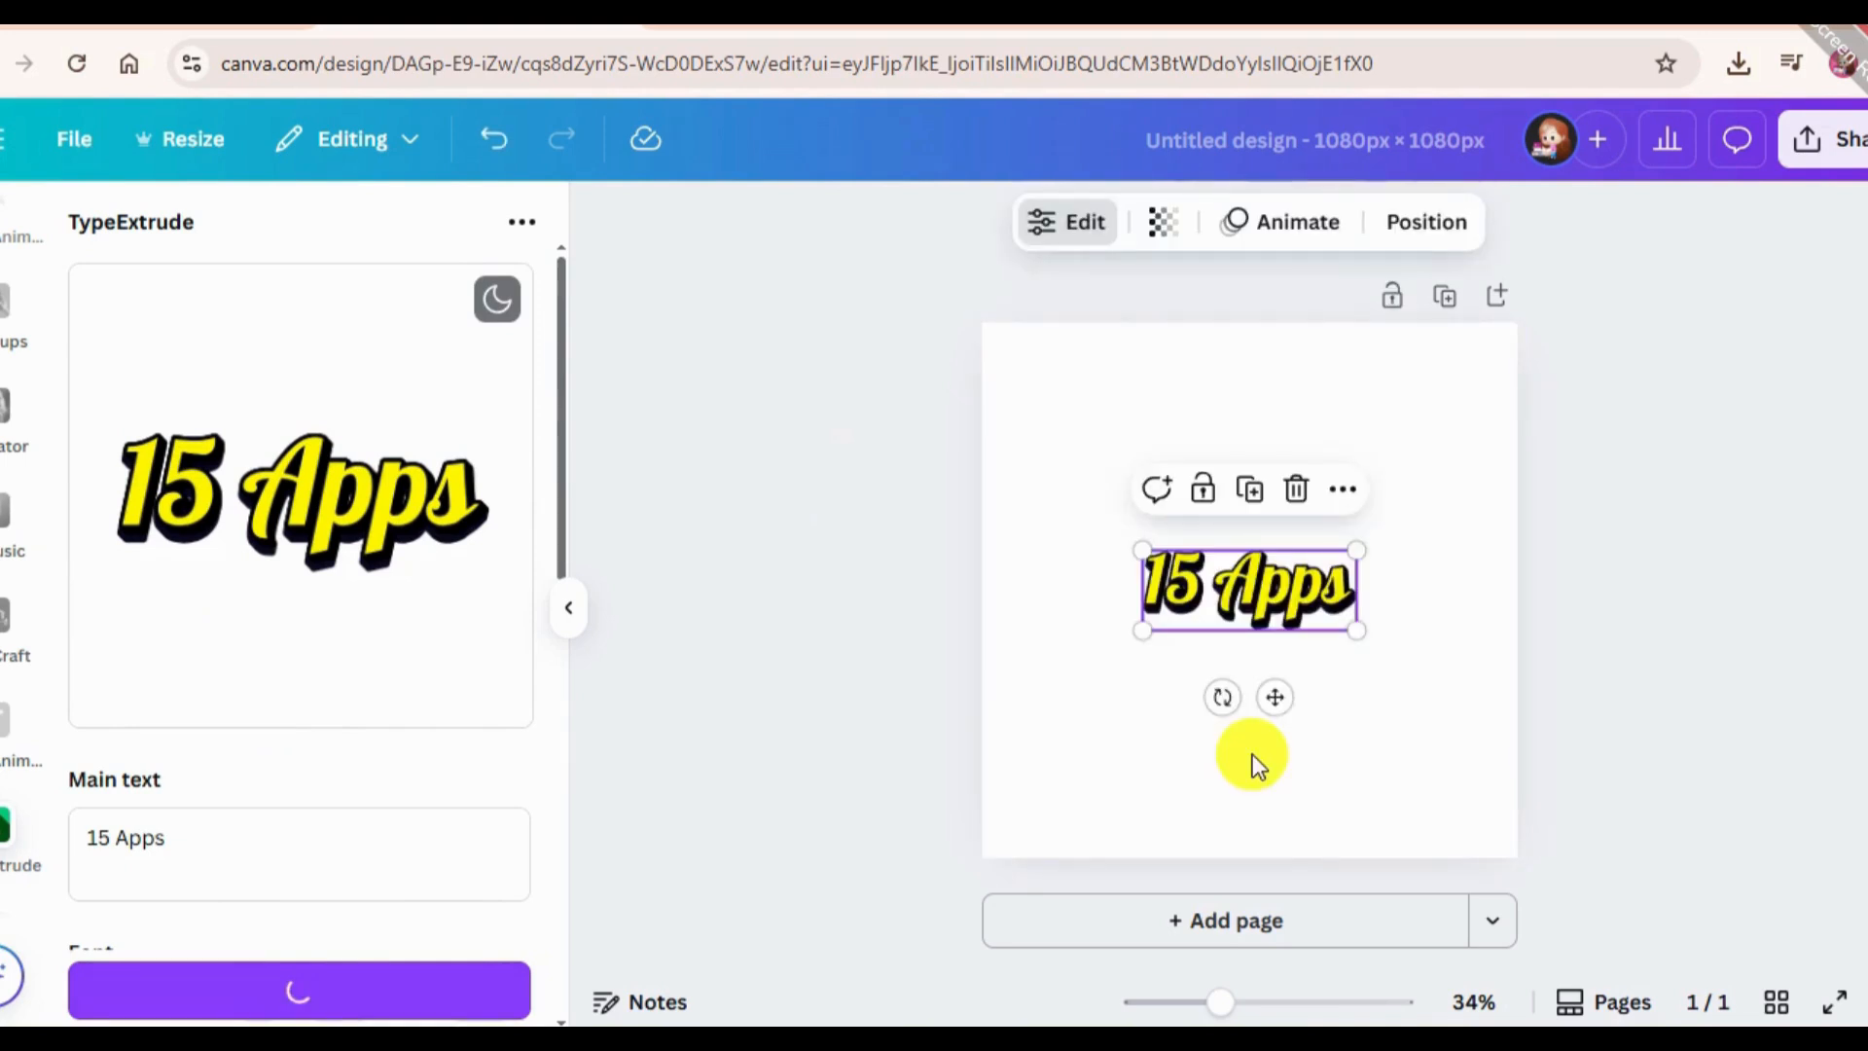
drag(1140, 625, 1033, 670)
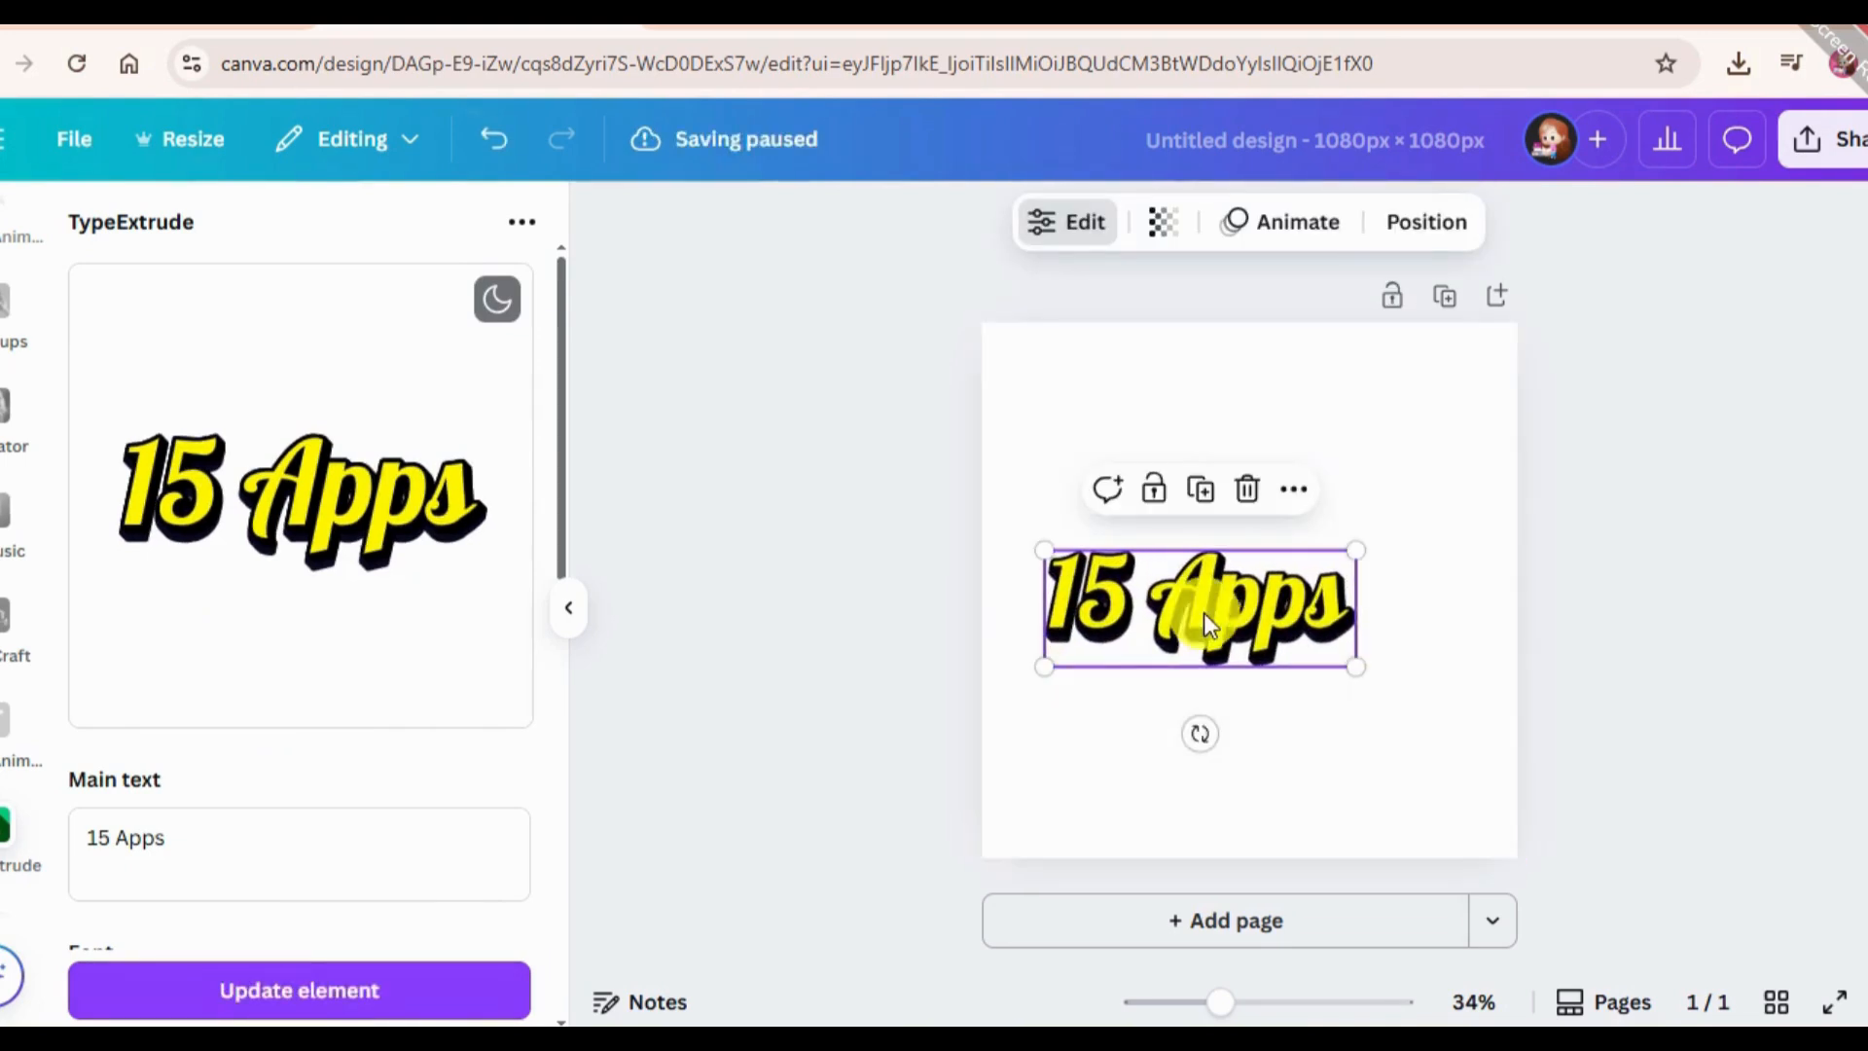
drag(1362, 547, 1486, 503)
drag(1434, 592, 1405, 597)
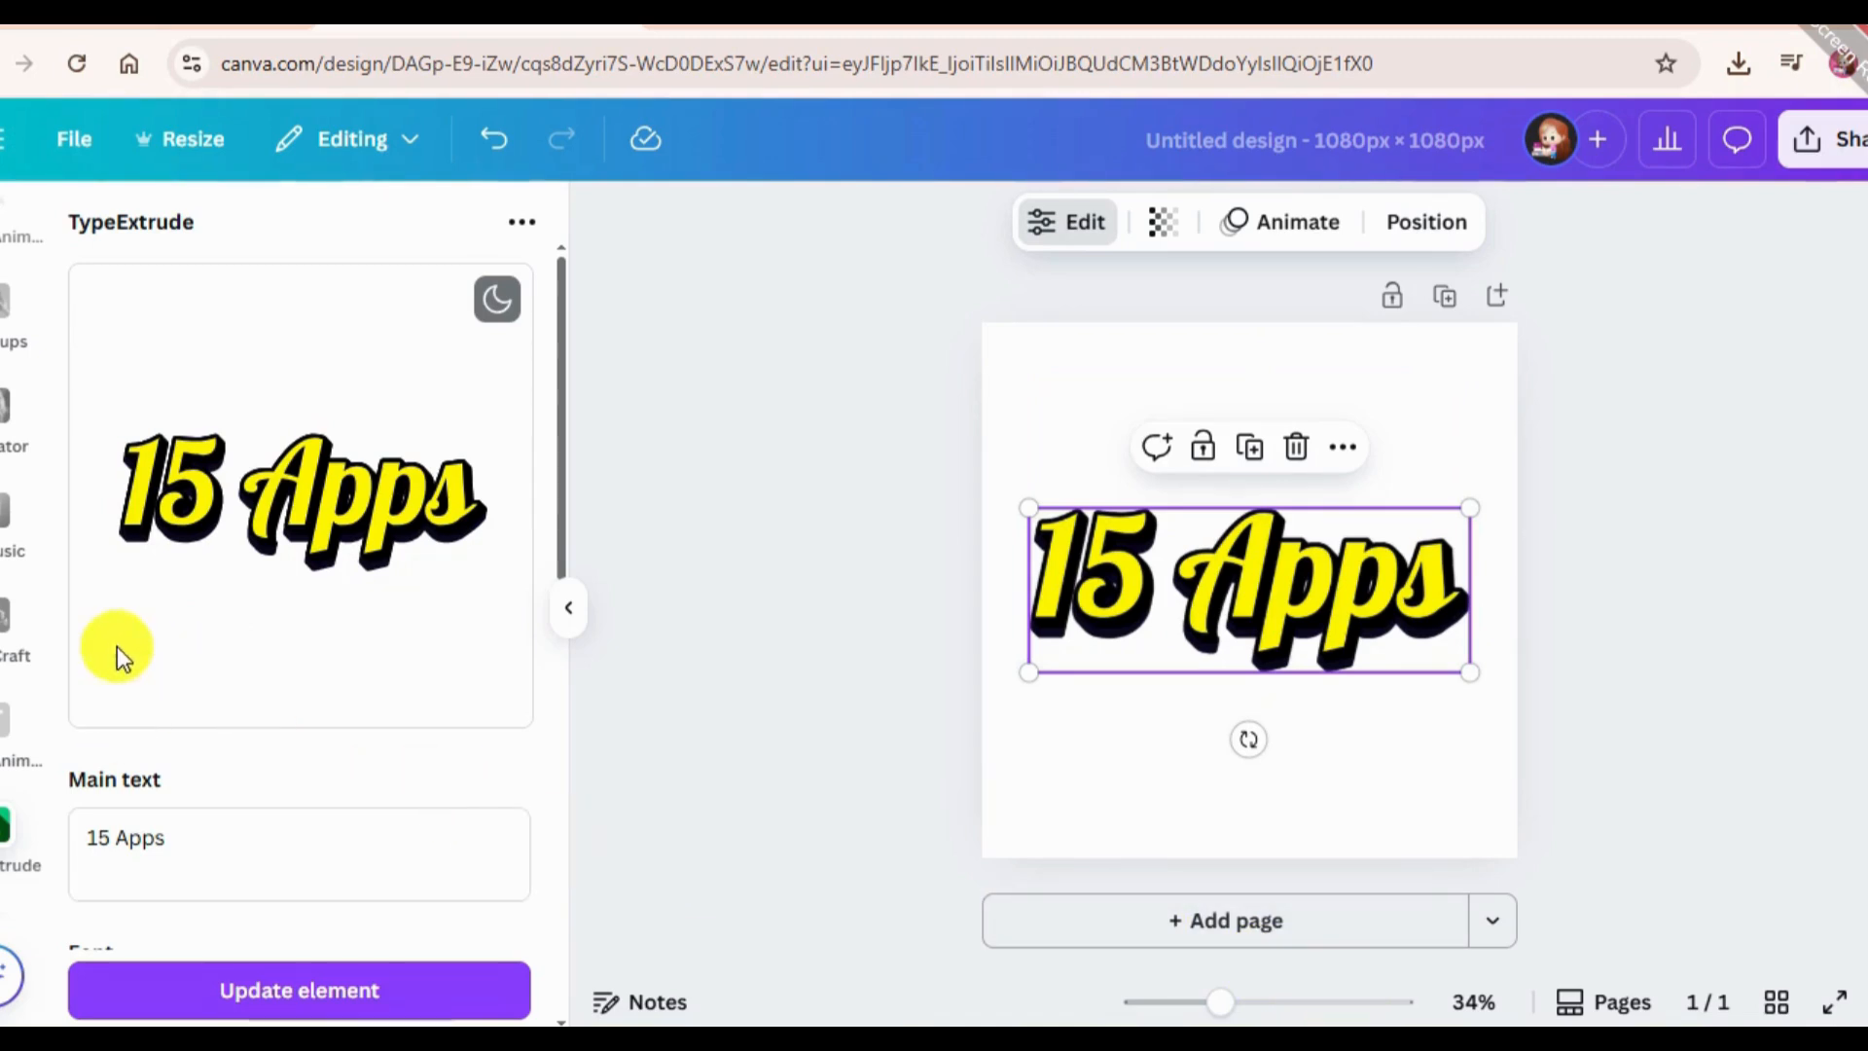
Search the Canva apps for "Font Frame" and open the FontFrame app.
scroll(8, 632, up, 8)
scroll(7, 783, down, 2)
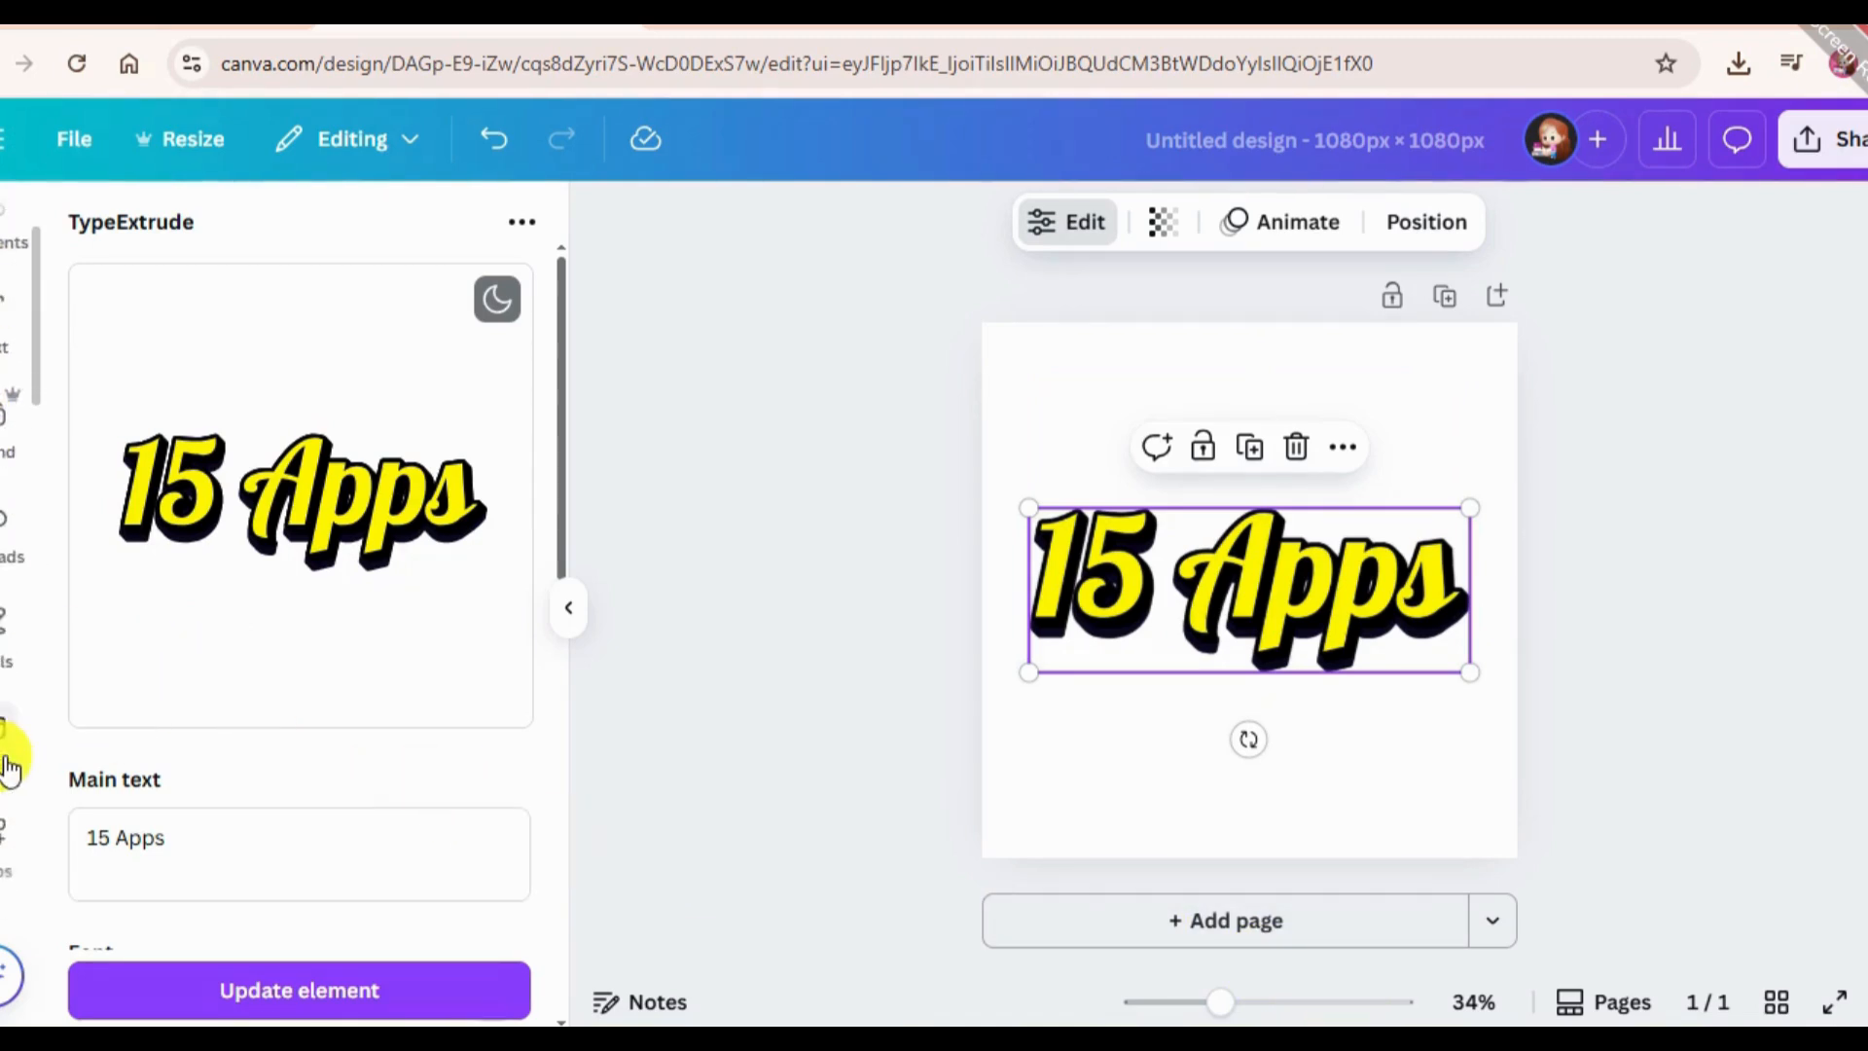
click(4, 656)
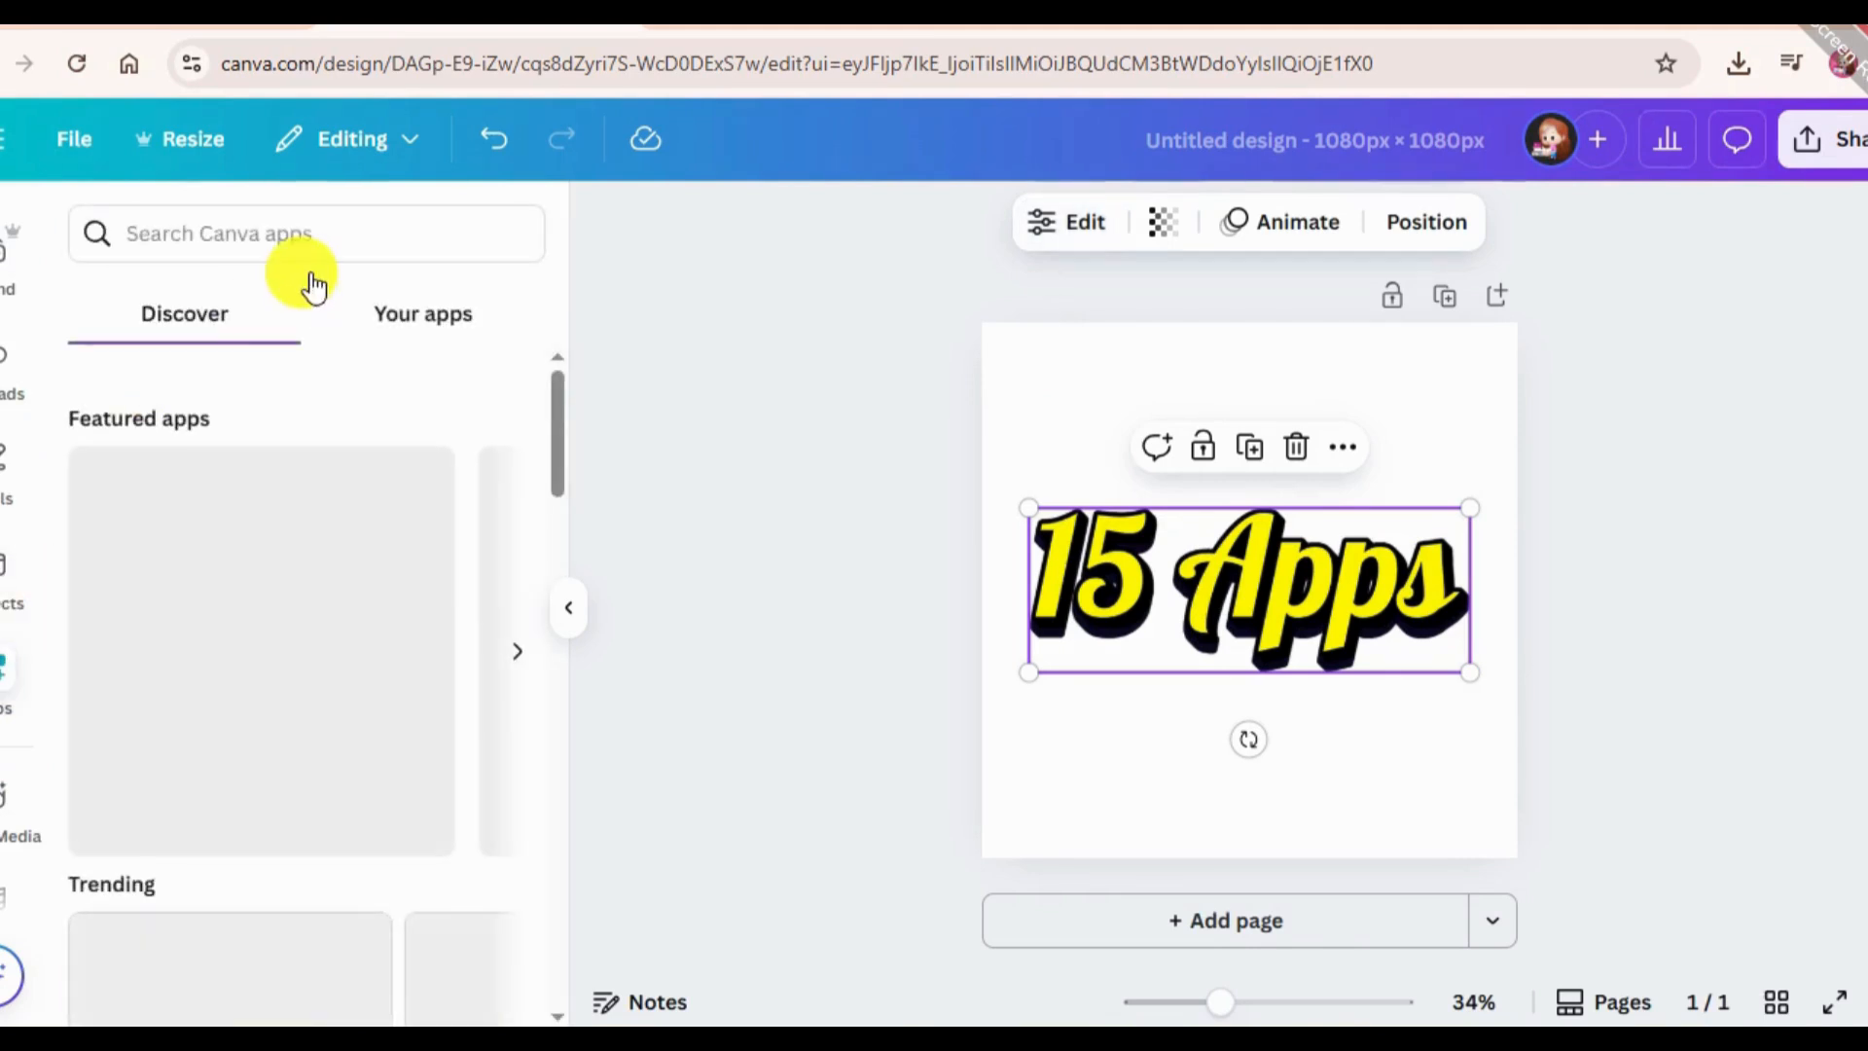
click(342, 233)
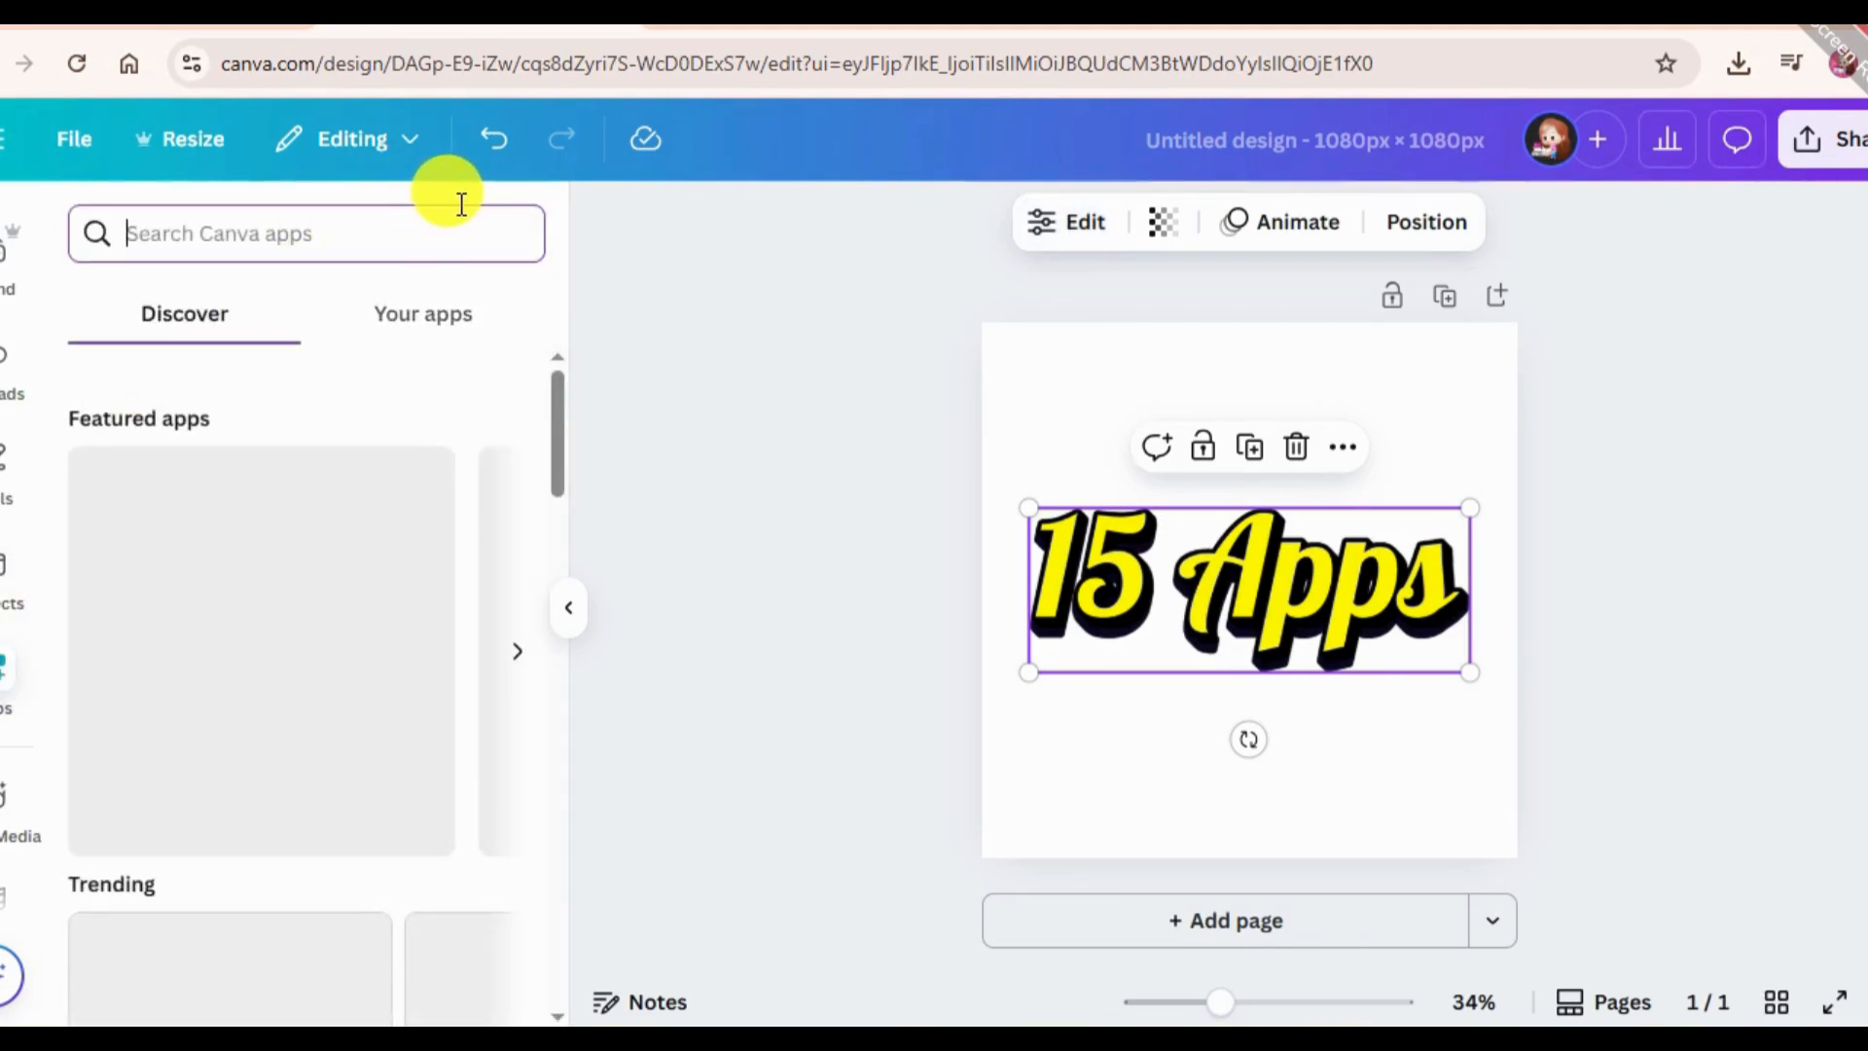
text(Fon)
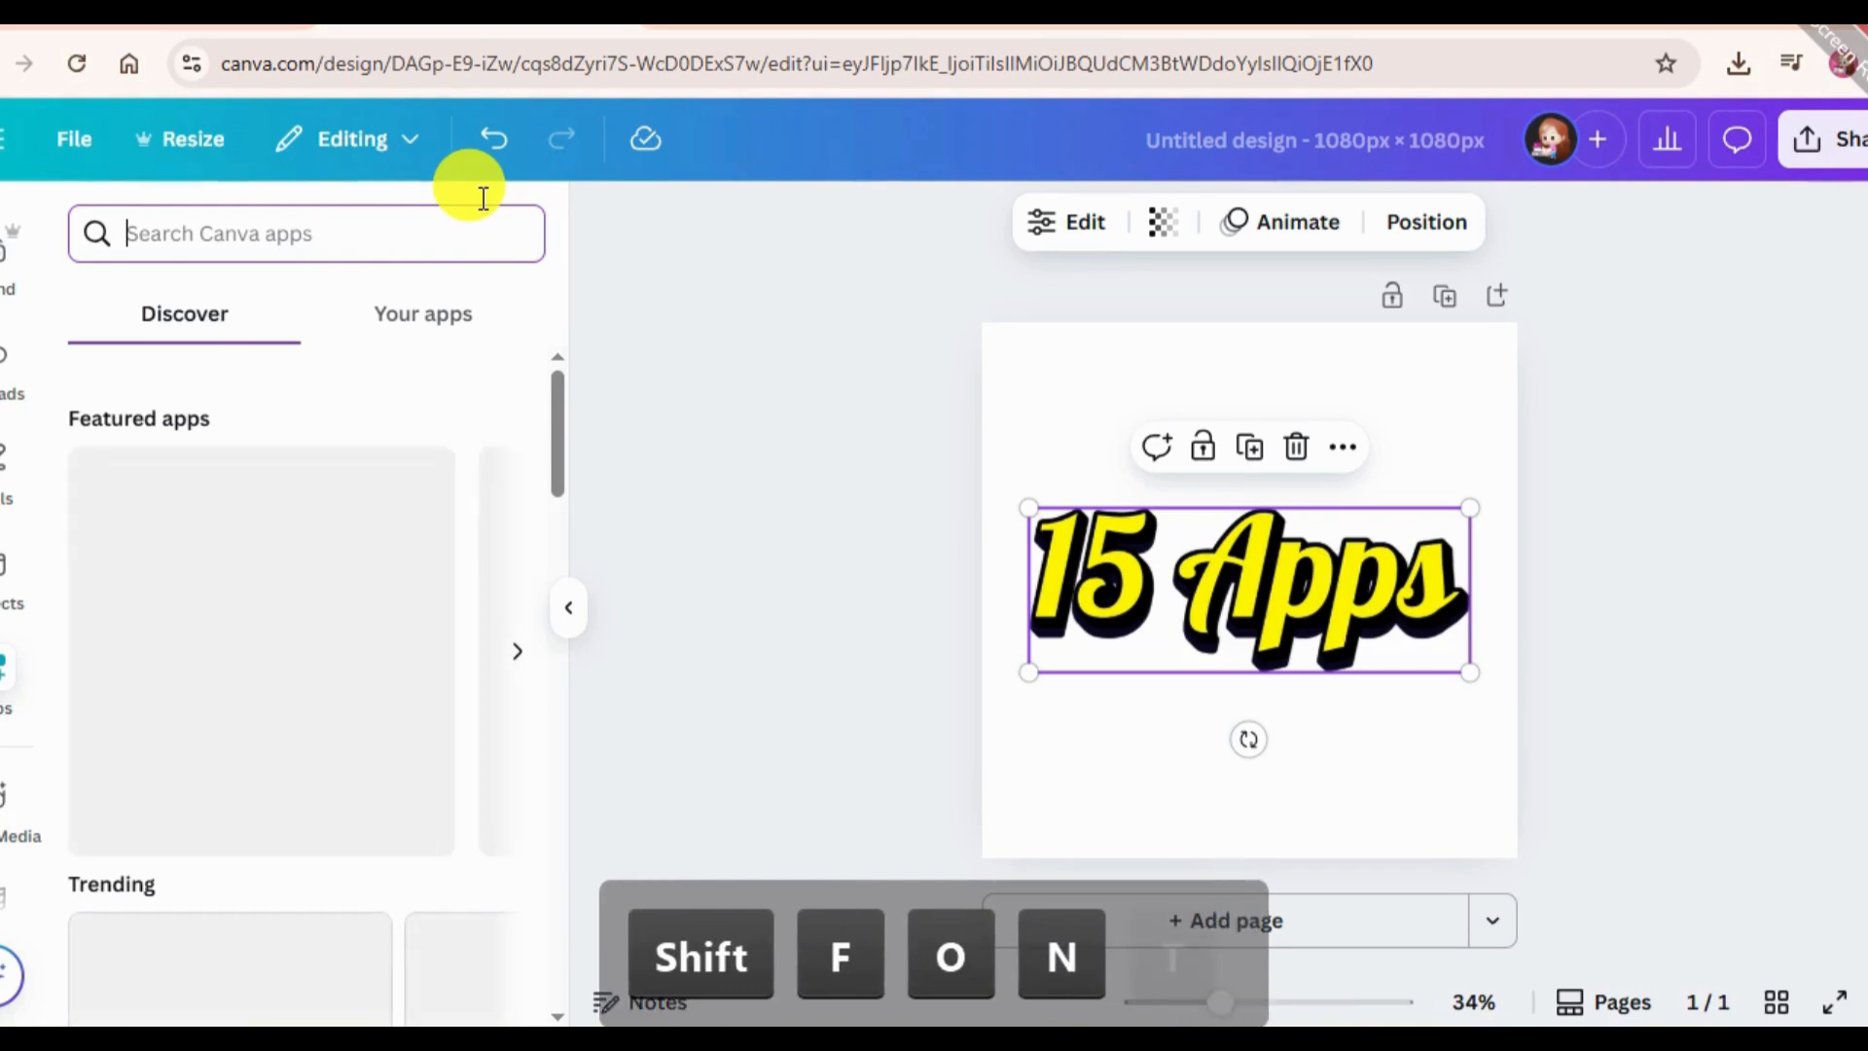
text(t F)
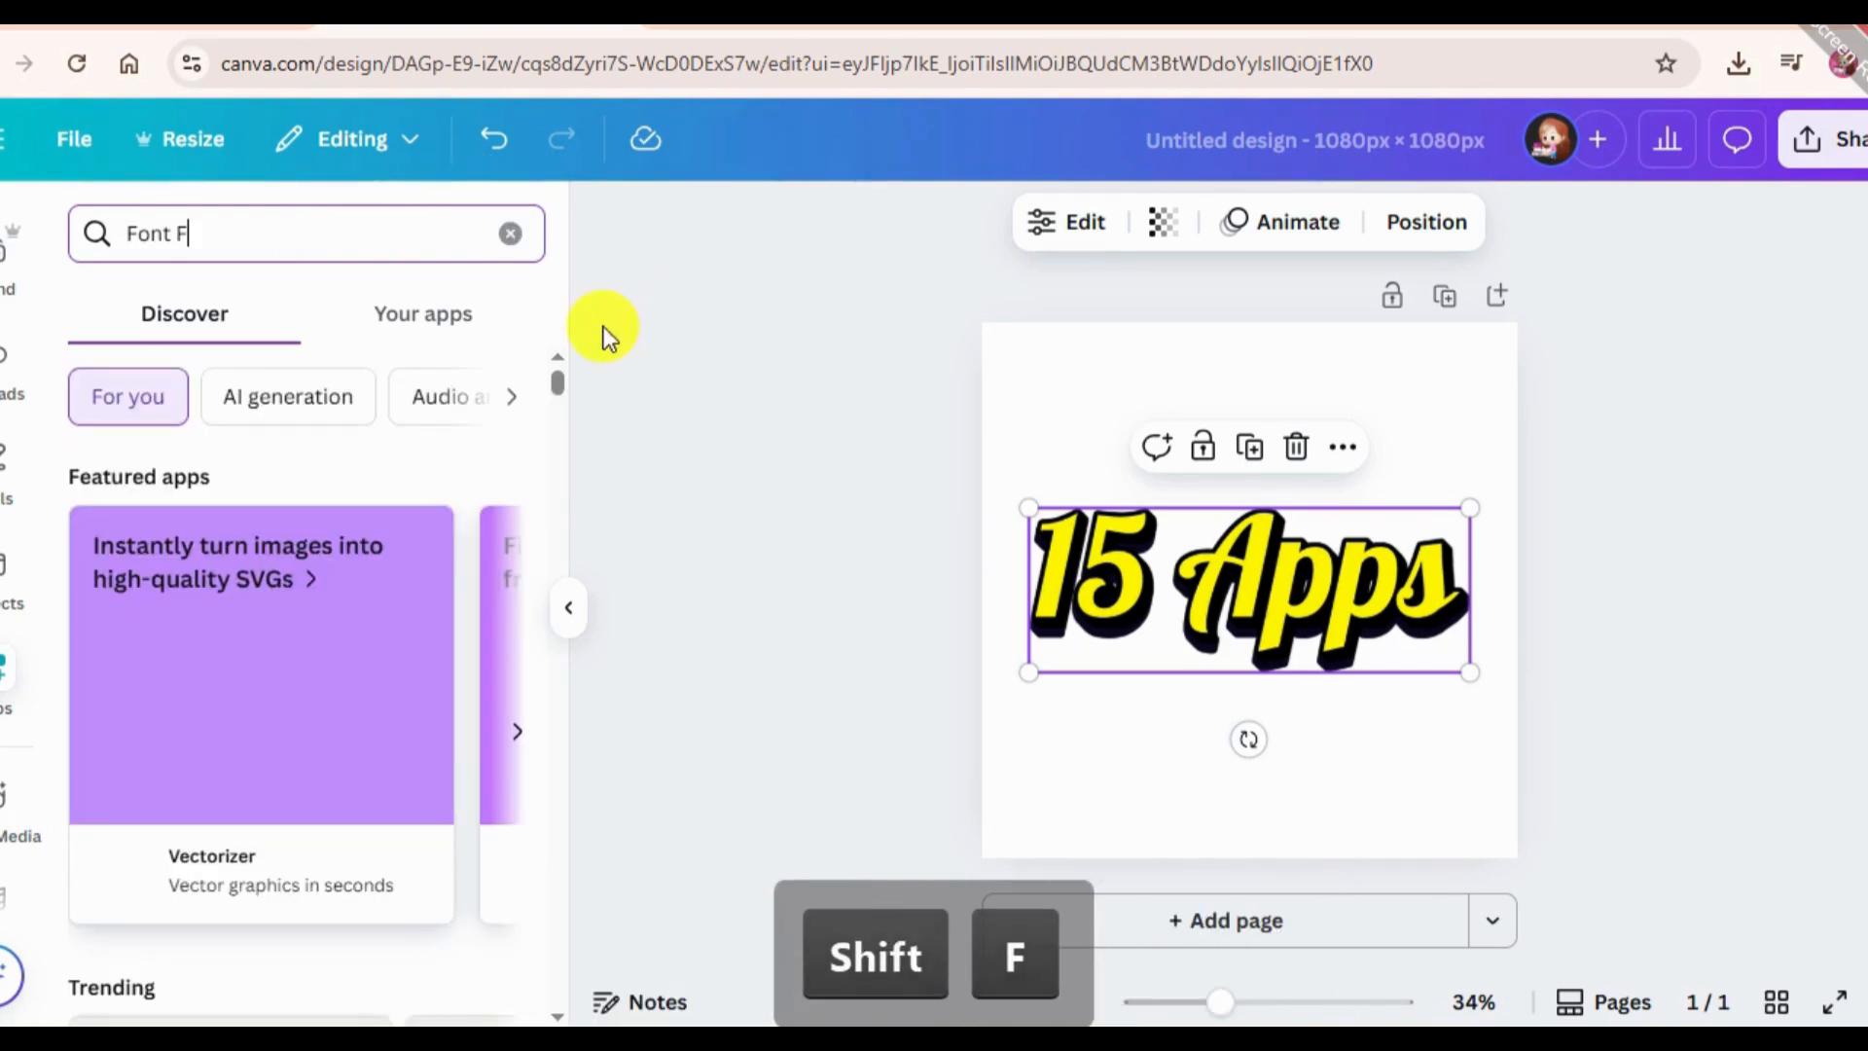
text(rame)
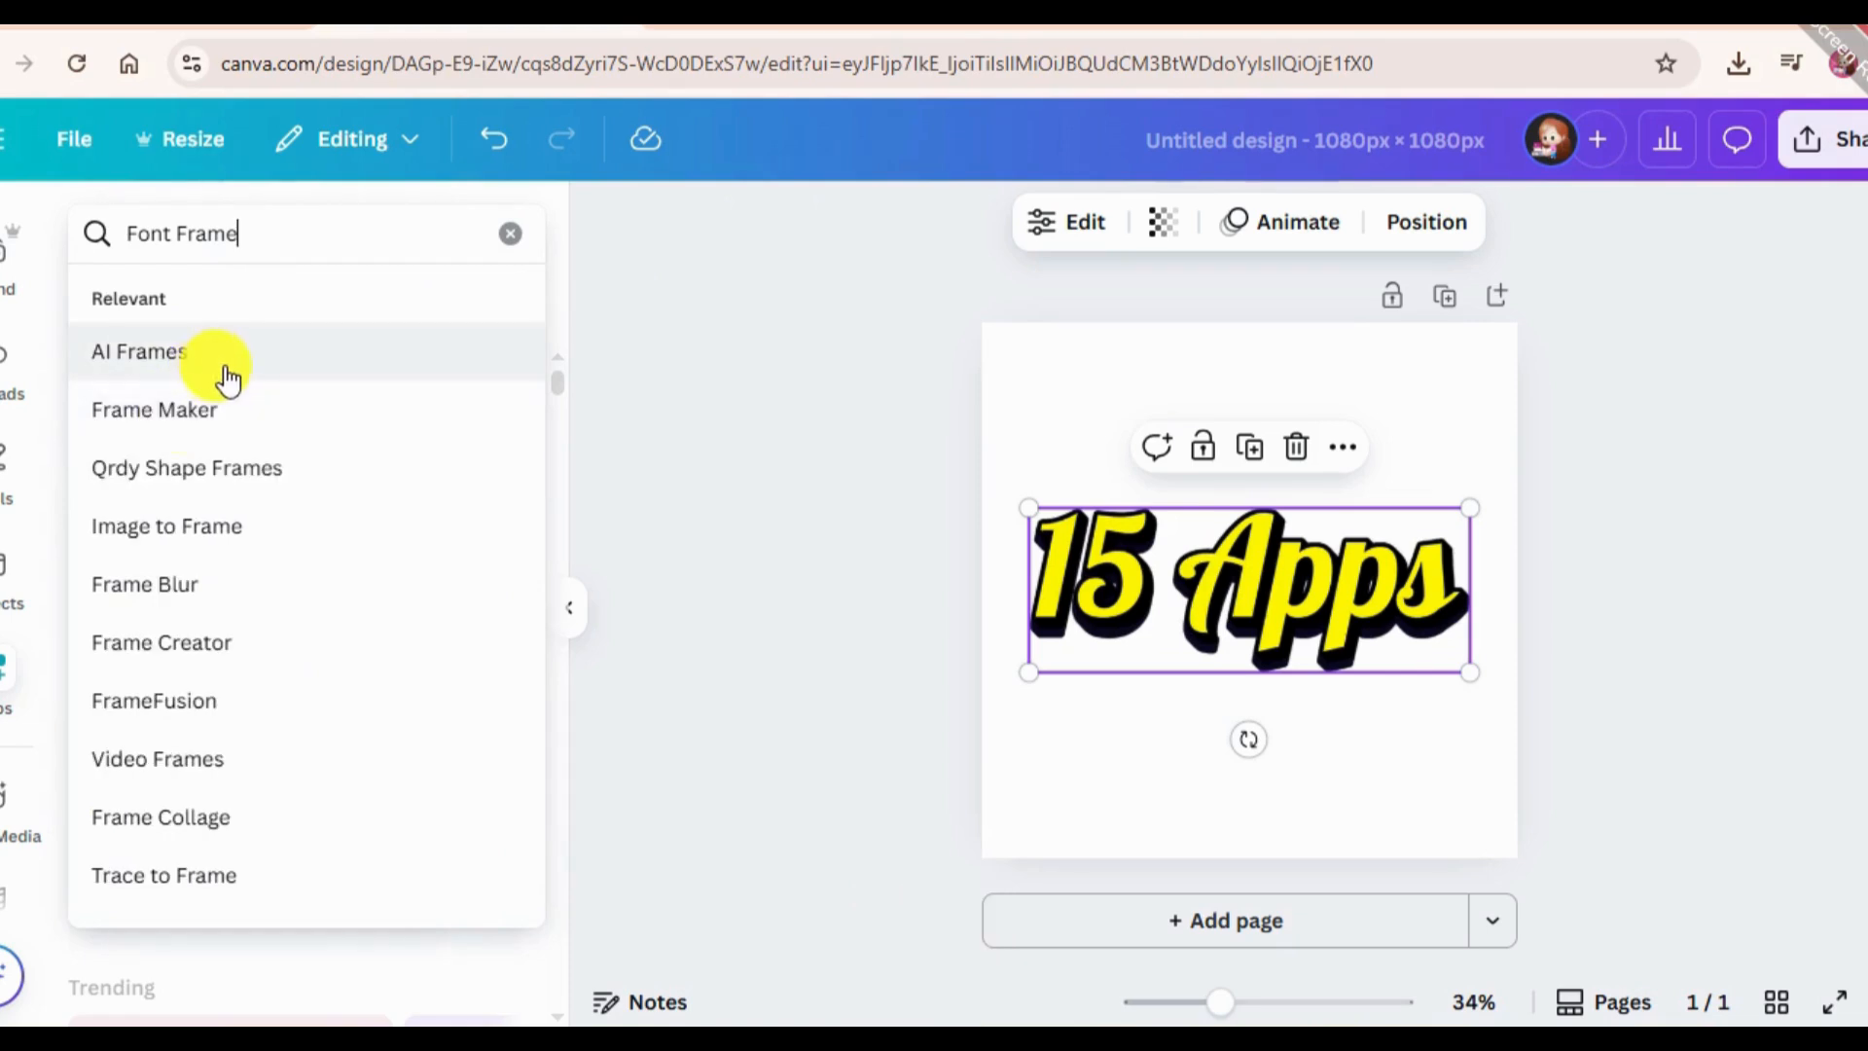
key(Return)
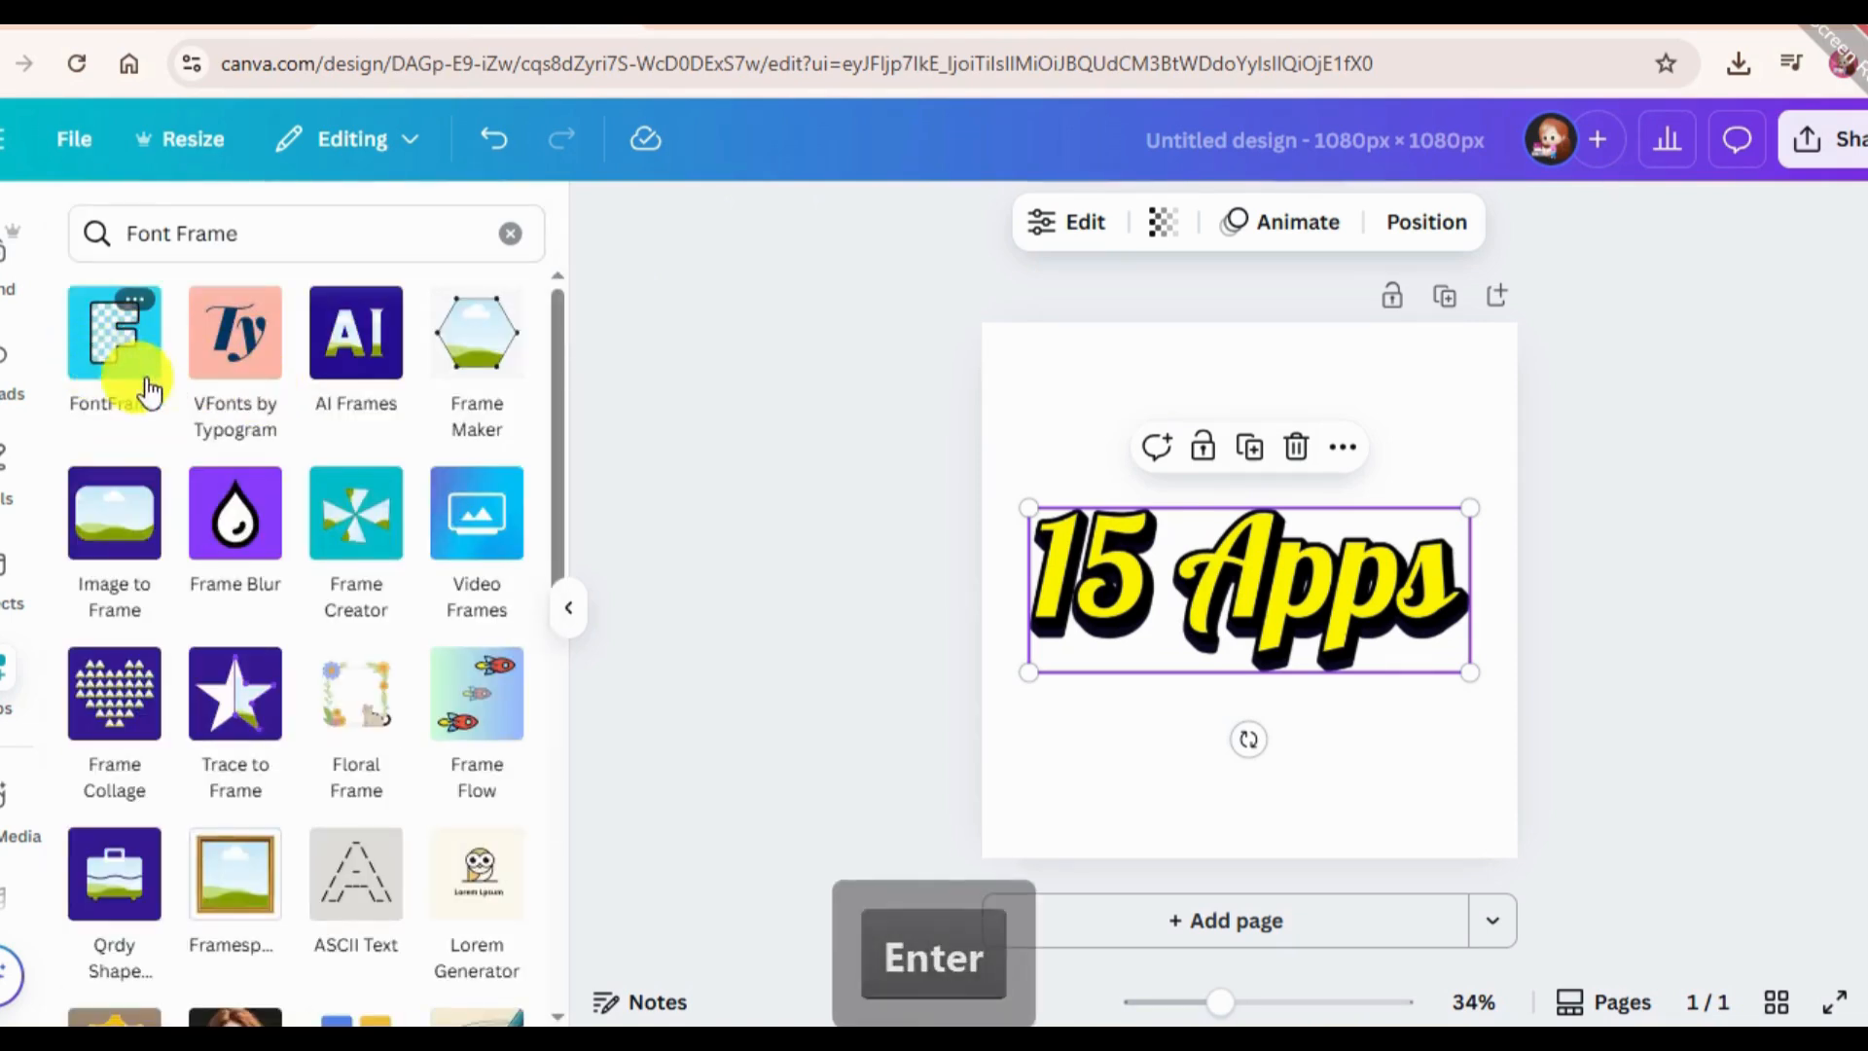
click(131, 386)
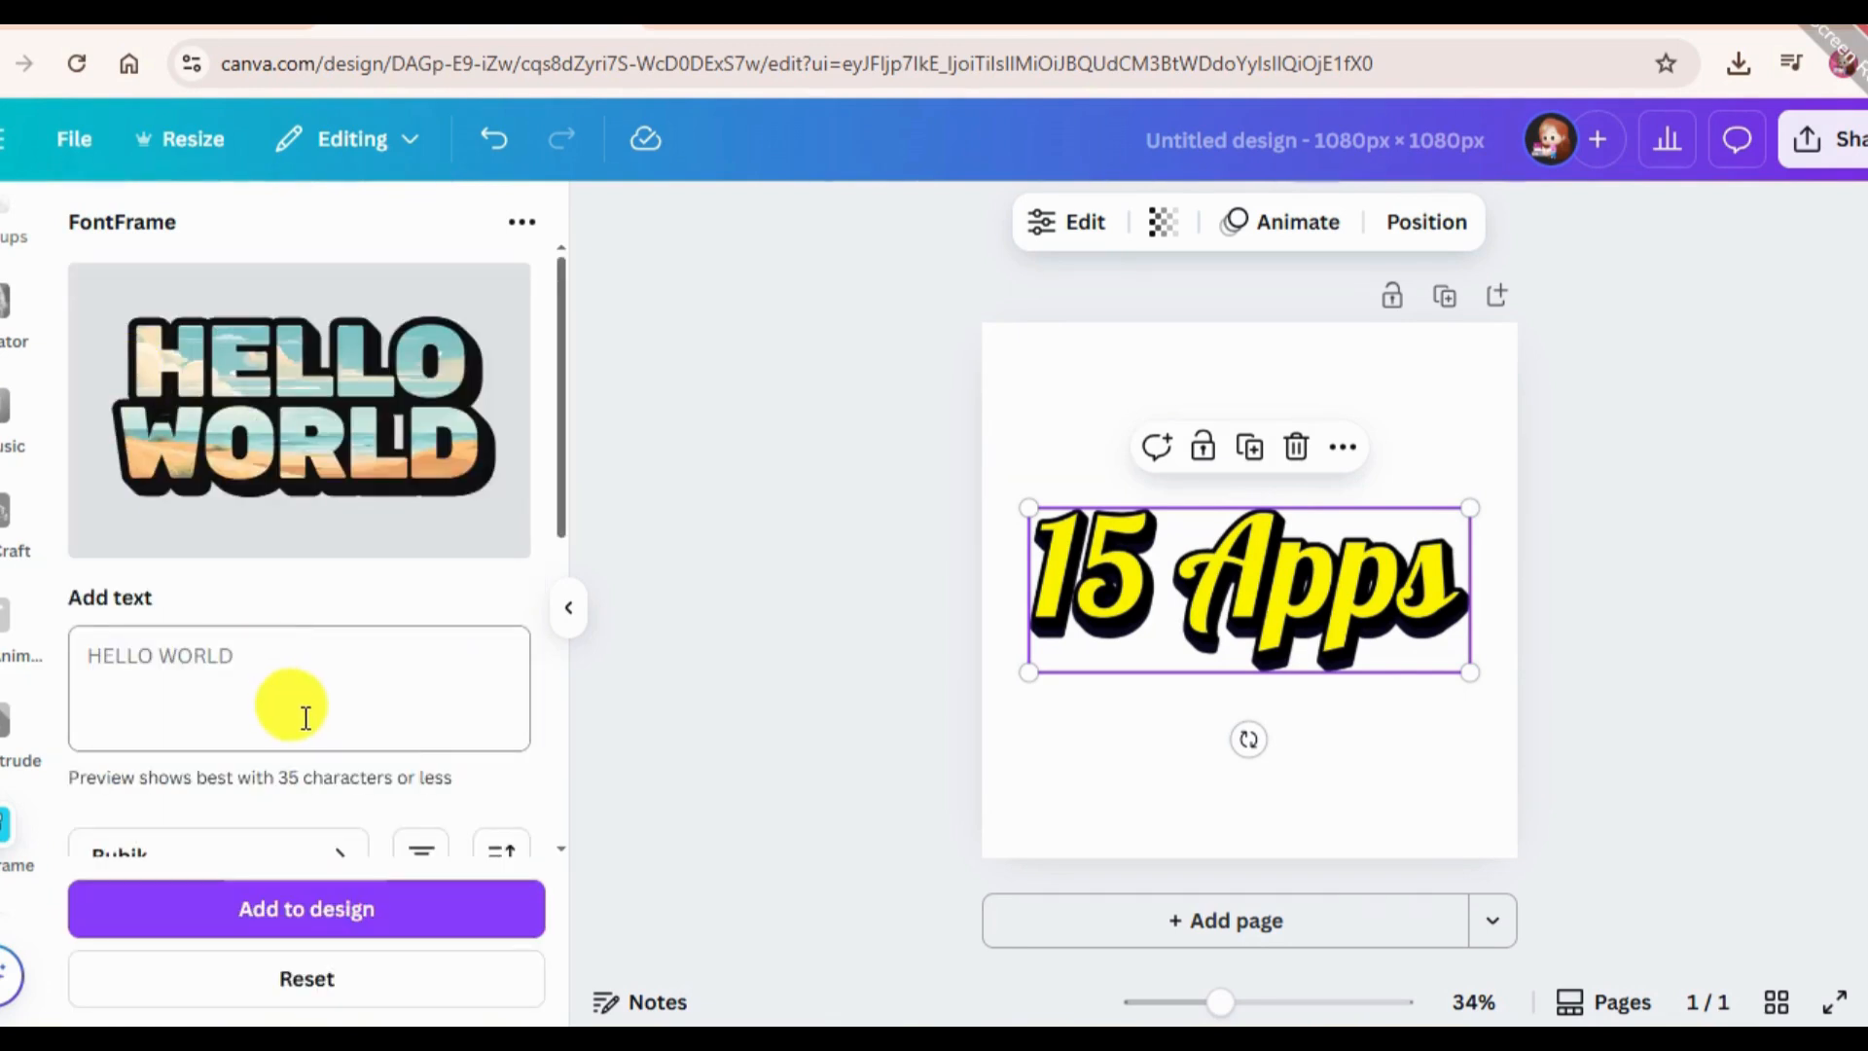
Enter "Travel" with a capital T as the FontFrame text.
scroll(311, 681, down, 3)
scroll(333, 589, up, 3)
click(322, 671)
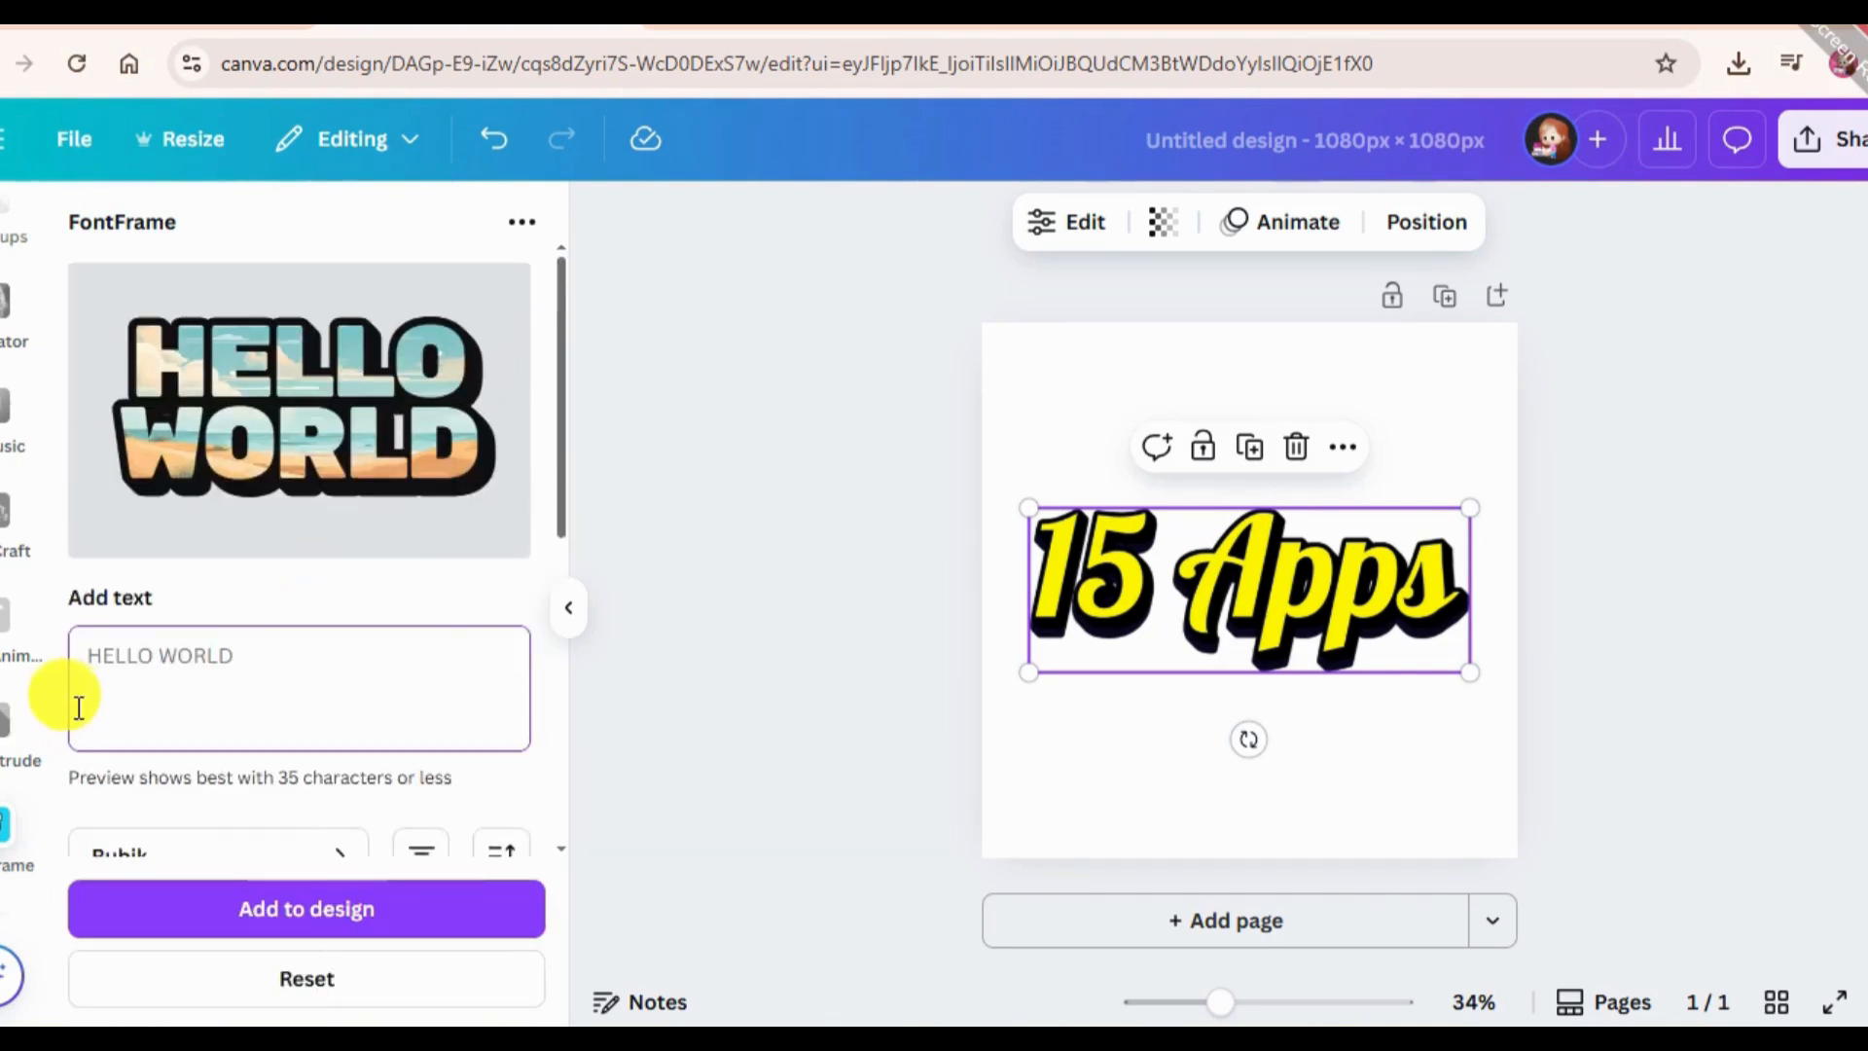
text(trav)
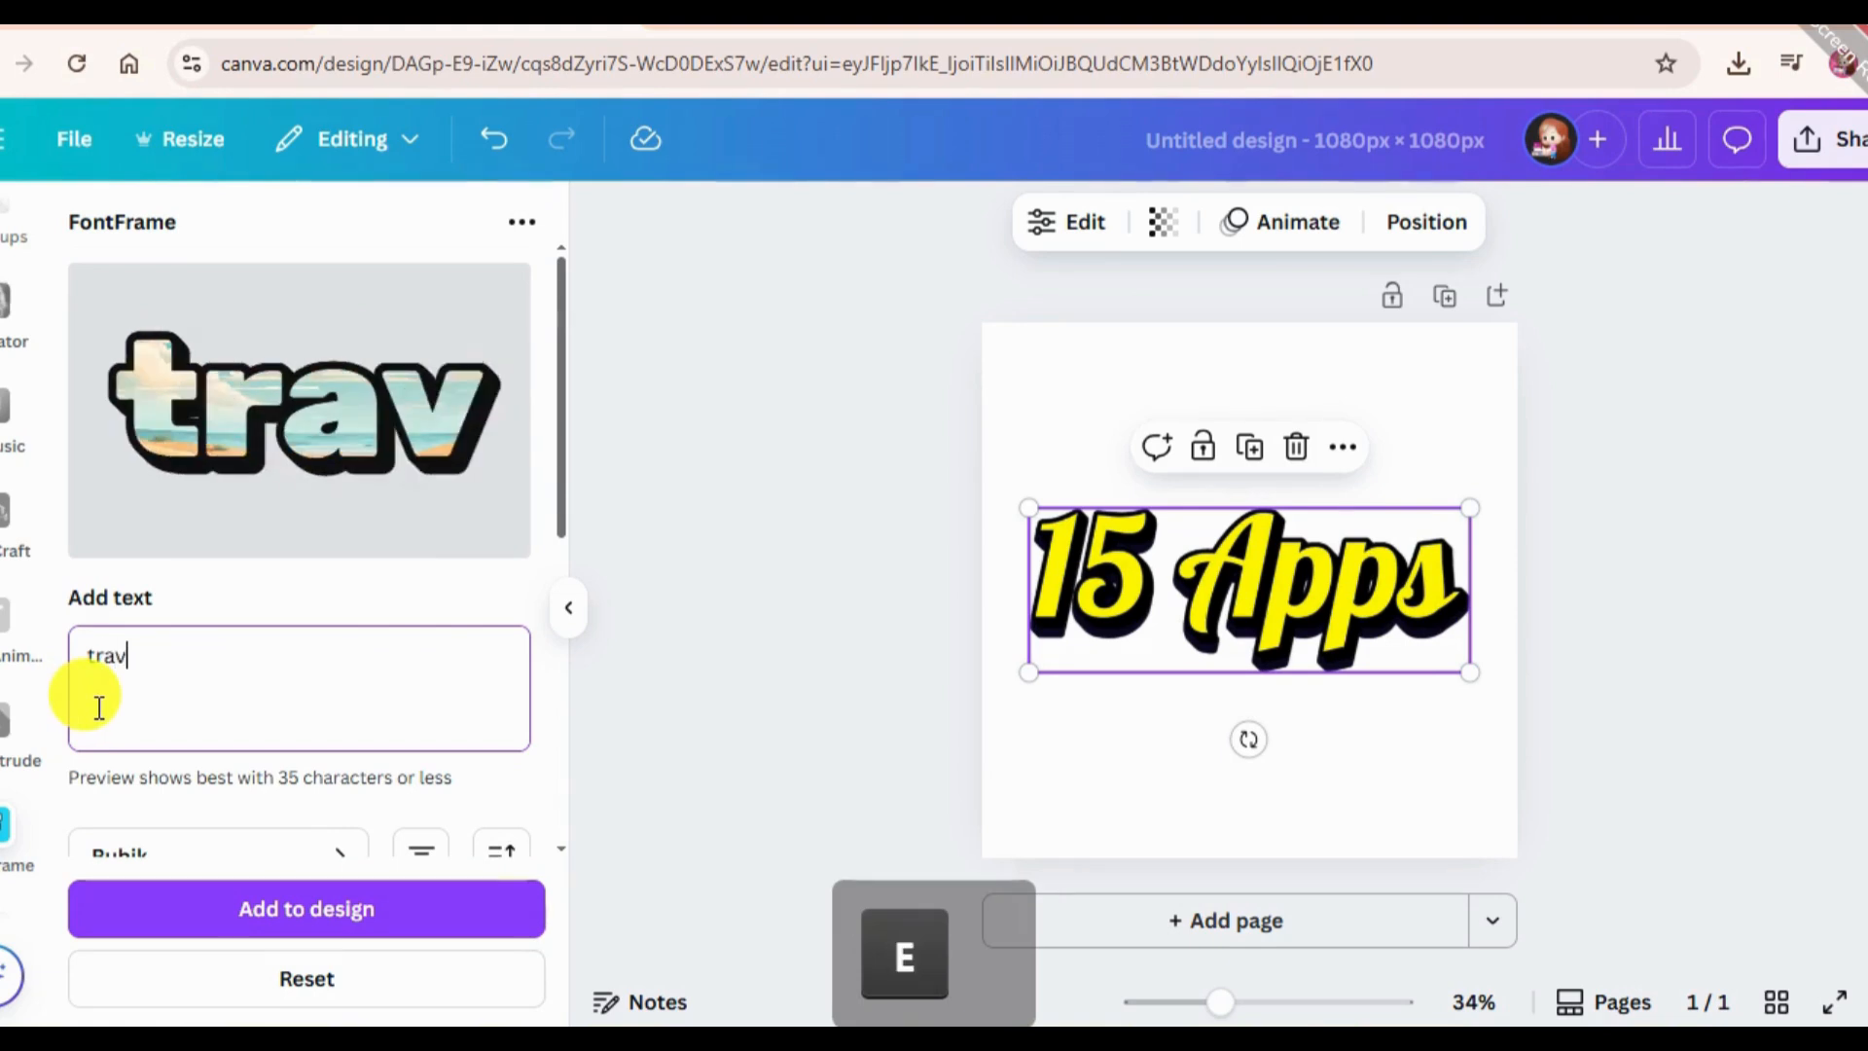
text(el)
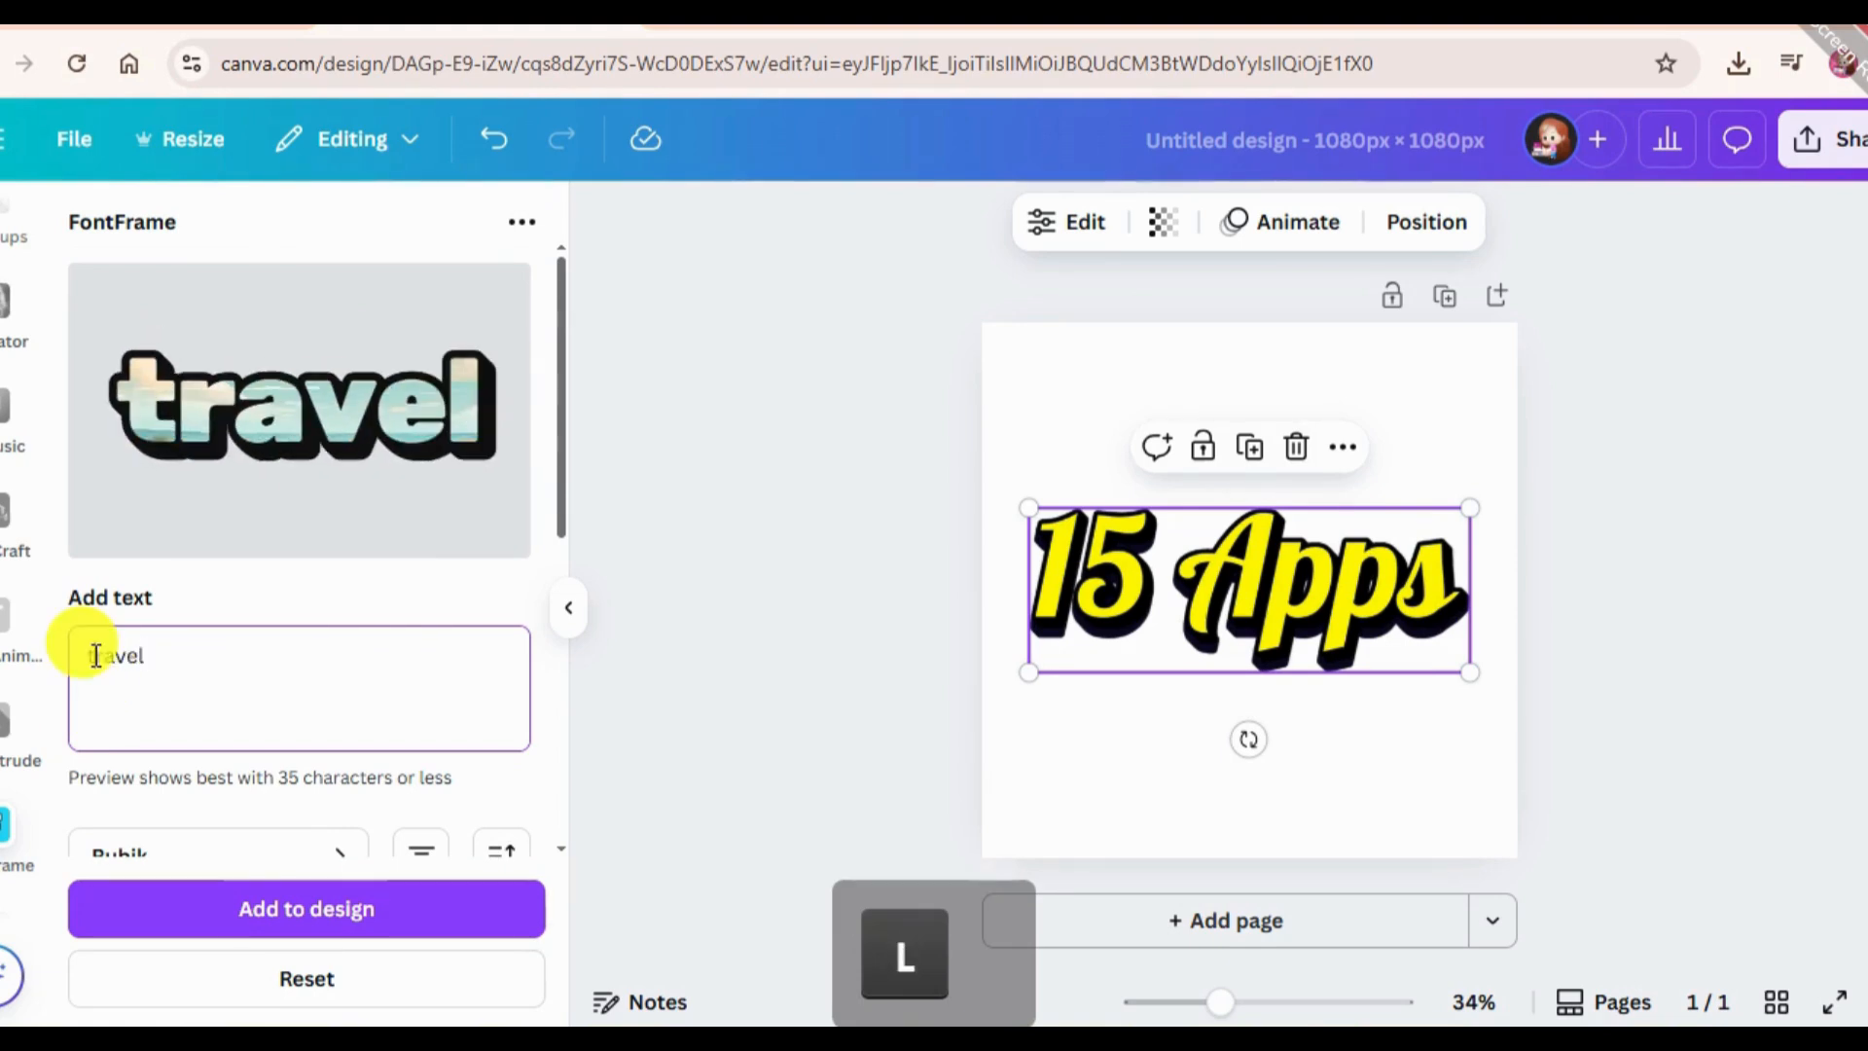
key(BackSpace)
text(T)
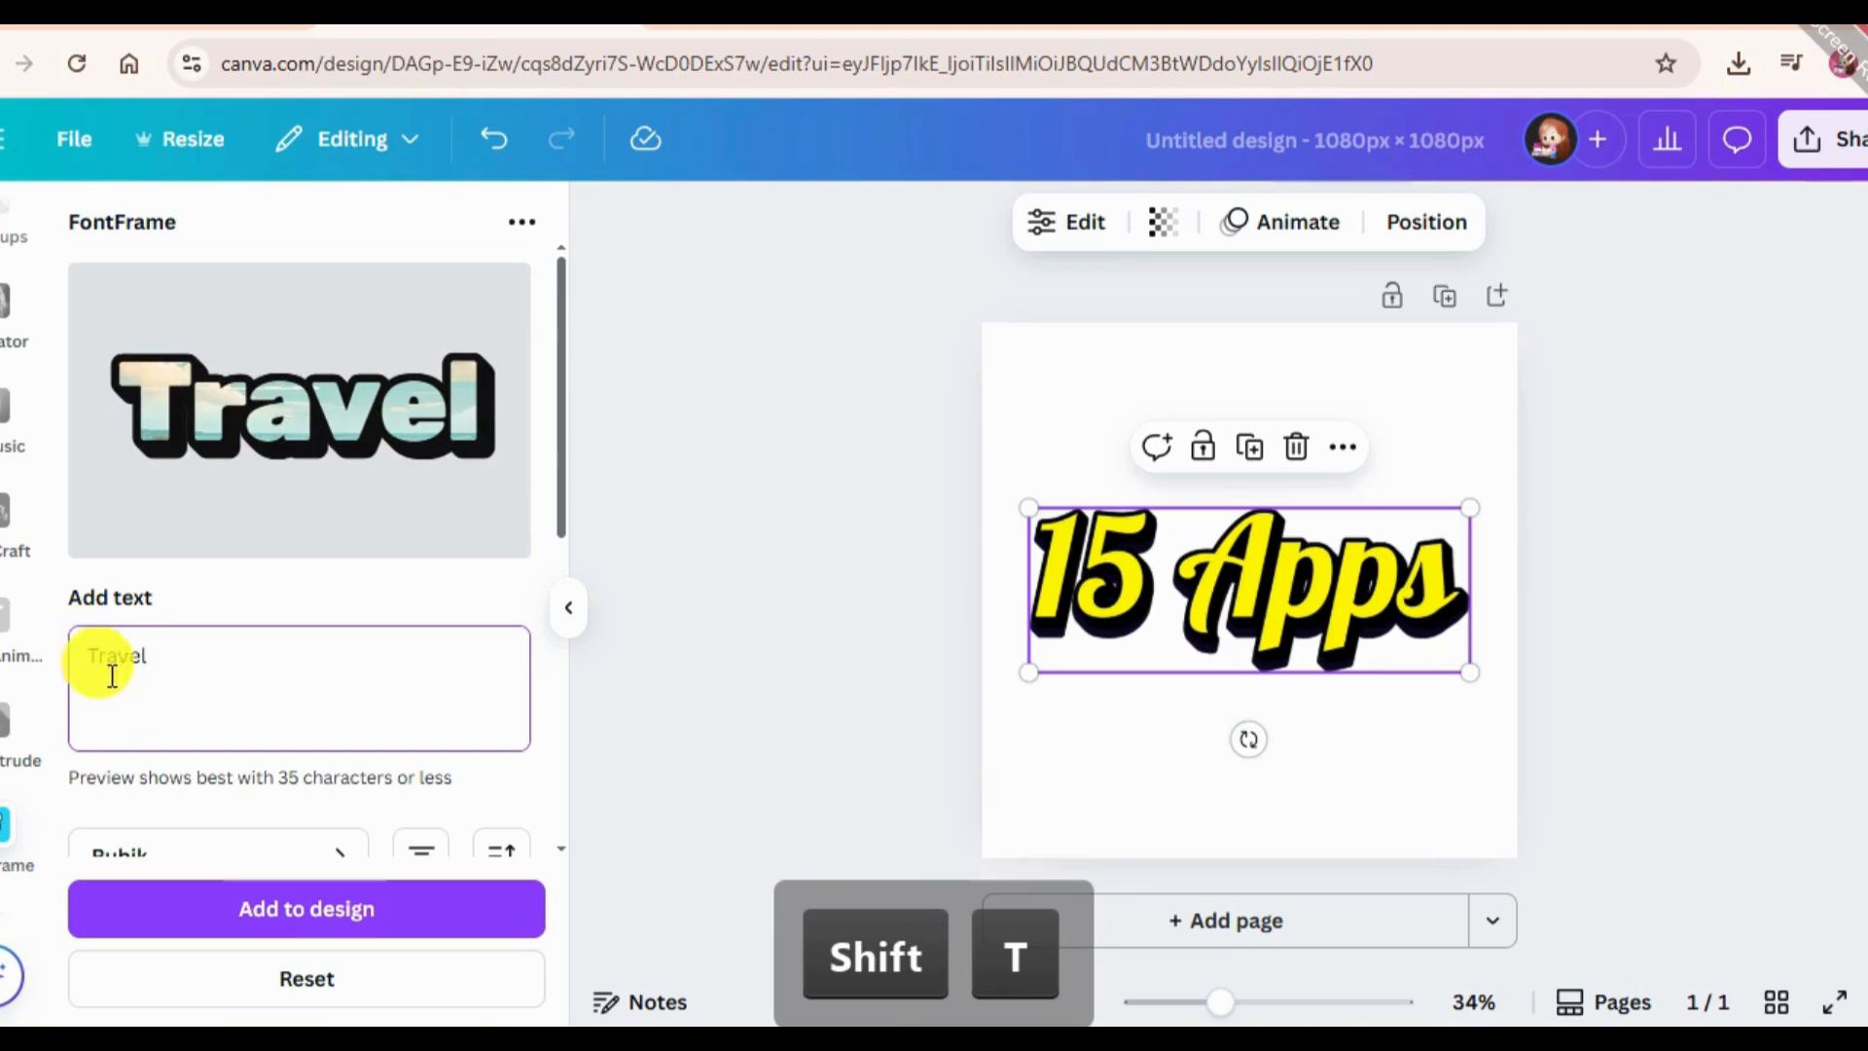
Set the font of the "Travel" text to Transformers Movie.
scroll(250, 718, down, 2)
click(313, 589)
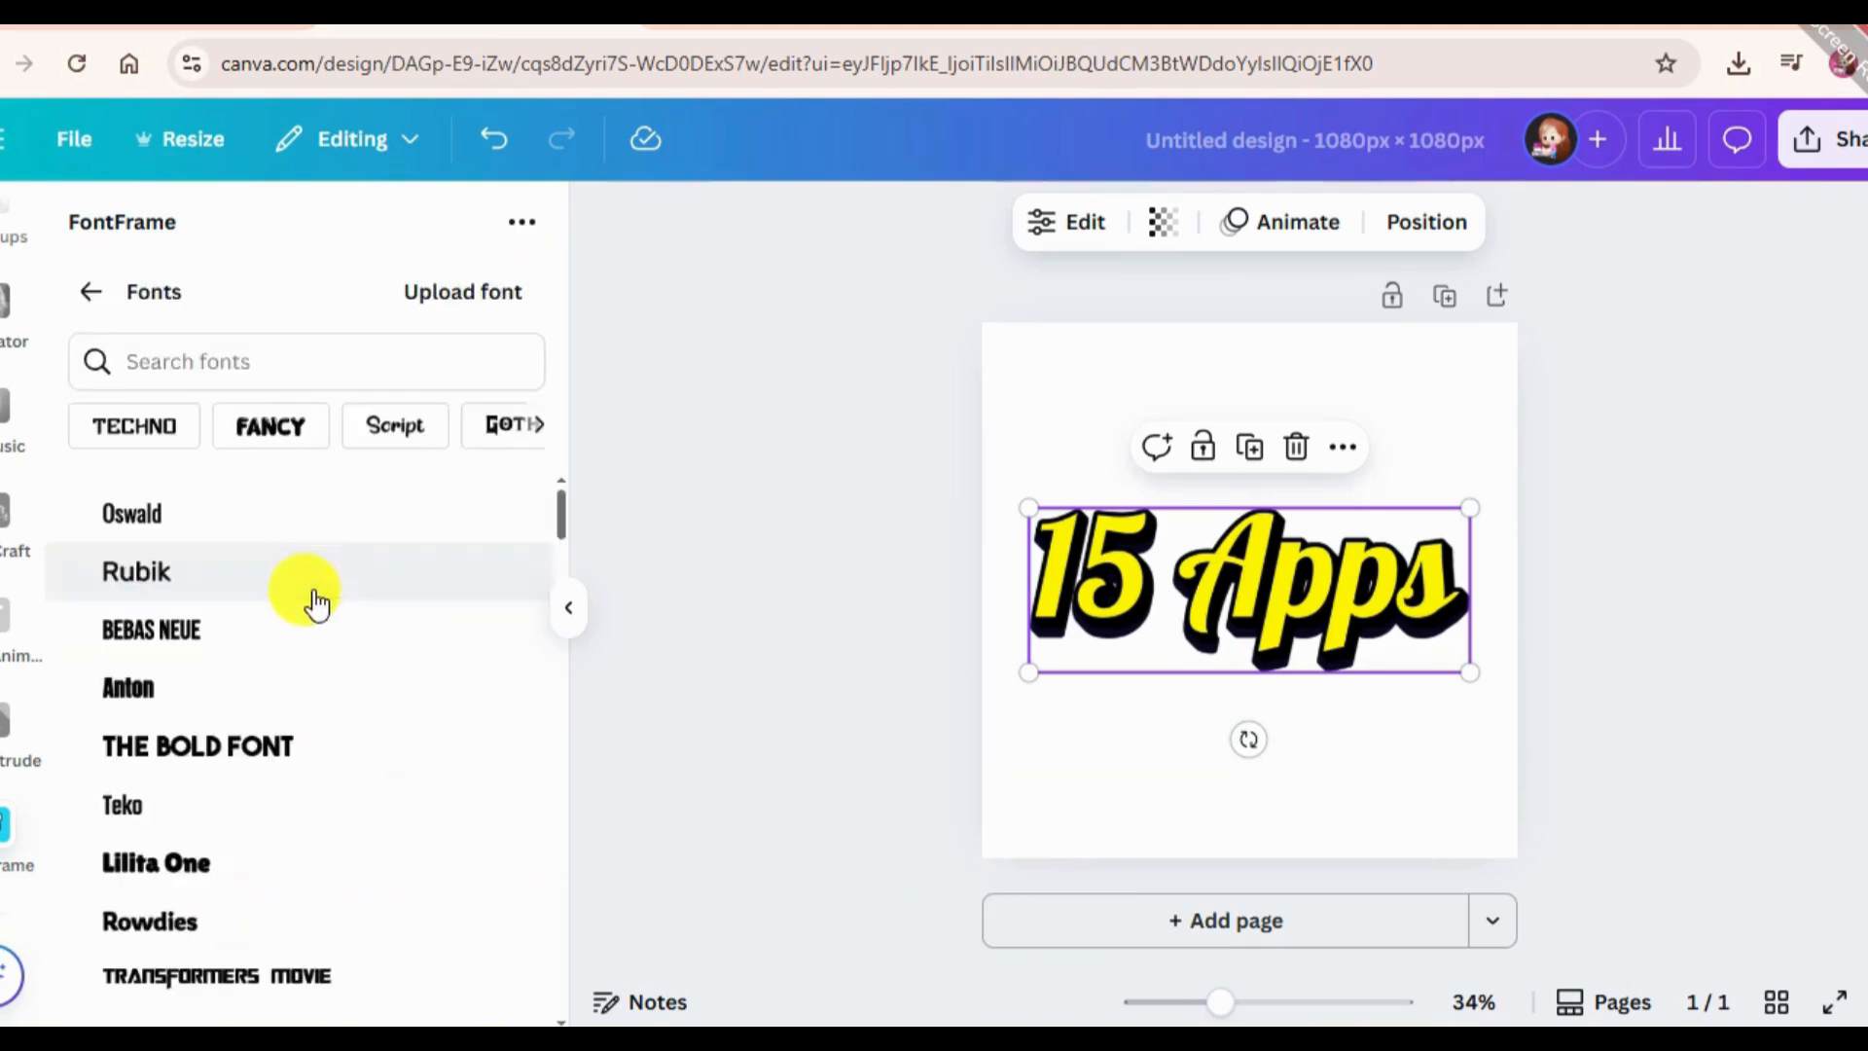
scroll(312, 694, down, 5)
click(299, 555)
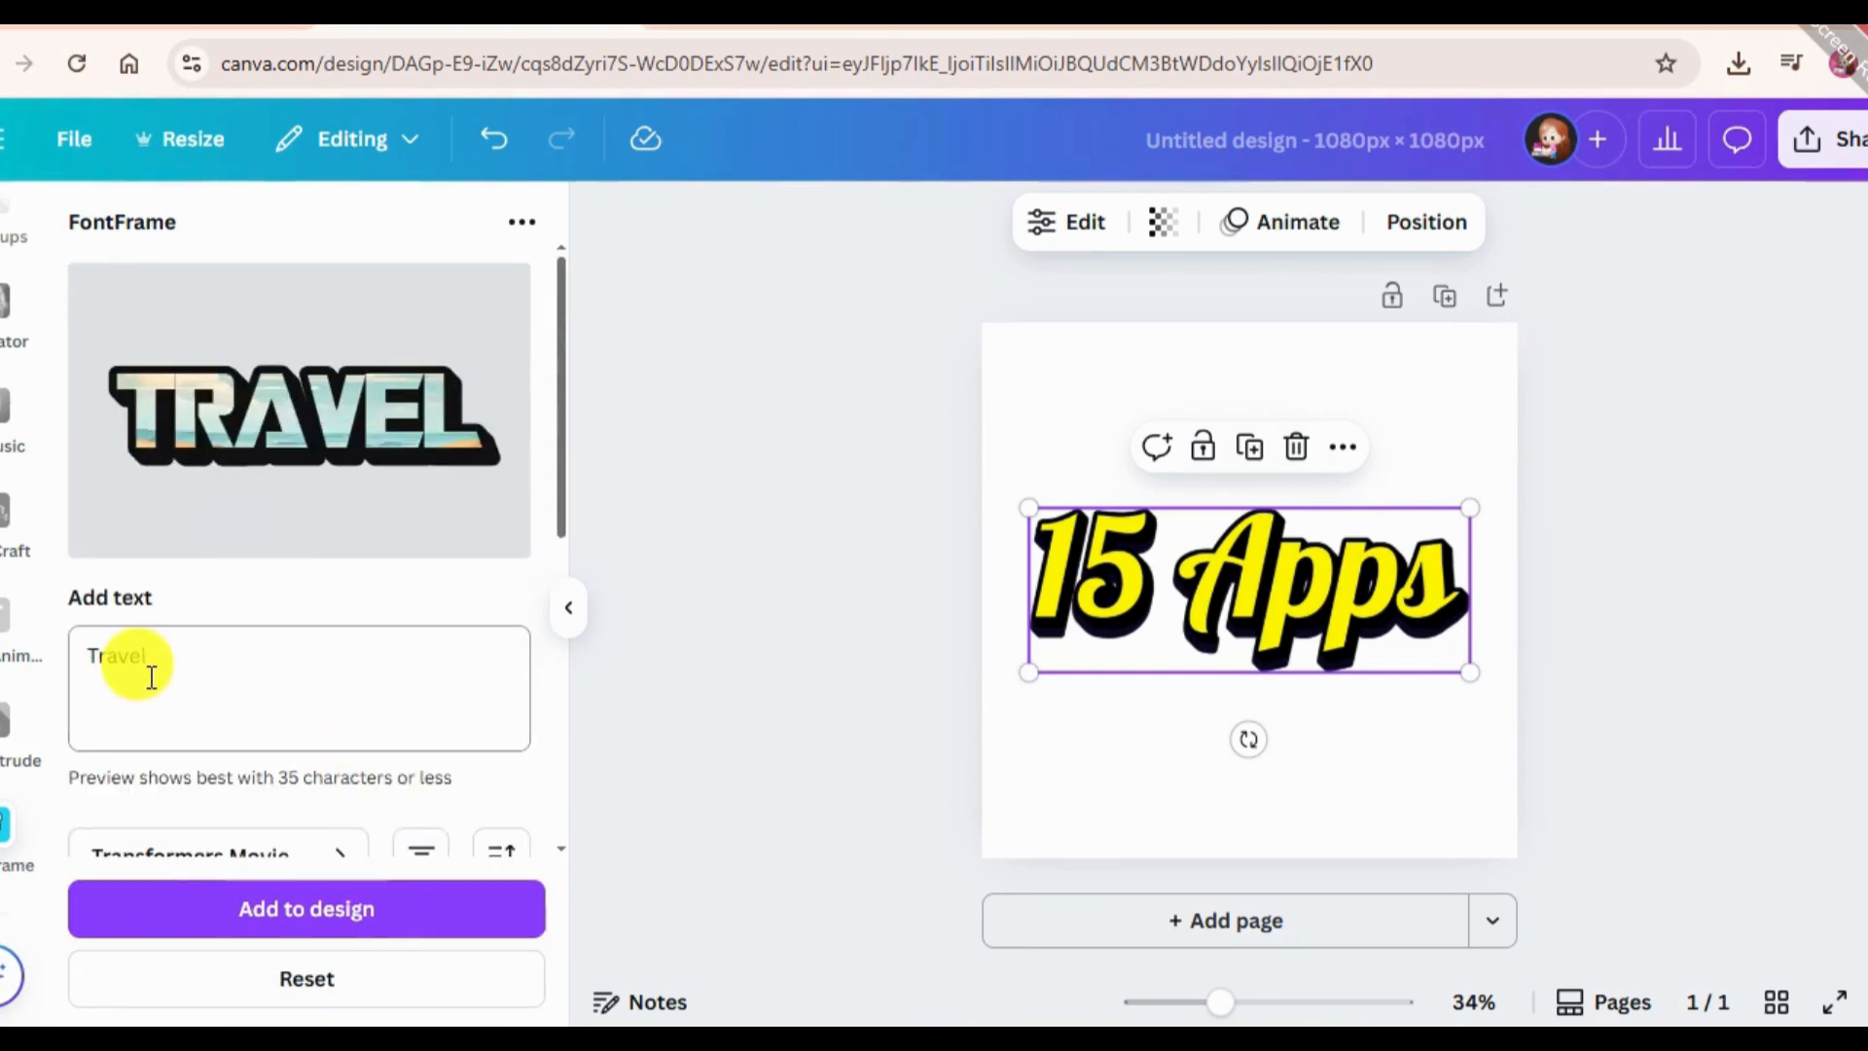
Add a blank second page to the design.
scroll(8, 389, up, 5)
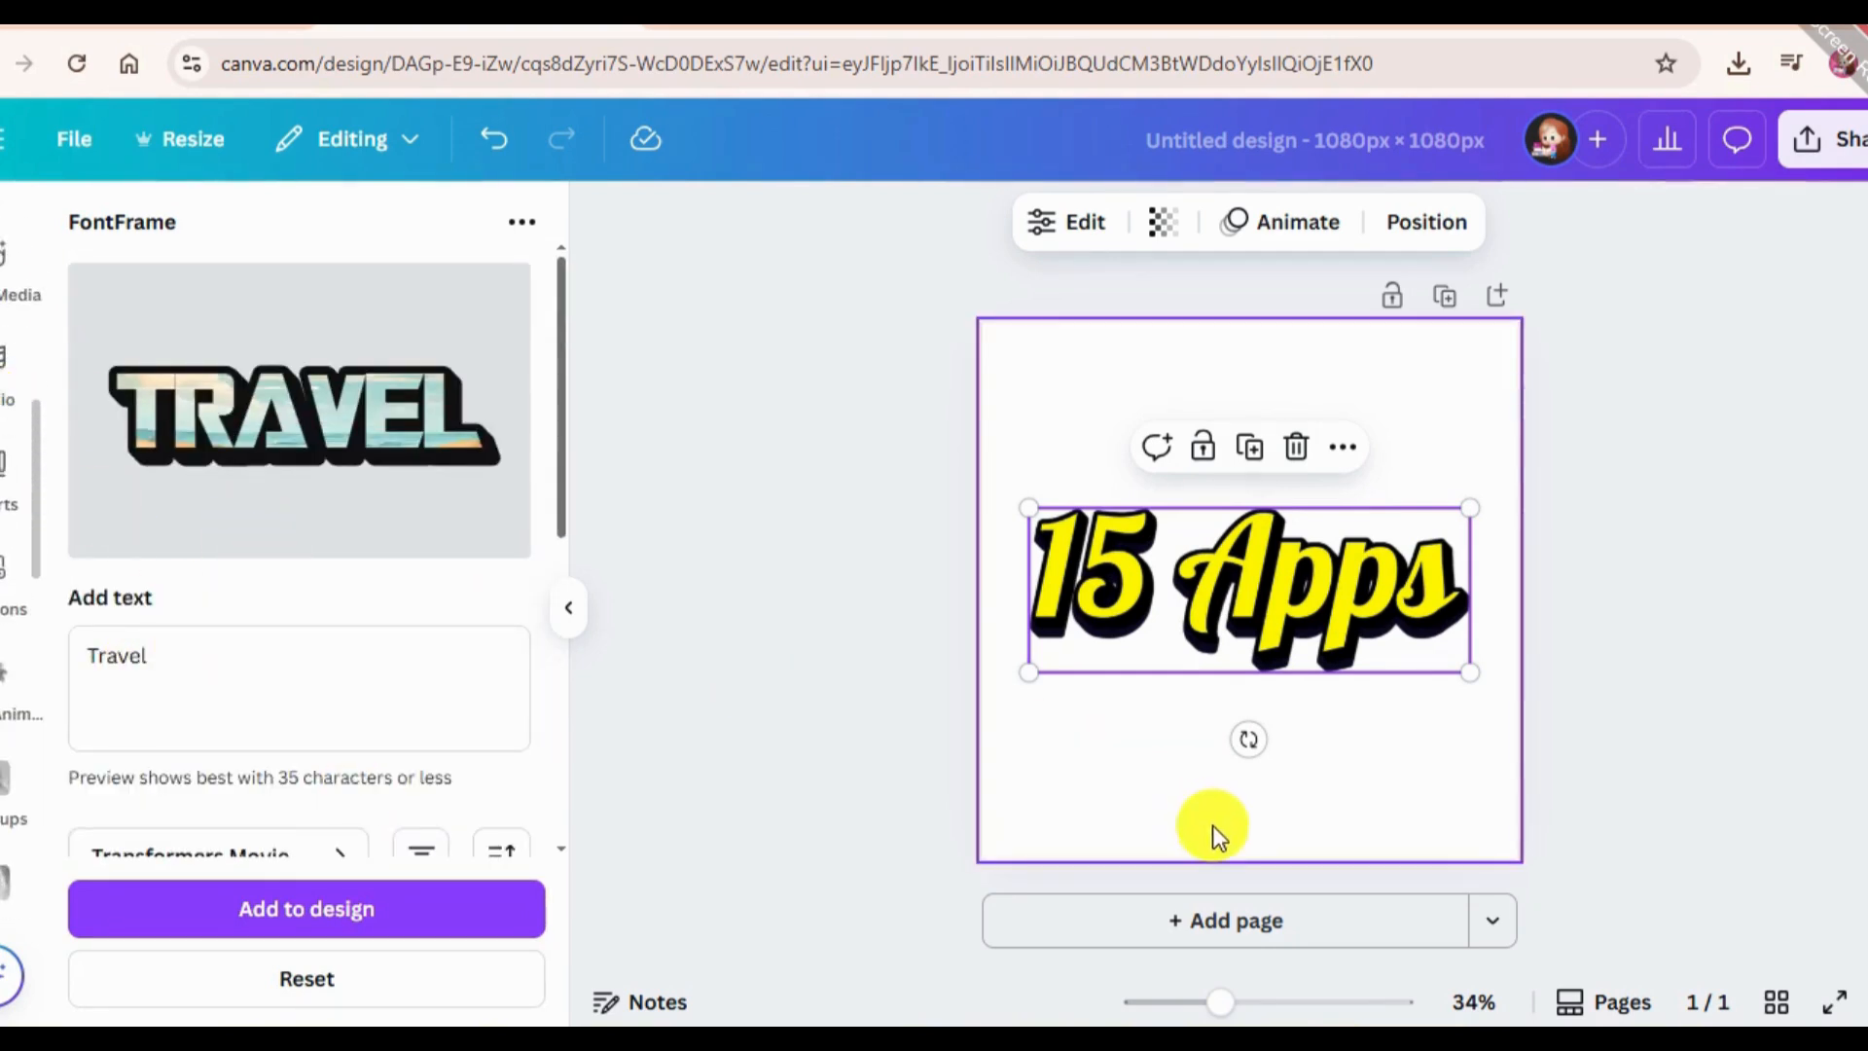
click(1134, 929)
scroll(5, 426, up, 4)
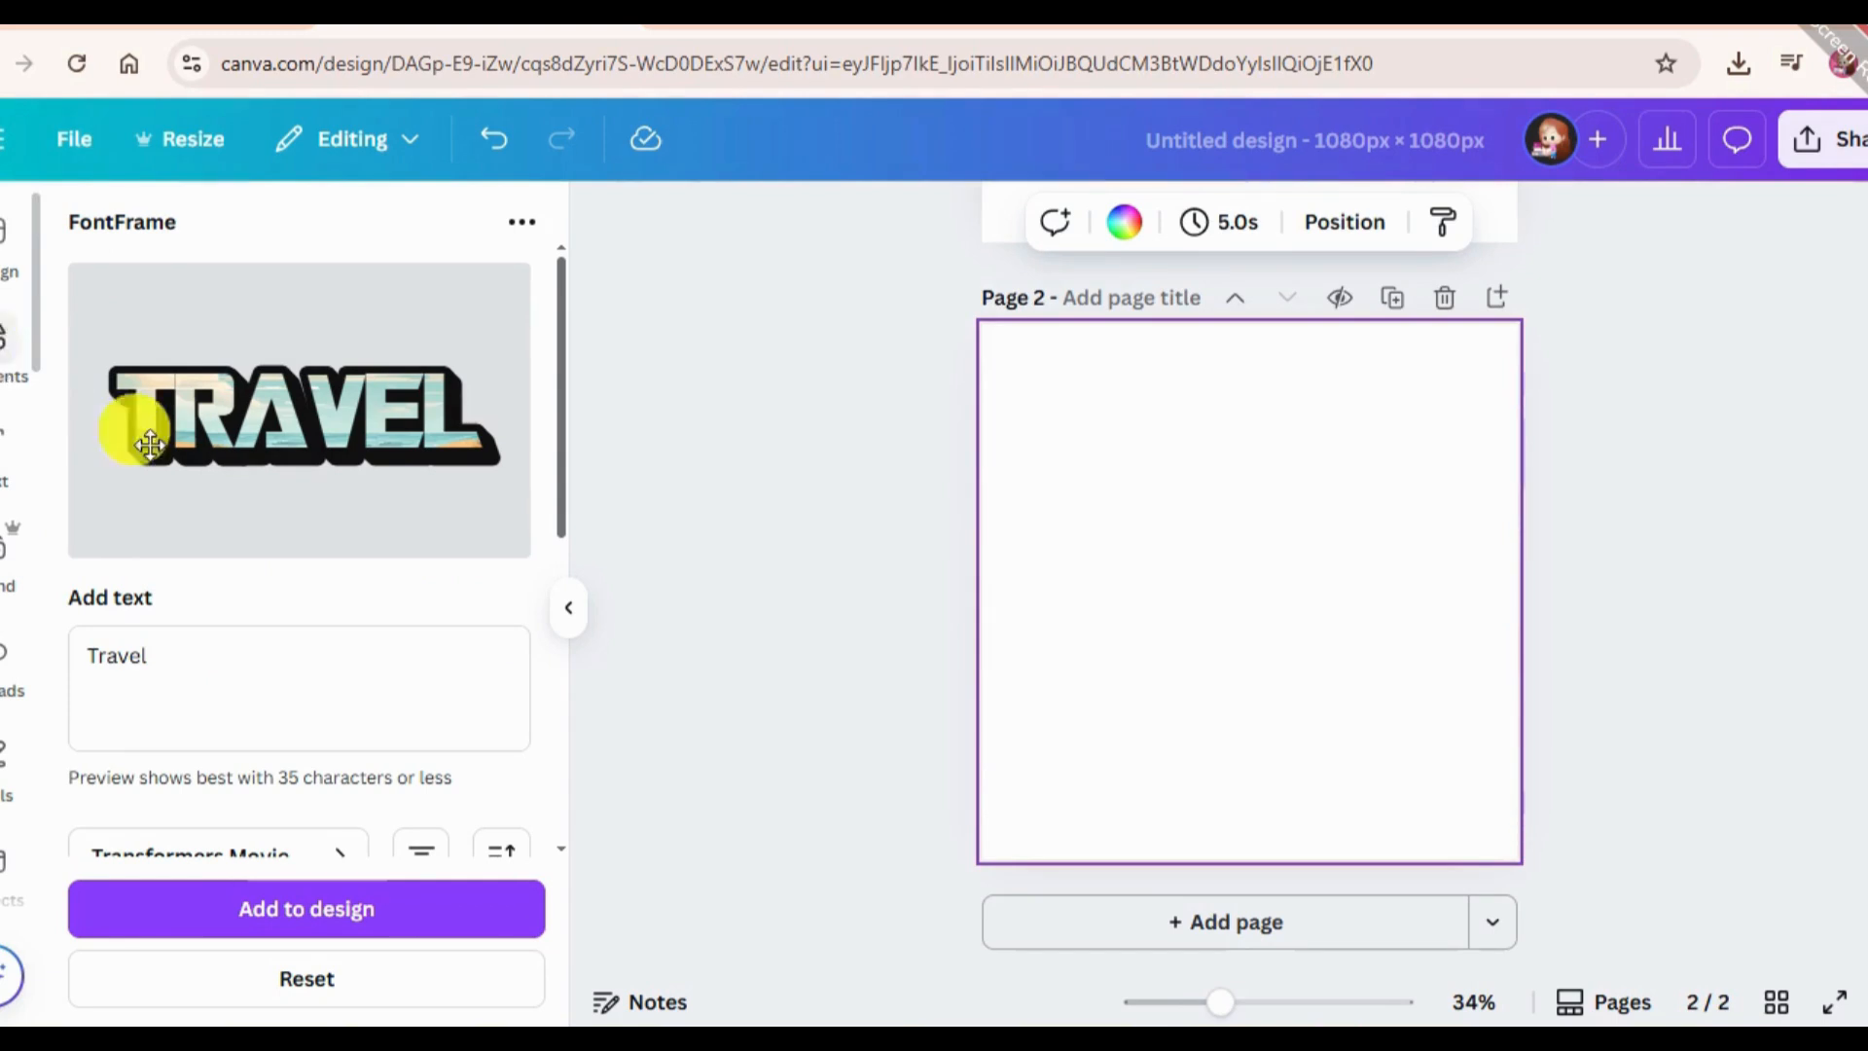
Search the elements for "Beach" and limit the results to photos.
click(3, 339)
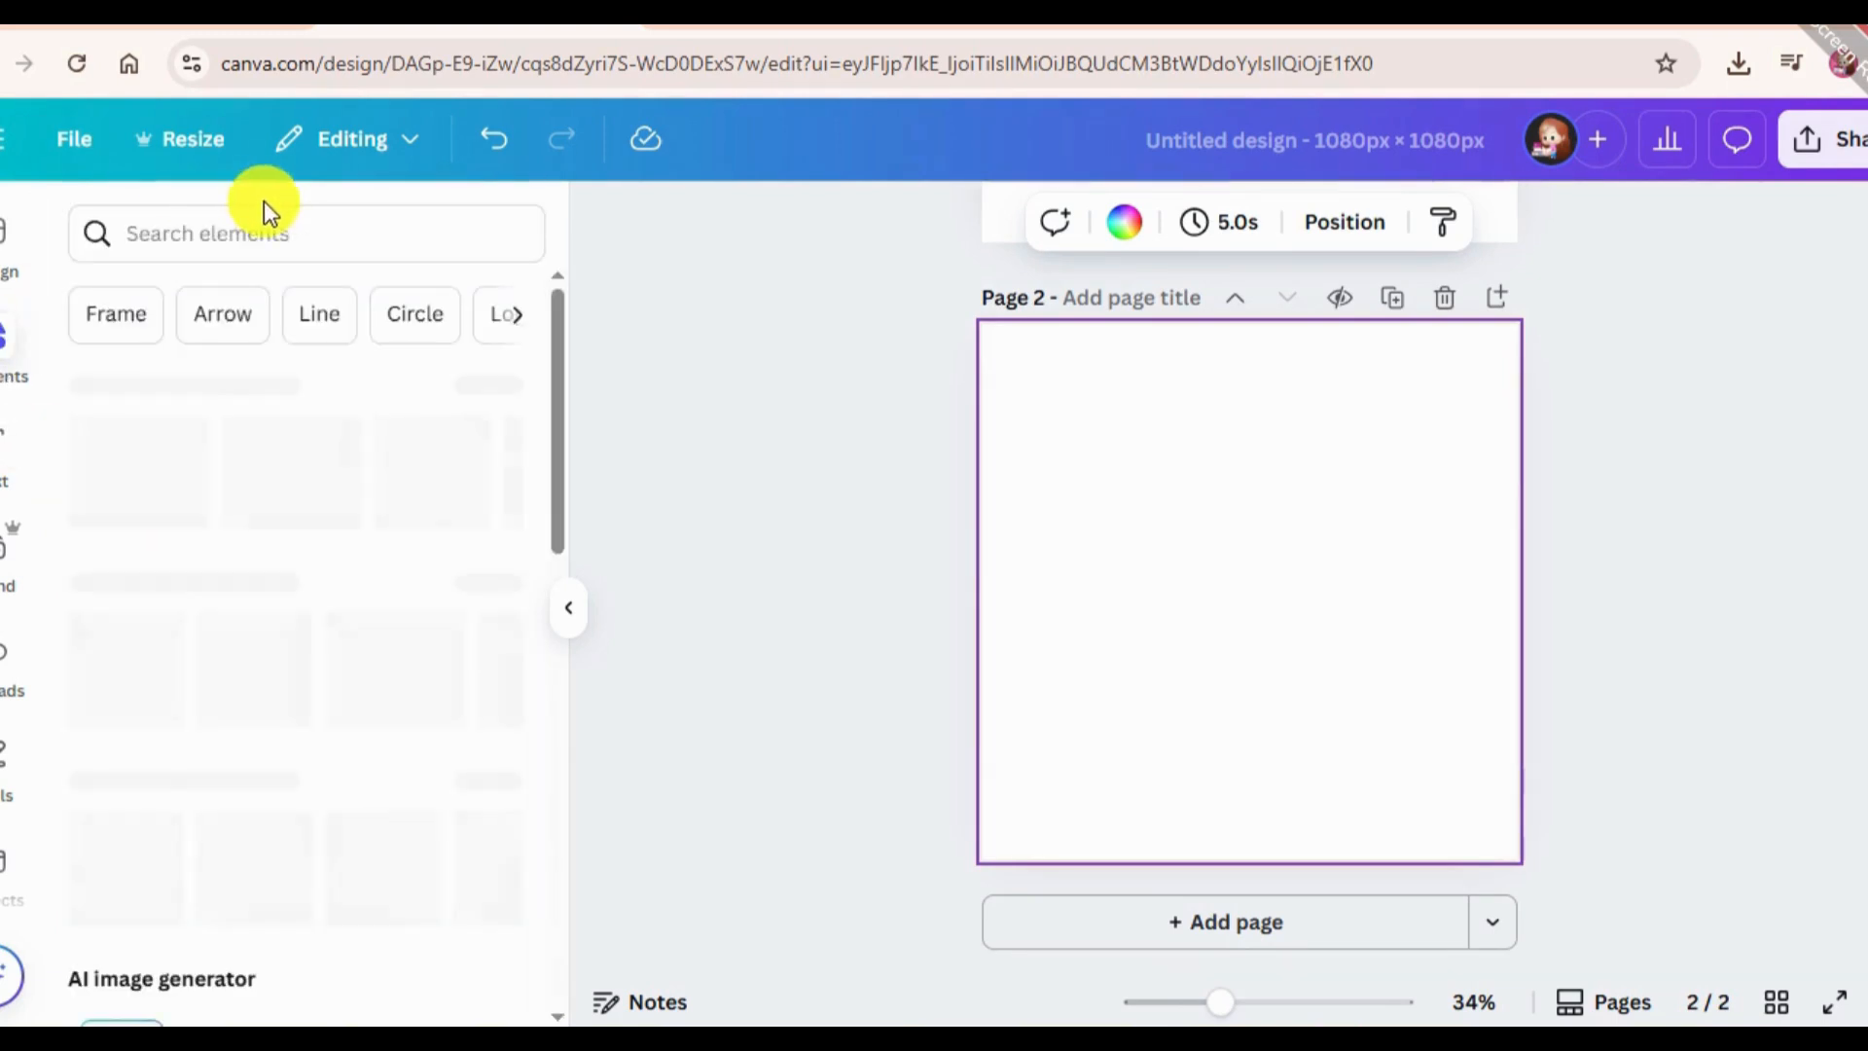
click(268, 225)
text(Be)
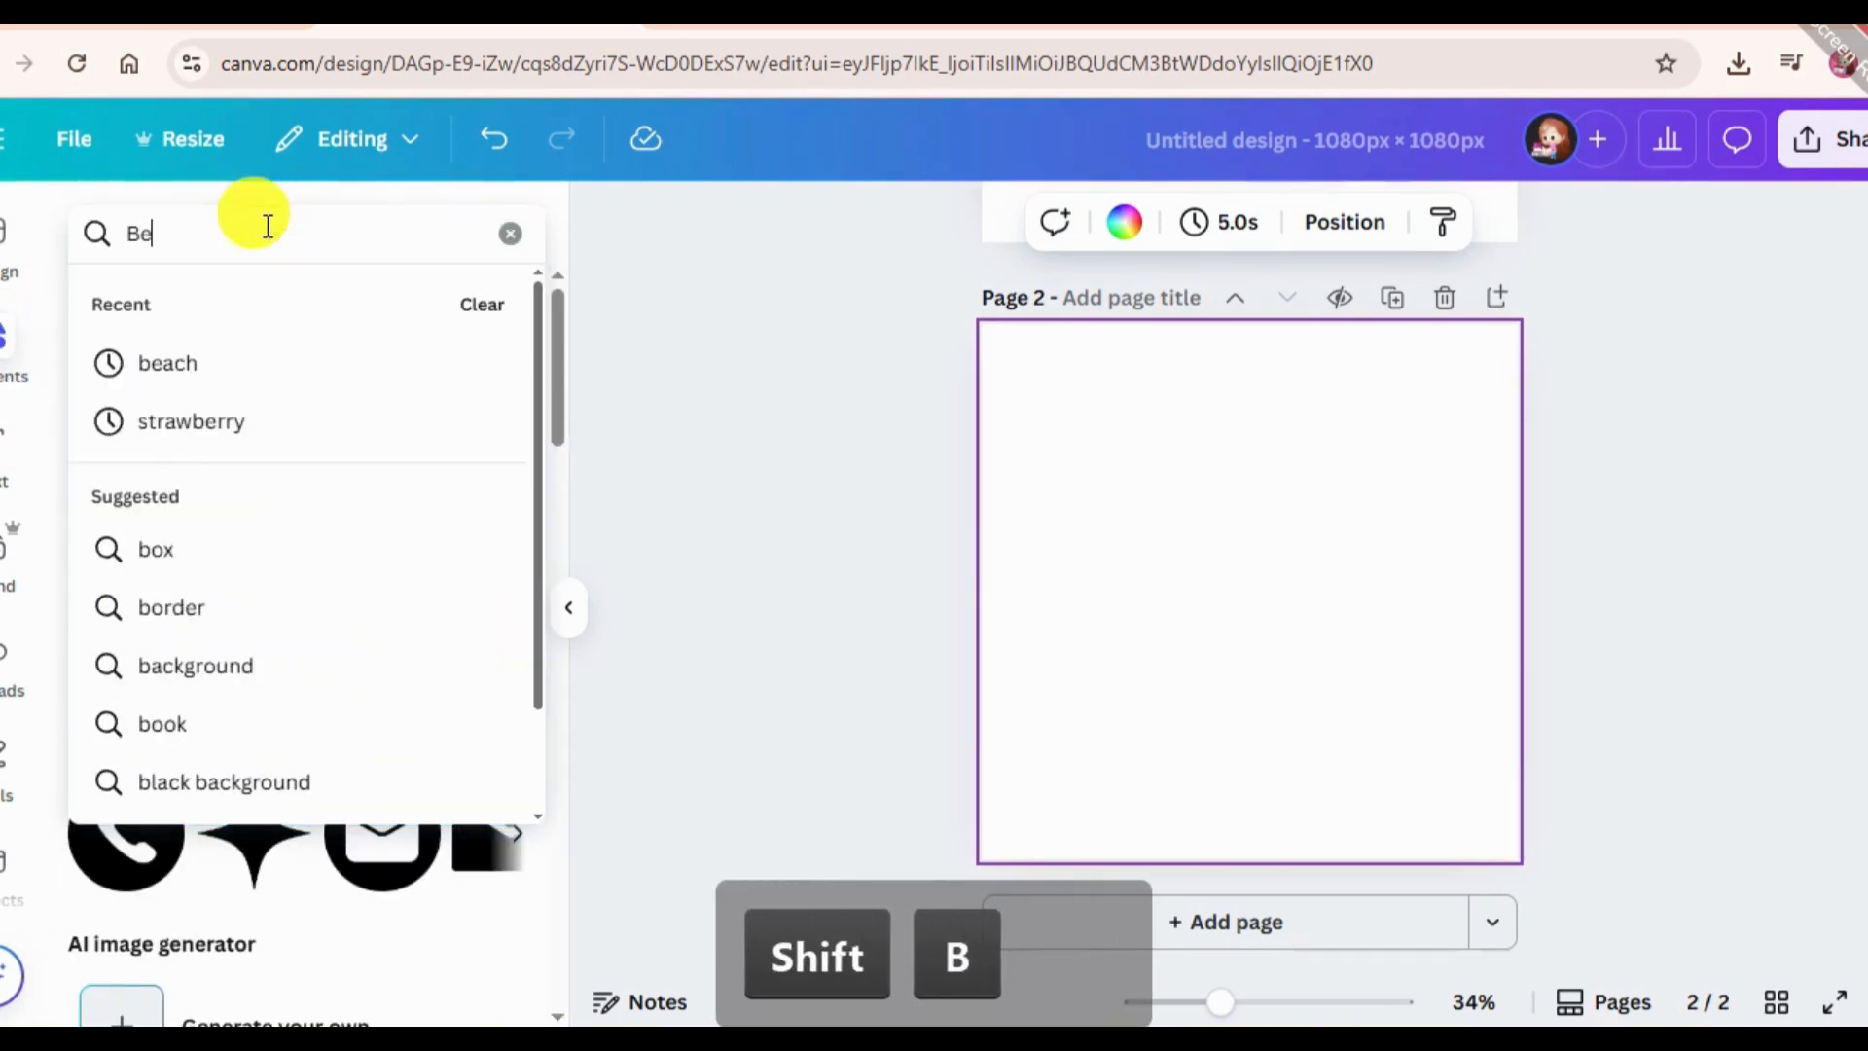
text(ach)
key(Return)
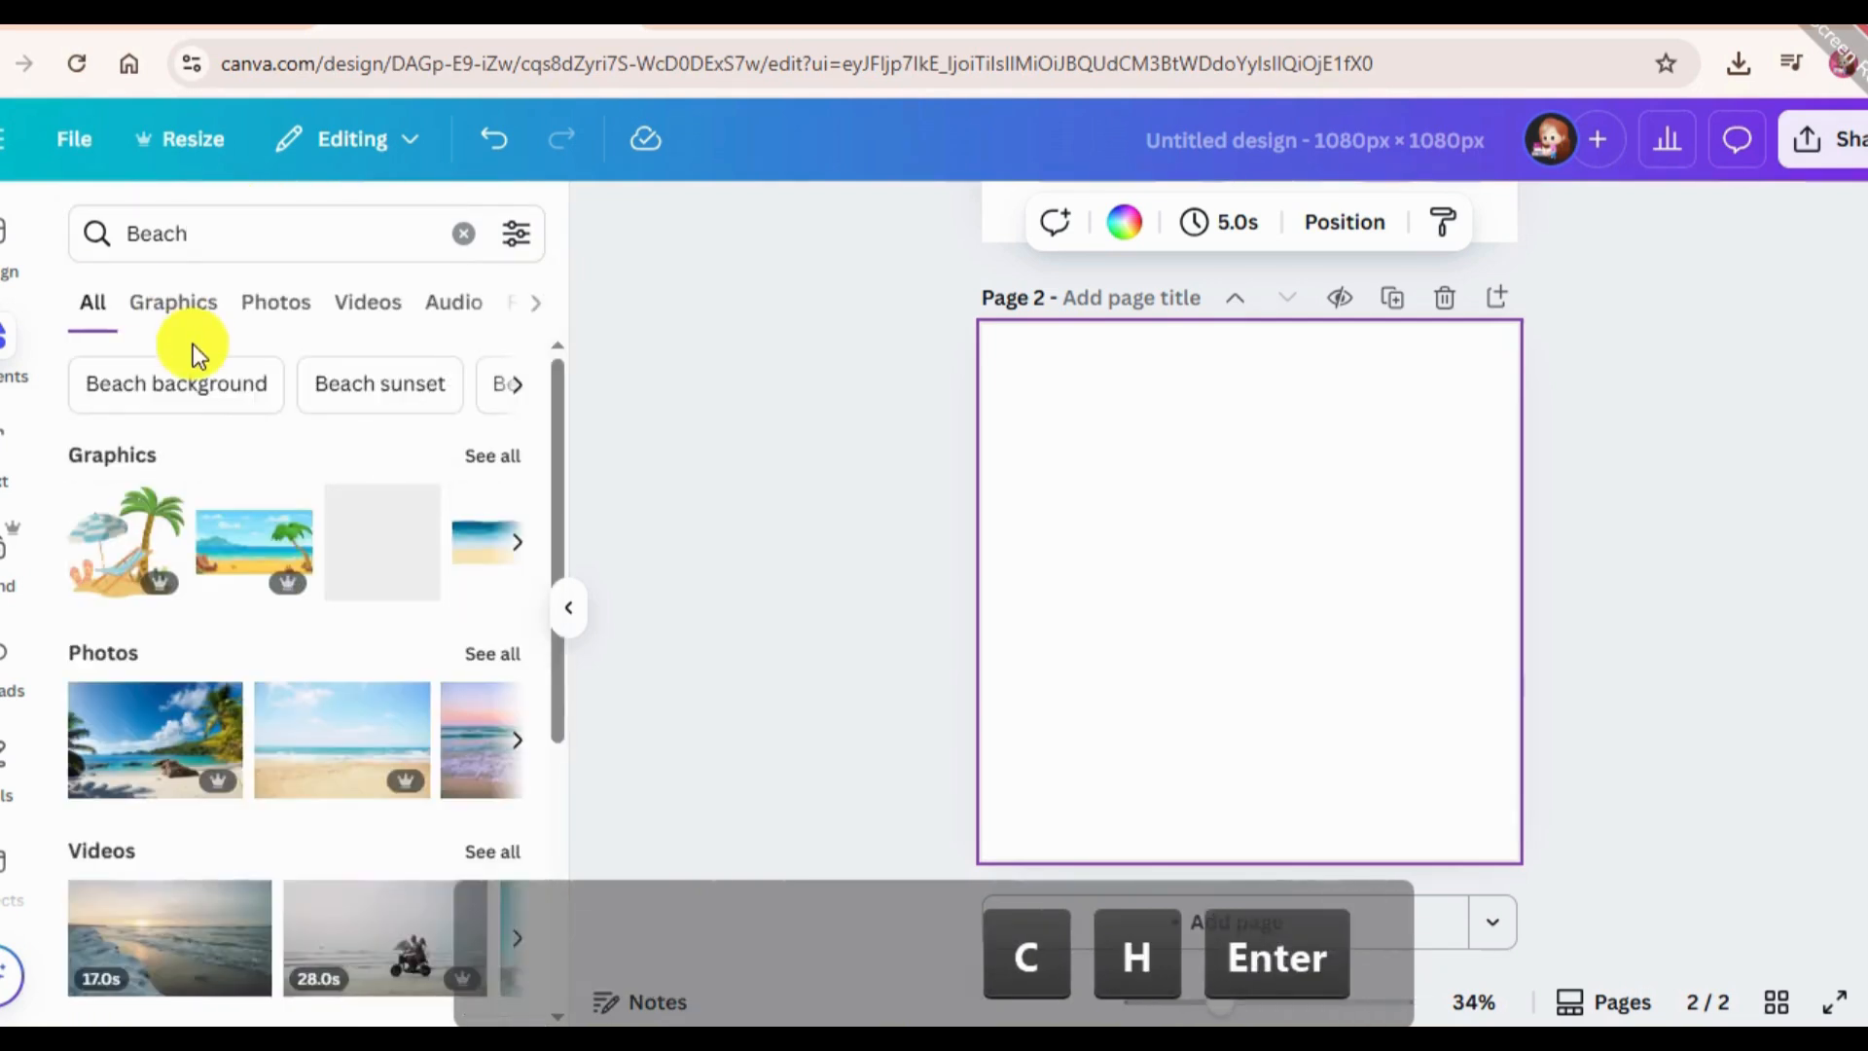
click(272, 302)
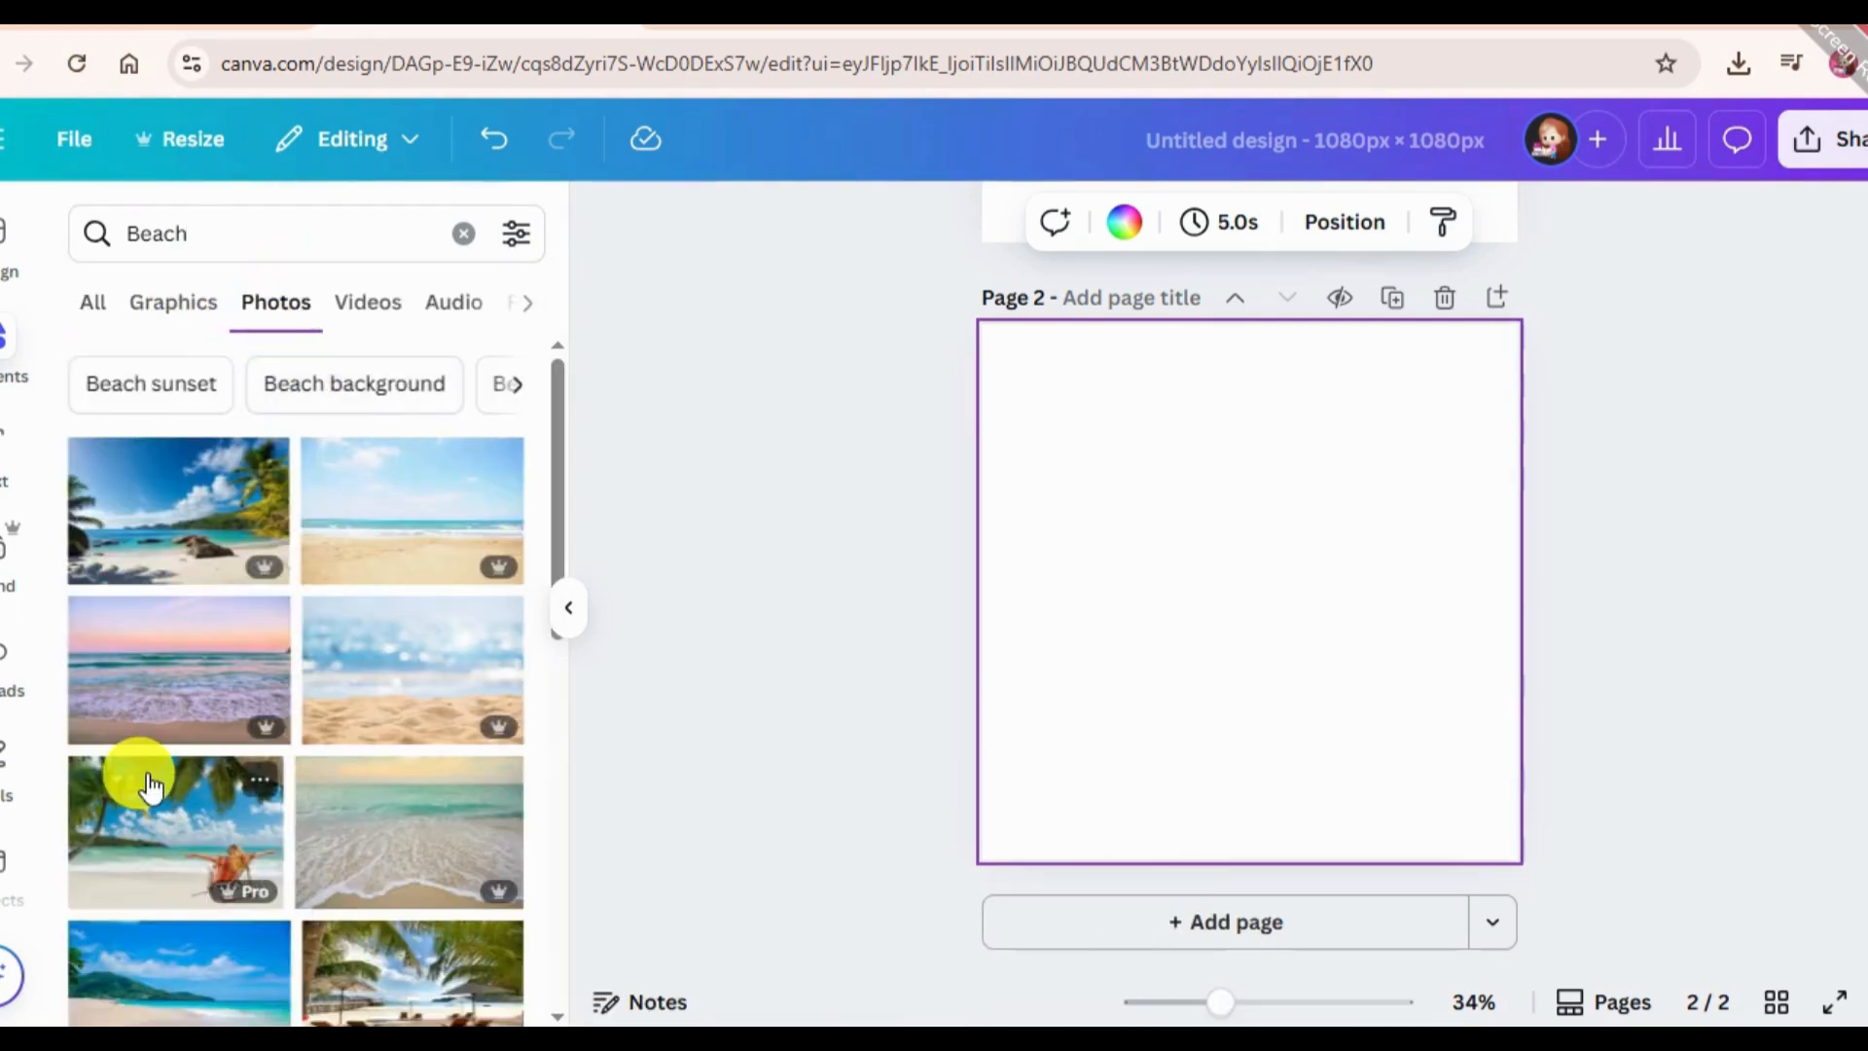
Insert the photo of a sandy beach with a green hill and blue sky on page 2.
scroll(209, 739, down, 2)
scroll(253, 688, up, 2)
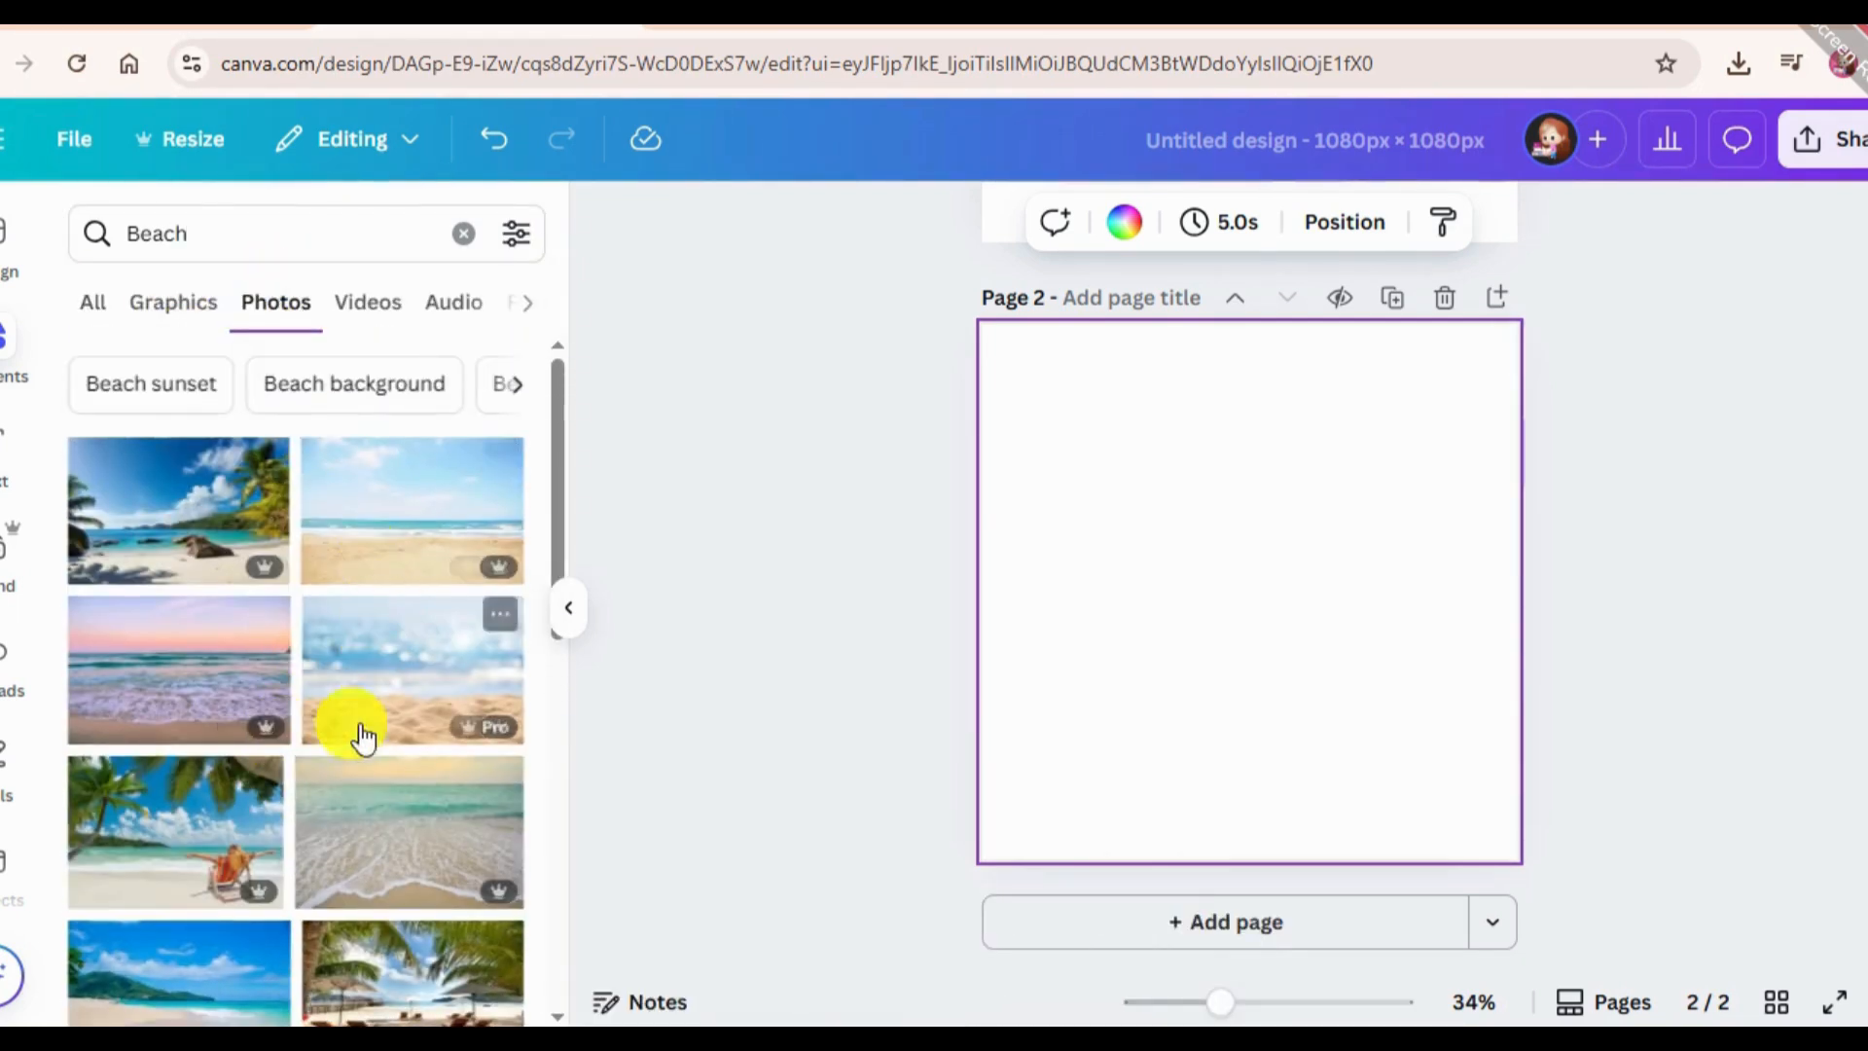
scroll(353, 750, down, 3)
click(154, 721)
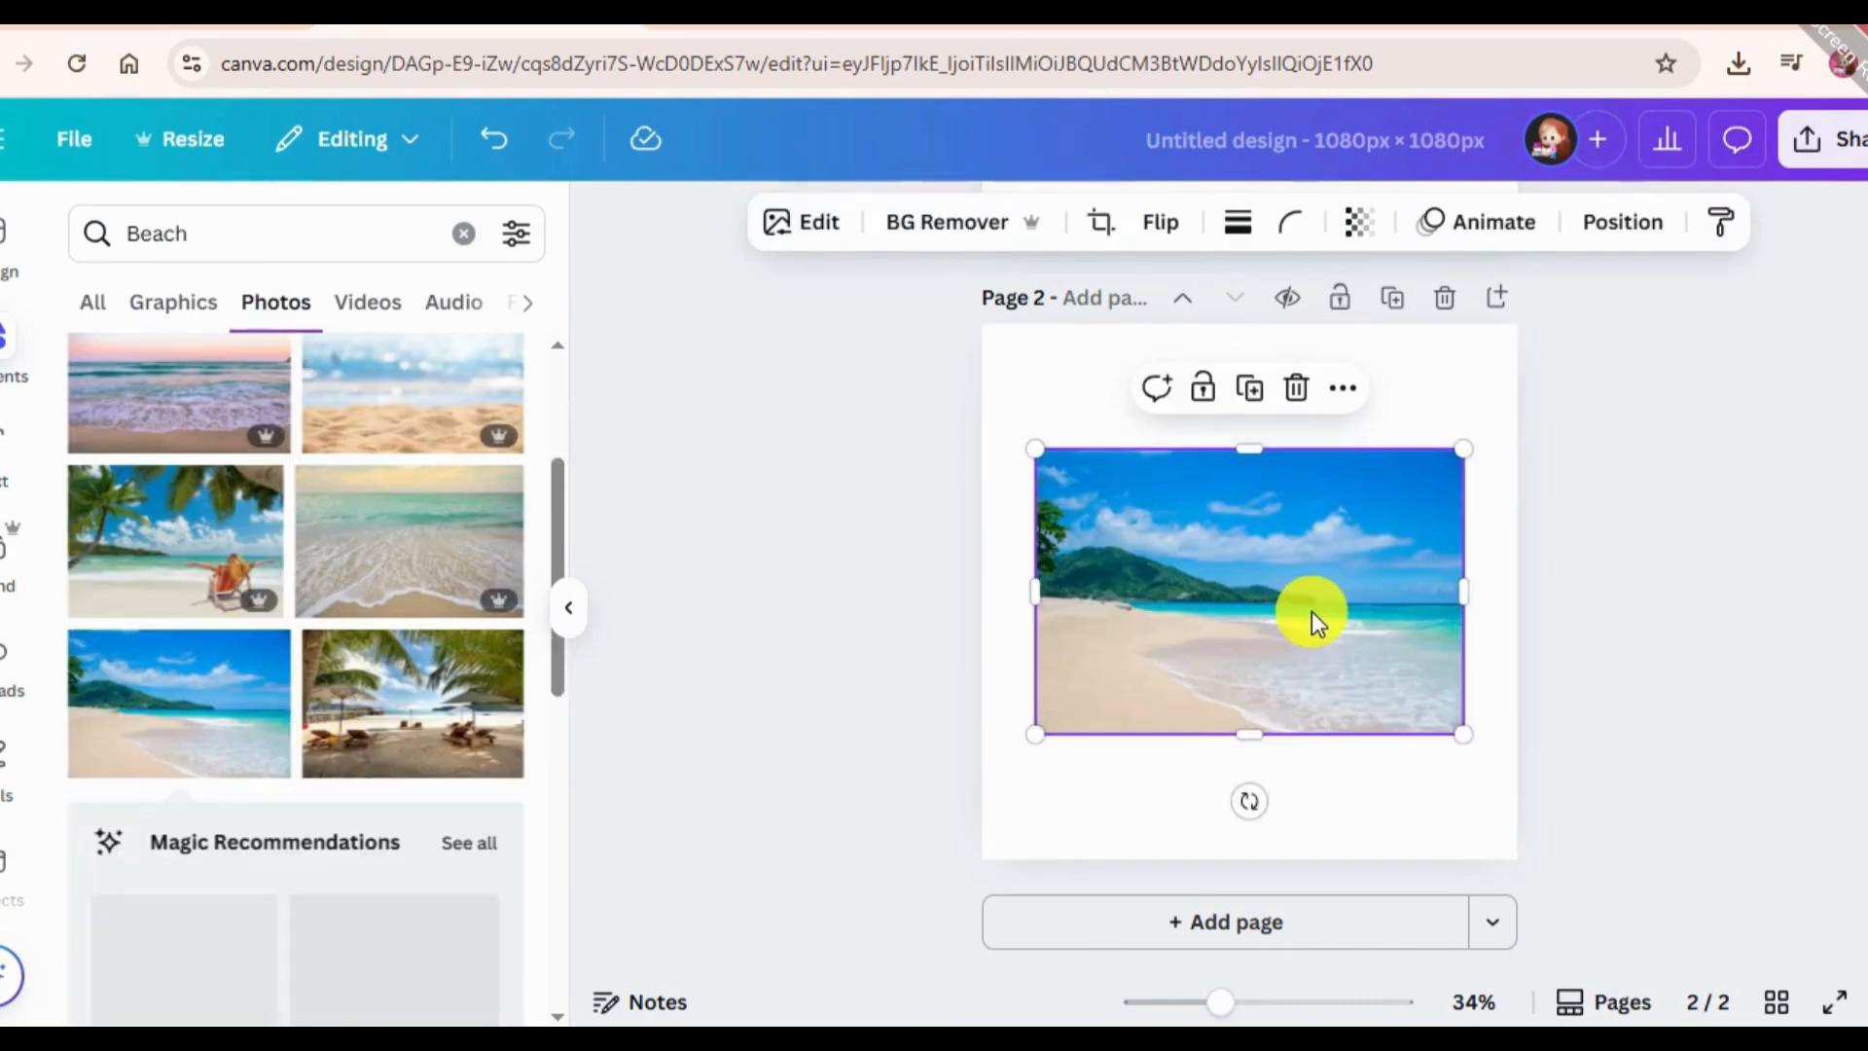
Return to FontFrame and use the selected beach photo as the image filling the "Travel" text.
scroll(12, 757, down, 3)
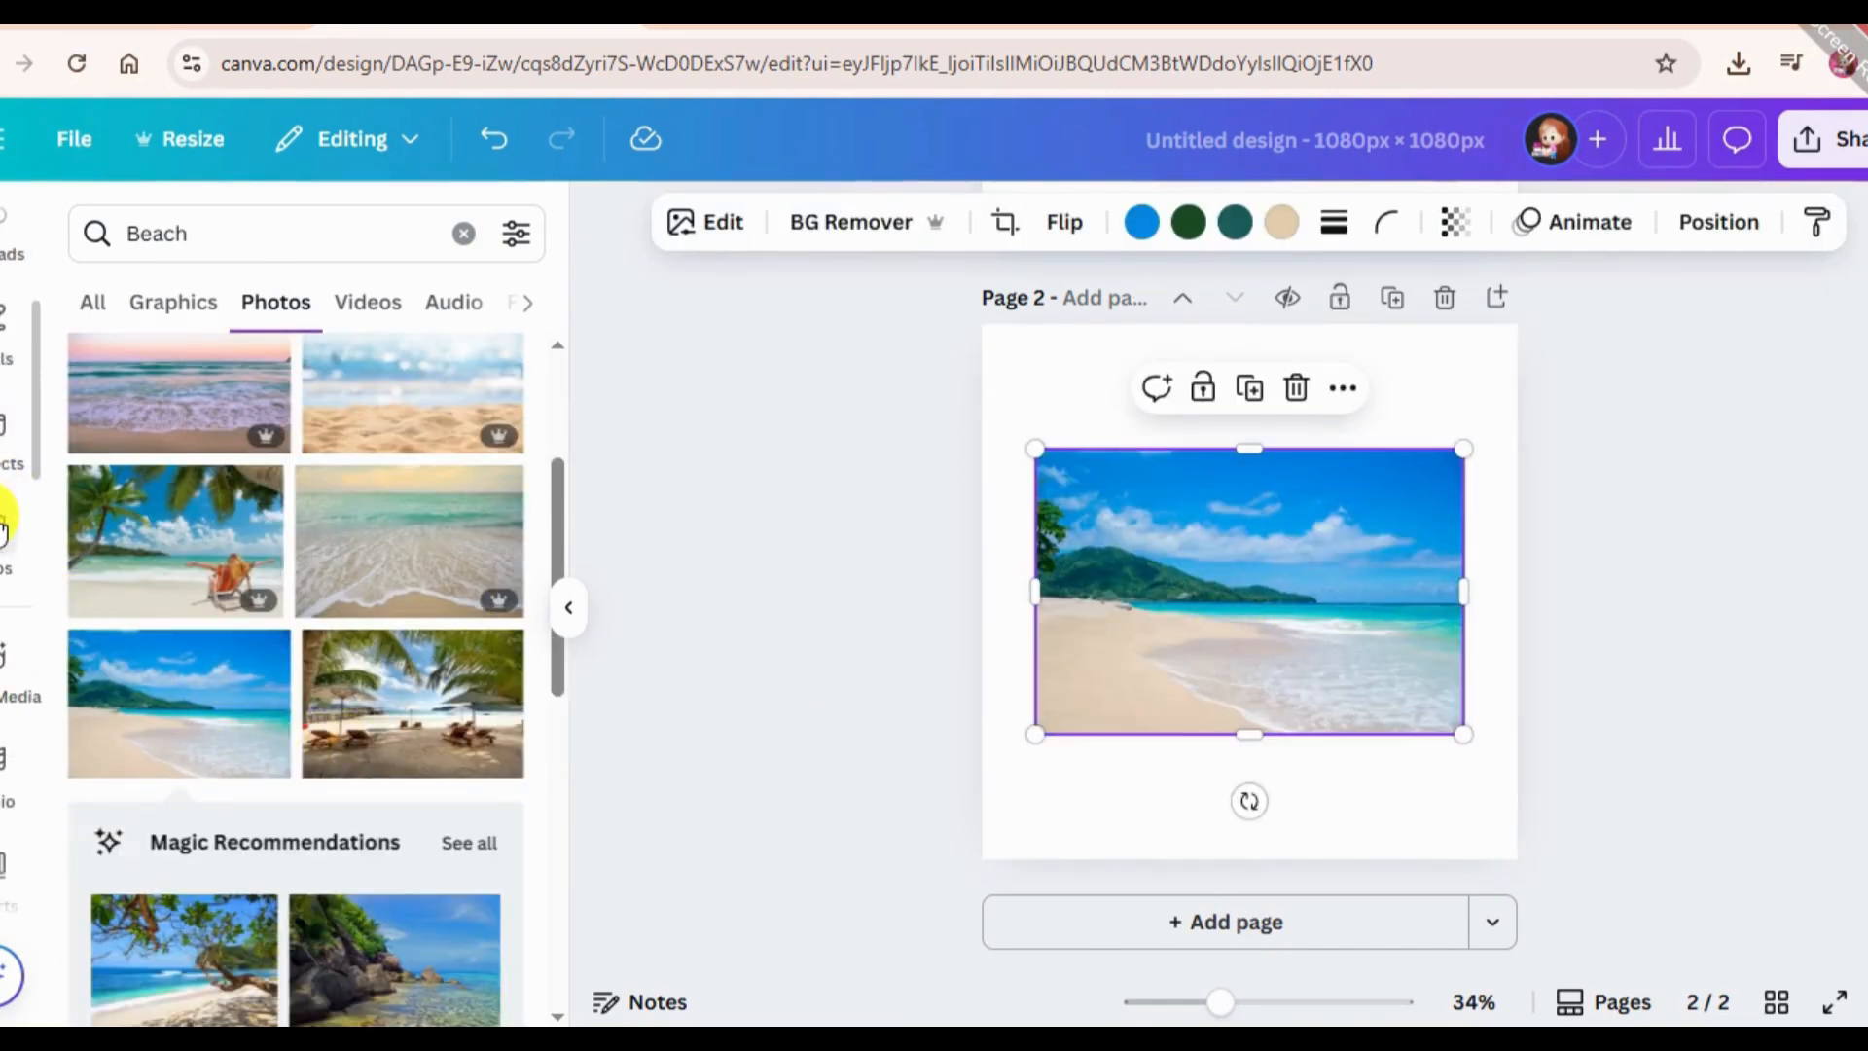
click(3, 529)
click(118, 352)
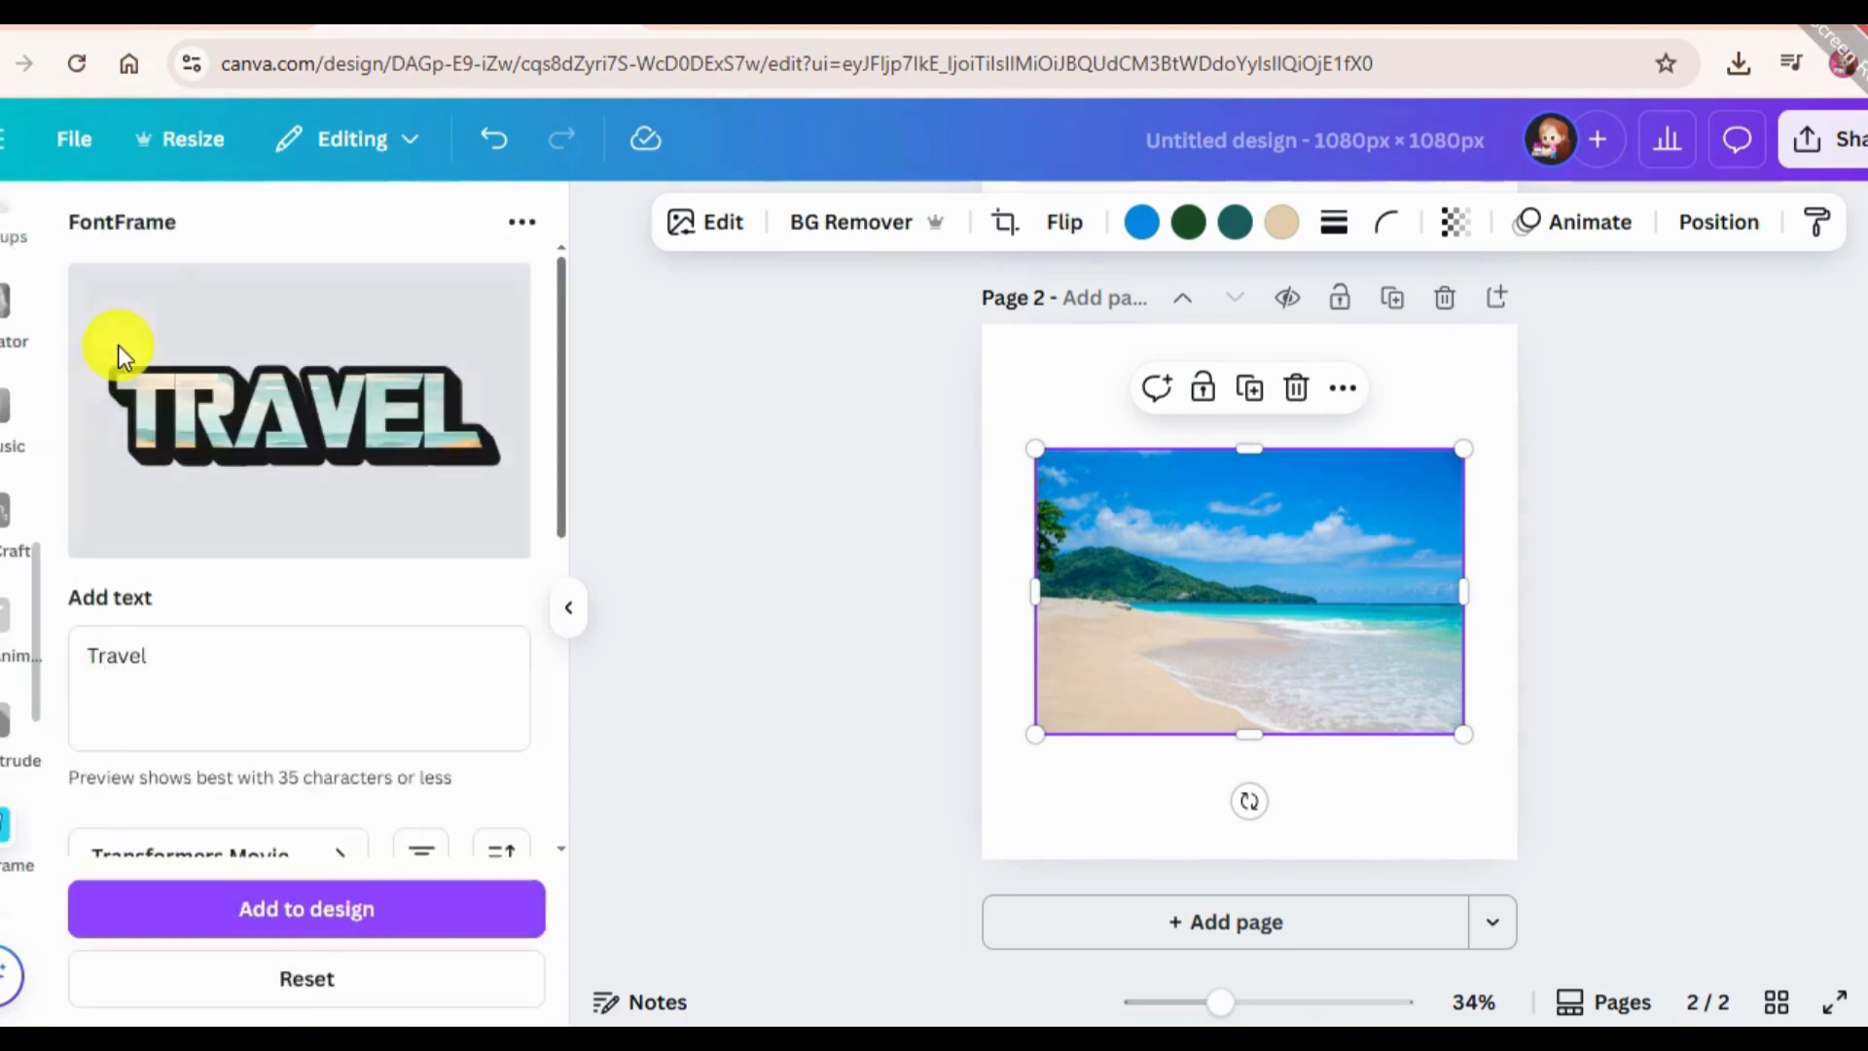
scroll(282, 705, down, 2)
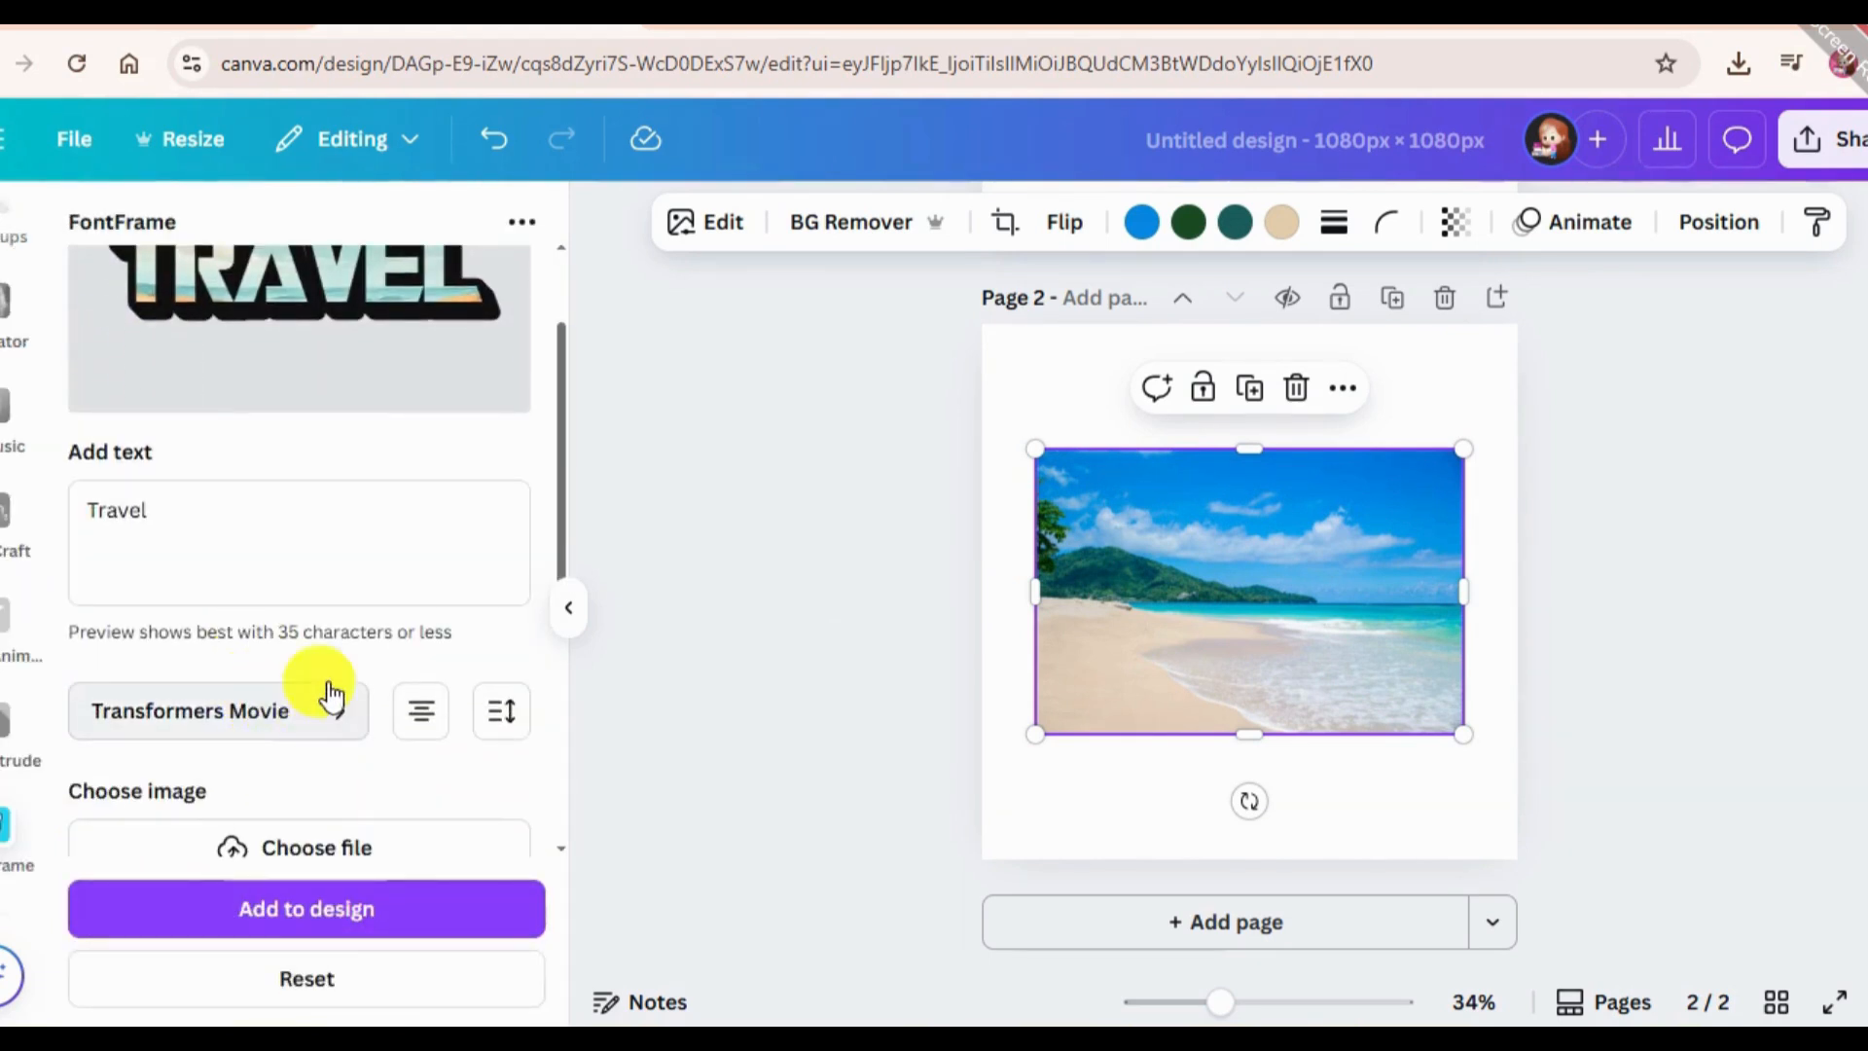
scroll(333, 521, up, 2)
scroll(243, 721, down, 5)
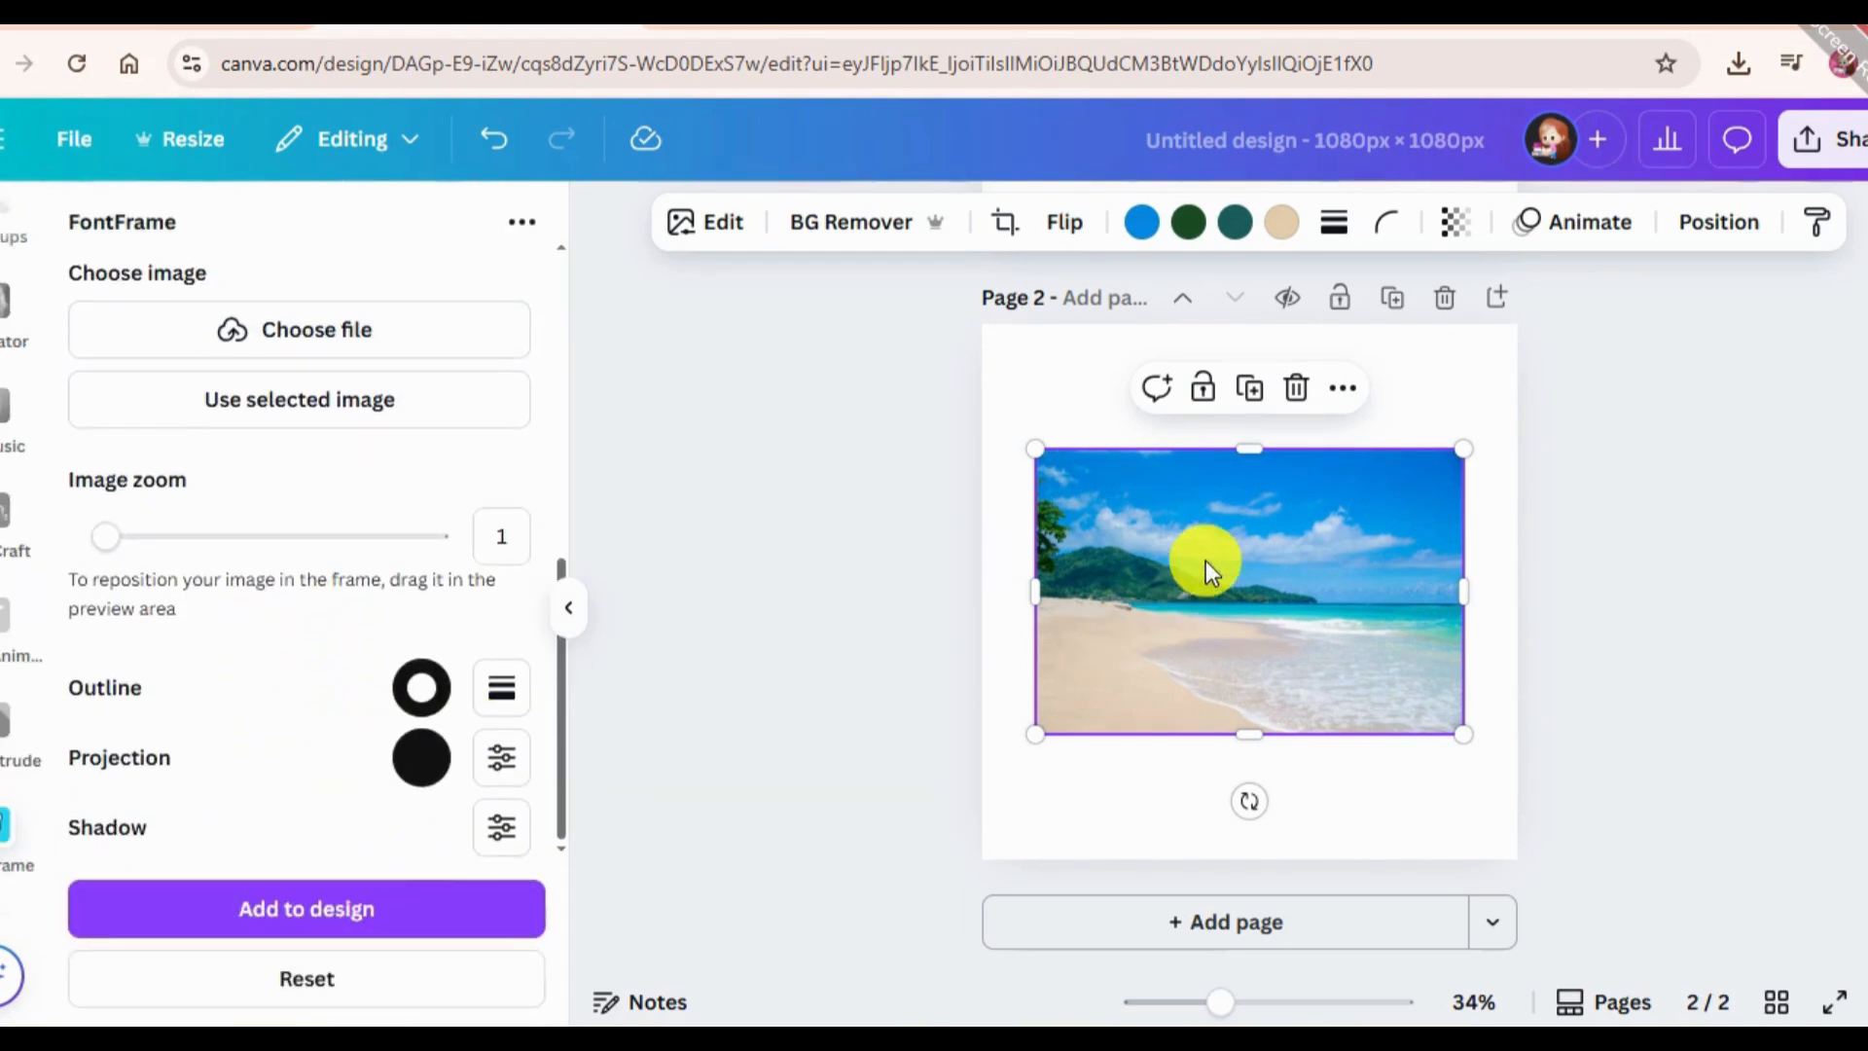
scroll(404, 579, up, 2)
click(404, 562)
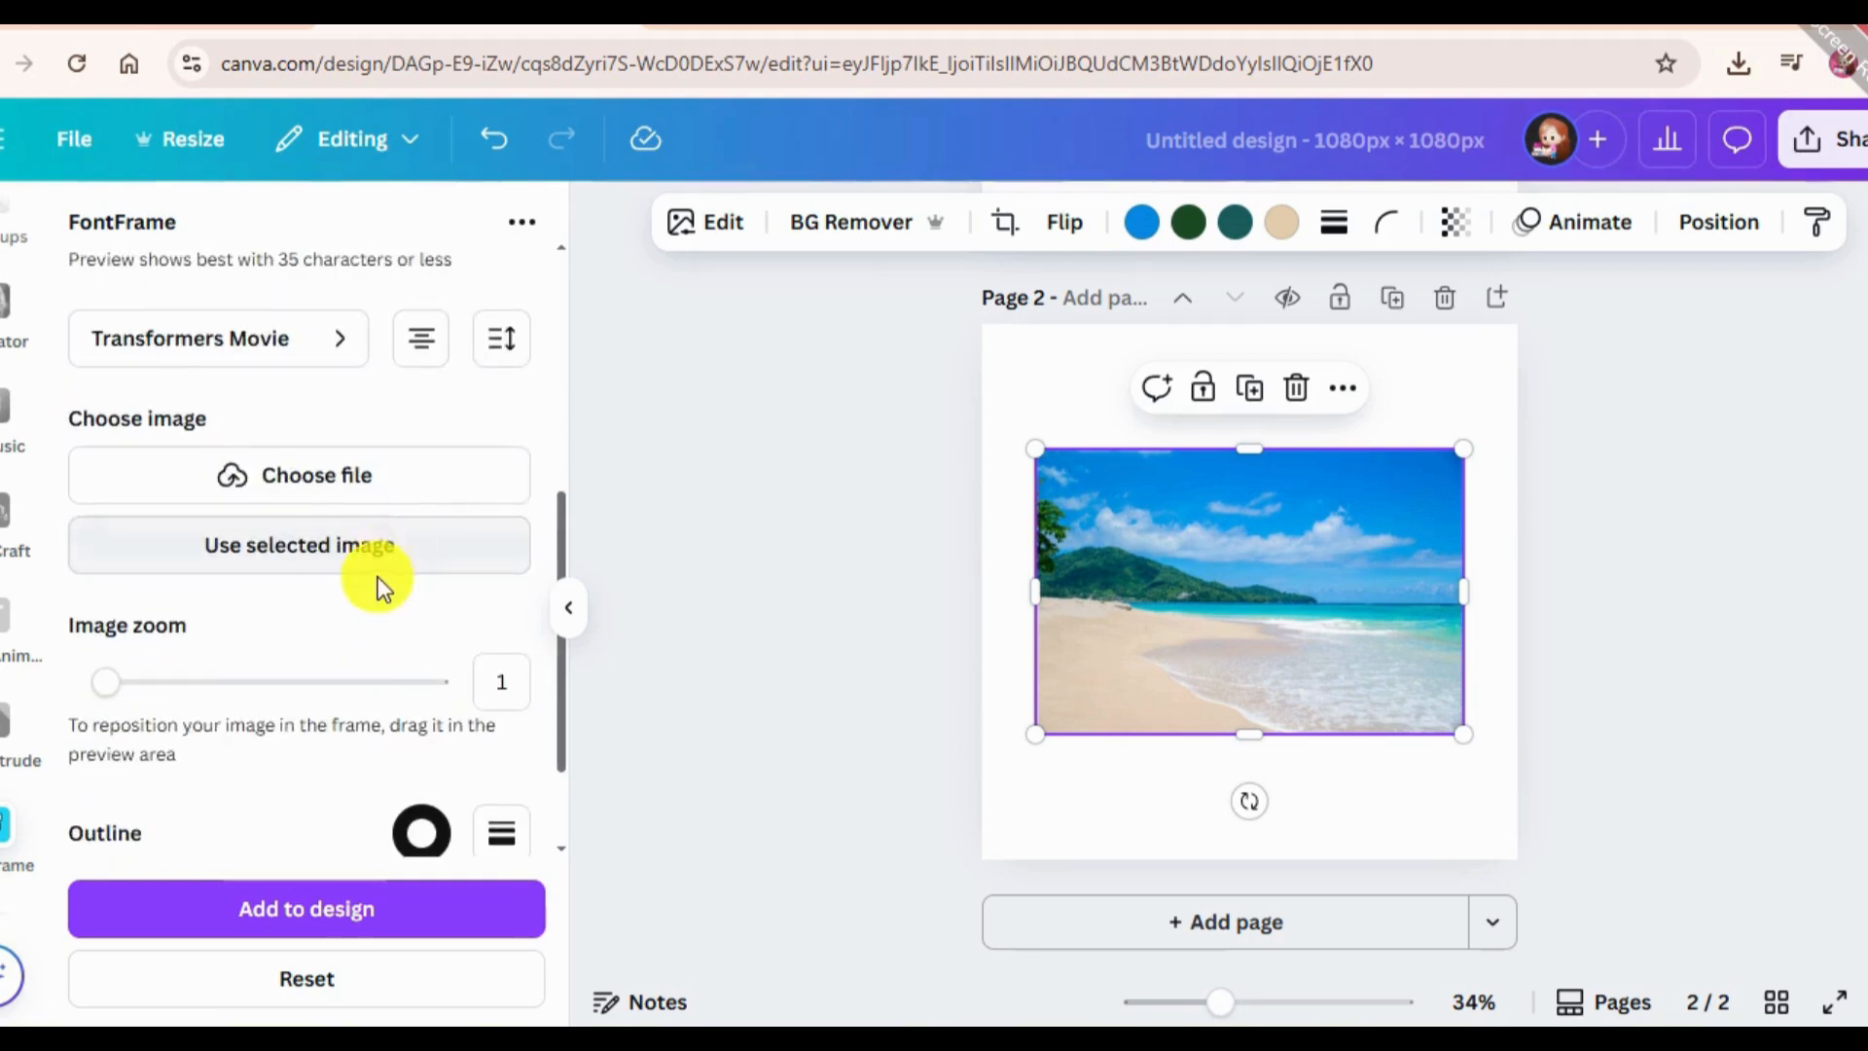
scroll(452, 698, up, 5)
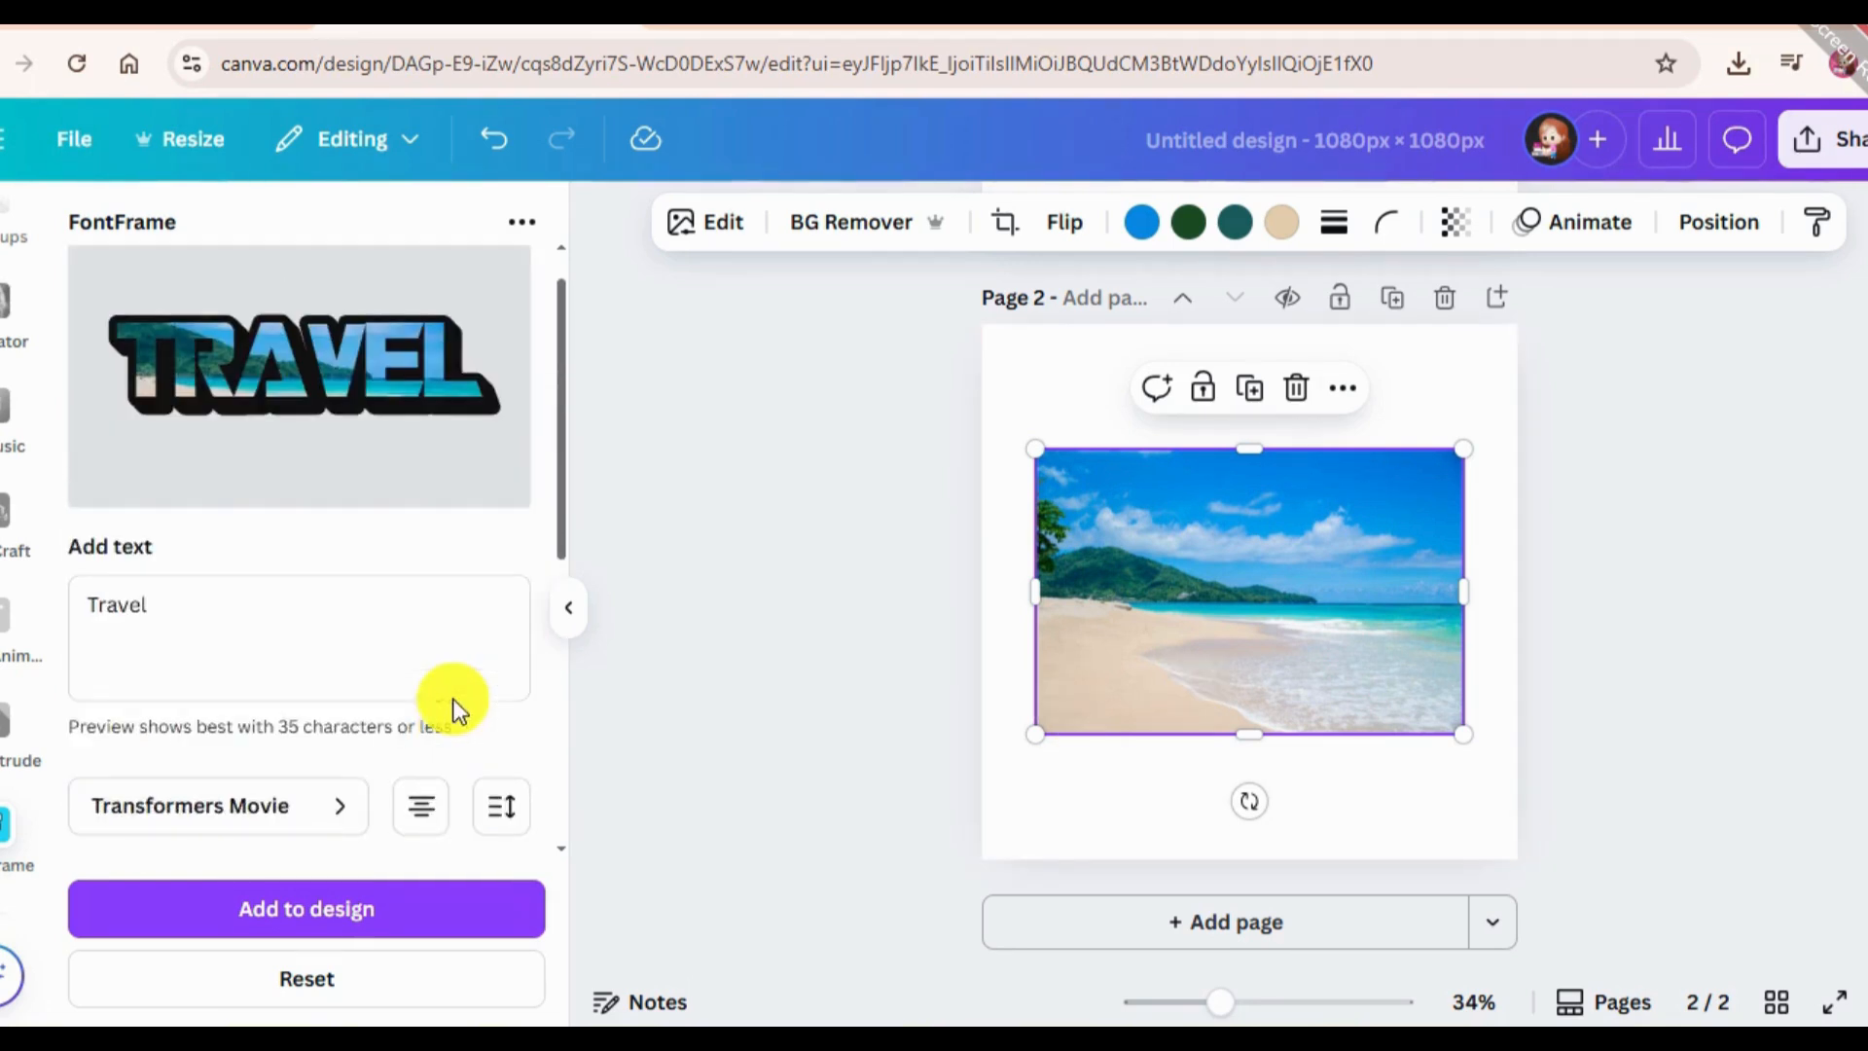
scroll(383, 609, down, 5)
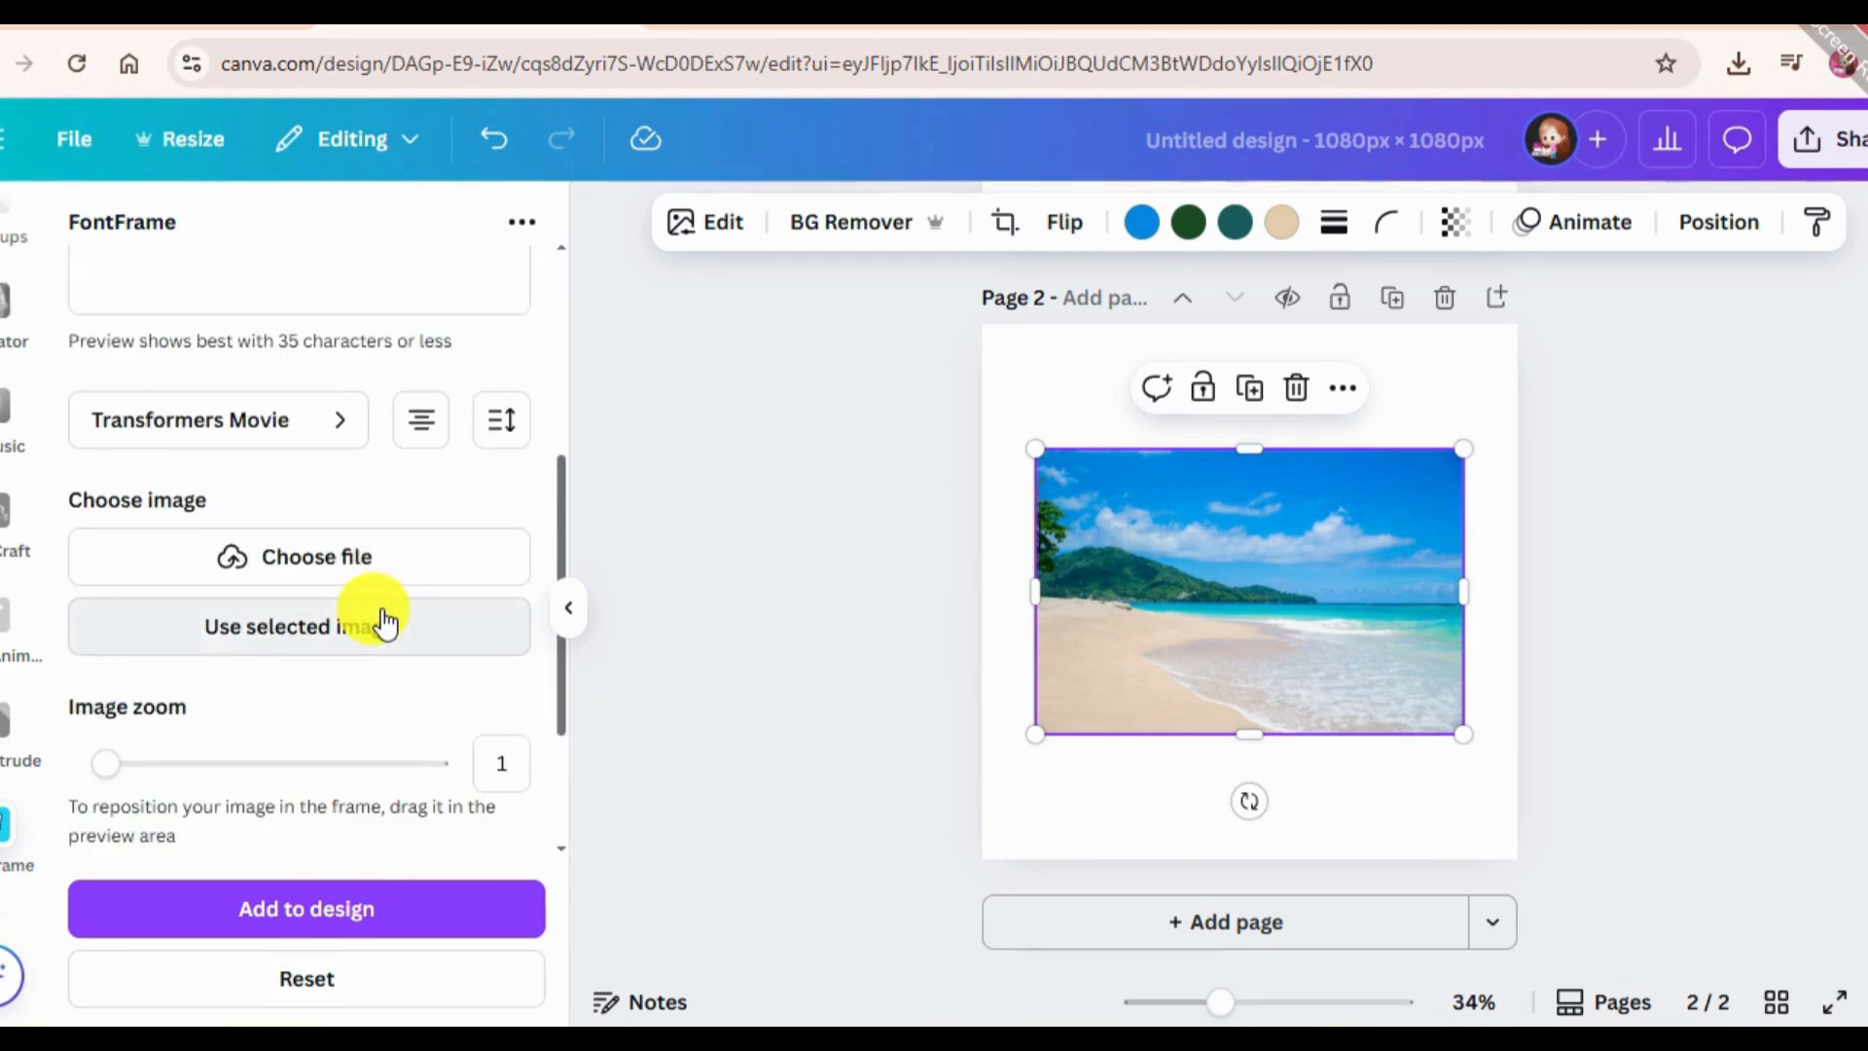
scroll(377, 590, up, 5)
click(336, 407)
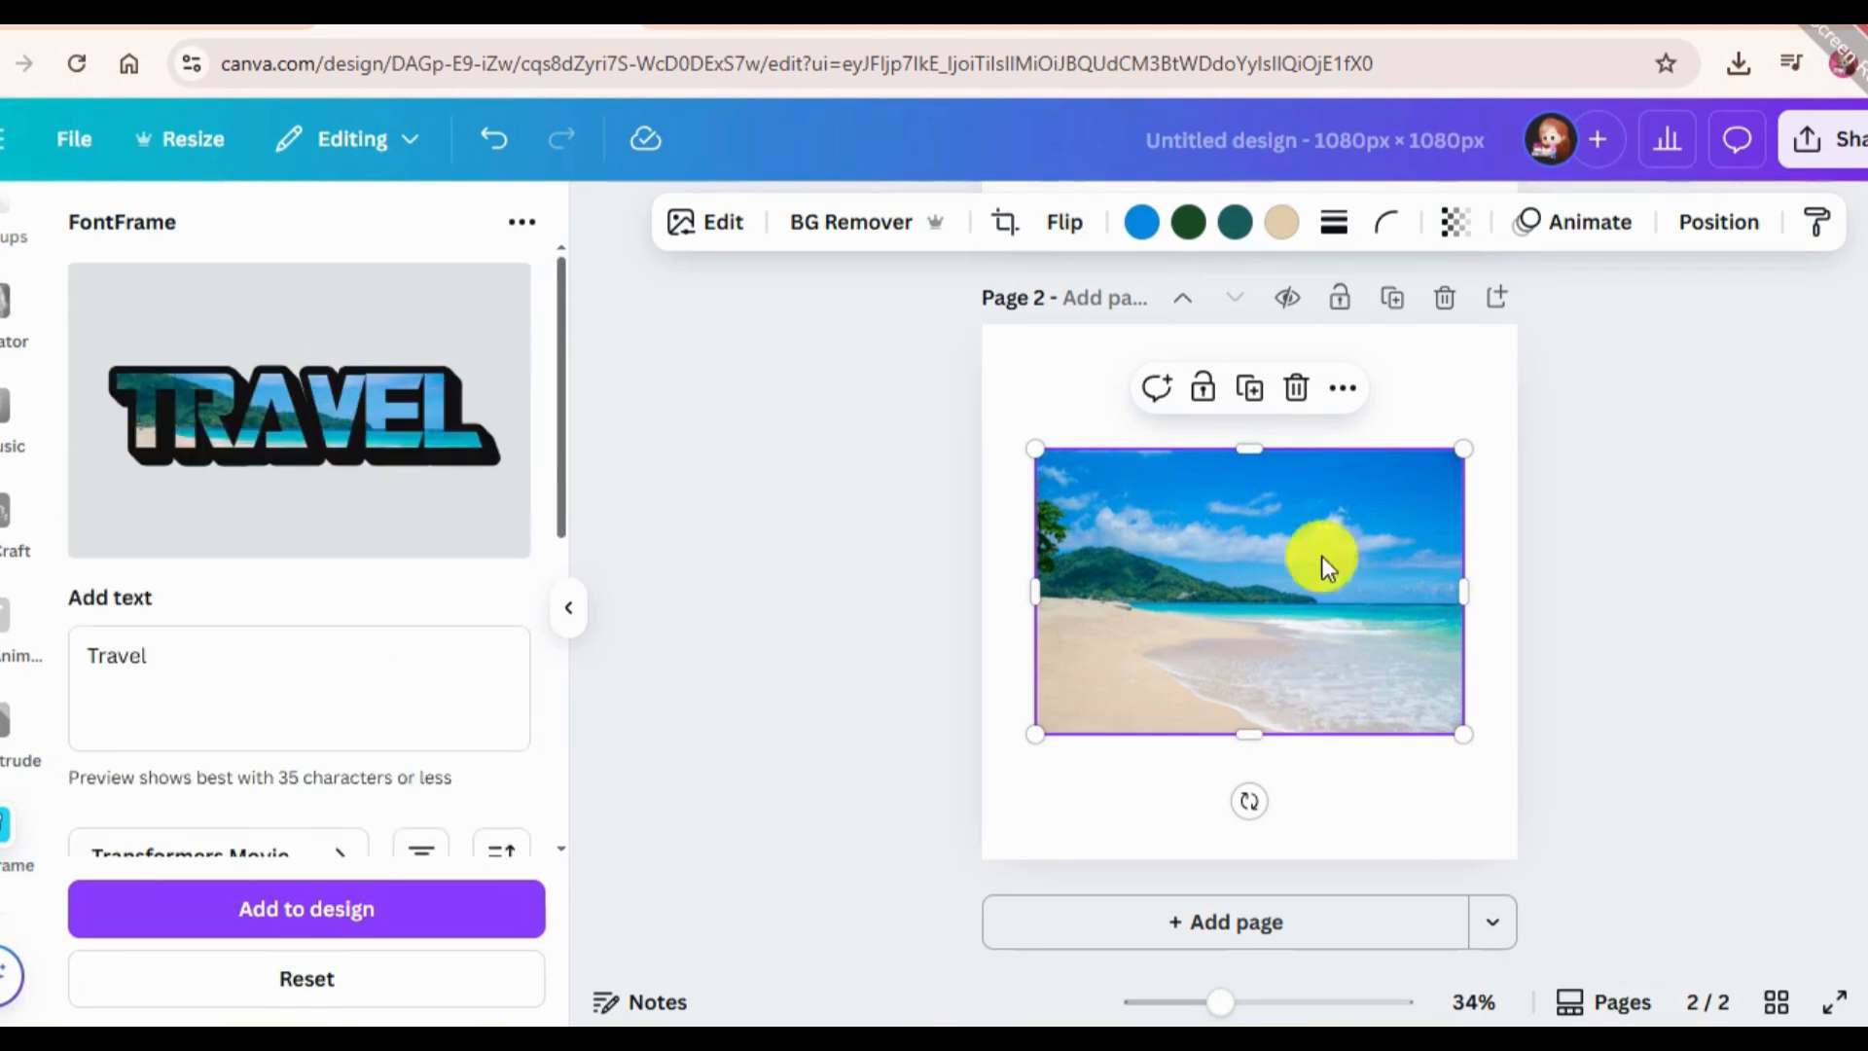
Delete the beach photo from page 2 and add the image-filled "Travel" text to the design.
click(1296, 388)
scroll(545, 720, down, 5)
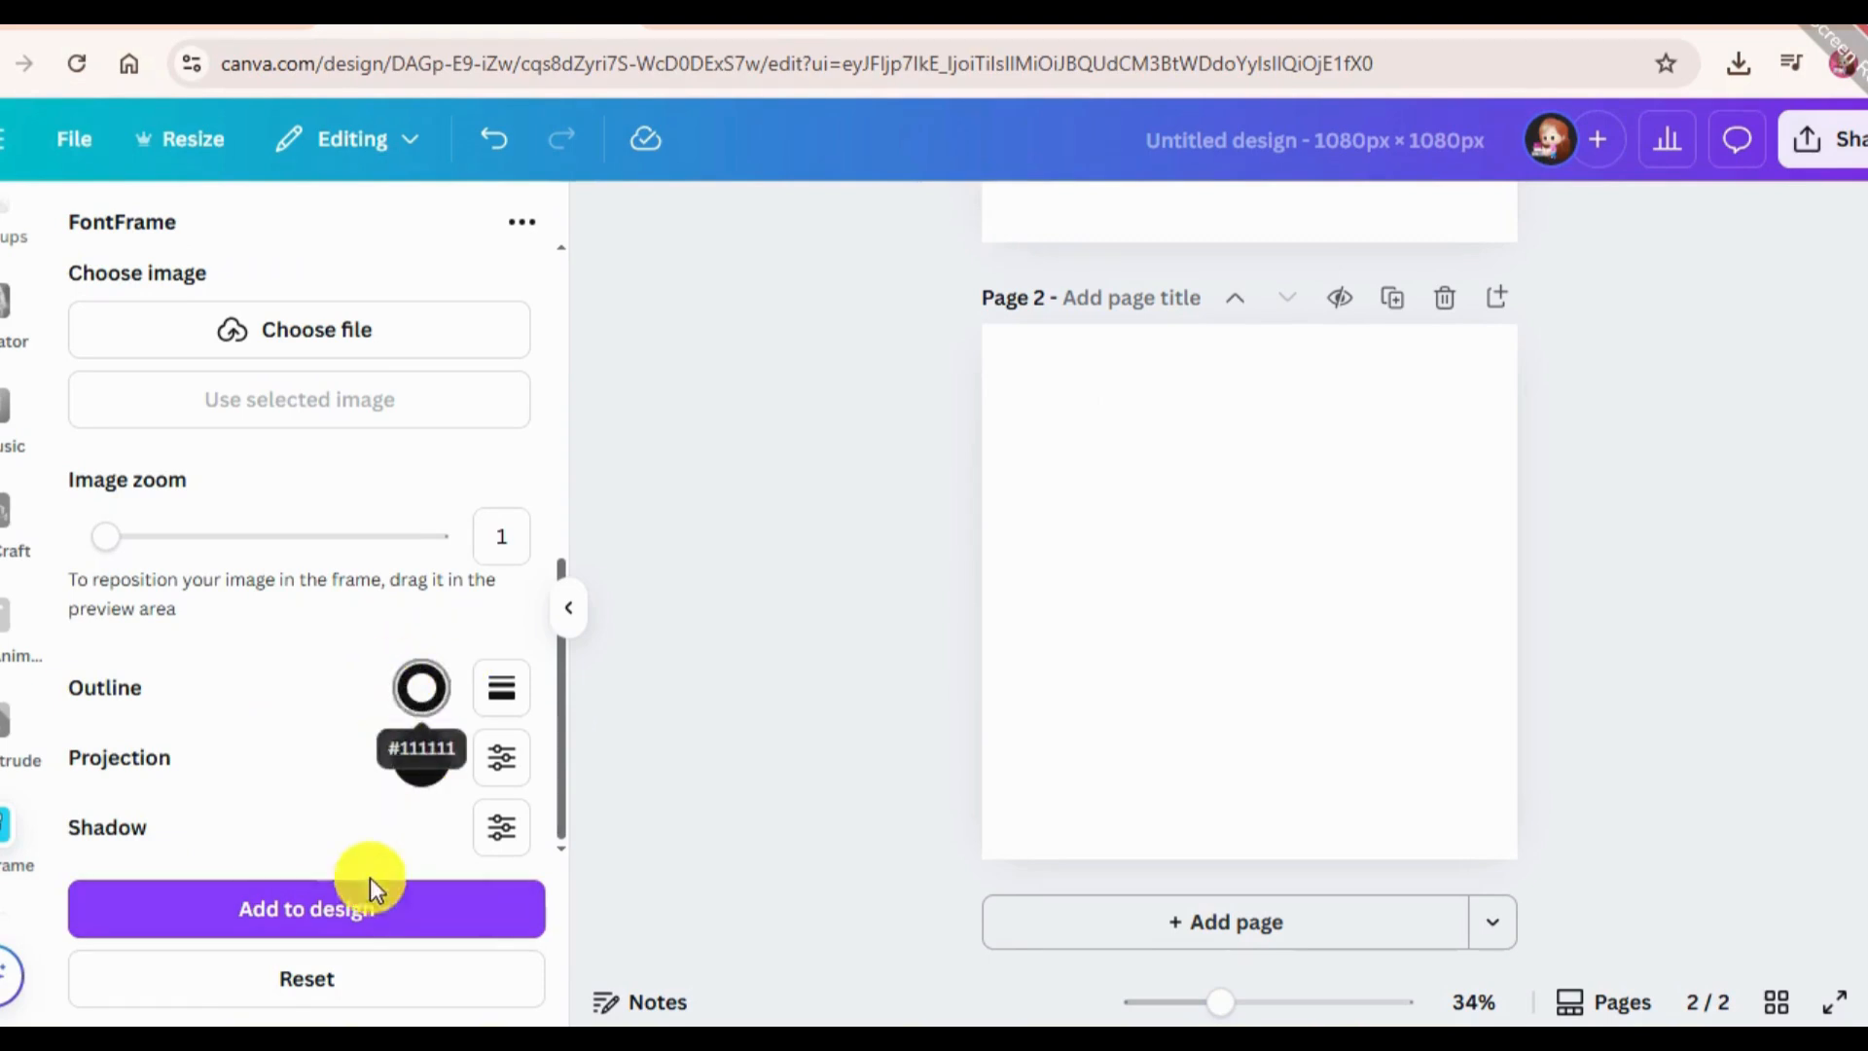
click(367, 910)
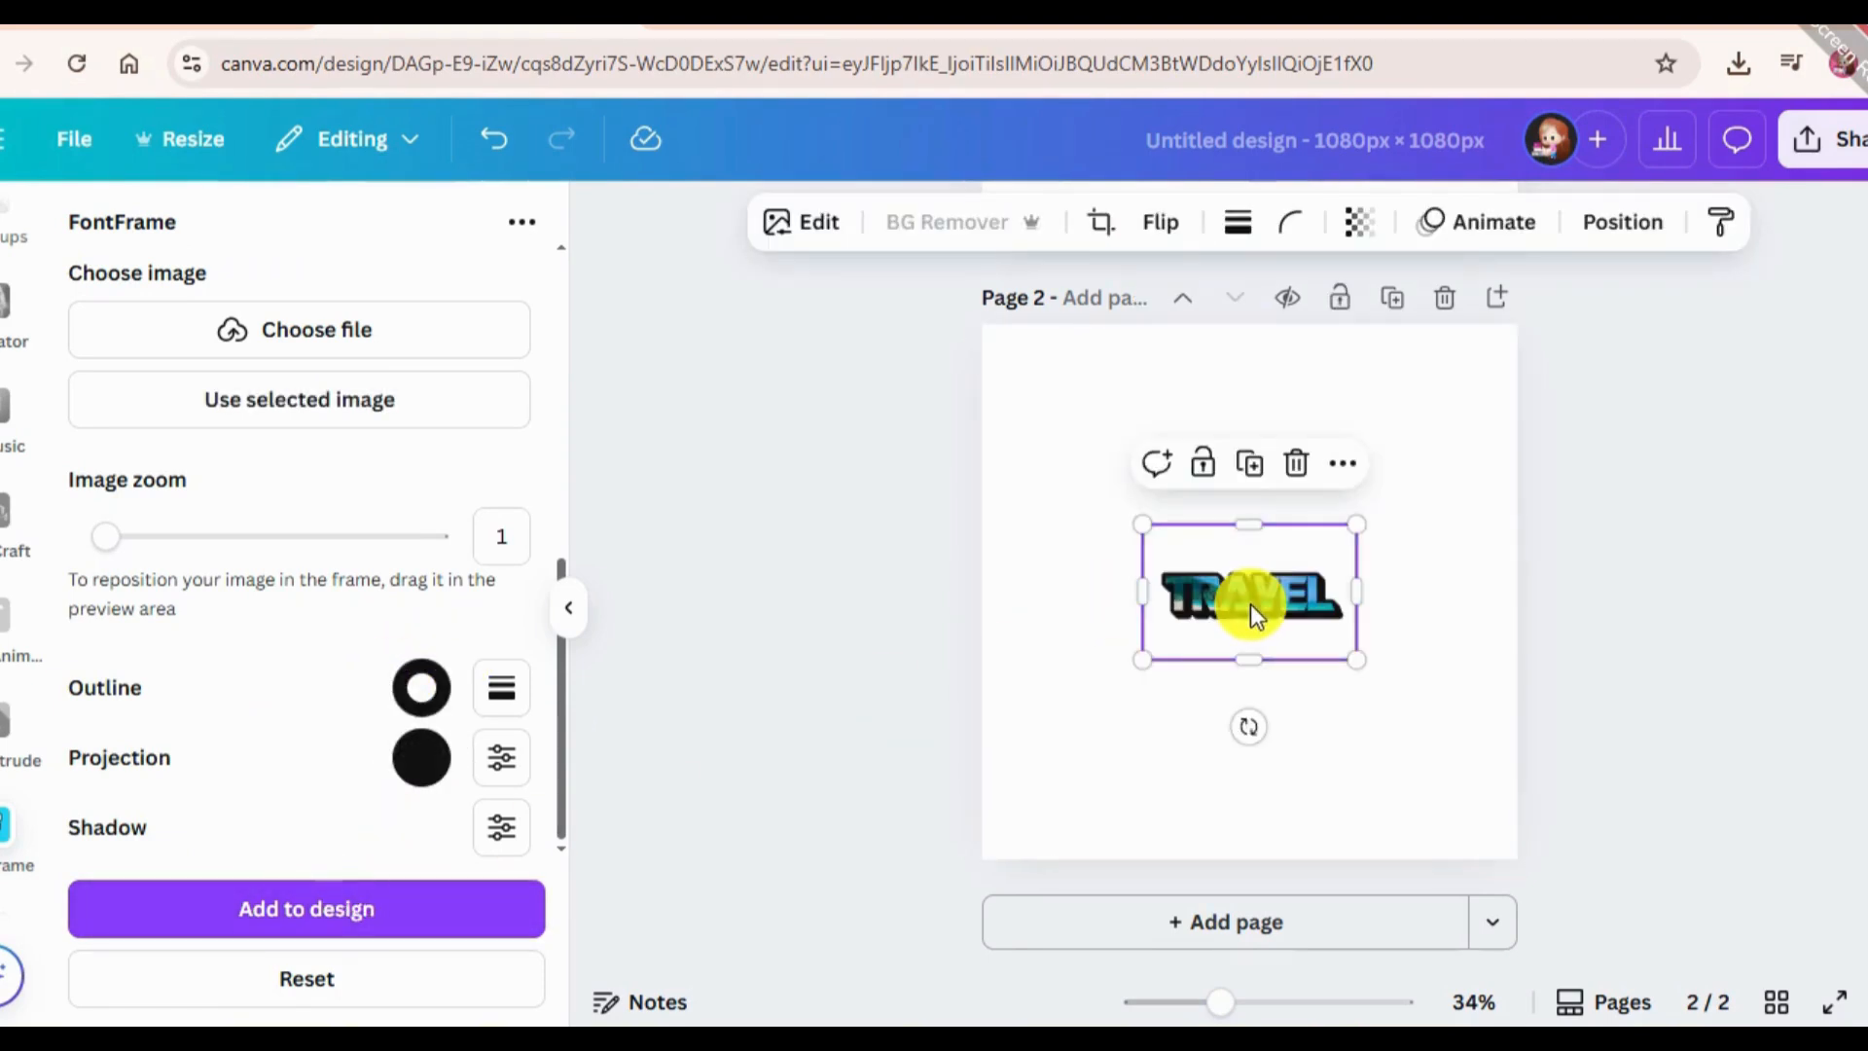
Enlarge the "Travel" text element to the full page width and centre it on page 2.
drag(1142, 660, 823, 859)
drag(1077, 745, 1297, 600)
drag(1276, 605, 1285, 604)
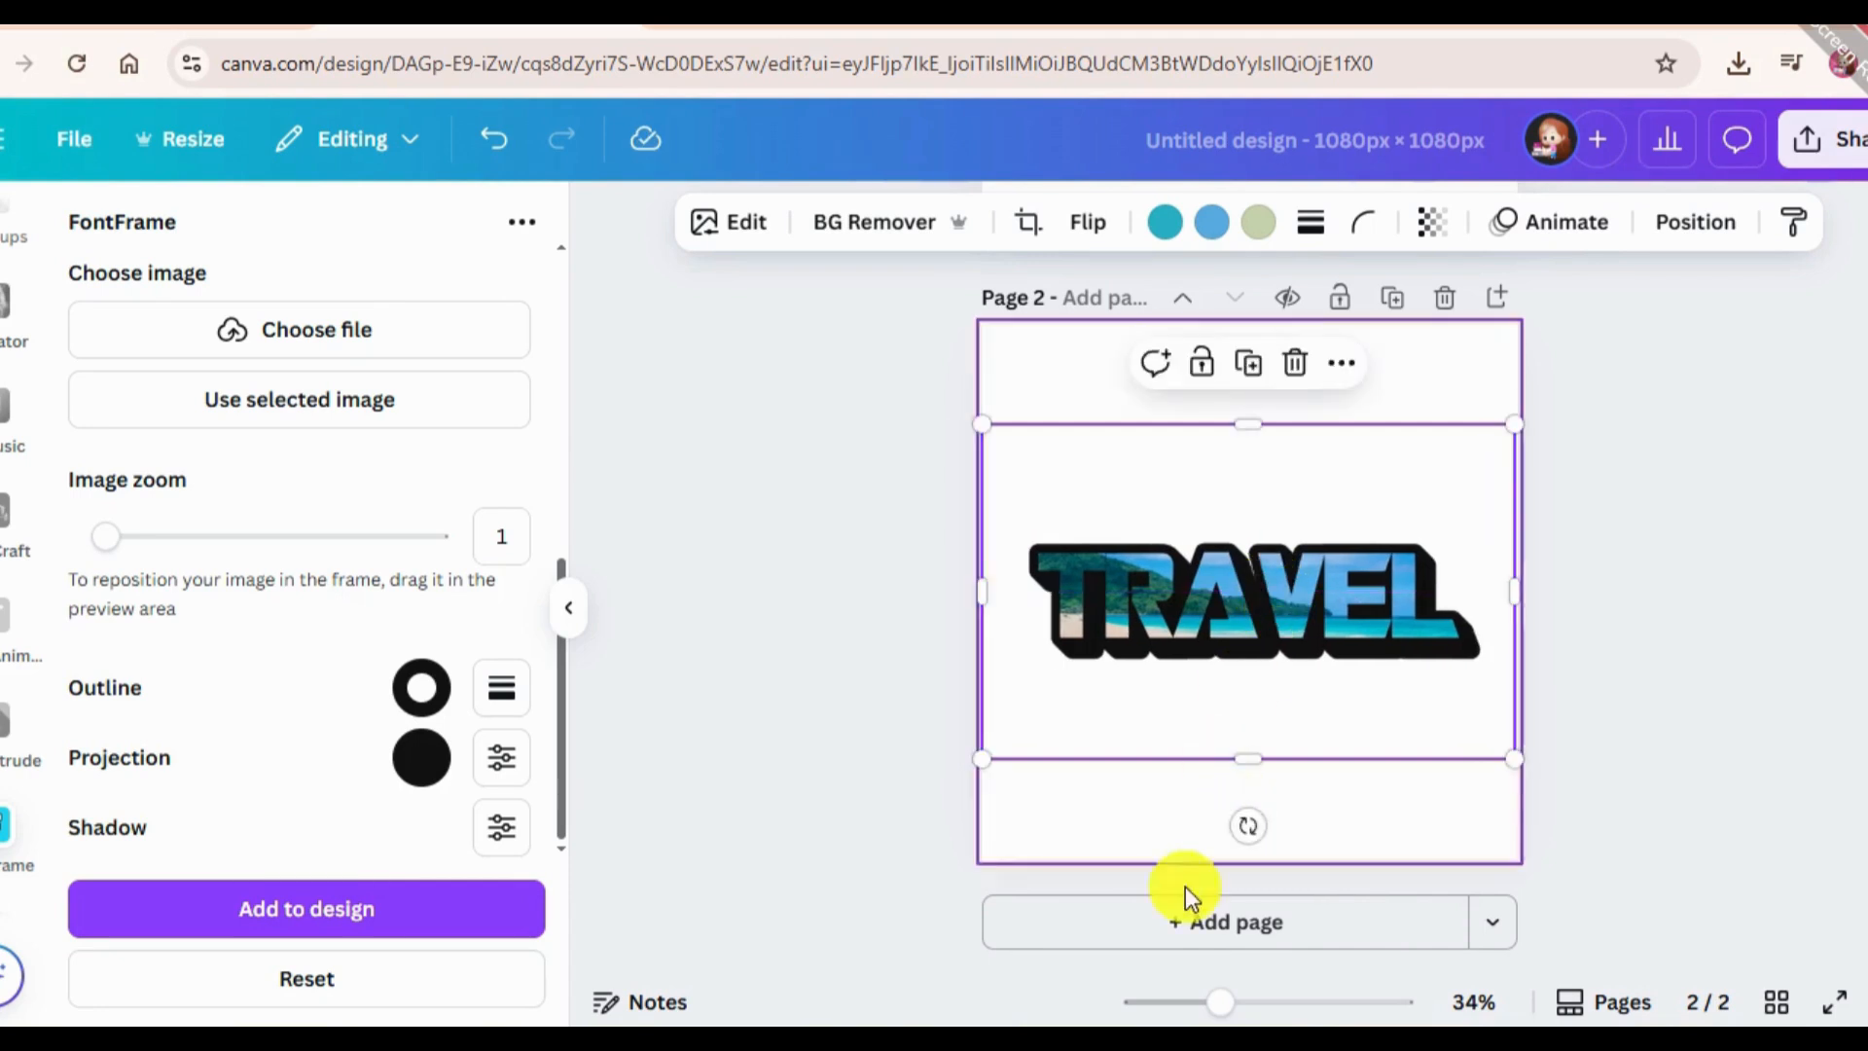
Add a blank third page and open the Liquify app.
click(1117, 936)
scroll(9, 759, down, 3)
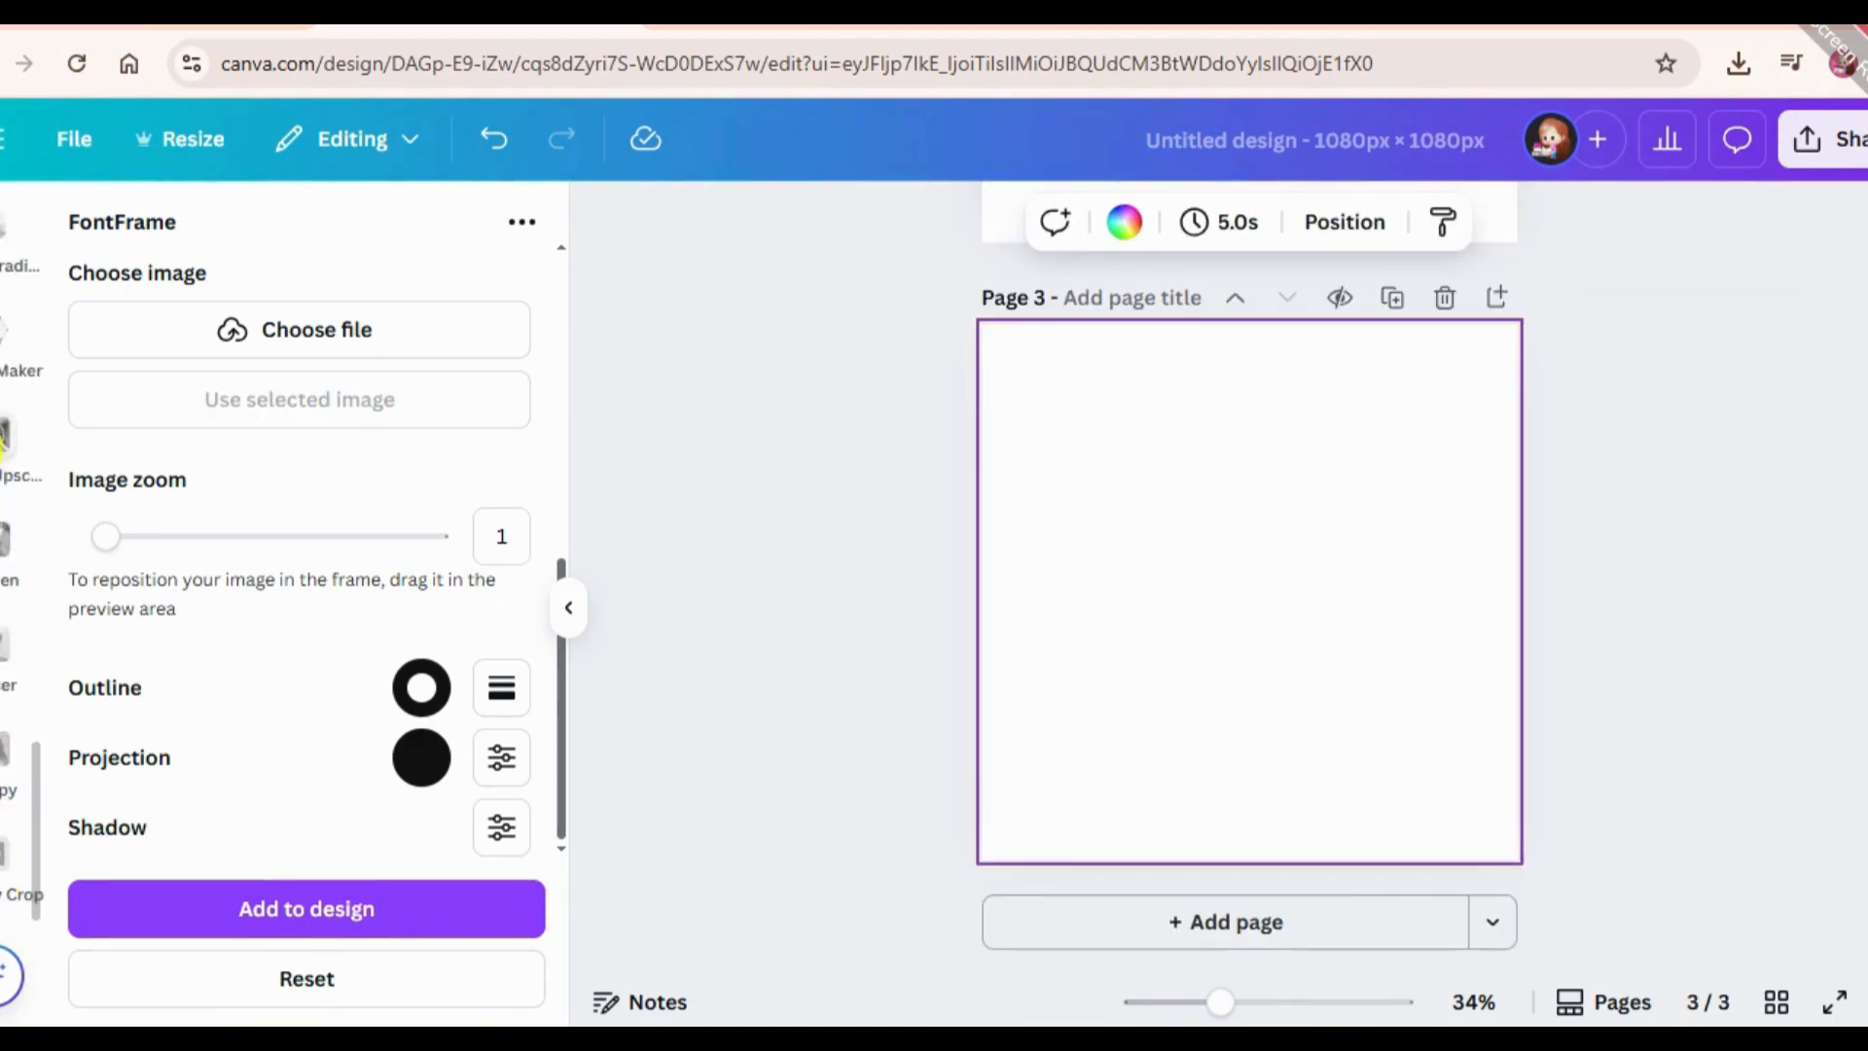
scroll(5, 428, up, 3)
click(4, 420)
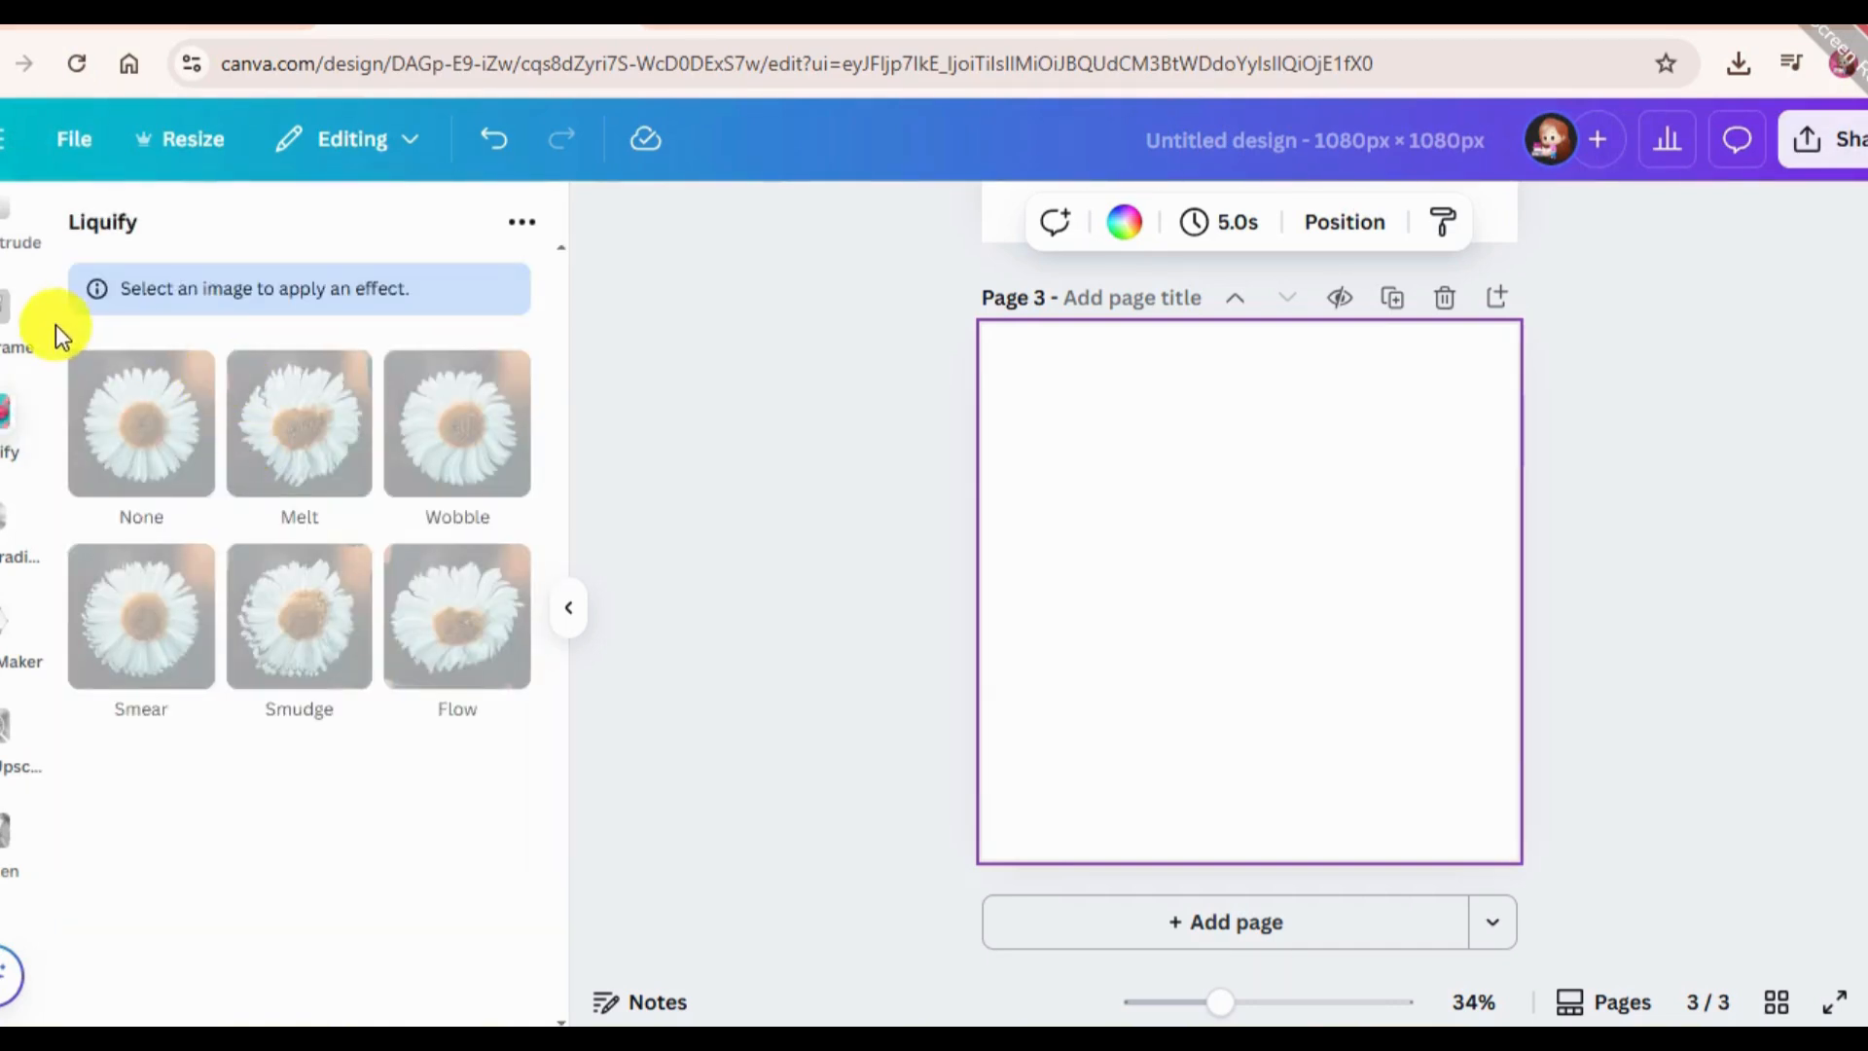
Search the photo elements for "protrait" in place of the previous beach search.
scroll(3, 302, up, 5)
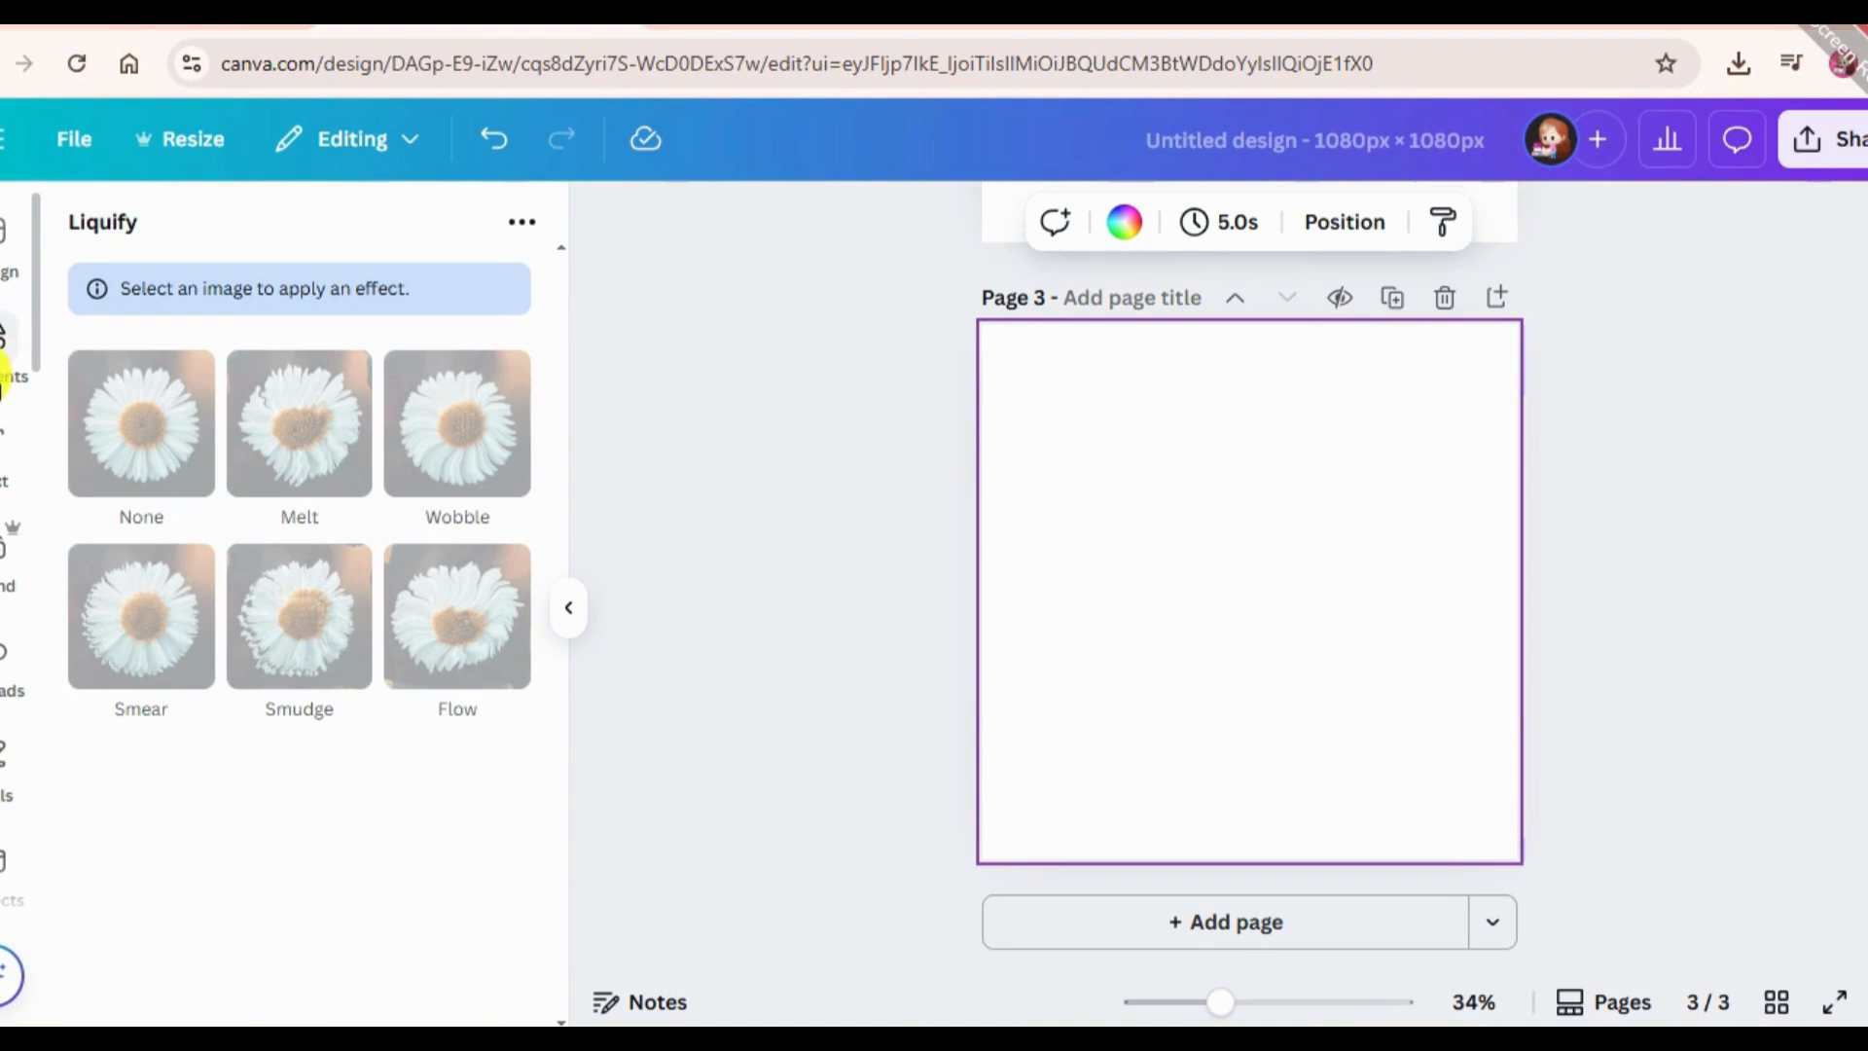
click(4, 381)
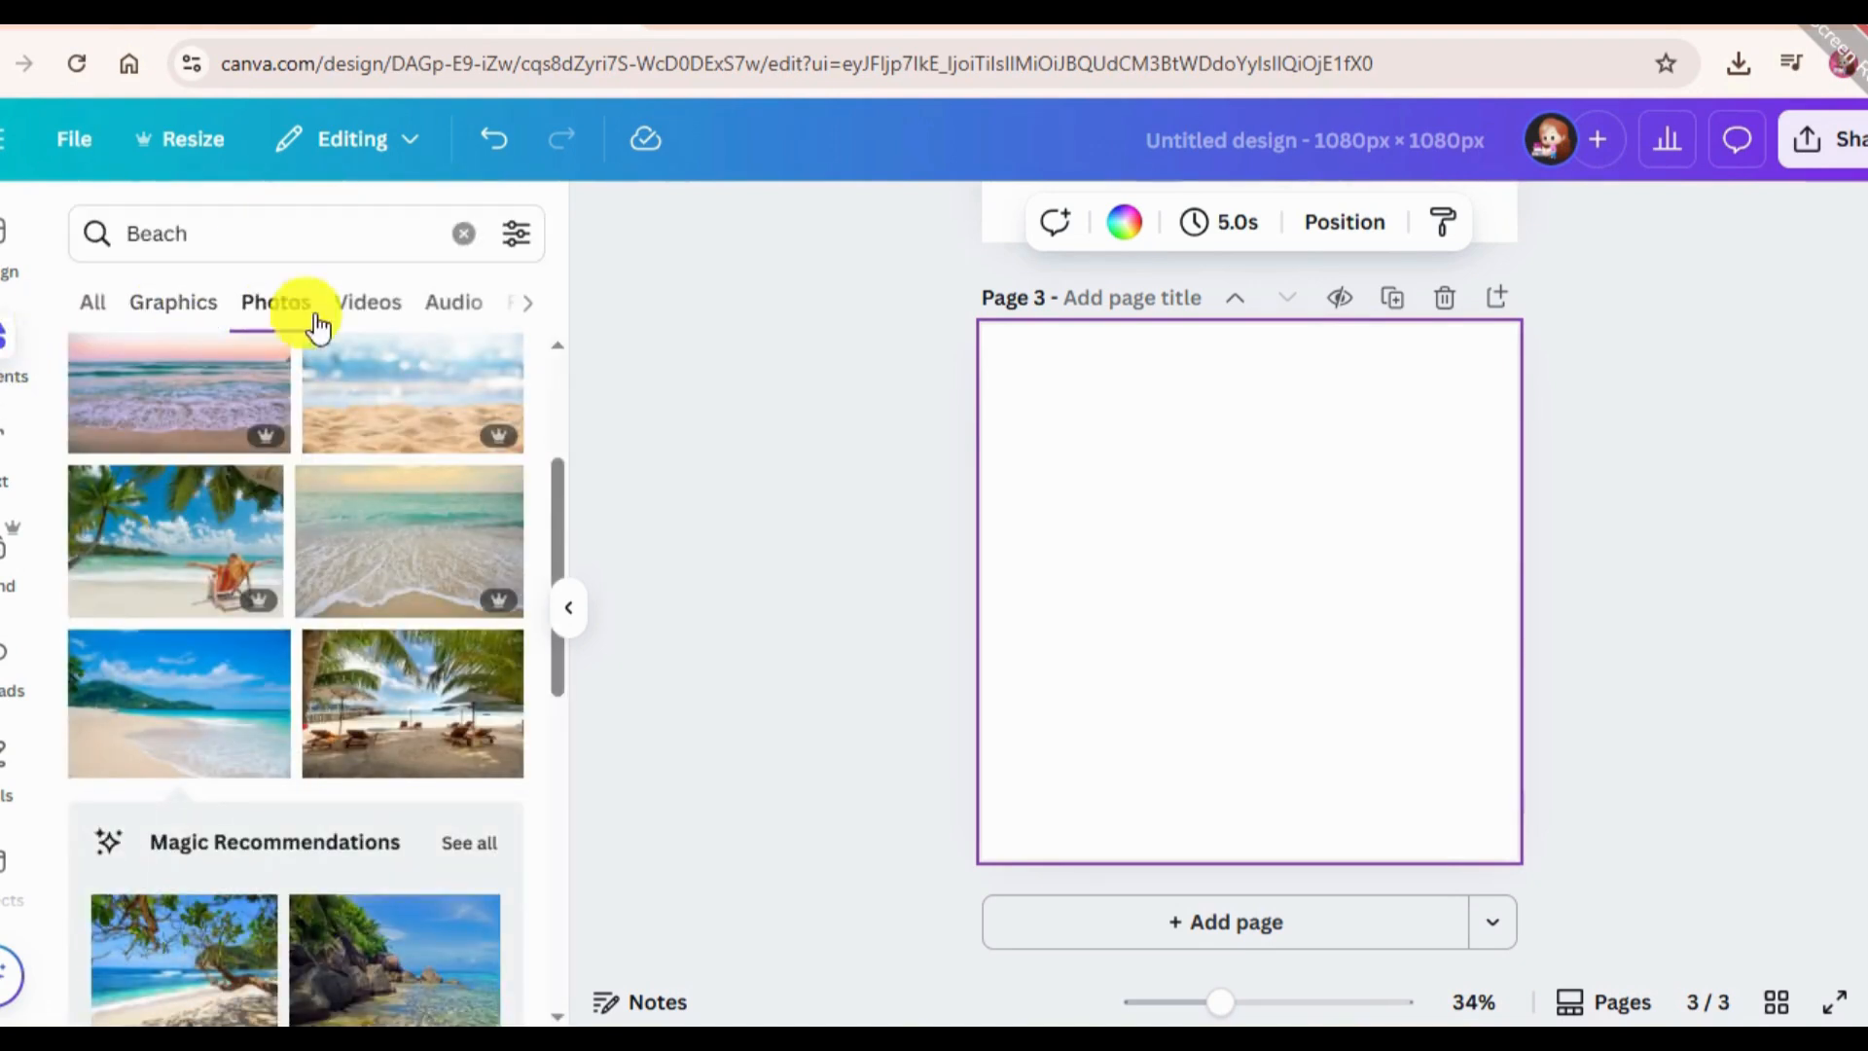
click(237, 234)
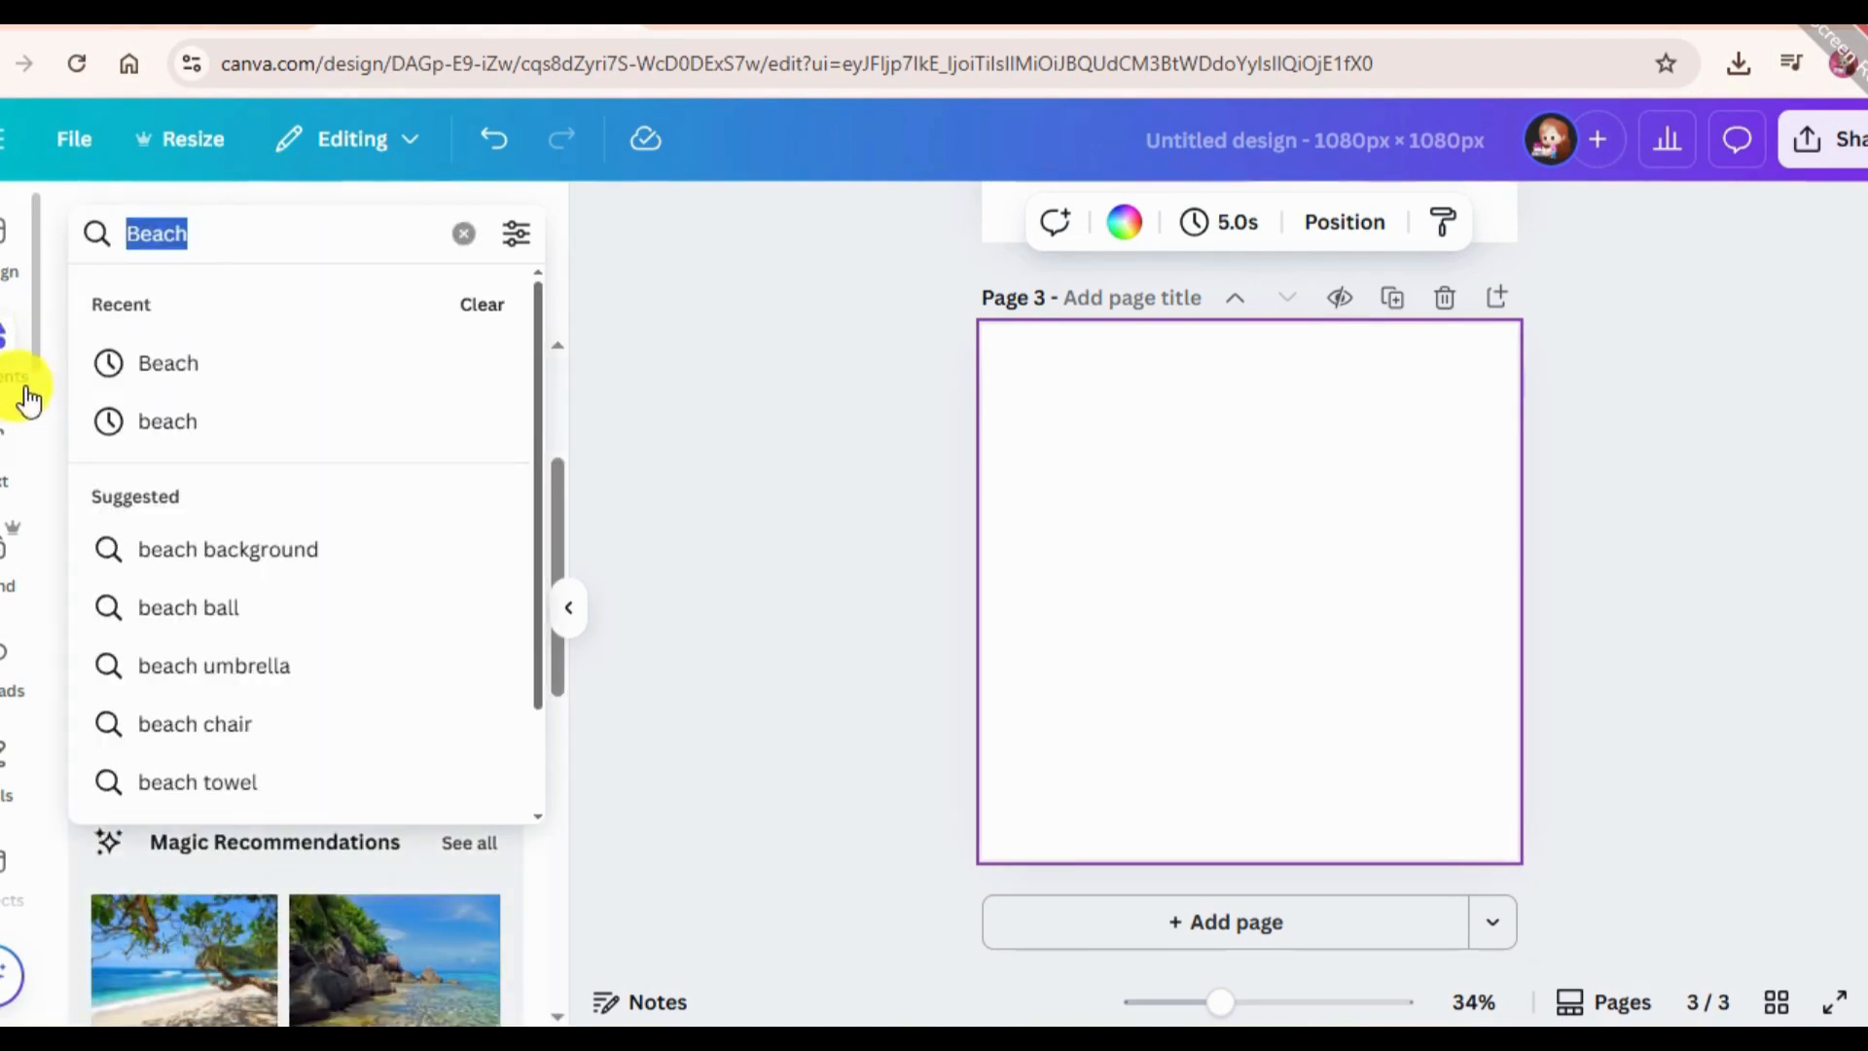
key(BackSpace)
text(protr)
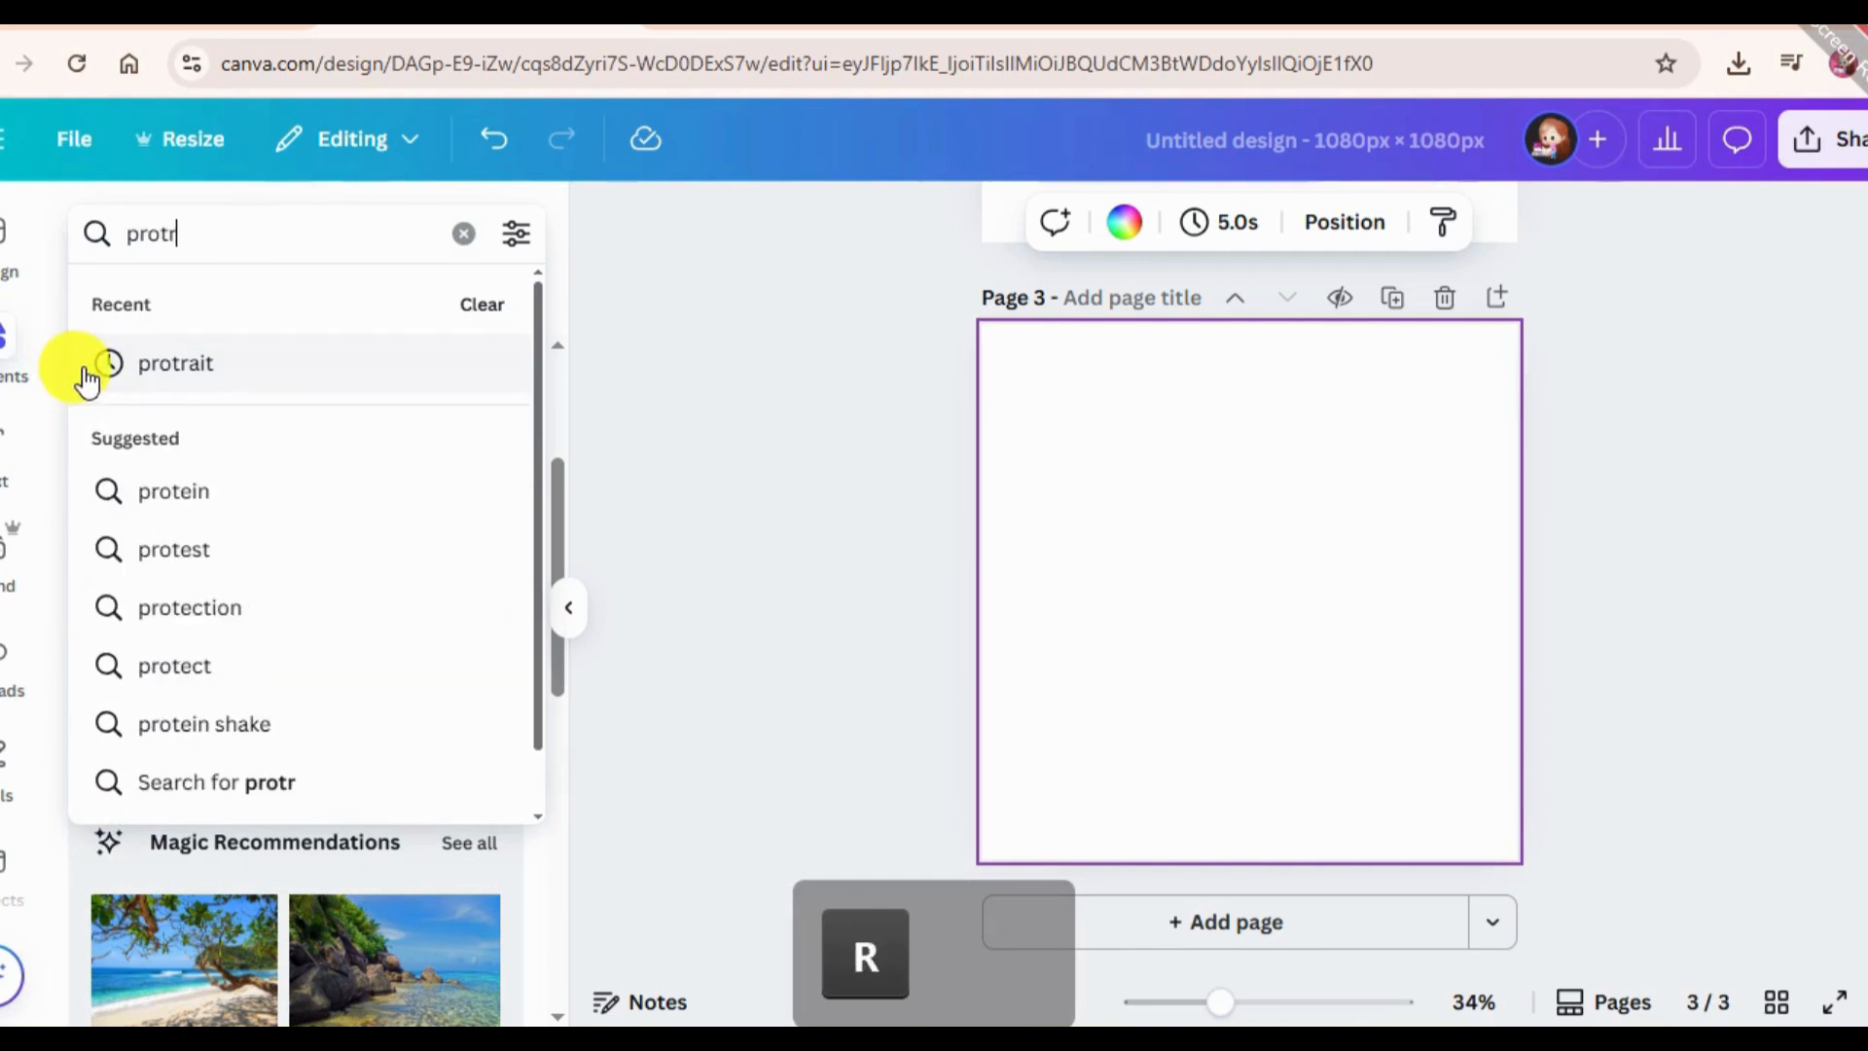
text(ait)
key(Return)
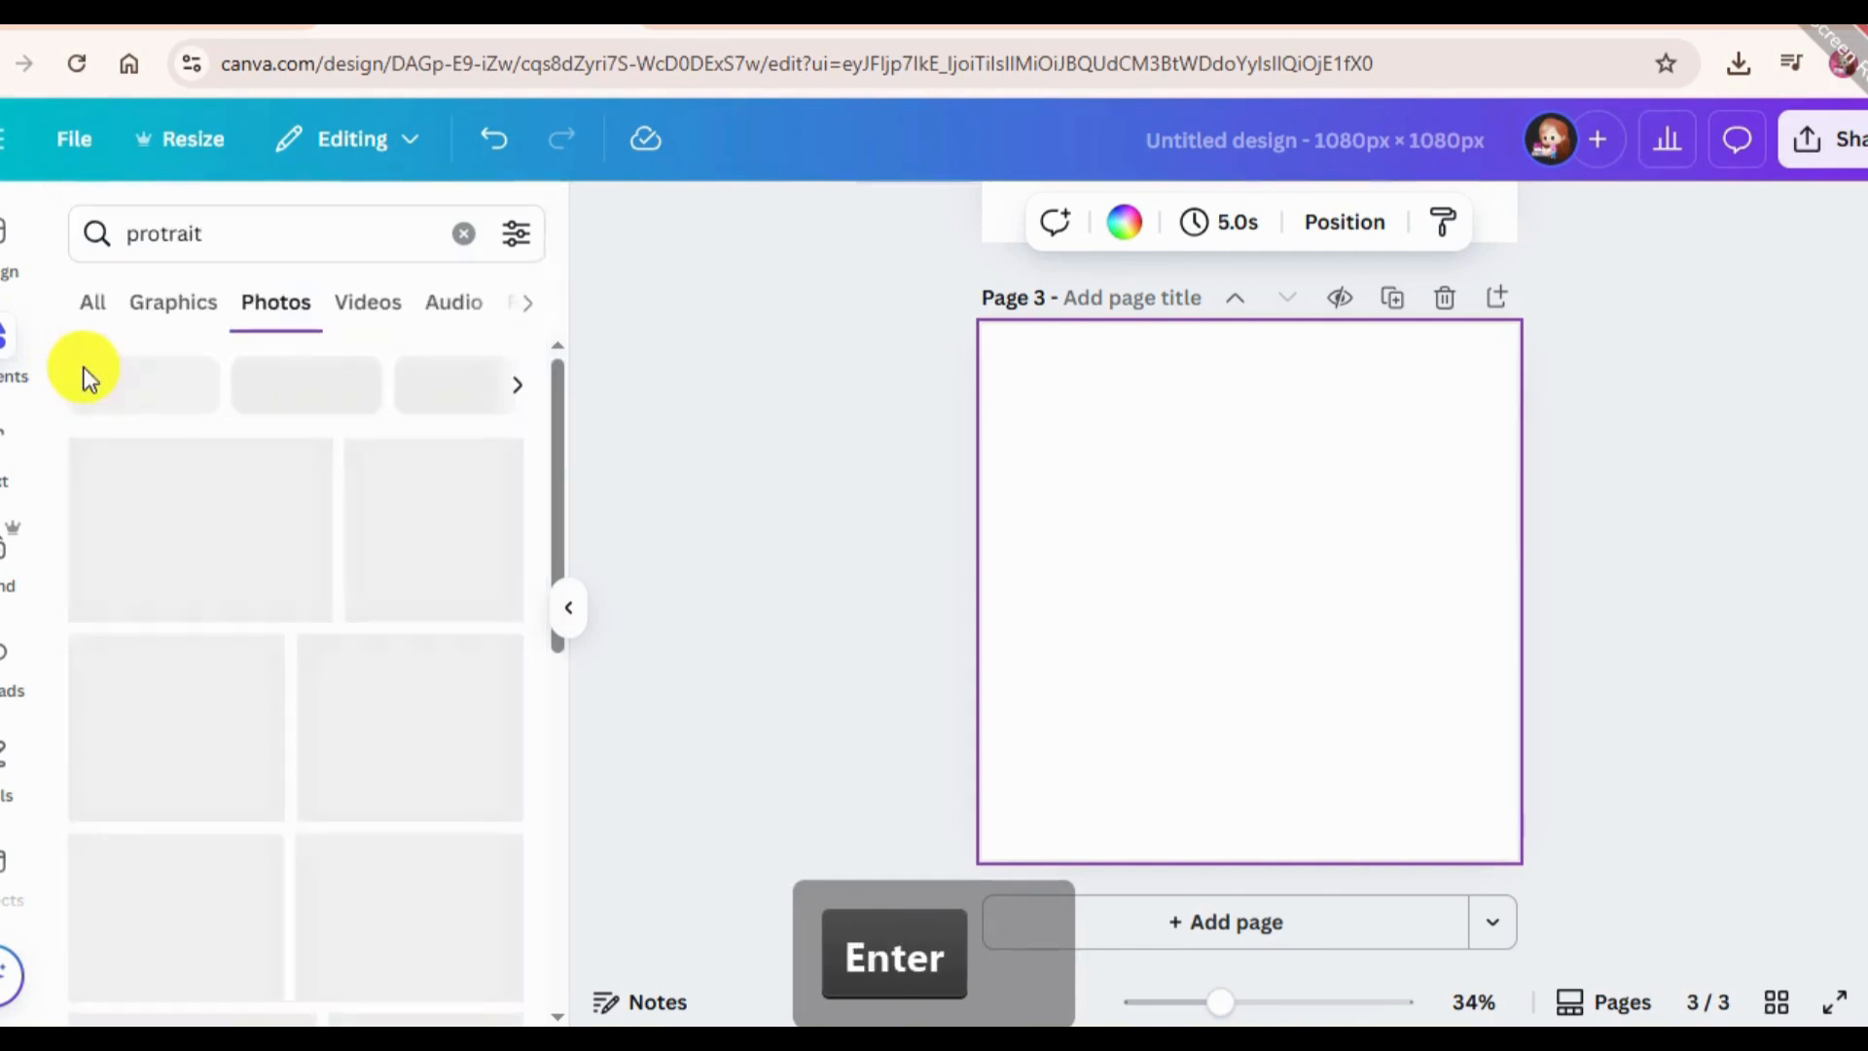
Add the photo of the woman in a tan jacket by the brick wall to page 3 and enlarge it to cover the page.
scroll(443, 909, down, 1)
scroll(442, 910, down, 10)
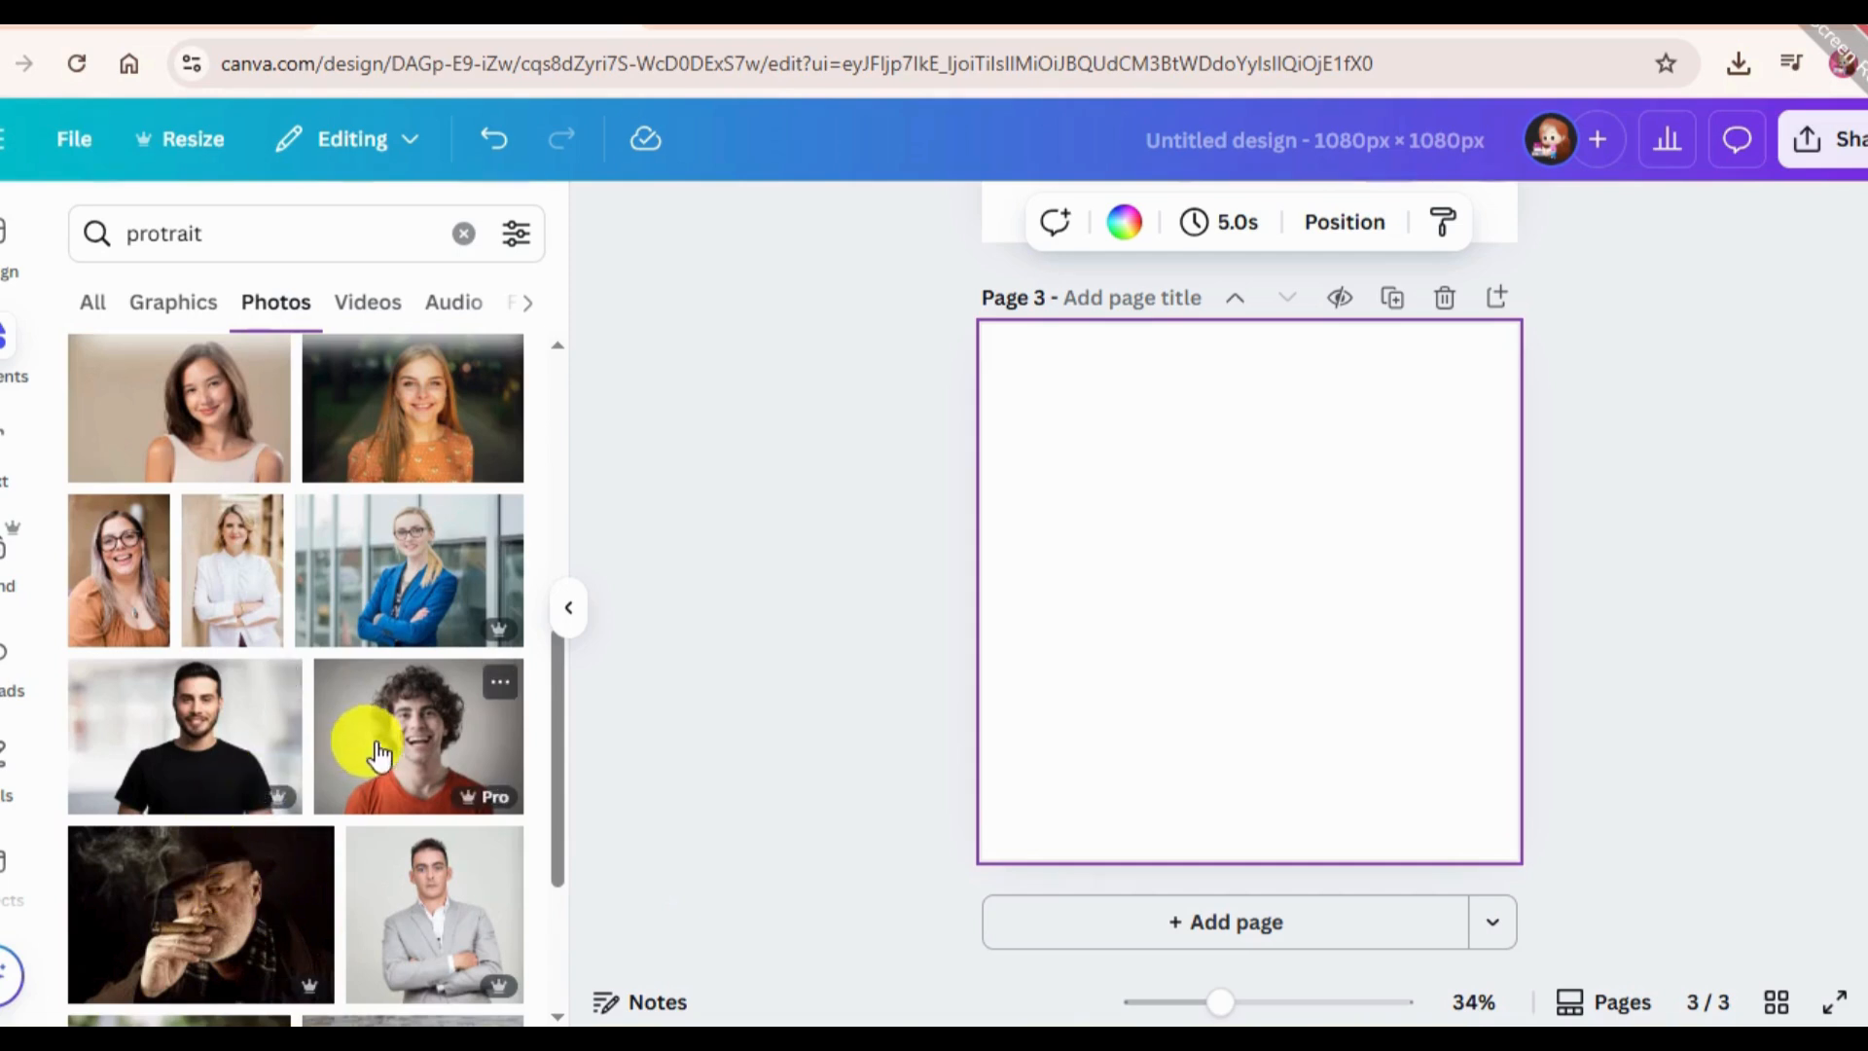
scroll(313, 792, down, 5)
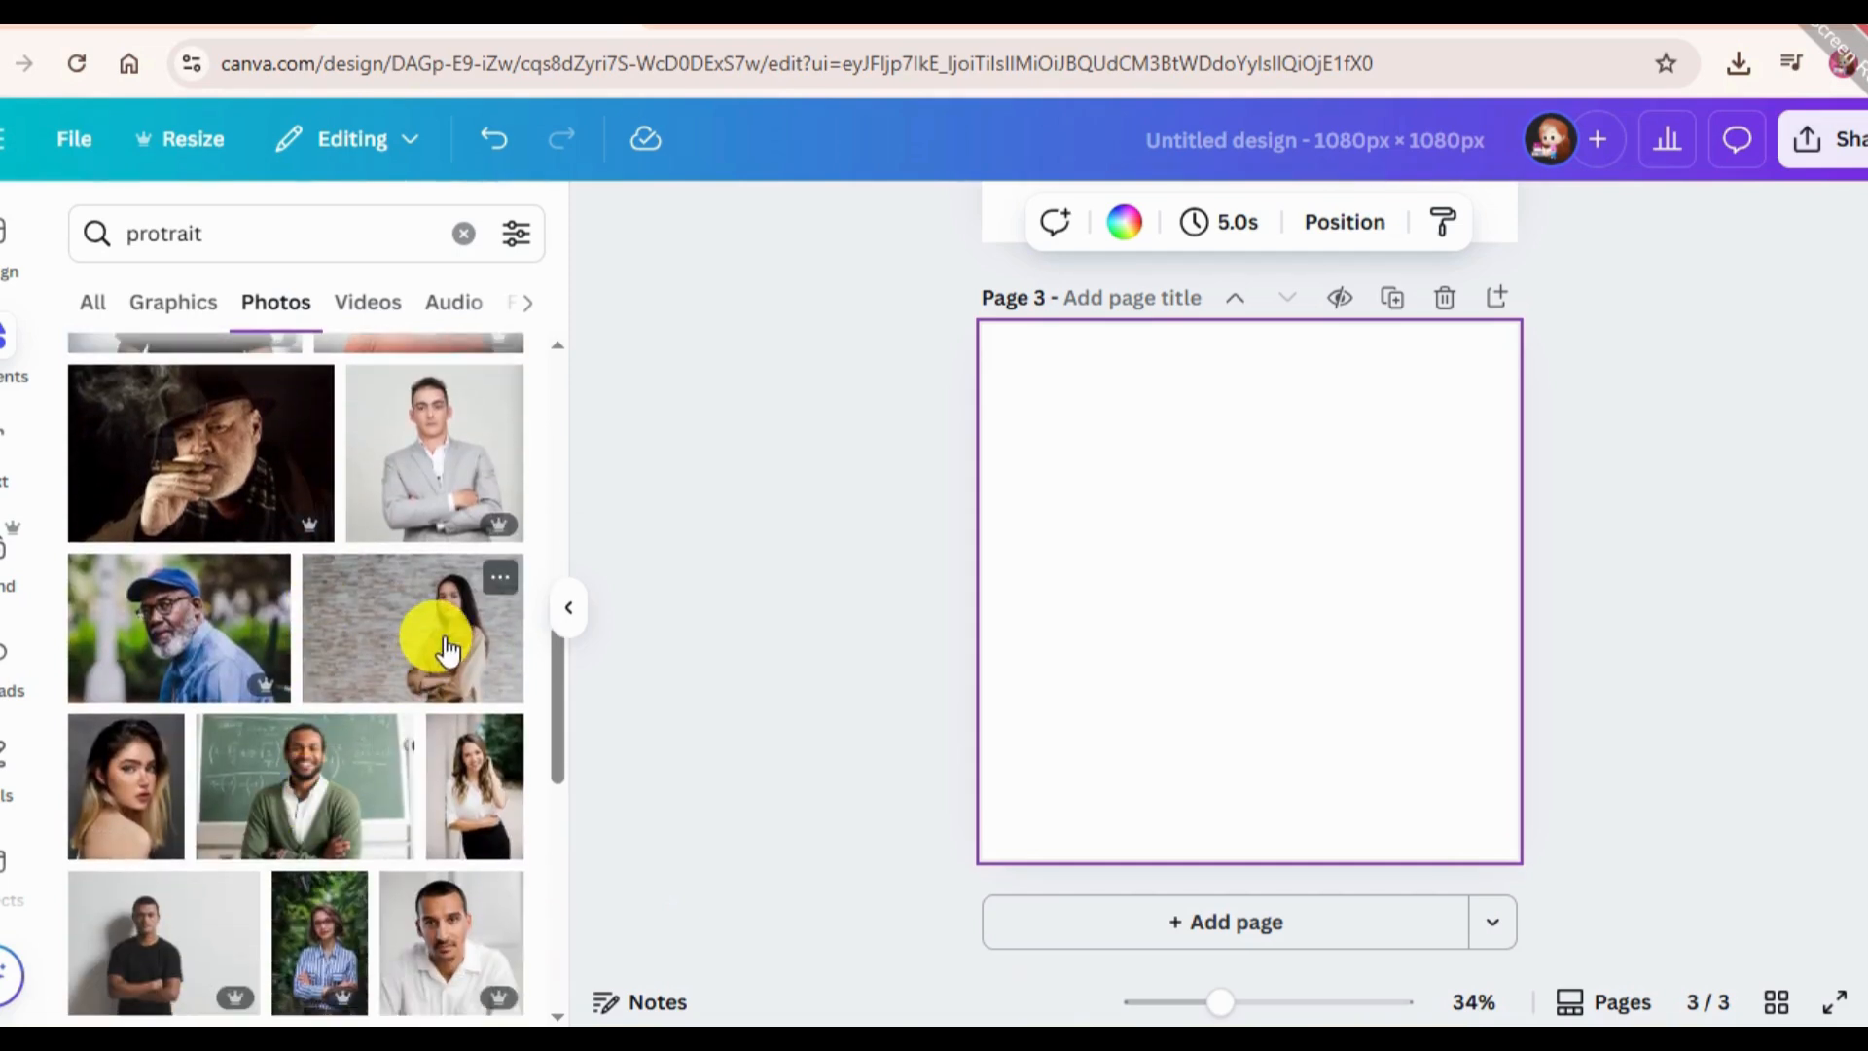
click(443, 648)
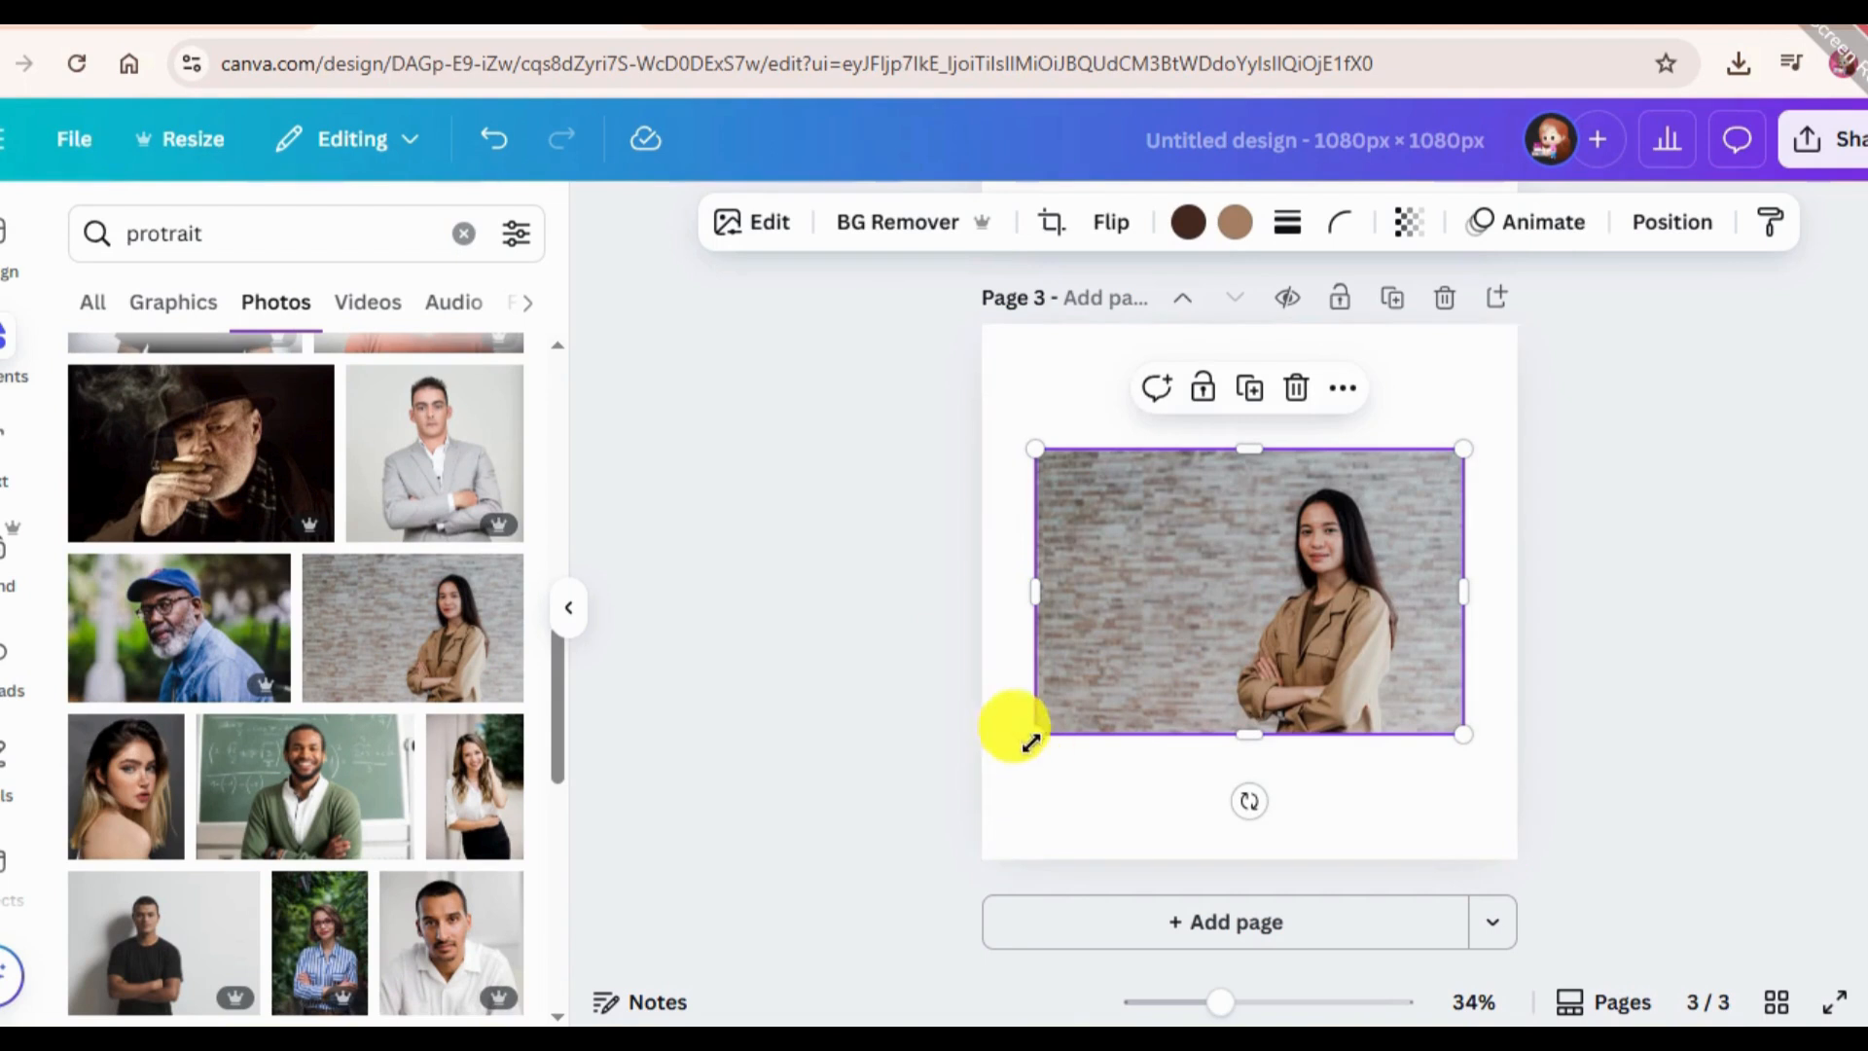
drag(1022, 732, 584, 954)
drag(1176, 697, 1238, 511)
click(1522, 469)
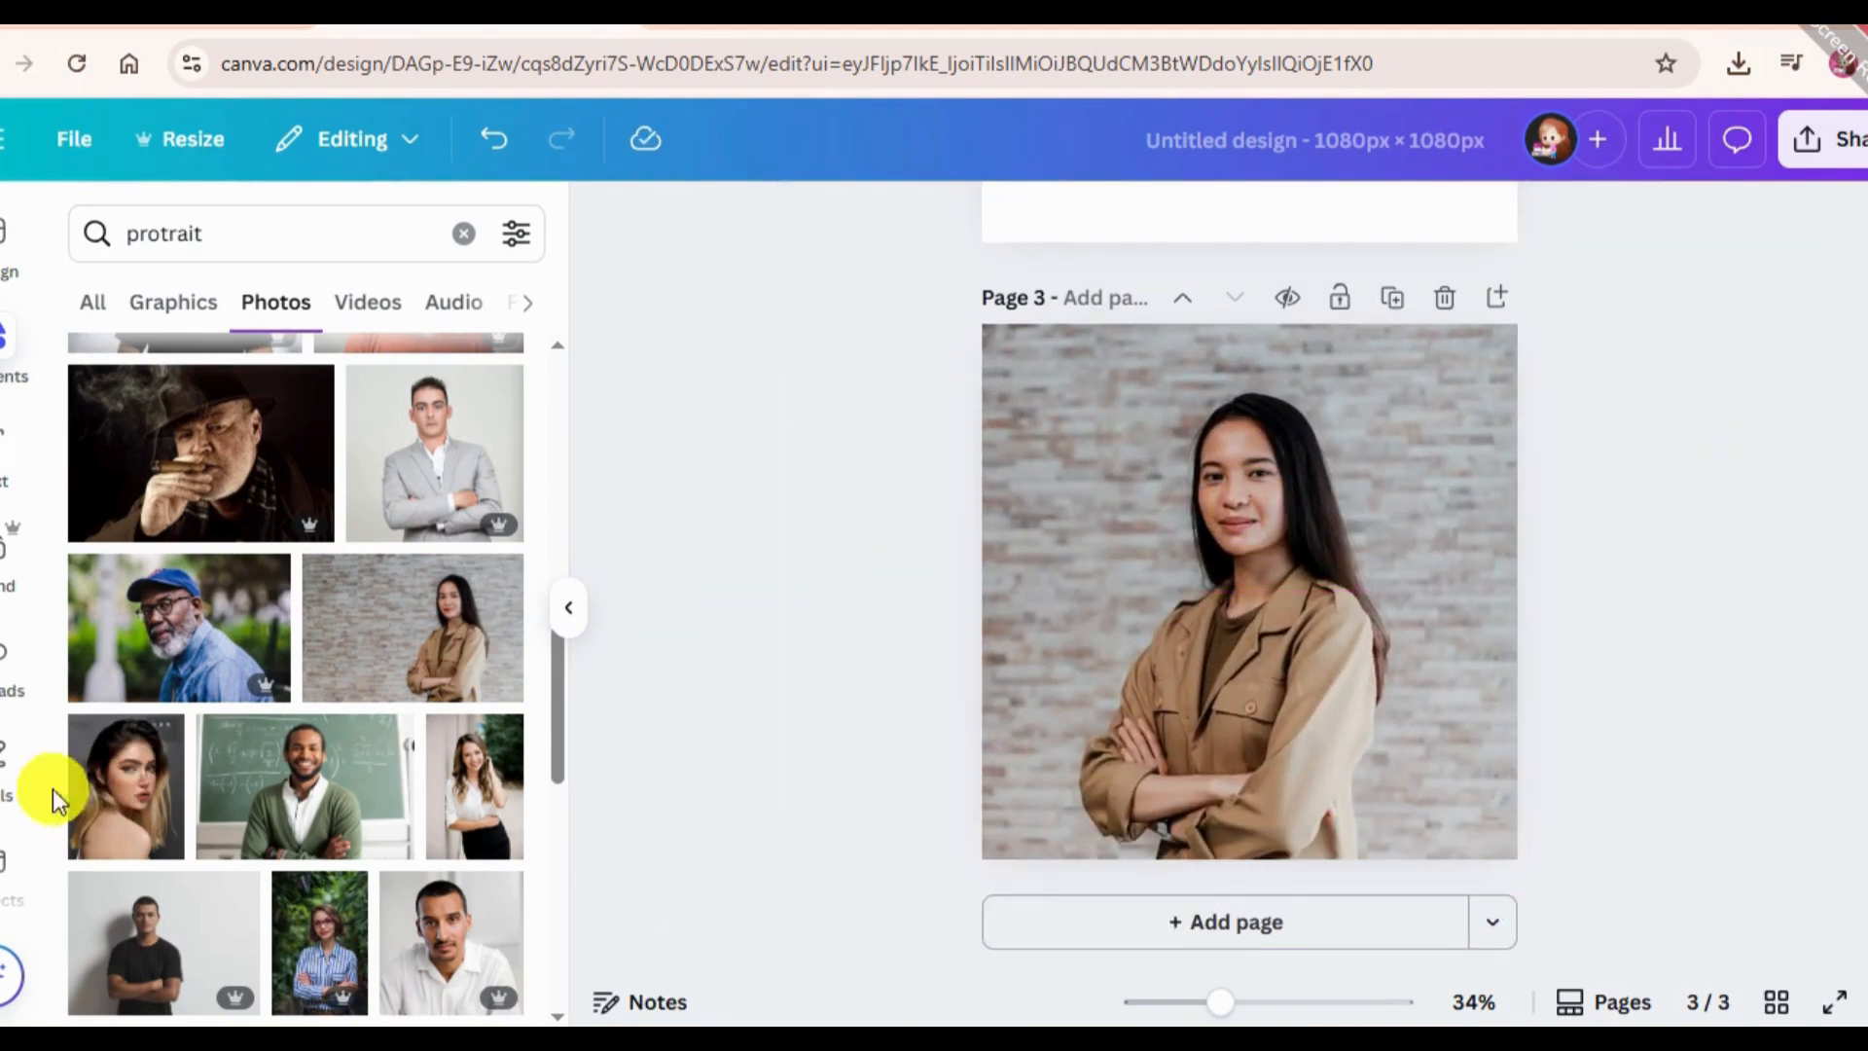
Reopen the Liquify app and select the portrait photo on page 3 for the effect.
scroll(19, 808, down, 5)
scroll(4, 832, down, 5)
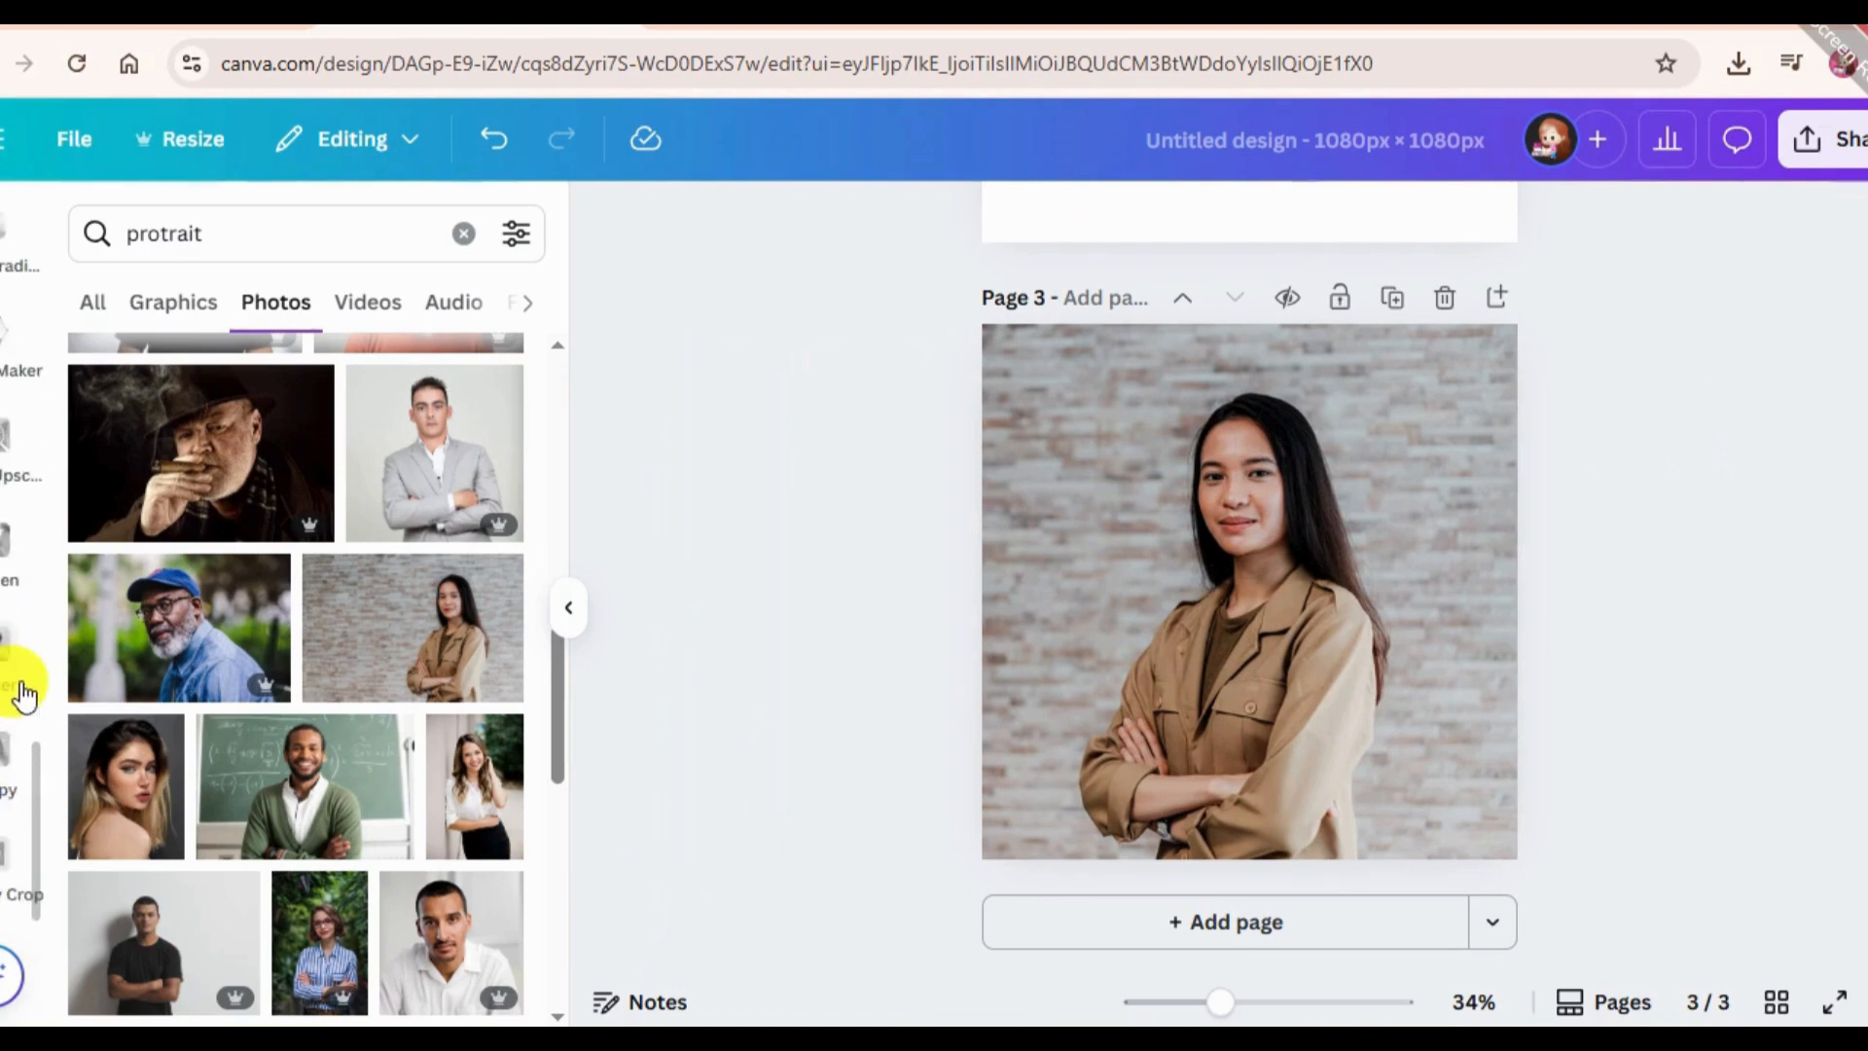
scroll(25, 695, up, 6)
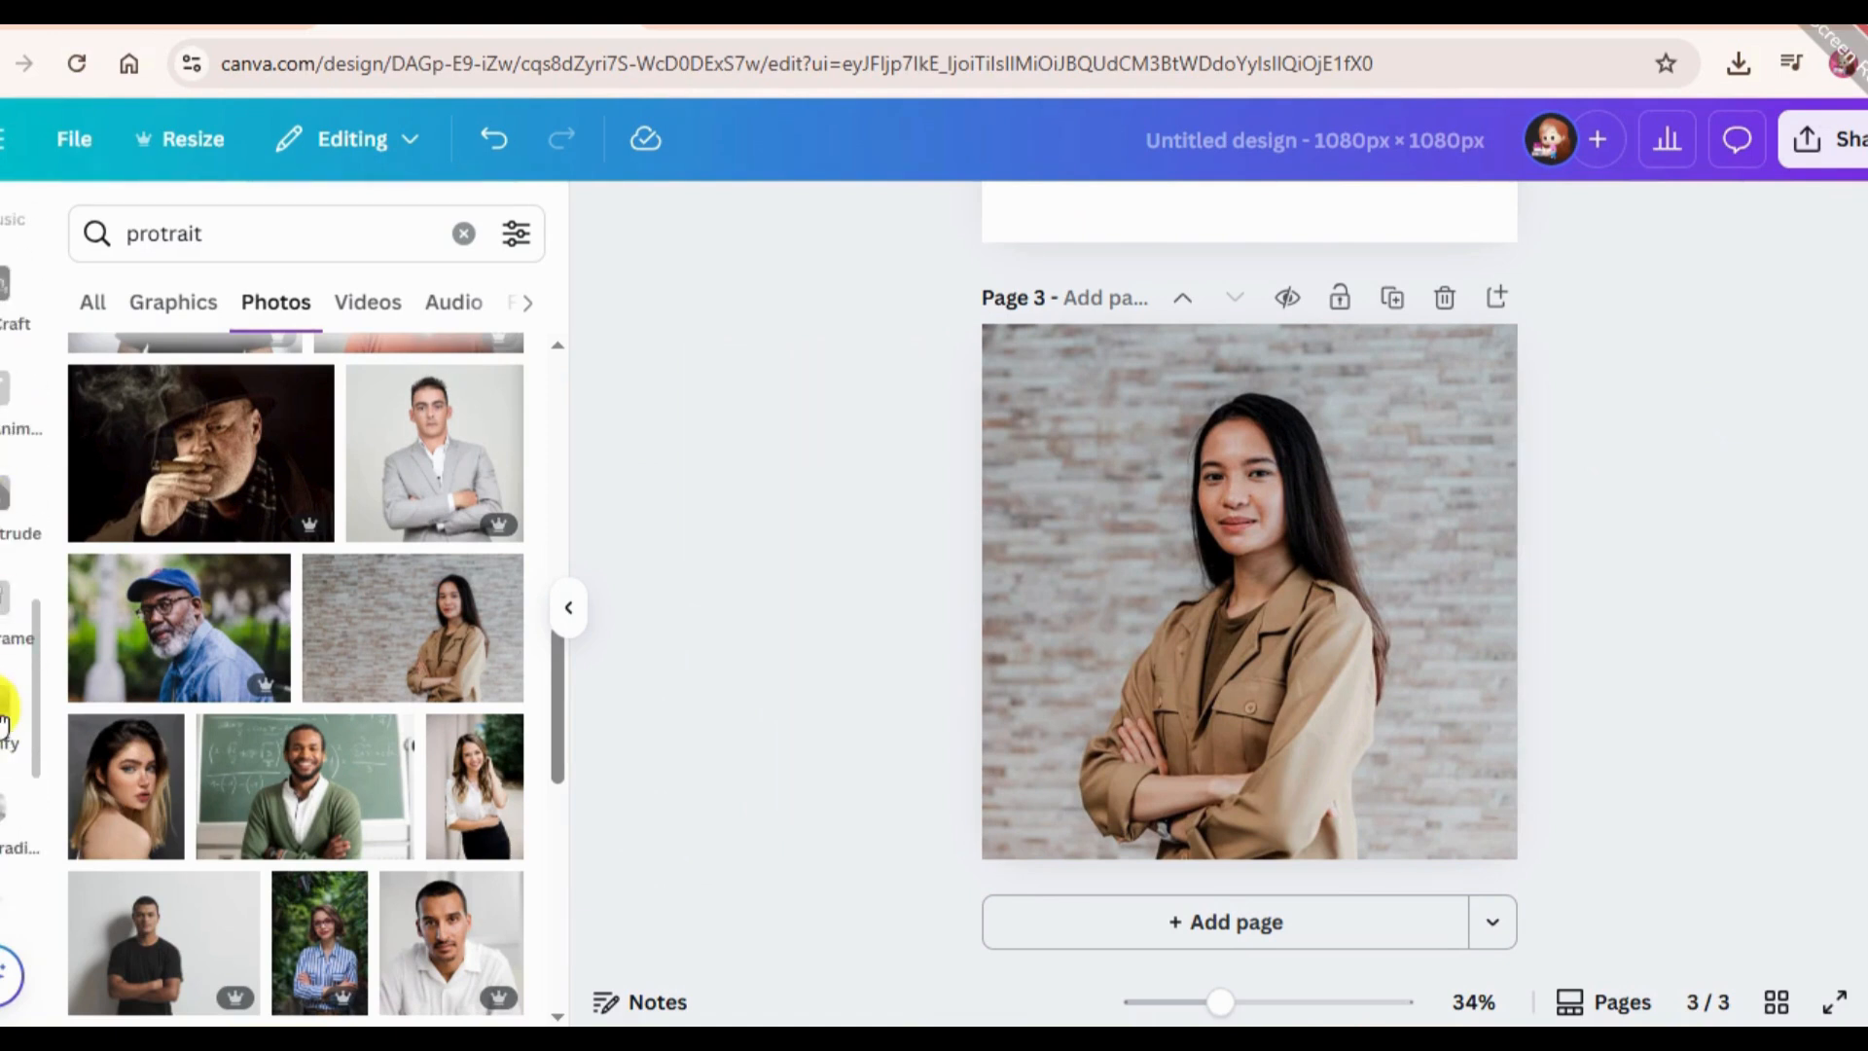
click(4, 725)
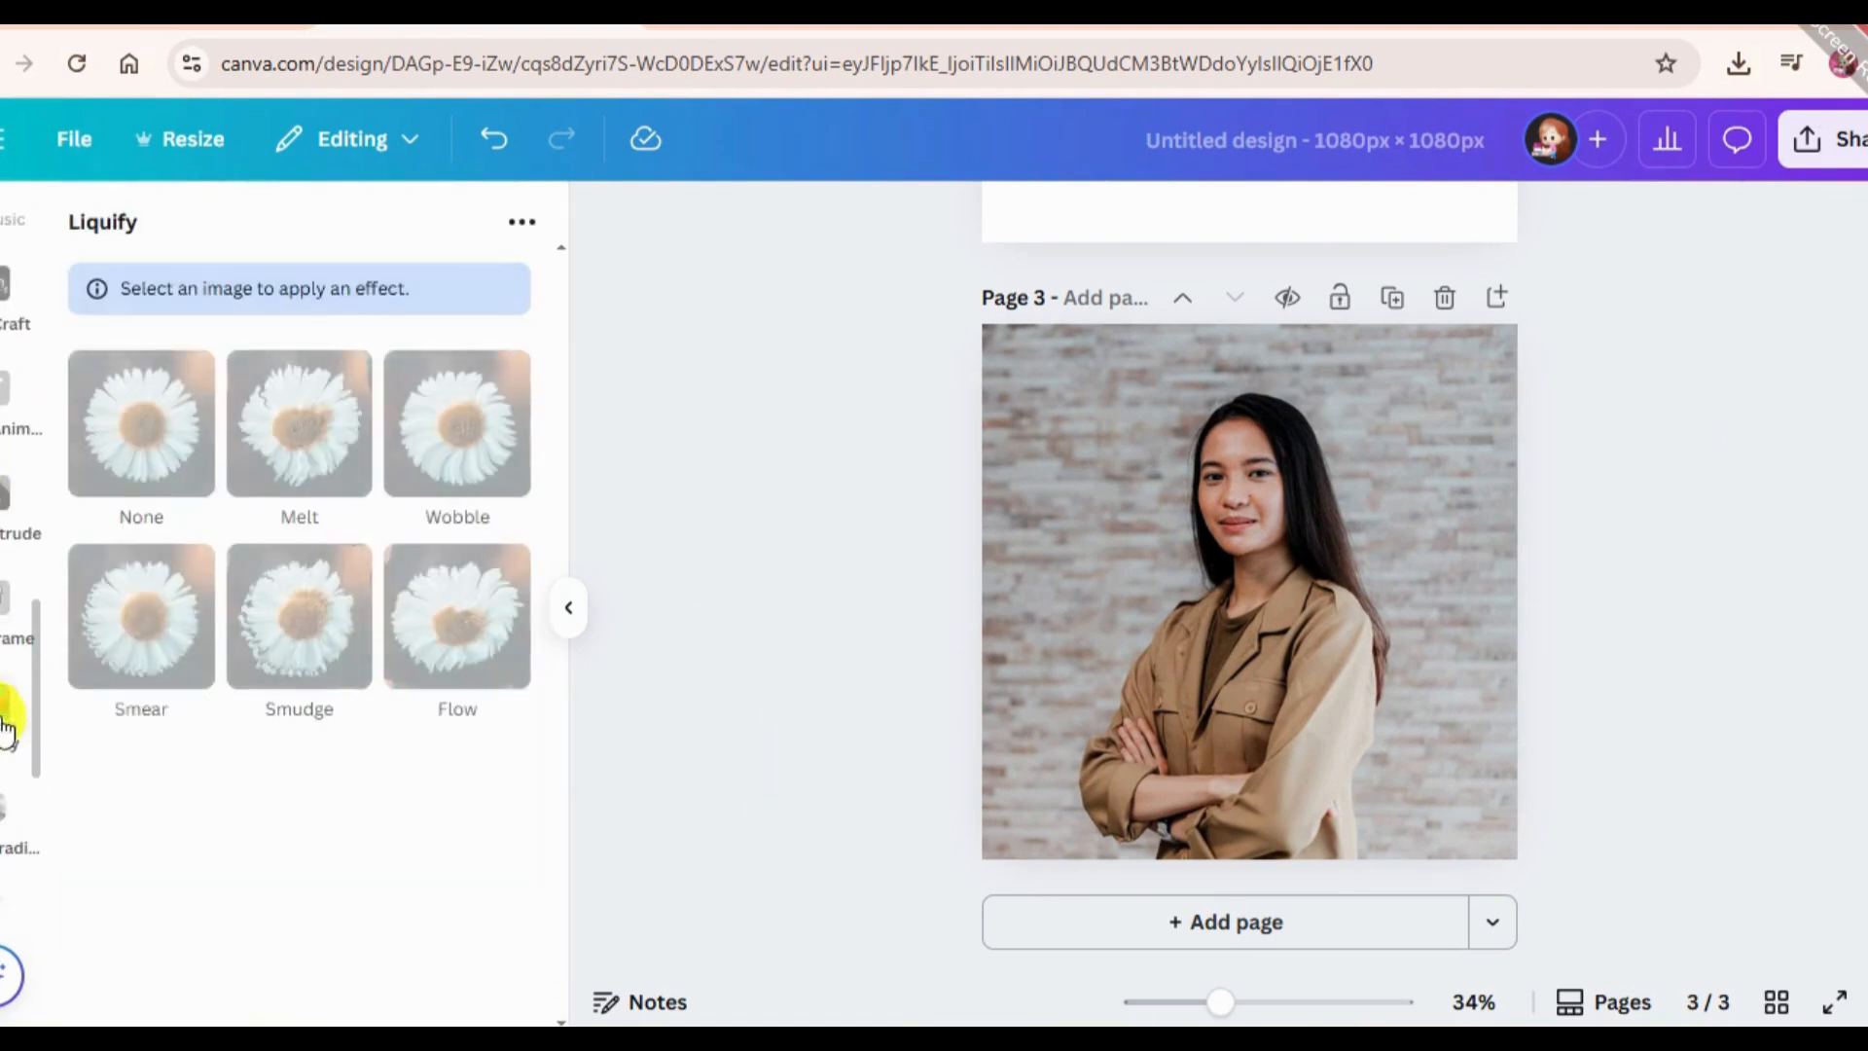
click(1283, 529)
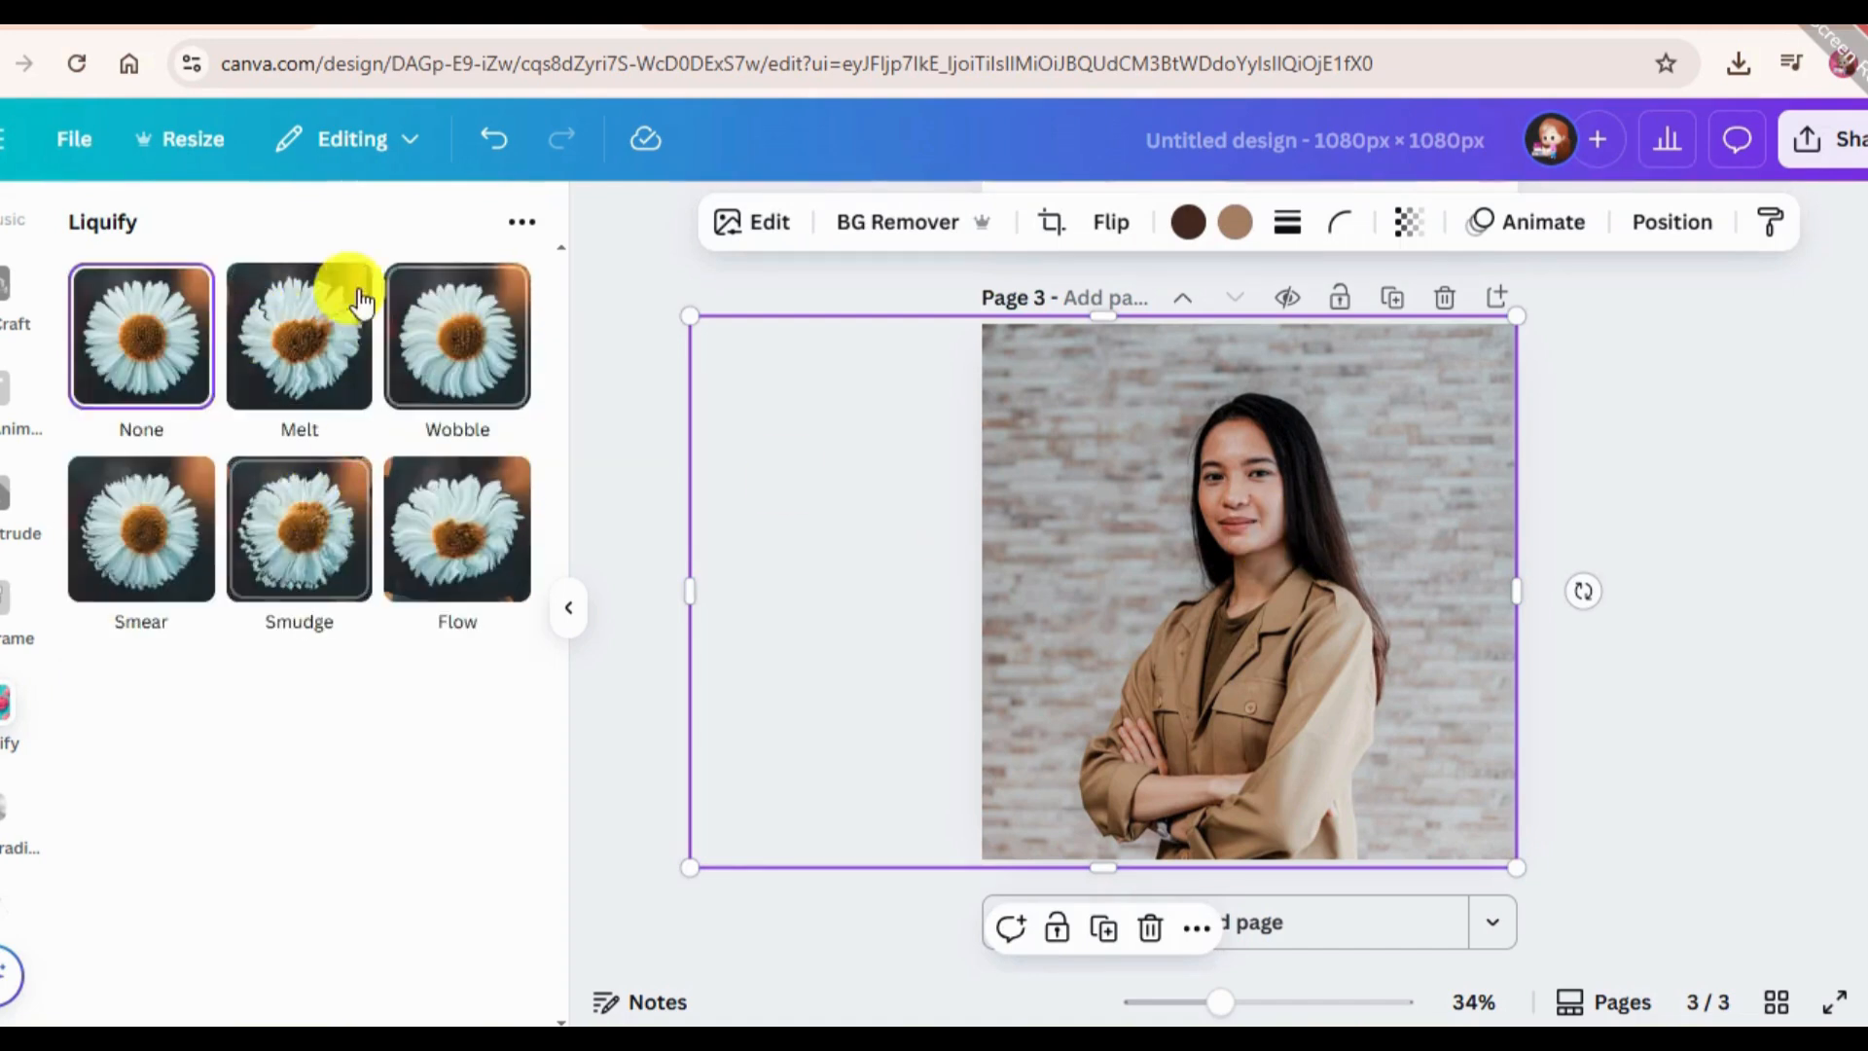
click(1624, 312)
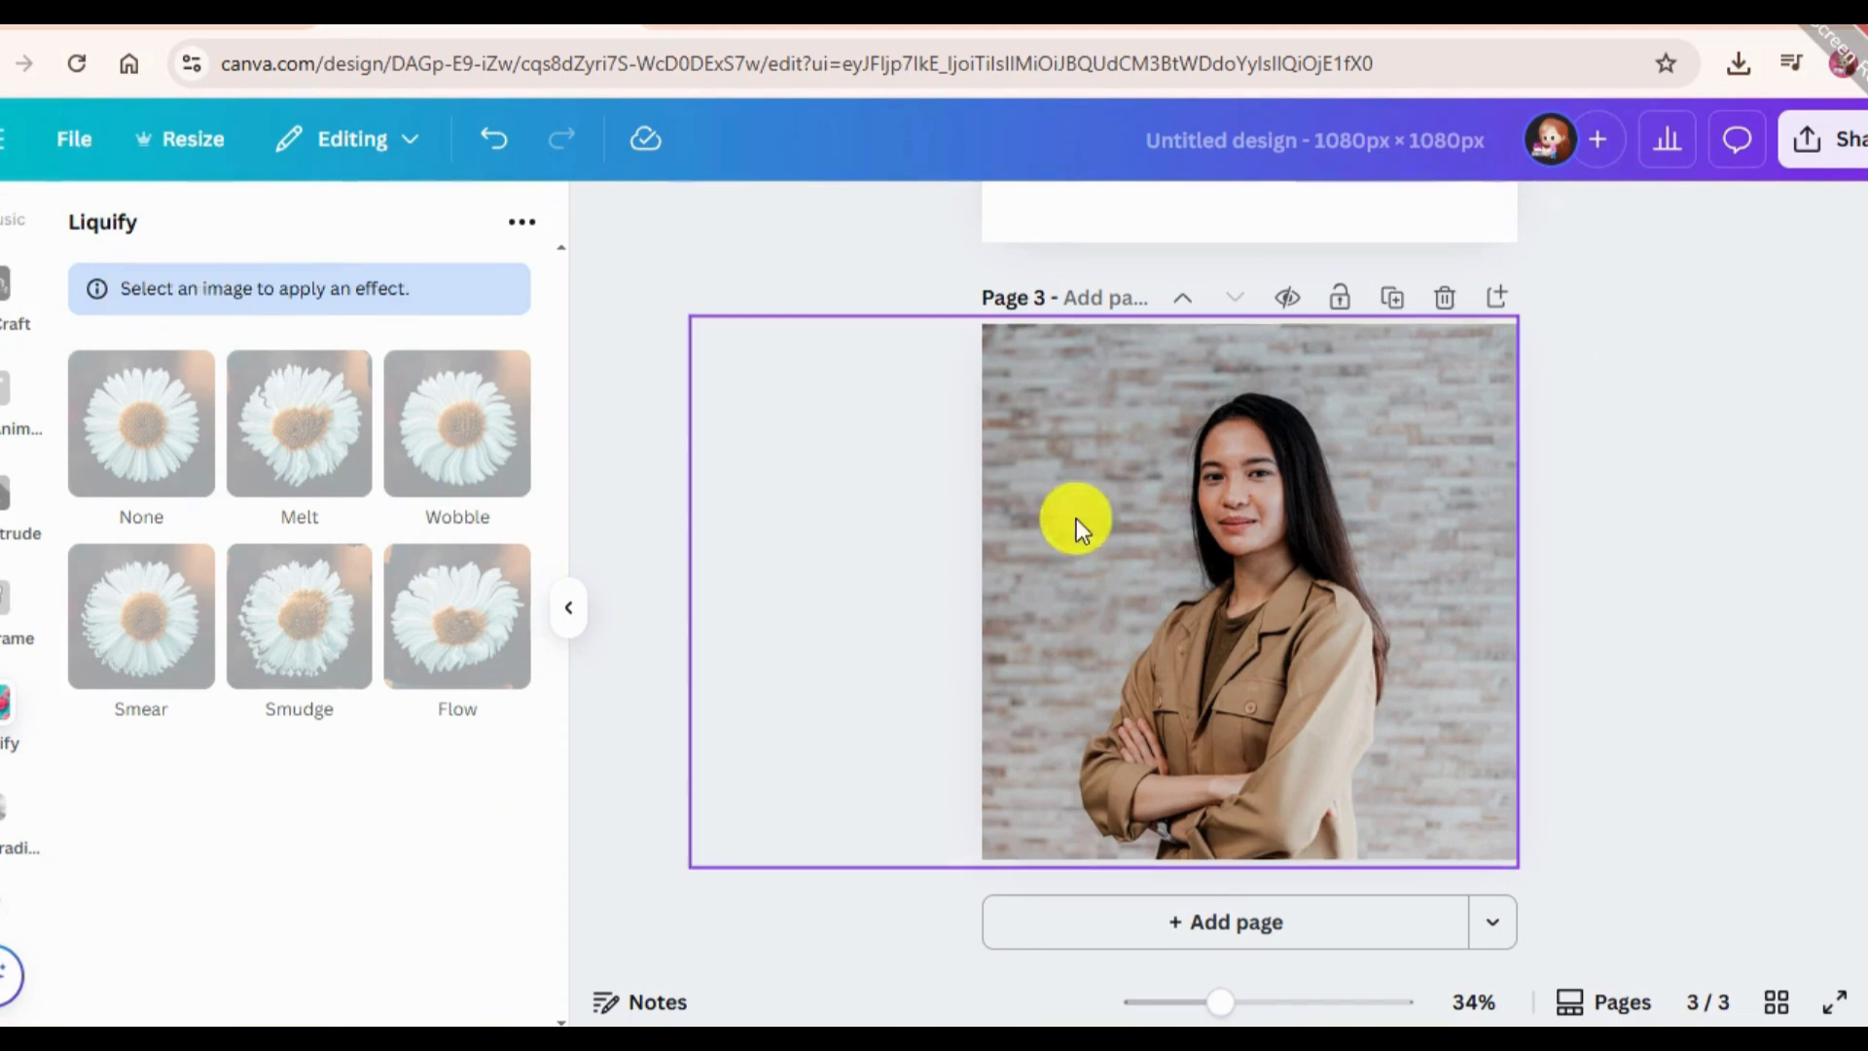
click(1122, 541)
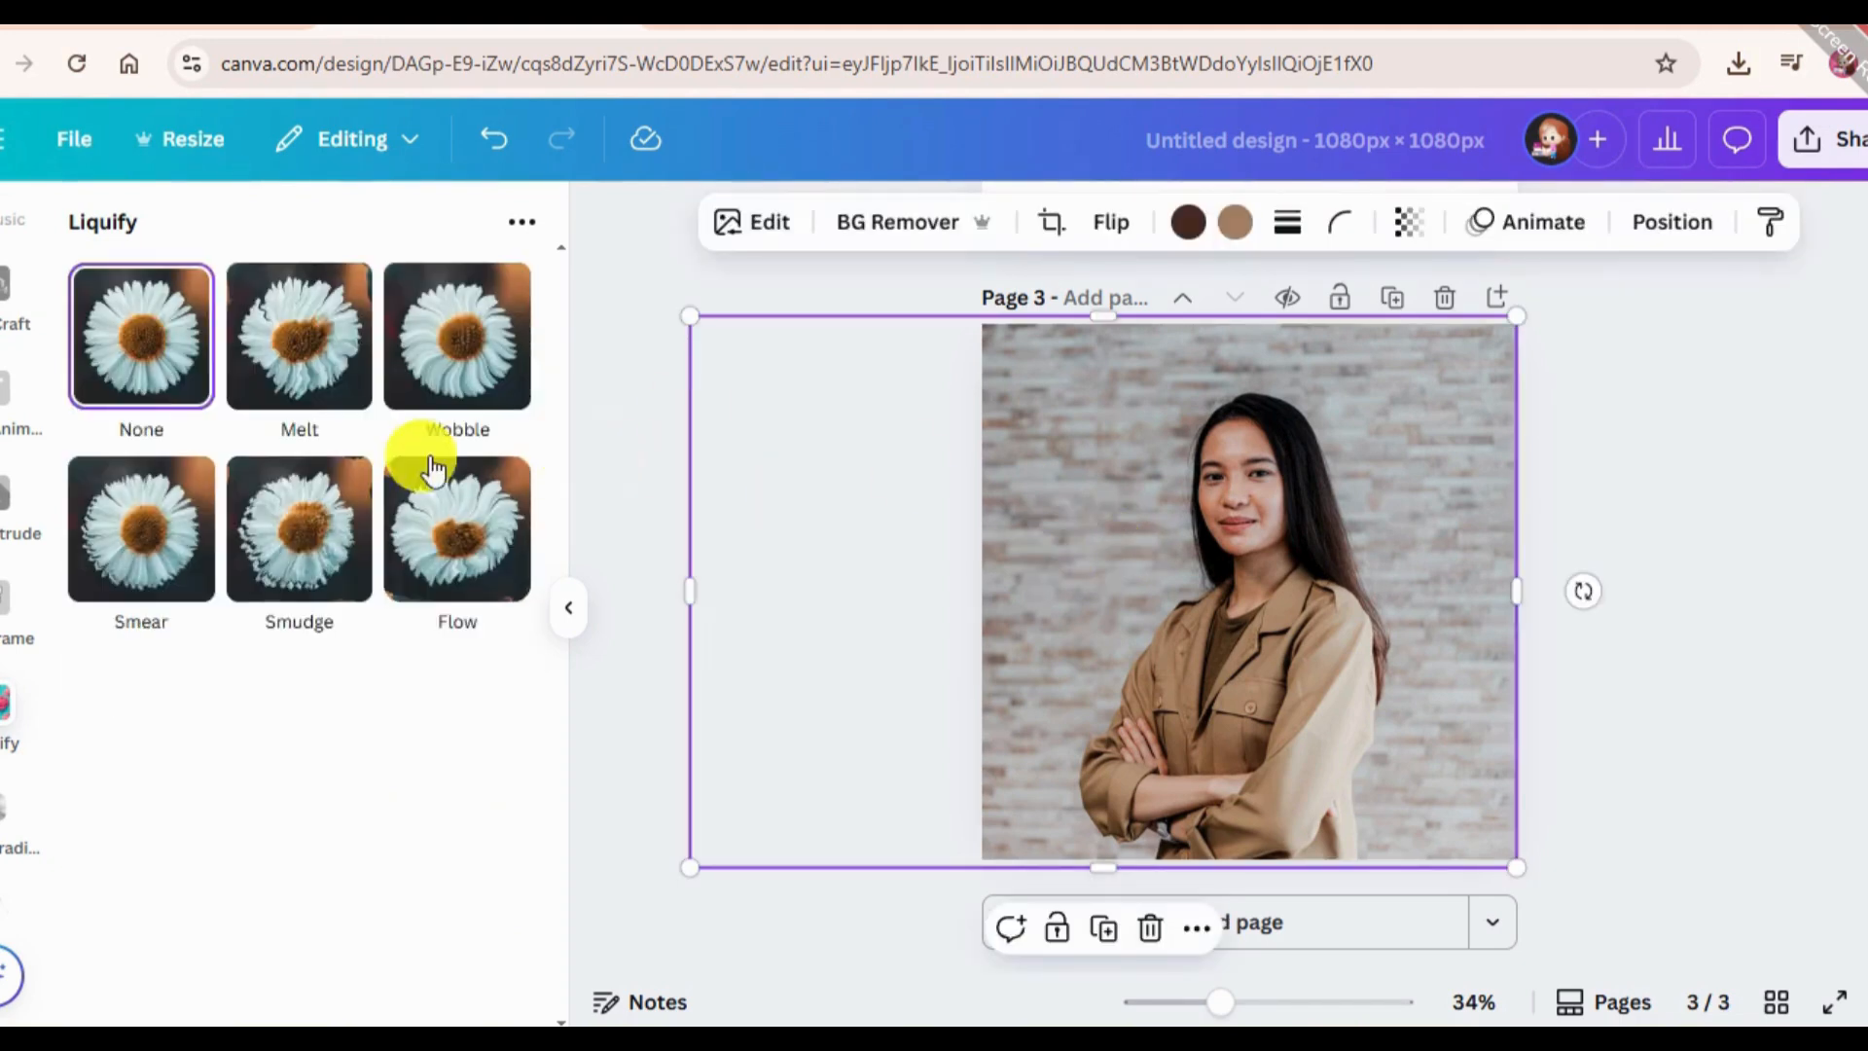
Try the Melt, Wobble, Flow, Smudge and Smear effects on the portrait photo, then discard them.
click(336, 355)
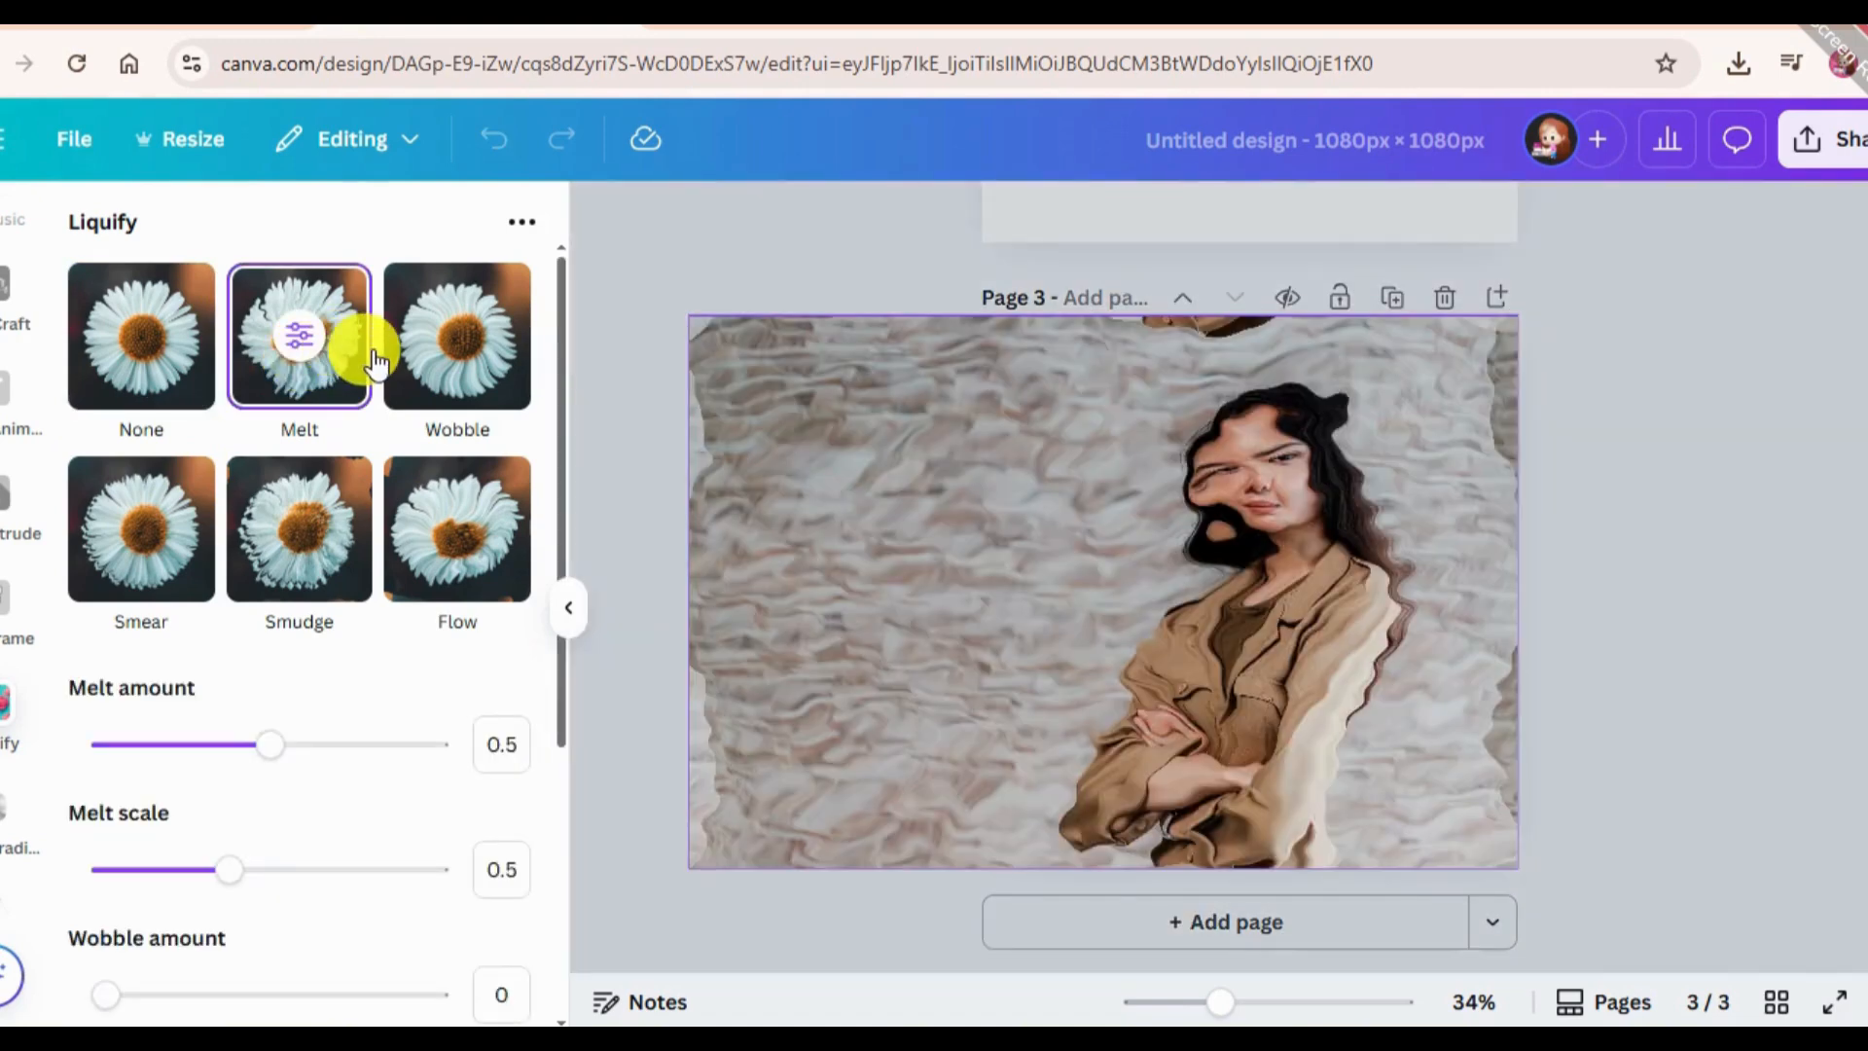
click(444, 358)
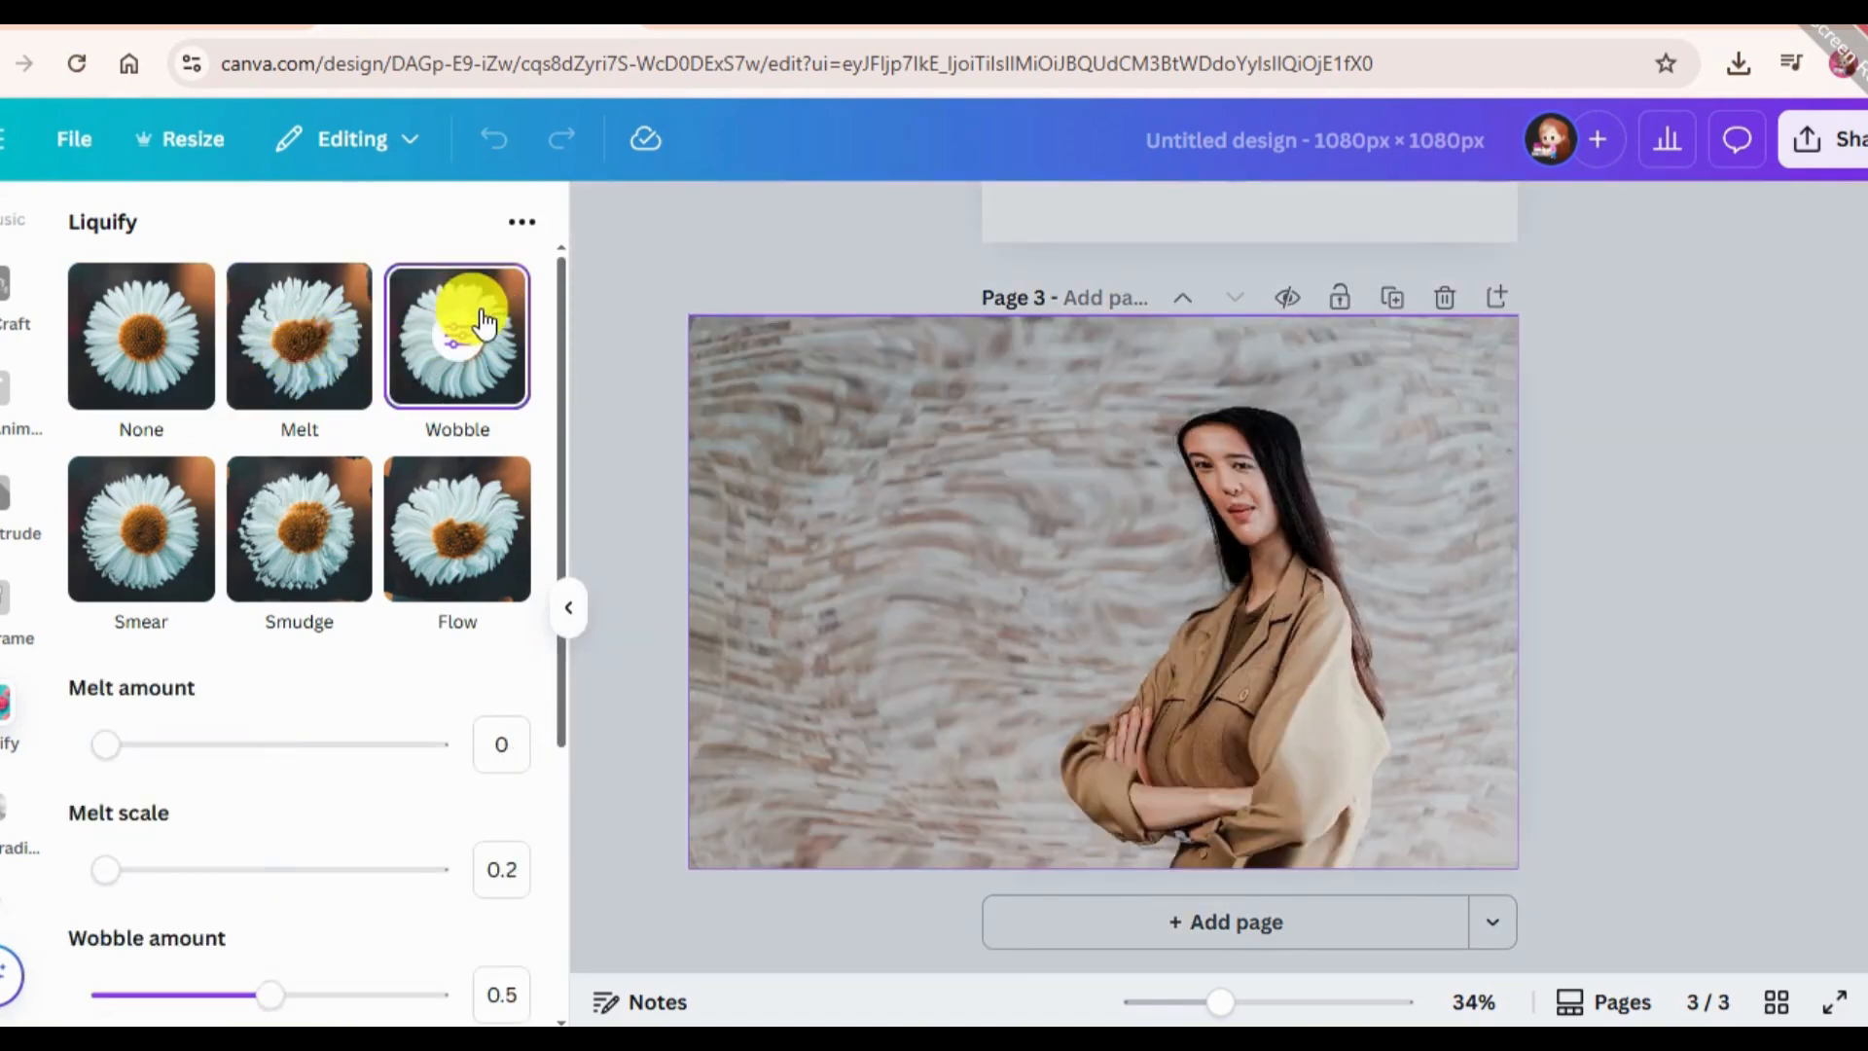
click(475, 534)
click(348, 550)
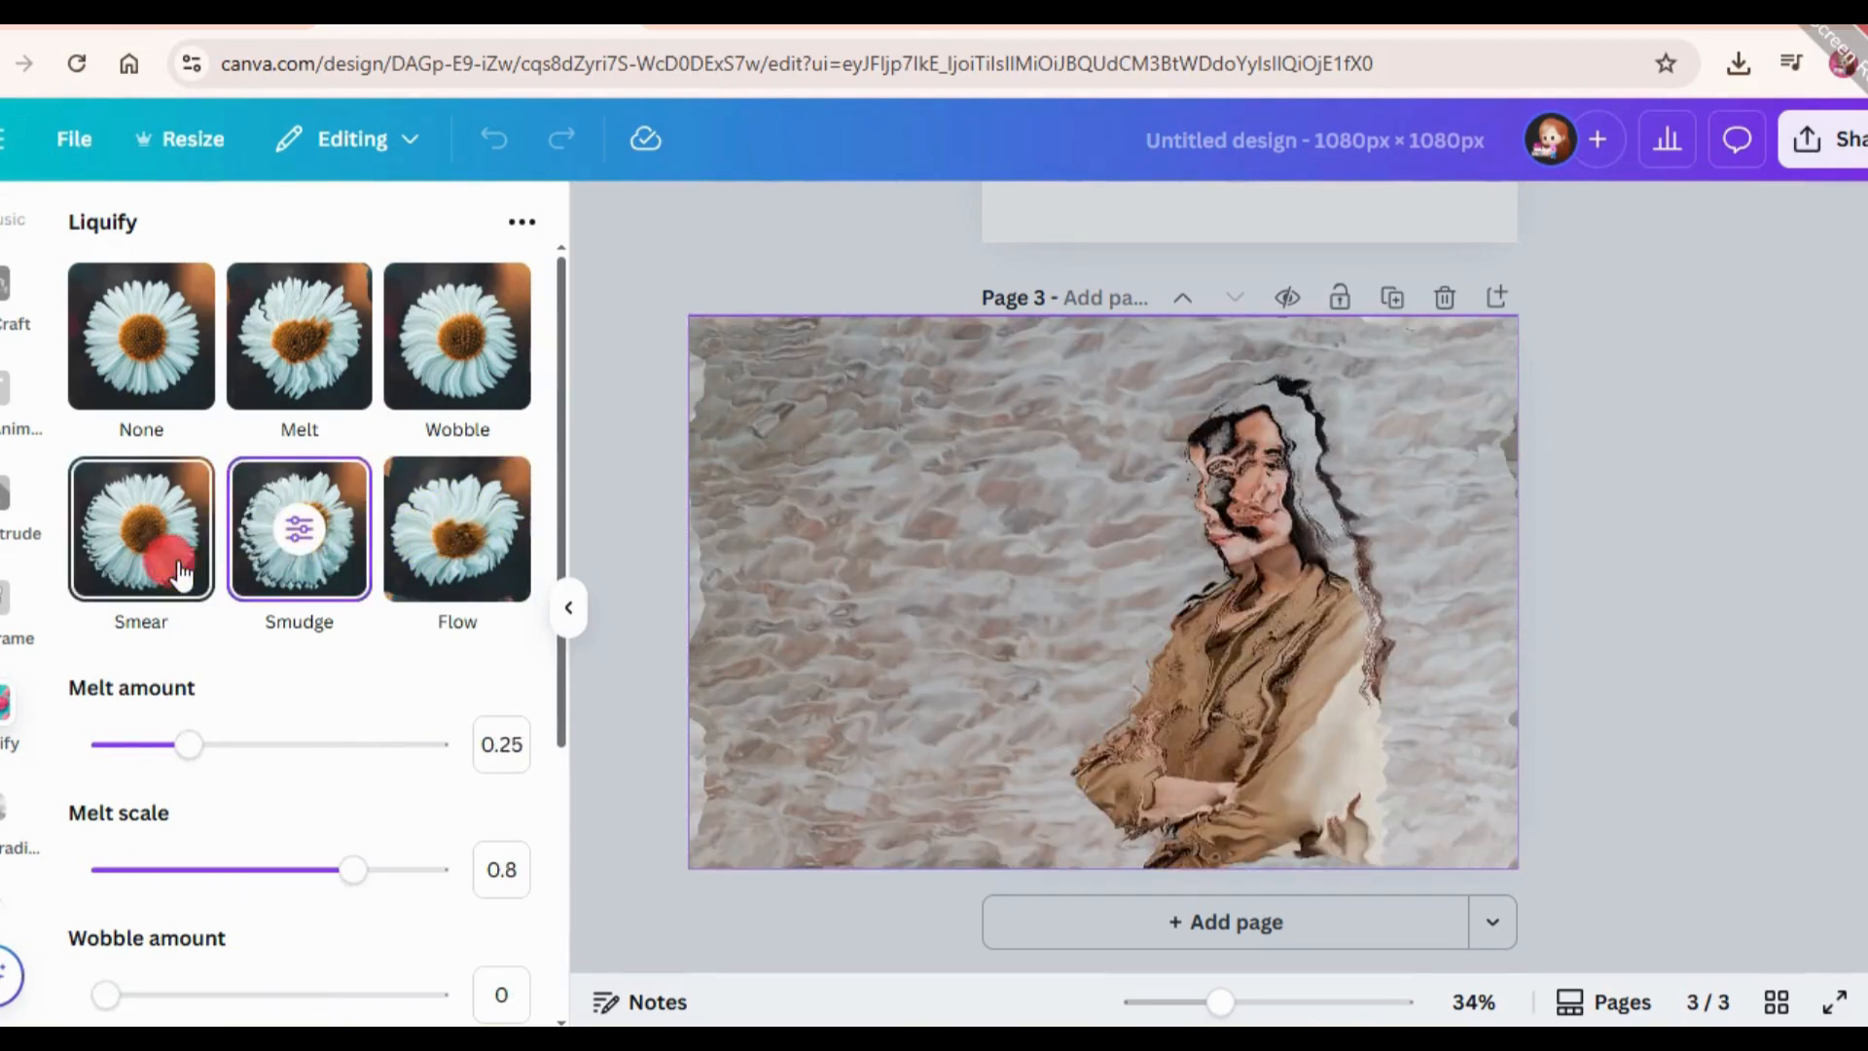
click(181, 575)
click(526, 309)
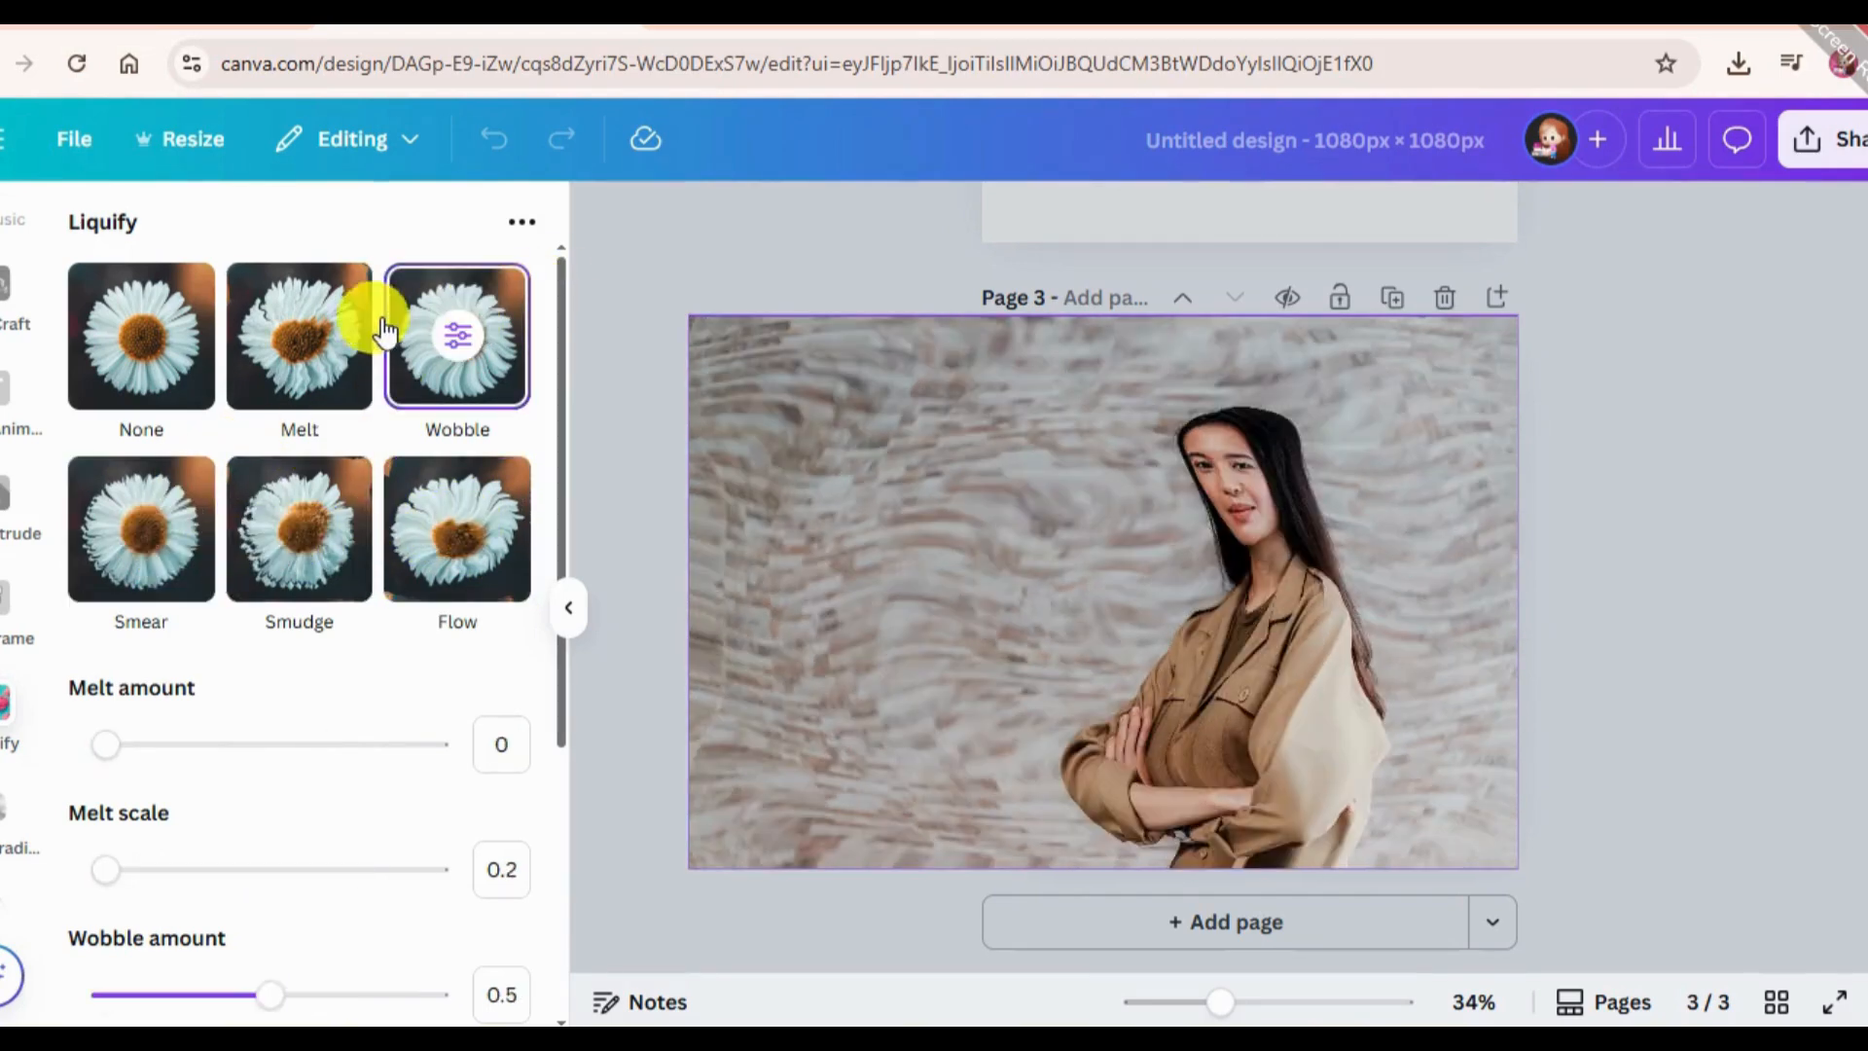
click(312, 314)
click(423, 350)
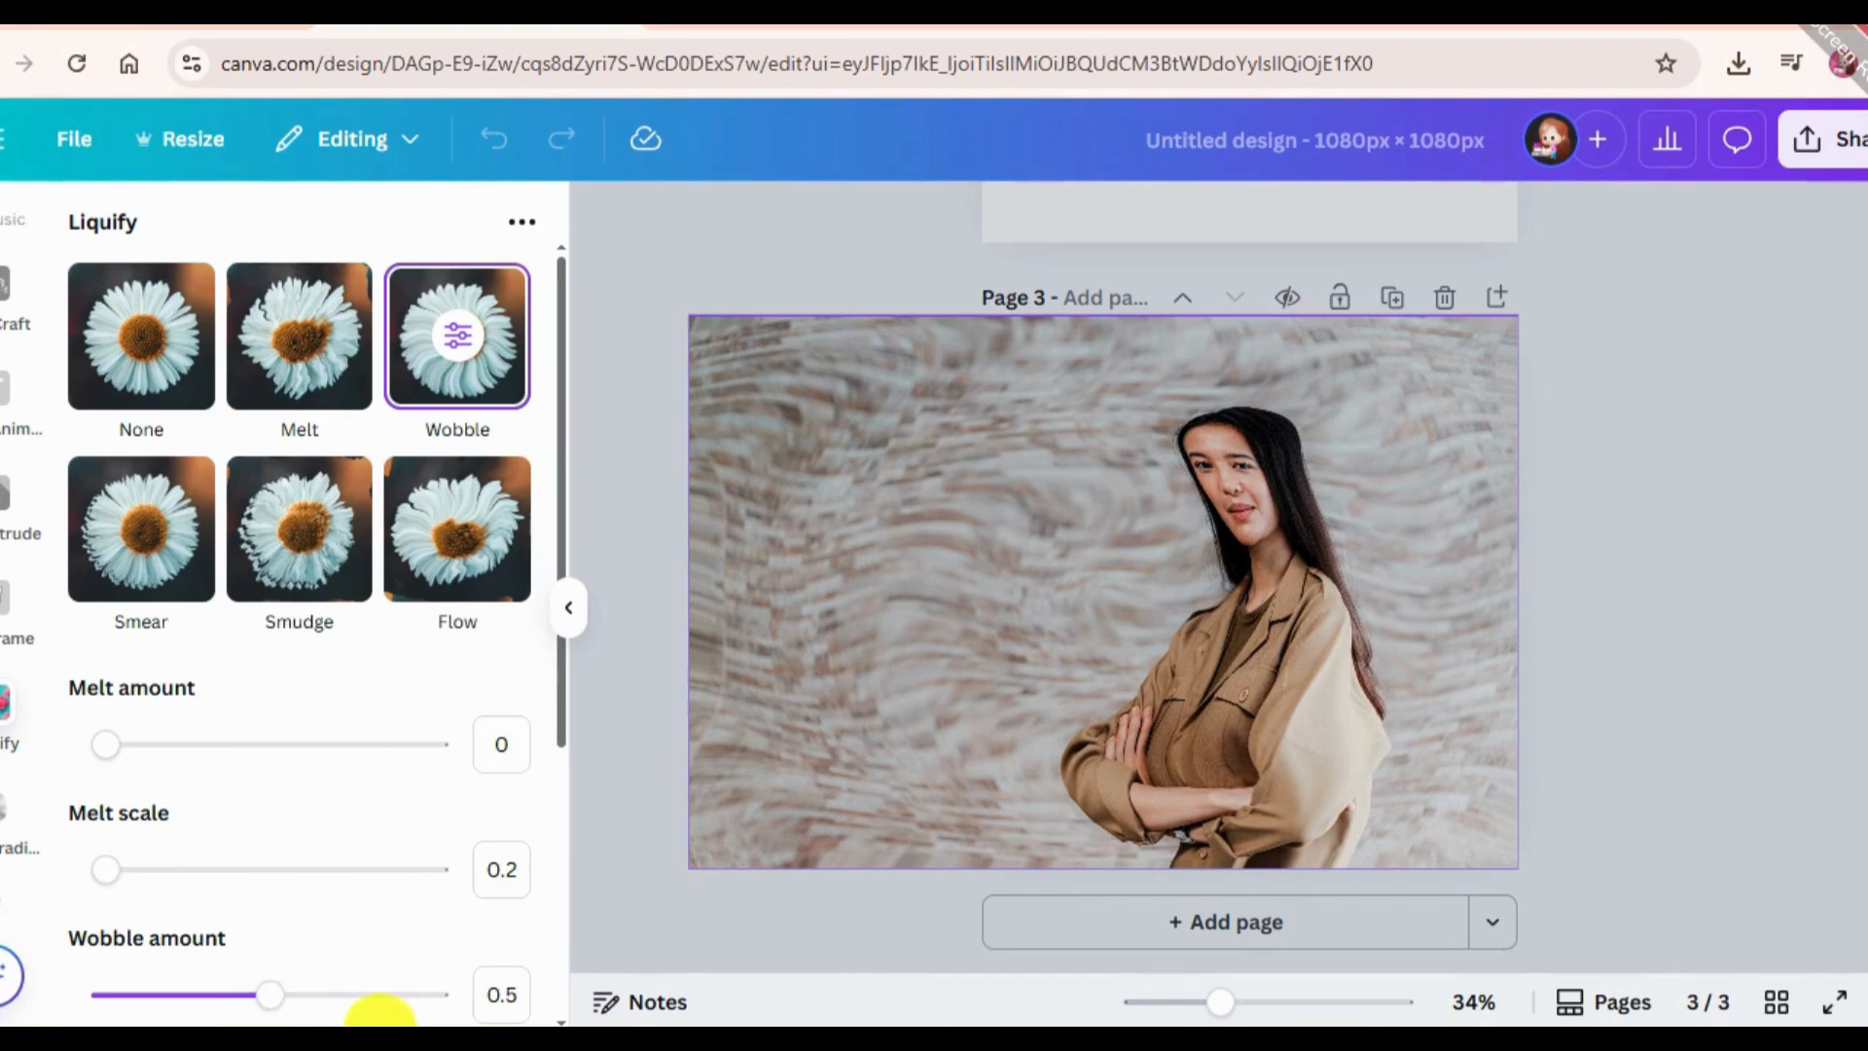
click(681, 671)
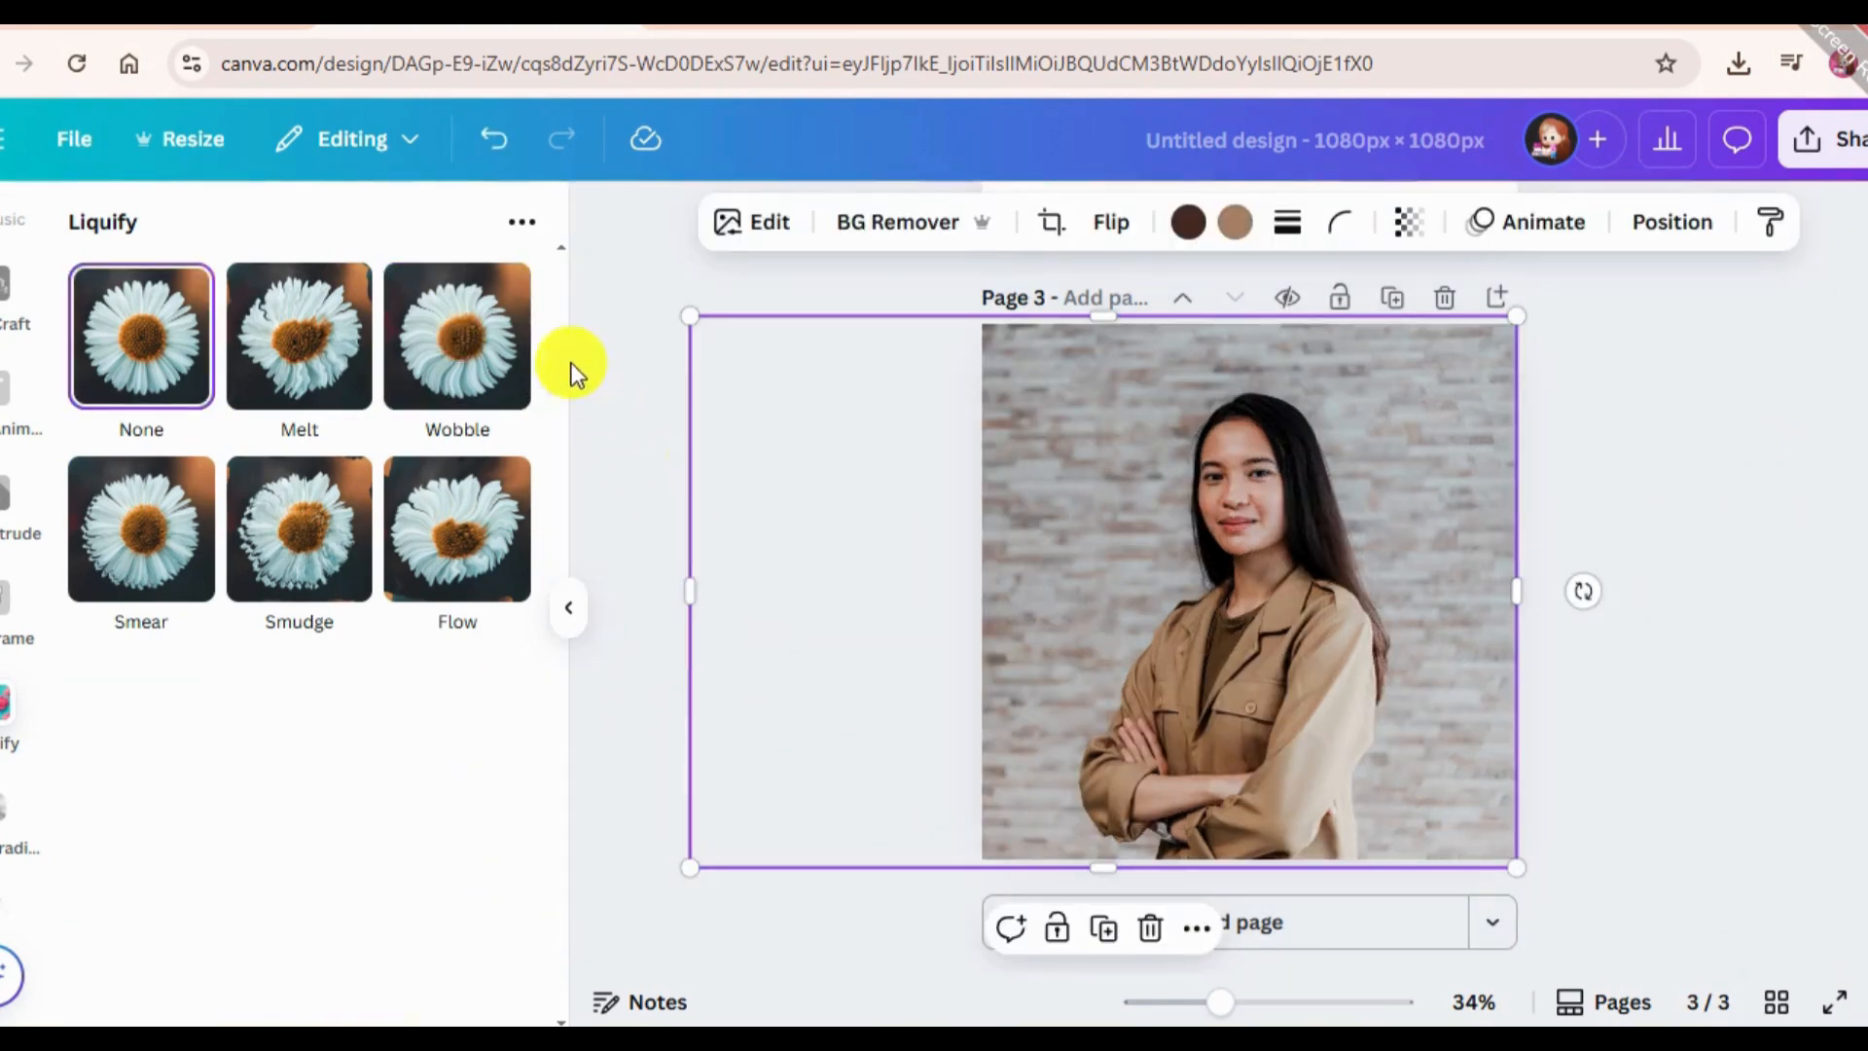
Apply the Liquify Wobble effect to the portrait photo with its preset amounts and save it.
click(506, 351)
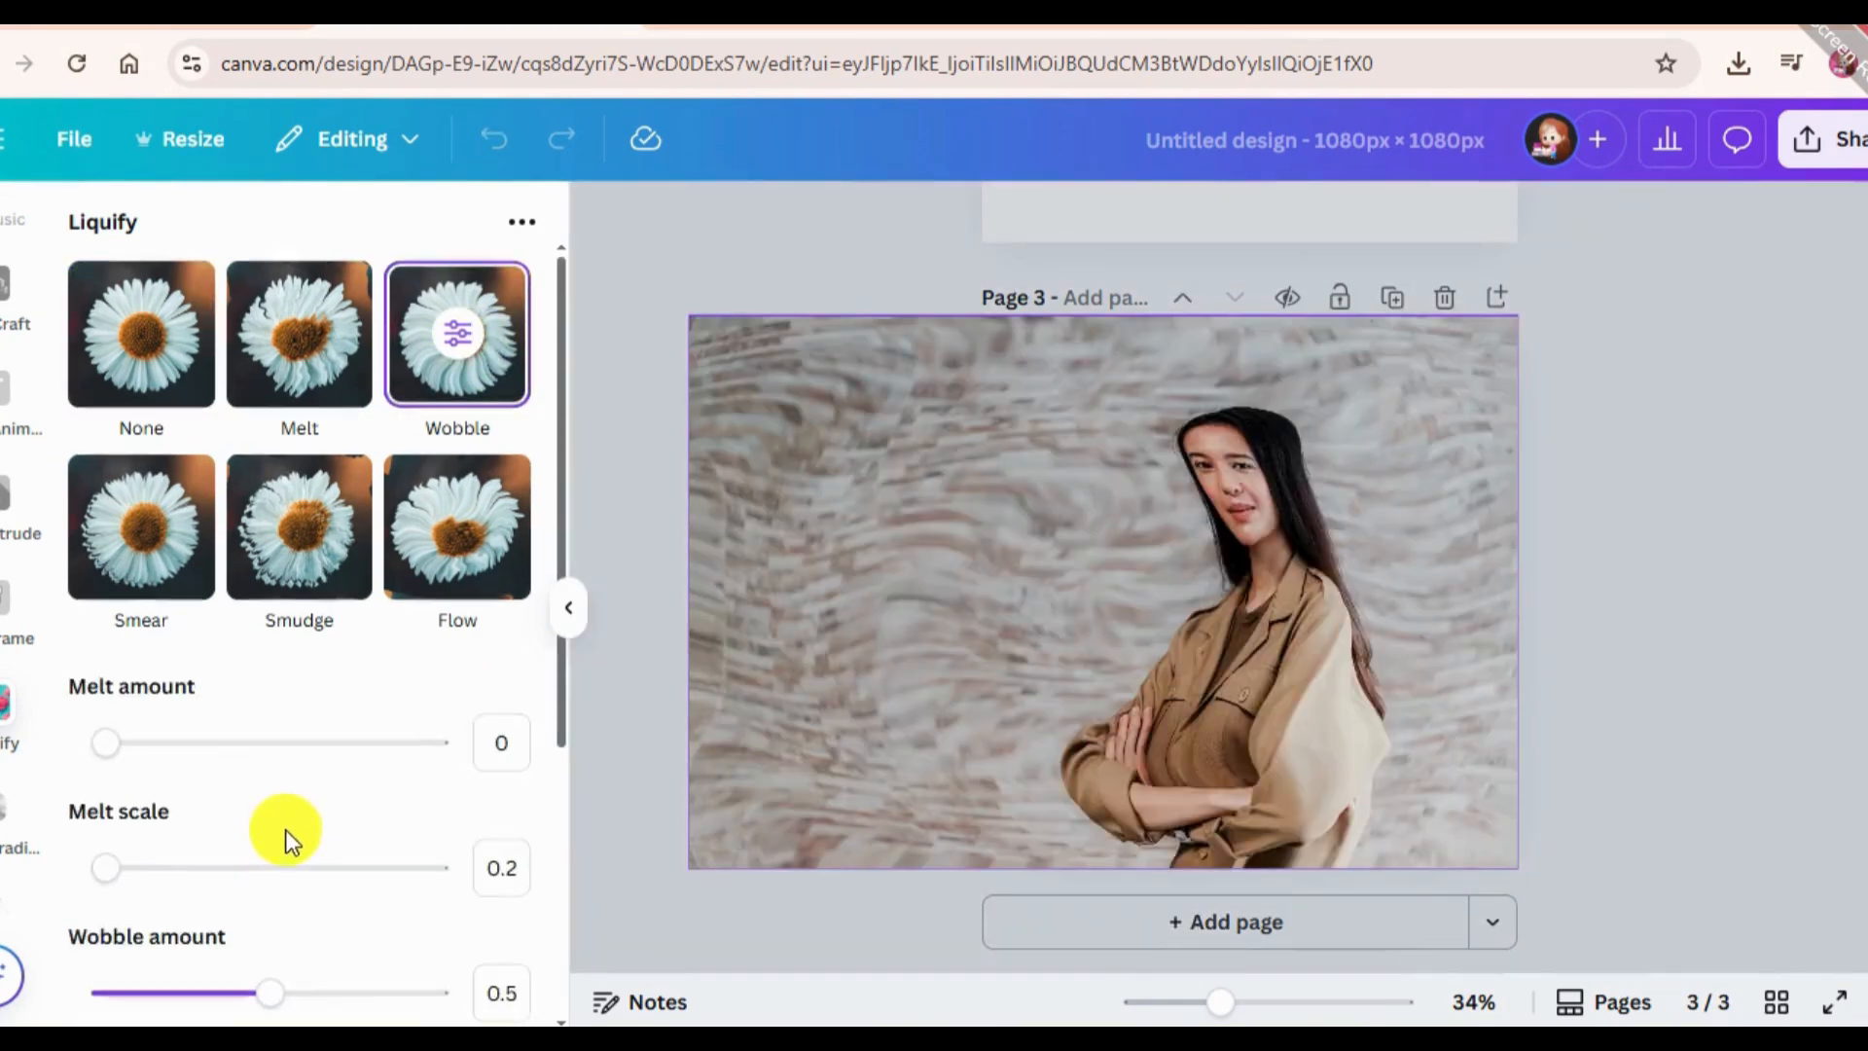
scroll(284, 829, down, 5)
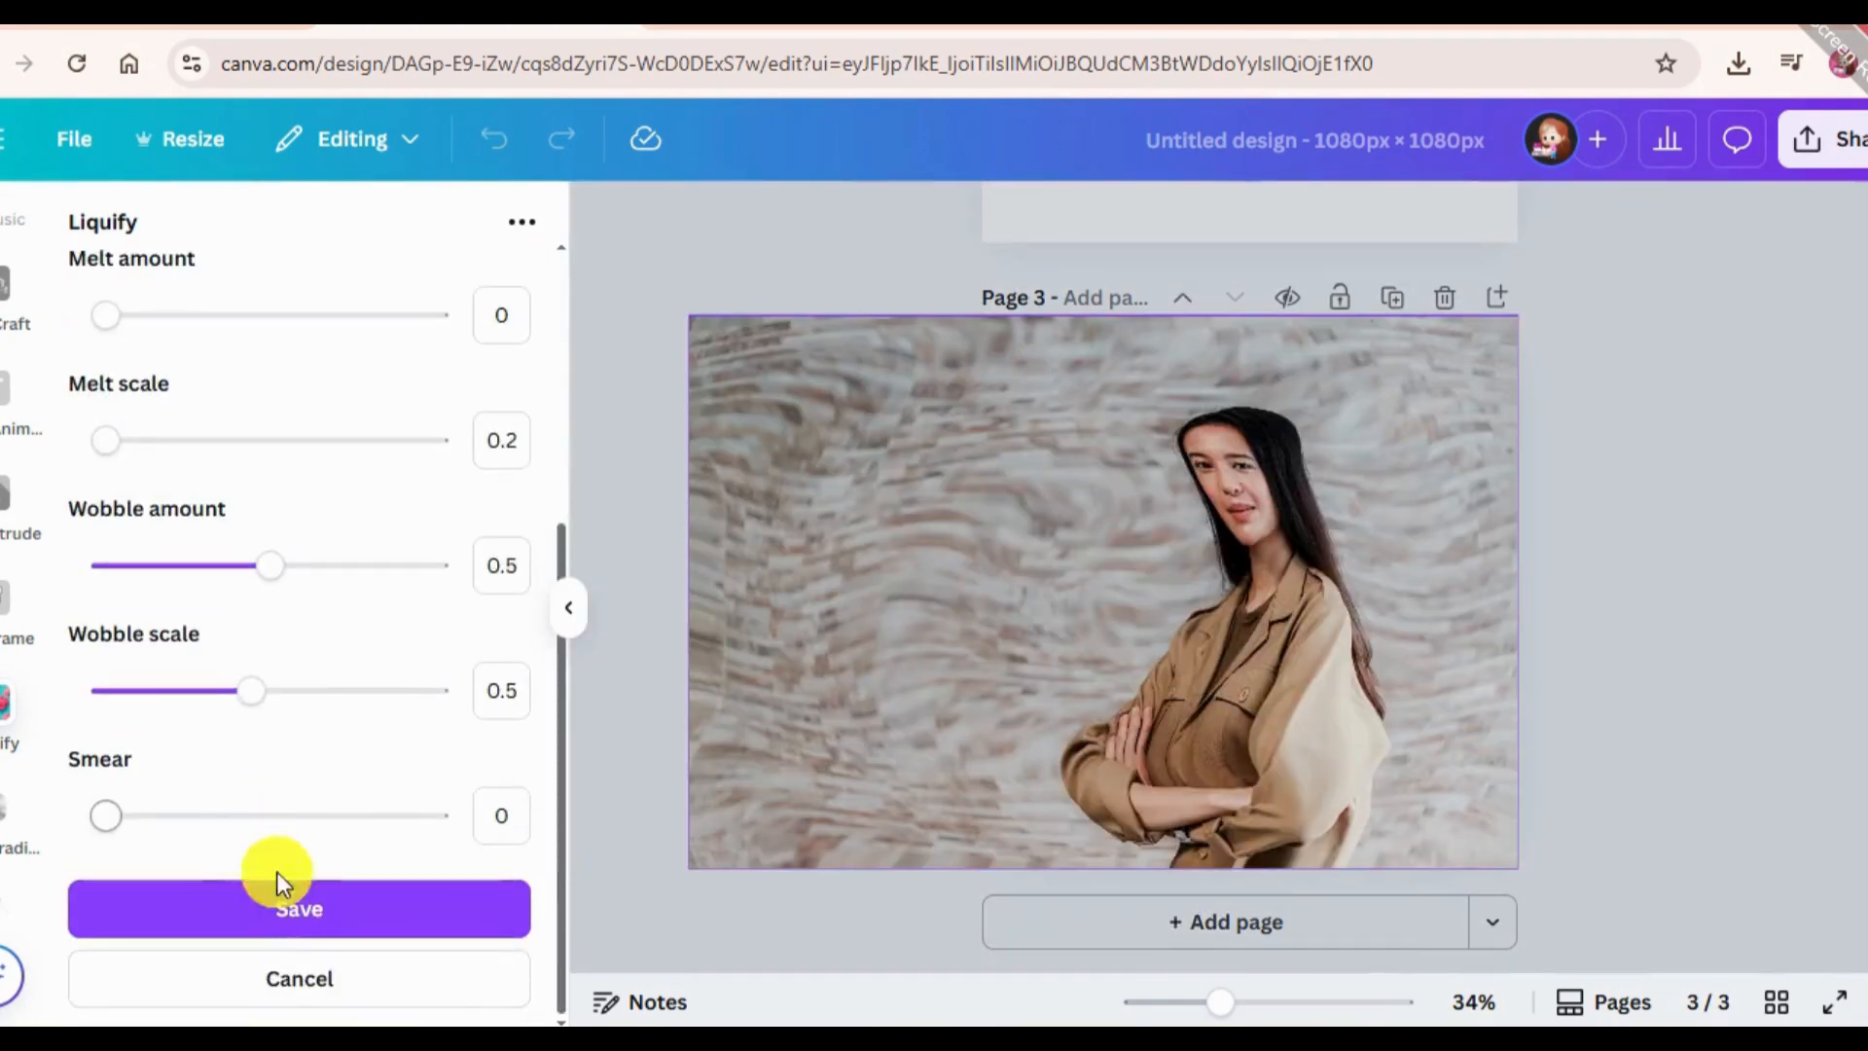
click(1707, 564)
click(1695, 566)
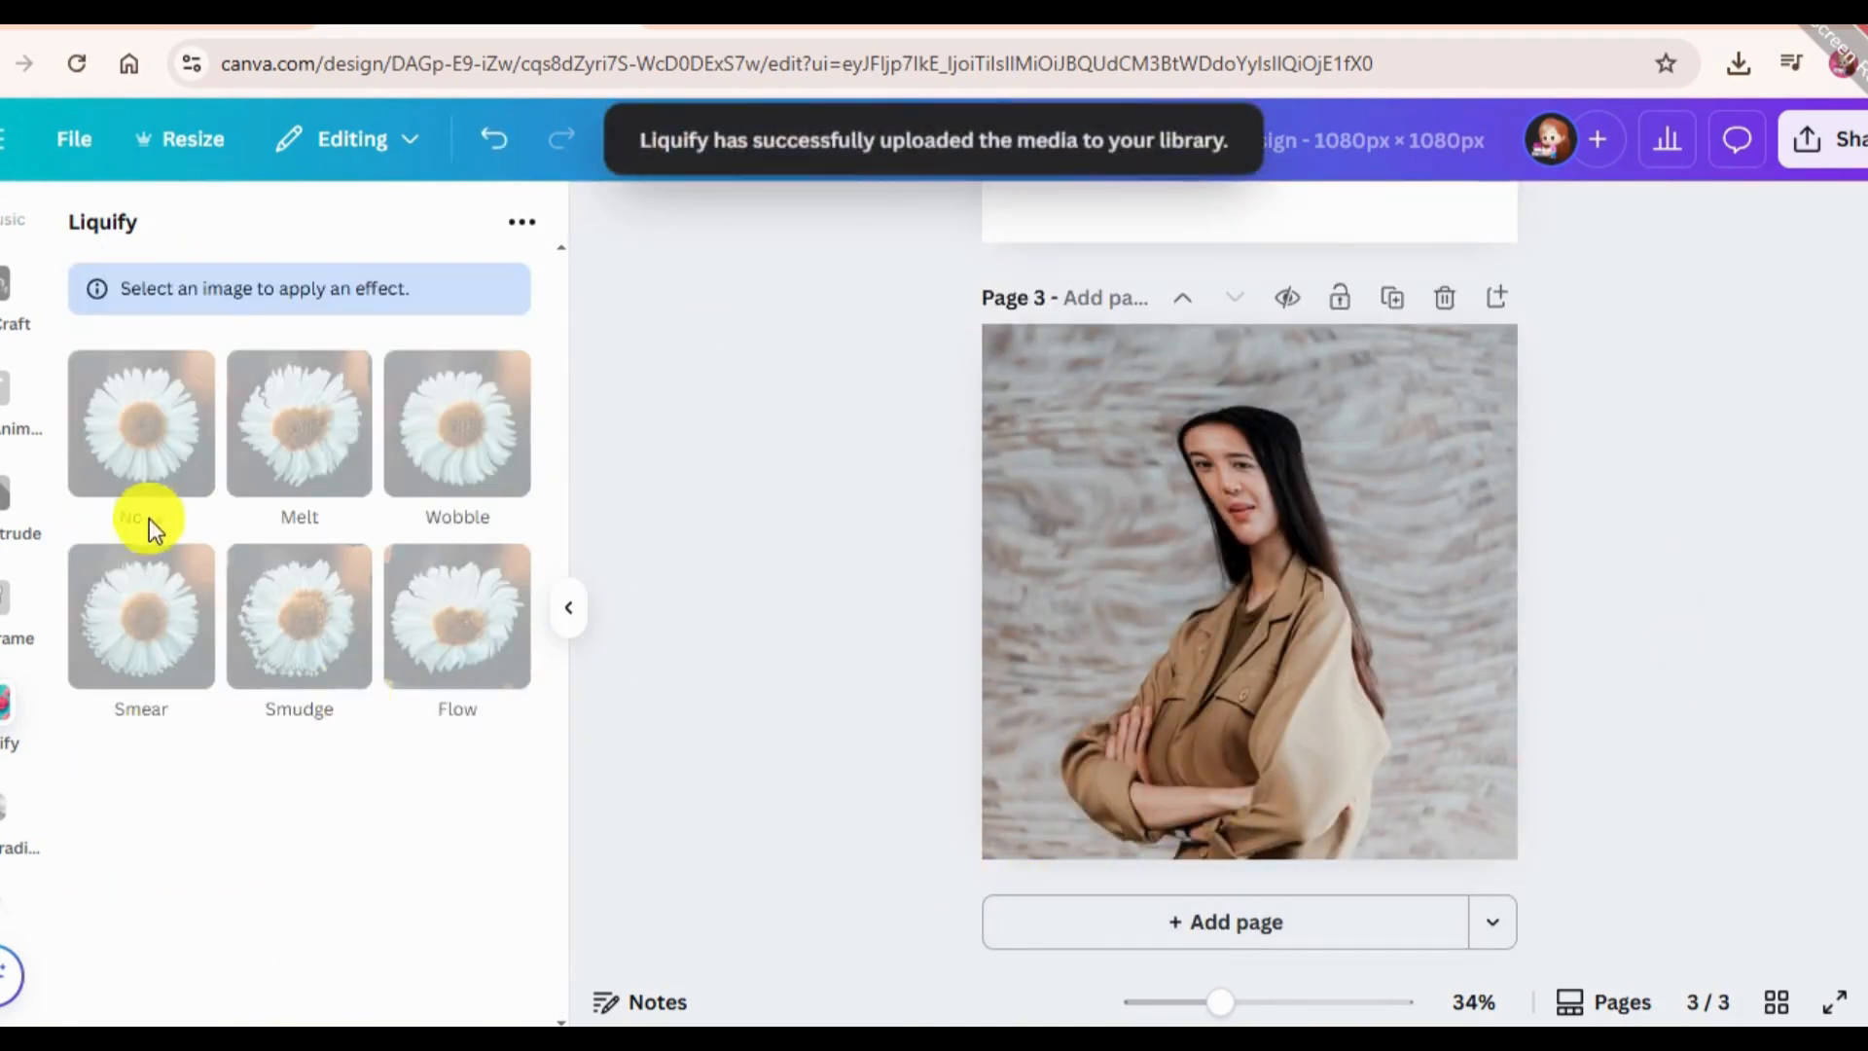
Add a blank fourth page, then find and open the Mesh Gradient app.
click(1130, 954)
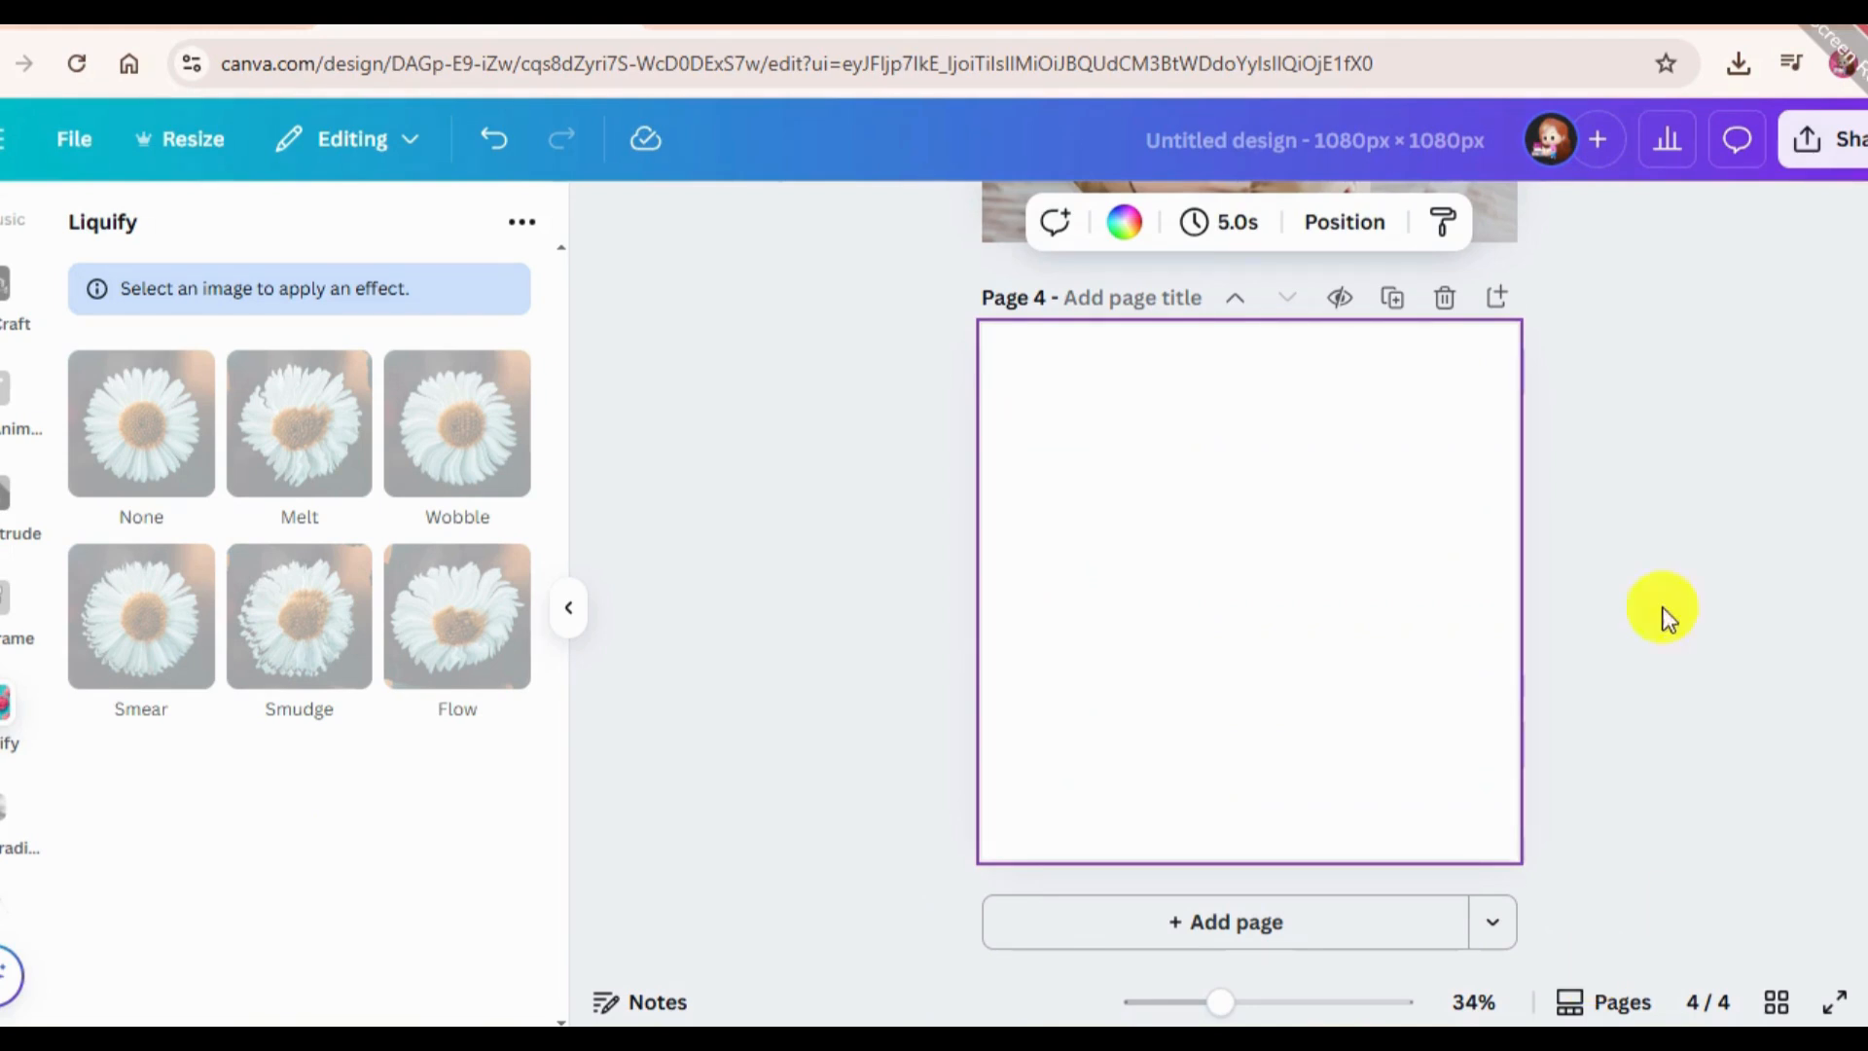
scroll(25, 719, up, 3)
scroll(24, 720, down, 5)
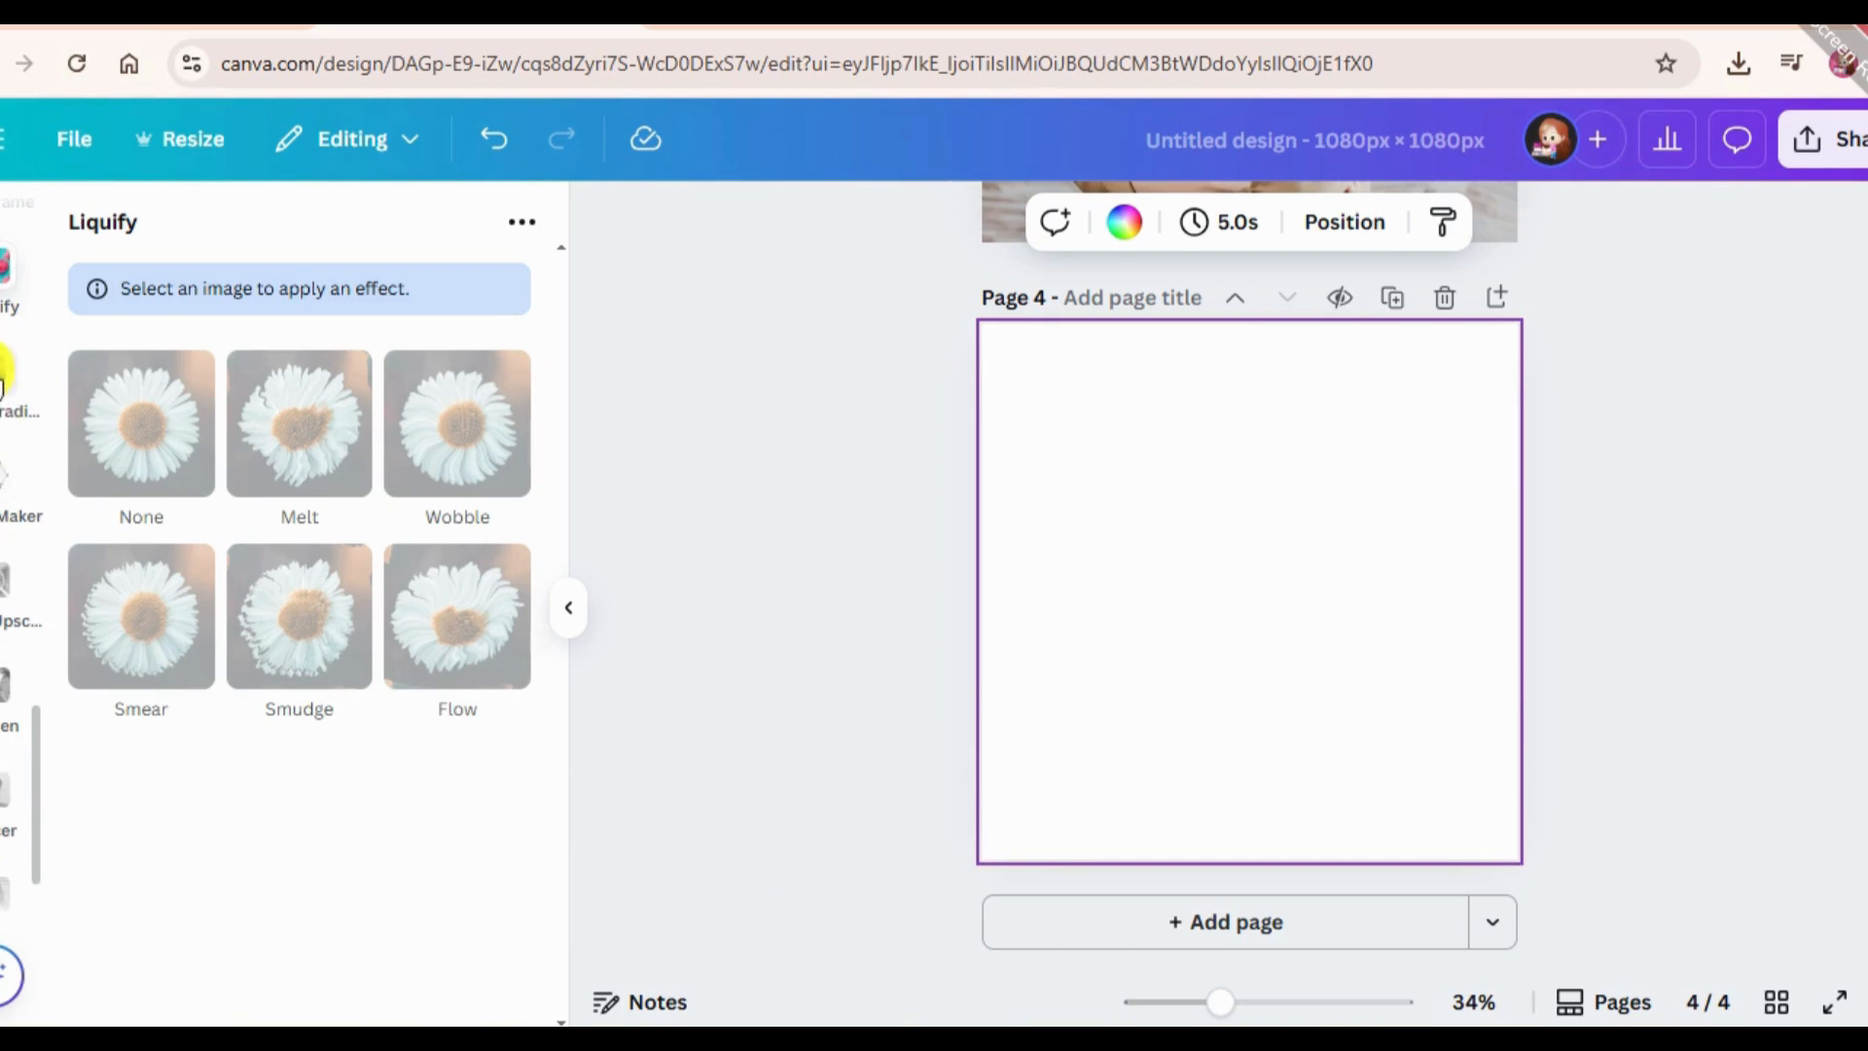
scroll(2, 381, up, 10)
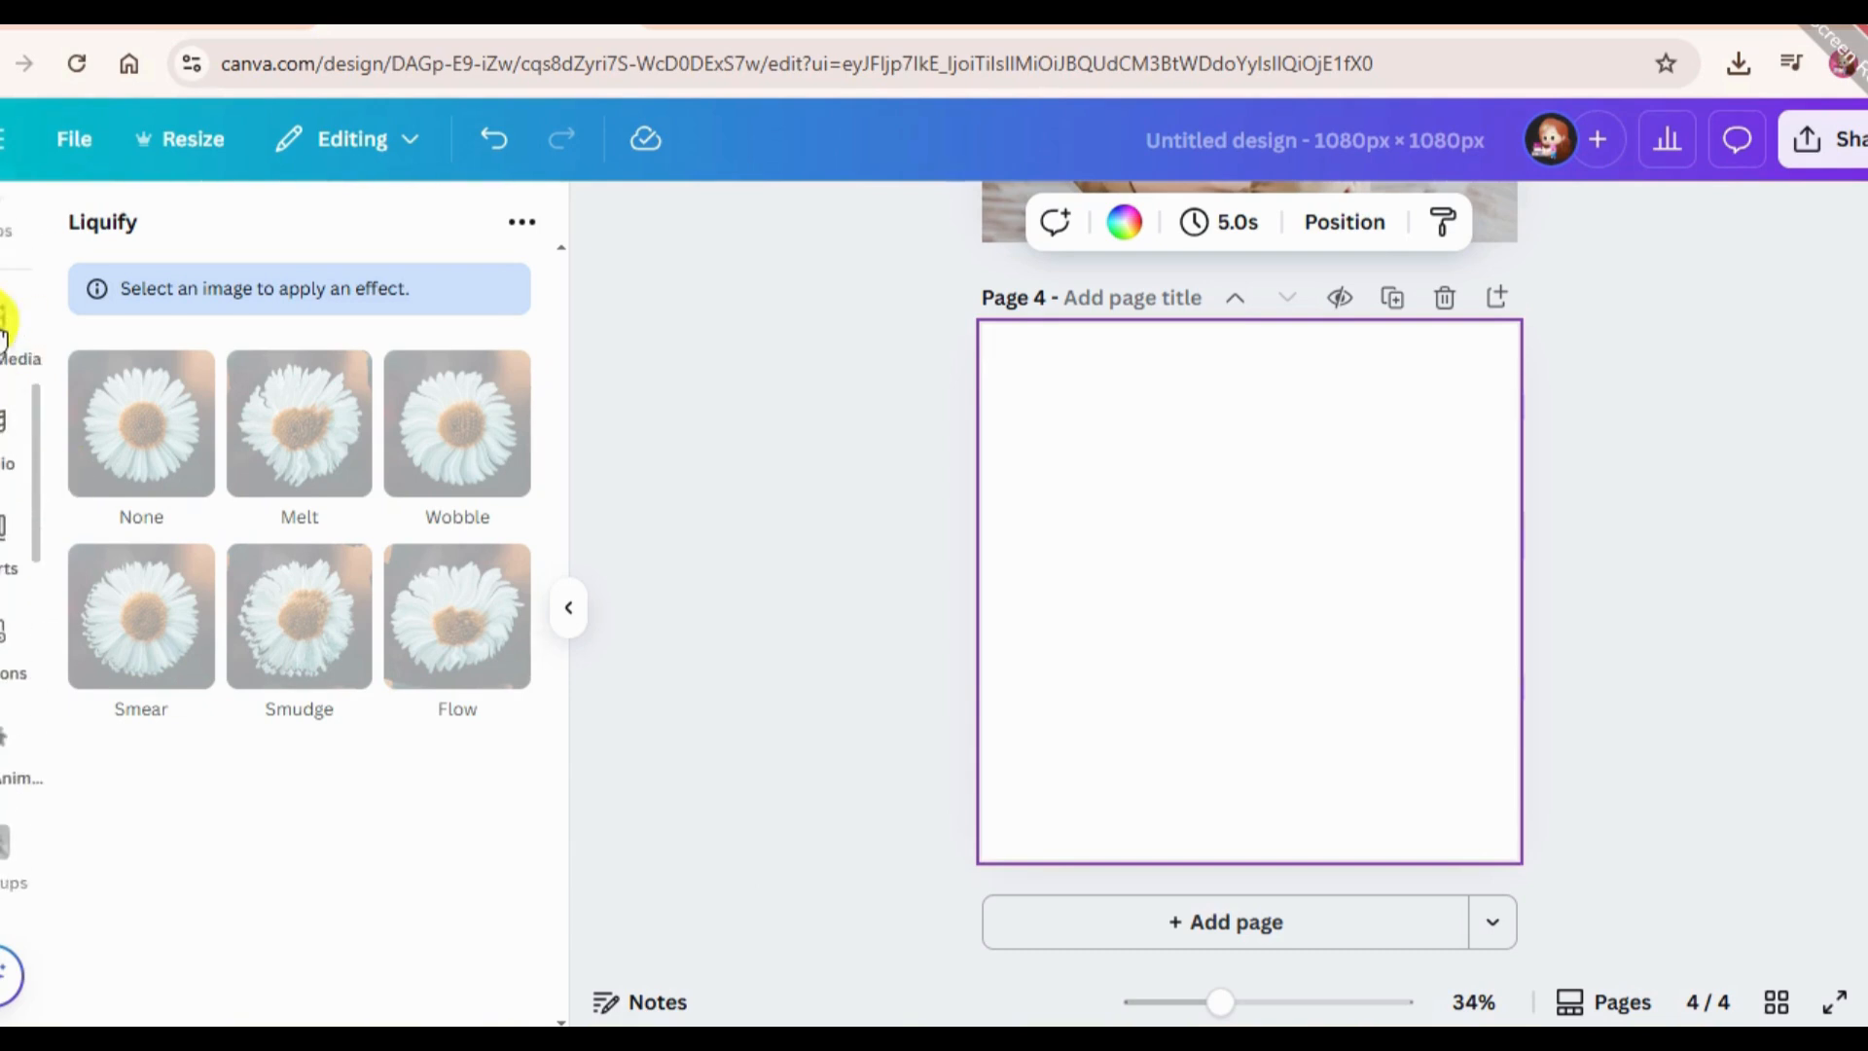
click(4, 244)
drag(317, 232, 2, 238)
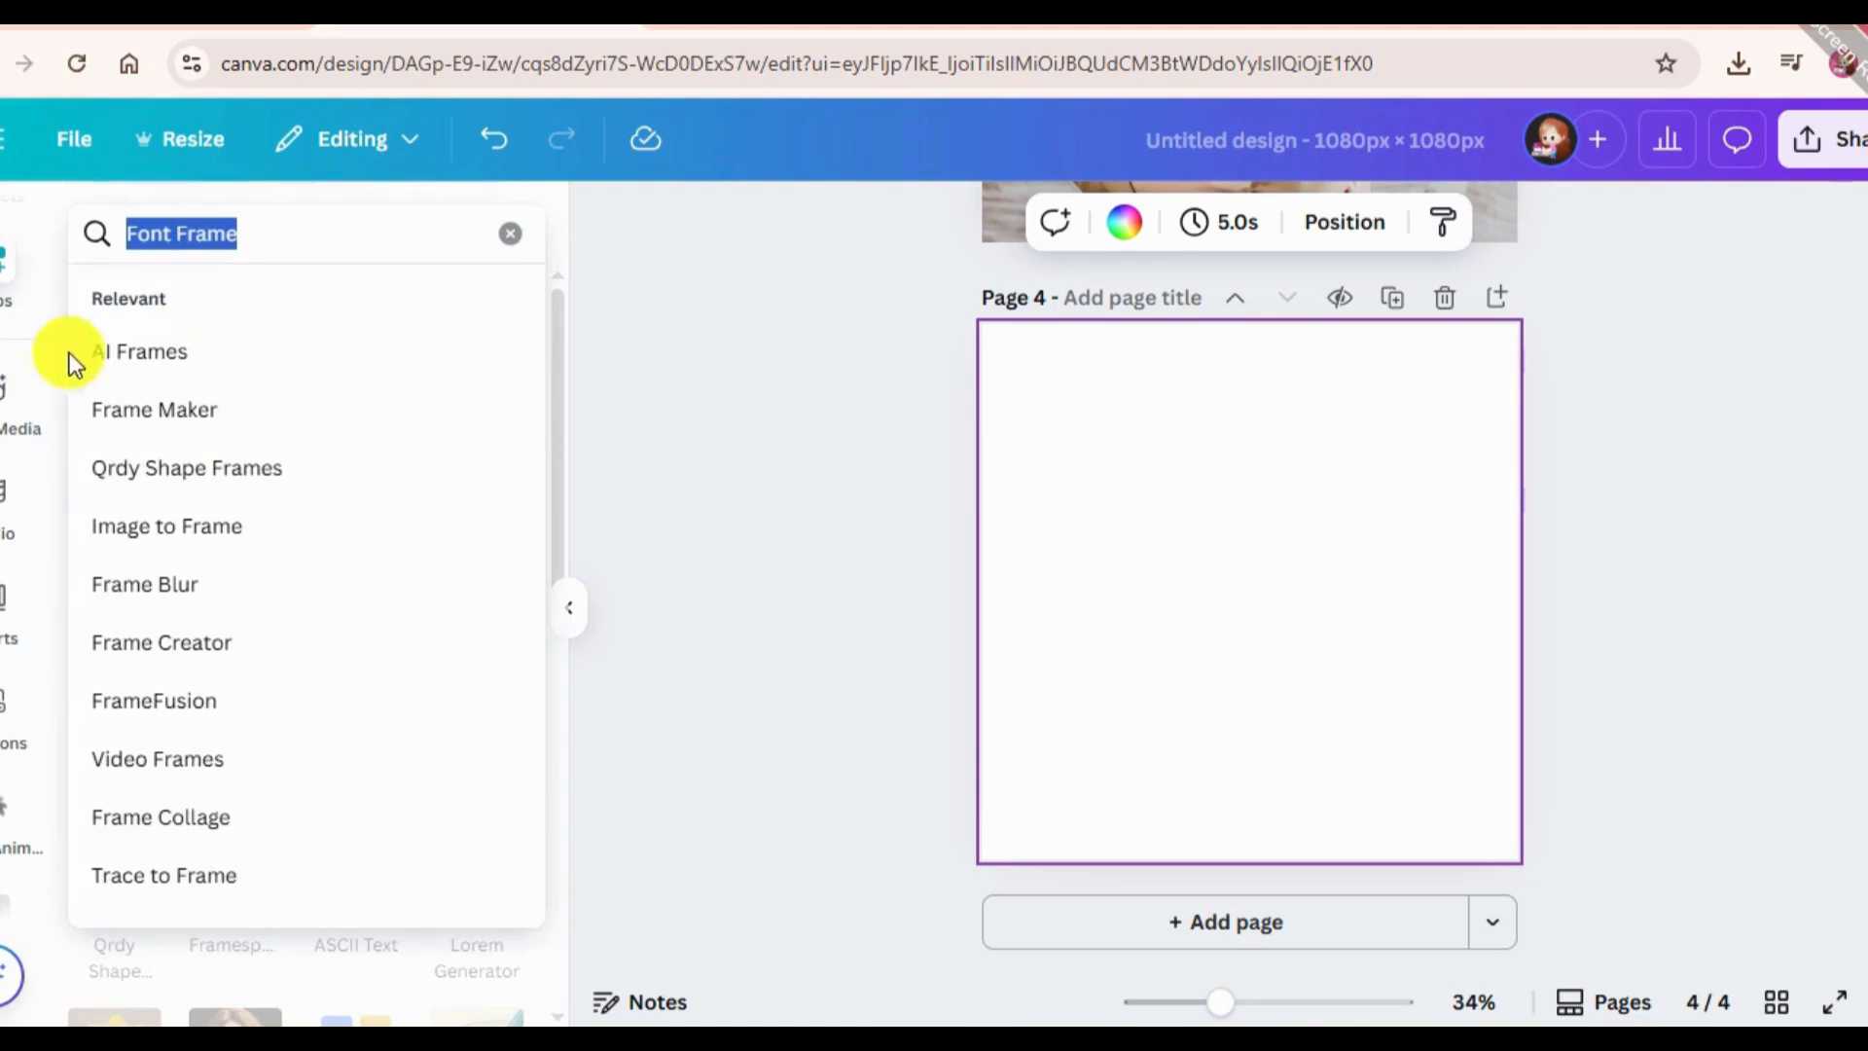
key(BackSpace)
text(Ap)
key(BackSpace)
key(BackSpace)
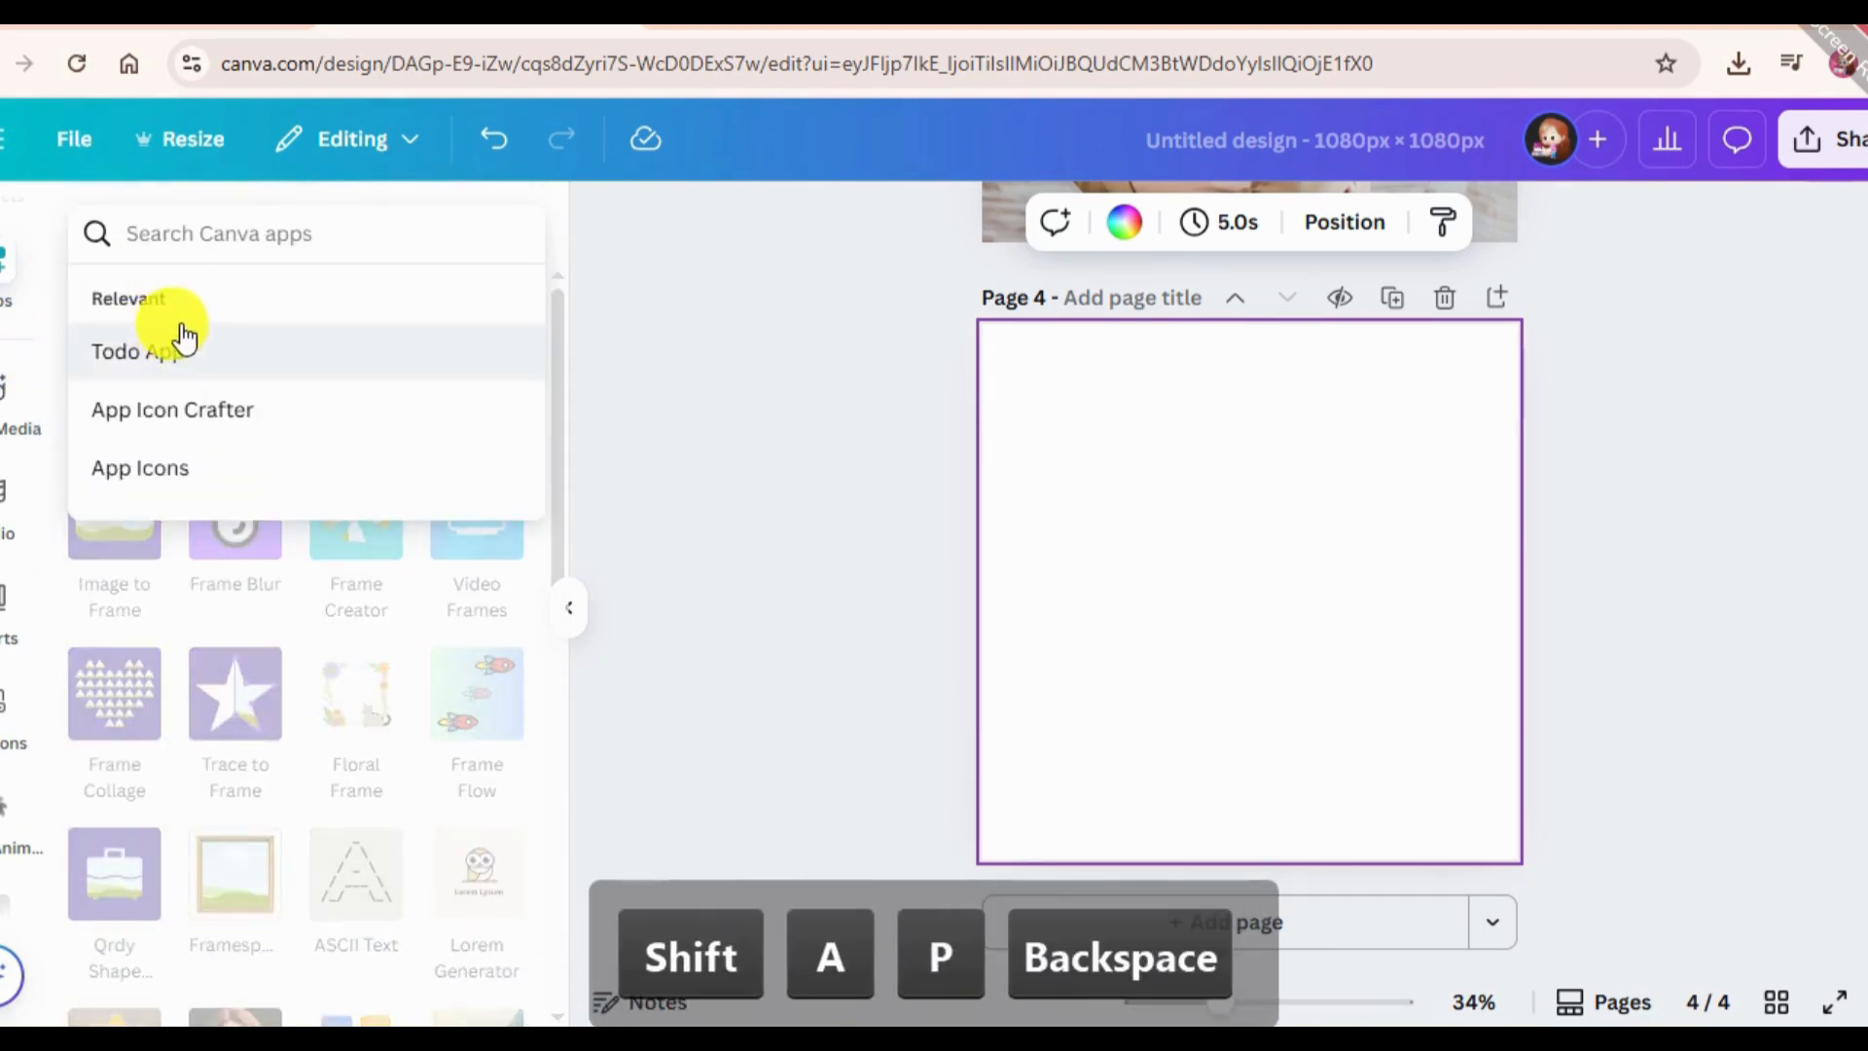
text(Mesh)
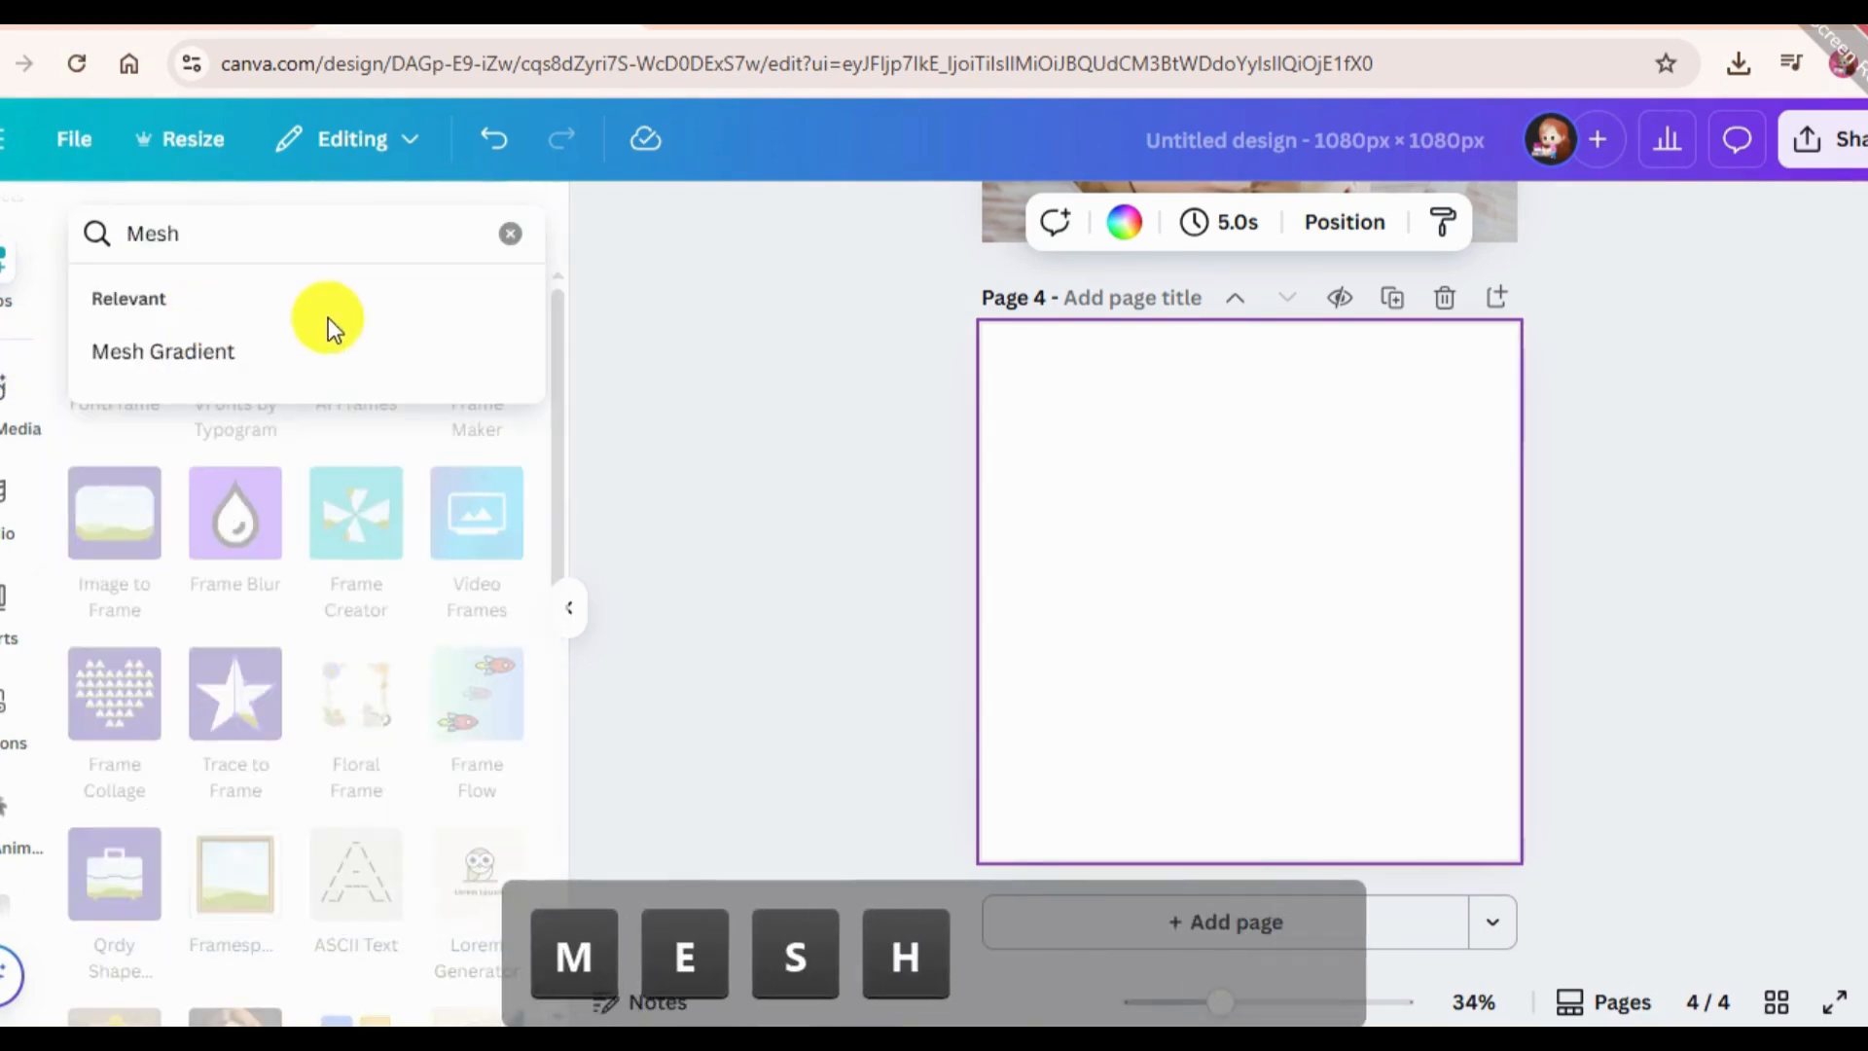
click(288, 370)
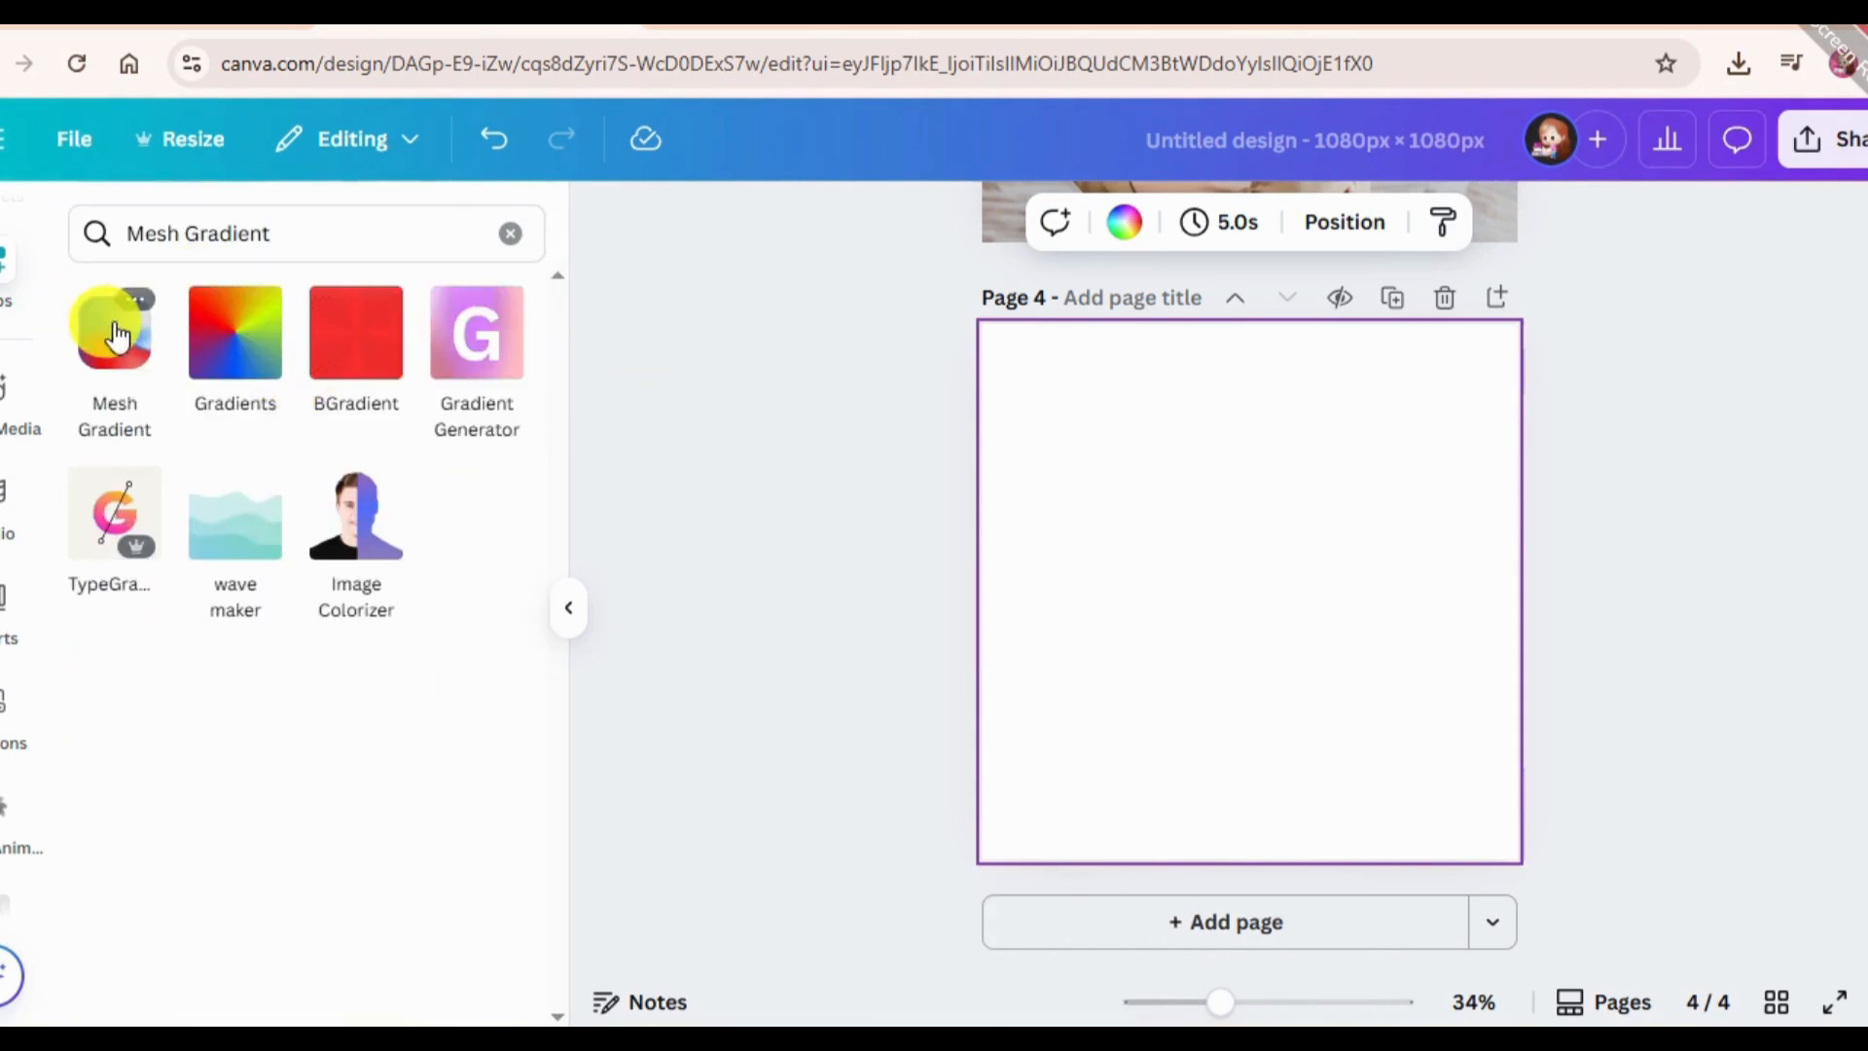
click(143, 340)
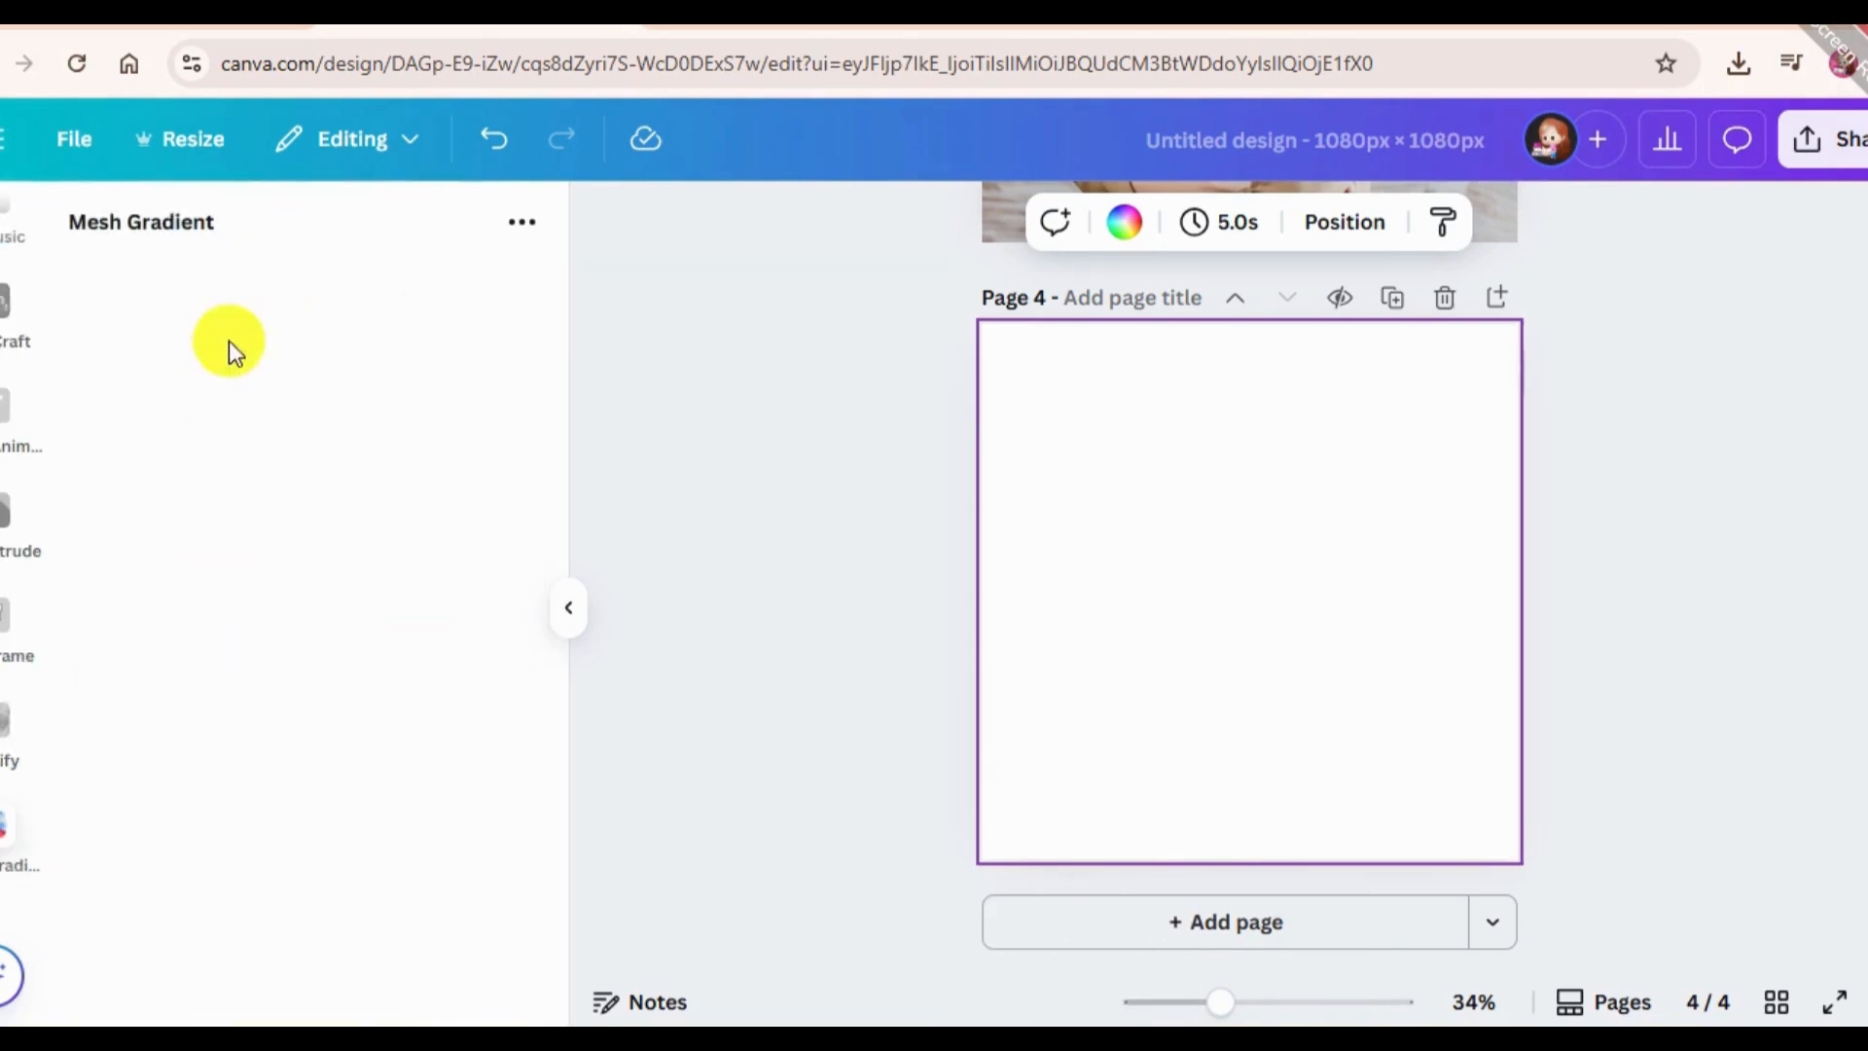
Change the first mesh gradient colour, the blue one, to dark magenta #800049.
scroll(313, 831, down, 1)
click(94, 815)
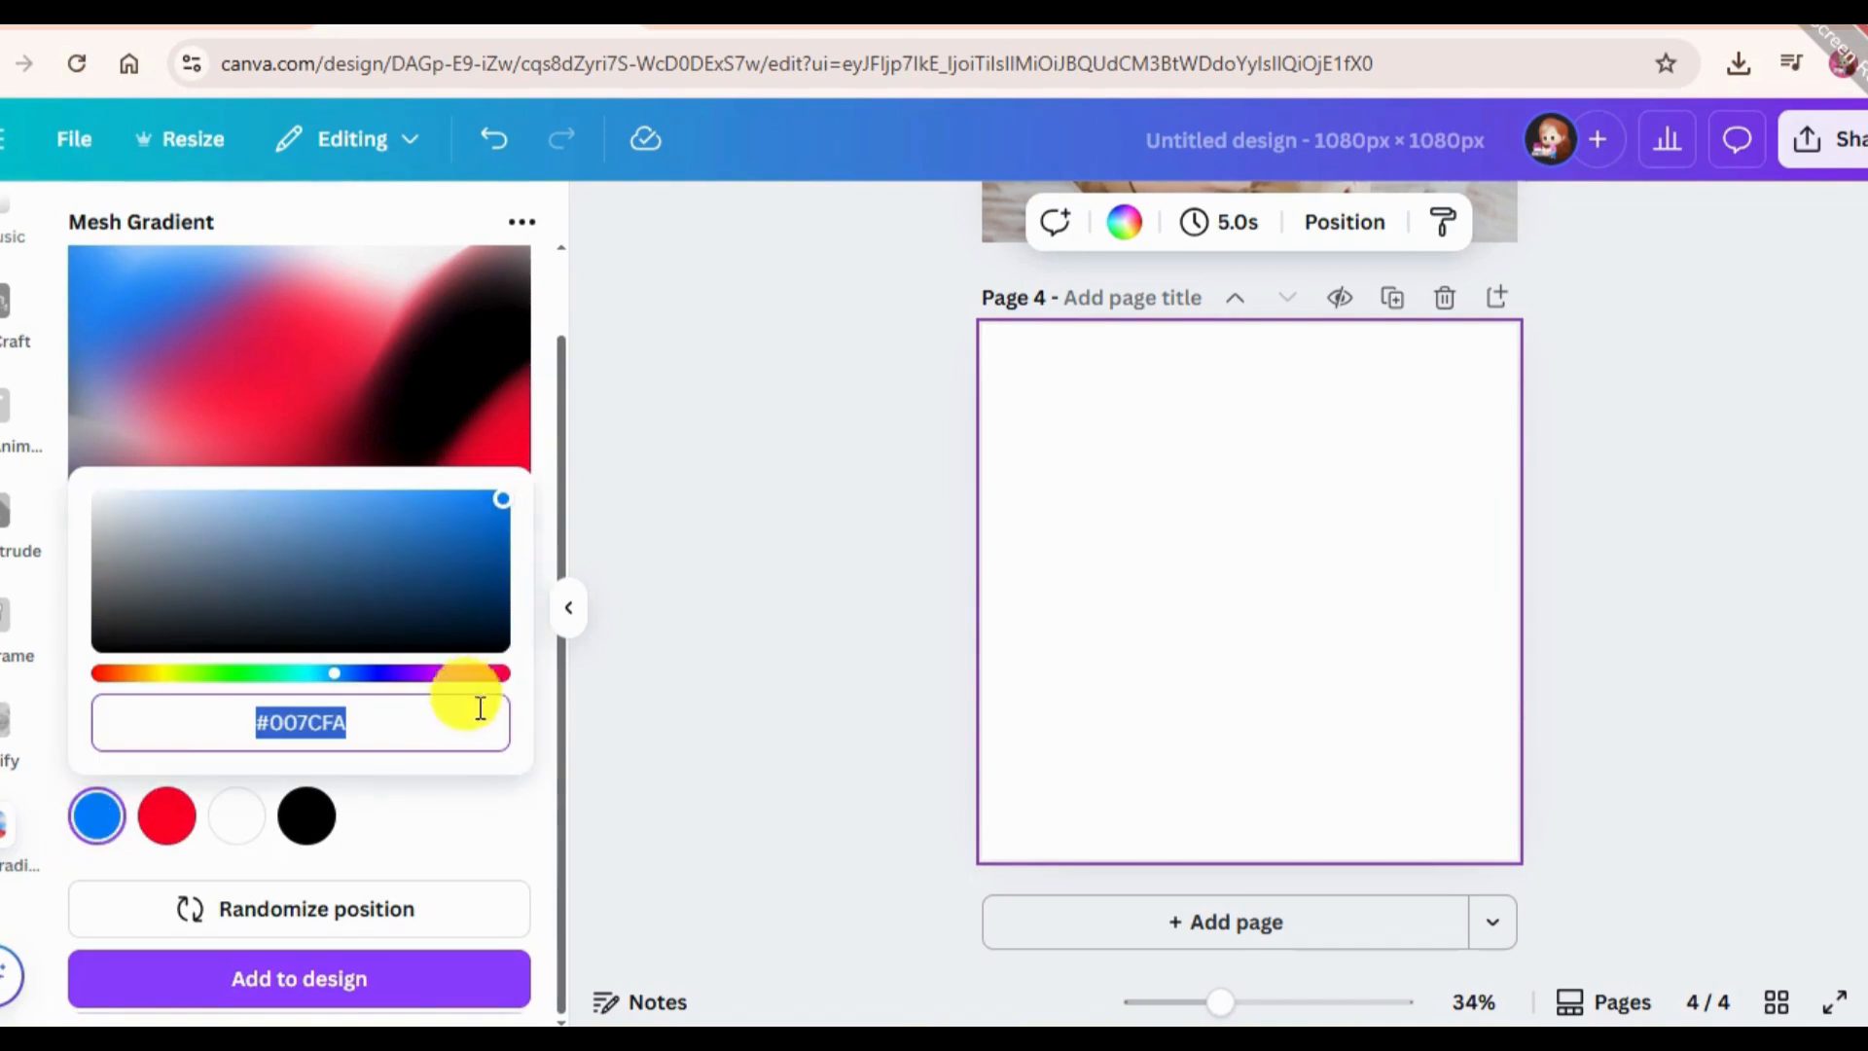
click(465, 673)
click(457, 604)
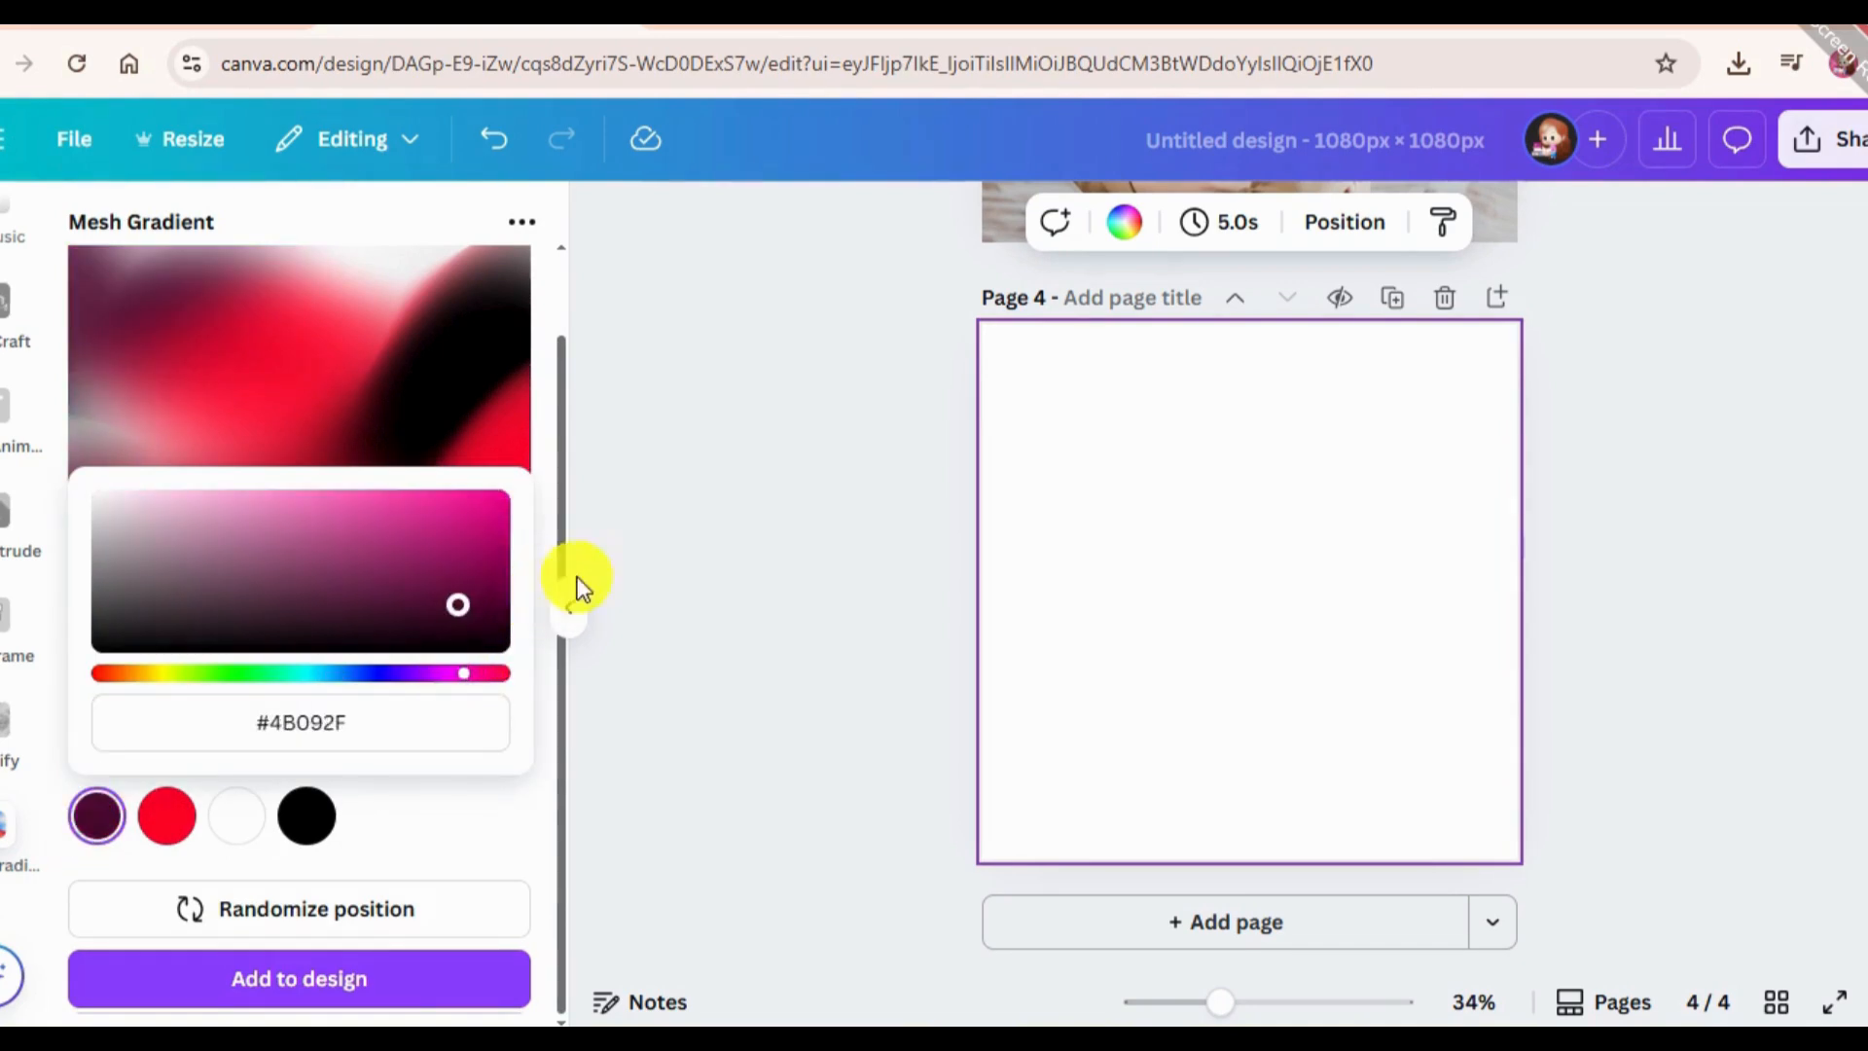
drag(543, 572, 545, 572)
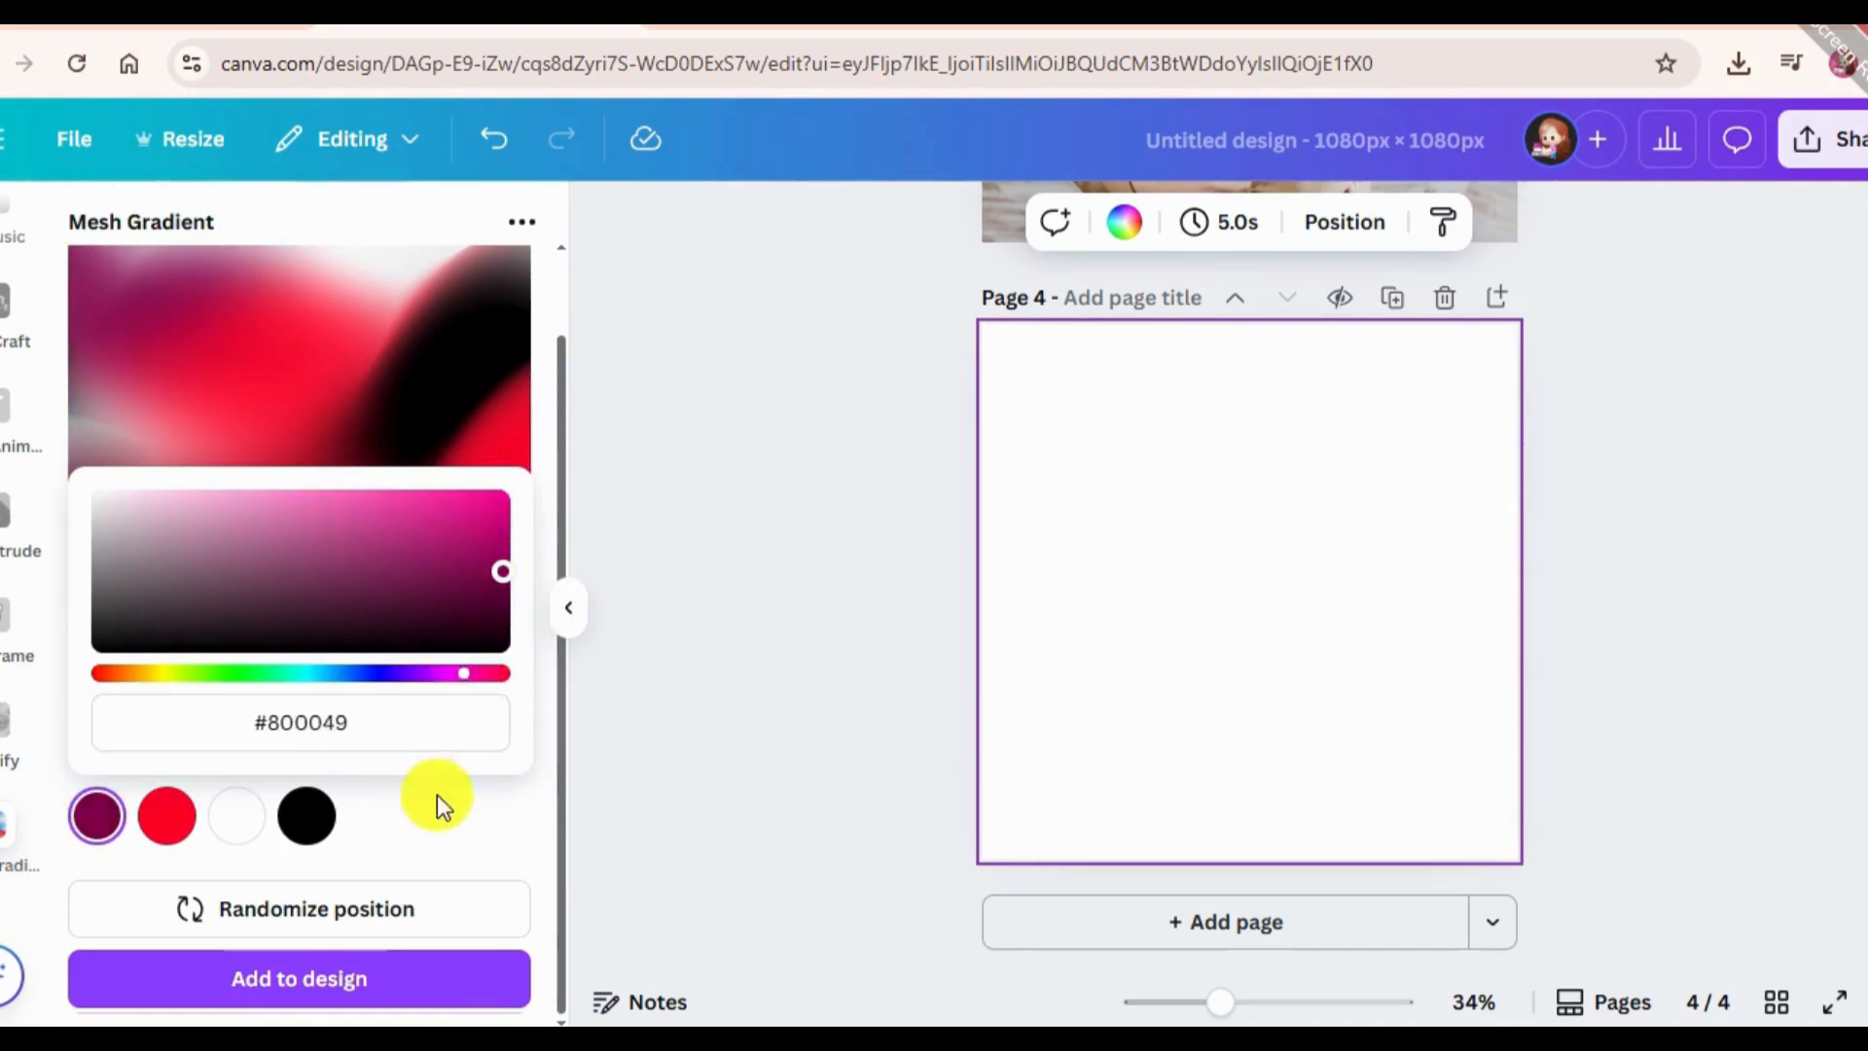
Change the second mesh gradient colour from red to bright magenta and the third, white one to pink #EB85CB.
click(193, 820)
drag(471, 675, 449, 673)
click(237, 816)
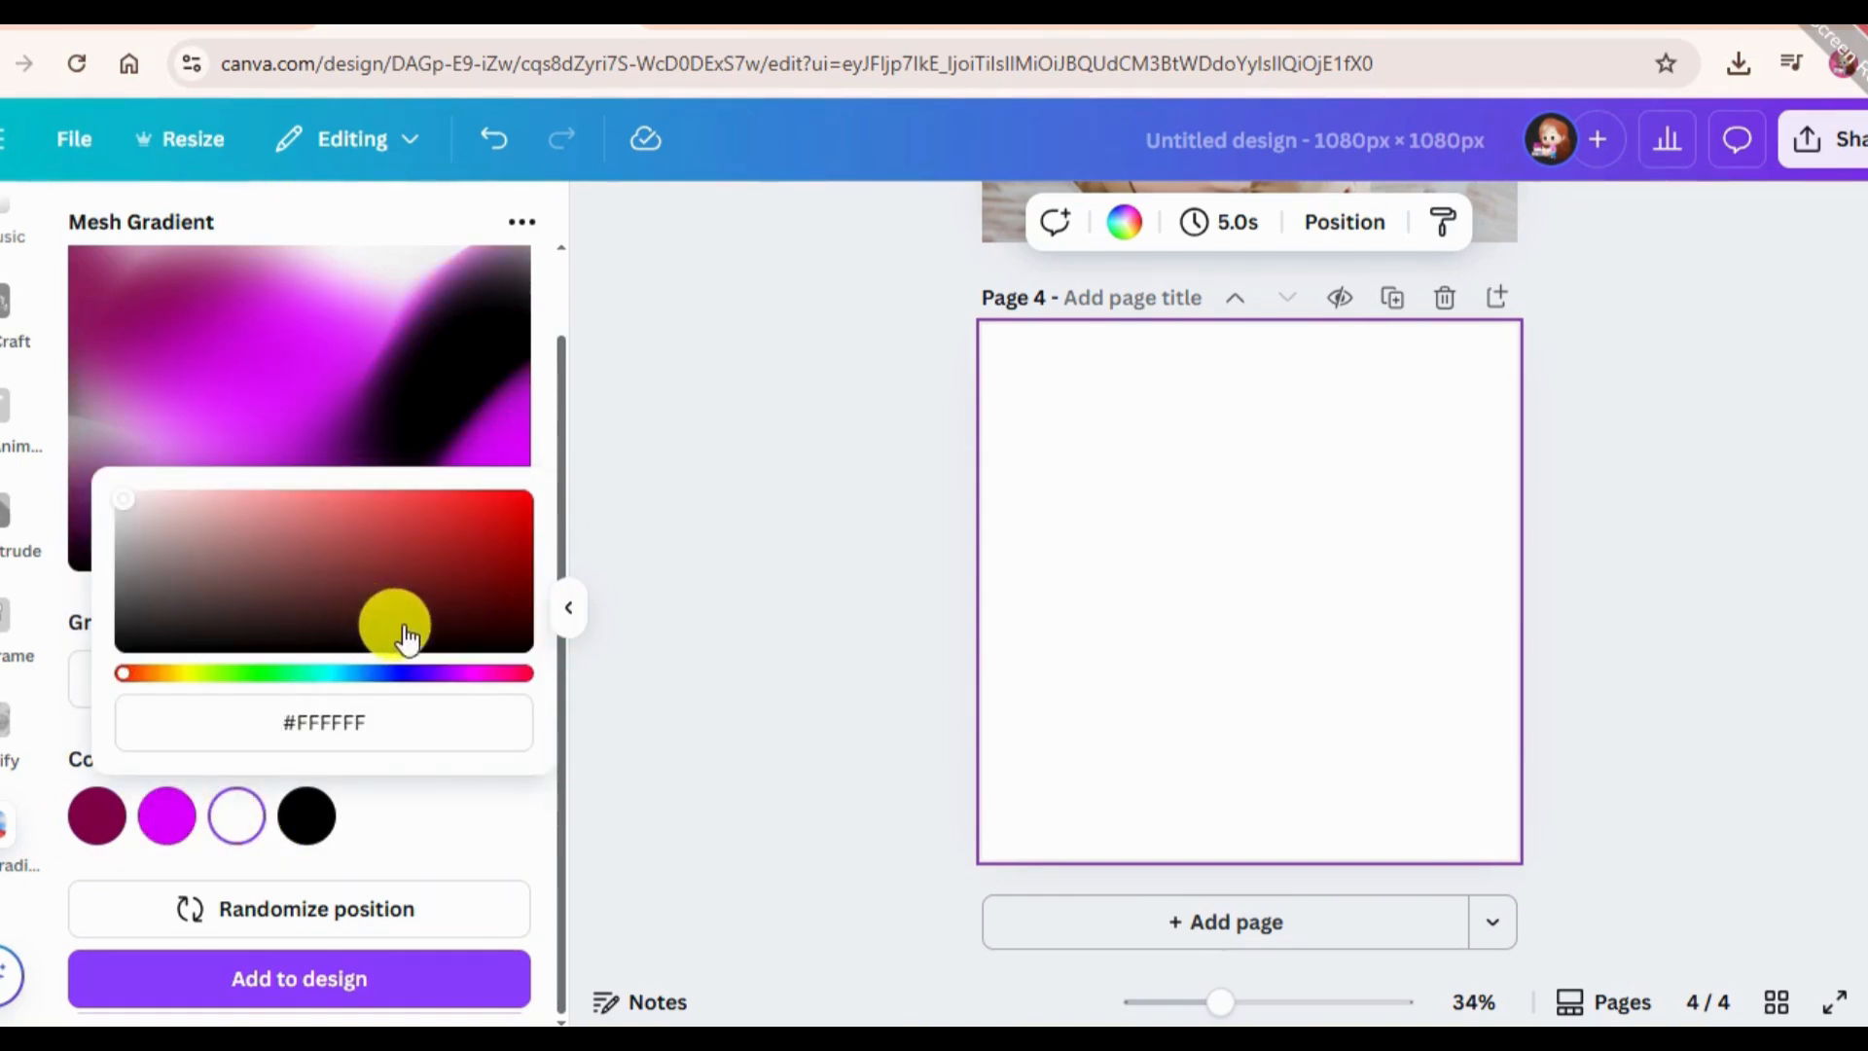
click(478, 673)
click(468, 545)
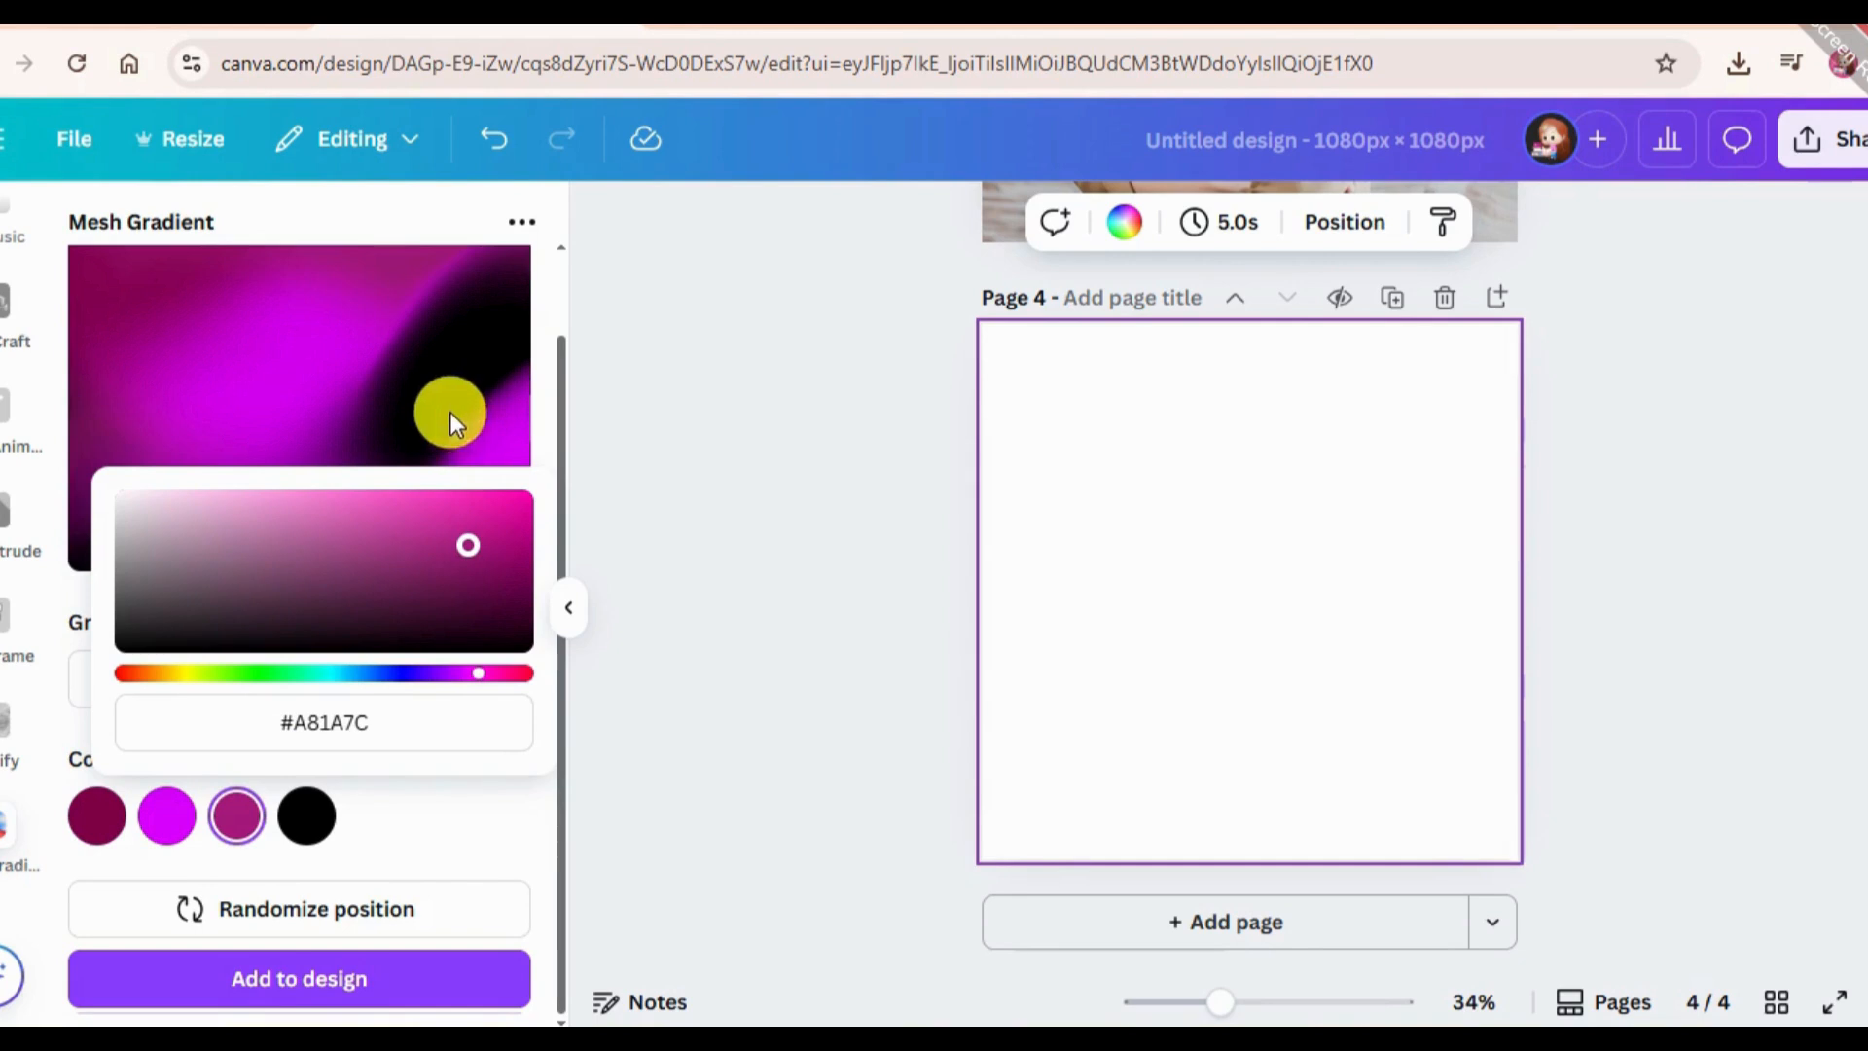
click(307, 491)
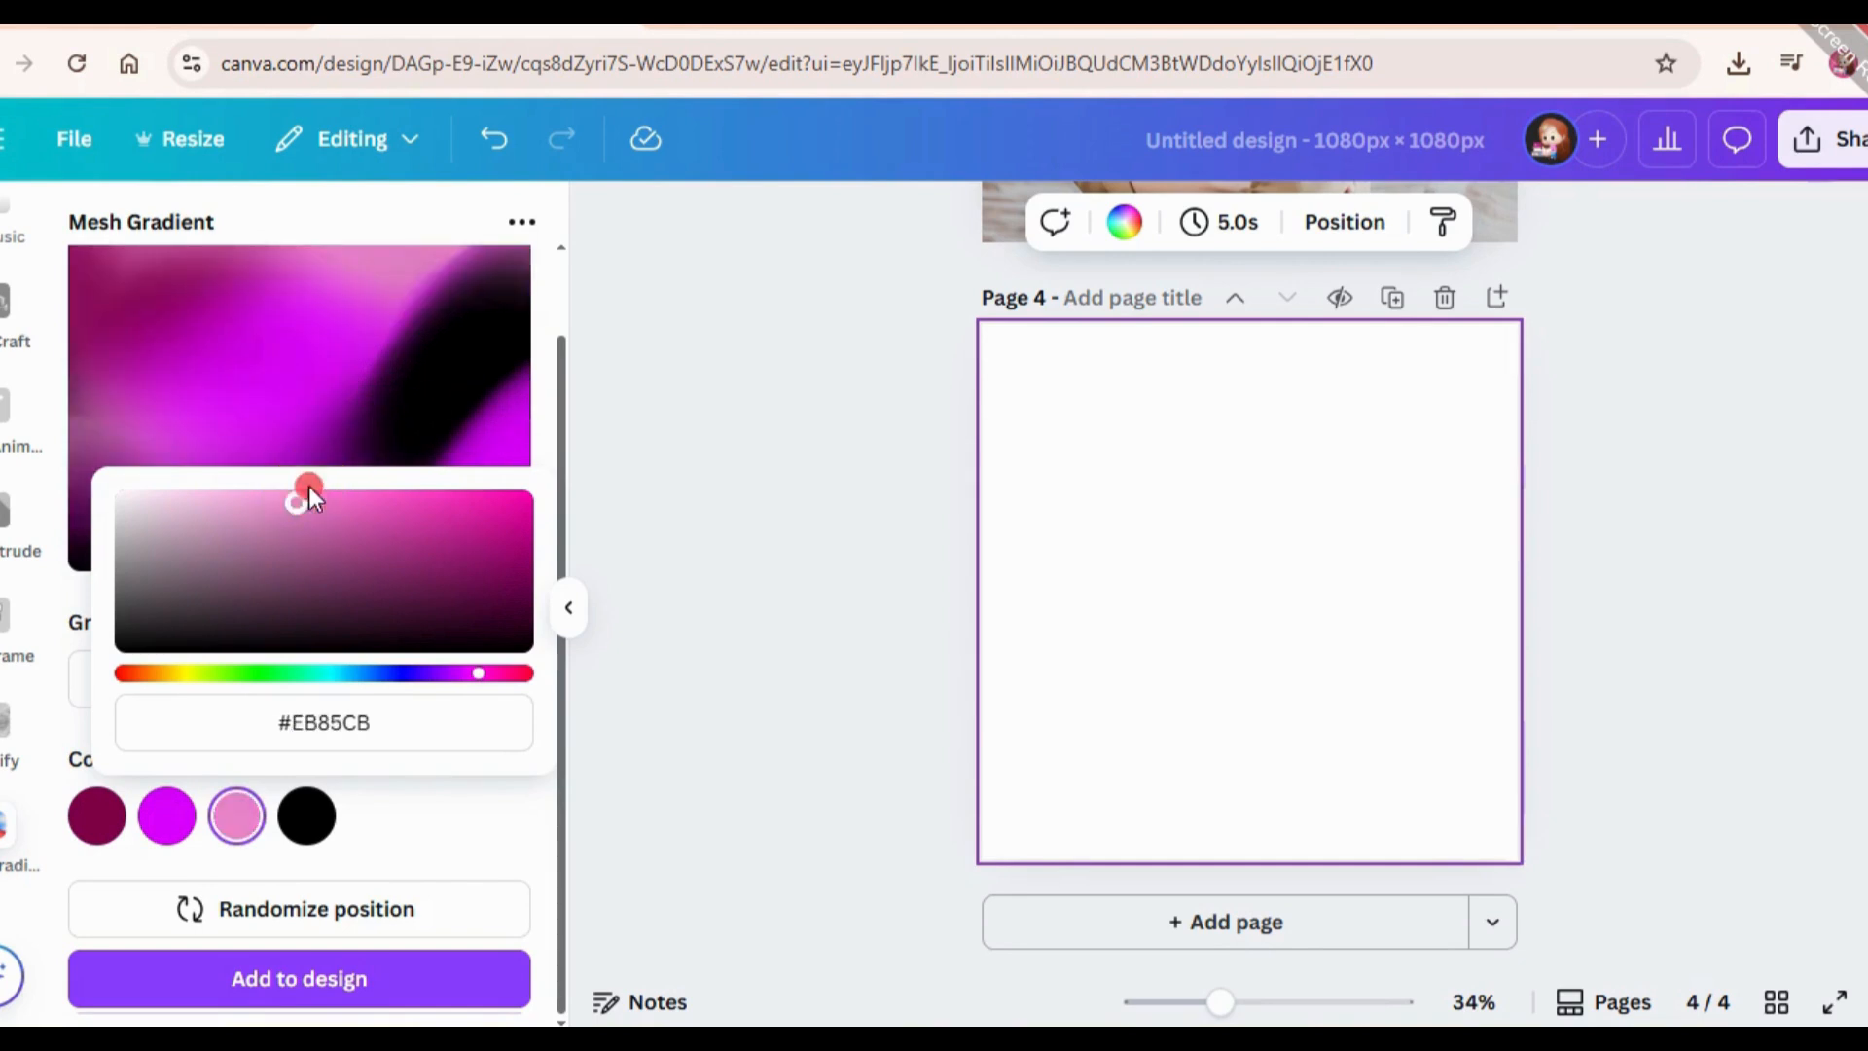
Change the fourth mesh gradient colour, the black one, to a vivid crimson red.
click(306, 815)
click(494, 673)
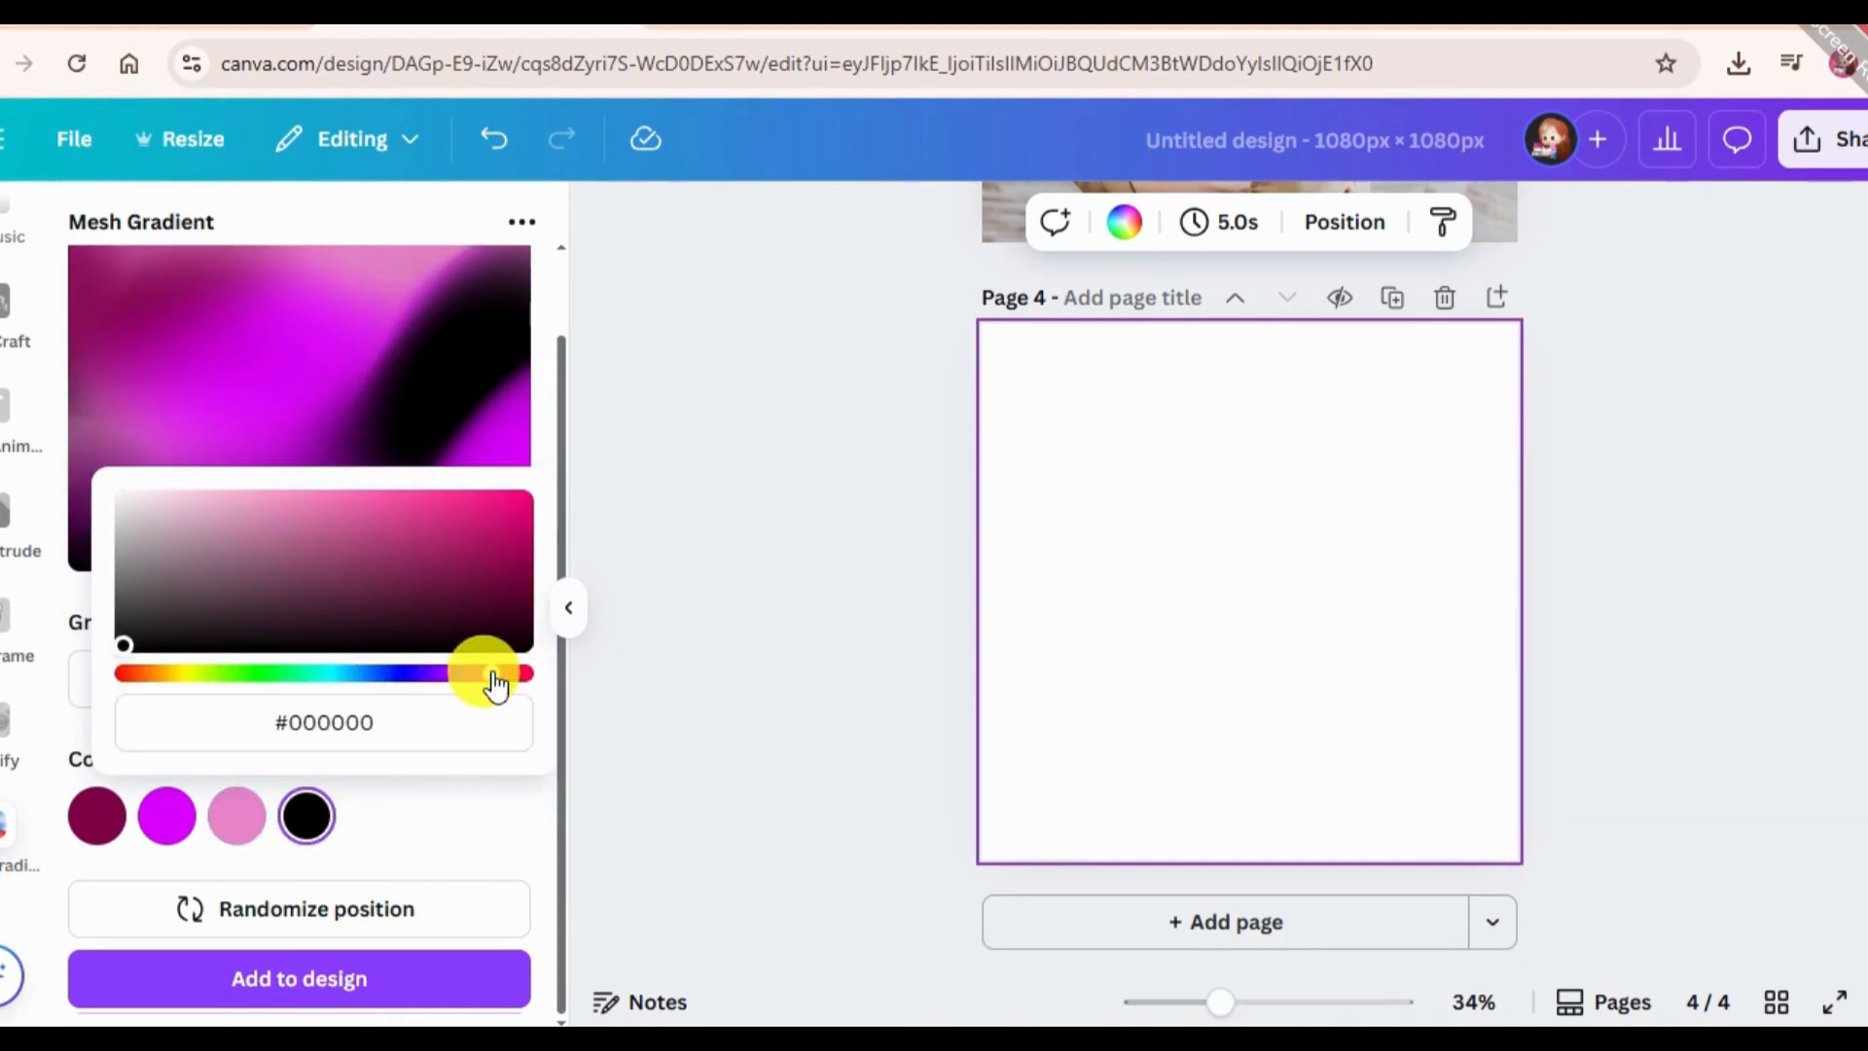
drag(484, 575, 308, 482)
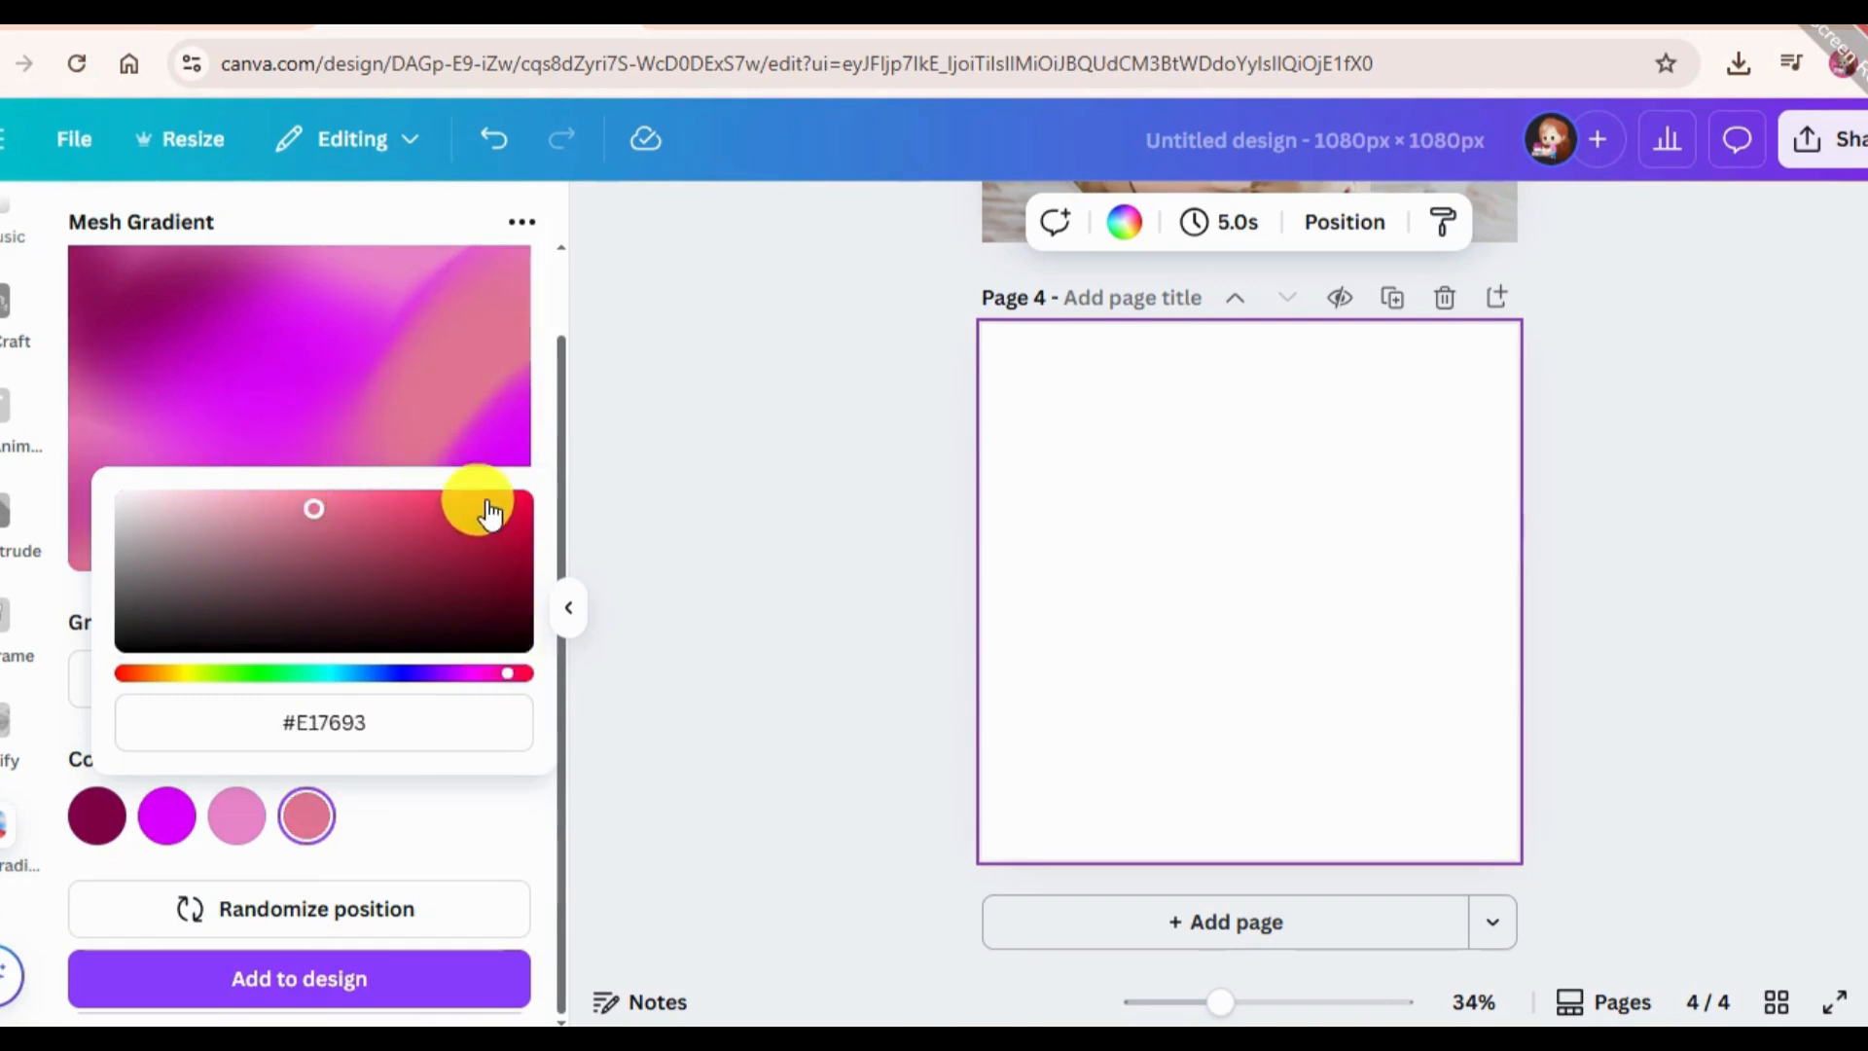
drag(490, 513, 498, 491)
click(452, 839)
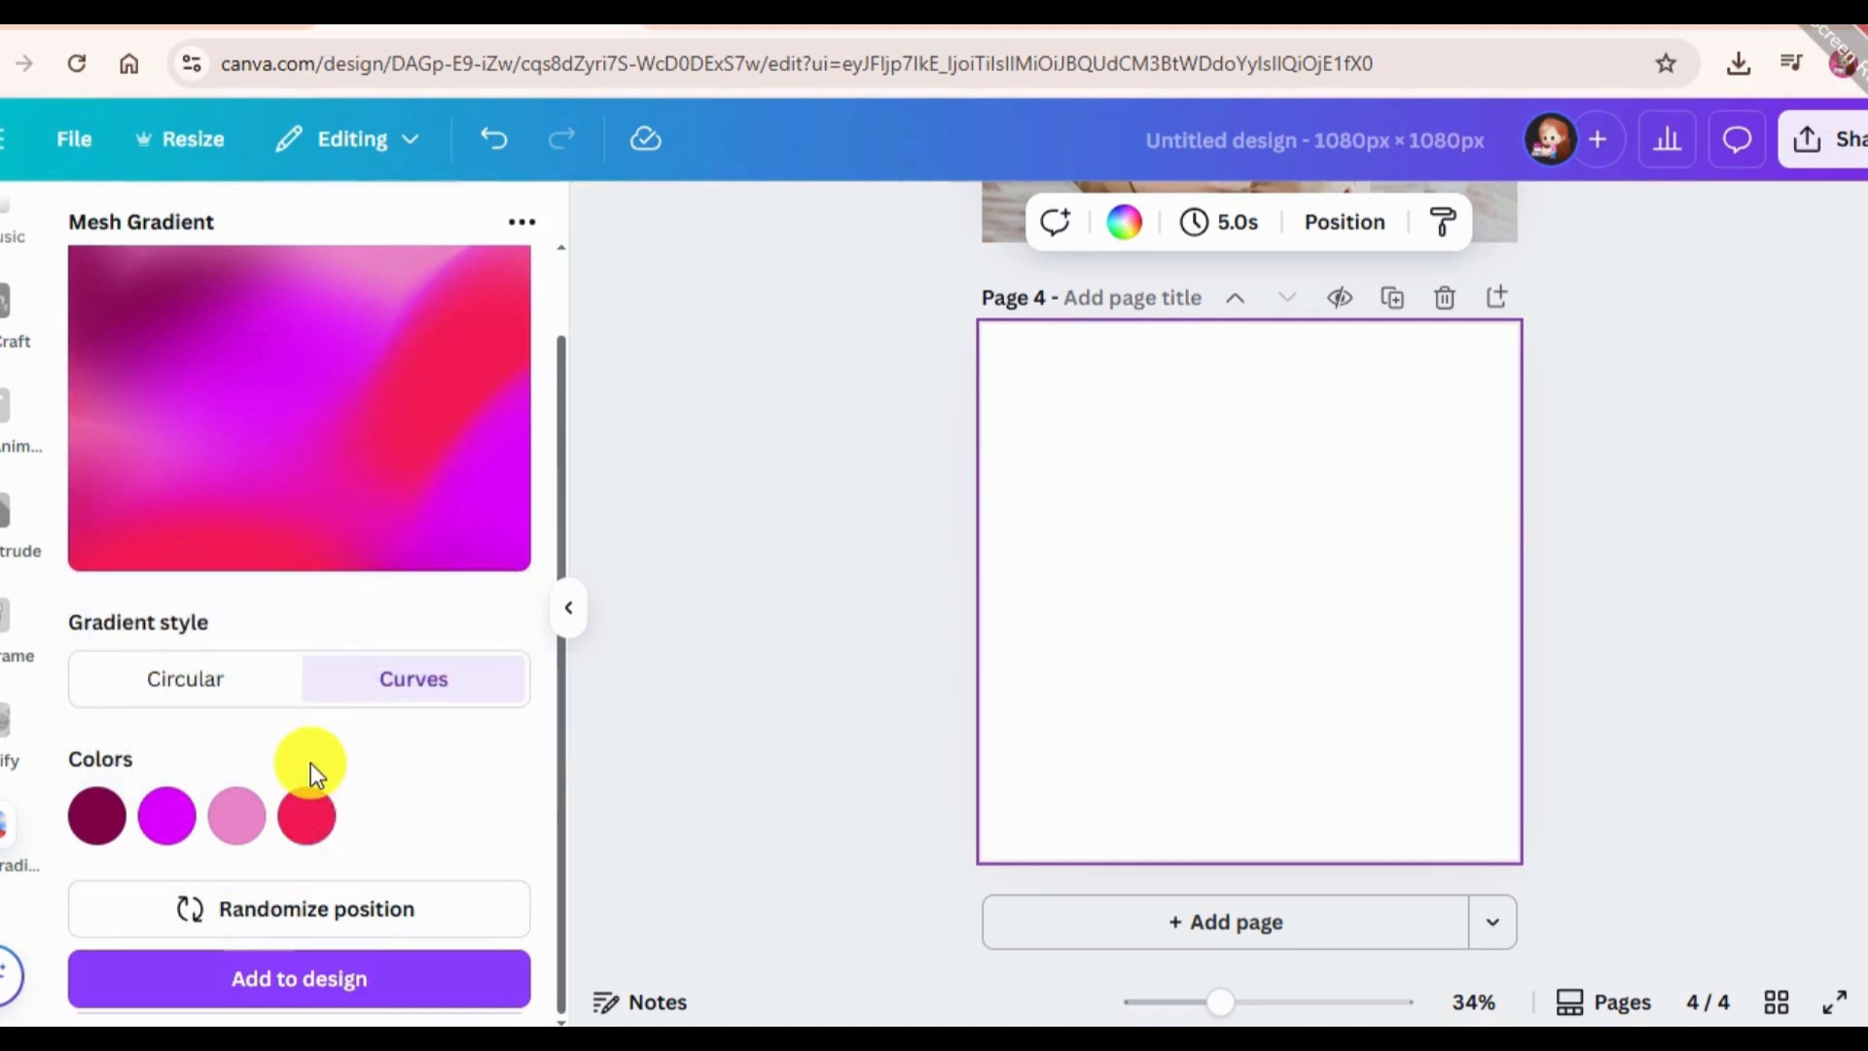
Randomize the gradient's colour positions several times, keeping the Curves style, and add the result to page 4.
click(264, 924)
click(277, 926)
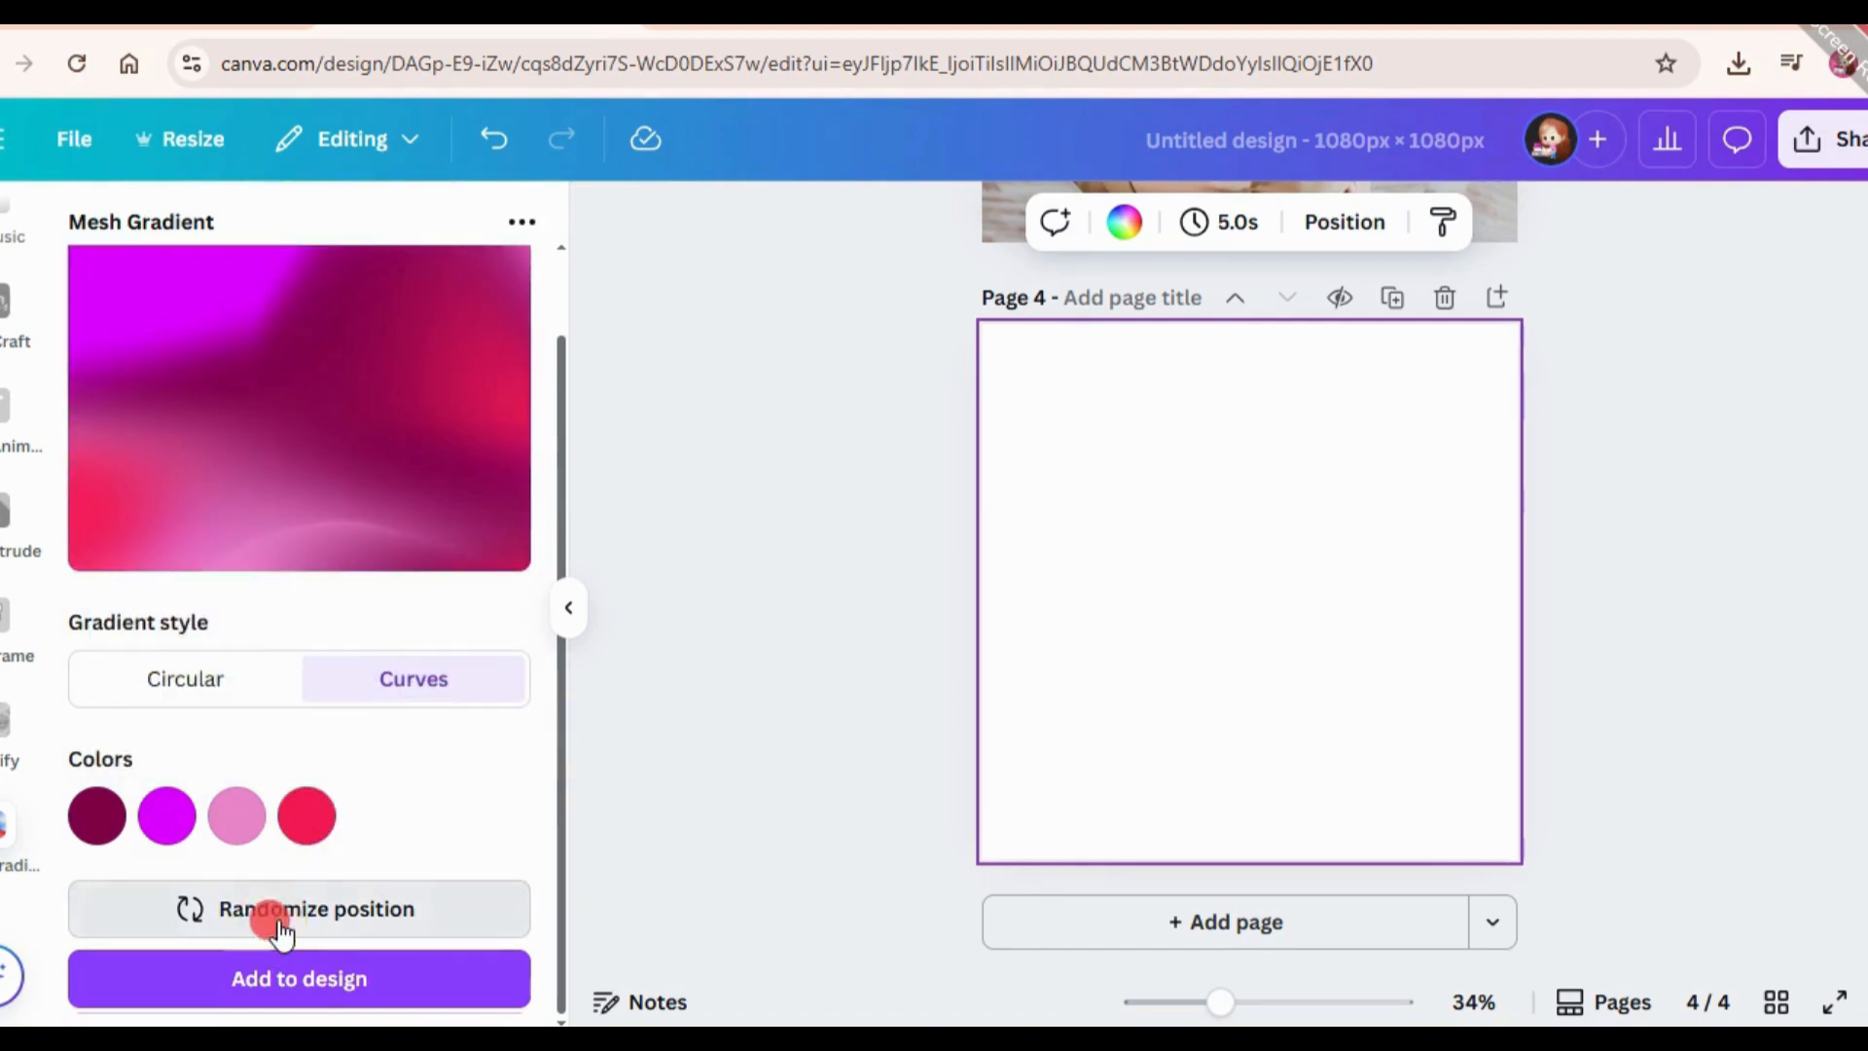
click(280, 931)
click(280, 931)
click(281, 930)
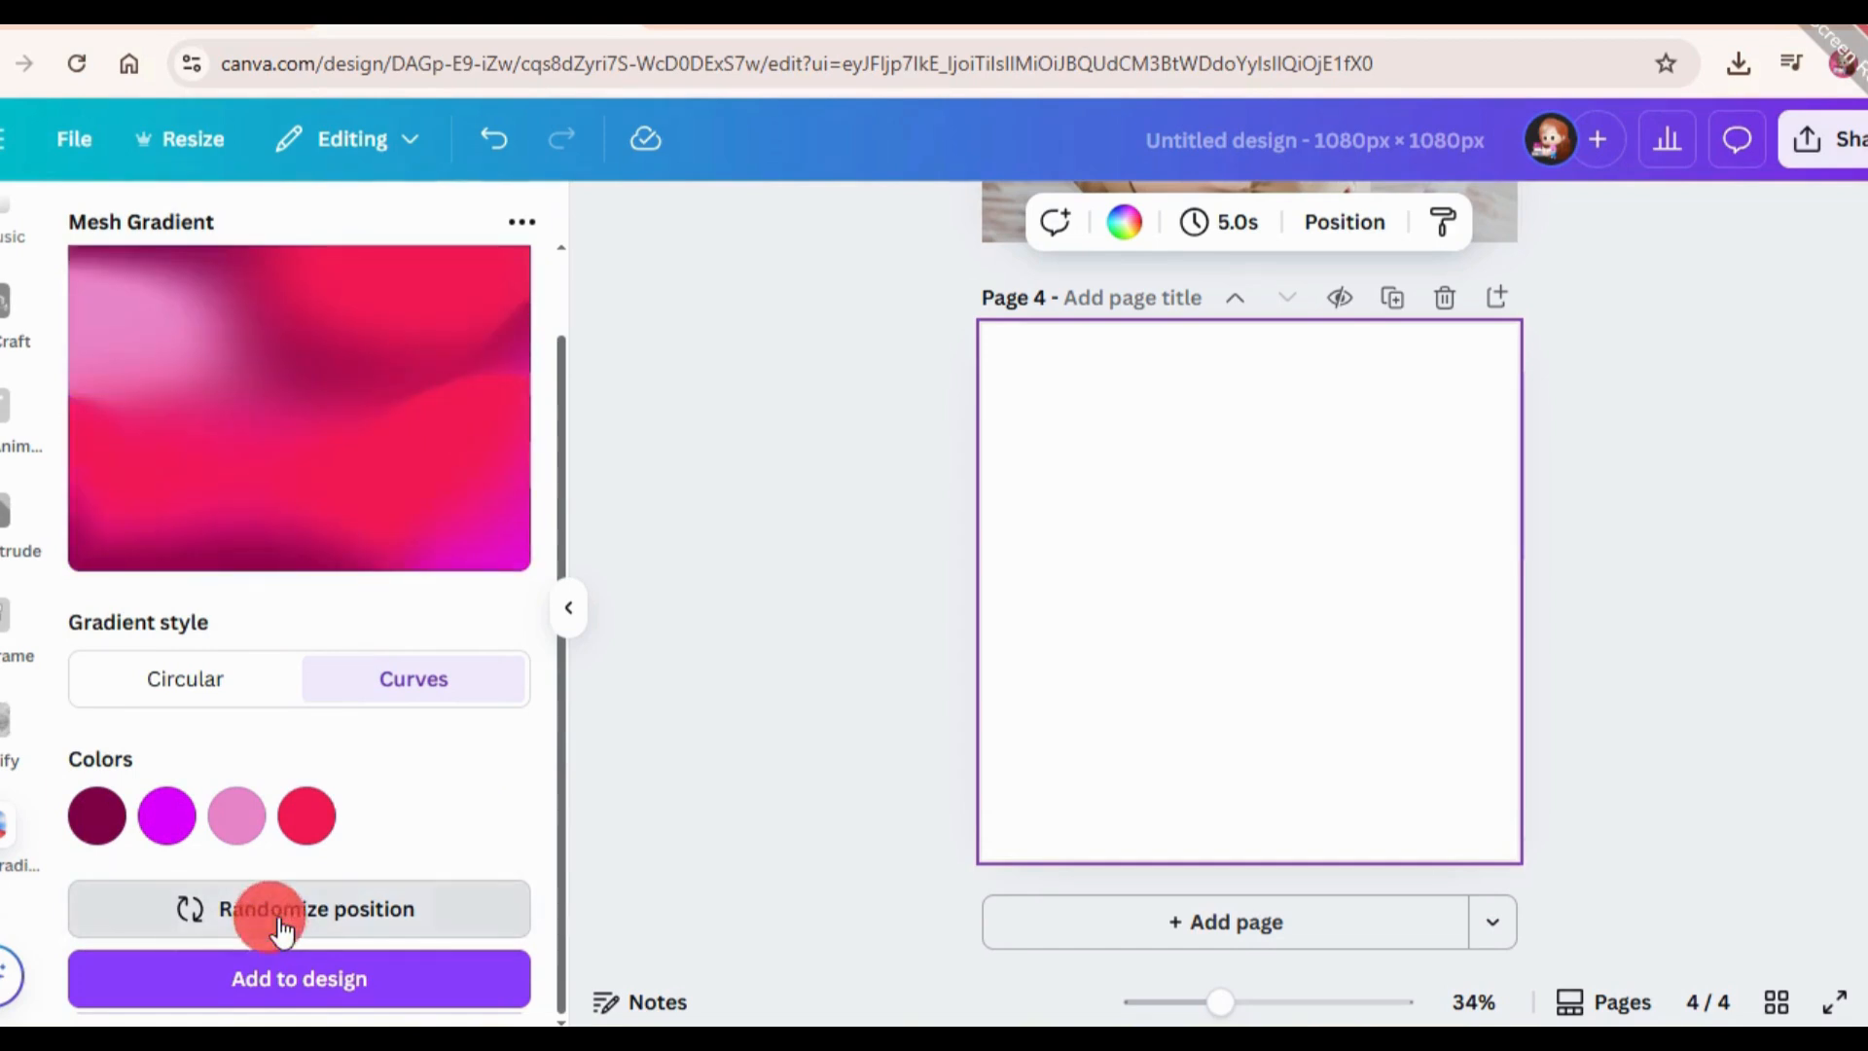
click(280, 931)
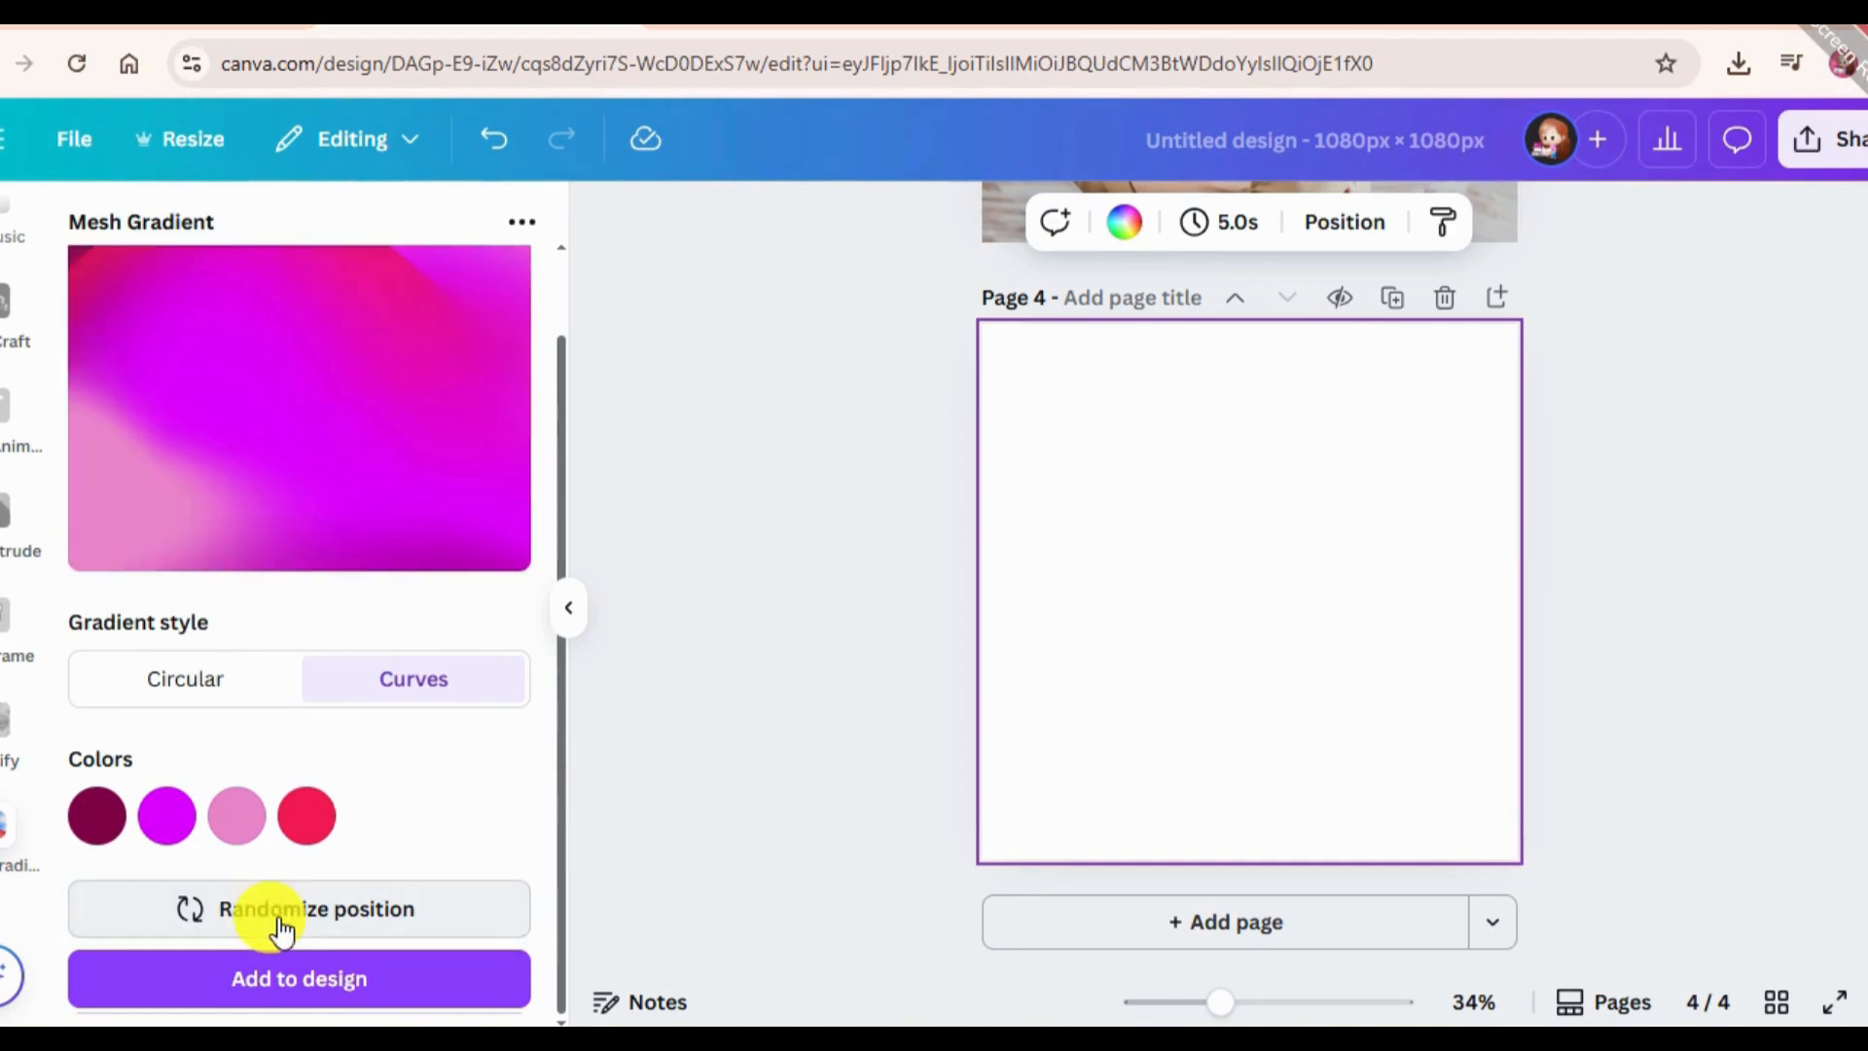
click(334, 929)
click(335, 921)
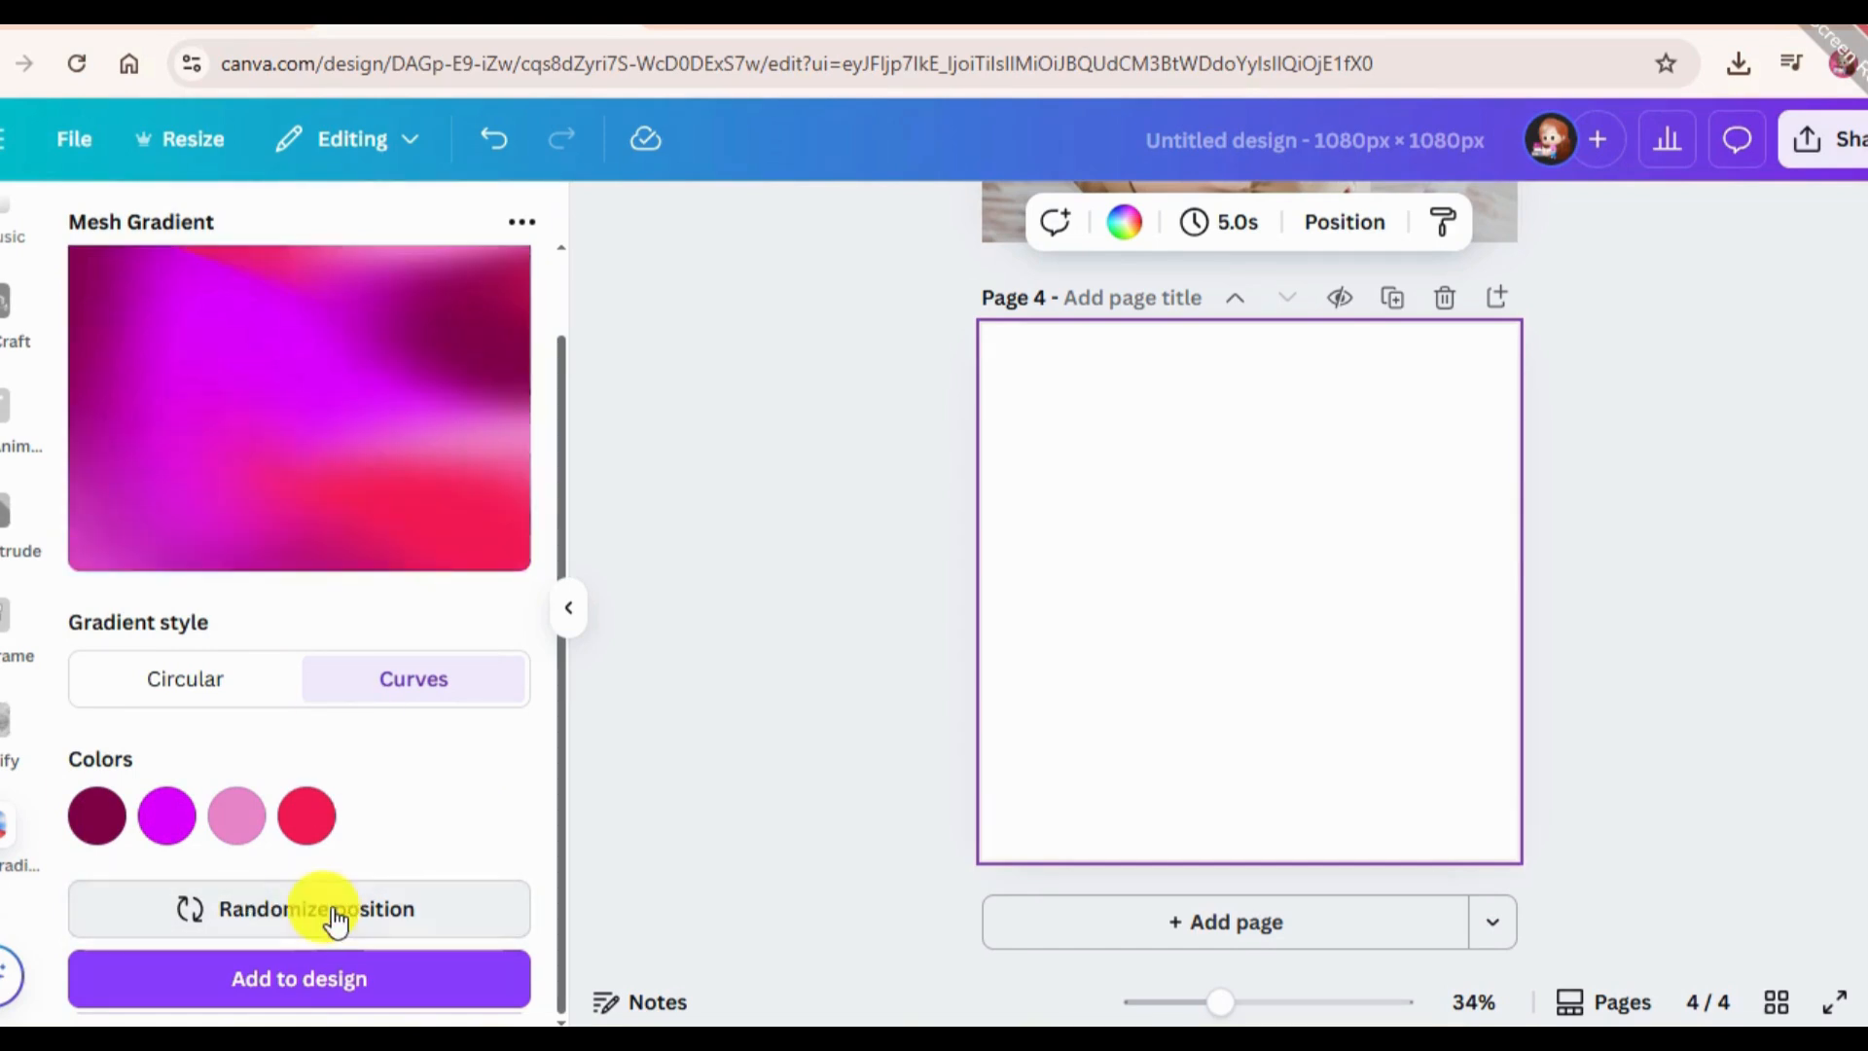
click(350, 983)
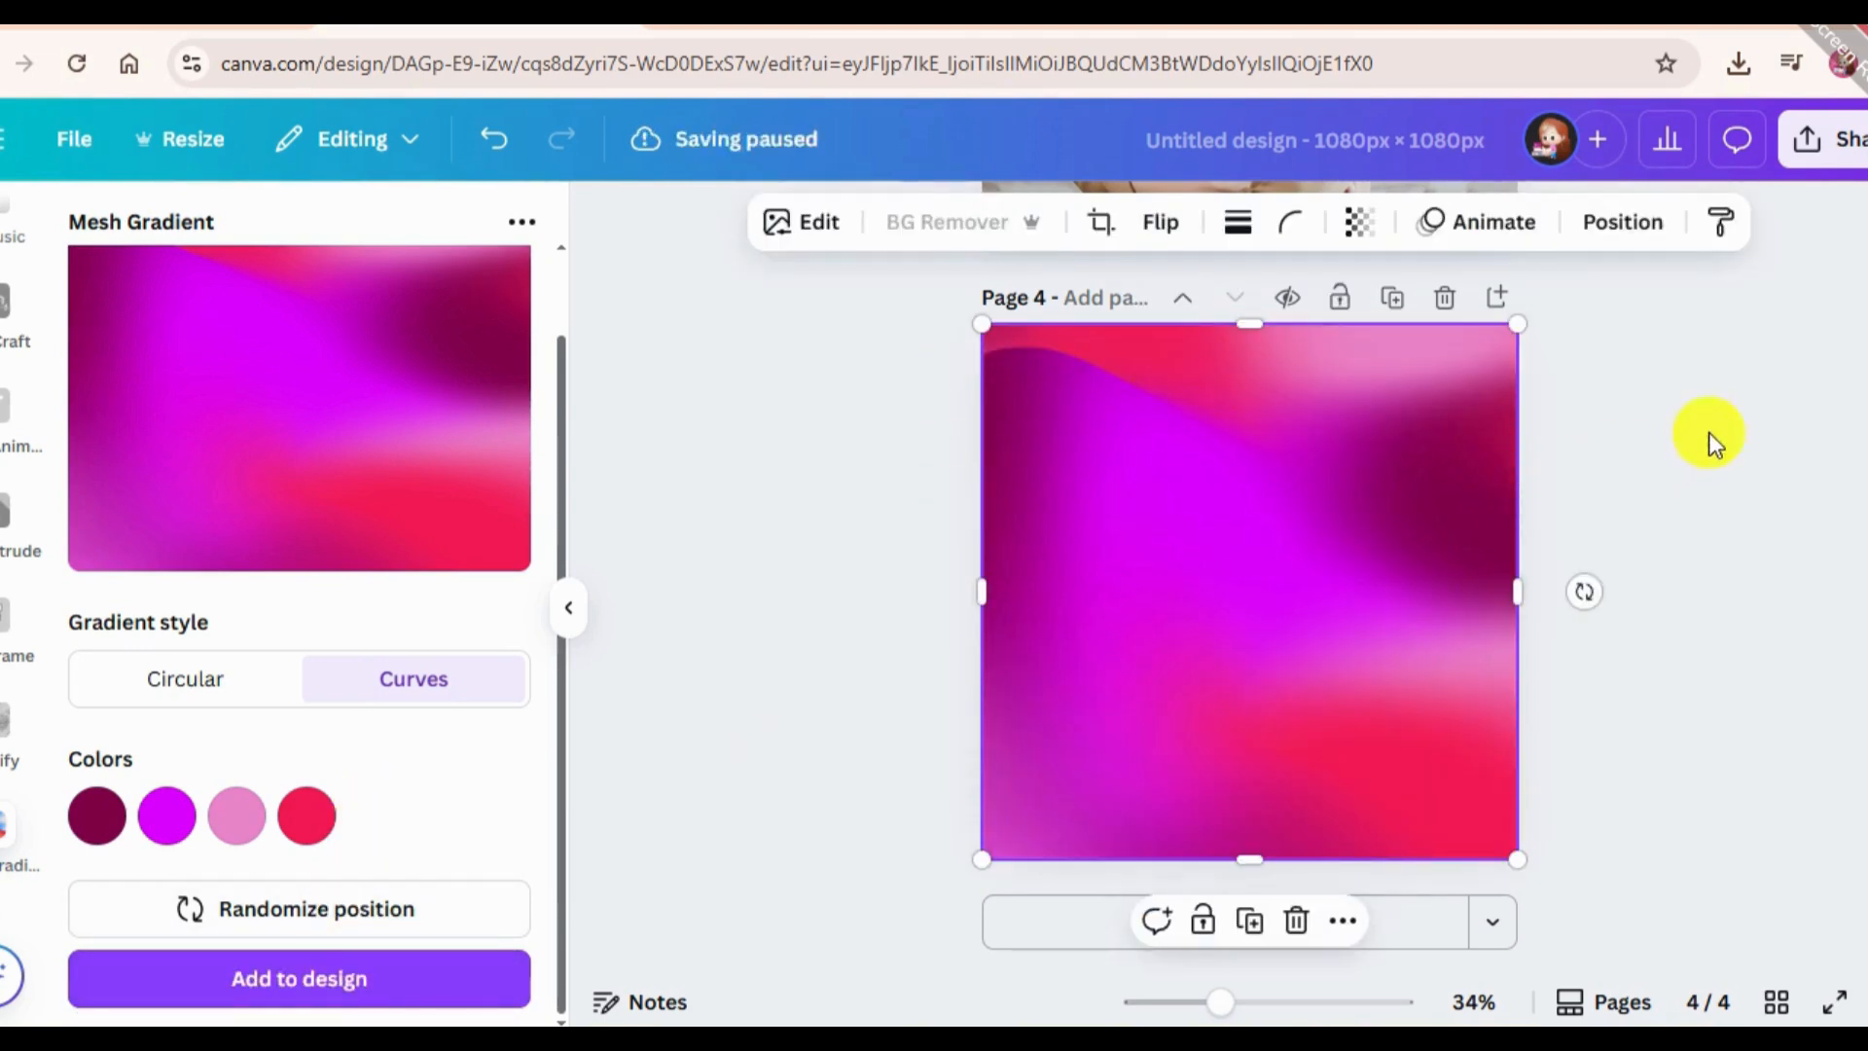
click(1708, 432)
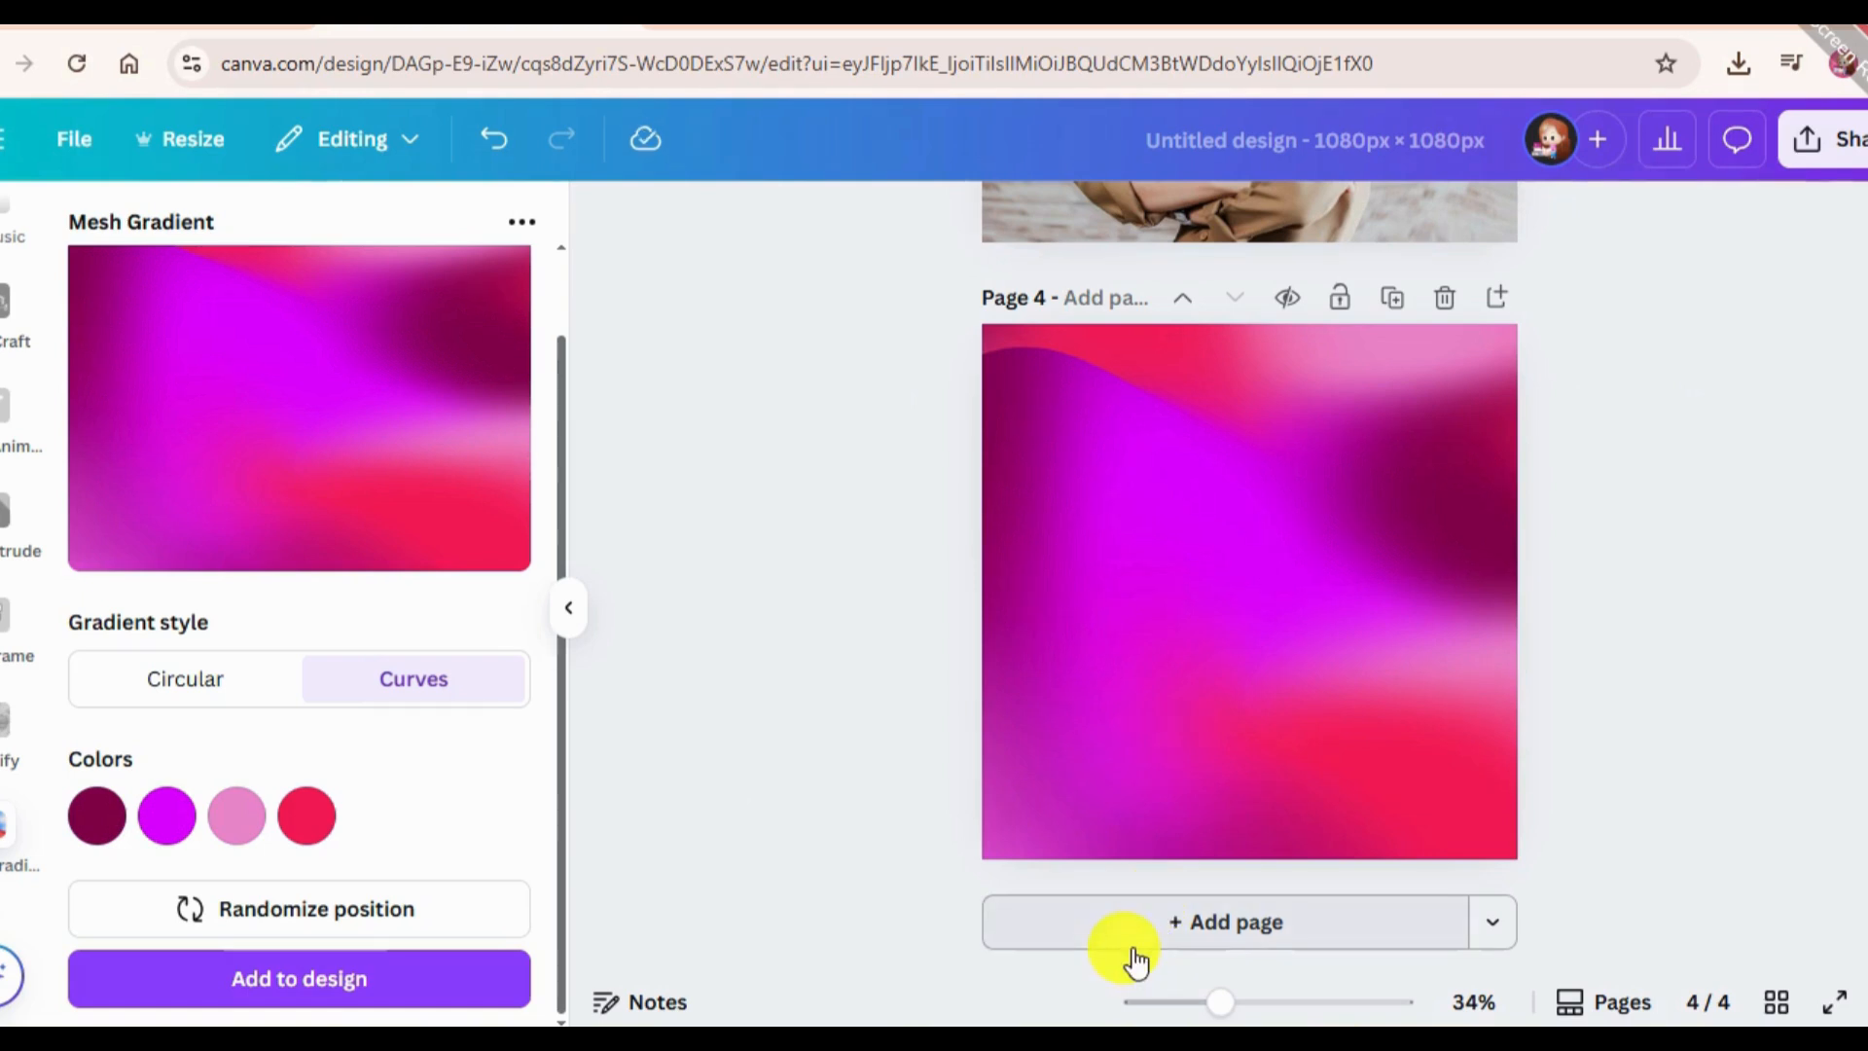
Add a blank fifth page and open the Frame Maker app.
click(1080, 932)
scroll(37, 368, up, 1)
scroll(35, 367, down, 1)
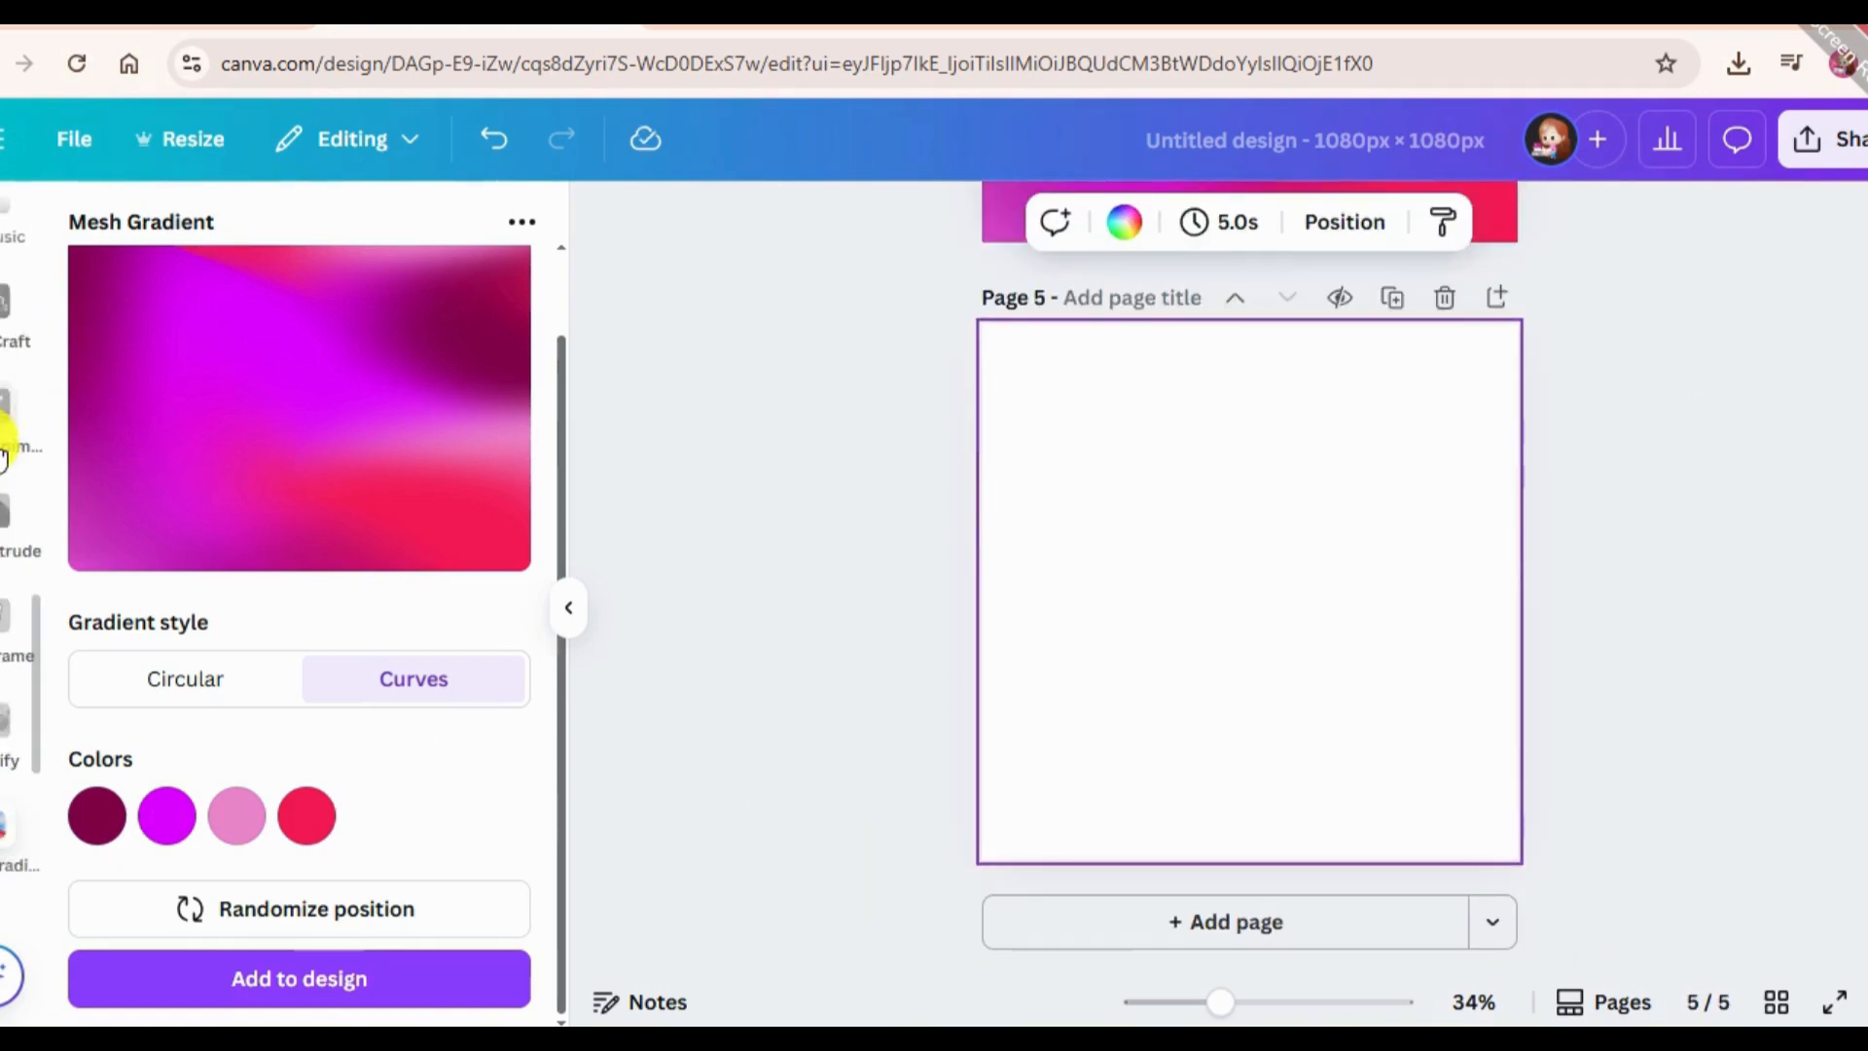
scroll(10, 769, down, 3)
click(10, 650)
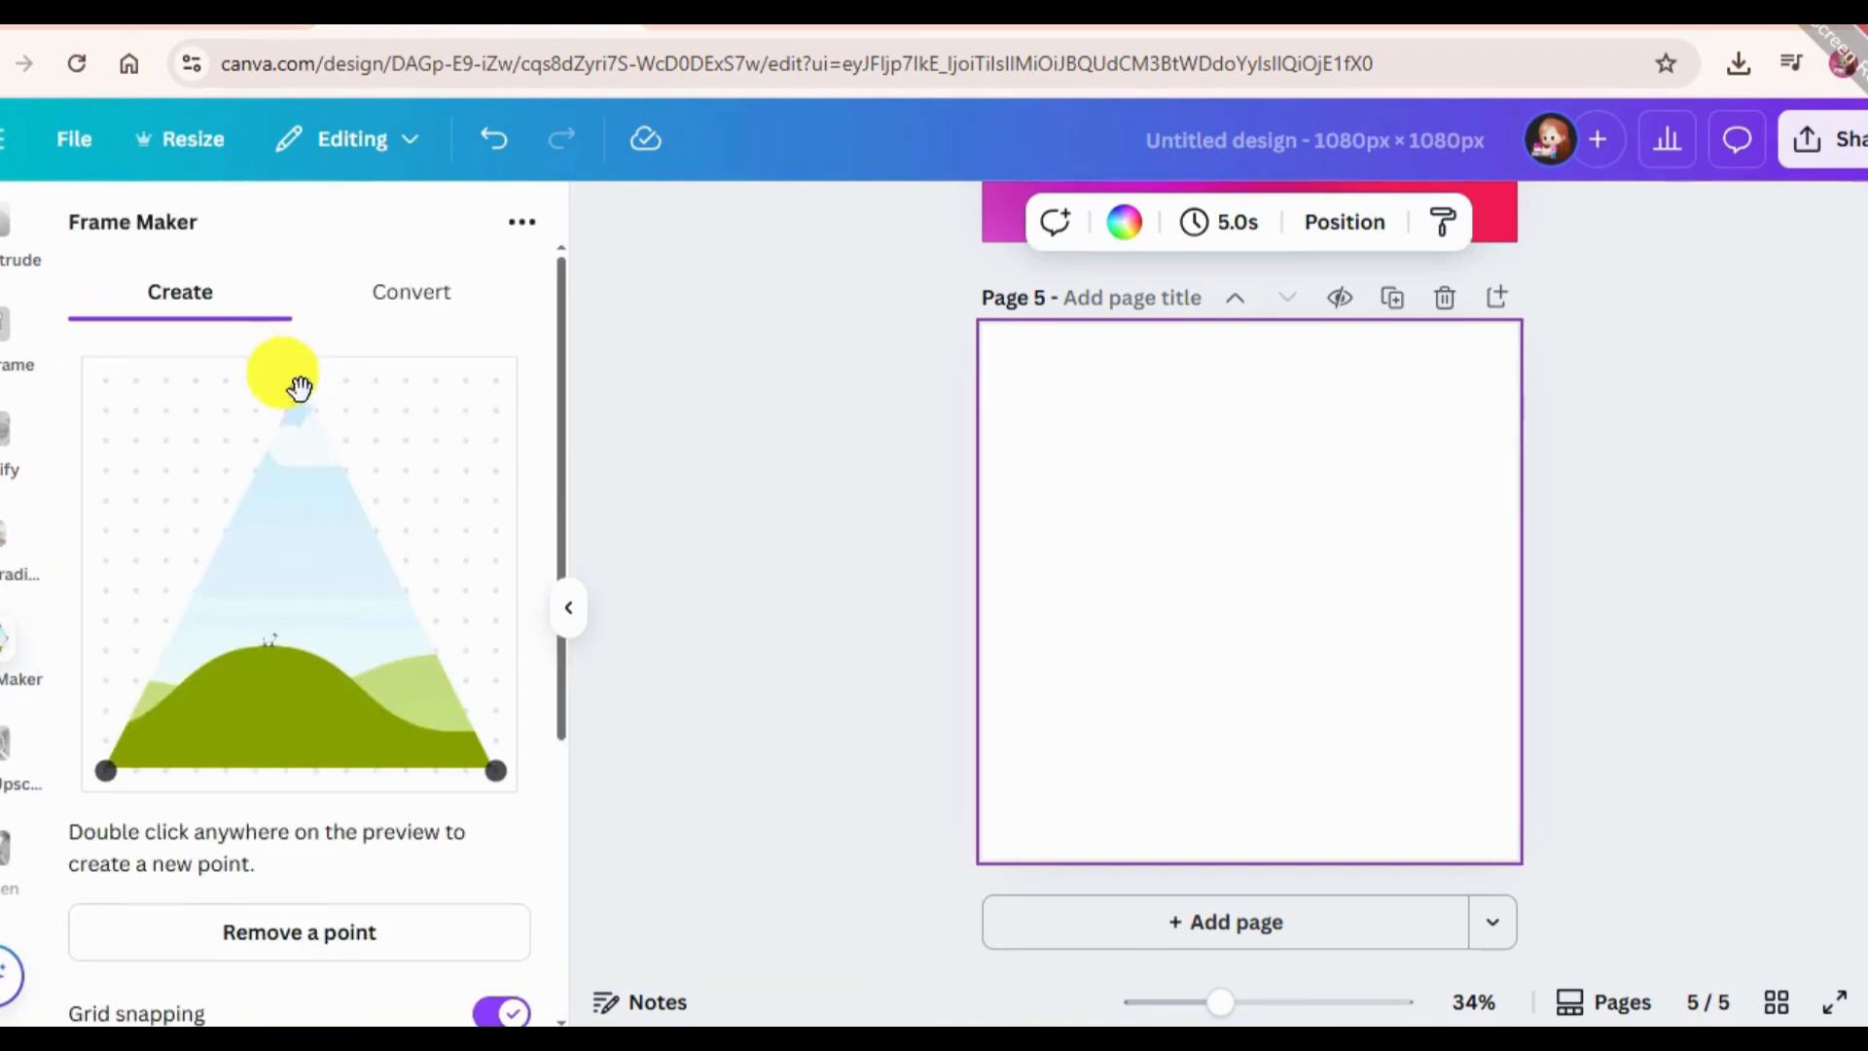
Browse the Frame Maker preset shapes and choose the pentagon.
drag(301, 386, 347, 467)
scroll(294, 722, down, 5)
click(515, 862)
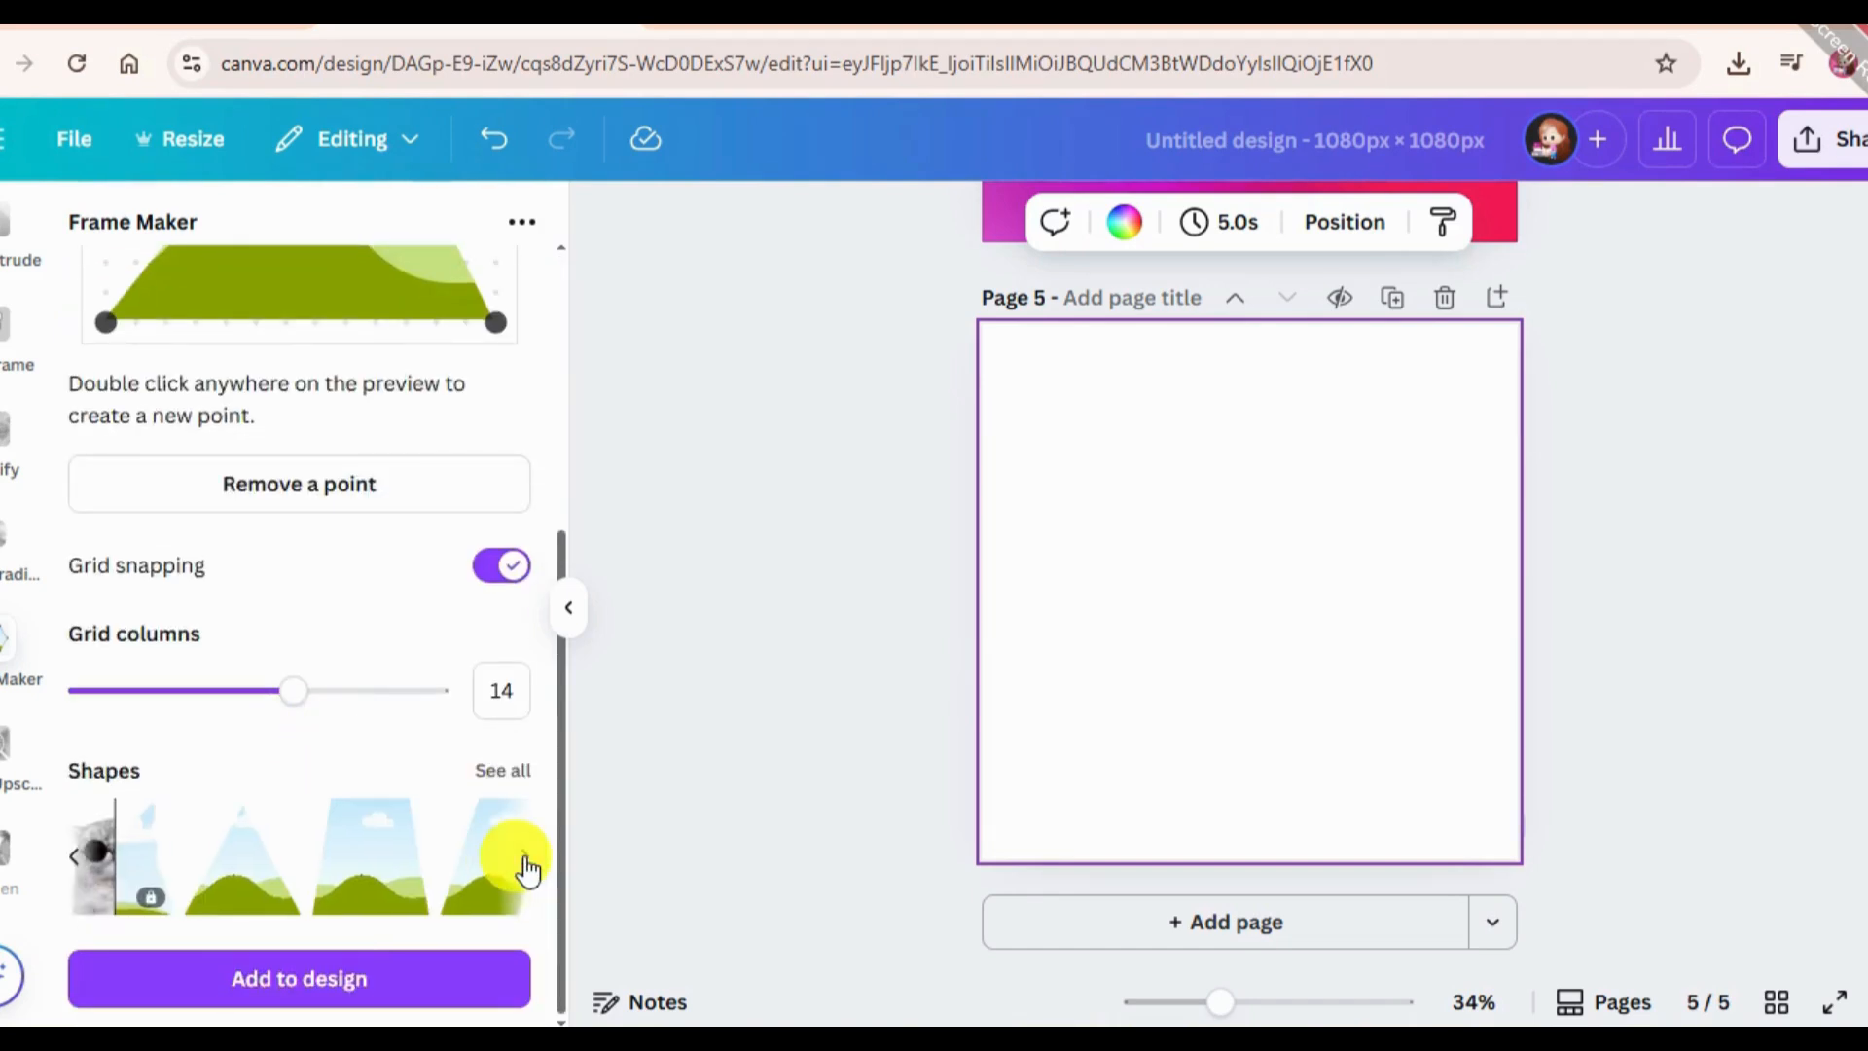
click(514, 863)
click(370, 906)
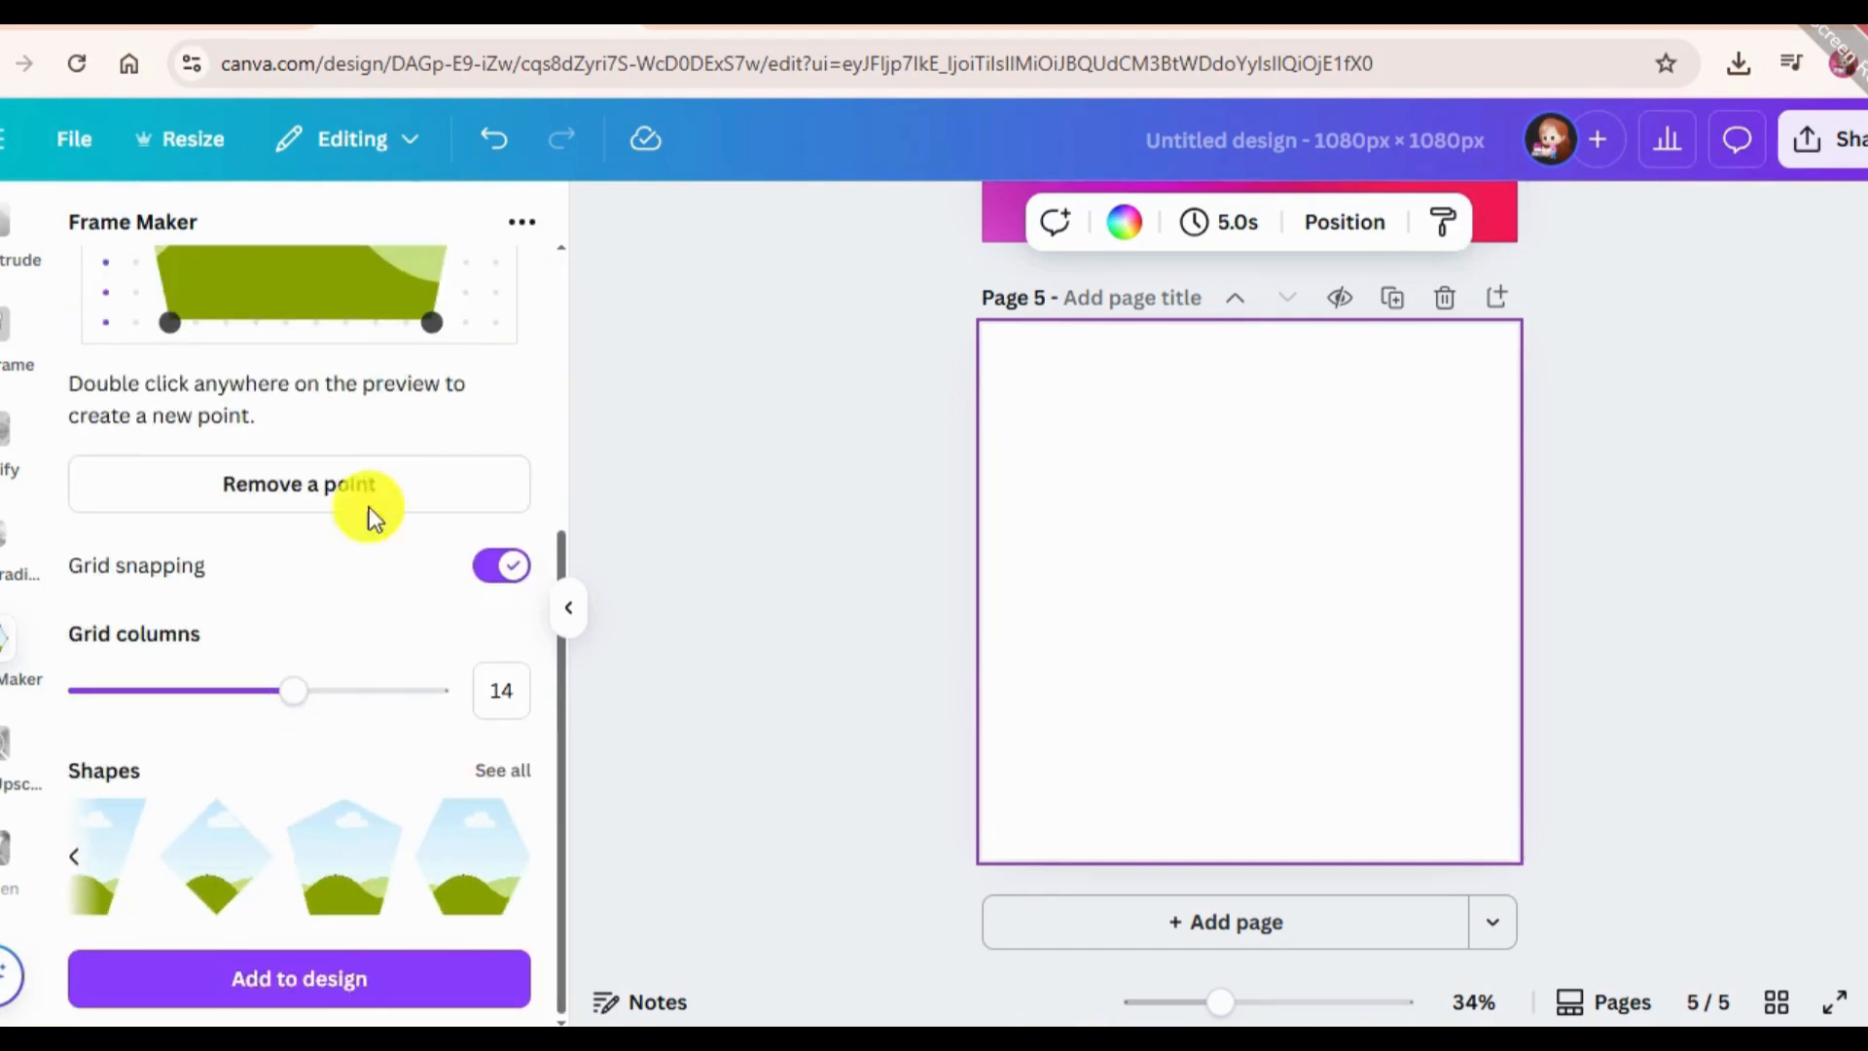
Reshape the pentagon frame by pulling its top point down into a V-shaped notch and moving its upper-right and lower-right points inward.
scroll(370, 506, up, 5)
drag(301, 381, 316, 650)
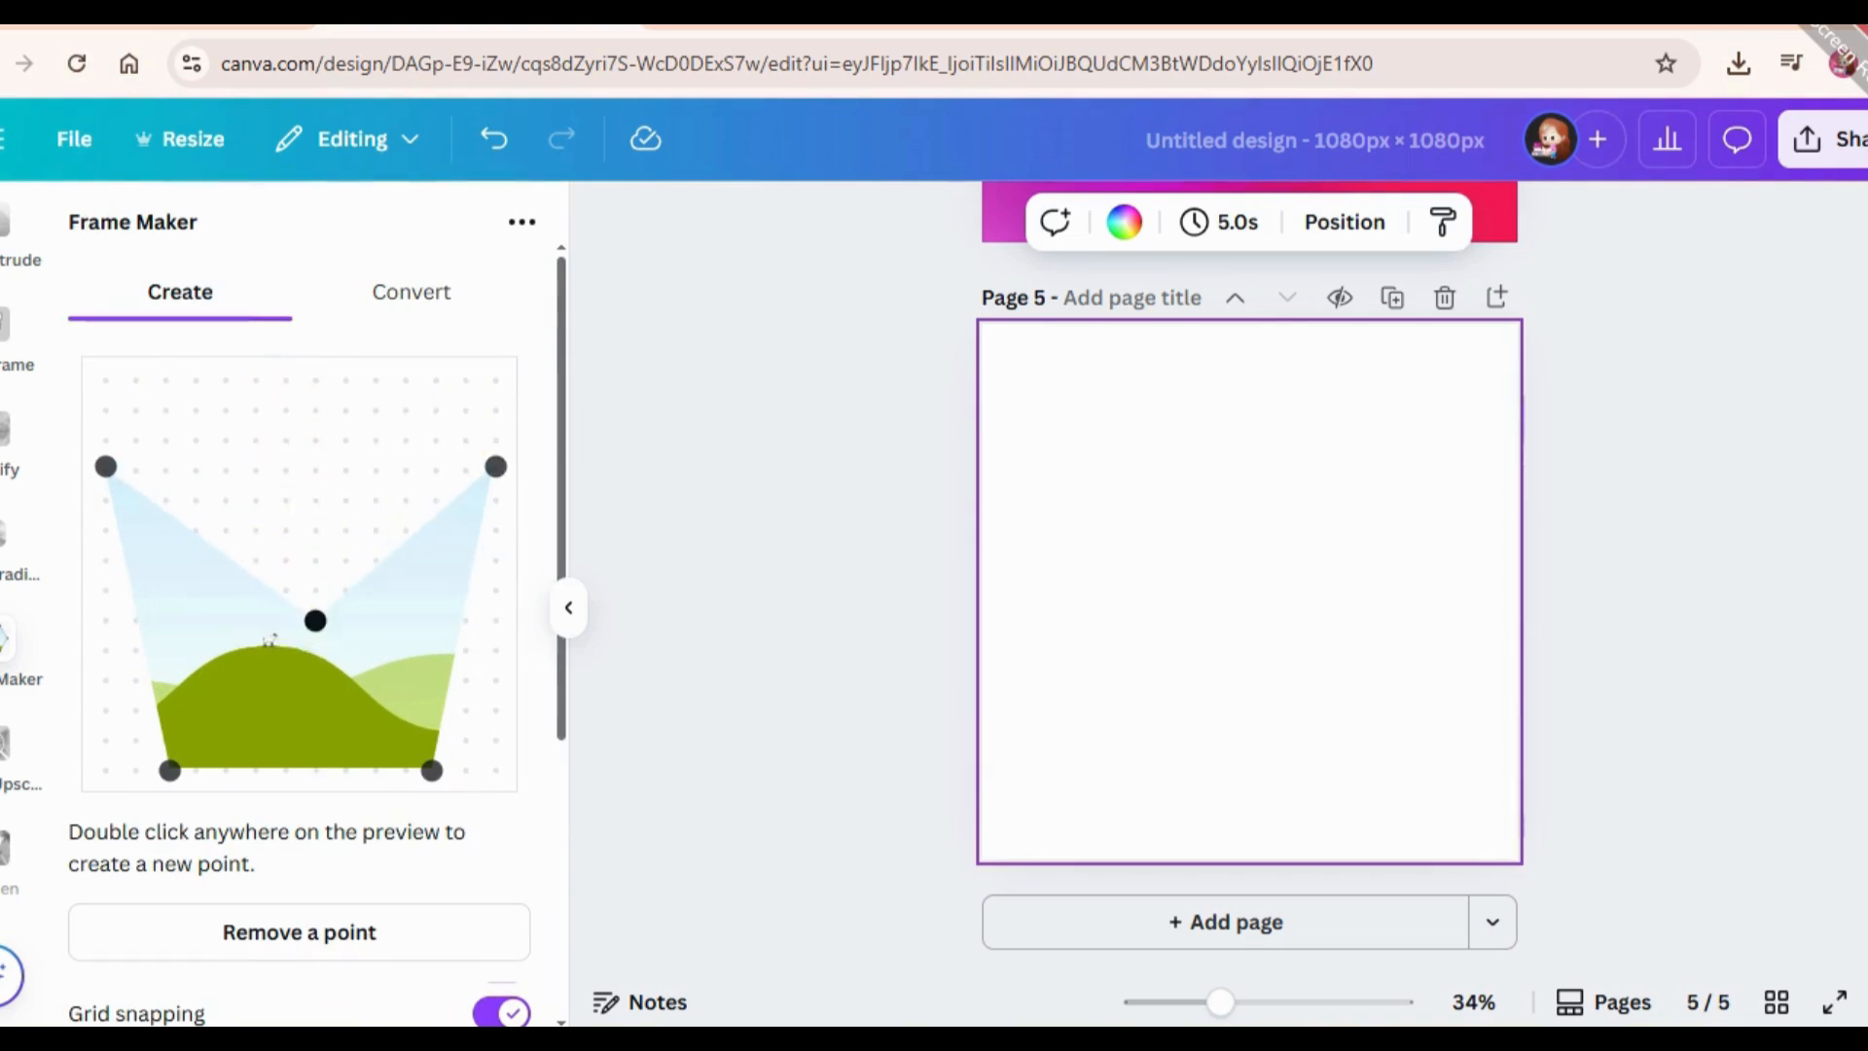
drag(316, 620, 287, 621)
drag(495, 471, 437, 448)
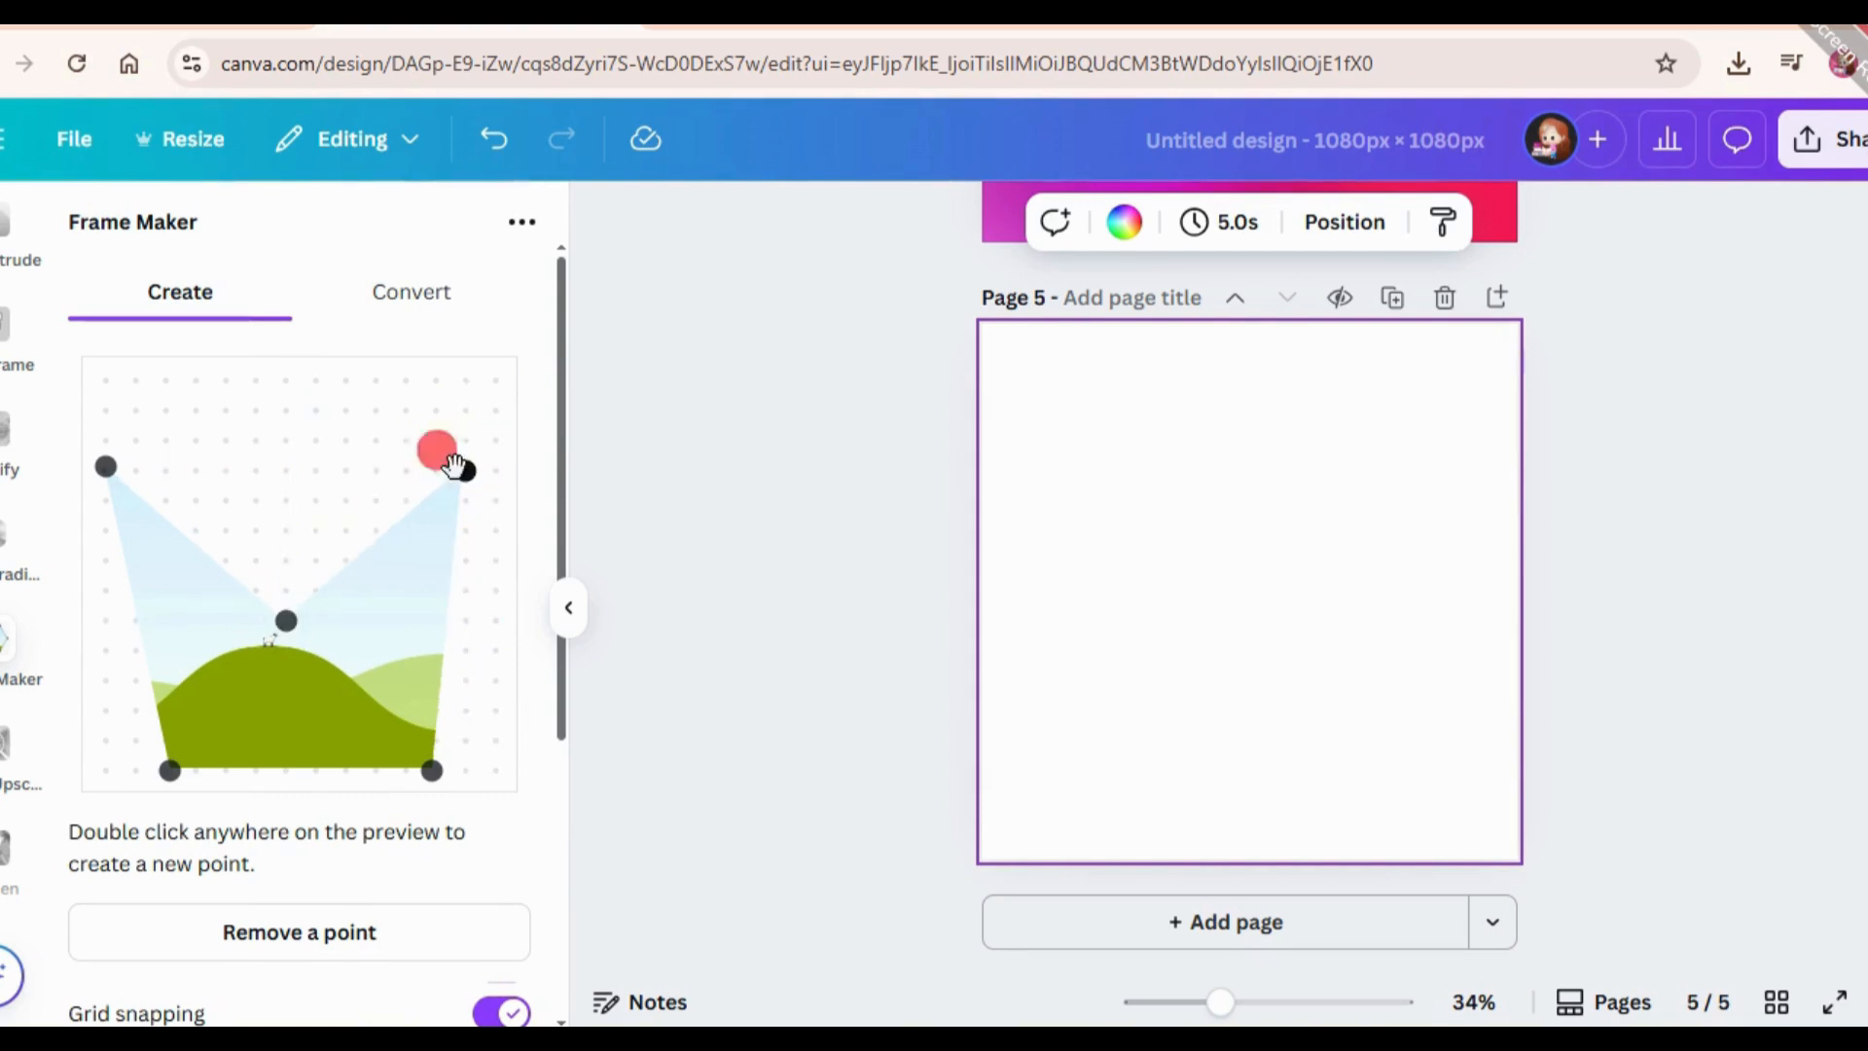
drag(431, 771, 406, 770)
Add the notched frame to page 5, enlarge it to nearly the page width and centre it.
scroll(467, 792, down, 5)
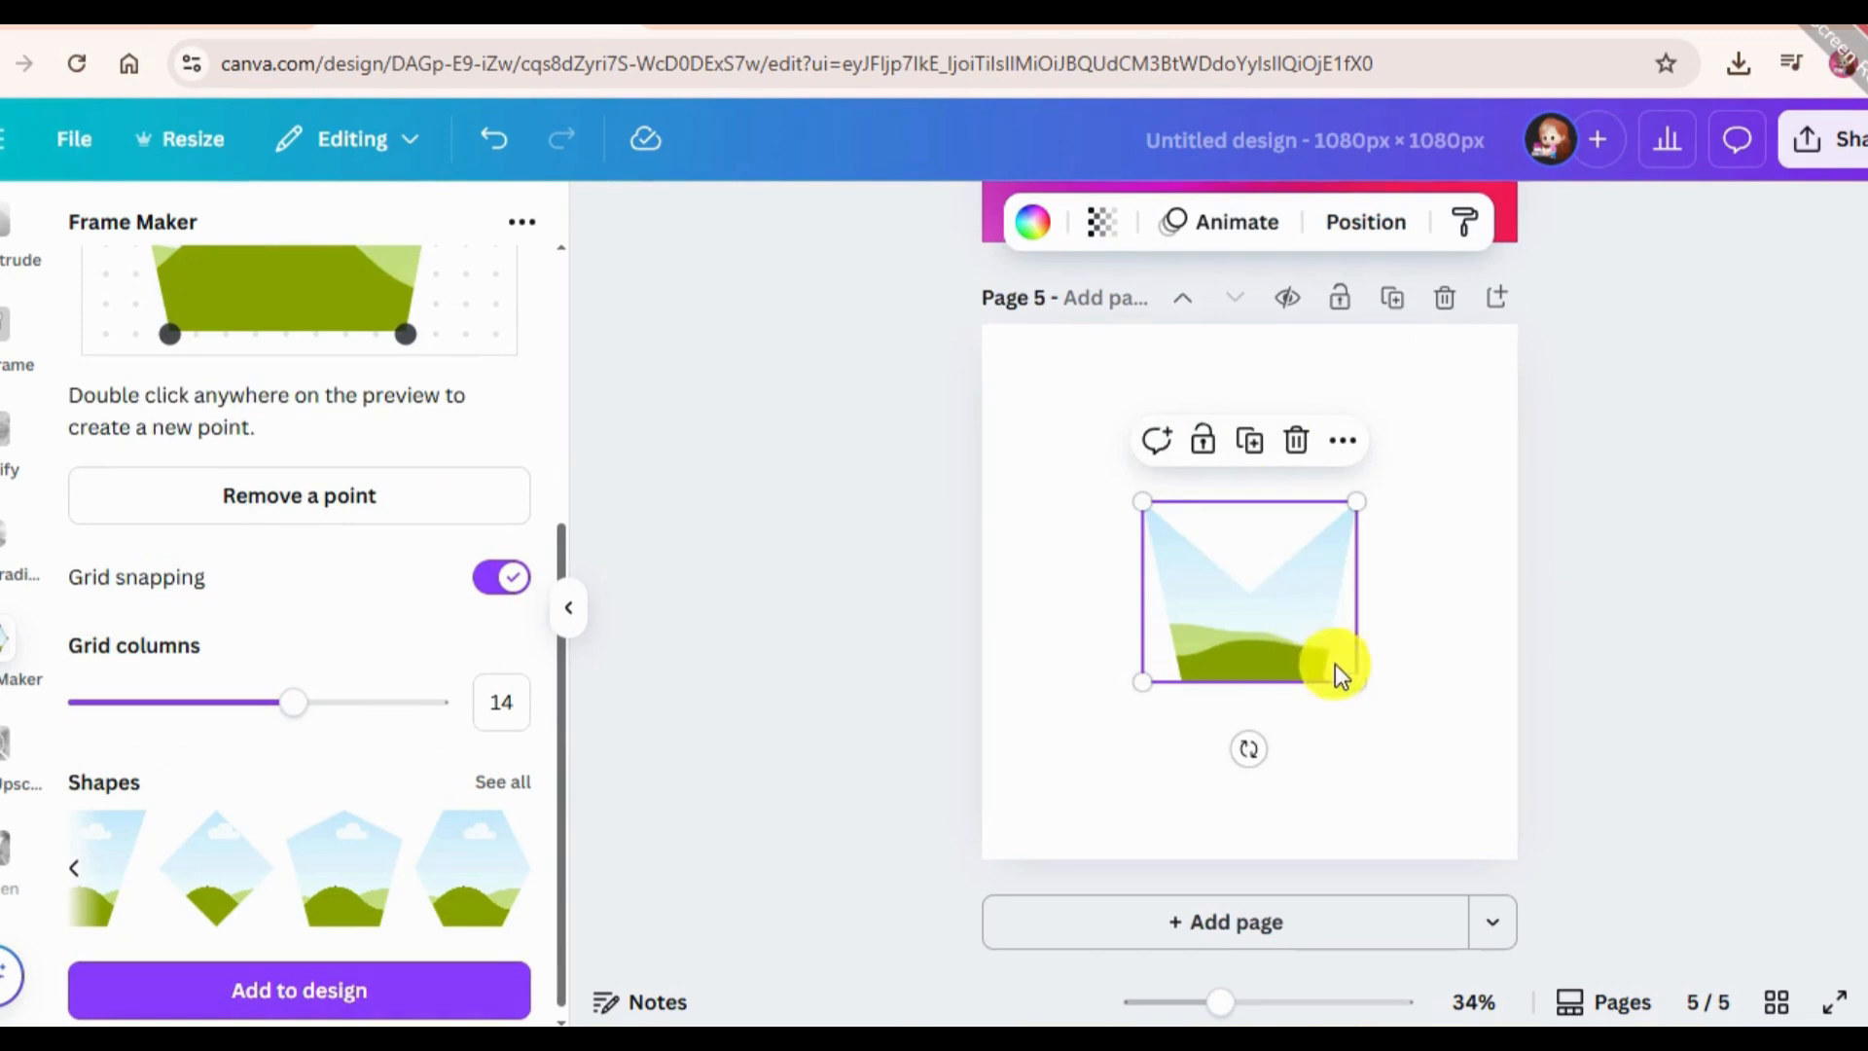
drag(1348, 681, 1485, 884)
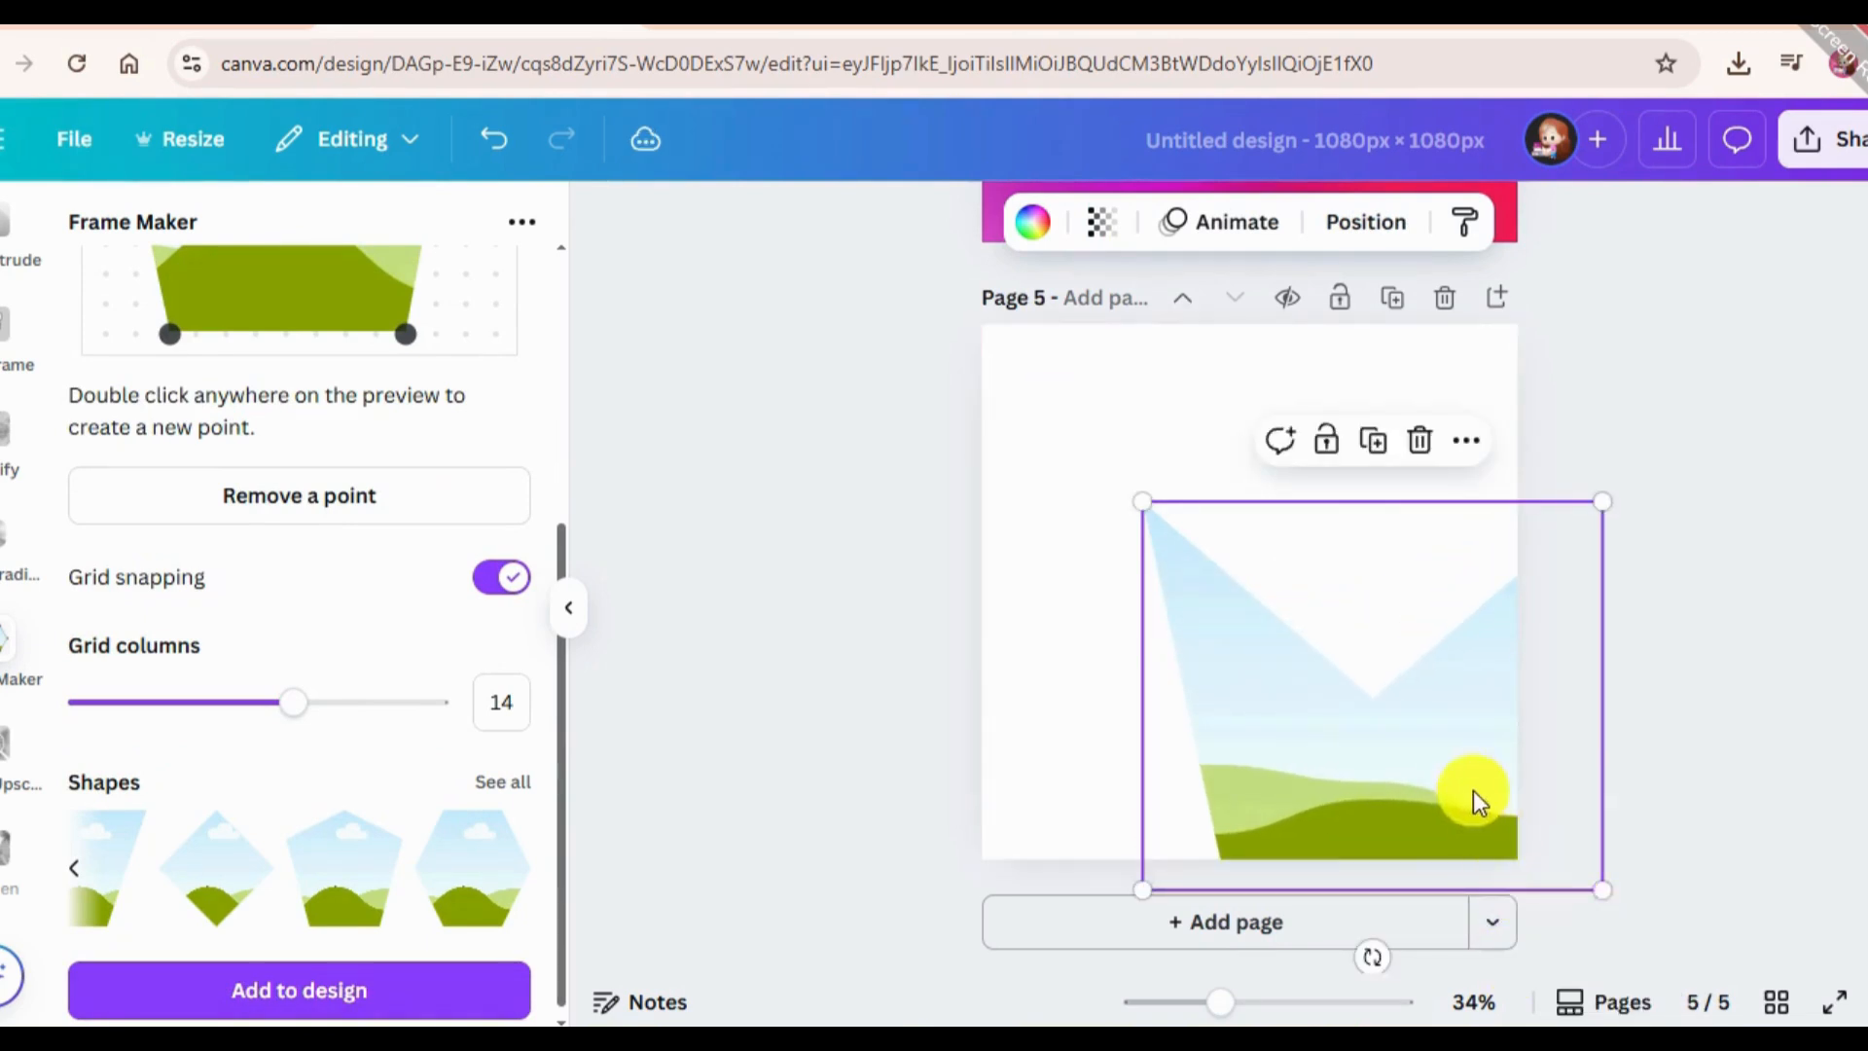
drag(1472, 801, 1334, 676)
Search the element photos for "ocean" and fill the notched frame with the overhead photo of foamy turquoise water.
scroll(27, 367, up, 6)
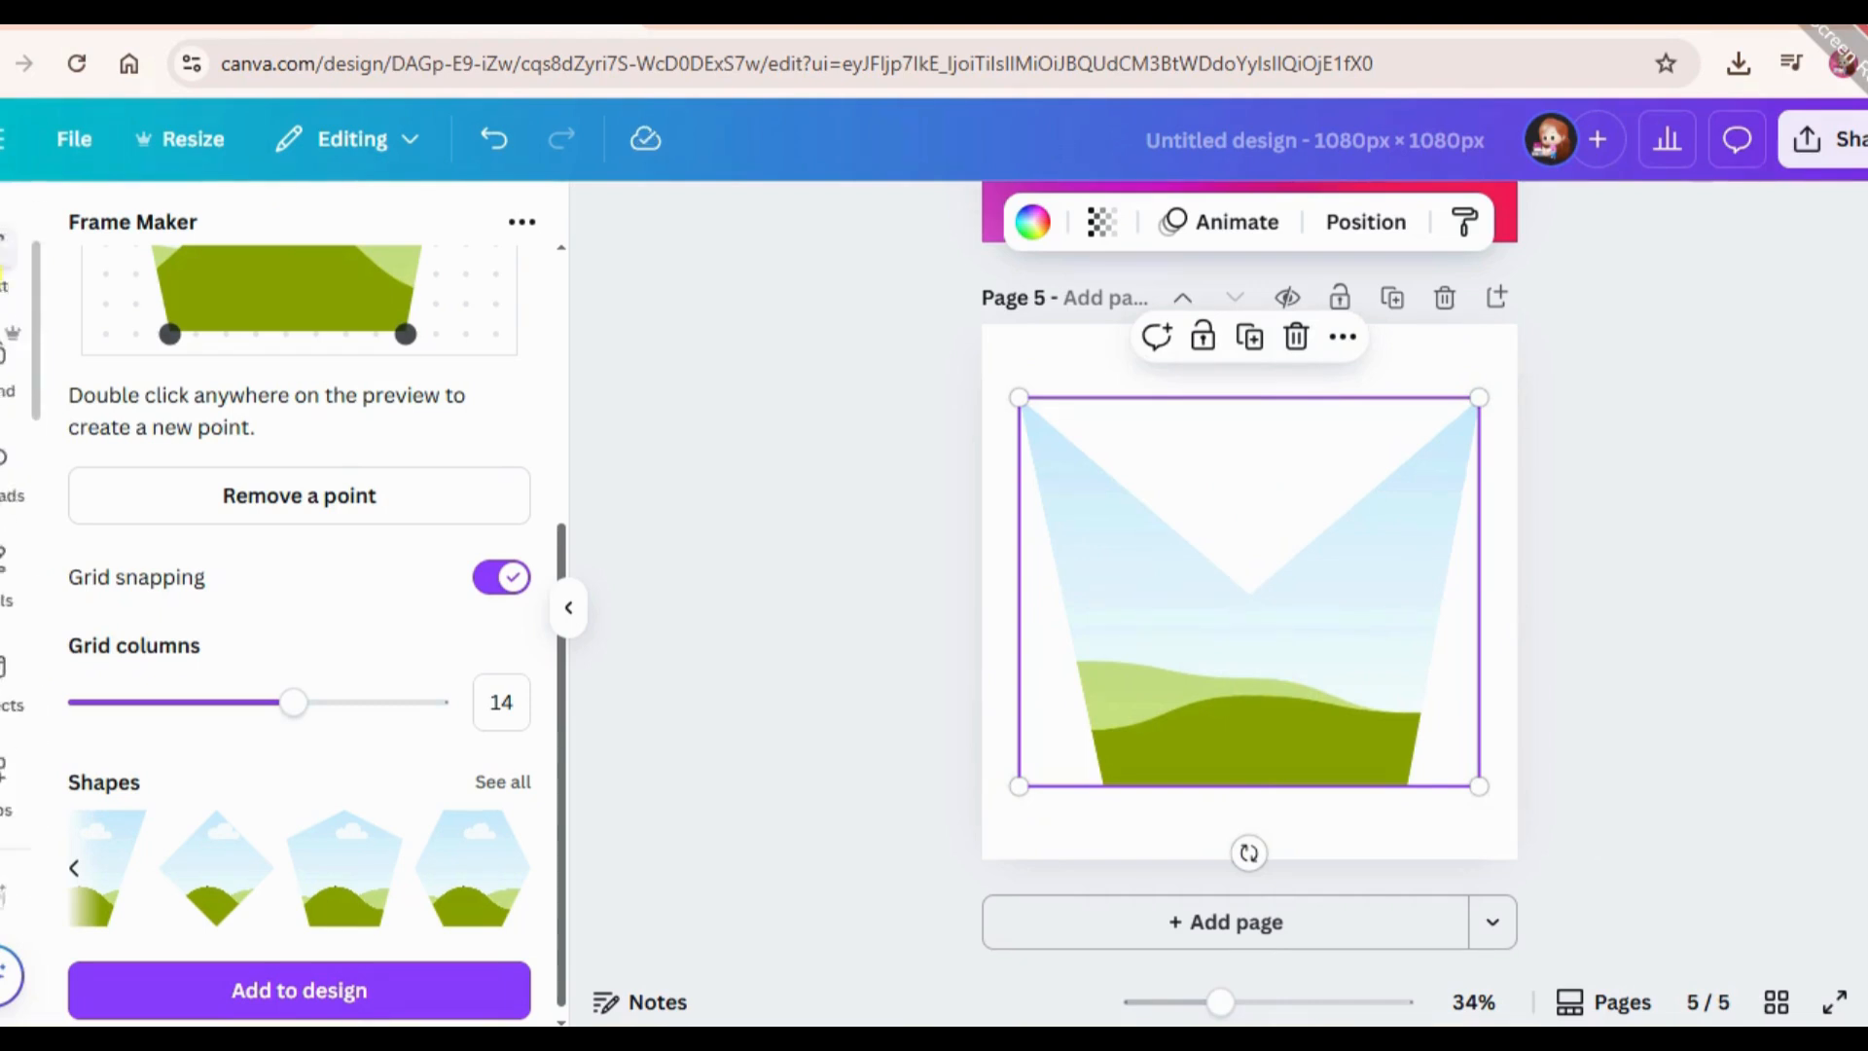
scroll(8, 386, up, 2)
click(276, 229)
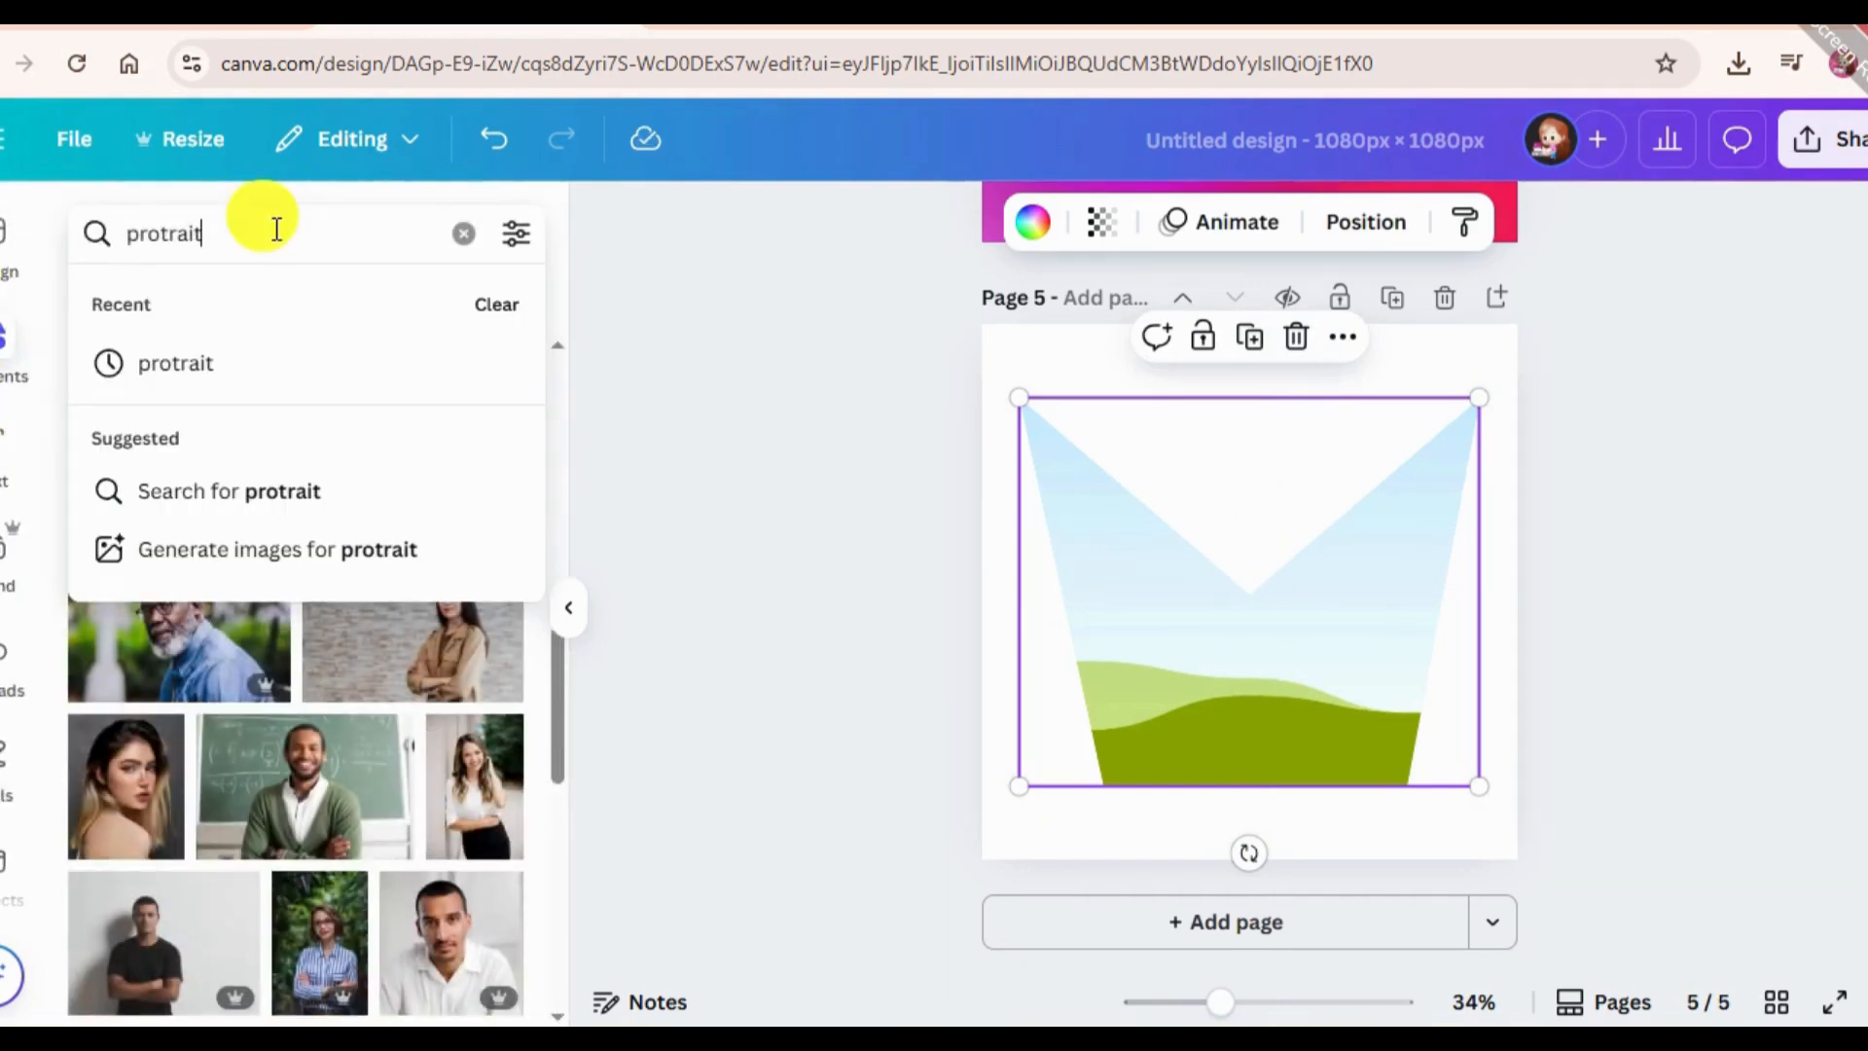
double_click(275, 230)
key(BackSpace)
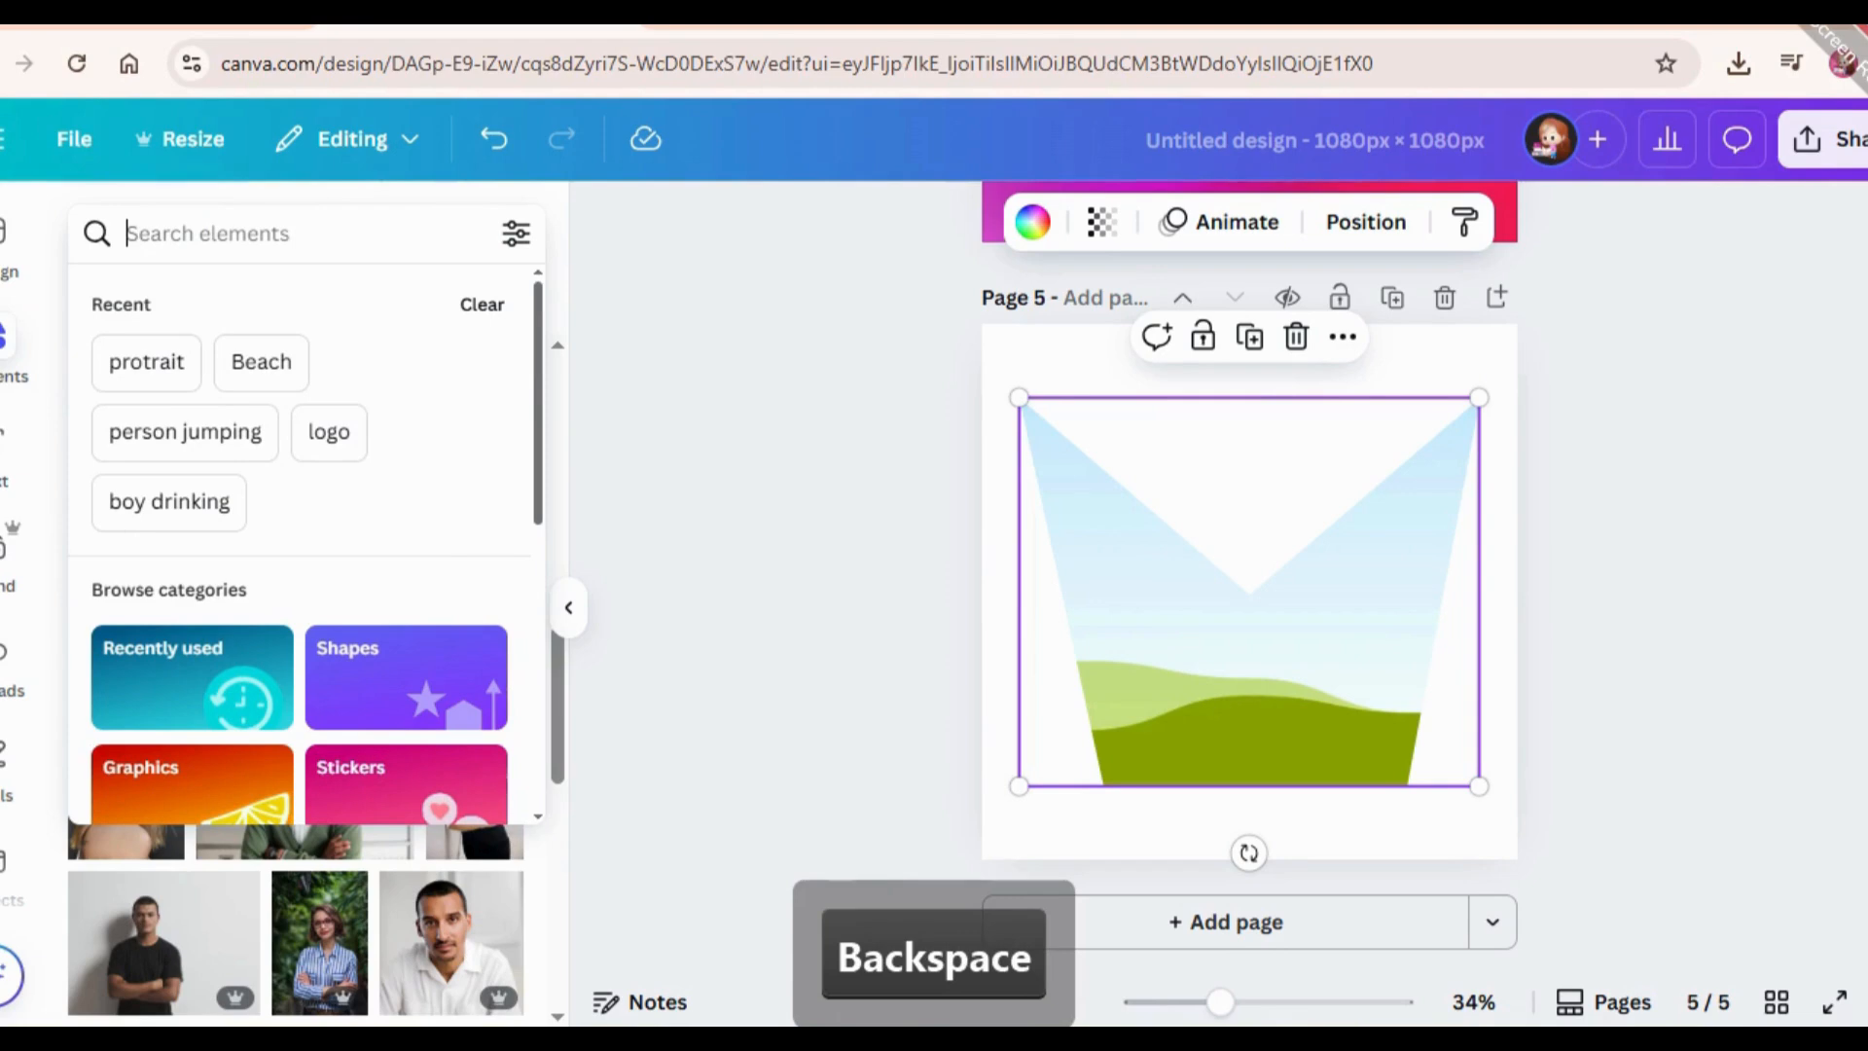
text(ocean)
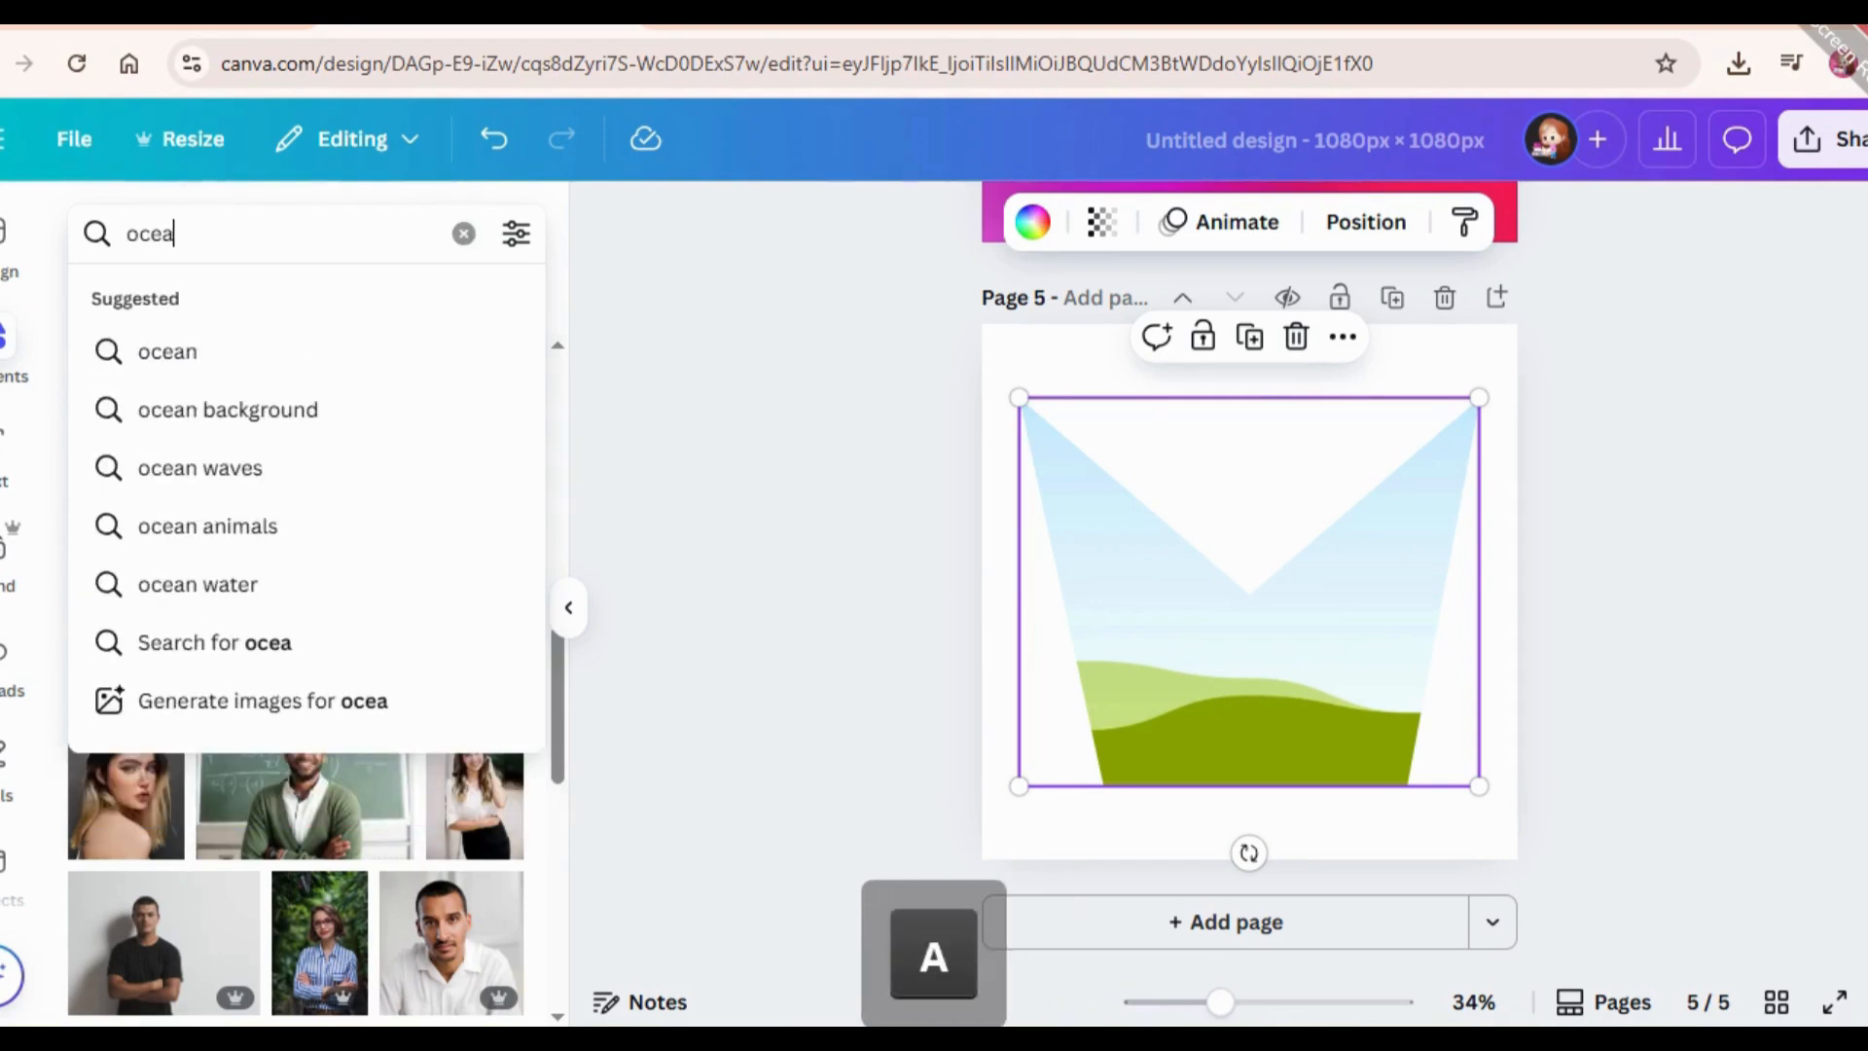
key(Return)
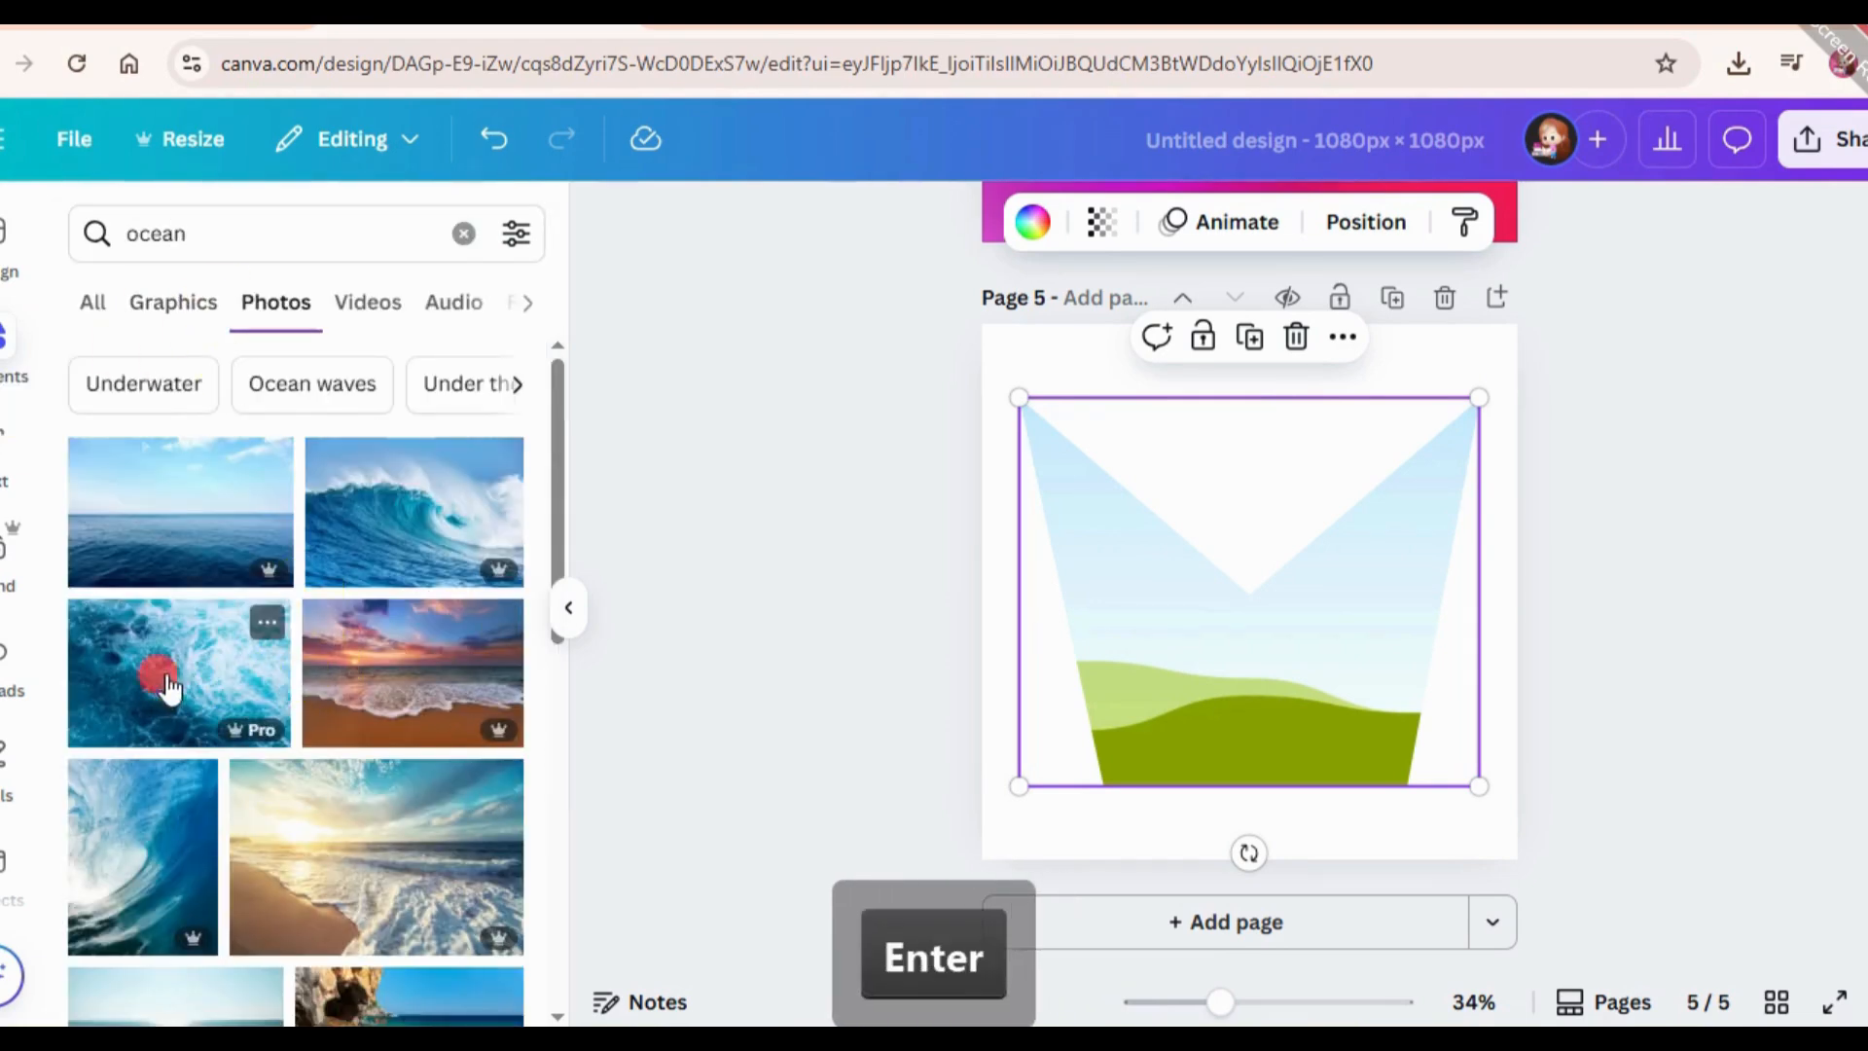
drag(141, 659, 1159, 592)
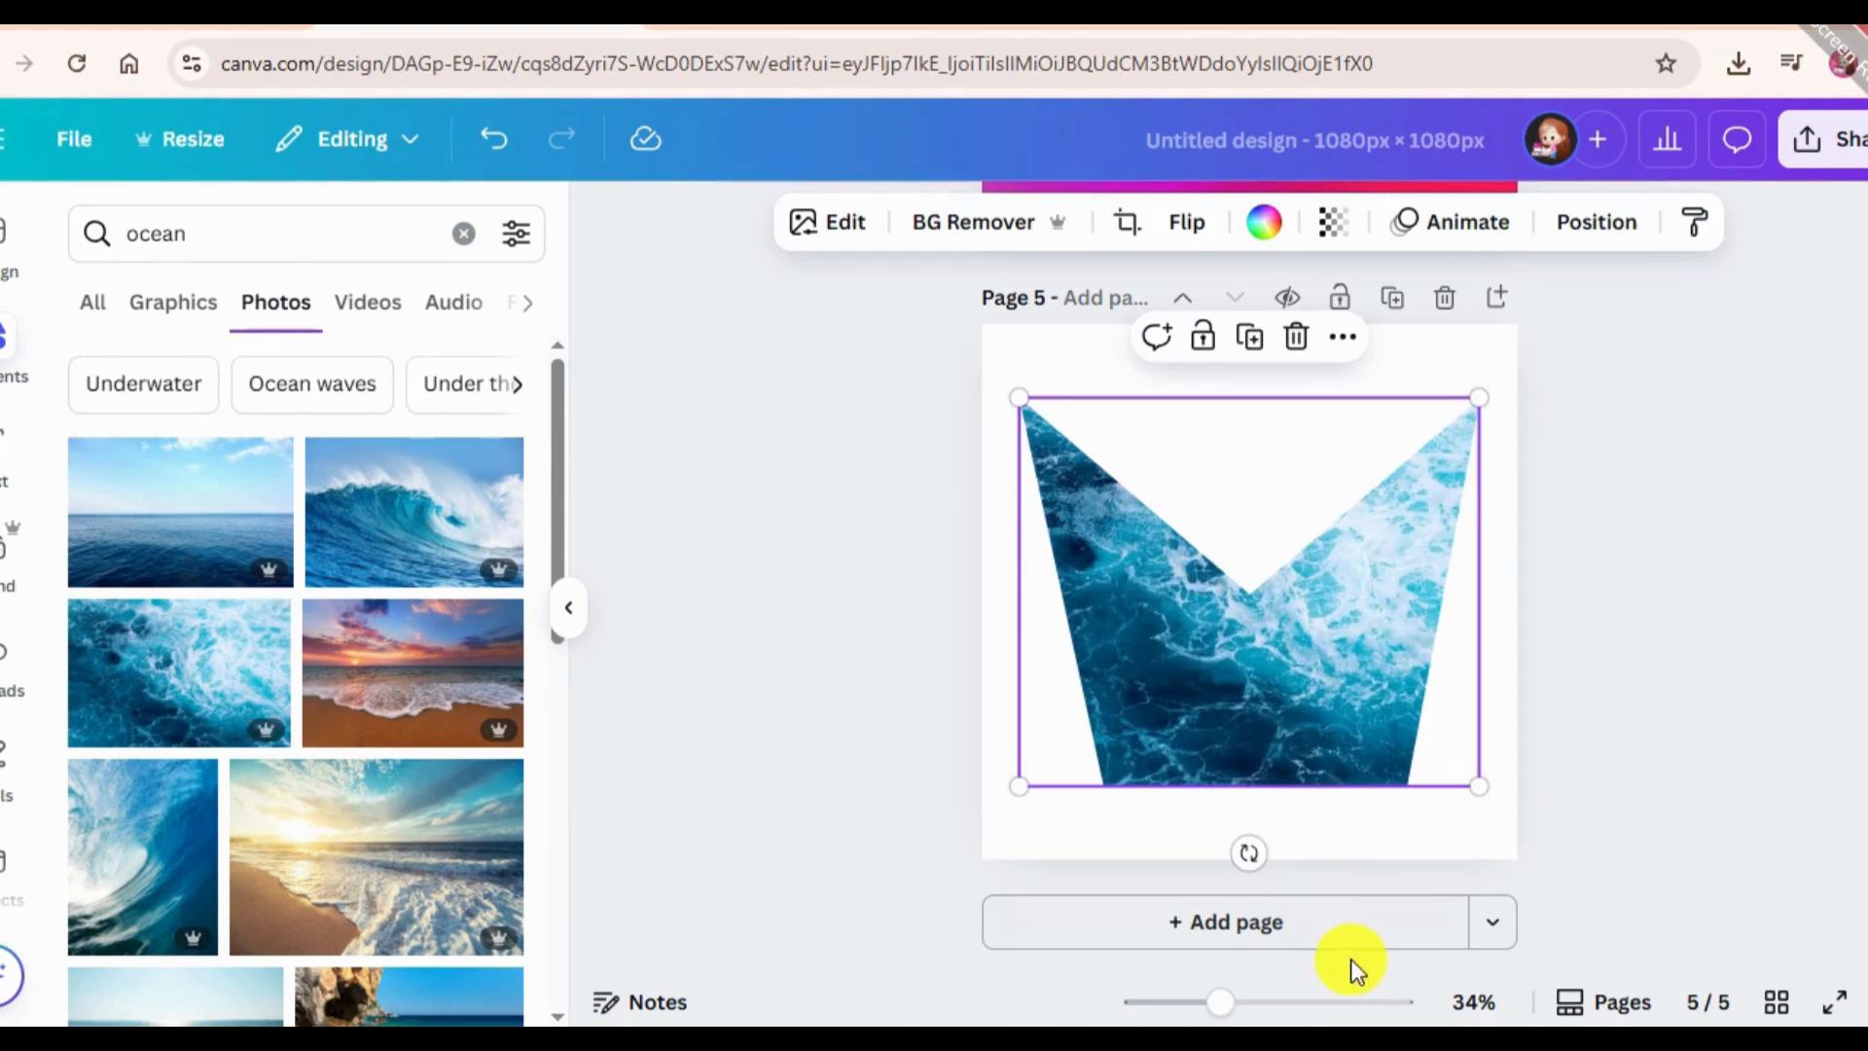
Try several blue brand colours as the page 5 background, and settle on the darkest blue from the ocean photo's colours.
click(1657, 393)
click(1039, 221)
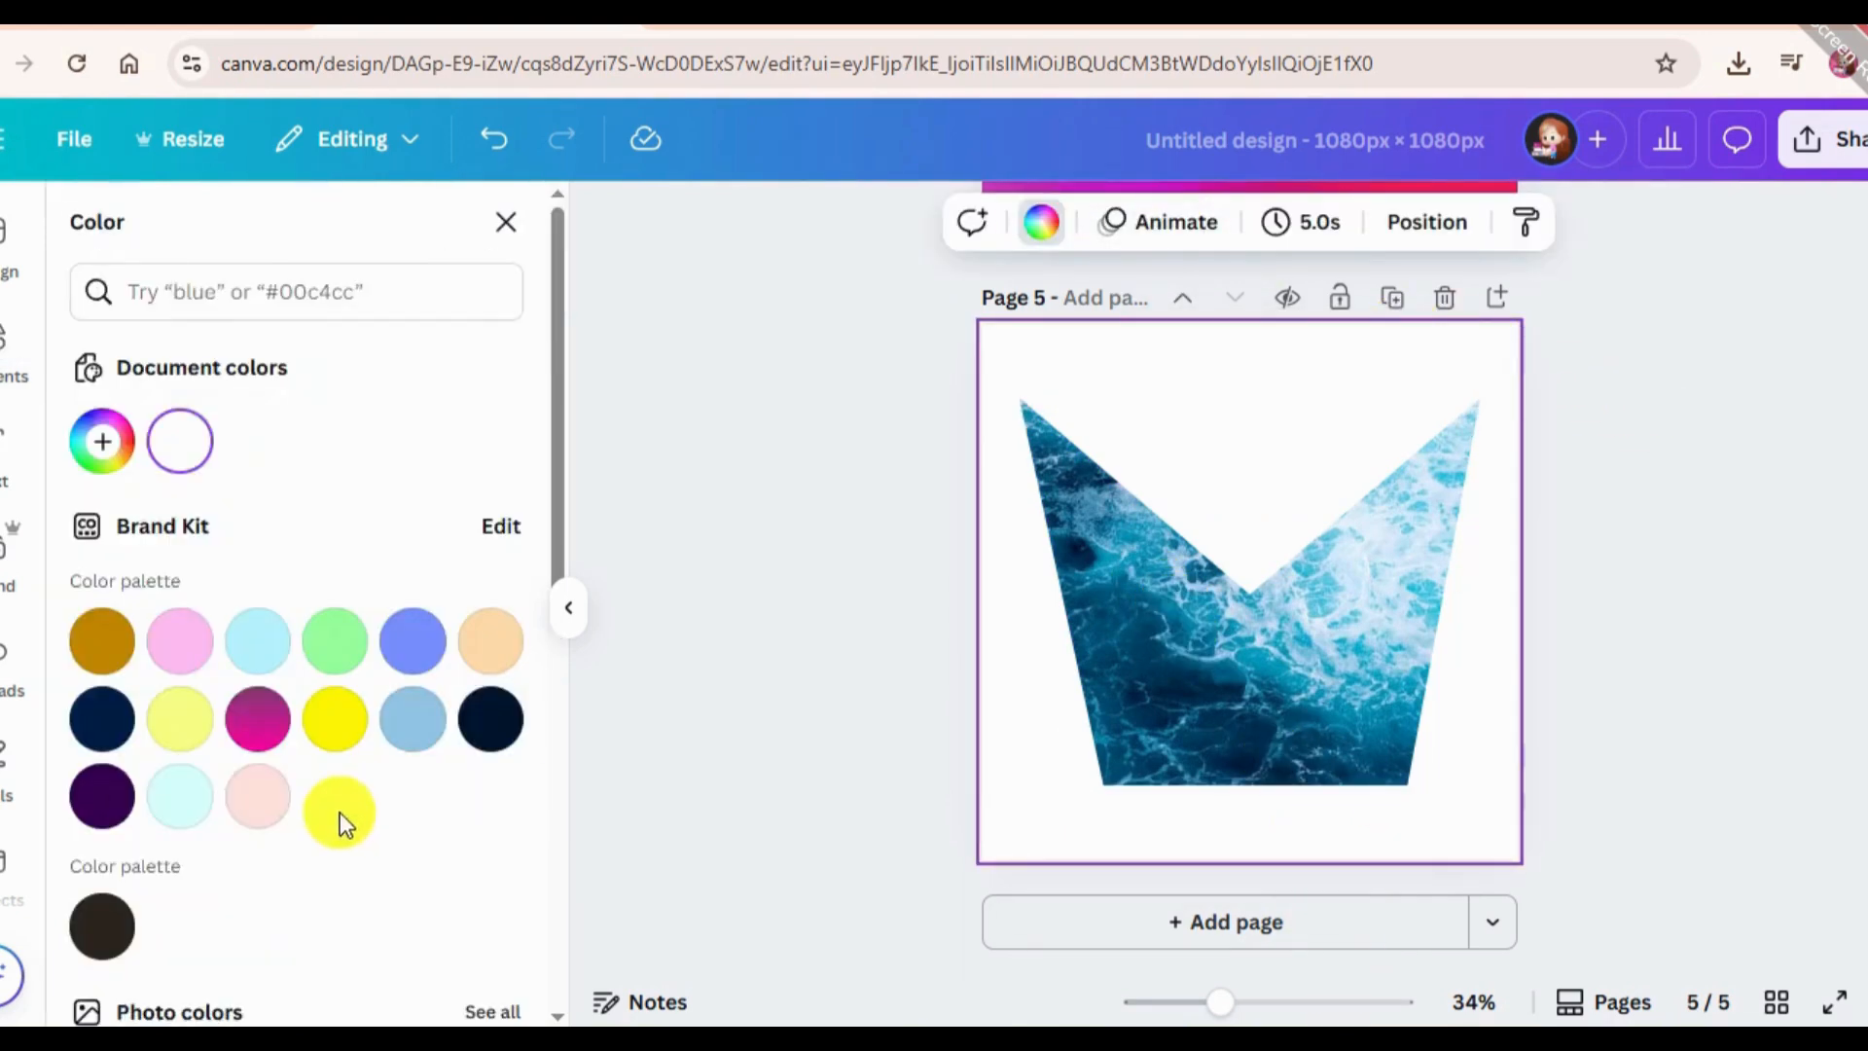
click(409, 721)
click(255, 638)
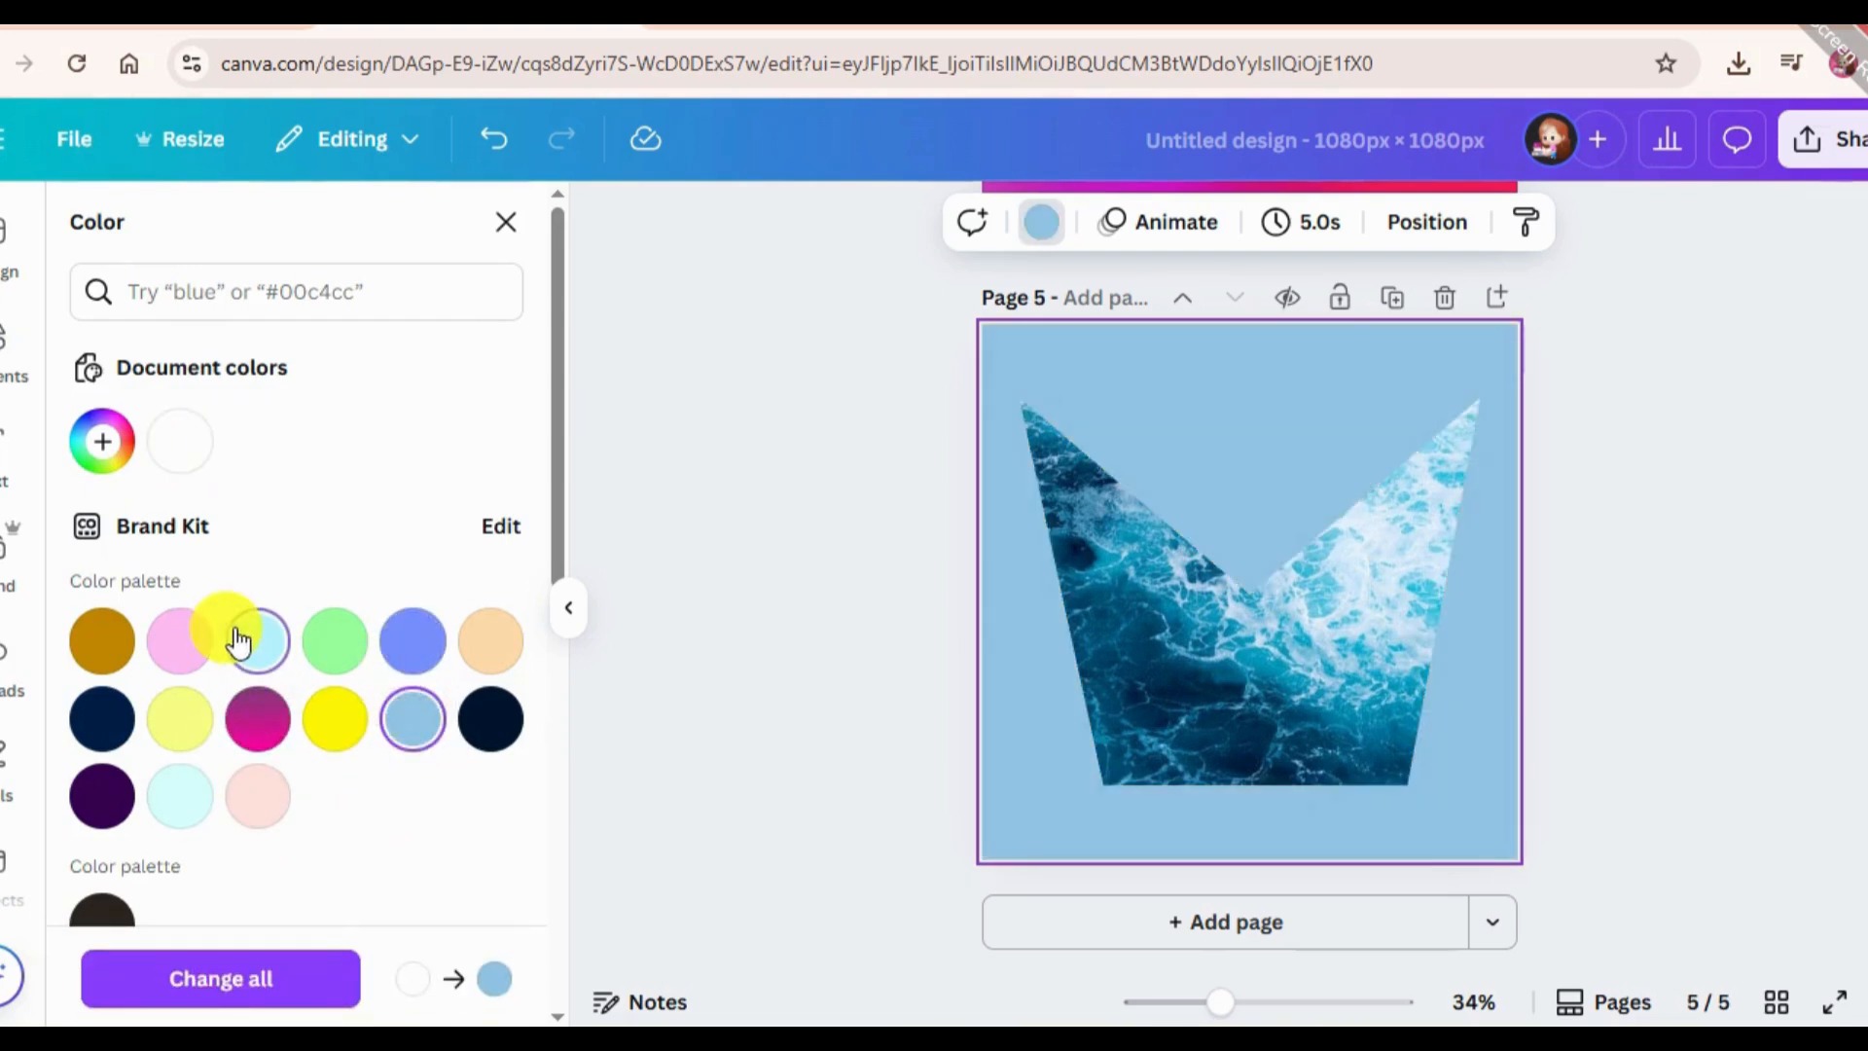
click(199, 795)
click(414, 647)
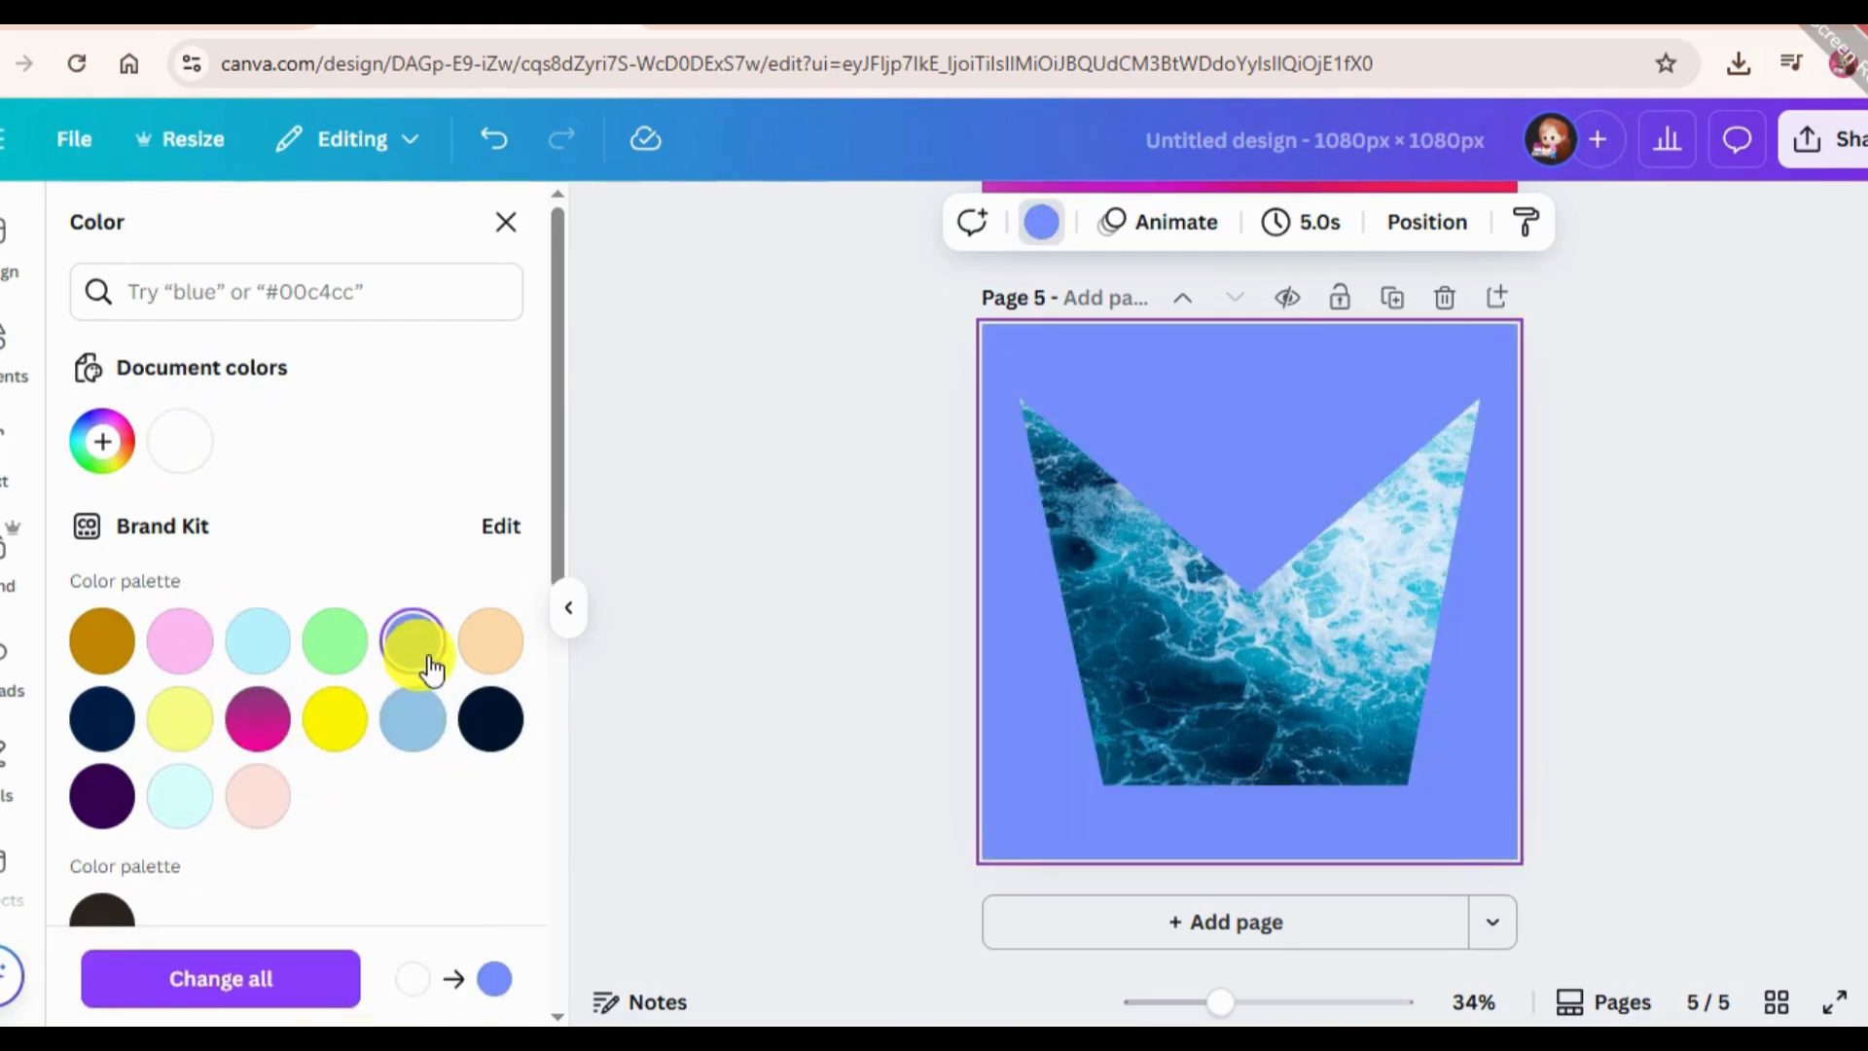
scroll(394, 705, down, 10)
scroll(385, 702, up, 4)
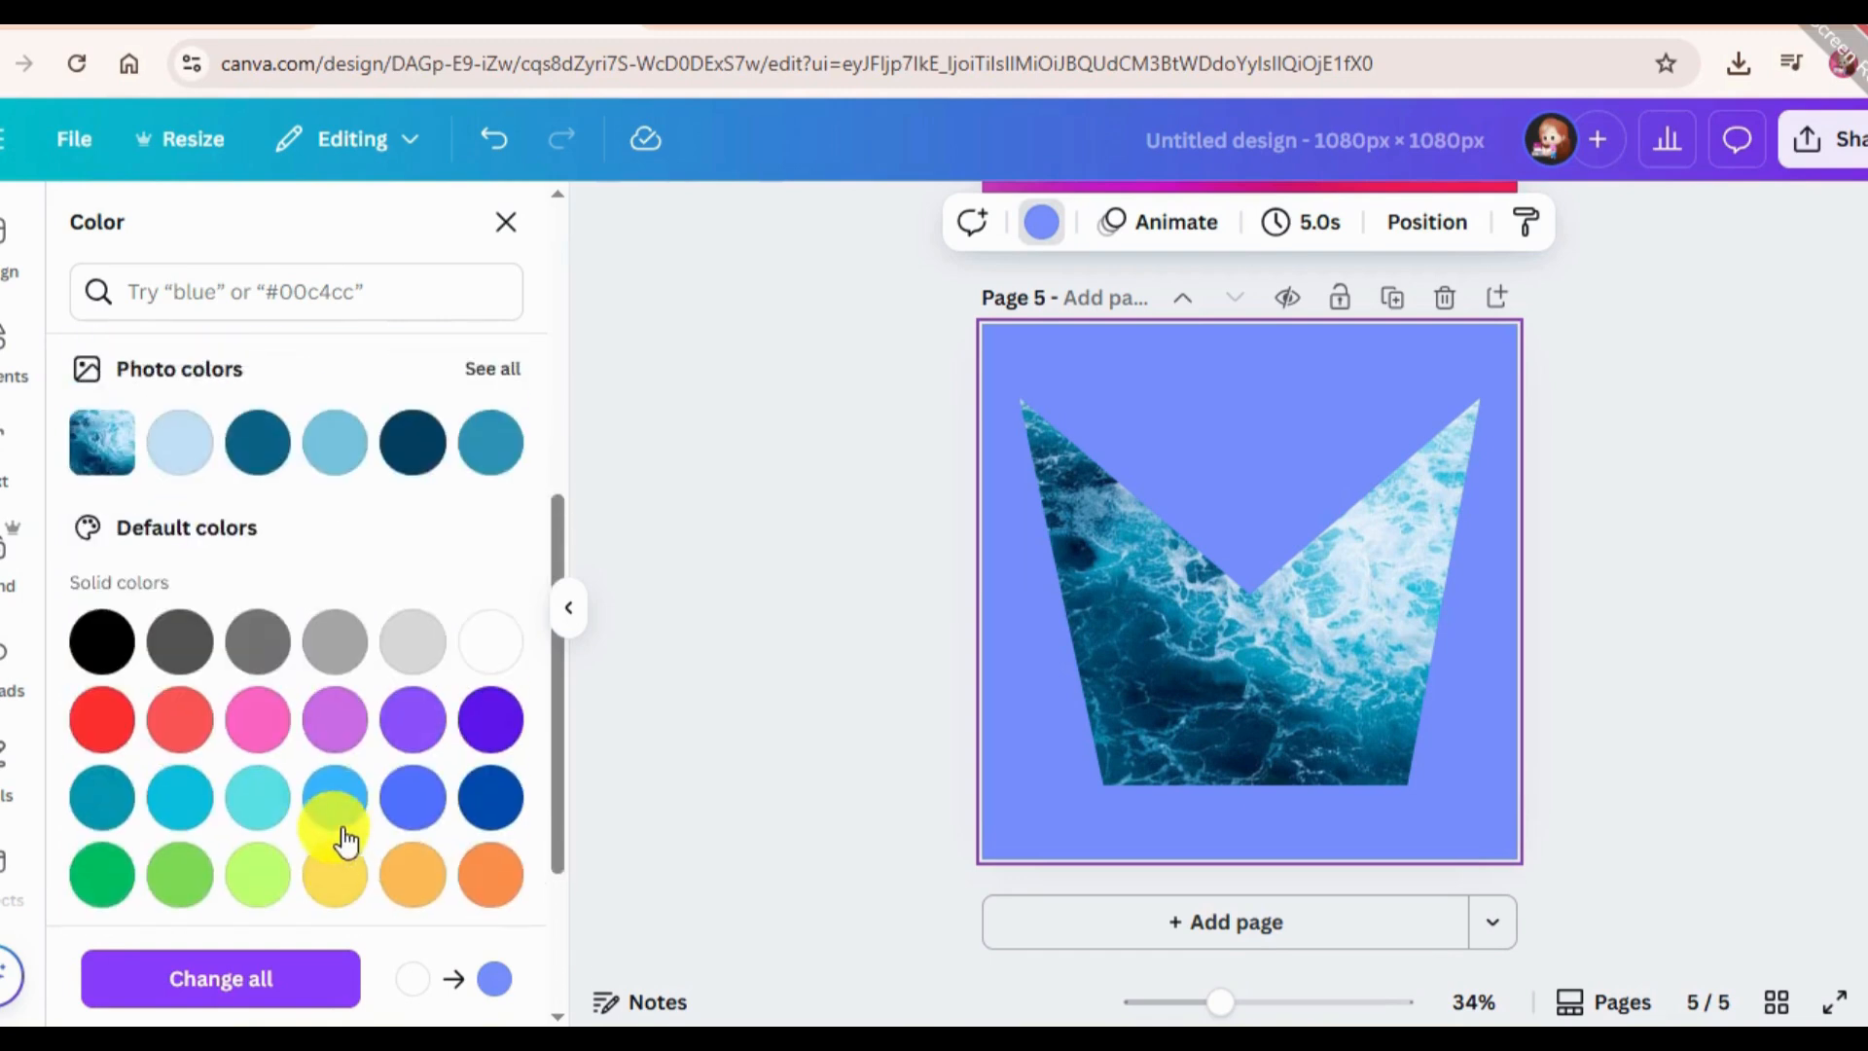
click(428, 452)
click(820, 390)
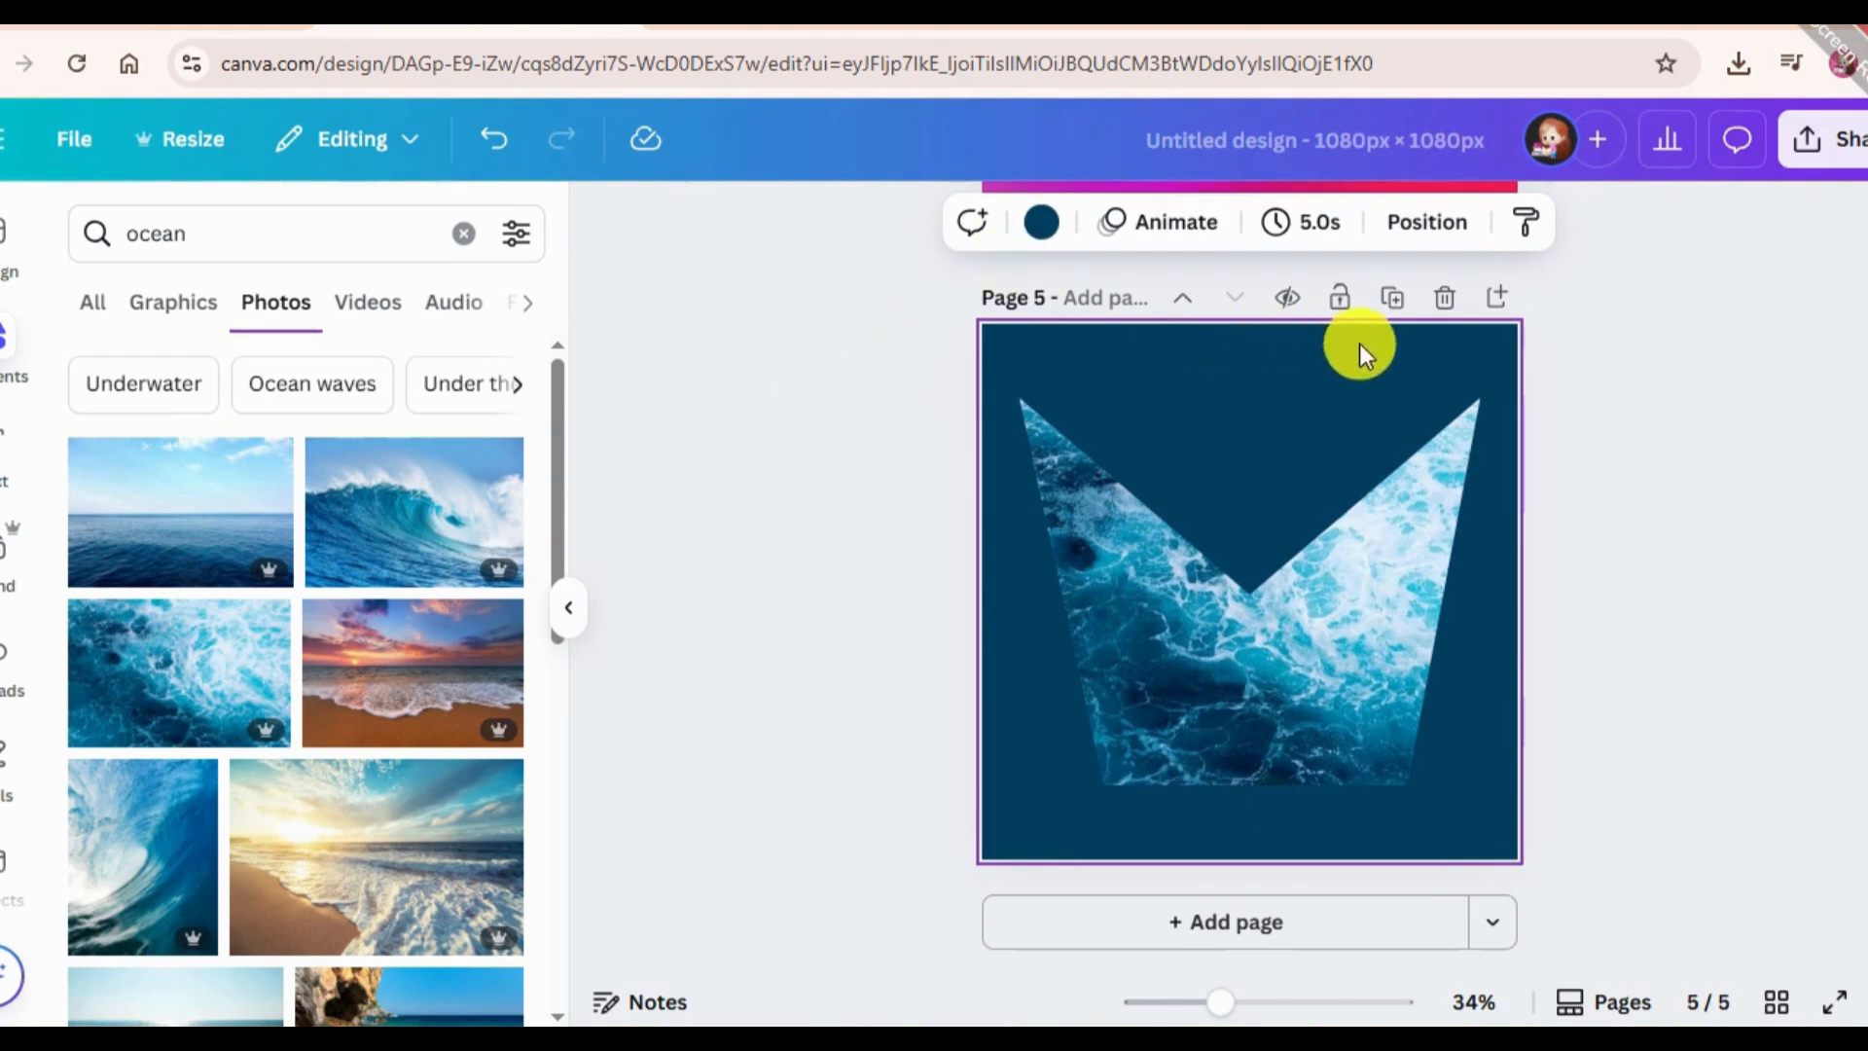
Add page 6 to the design and open the TypeCraft app.
click(1067, 931)
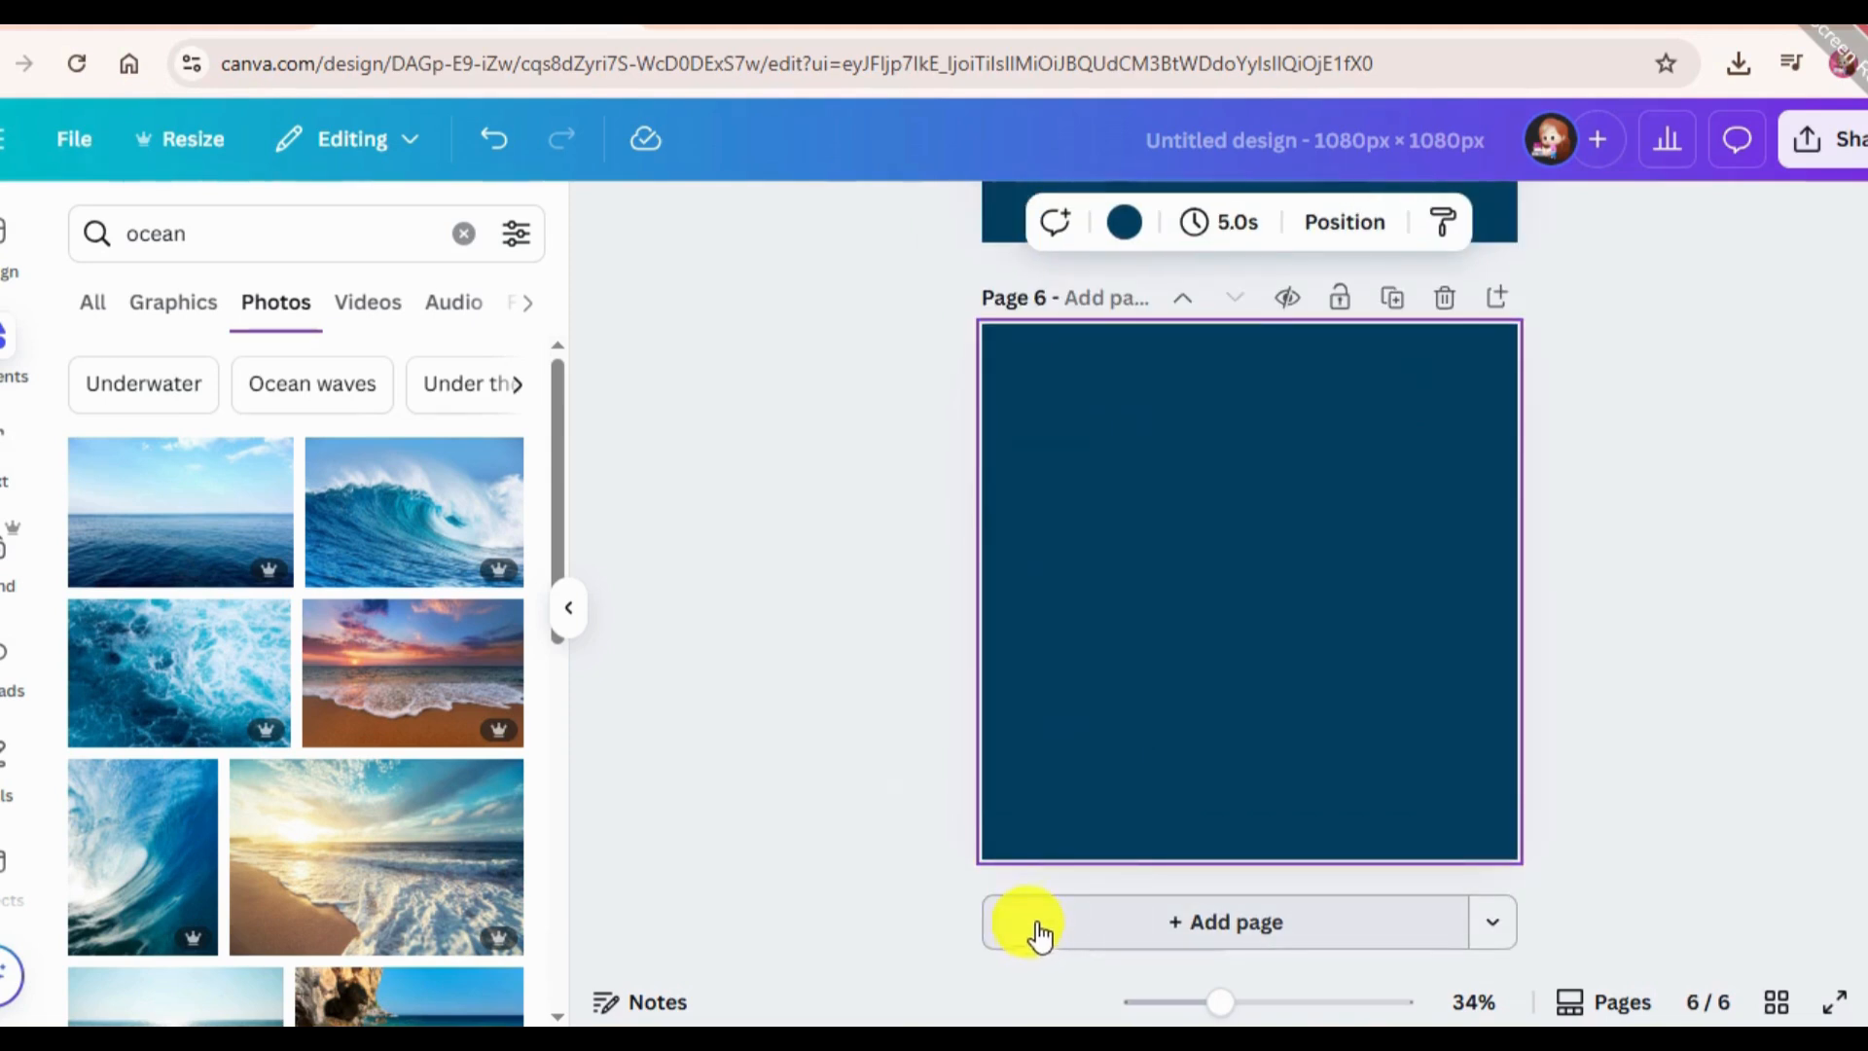
scroll(5, 740, down, 5)
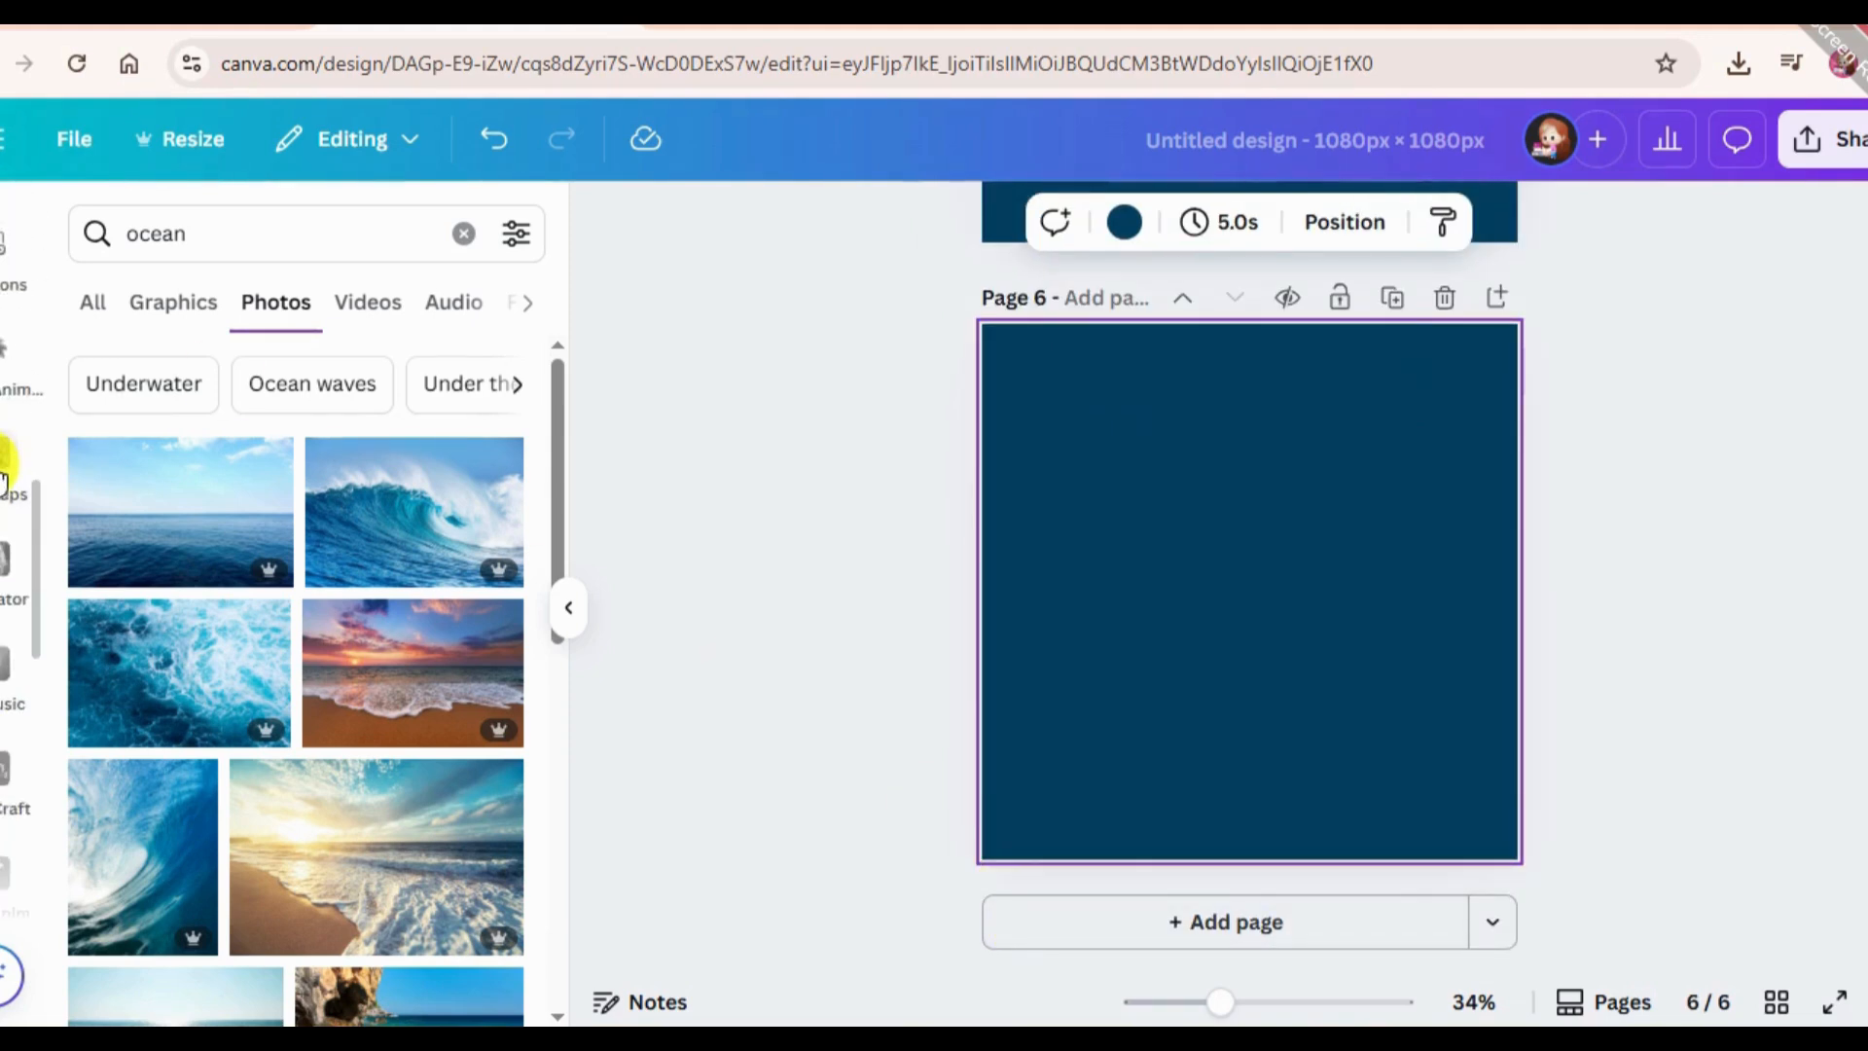
scroll(3, 476, up, 5)
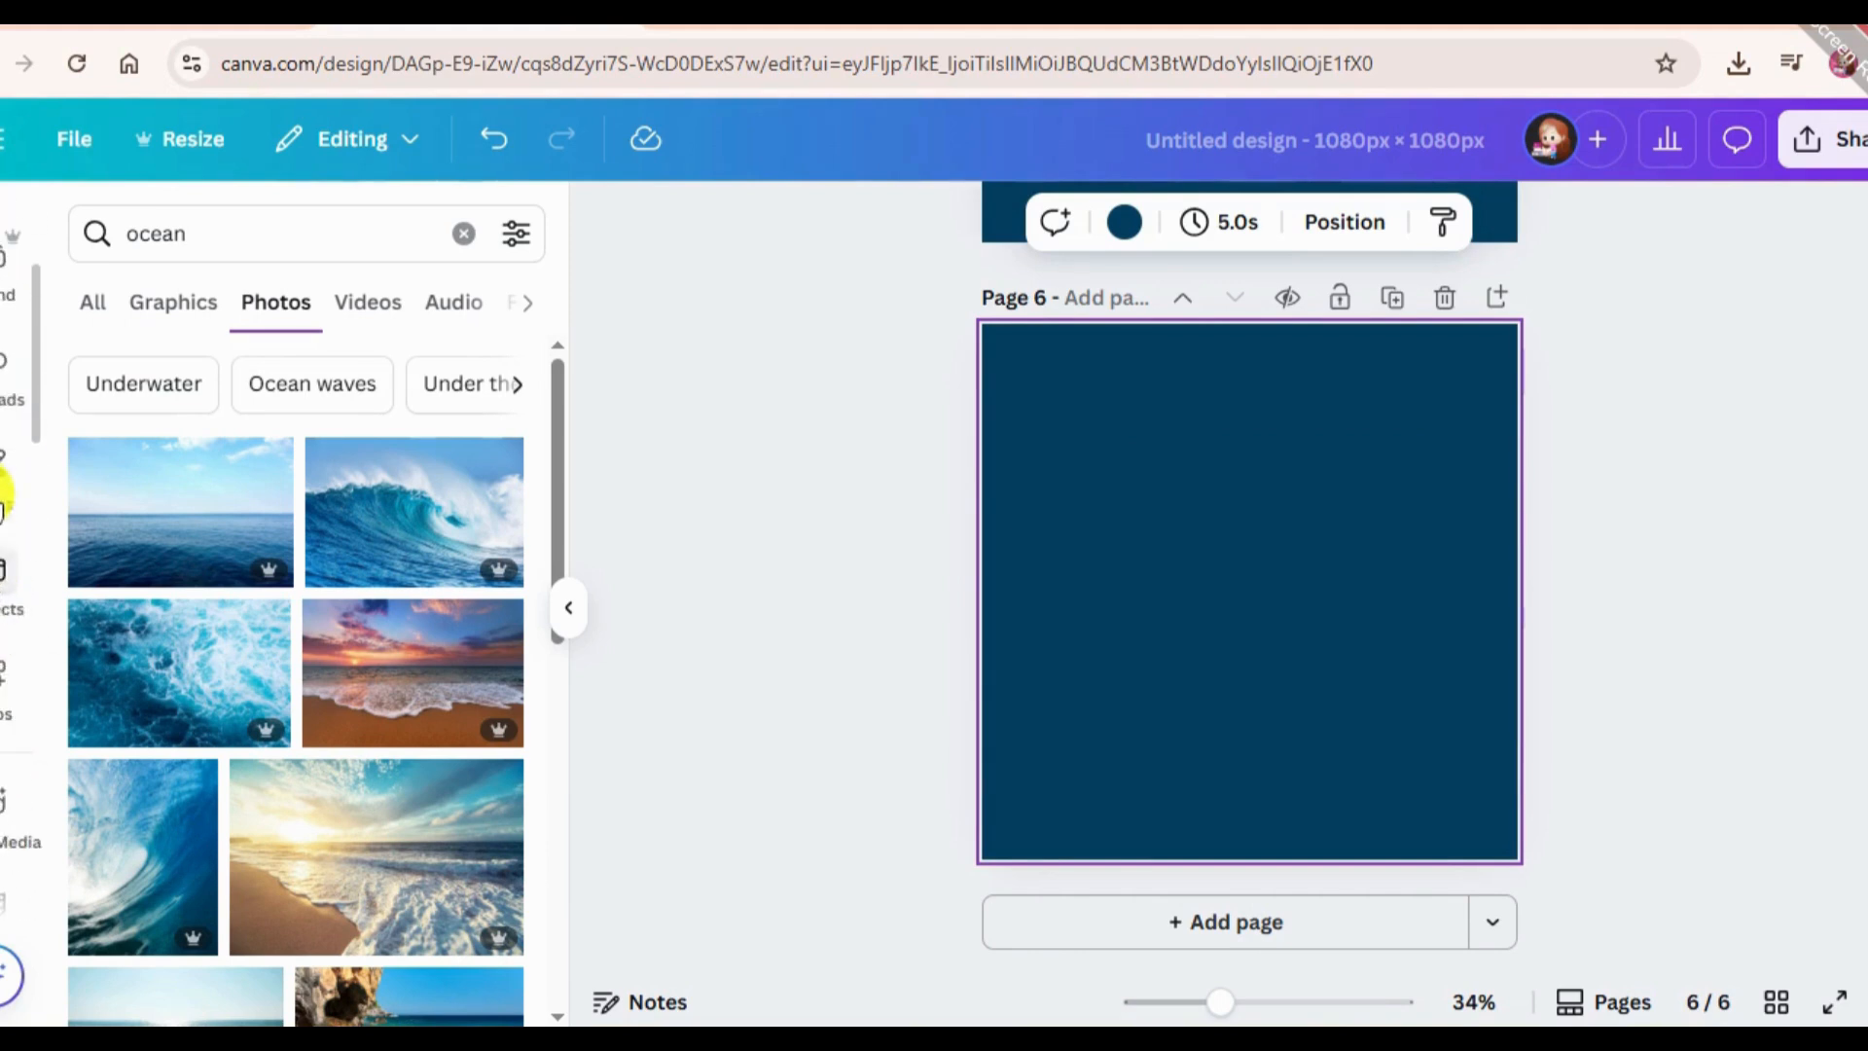
scroll(2, 487, down, 5)
scroll(8, 837, down, 2)
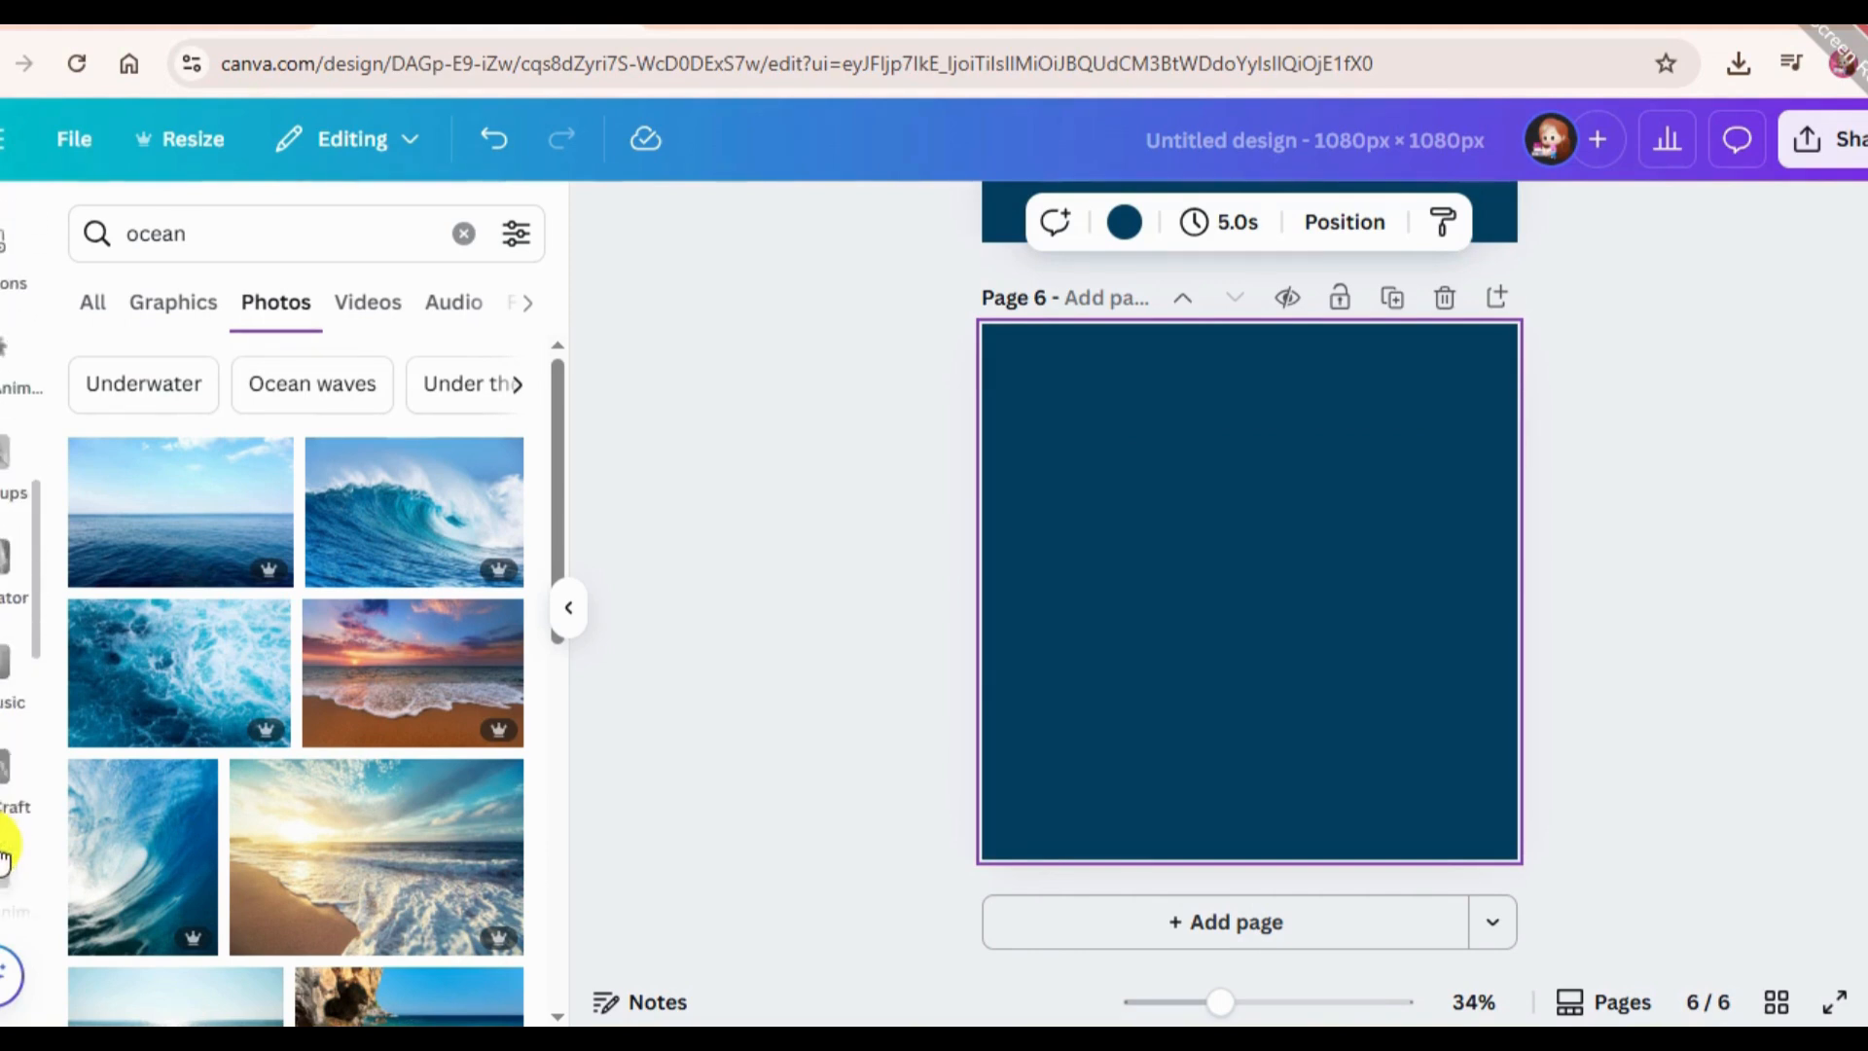
click(5, 778)
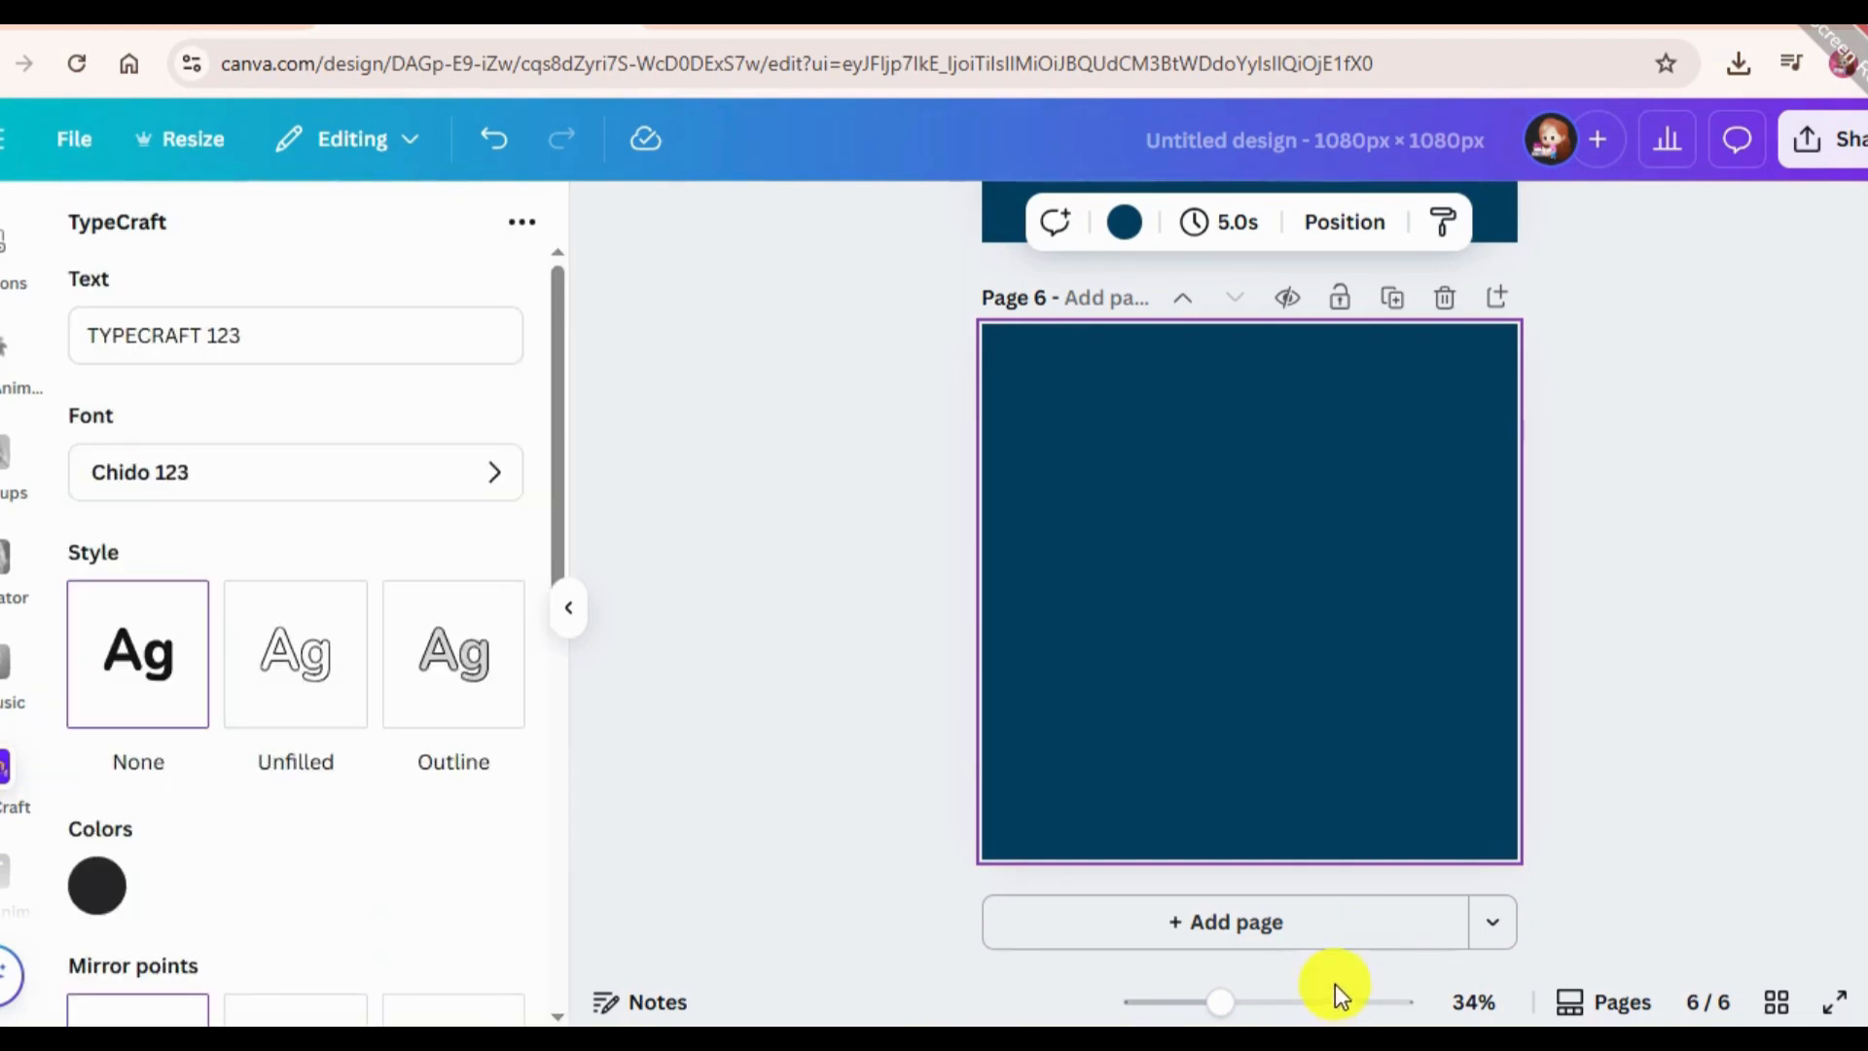
Set the TypeCraft text to "15 Apps" and its font to Forsythe Bold 123.
triple_click(205, 361)
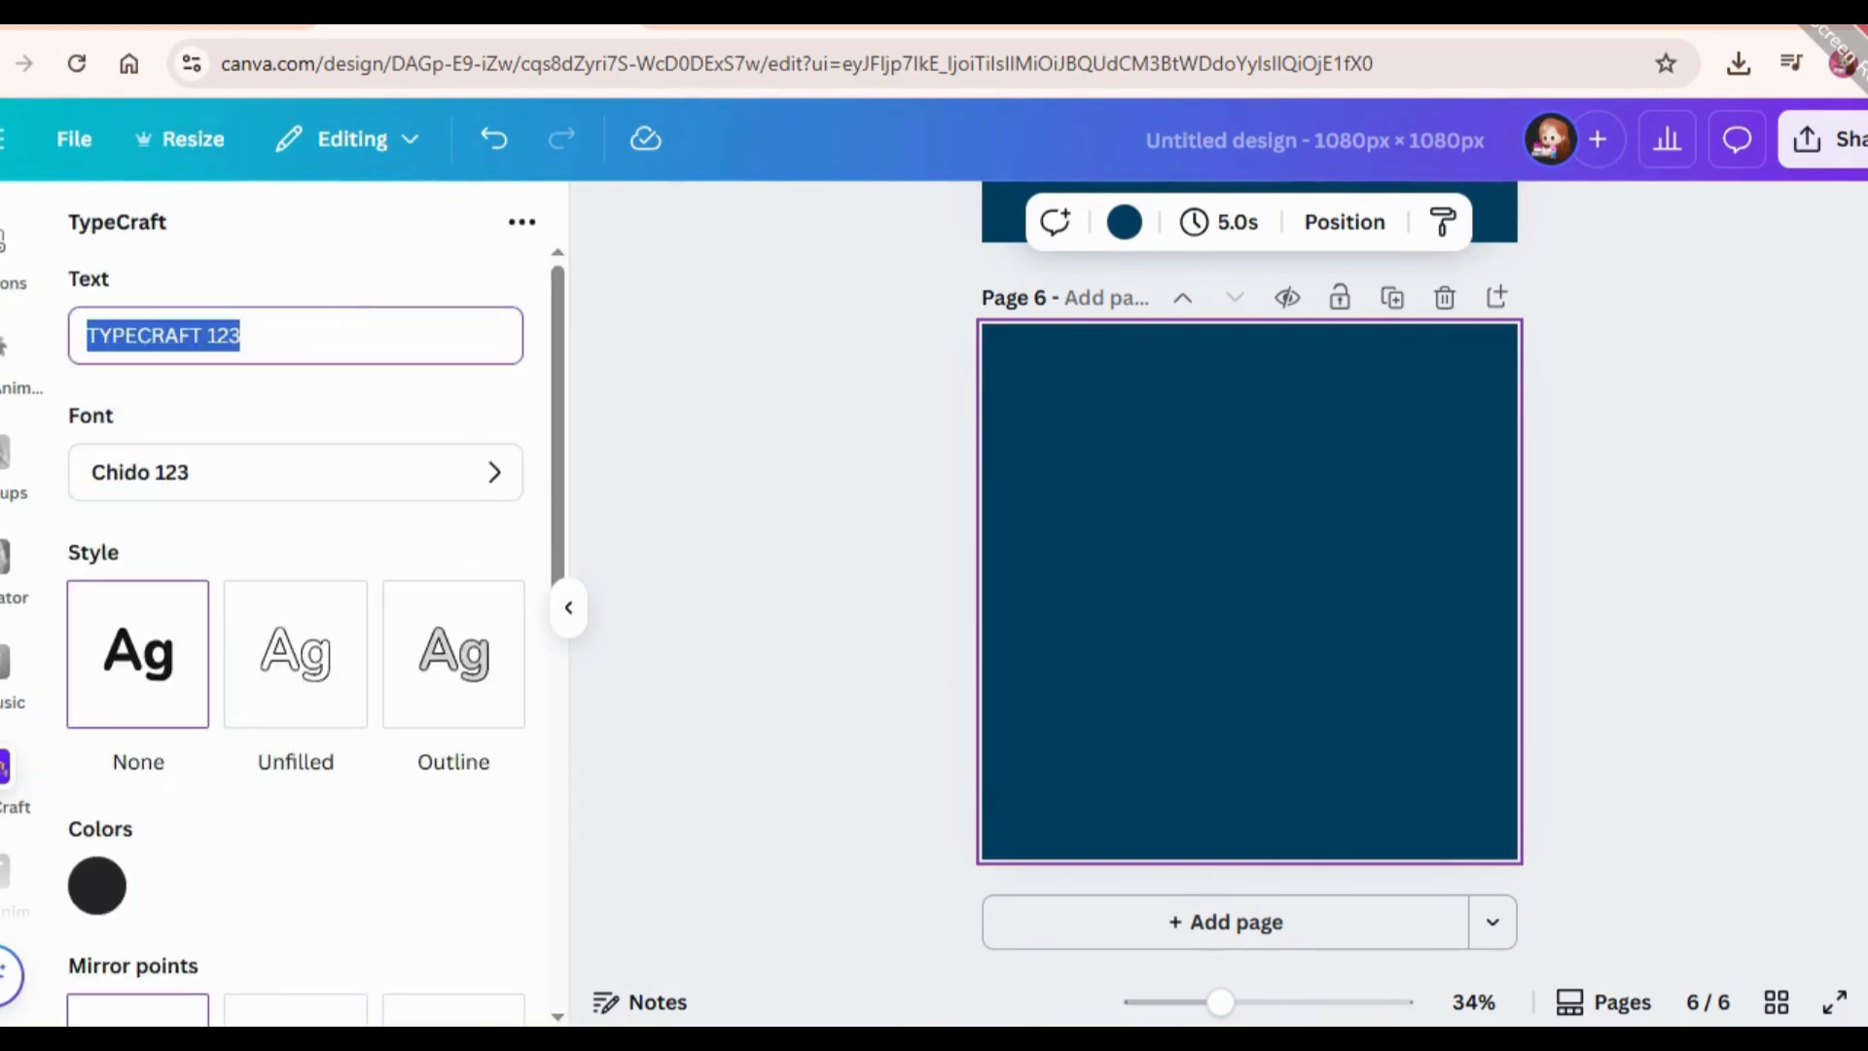
key(BackSpace)
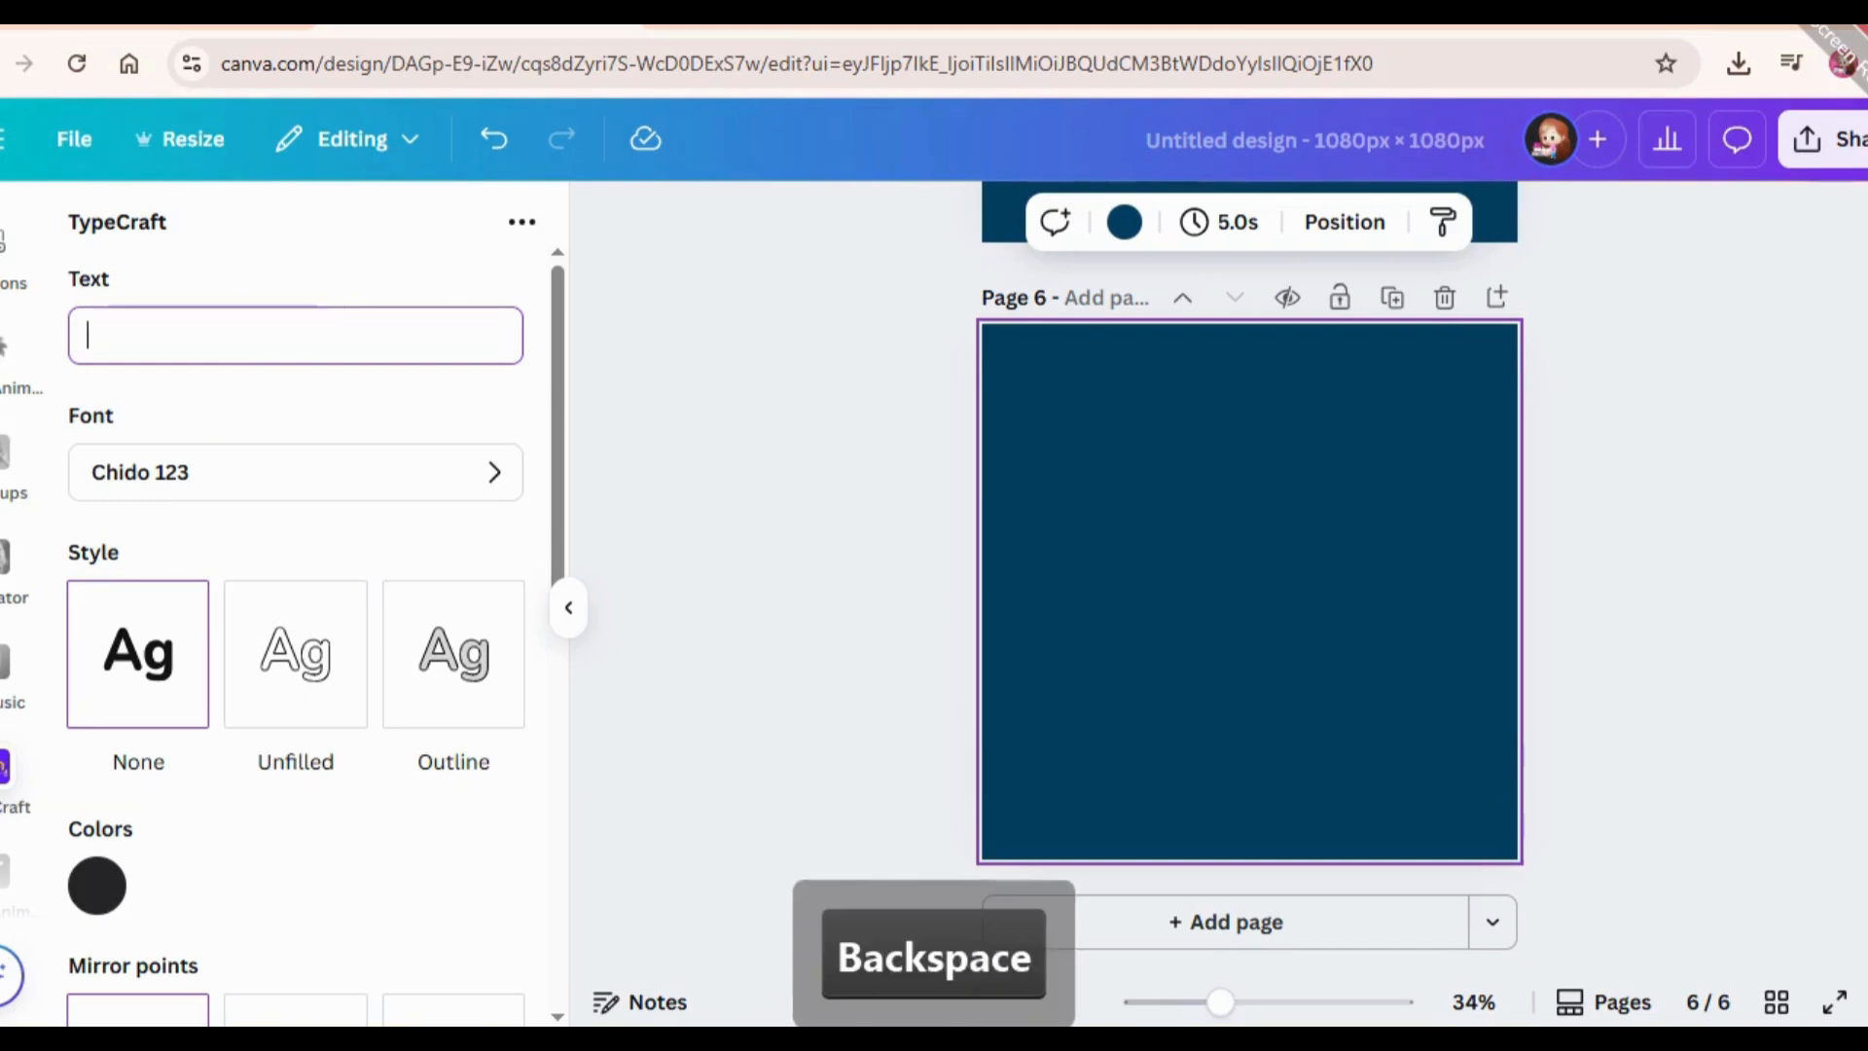
text(1)
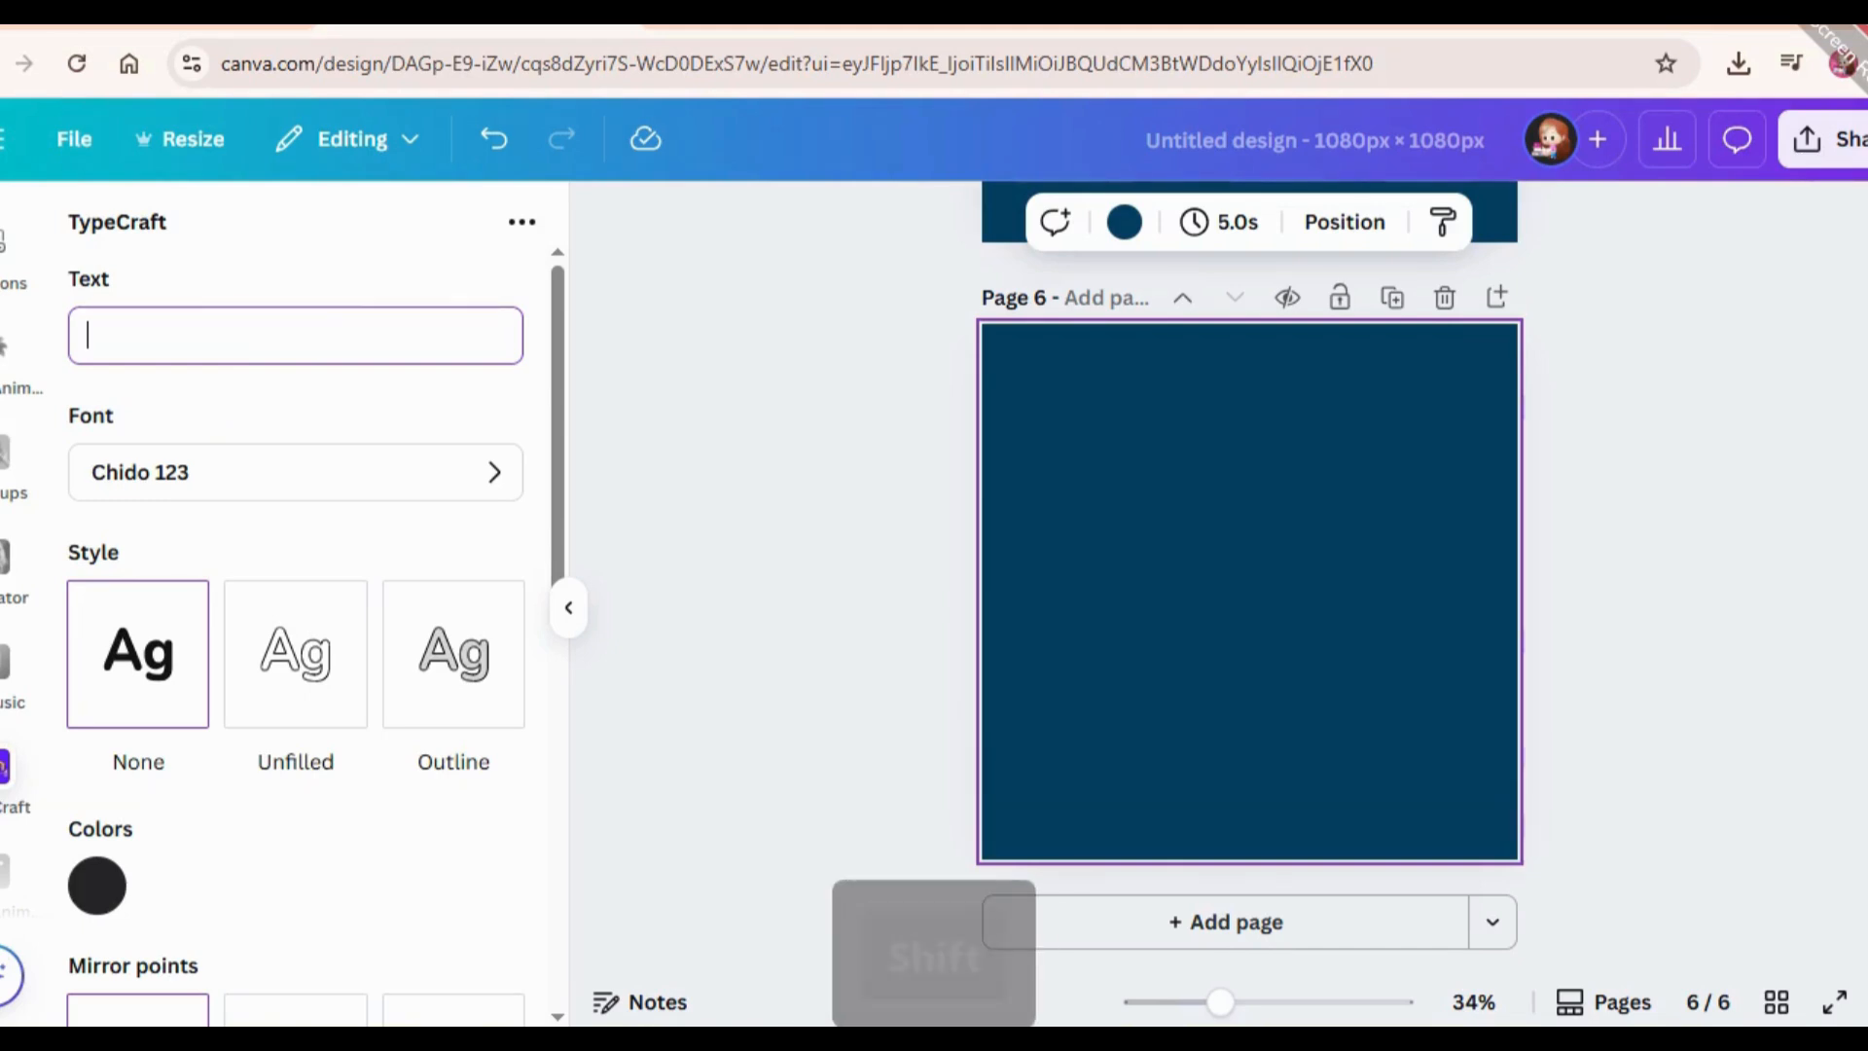
text(5)
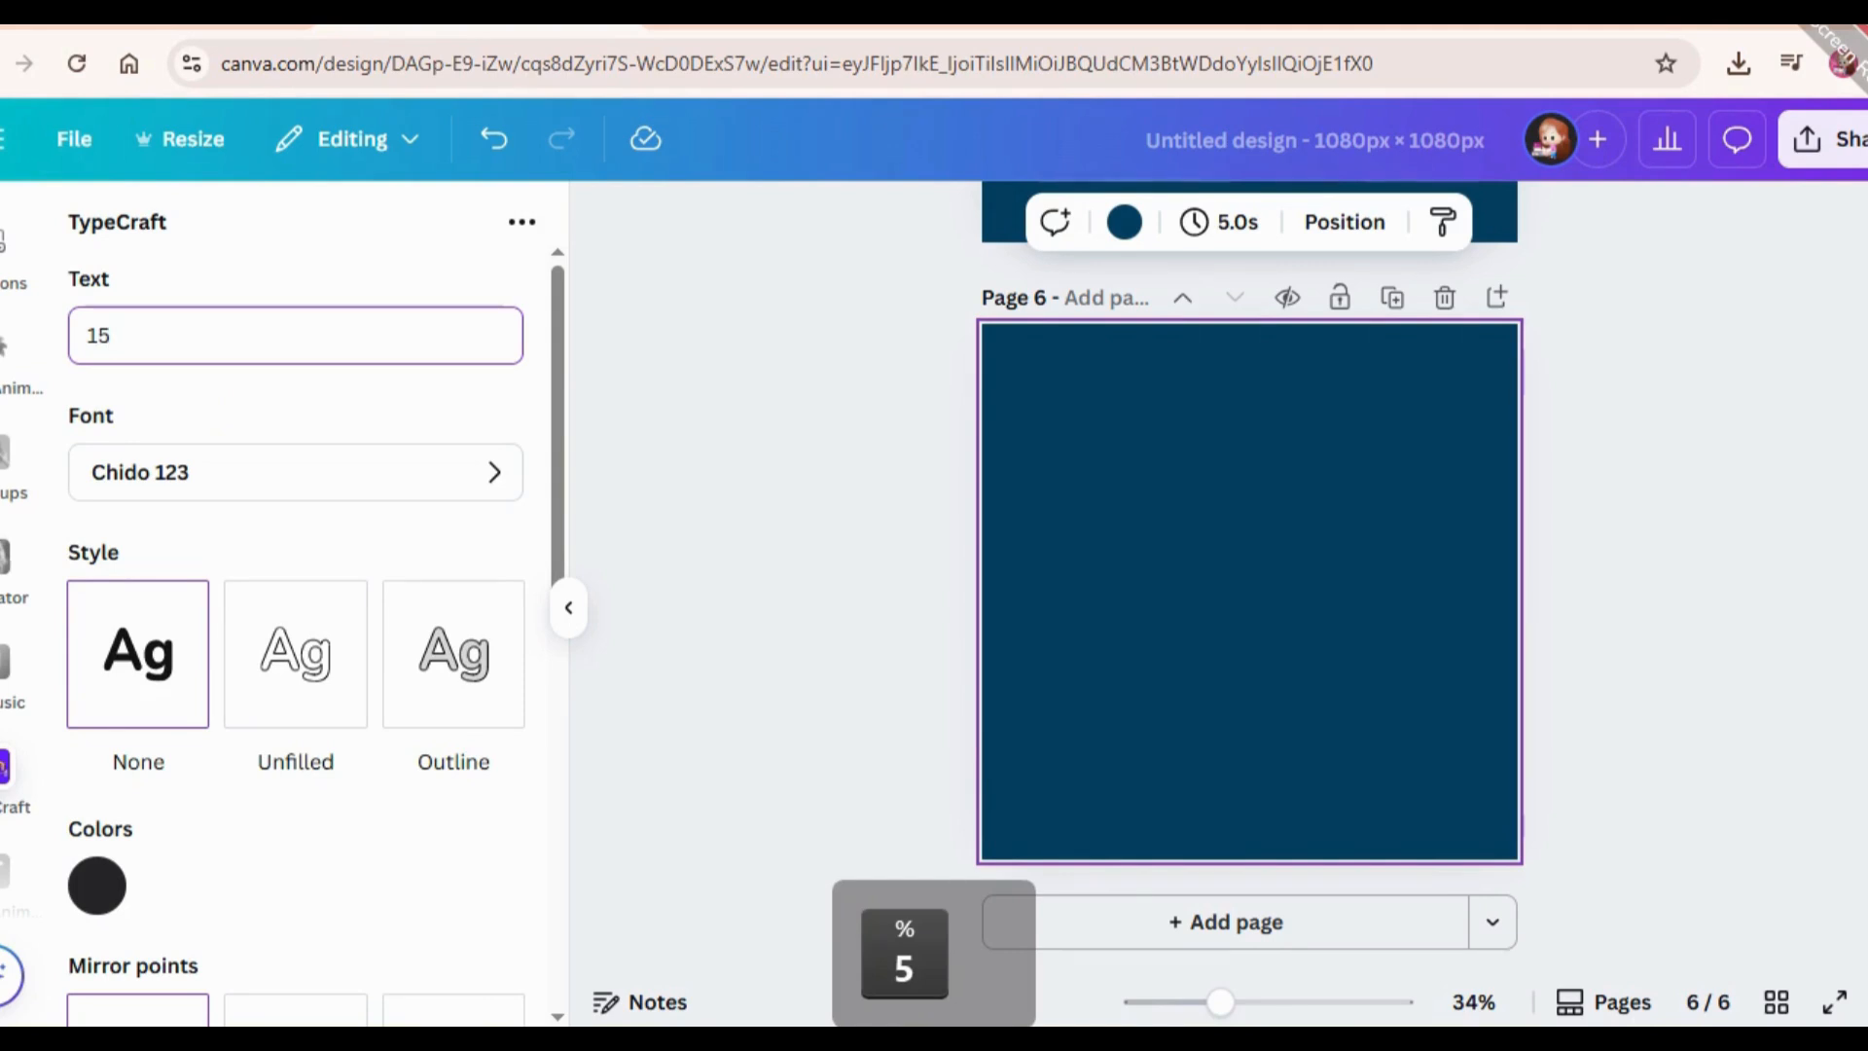
text( Apps)
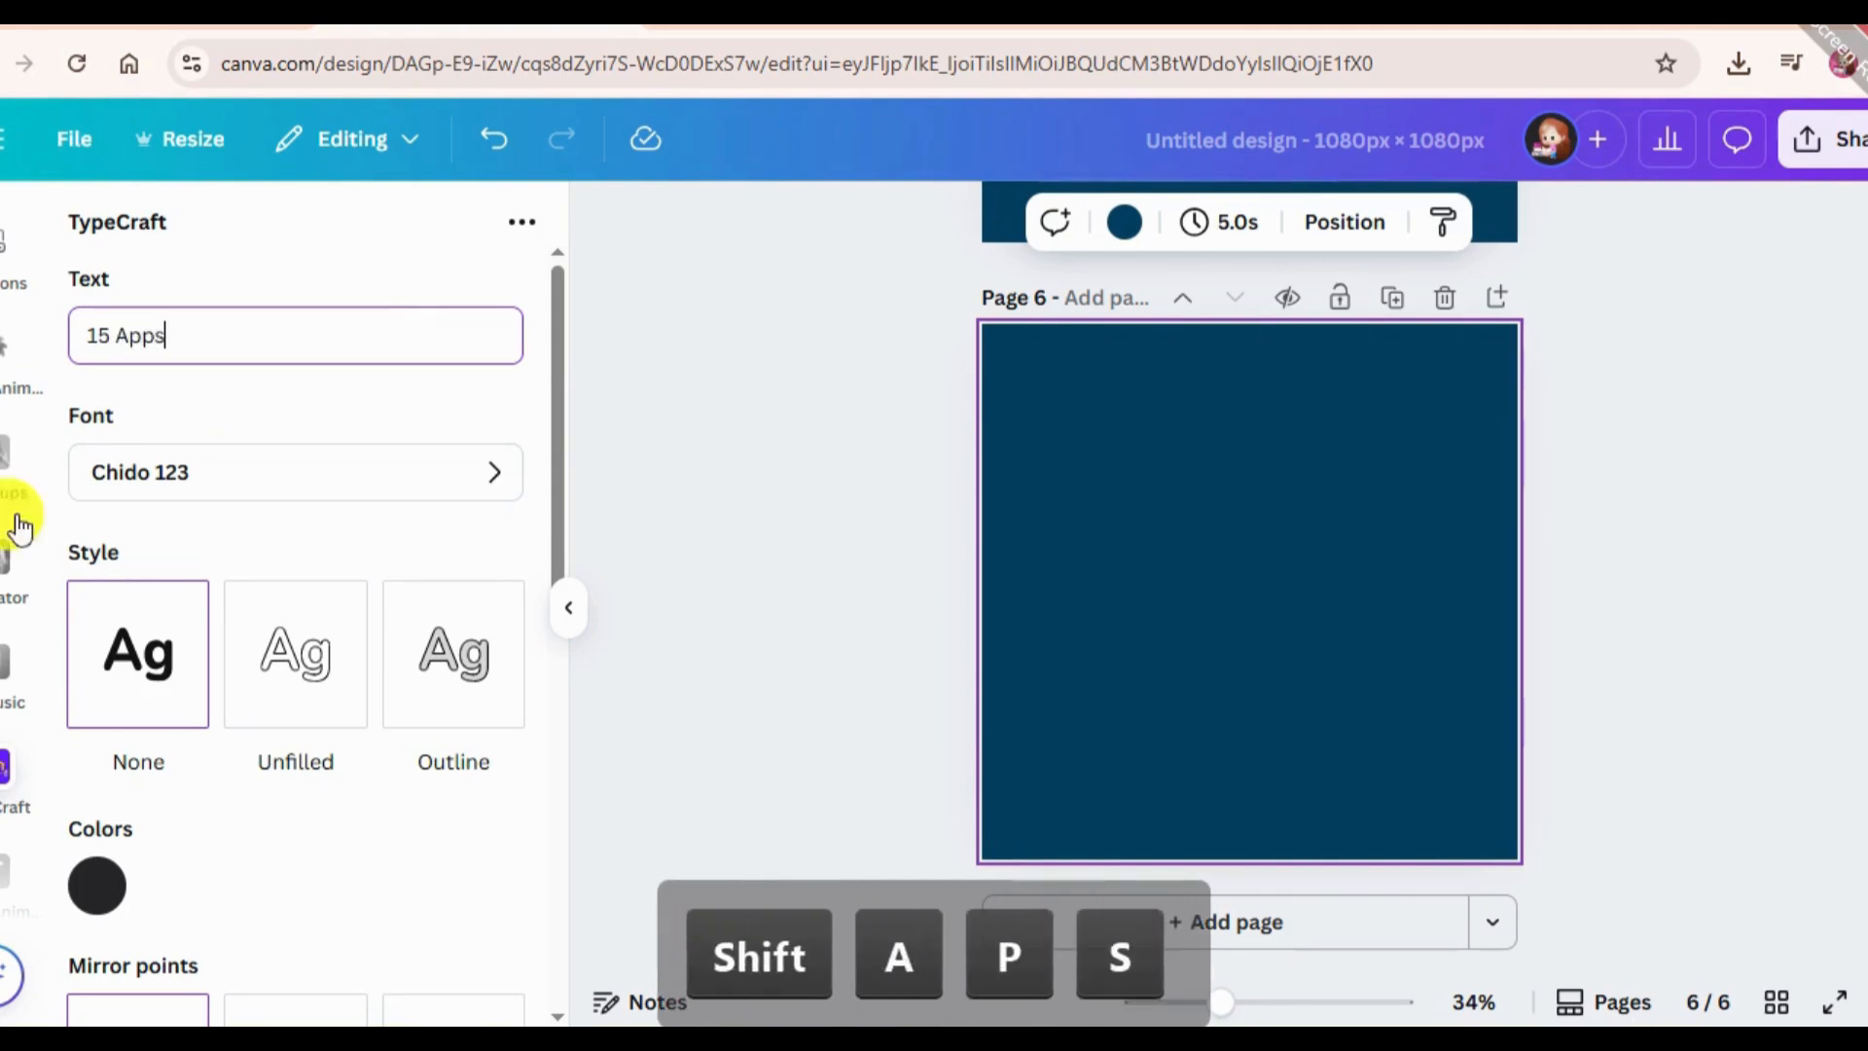
click(170, 468)
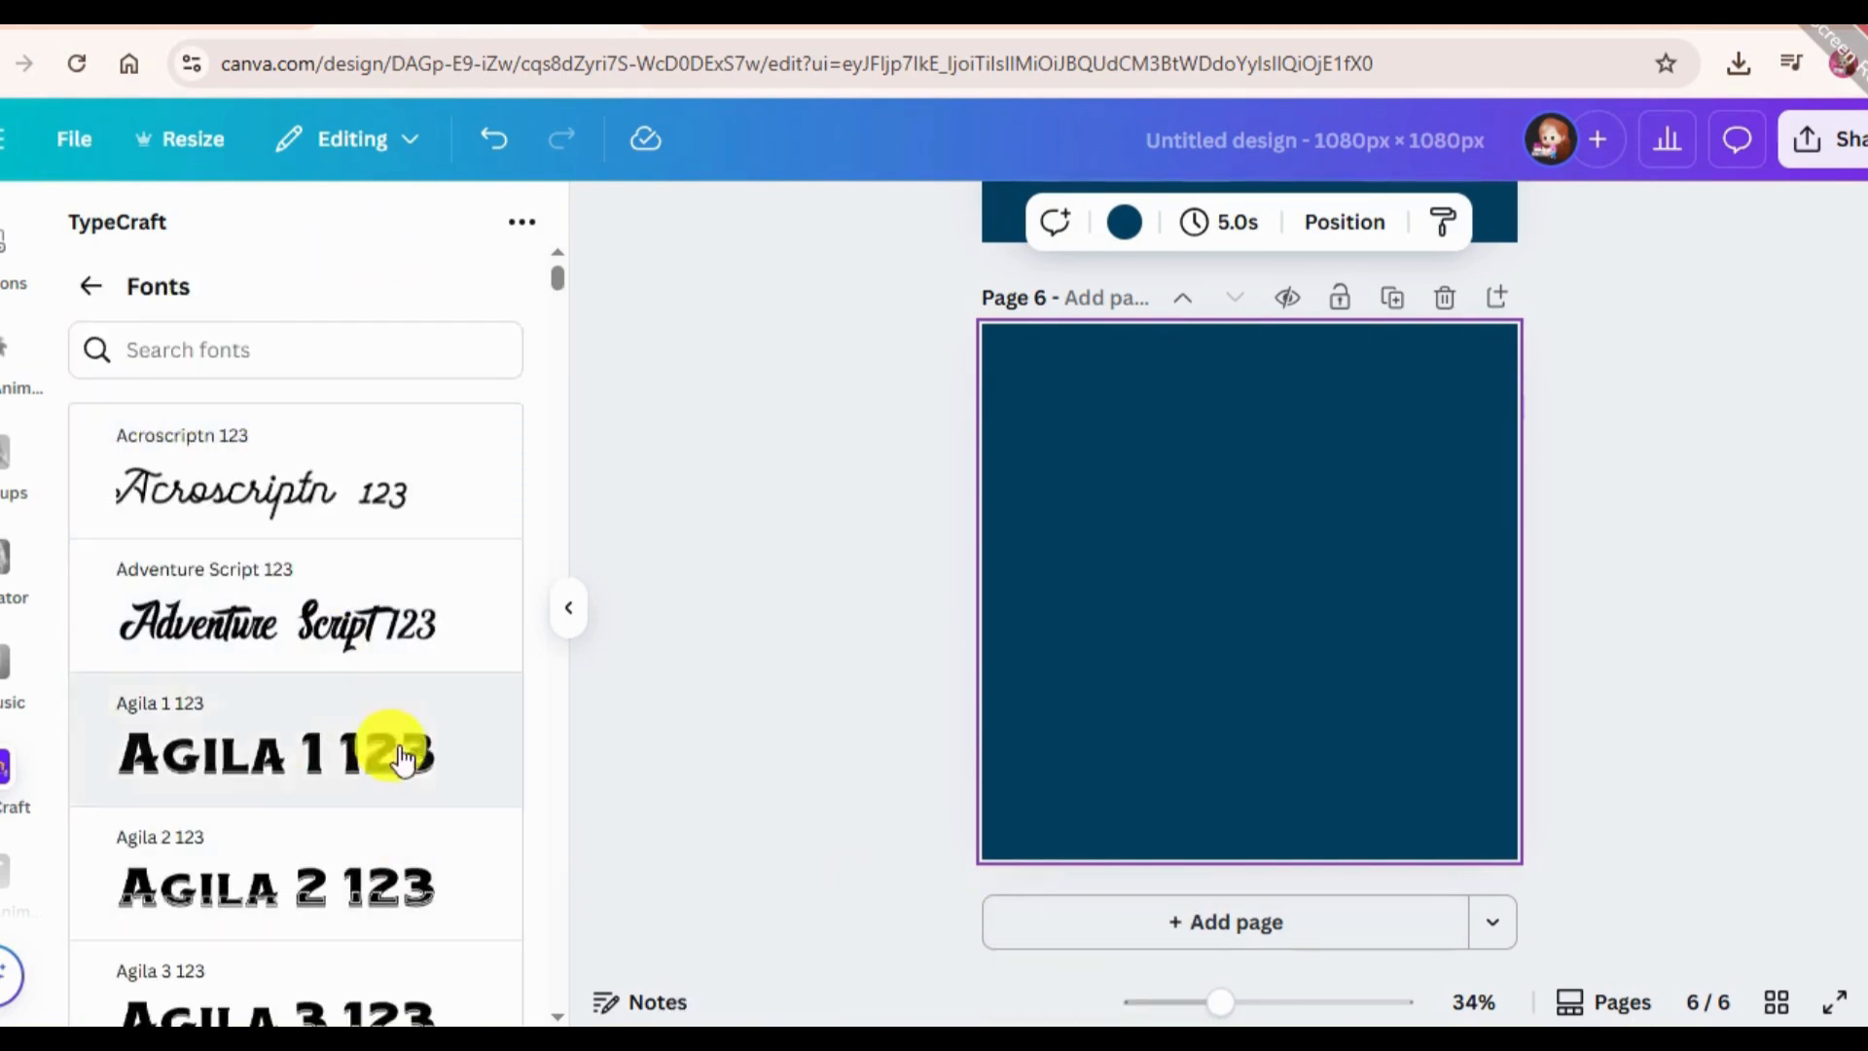
text(he)
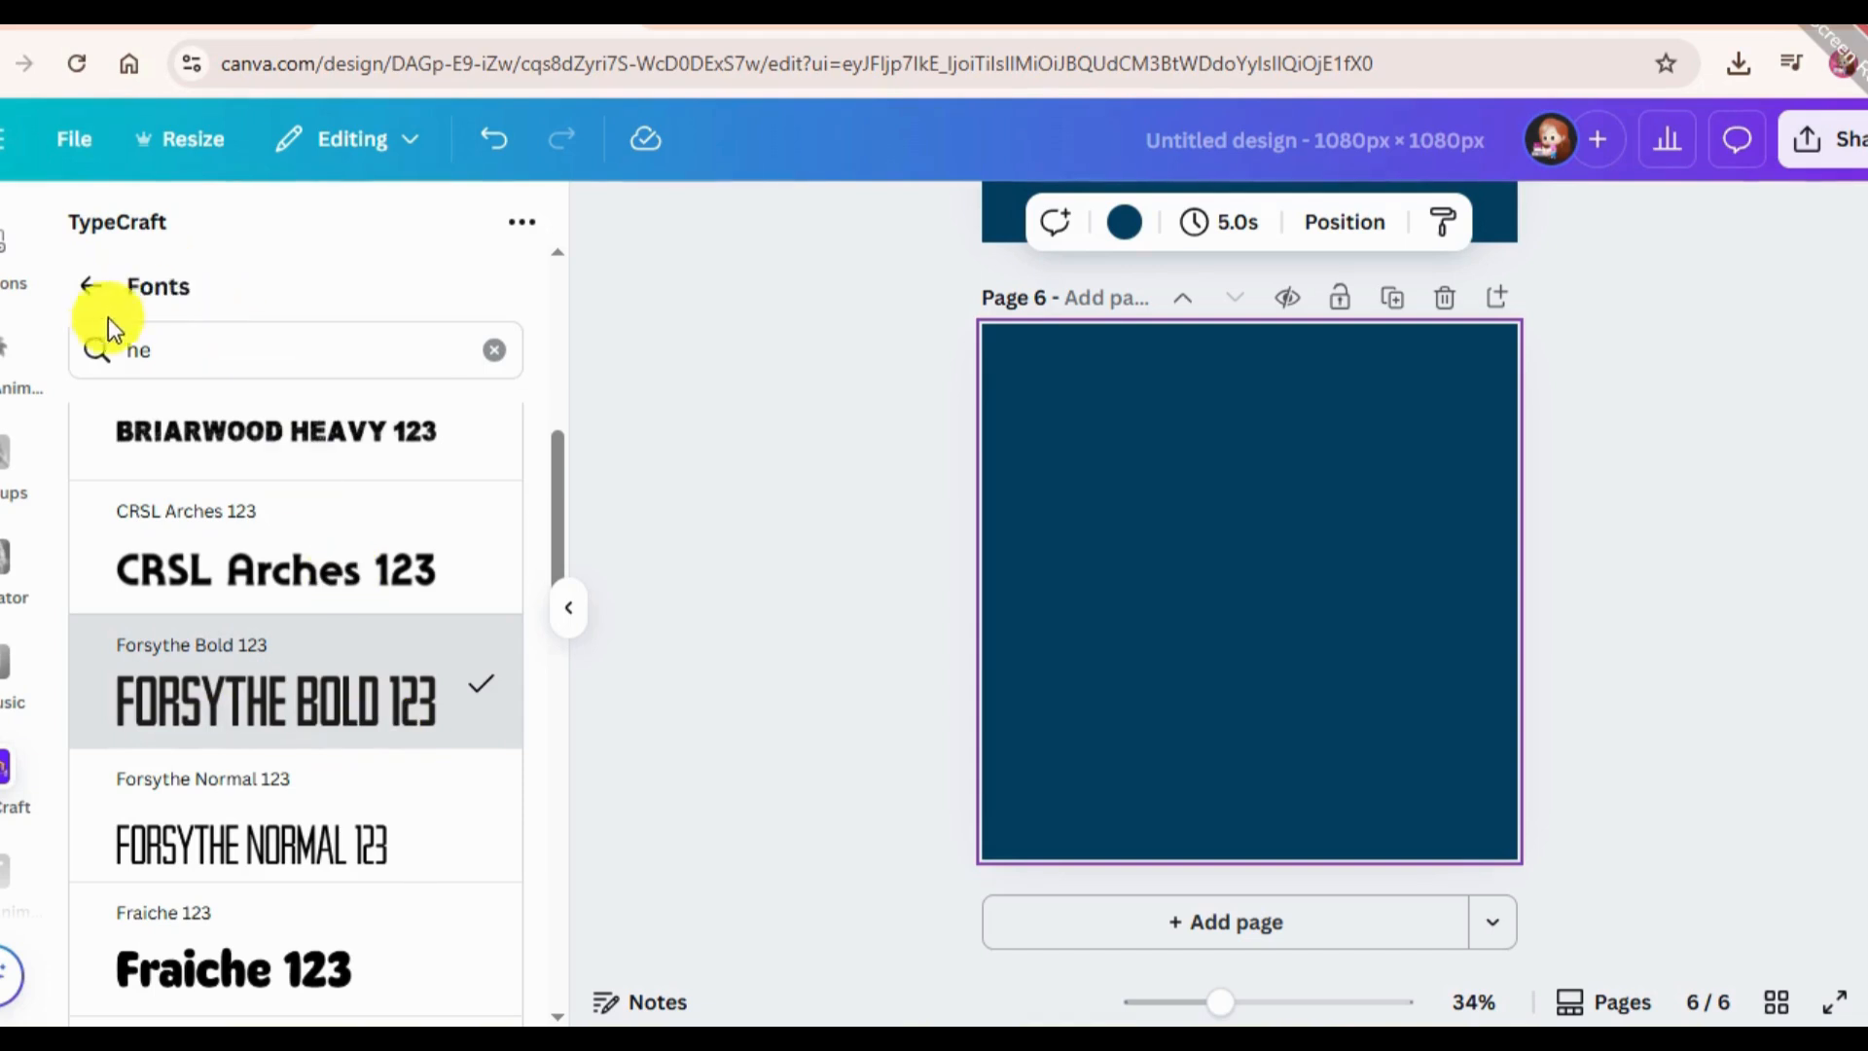
click(90, 294)
Bulge the "15 Apps" text by pulling its bottom middle point down and top middle point up, and add it to page 6.
scroll(275, 676, down, 2)
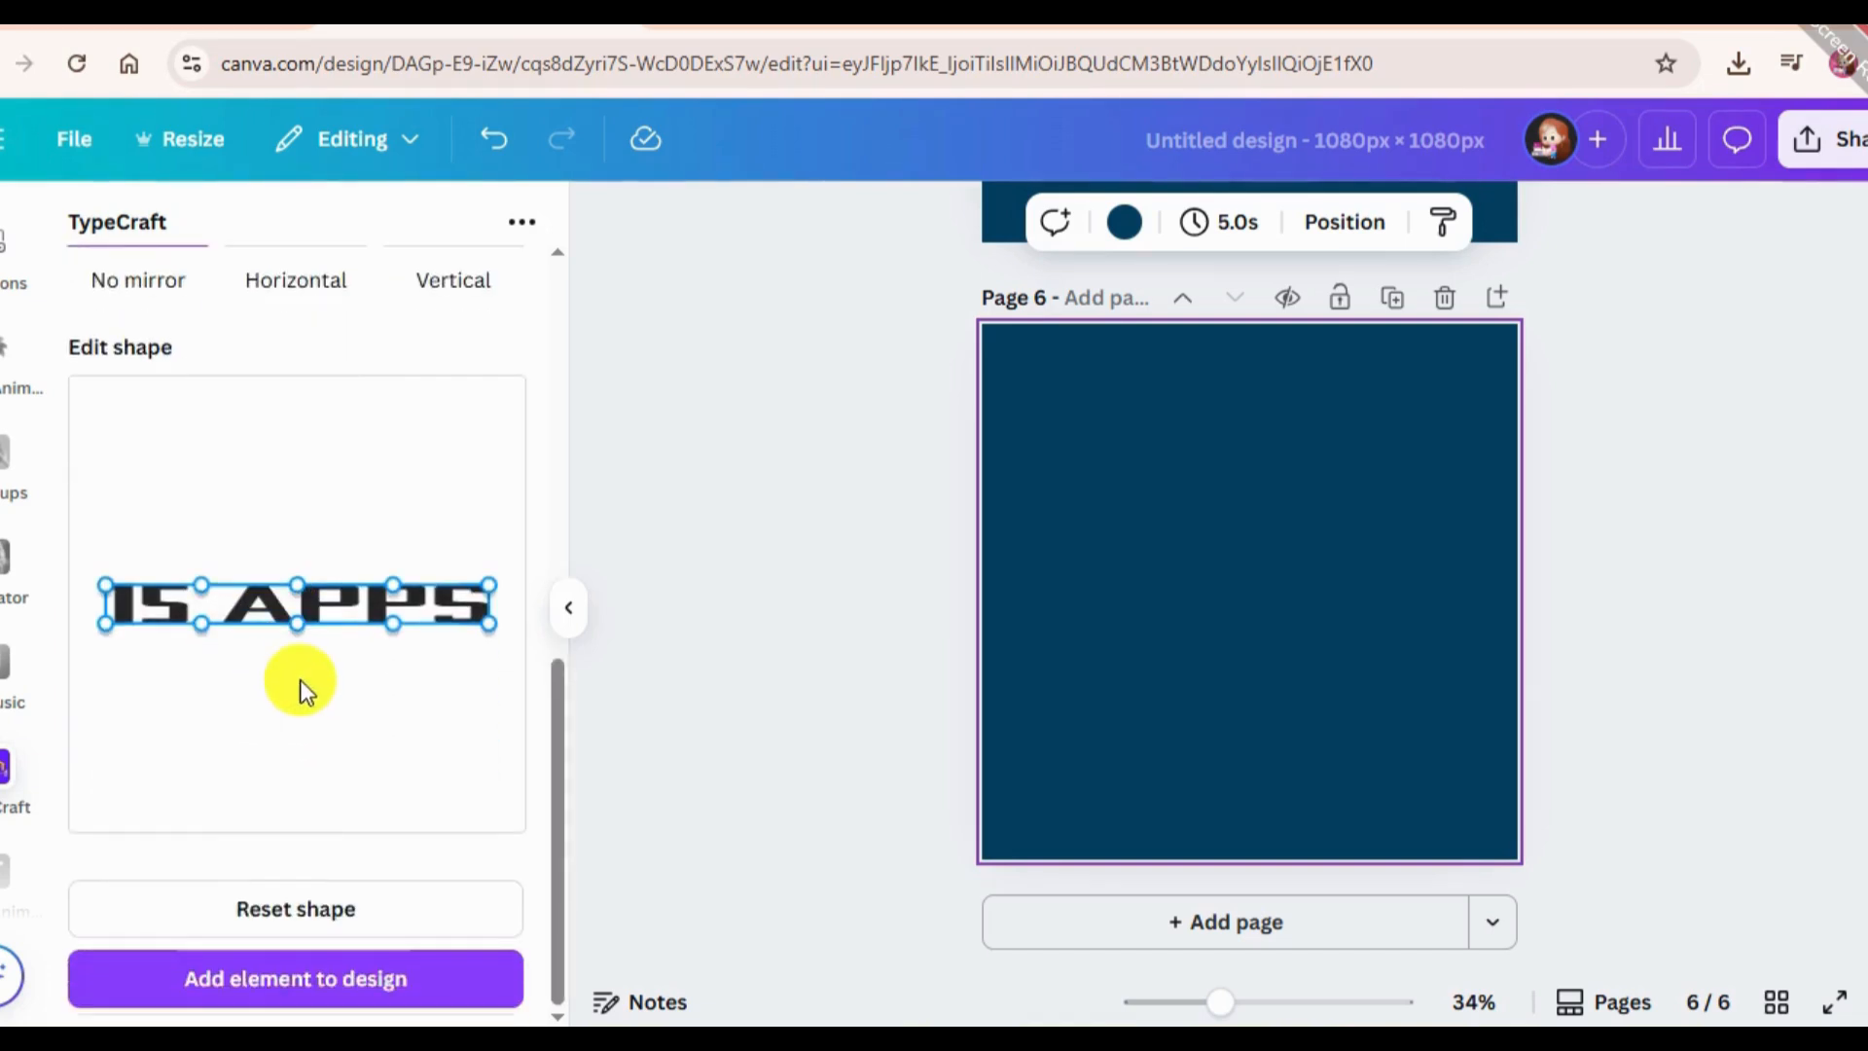
drag(298, 623, 296, 689)
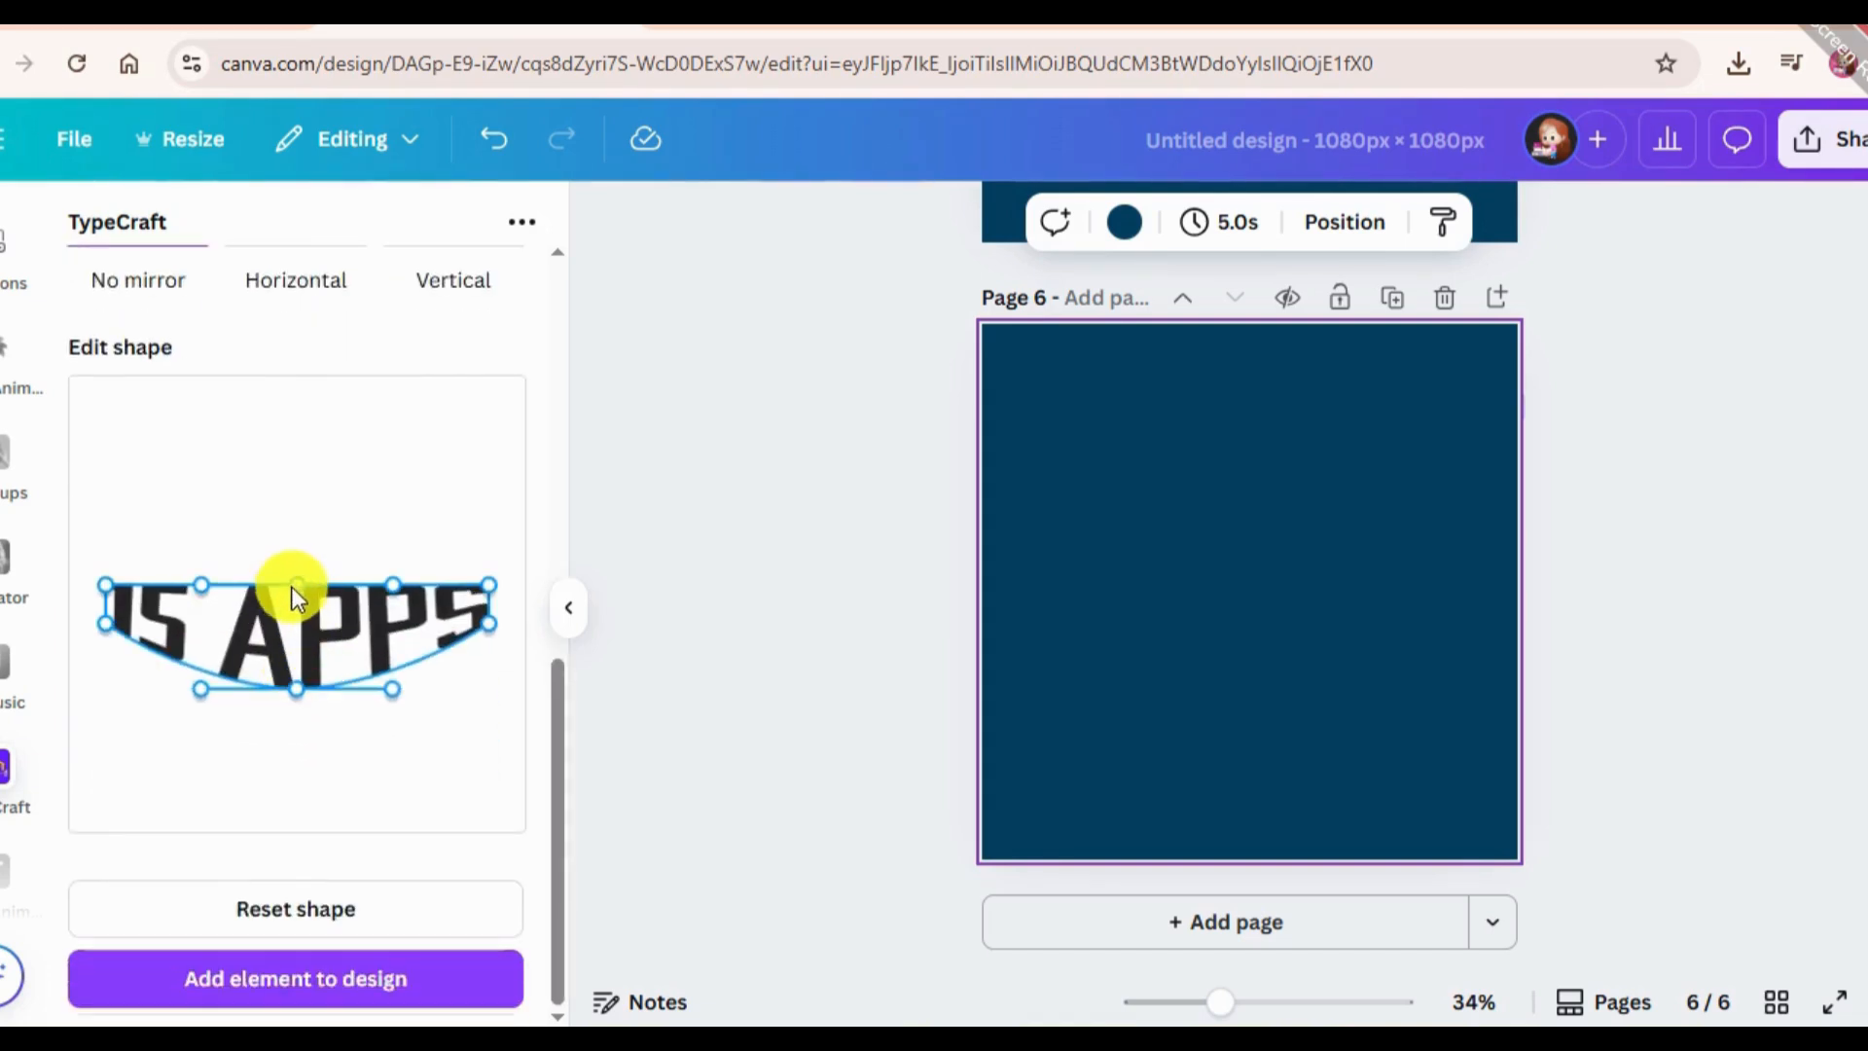
drag(300, 585, 295, 534)
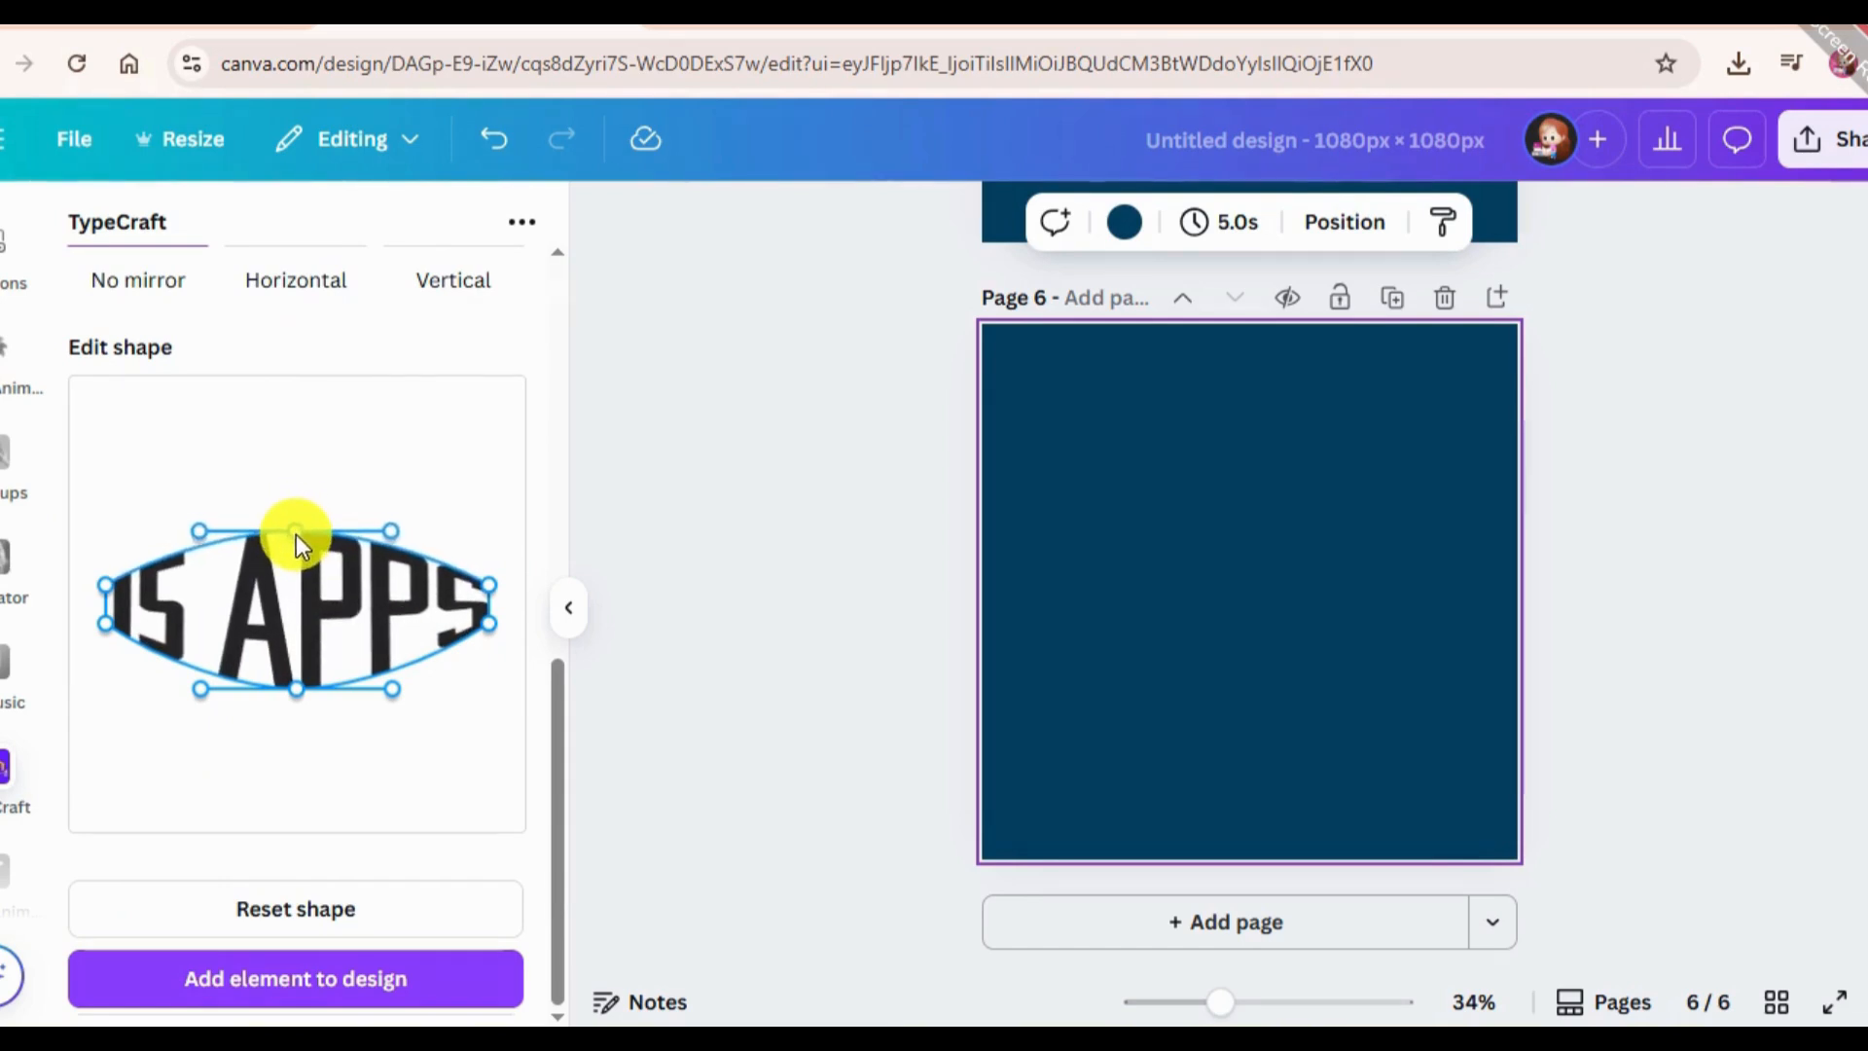
click(374, 983)
Change the page 6 background colour to white from the default solid colours.
click(1287, 416)
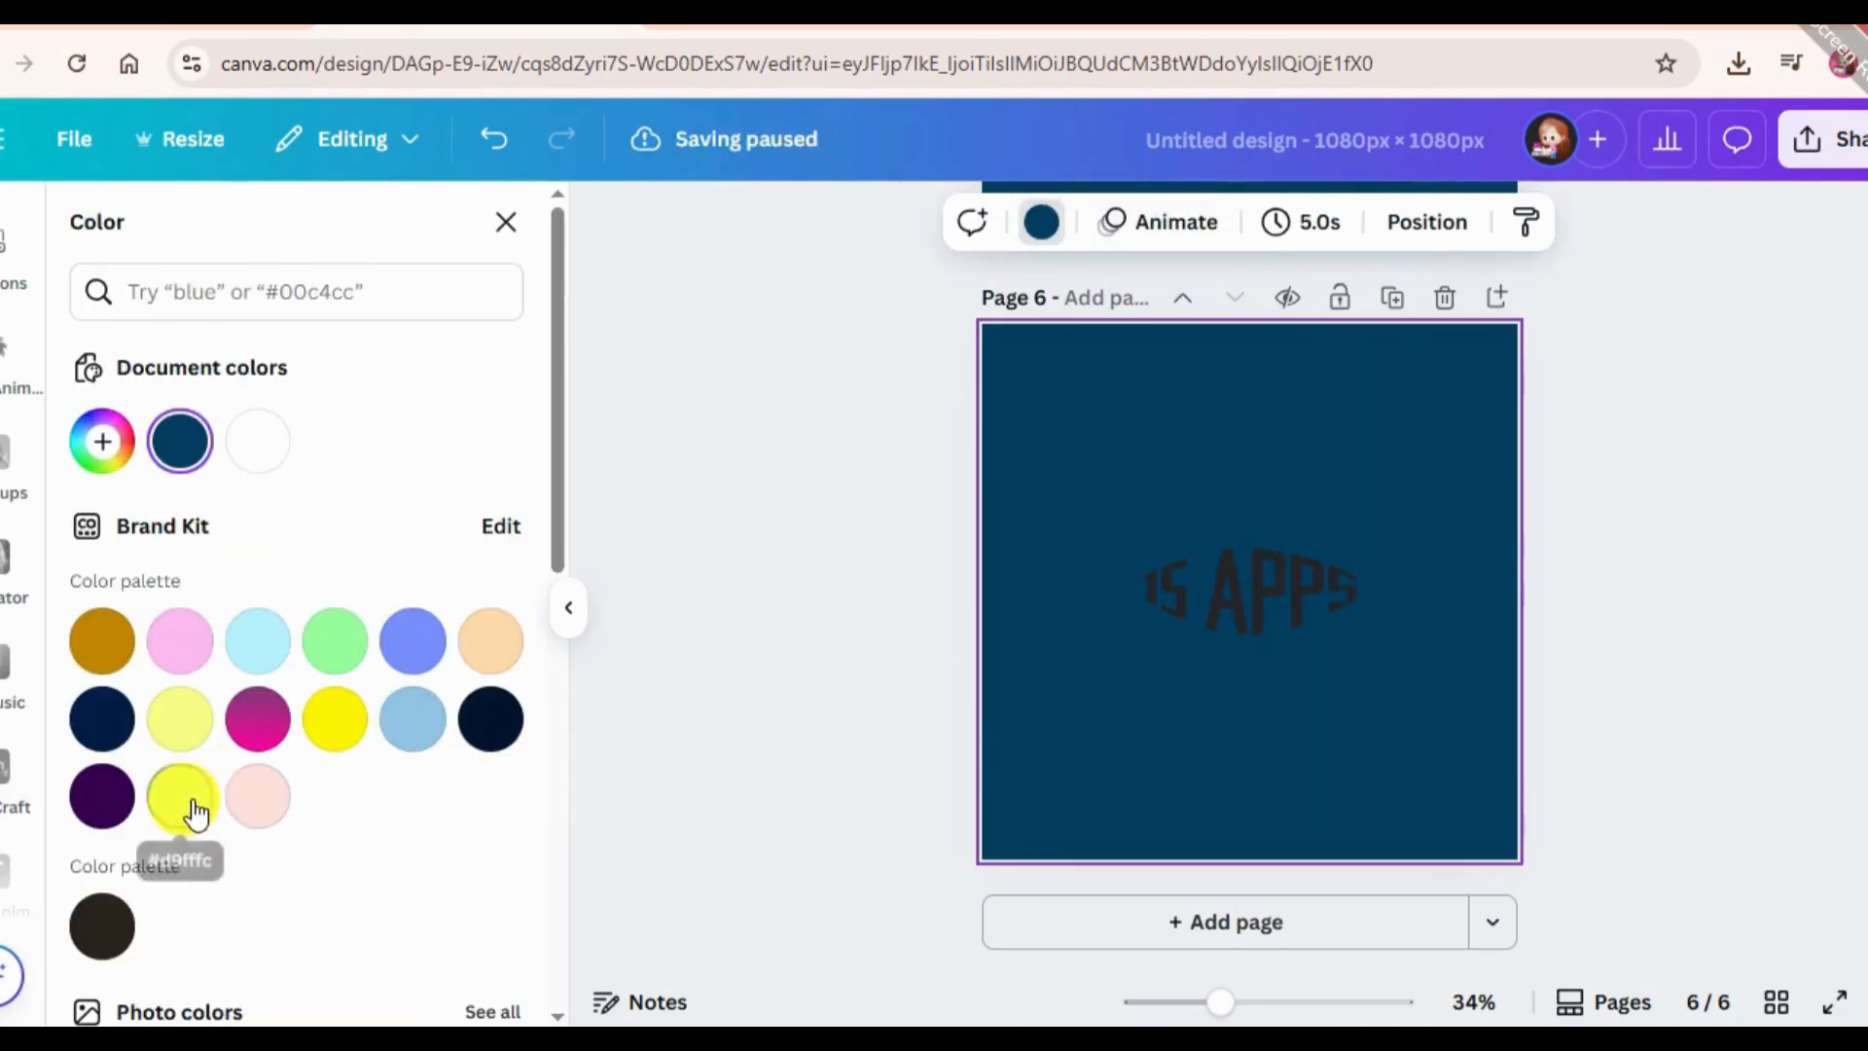
scroll(222, 796, down, 5)
click(513, 584)
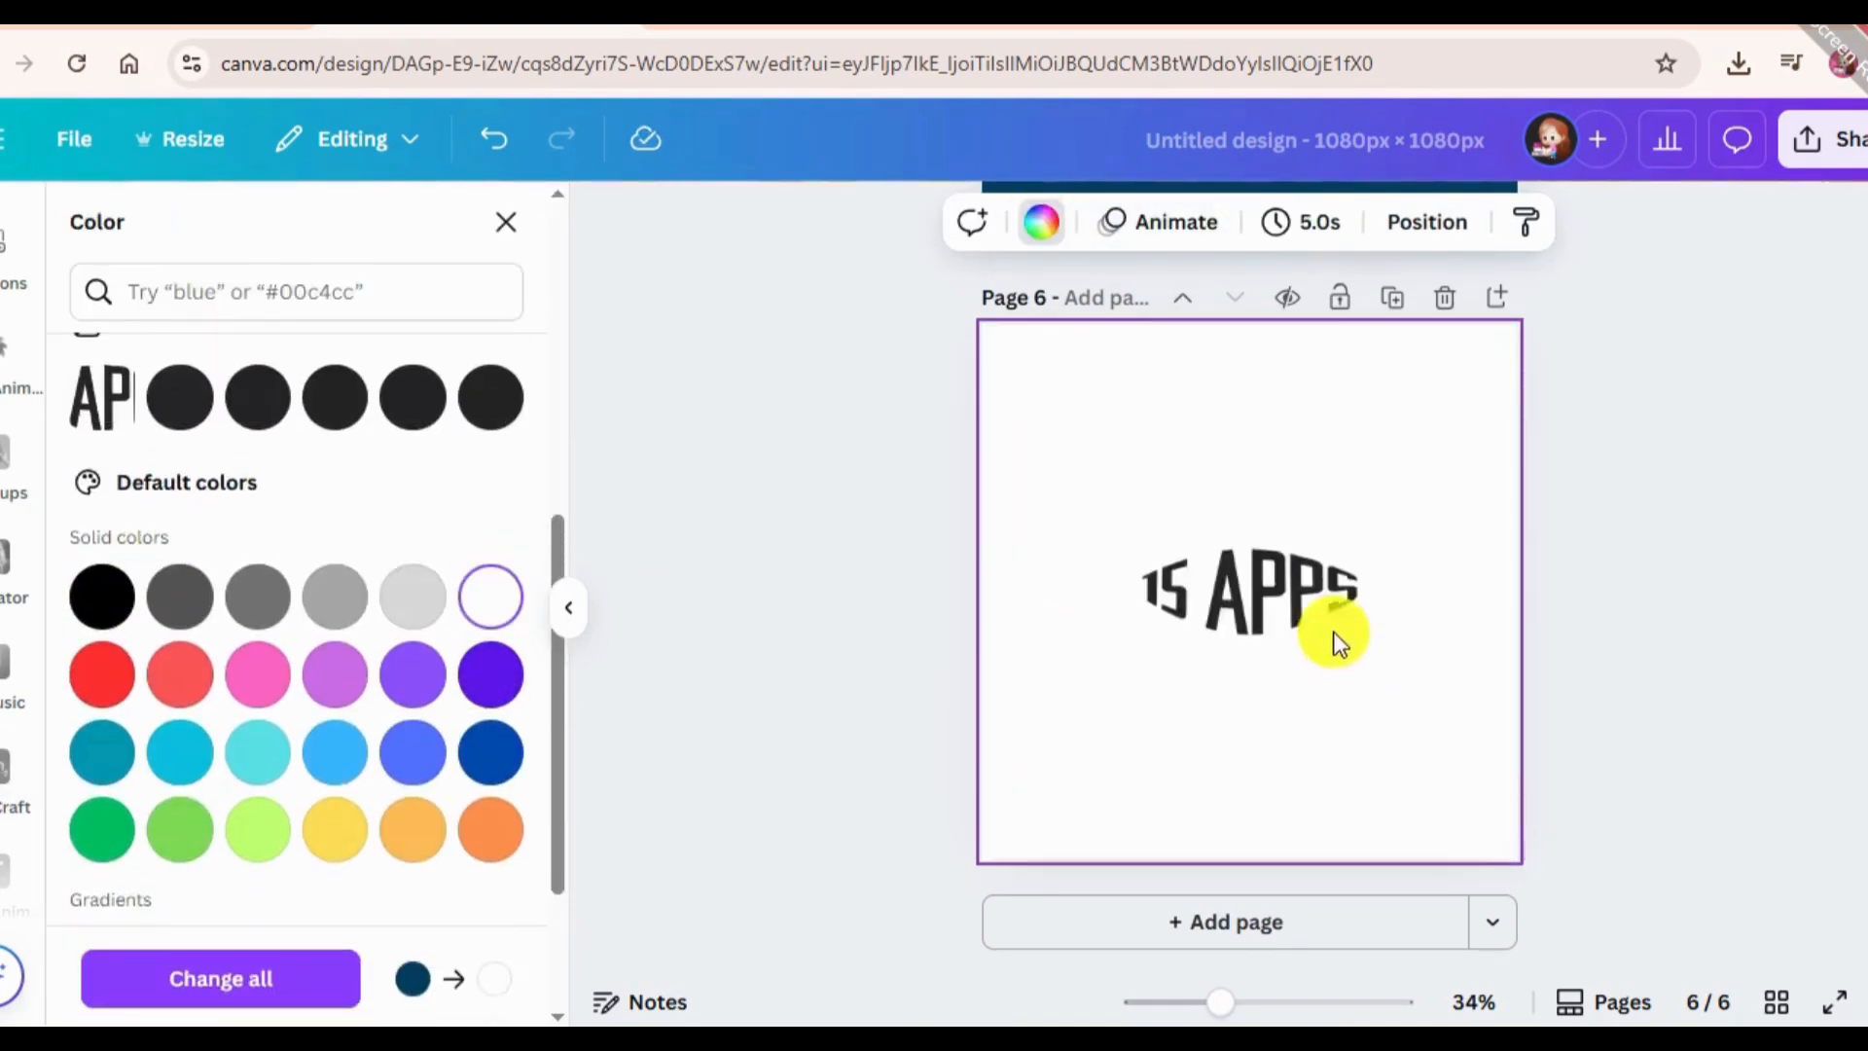
Enlarge the "15 Apps" text to about three quarters of the page width and centre it on page 6.
click(1328, 627)
drag(1135, 634, 973, 715)
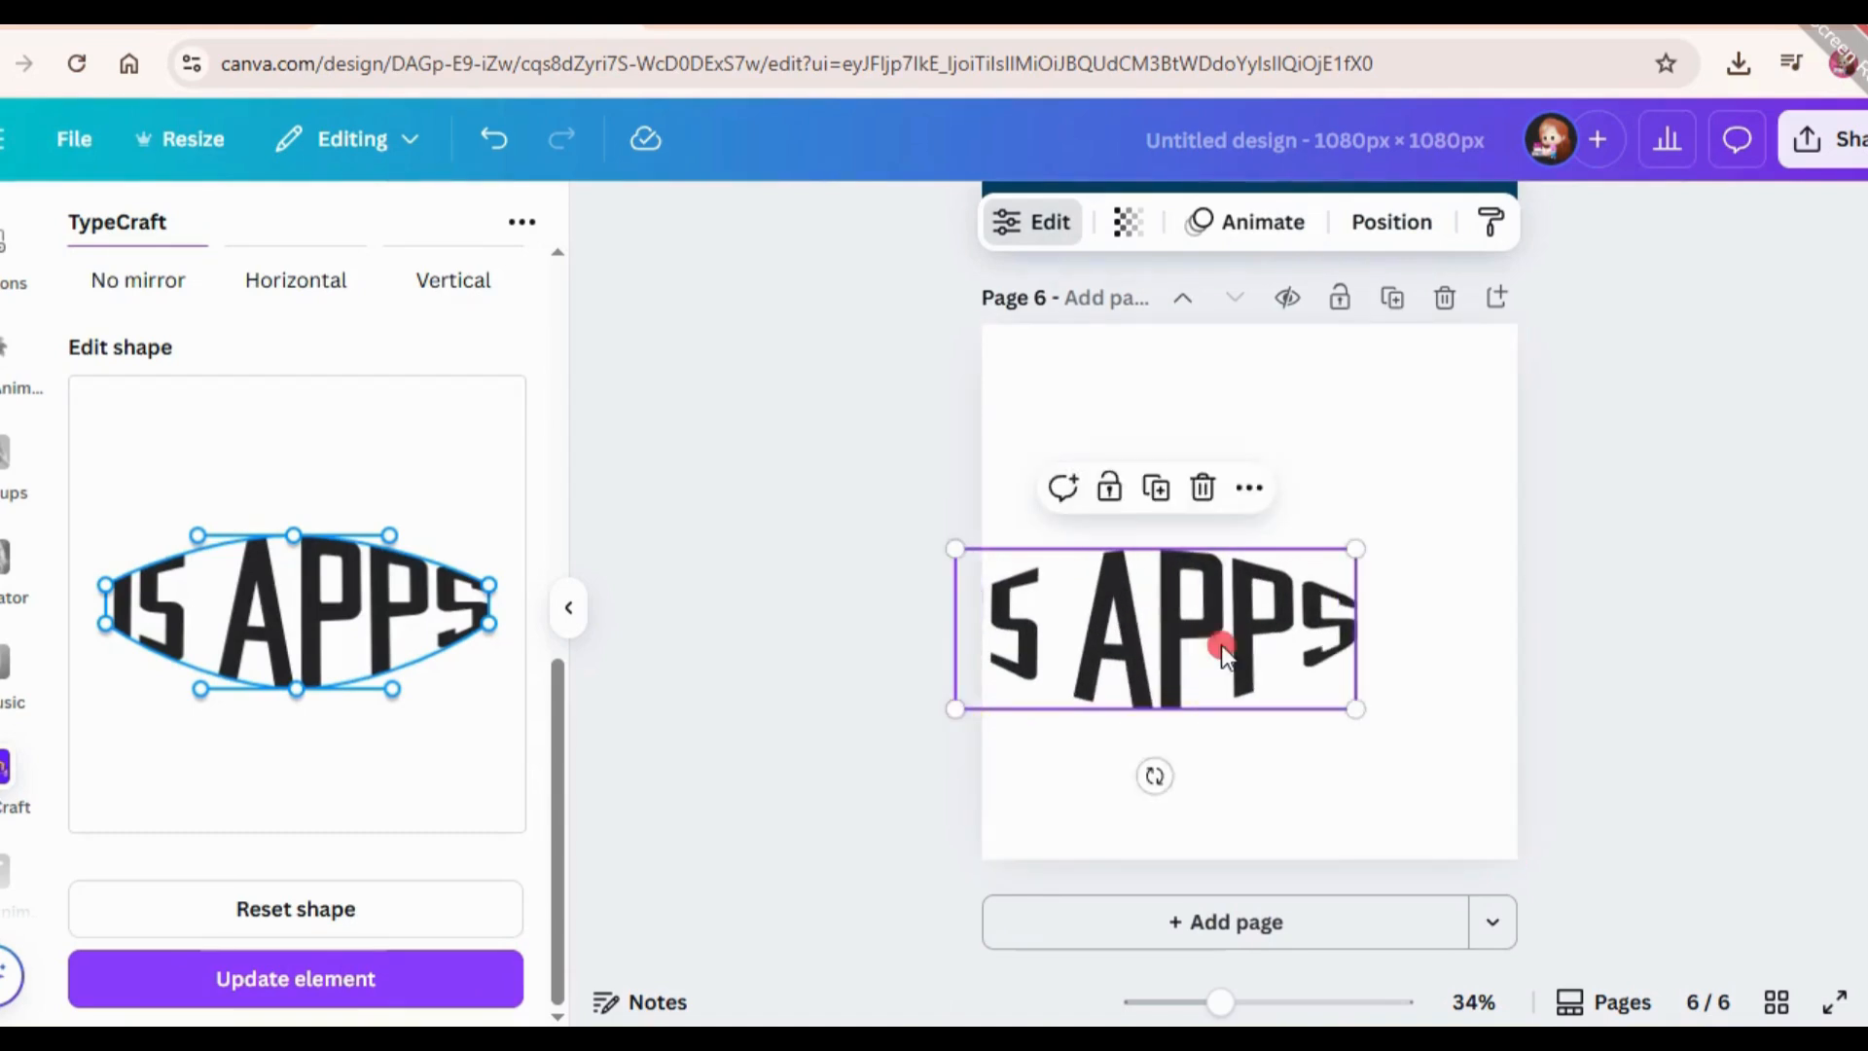
drag(1222, 644, 1288, 616)
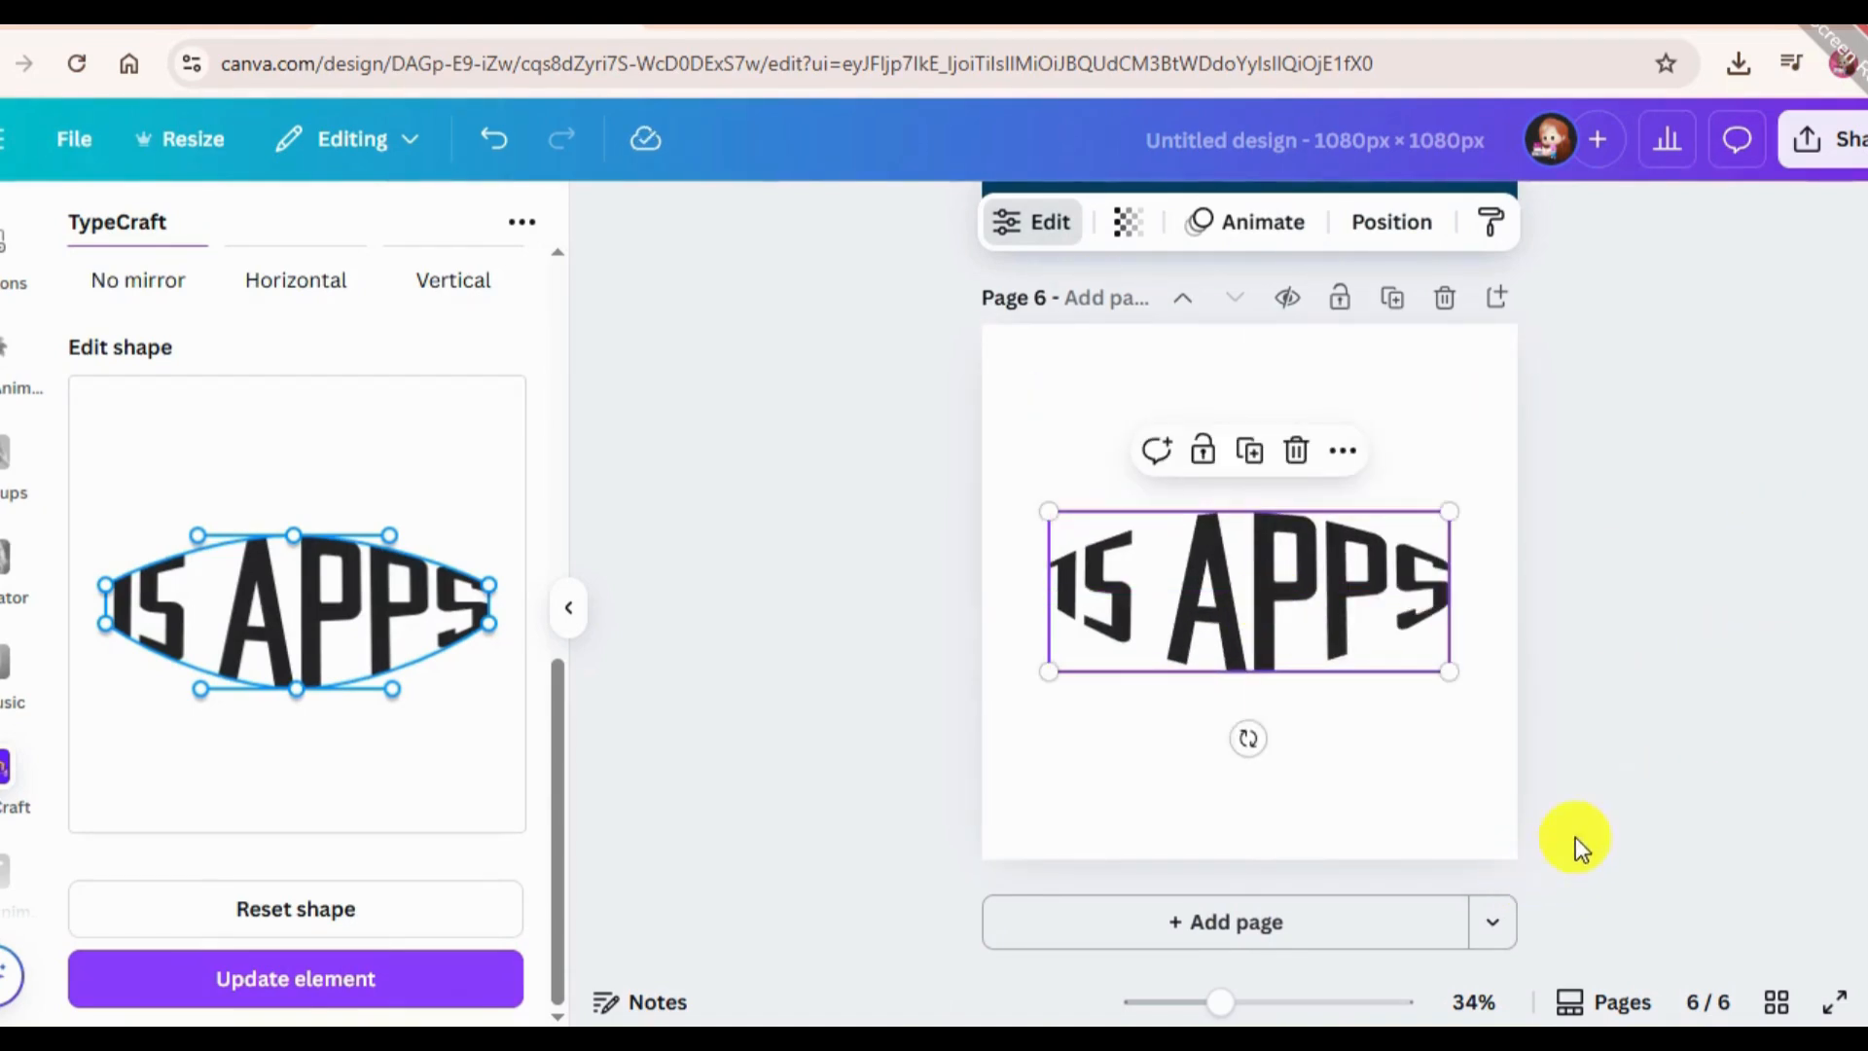
Add page 7, search the elements for "Blur image" and fill the page with the photo of a blue butterfly on a pink flower.
click(1082, 926)
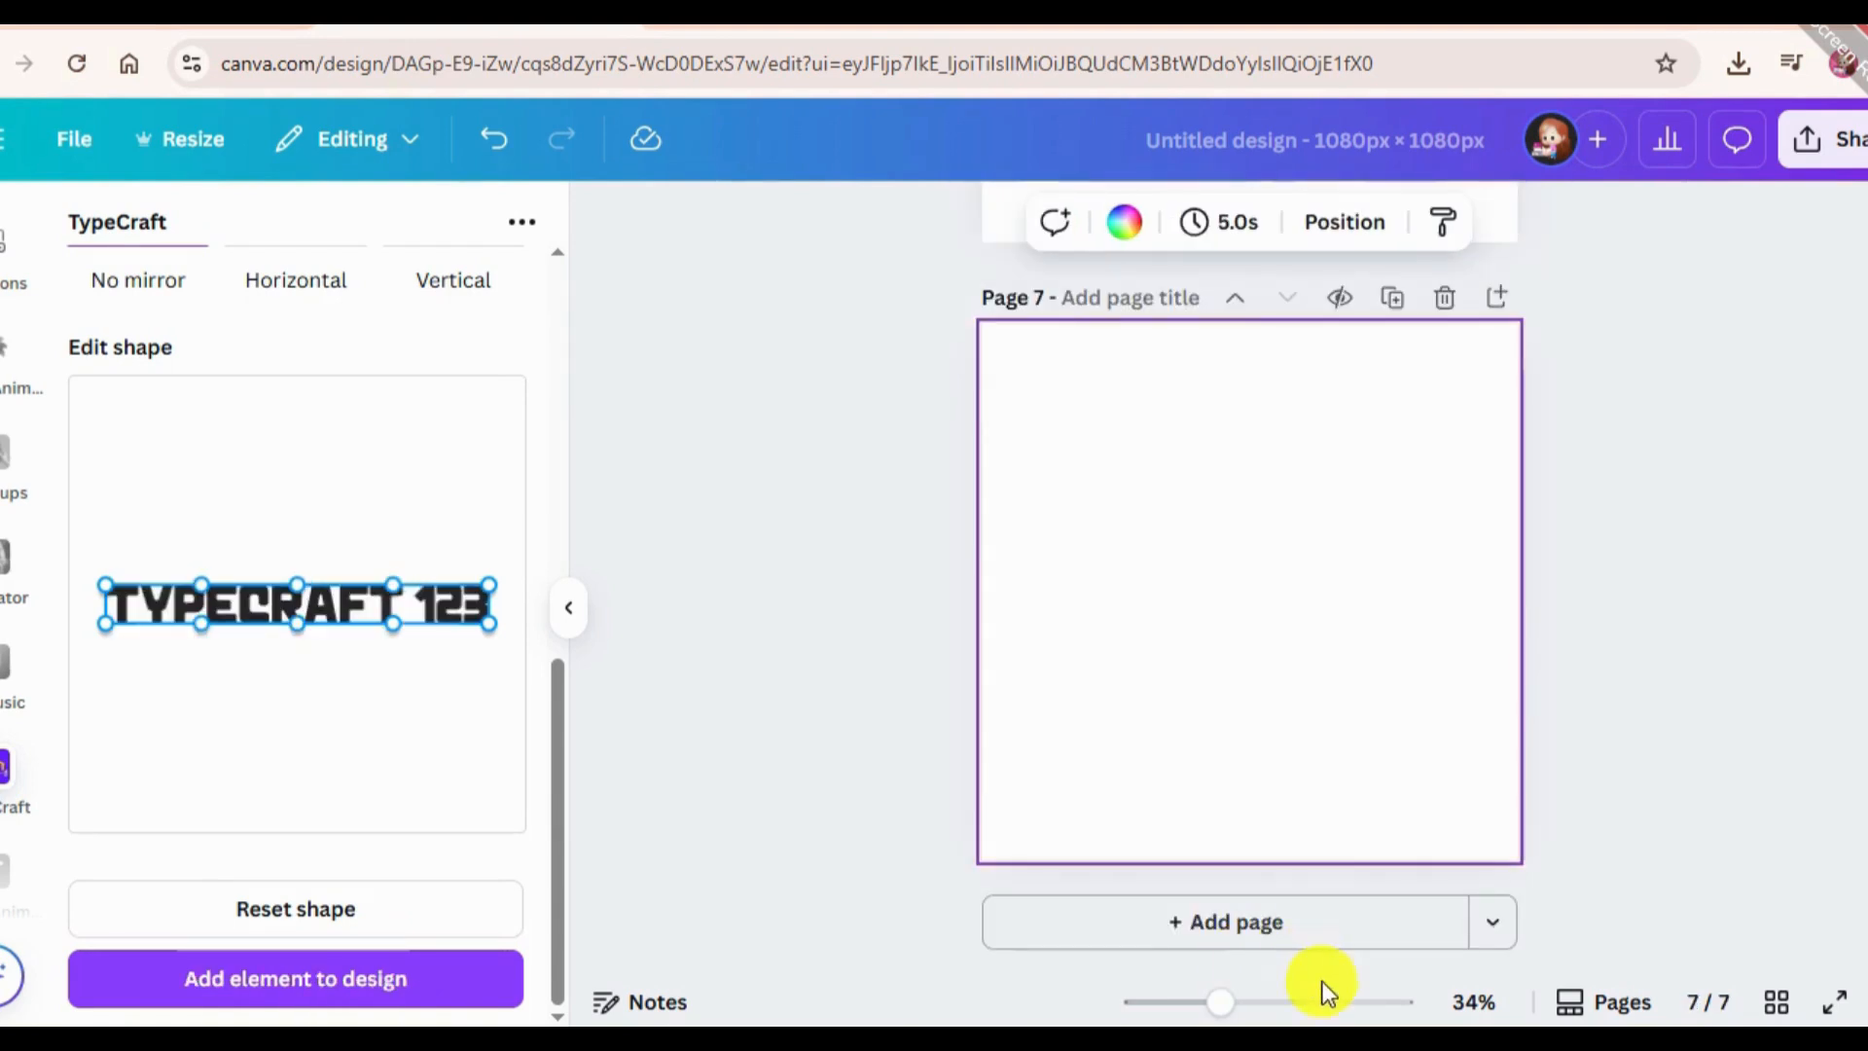
scroll(5, 384, up, 2)
scroll(2, 382, up, 3)
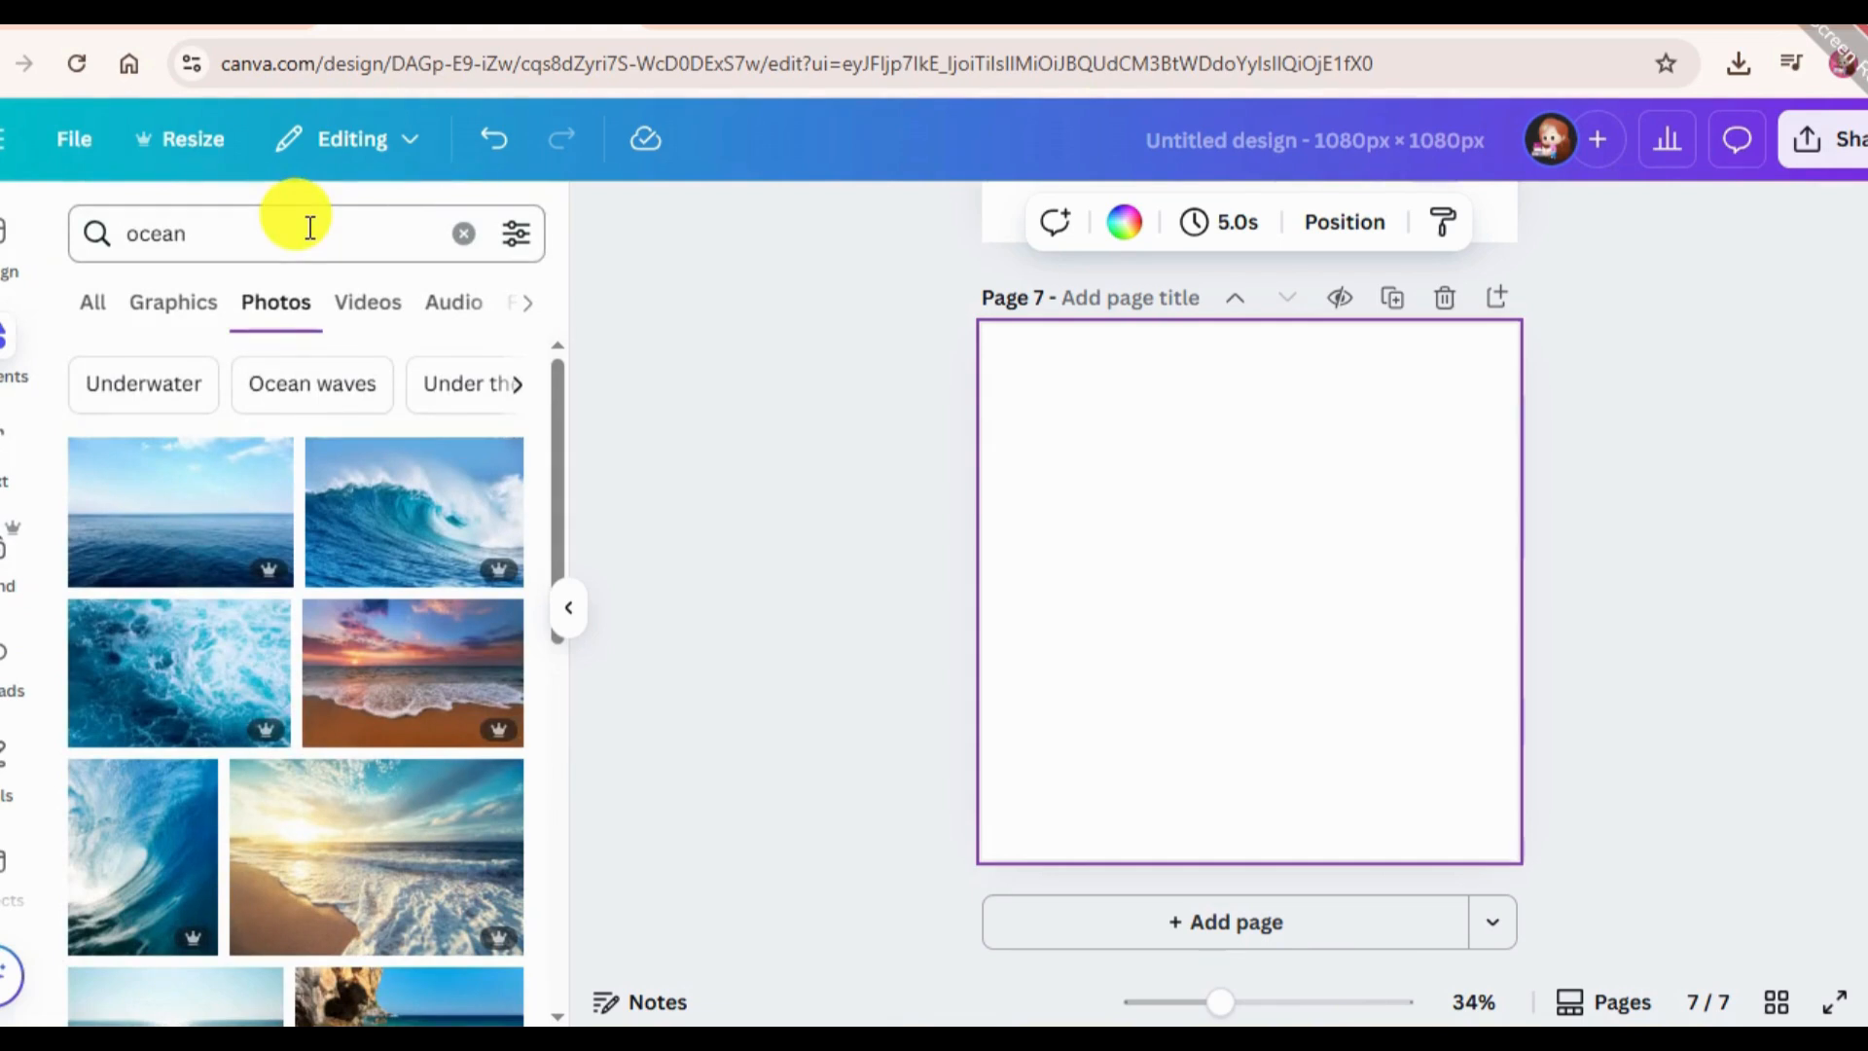
click(309, 231)
key(BackSpace)
text(Blu)
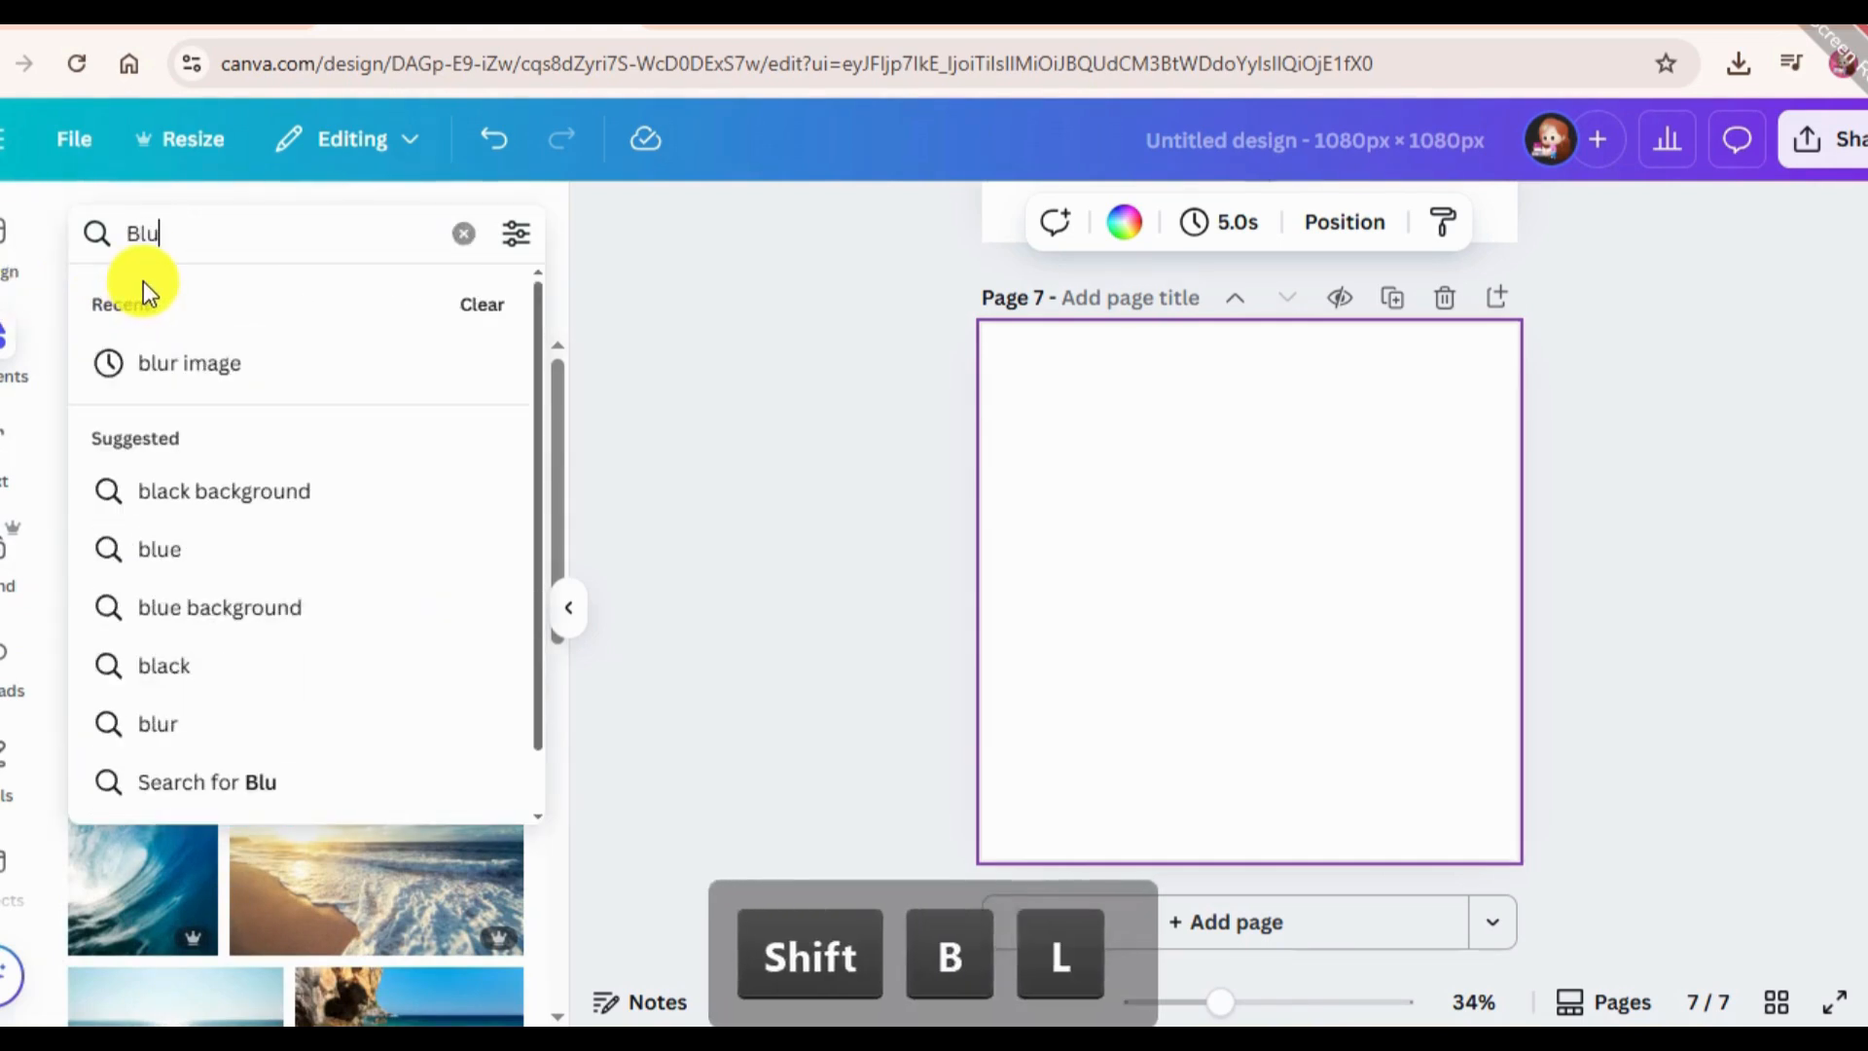
text(r i)
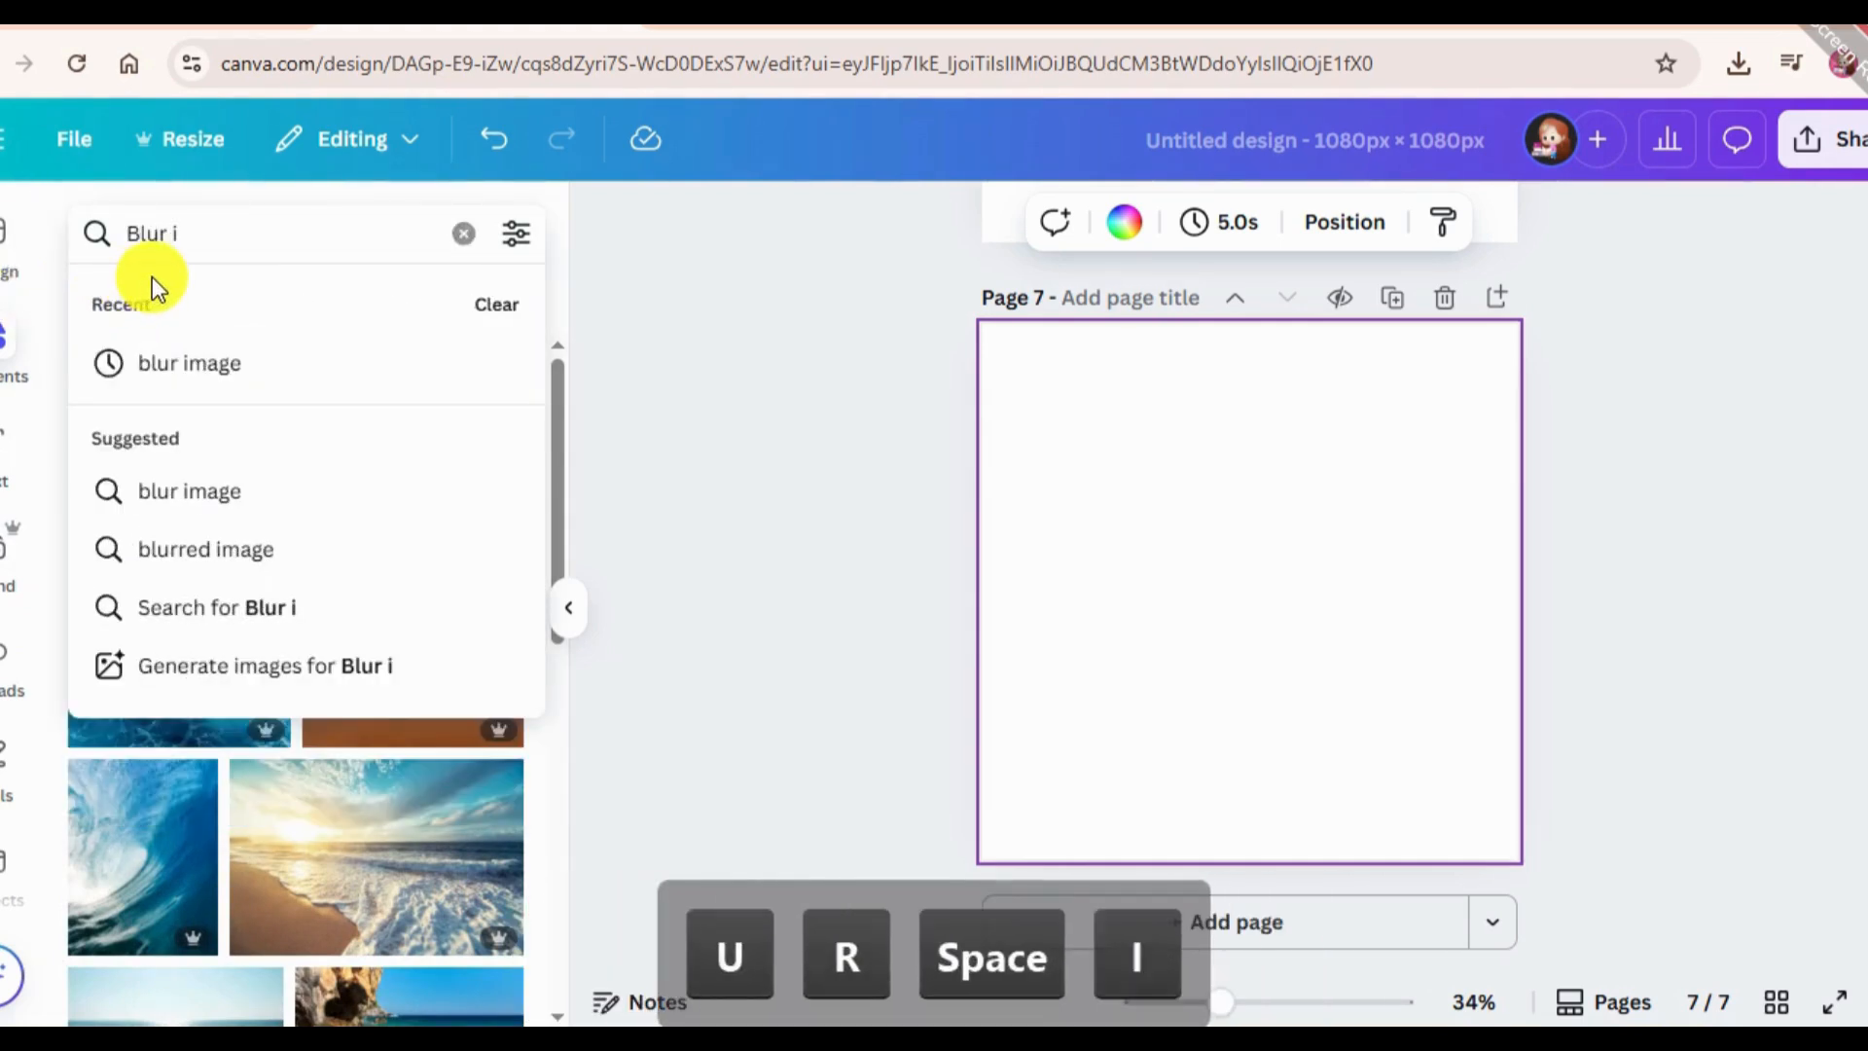
text(mage)
key(Return)
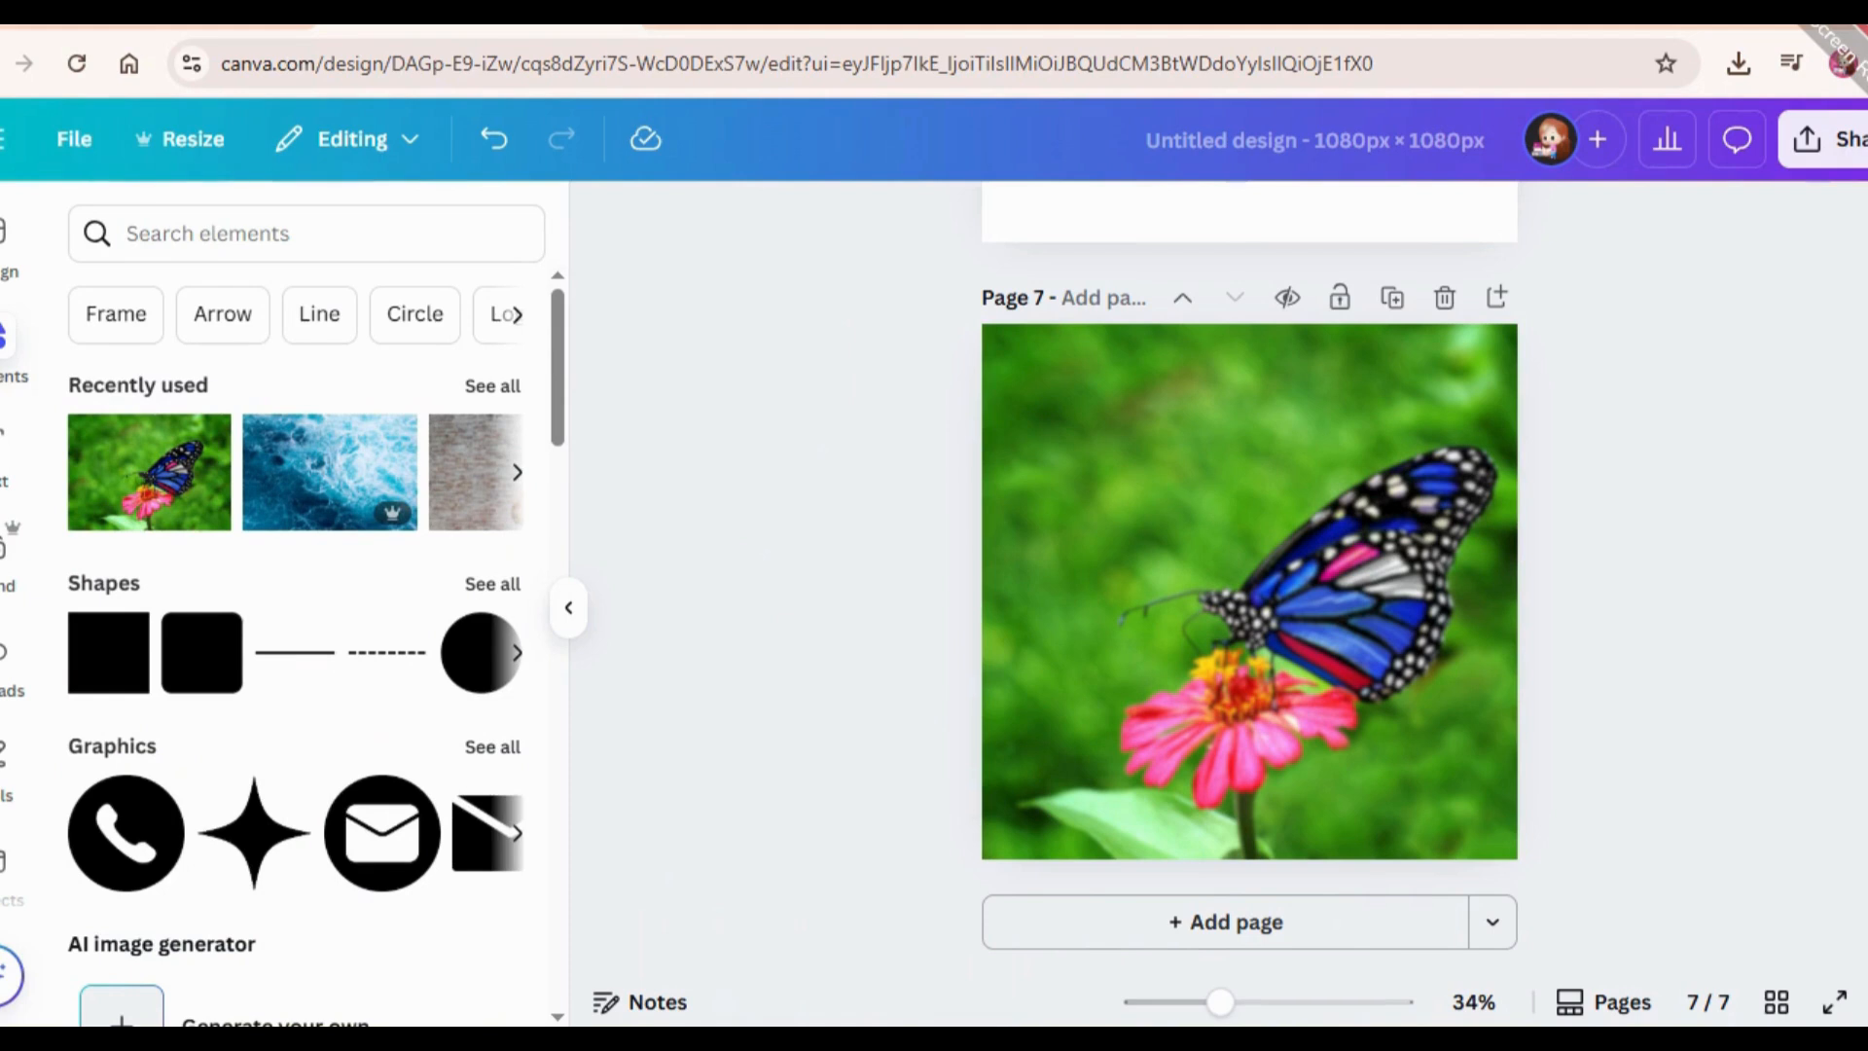
Search the apps for "Image Upscaler" and open the Image Upscaler app.
scroll(10, 788, down, 5)
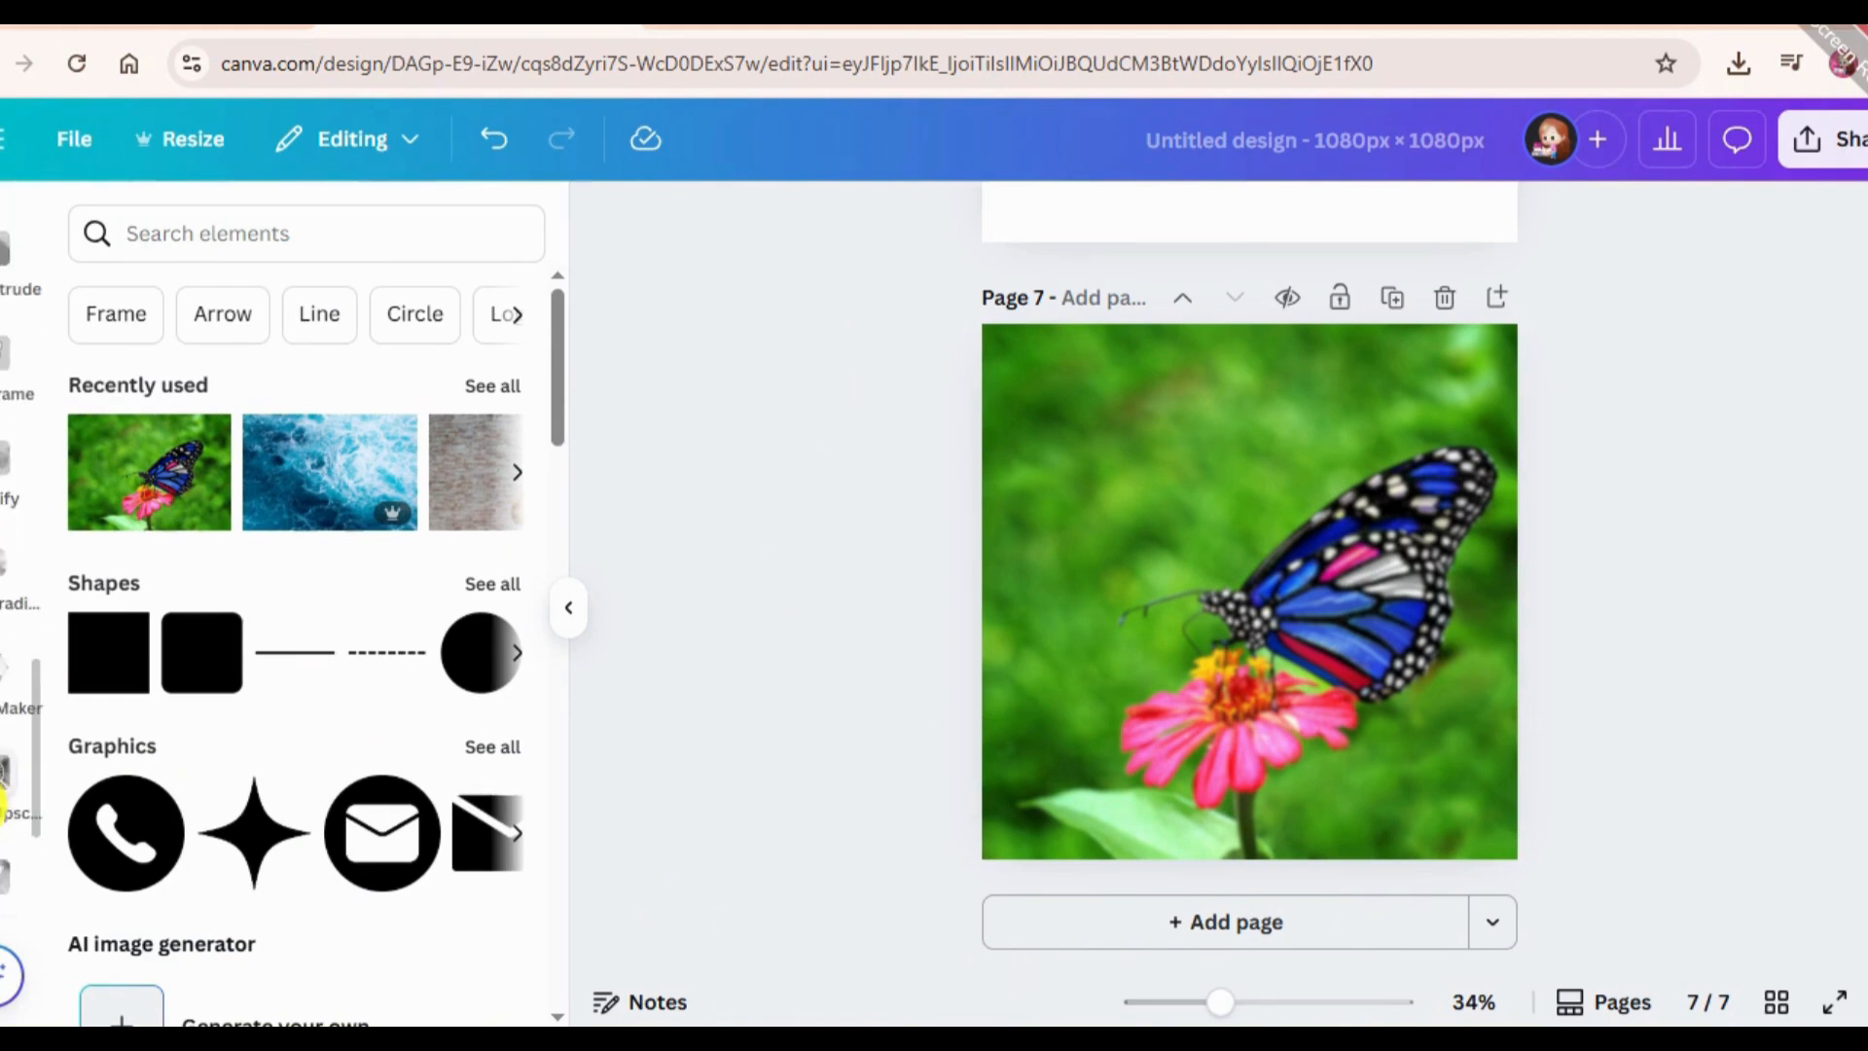
click(5, 784)
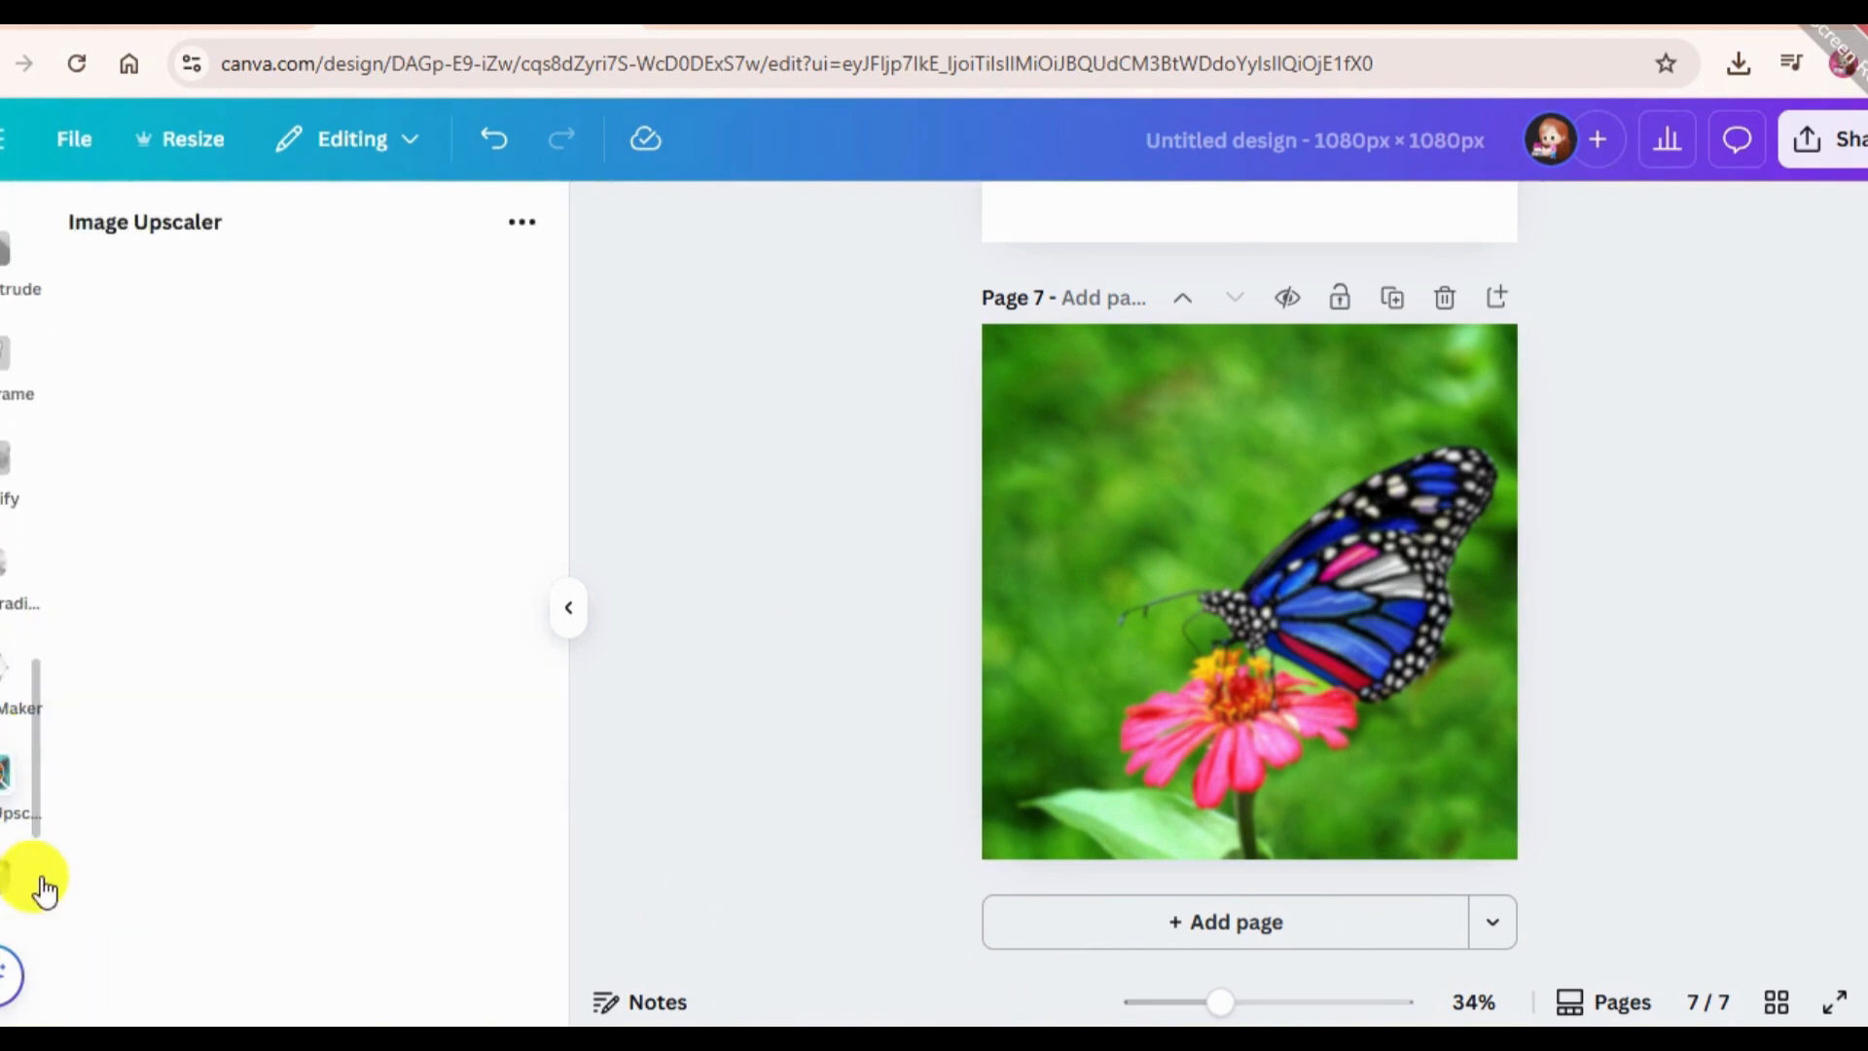
scroll(10, 603, up, 5)
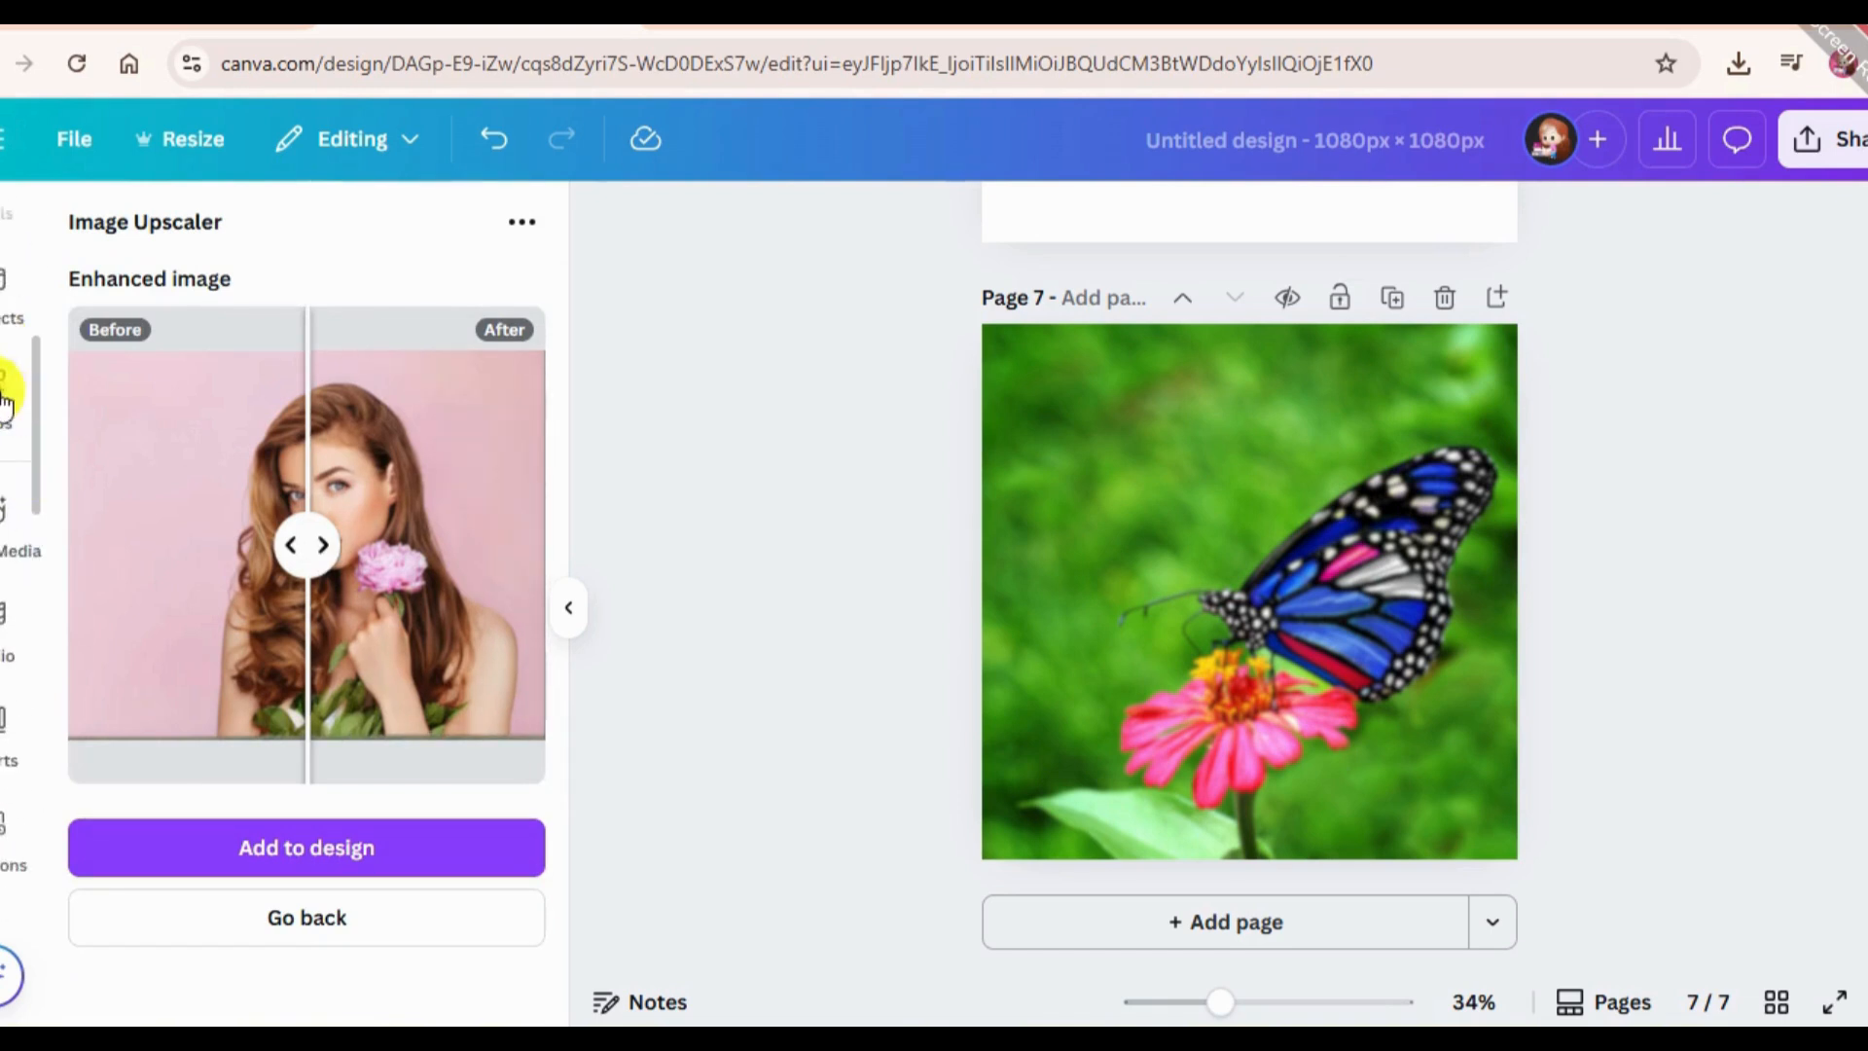
click(2, 391)
drag(239, 231, 444, 205)
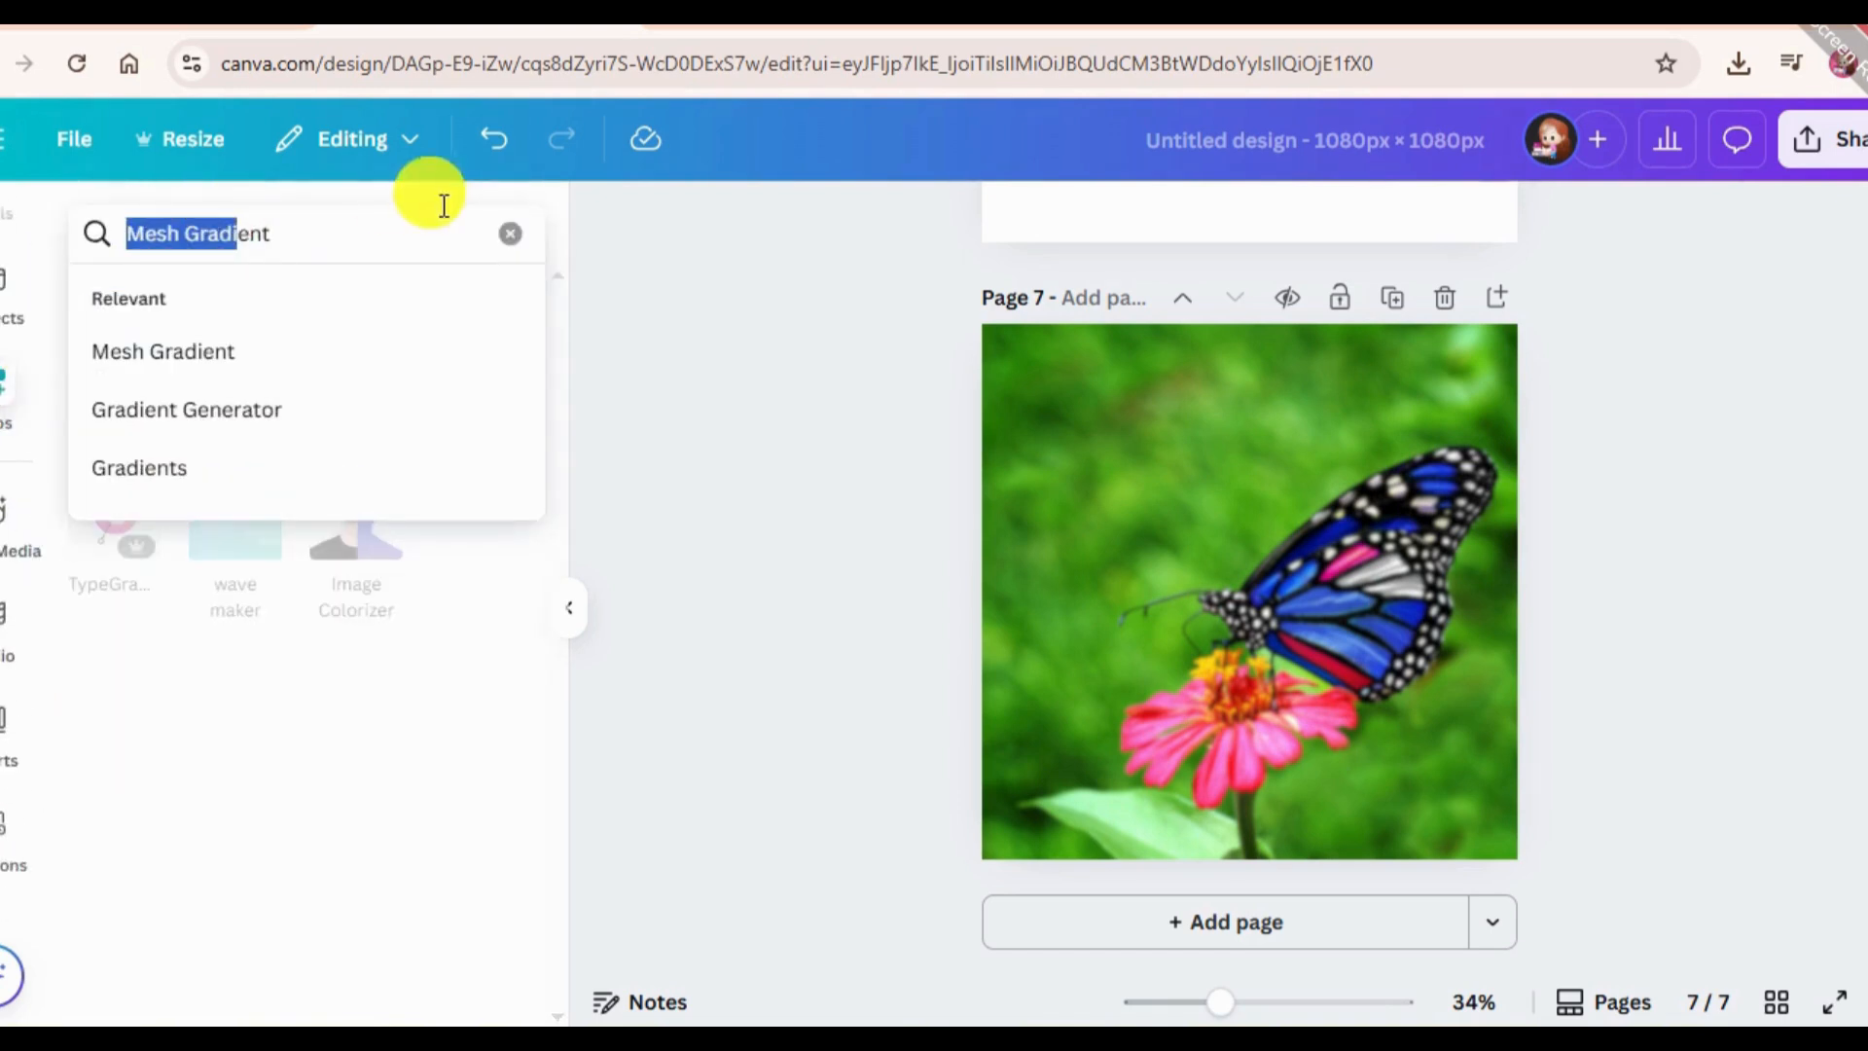
key(BackSpace)
text(Ima)
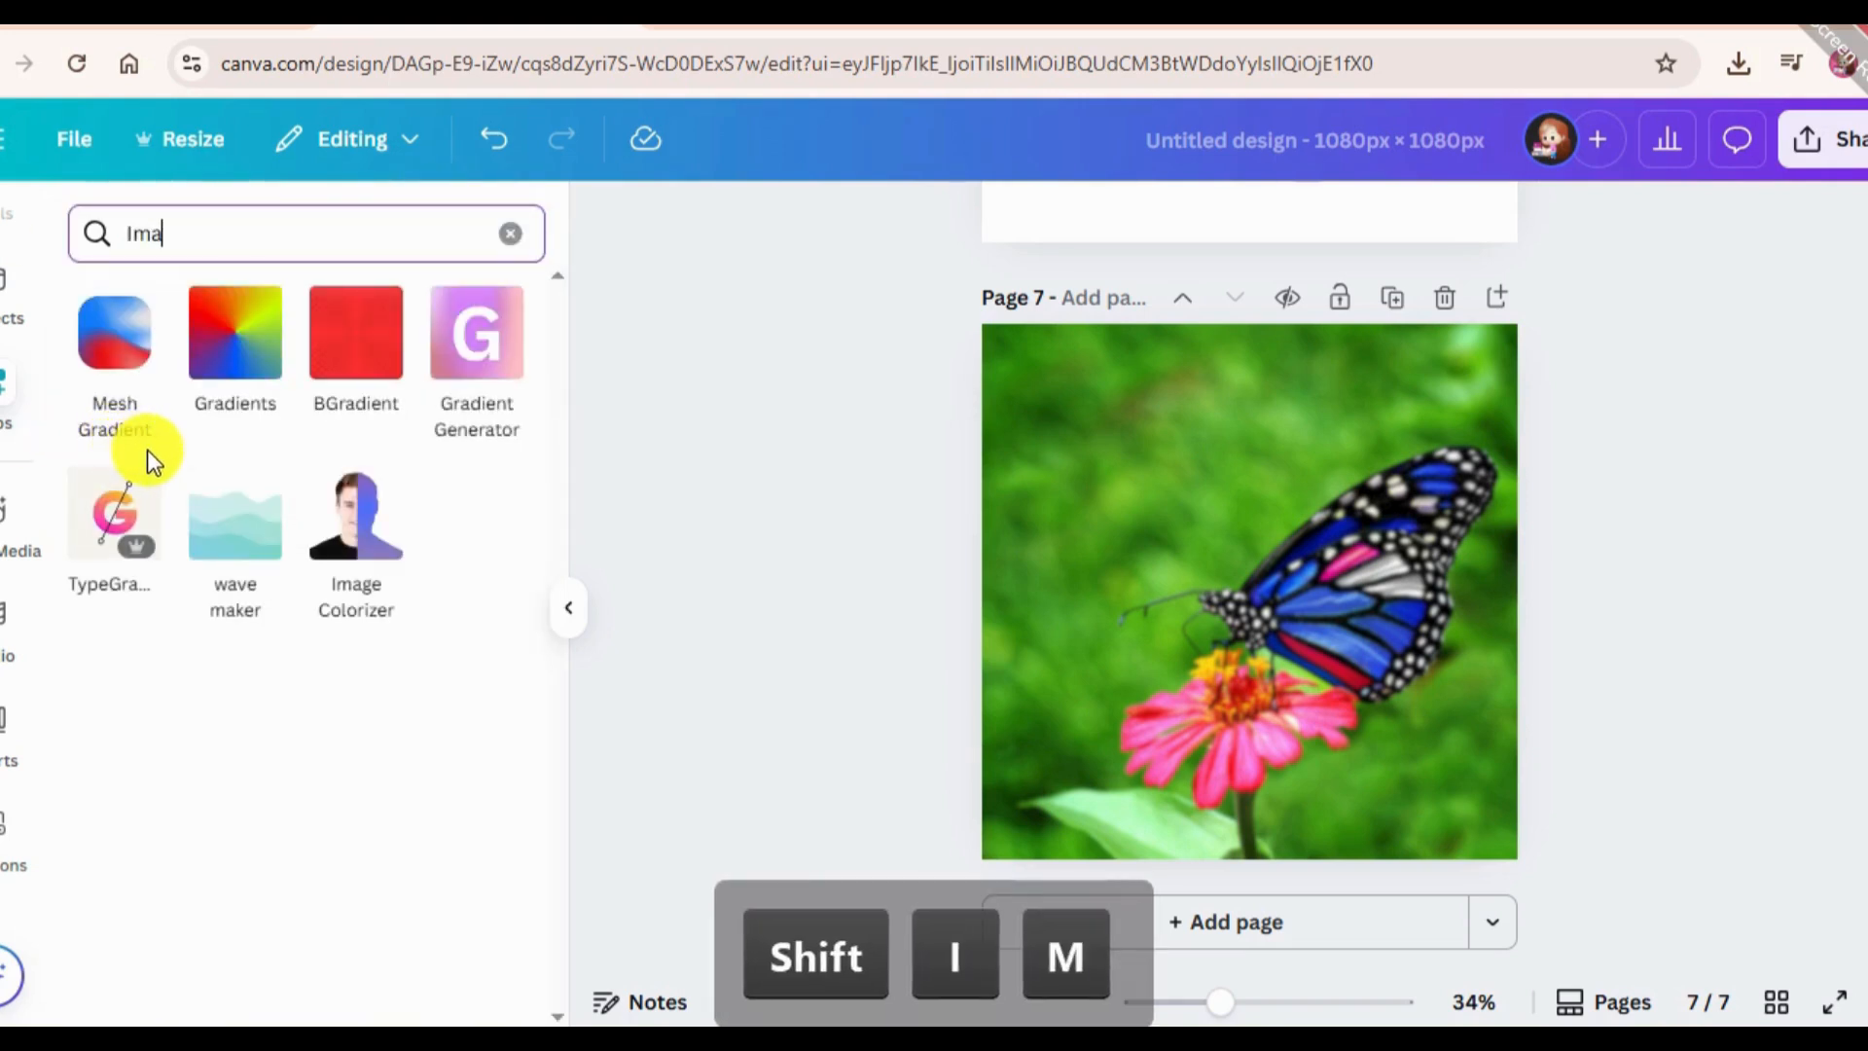
text(ge Ups)
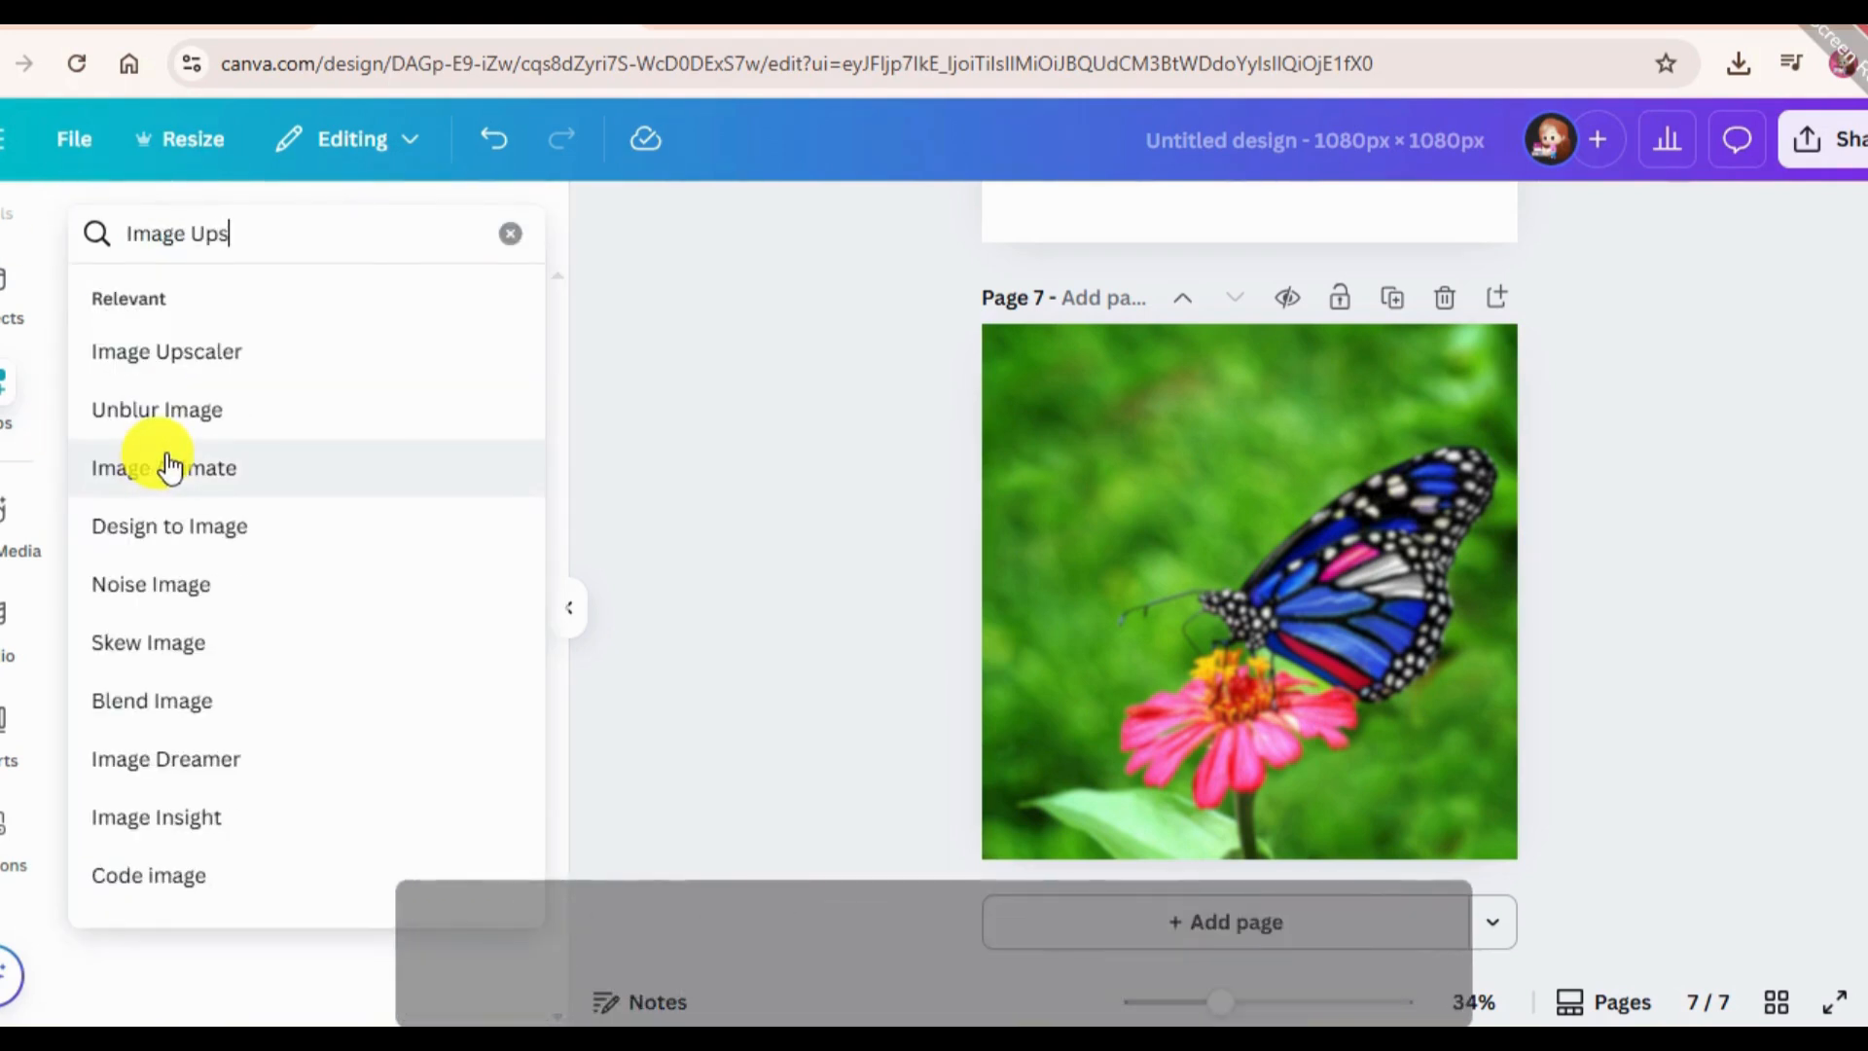
text(cale)
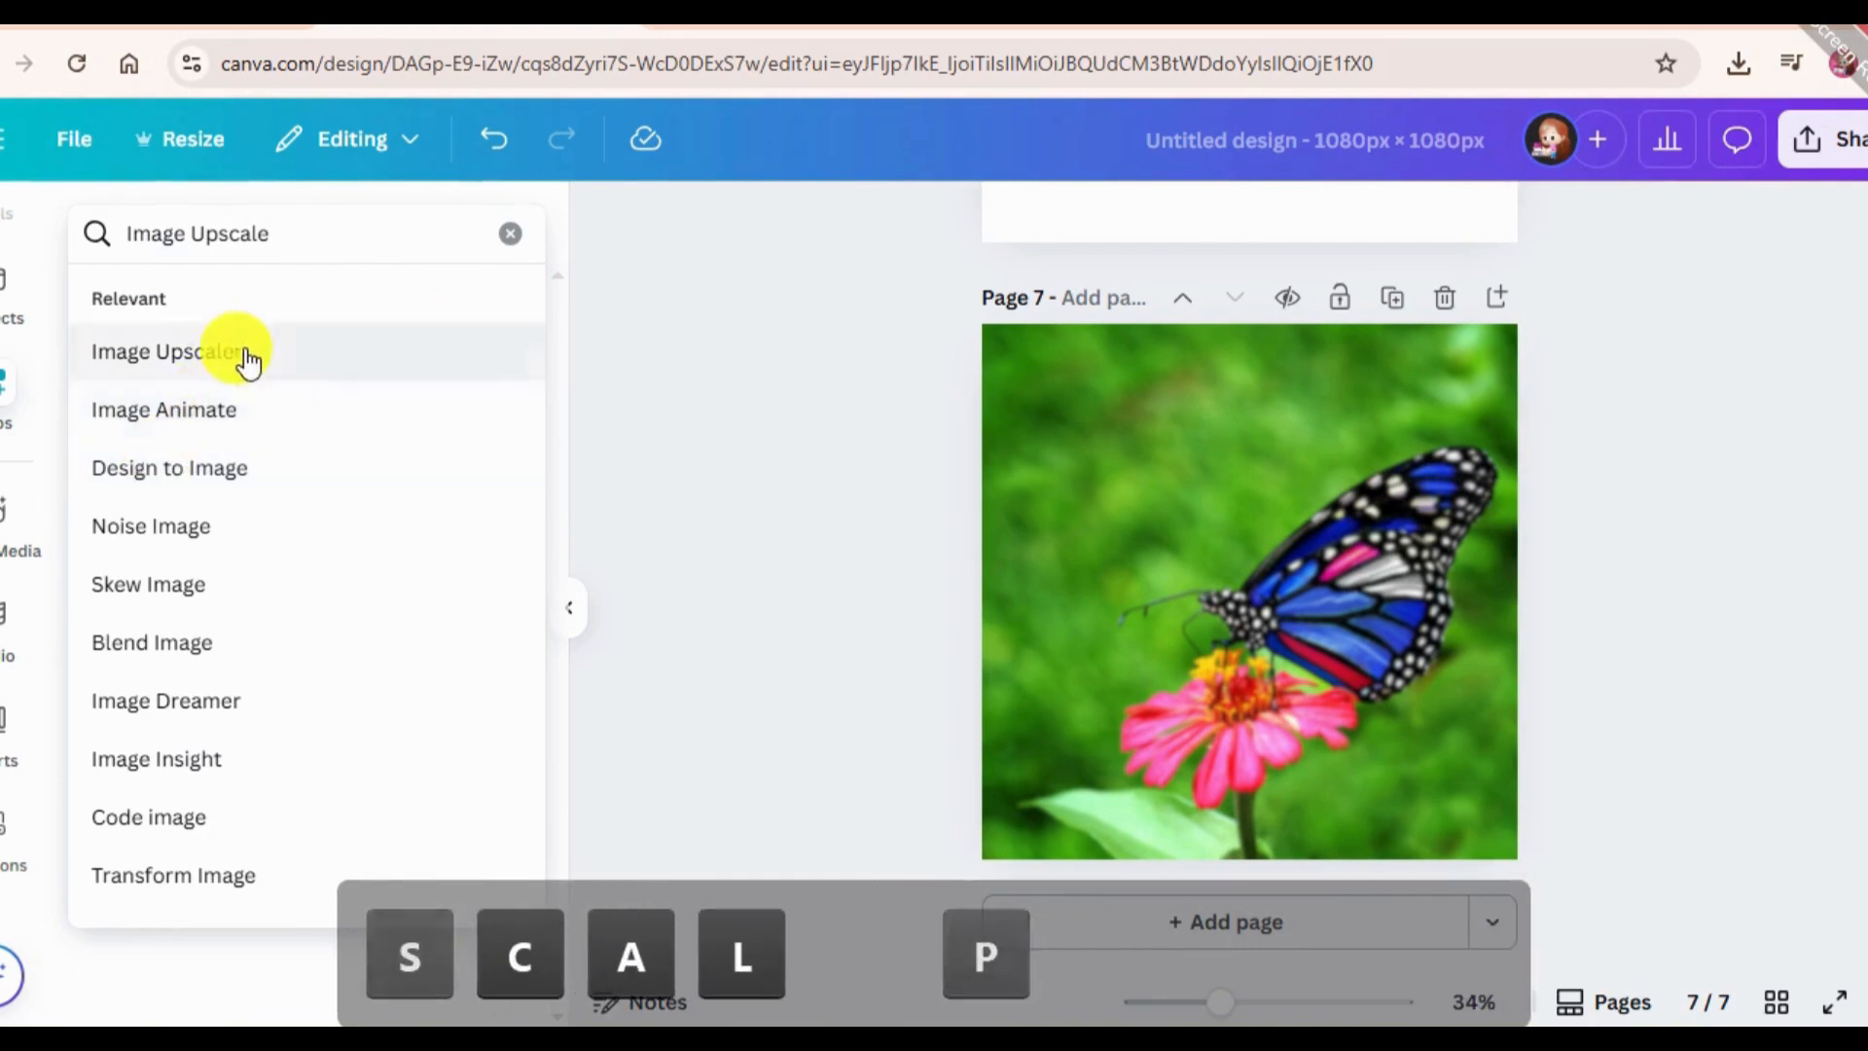
click(245, 356)
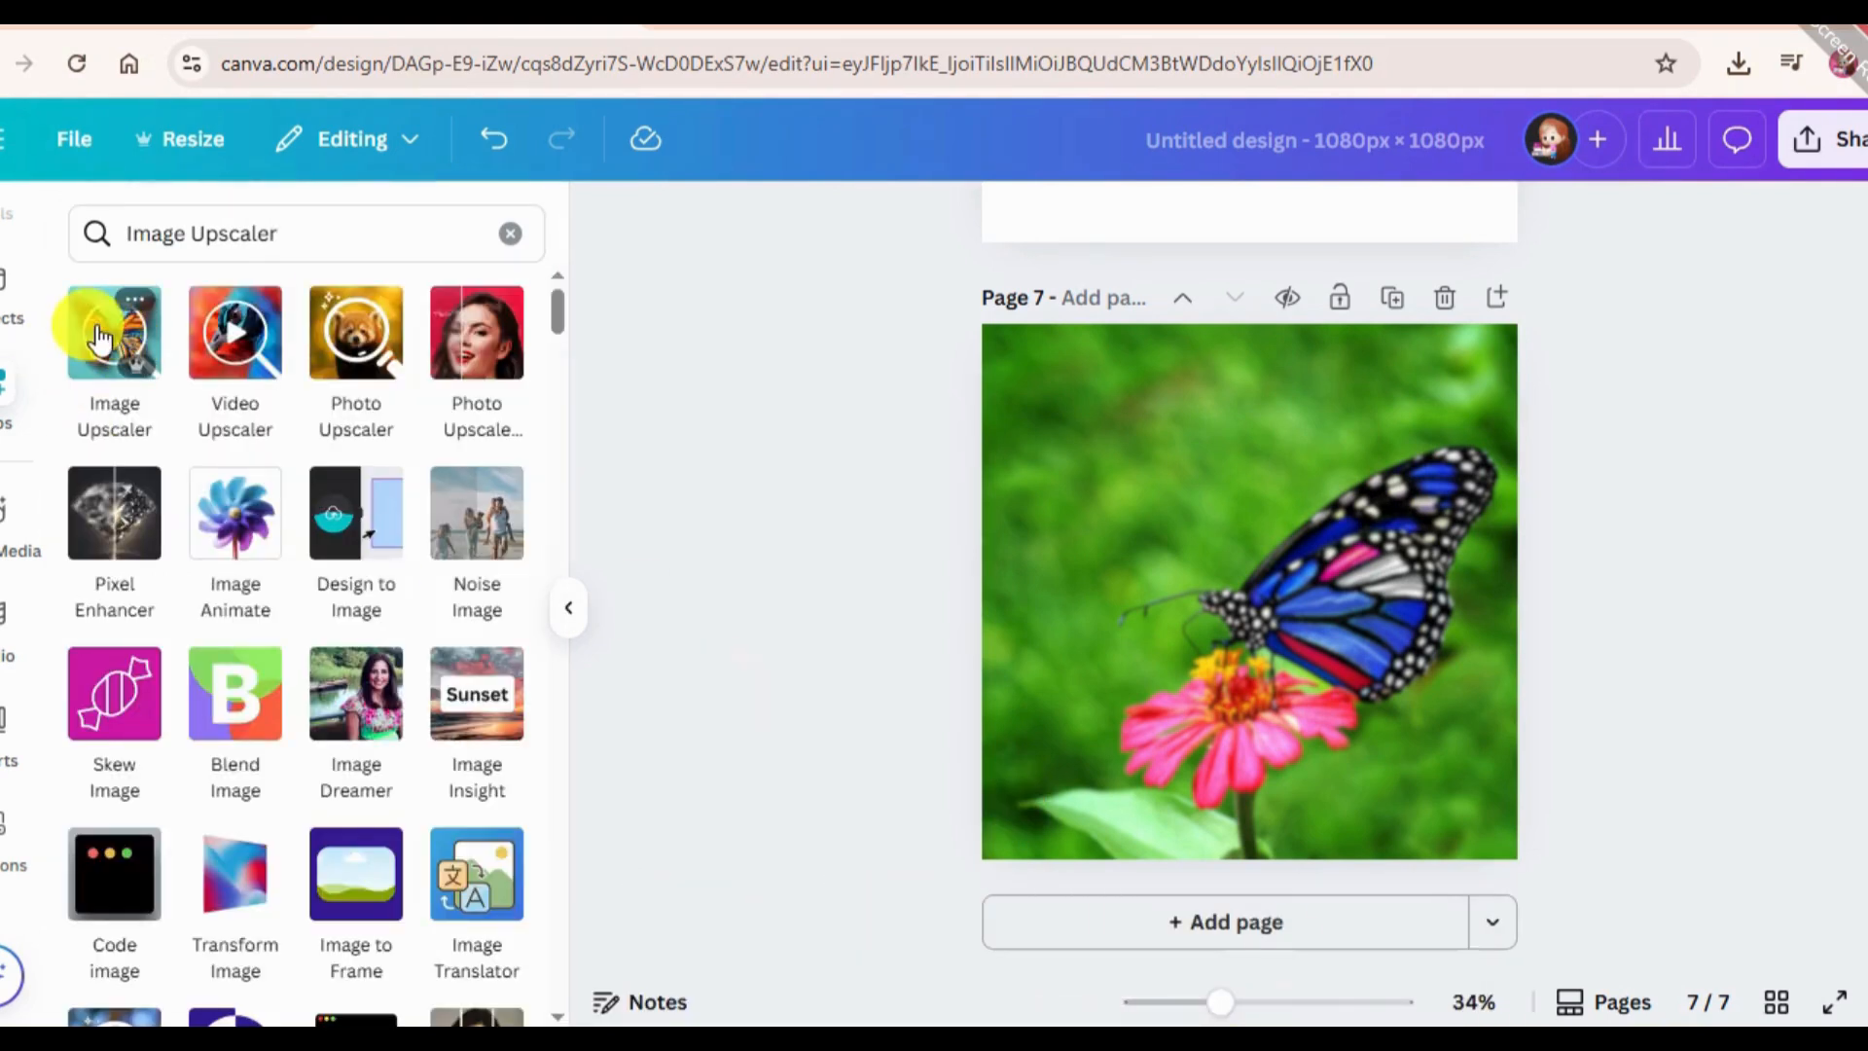
click(100, 338)
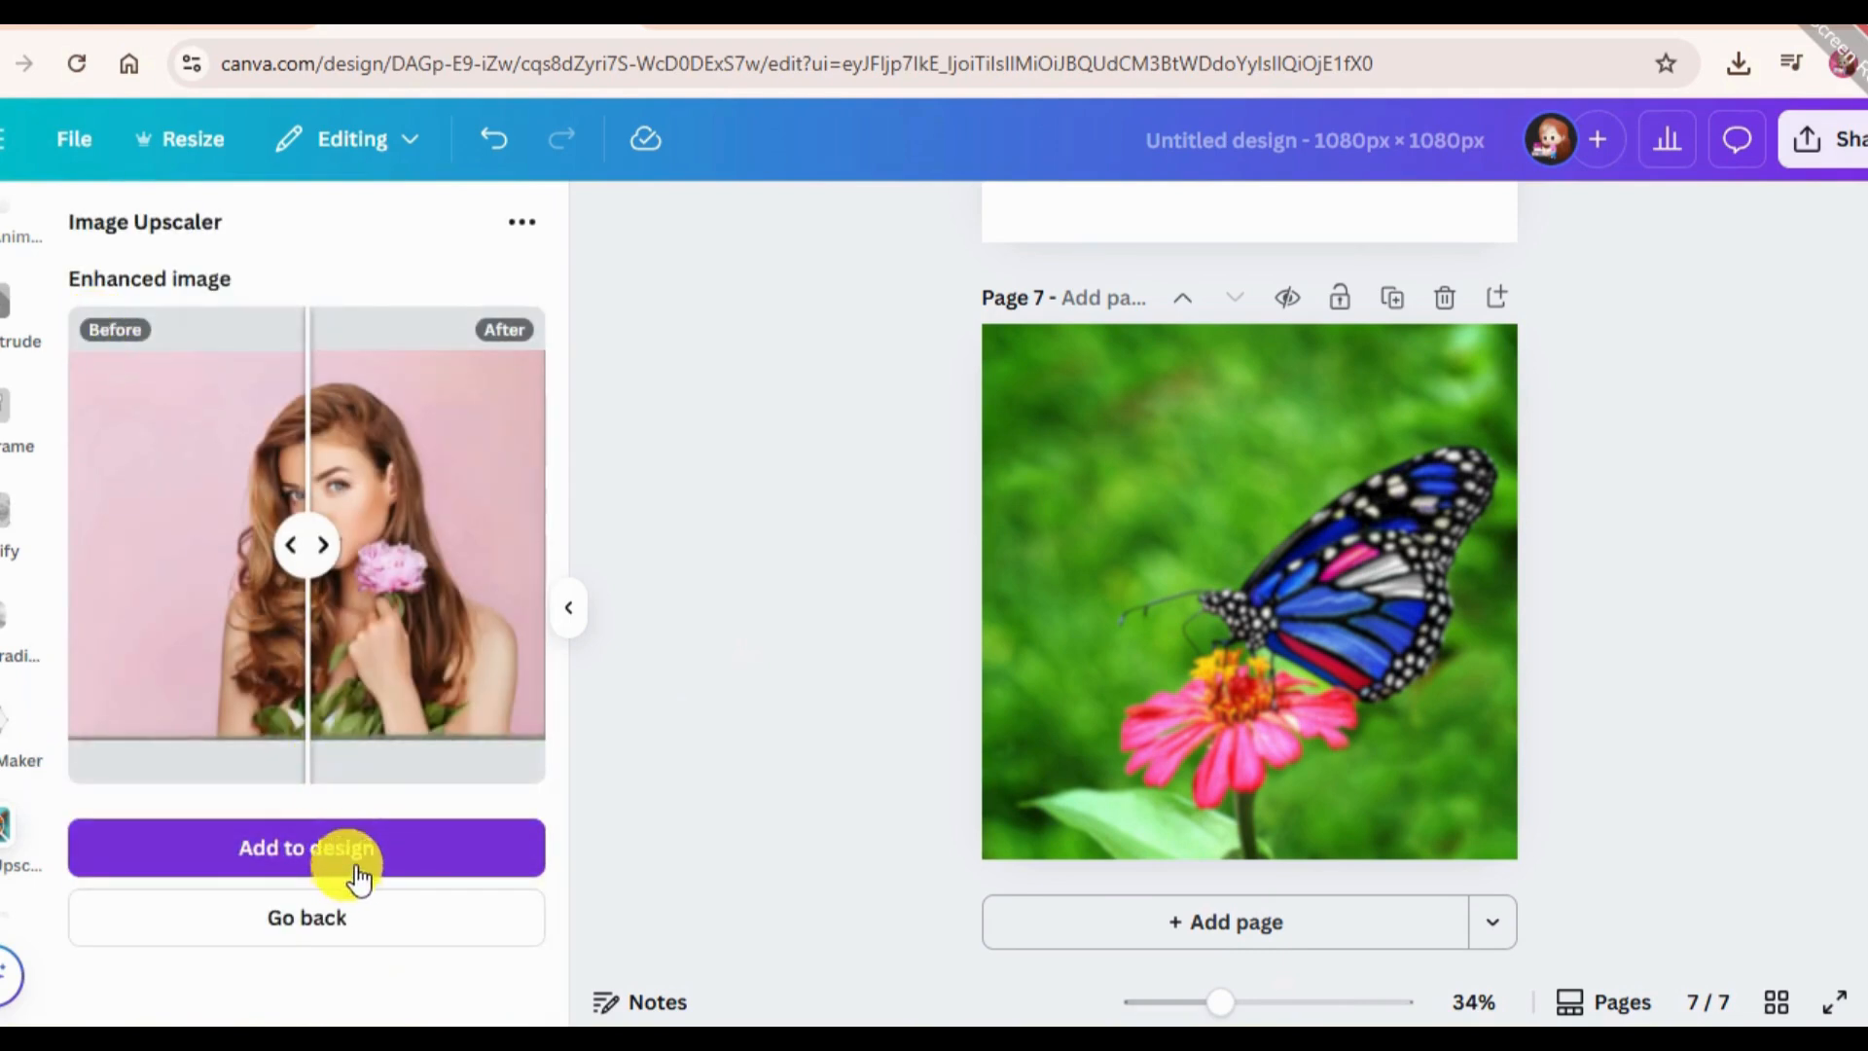
Upscale the butterfly photo on page 7 at 4x resolution with Image Upscaler.
click(321, 920)
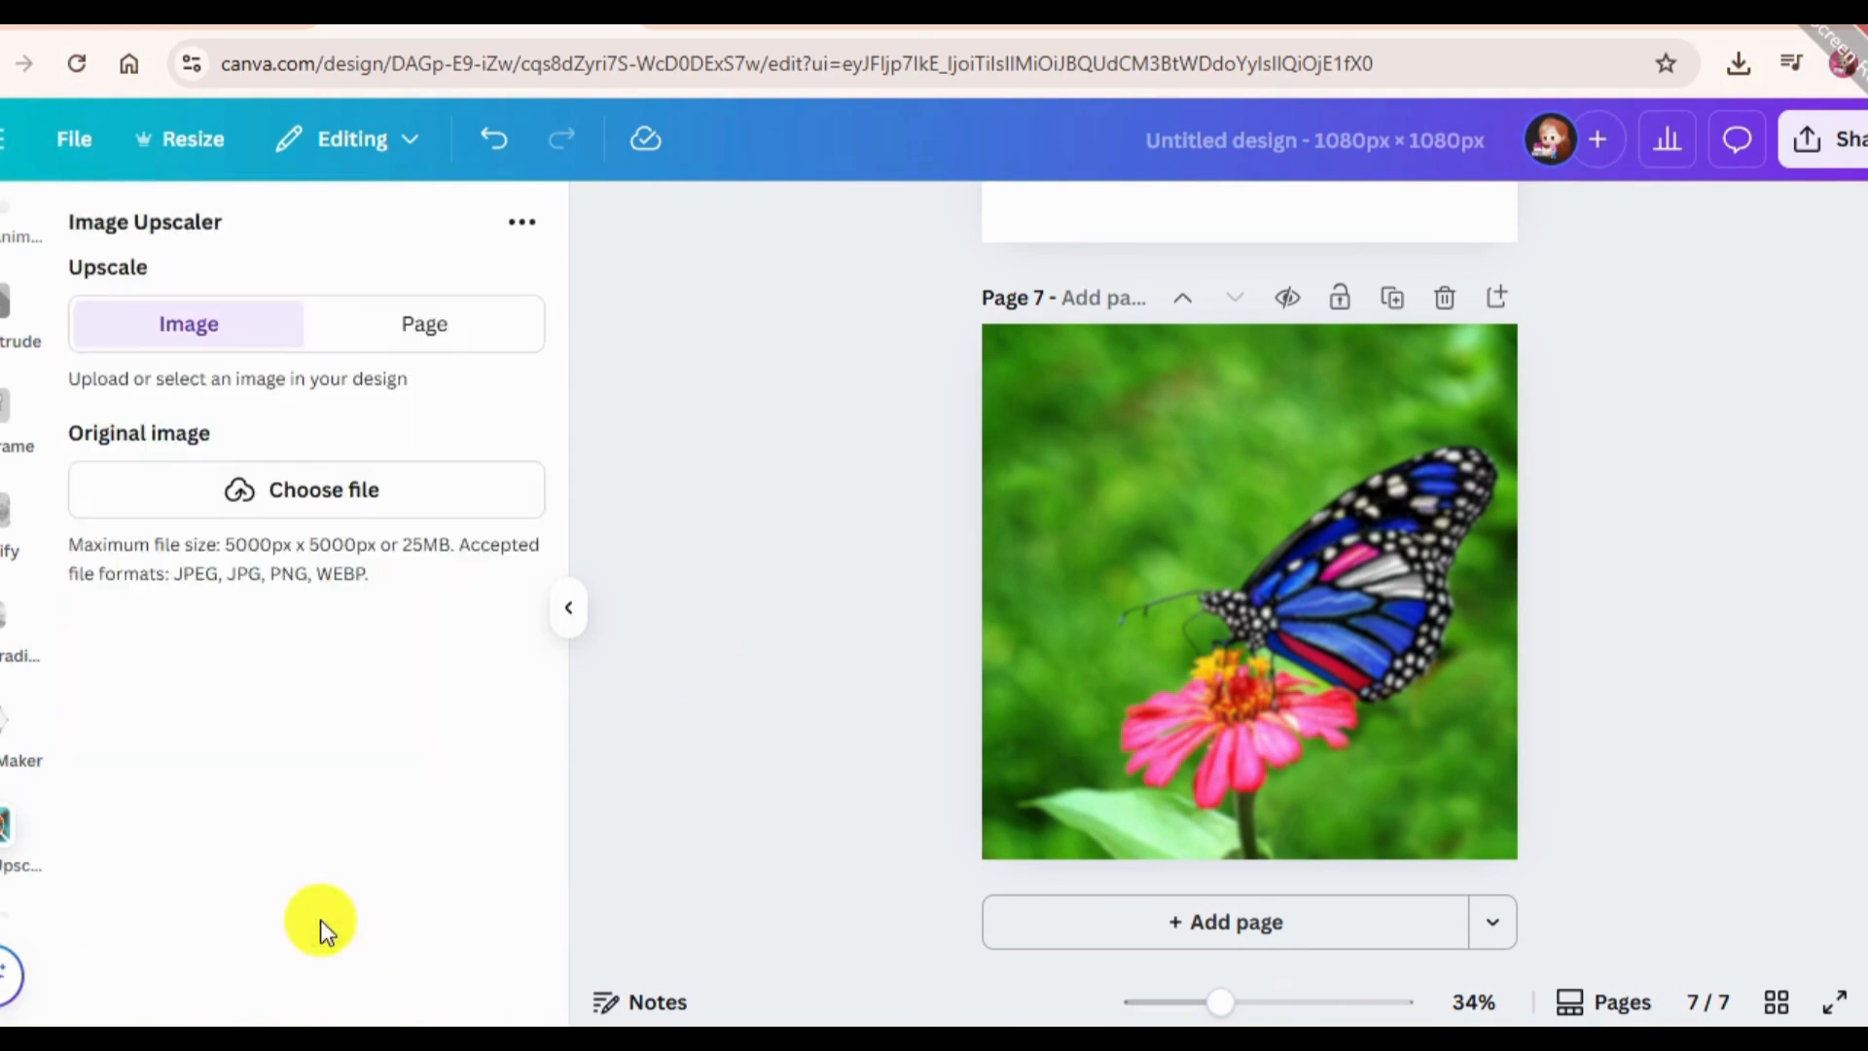
click(1253, 560)
scroll(370, 720, down, 1)
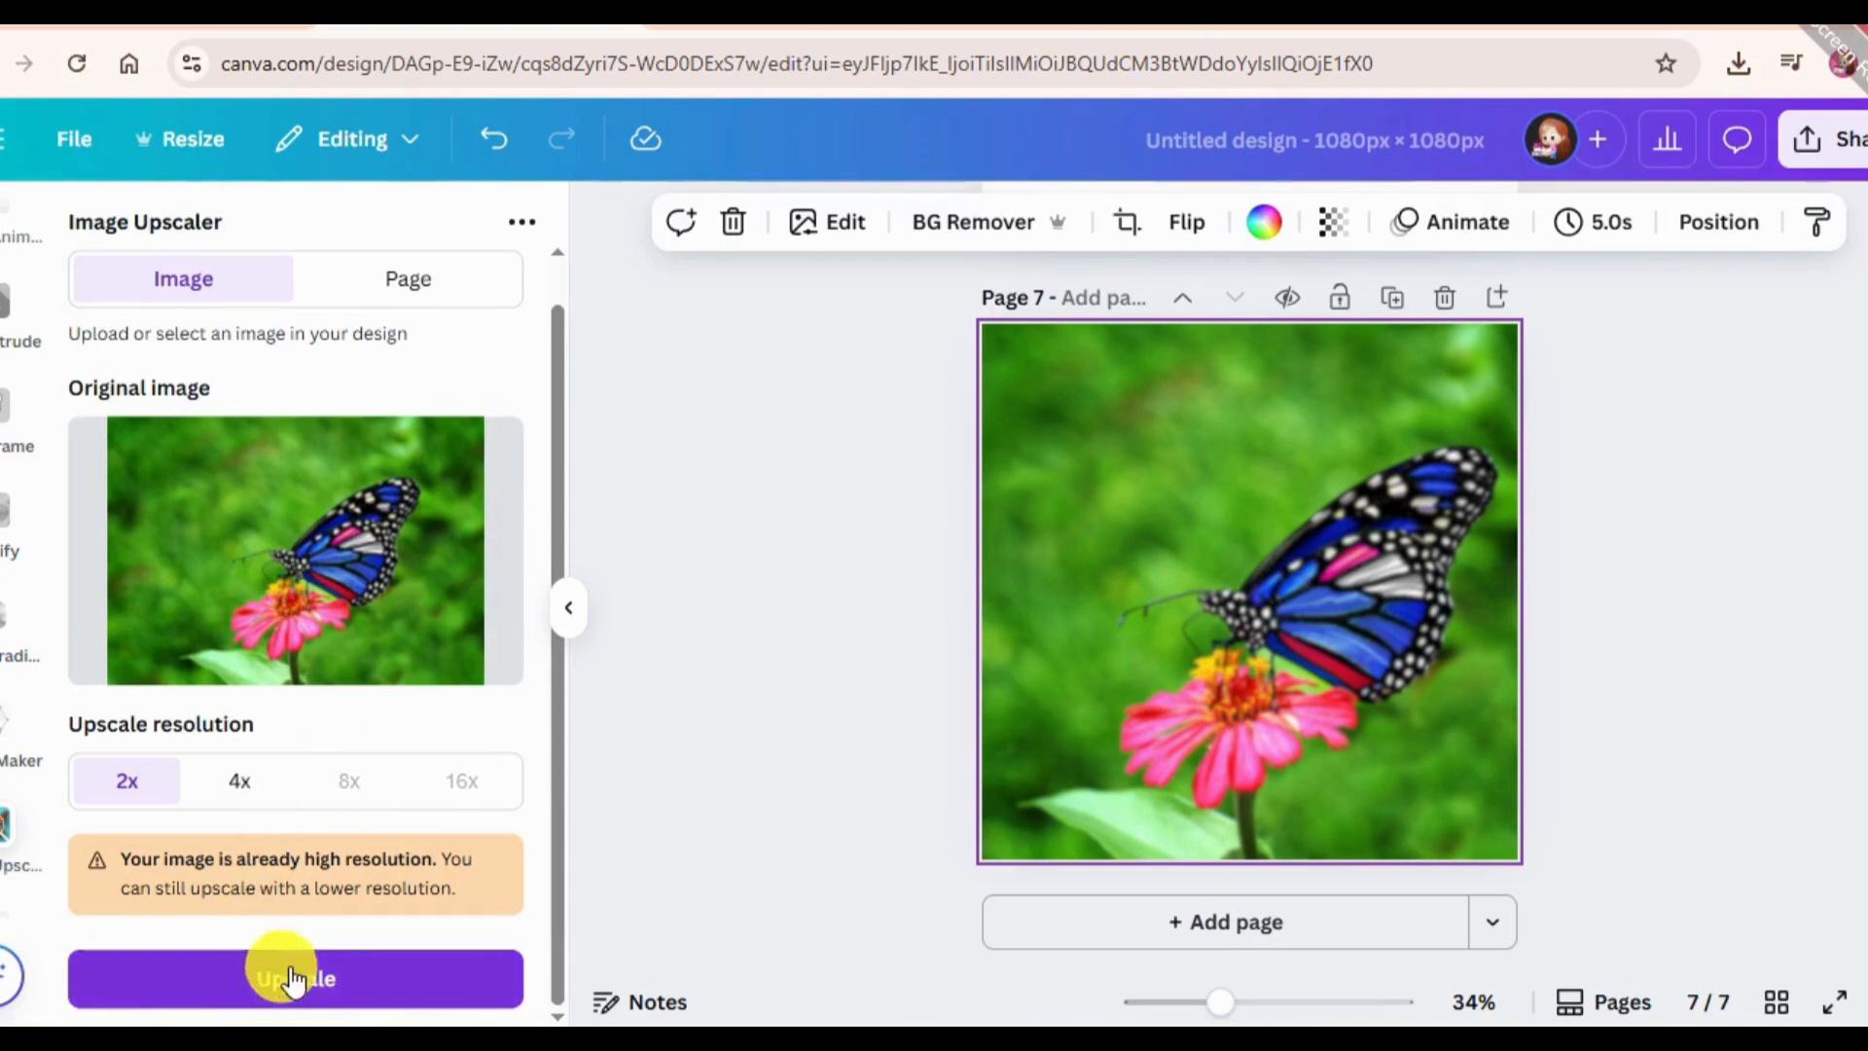
click(233, 798)
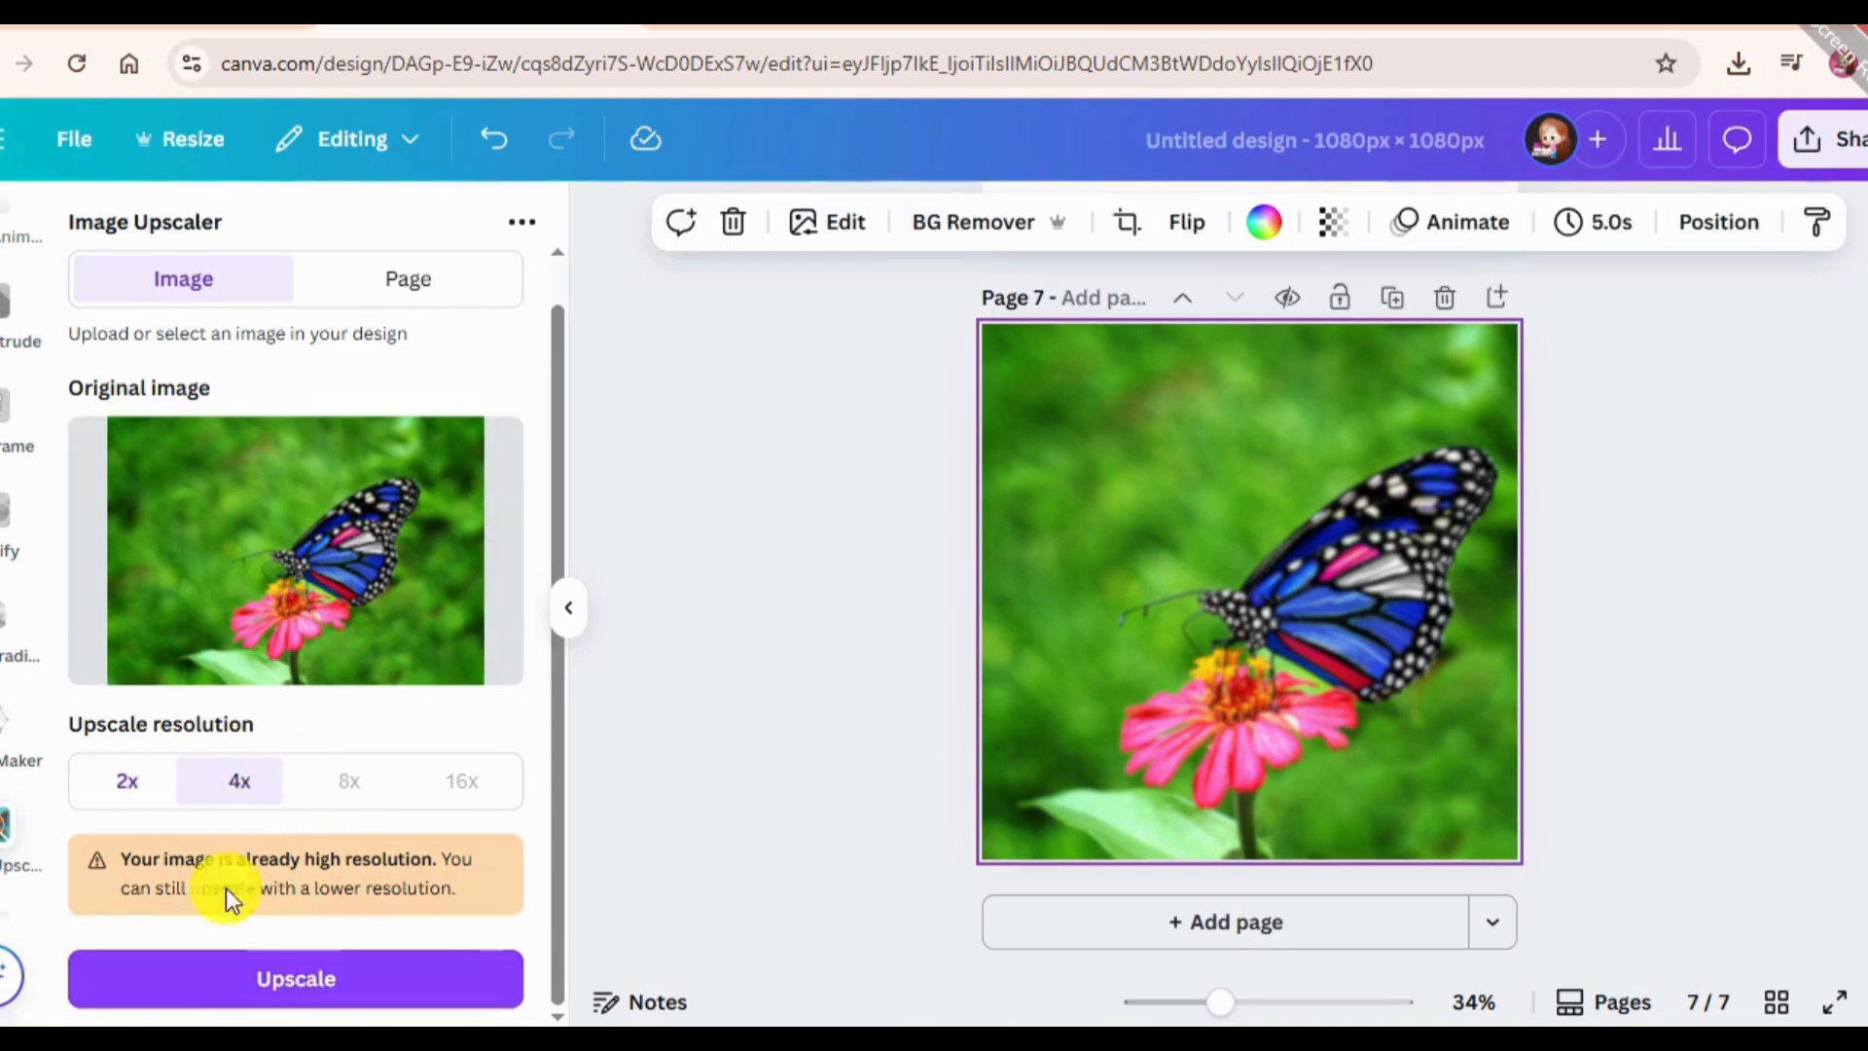
click(249, 982)
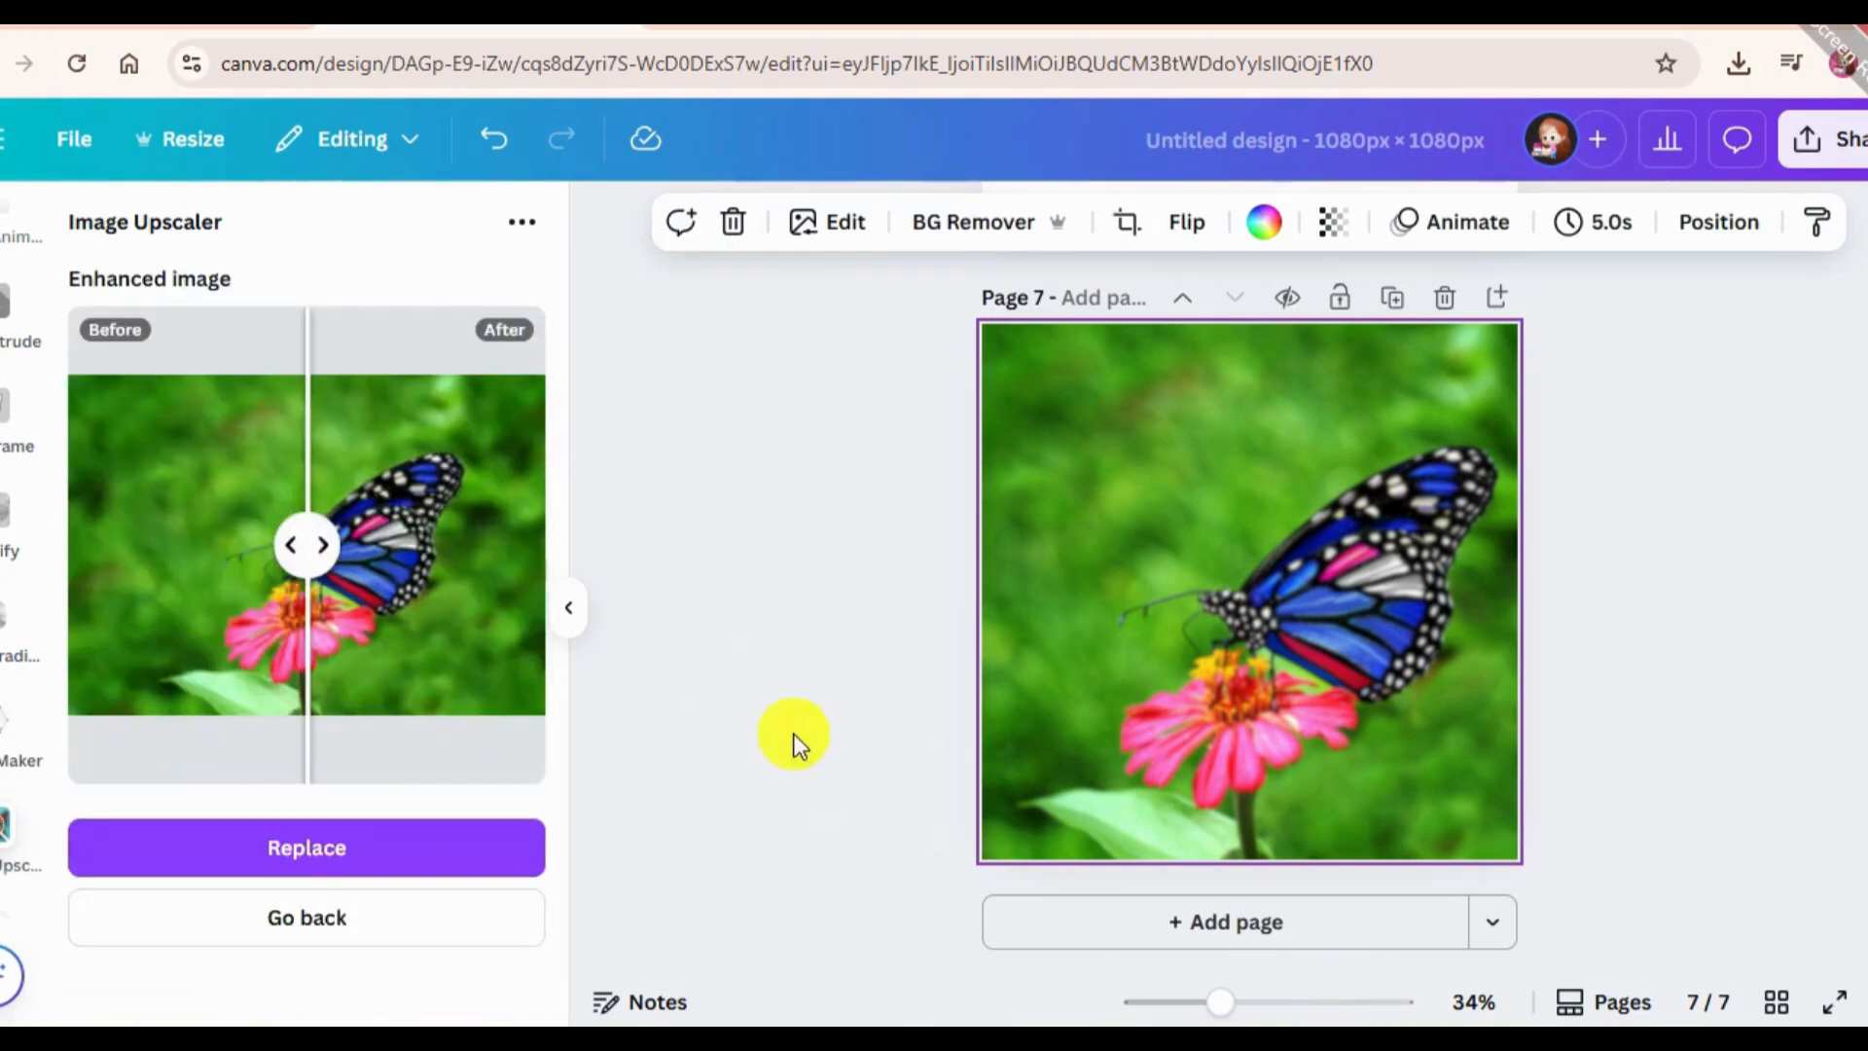
Compare the before and after versions of the butterfly photo and replace it on page 7 with the enhanced image.
drag(326, 550, 523, 584)
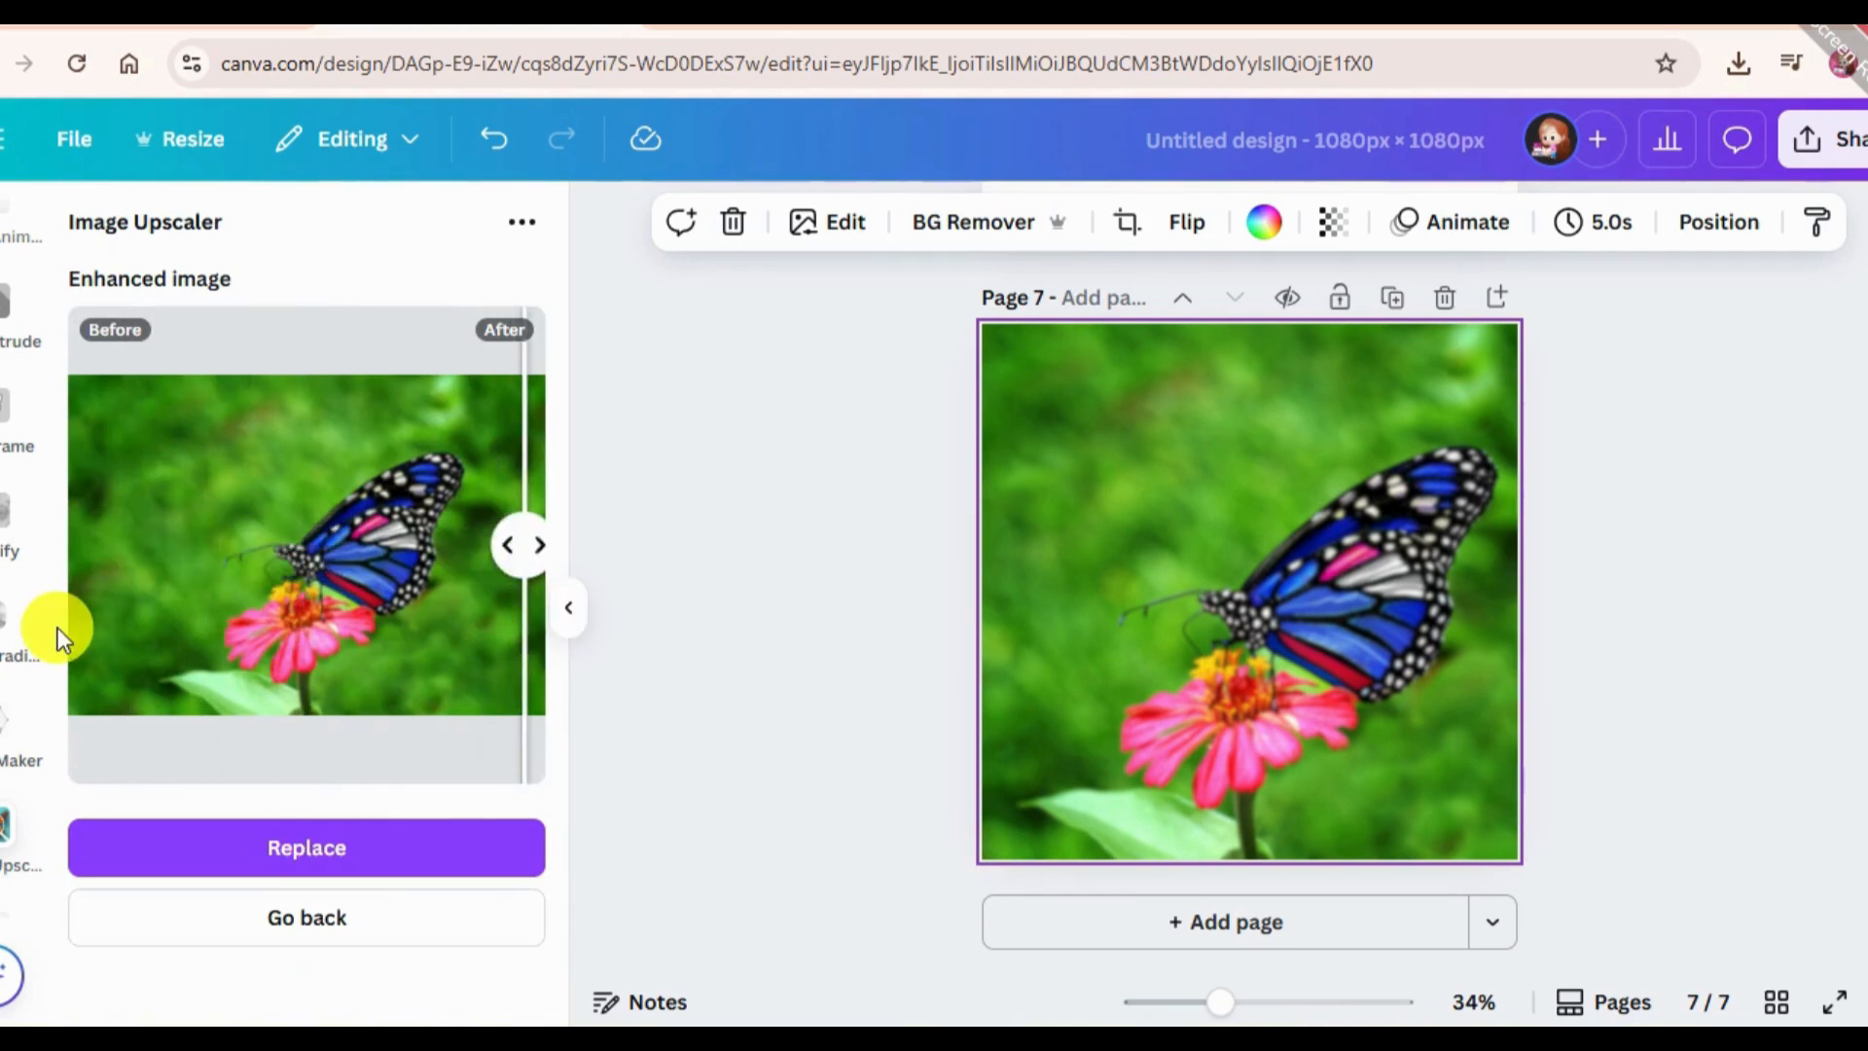
click(367, 862)
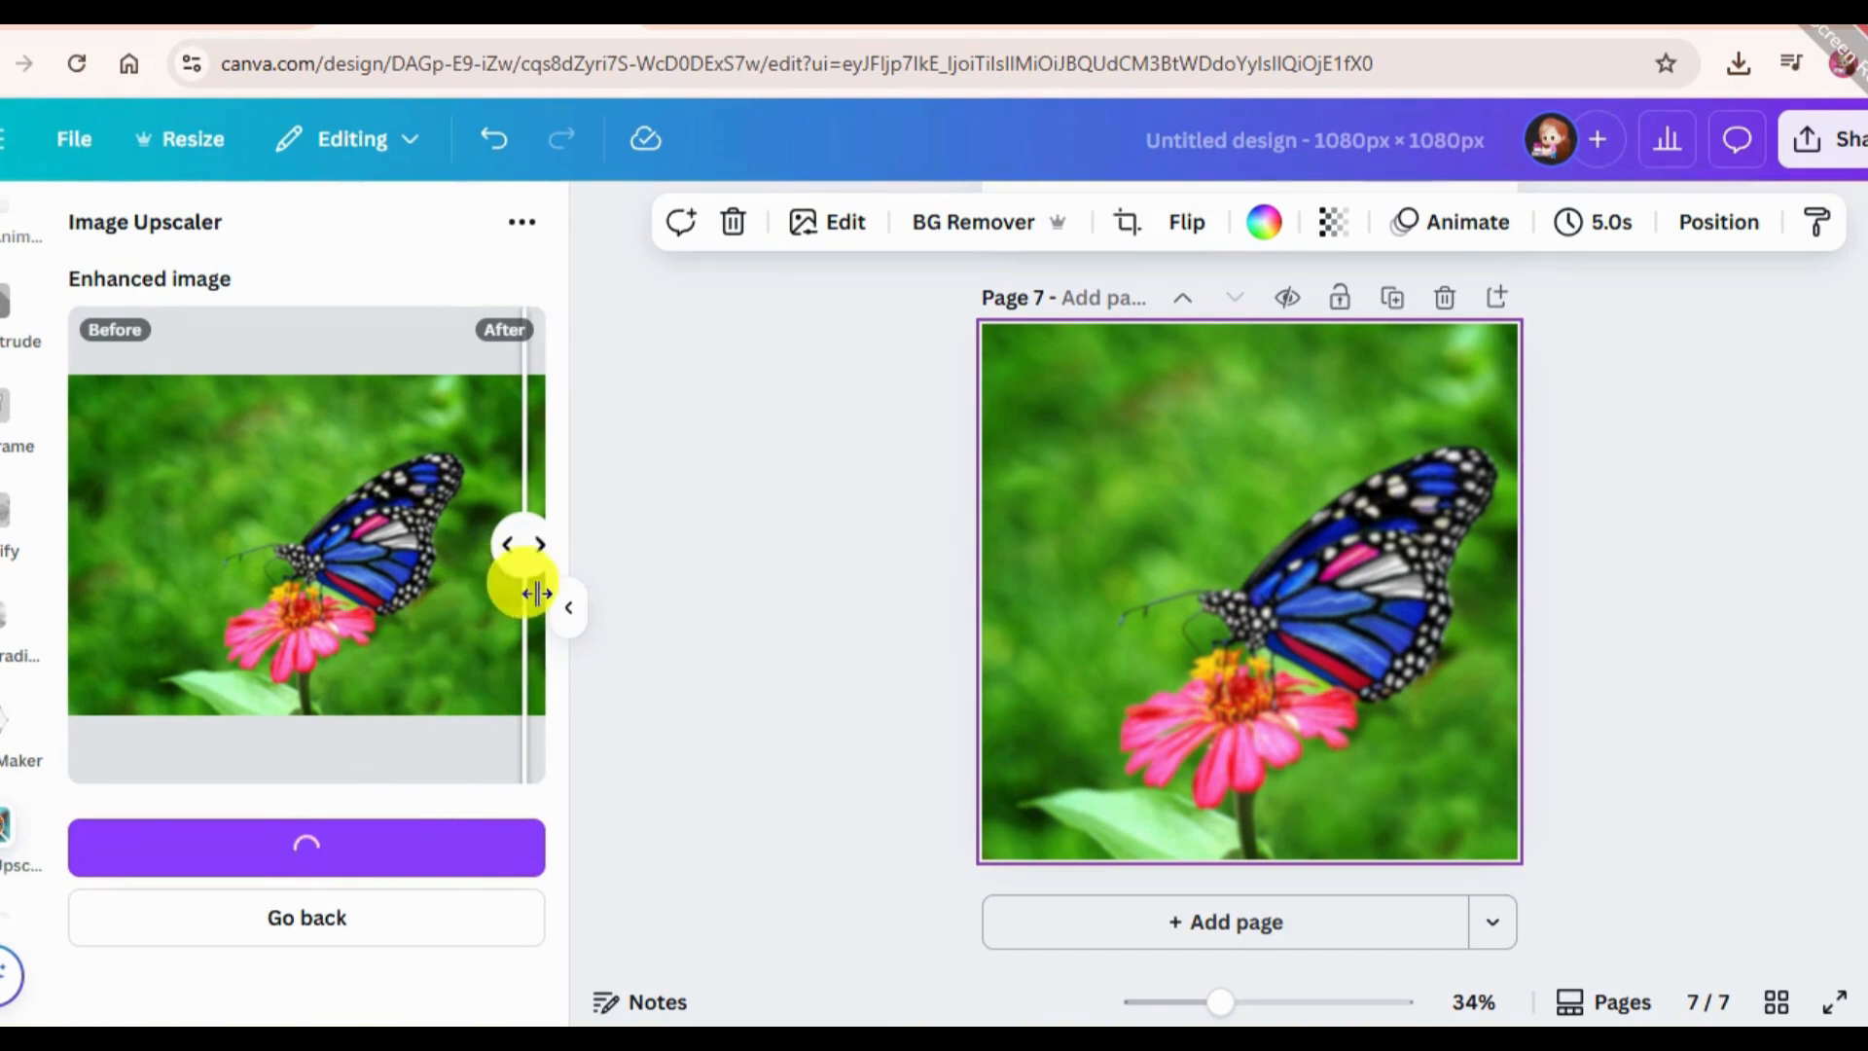
drag(547, 586, 83, 574)
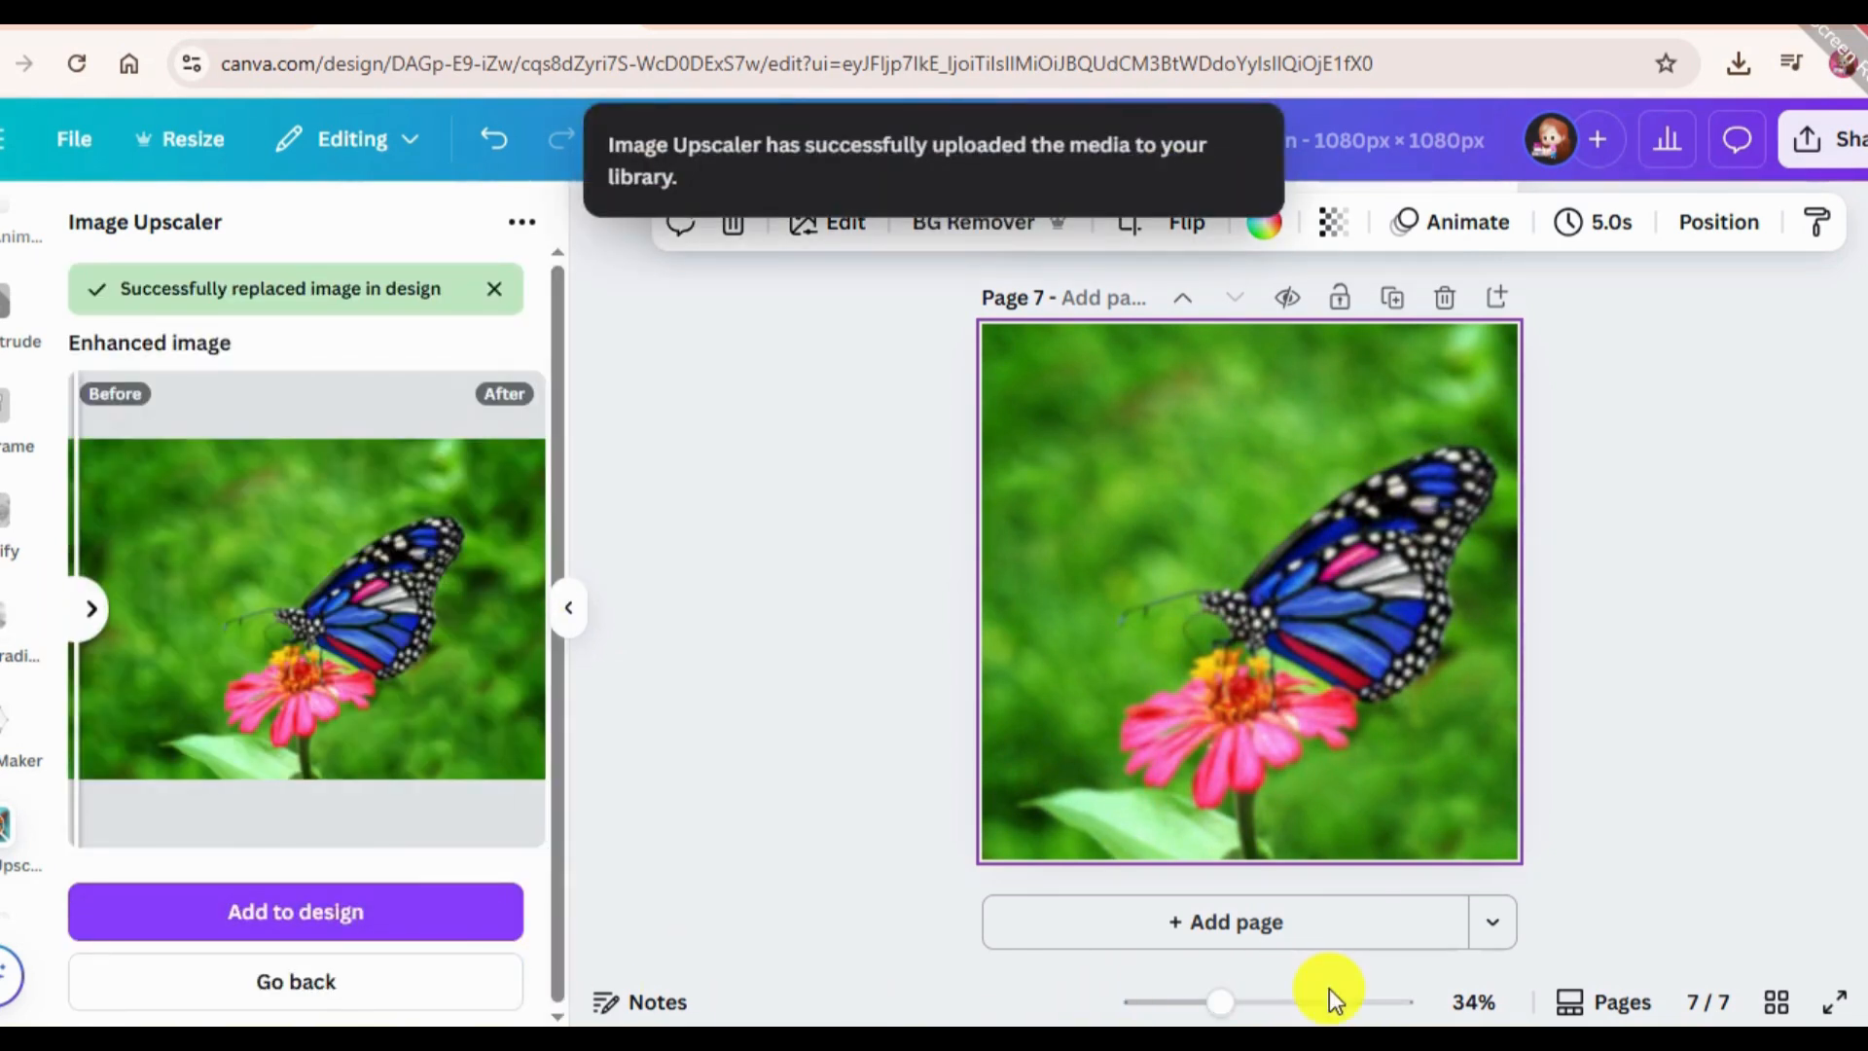
click(1397, 973)
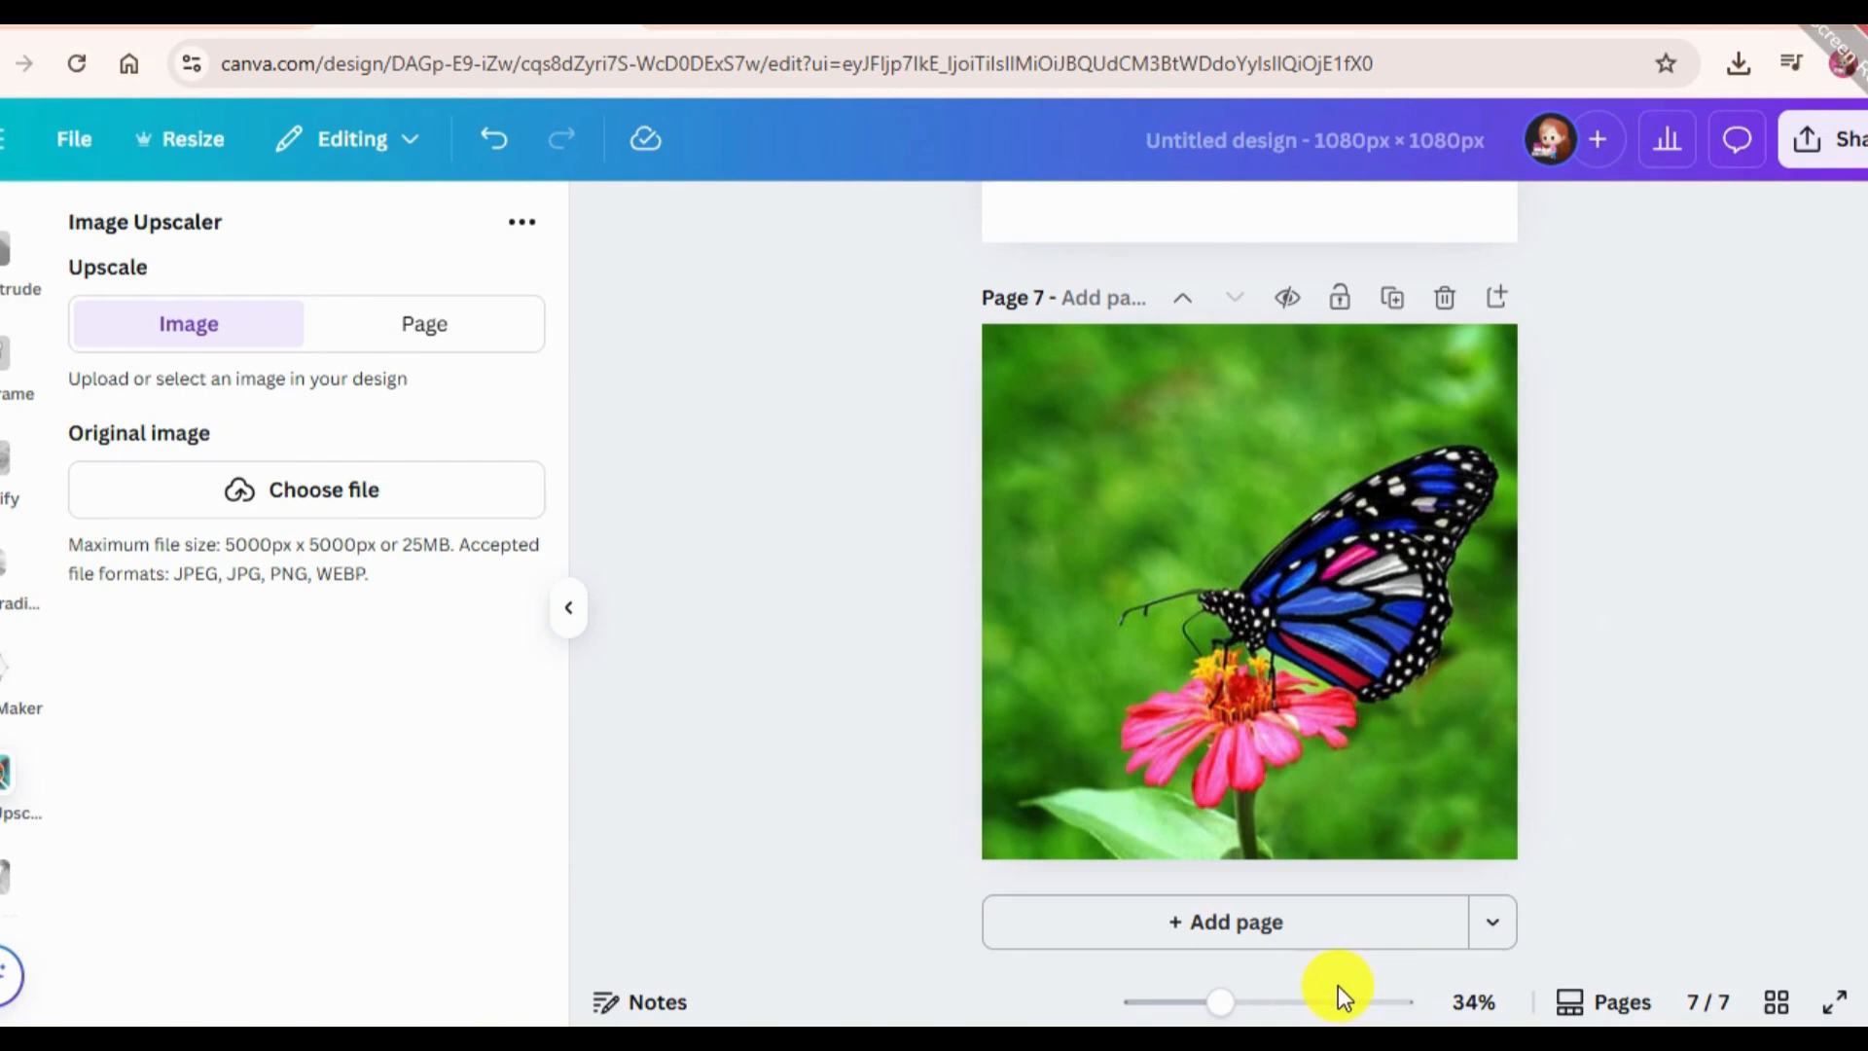
Add page 8 and search the elements for "protrait", limiting the results to photos.
click(1357, 923)
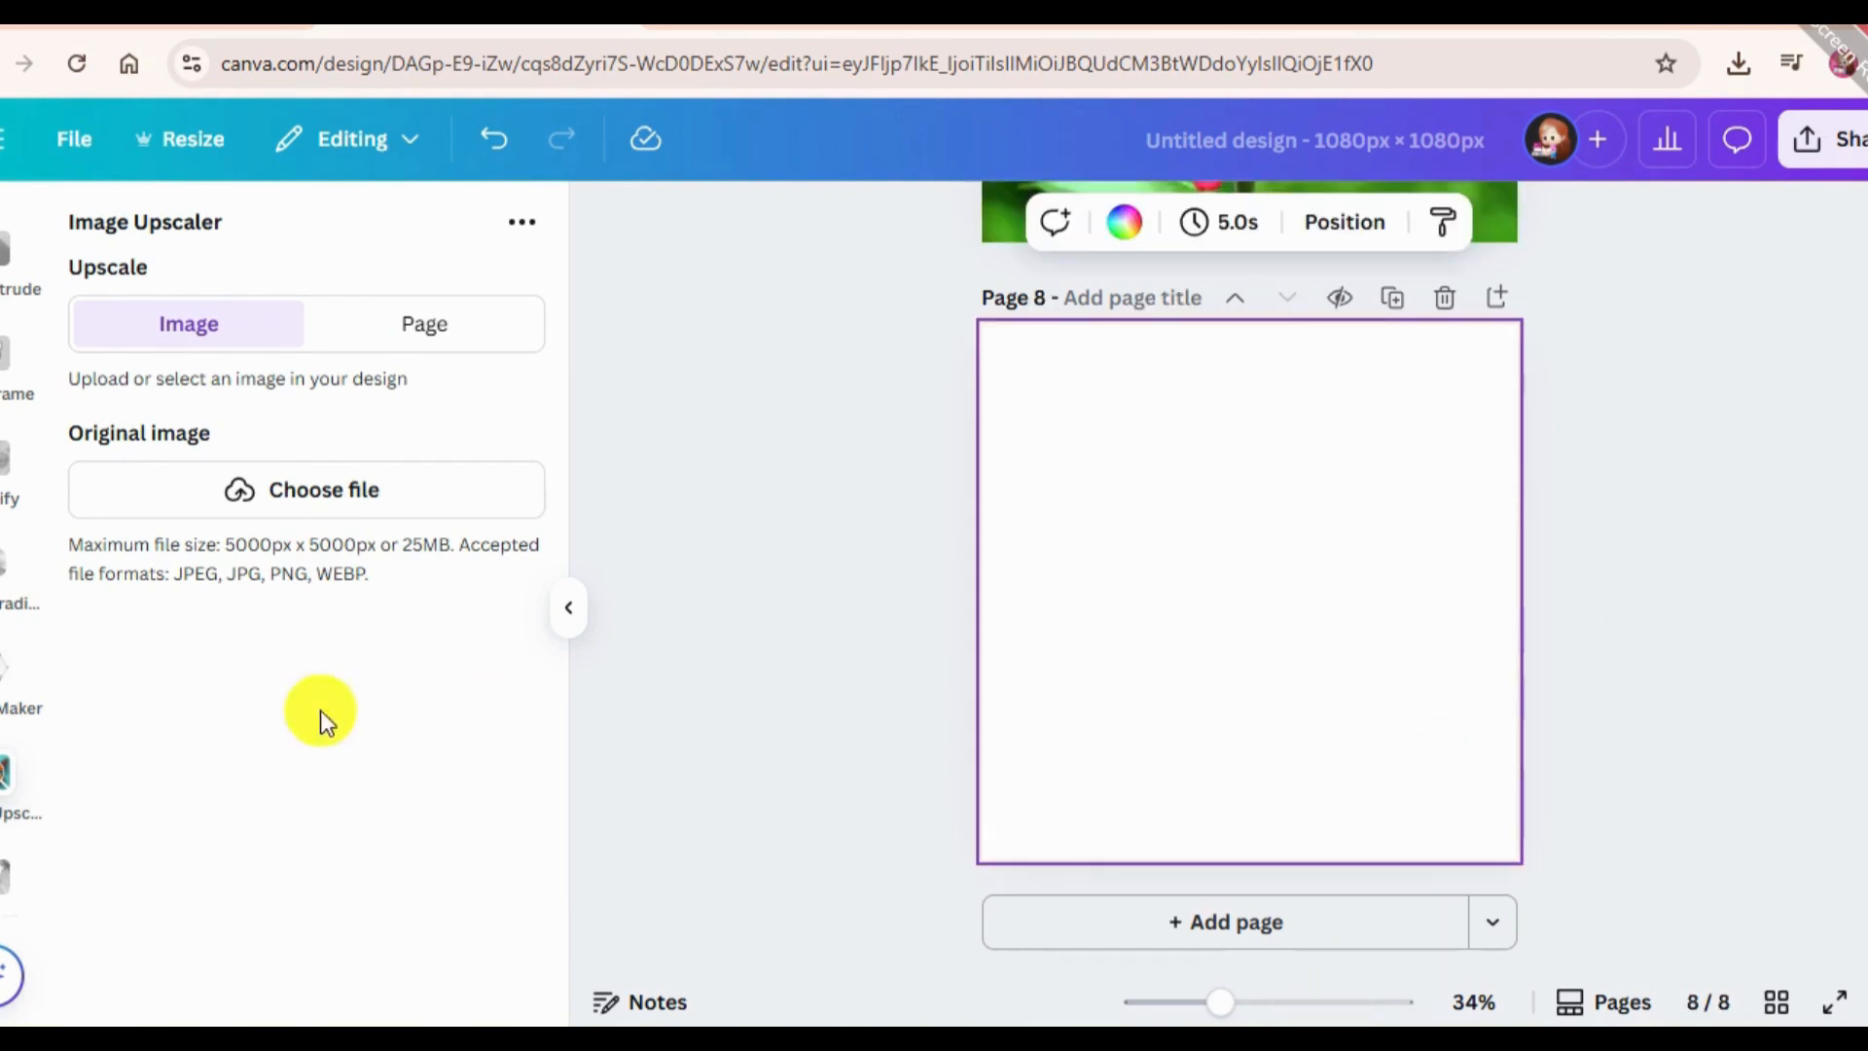
scroll(5, 510, up, 5)
scroll(4, 511, up, 2)
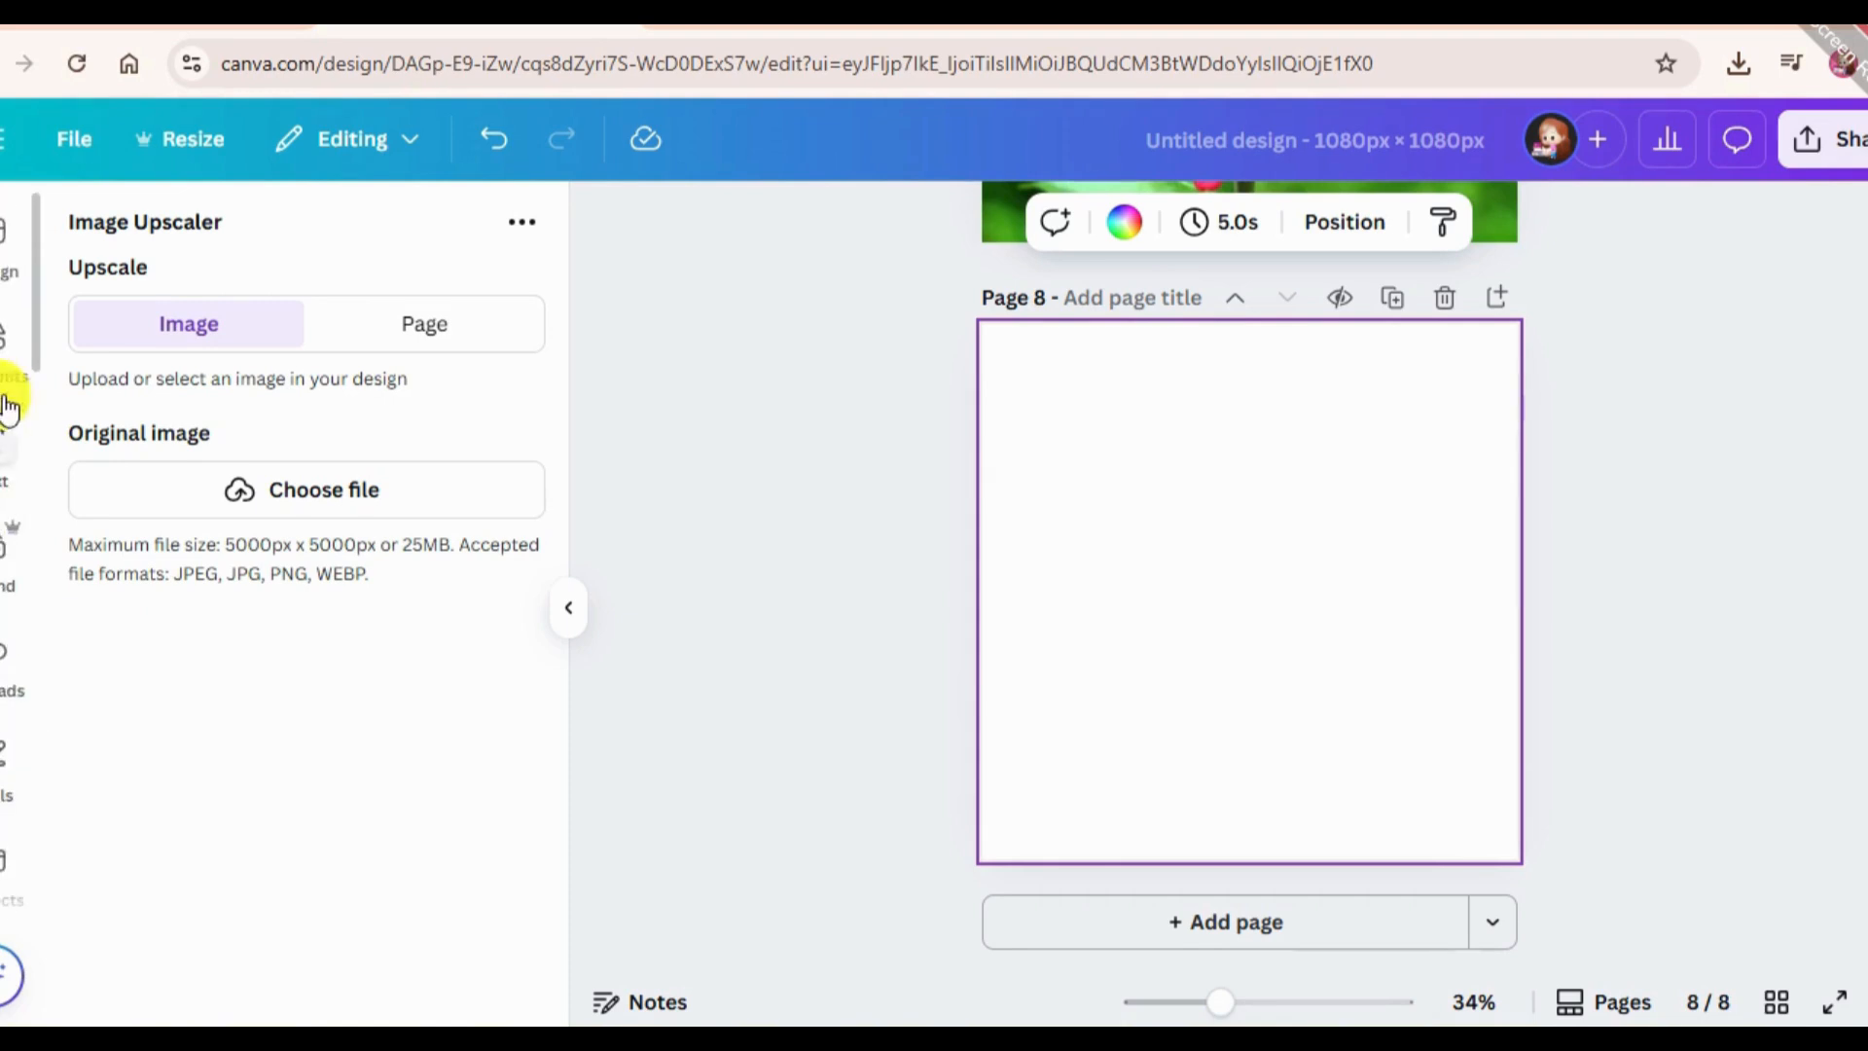
click(10, 335)
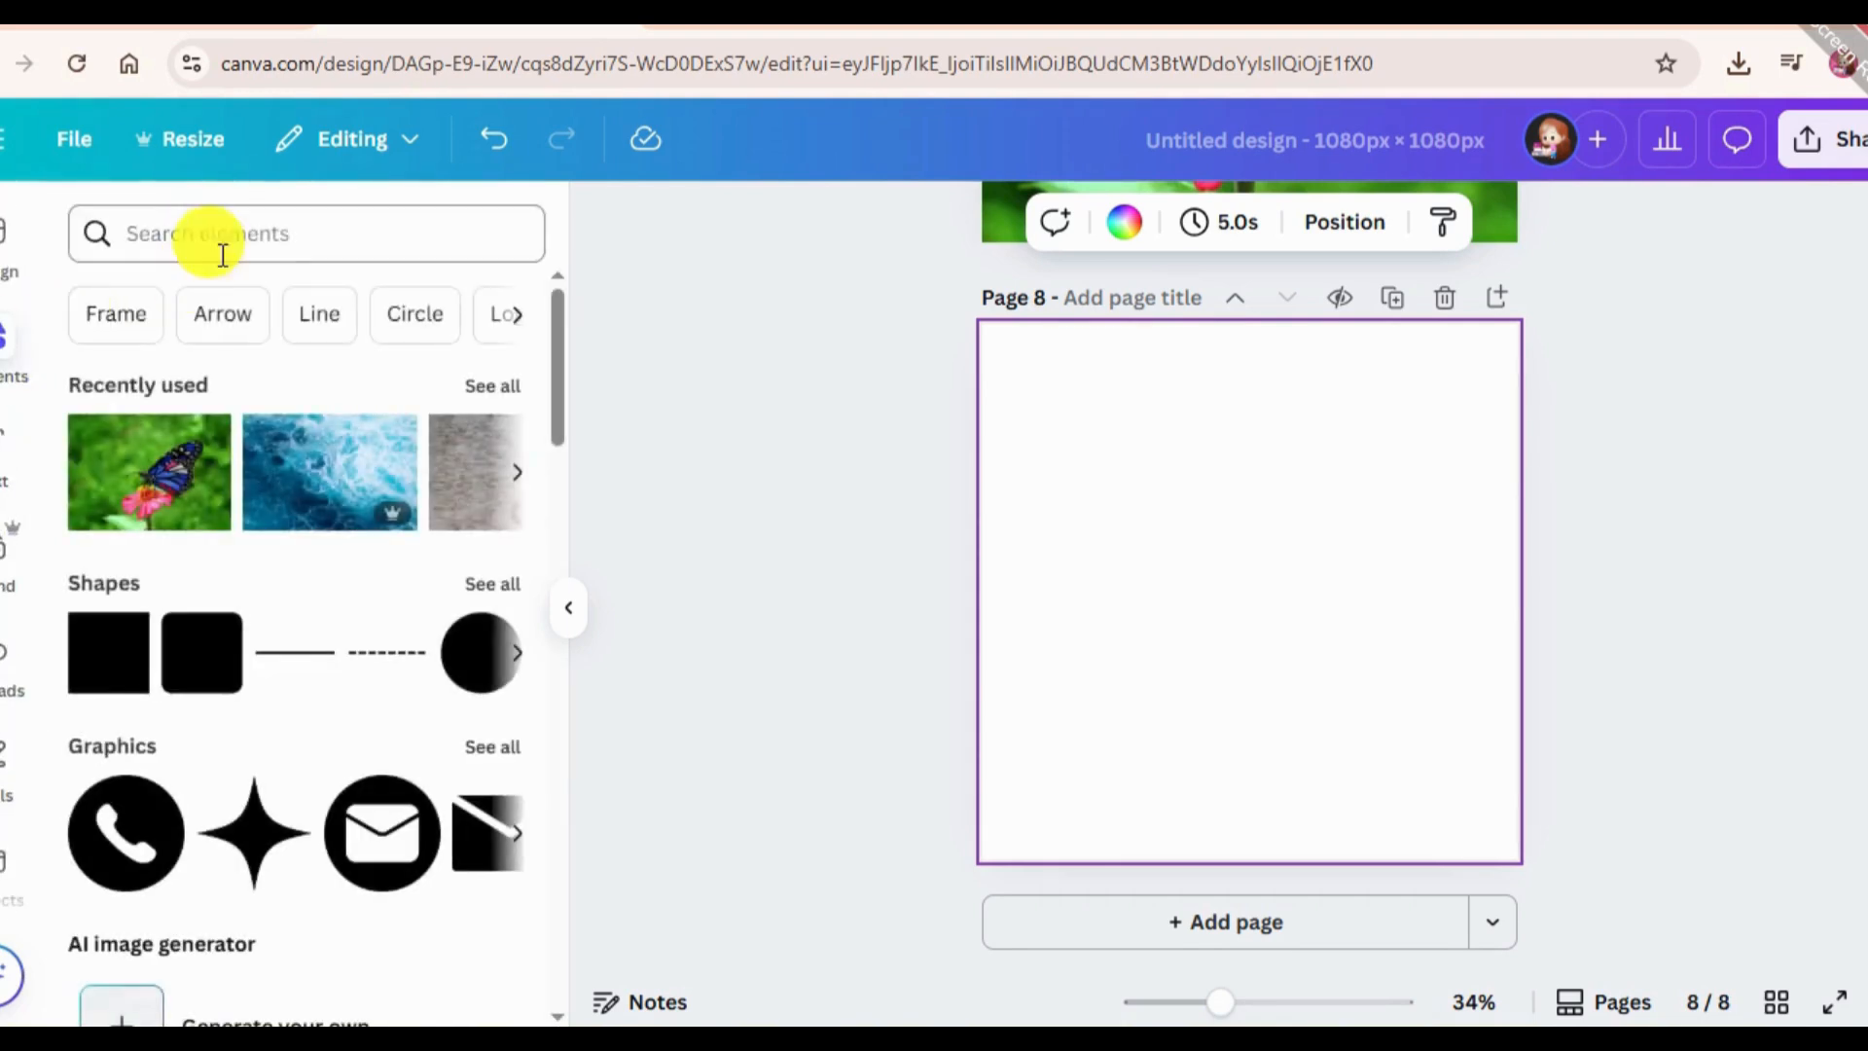
click(220, 239)
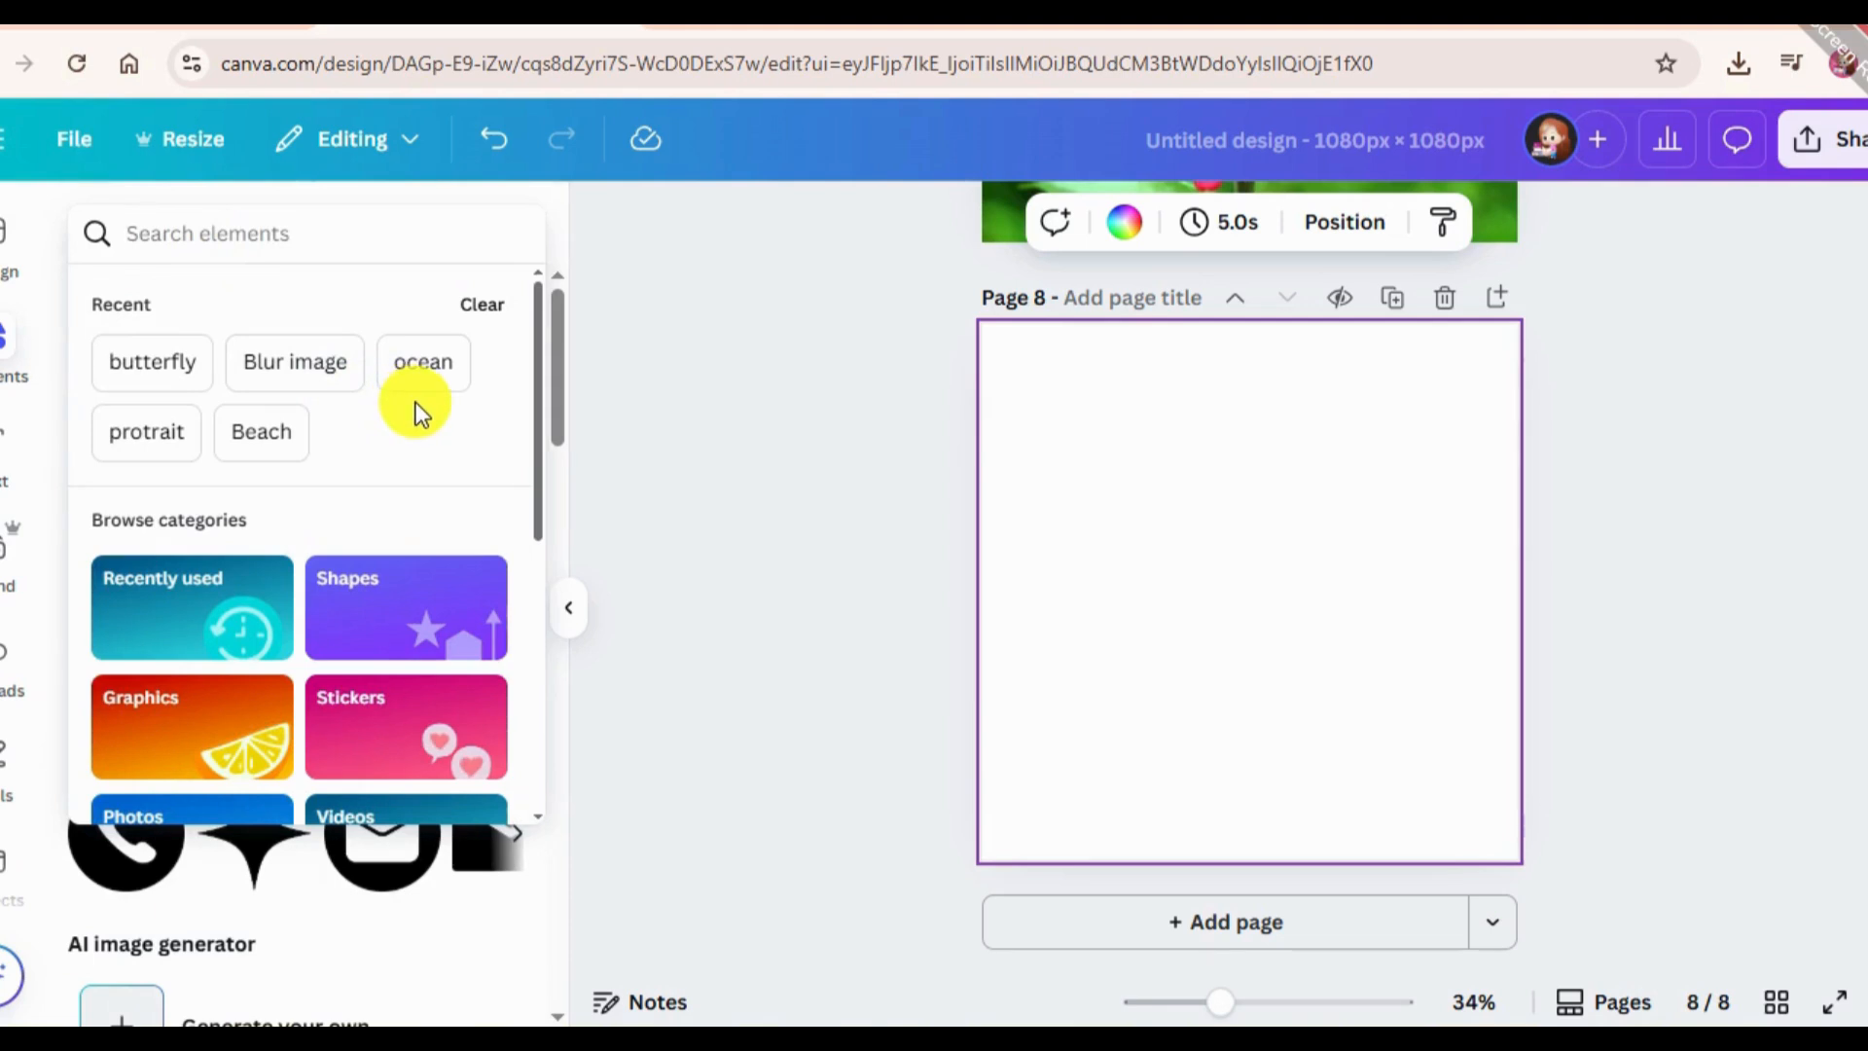
text(prot)
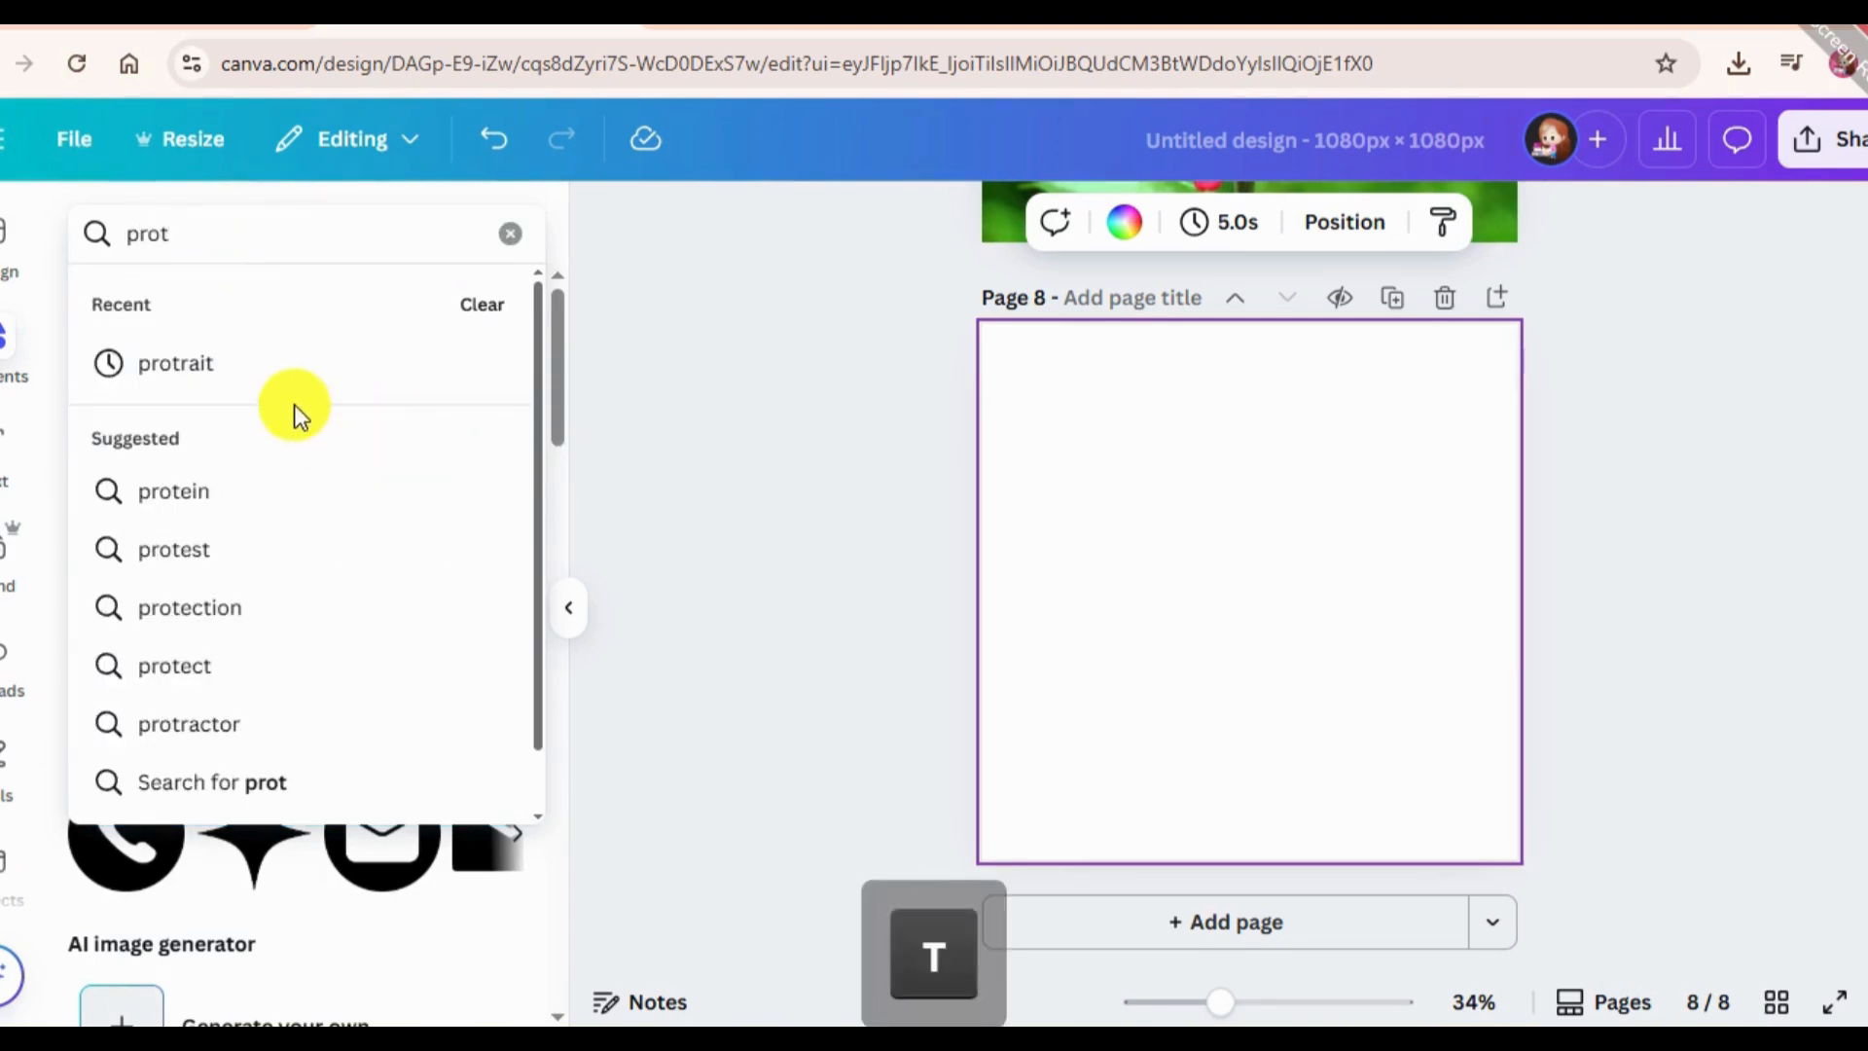
click(299, 370)
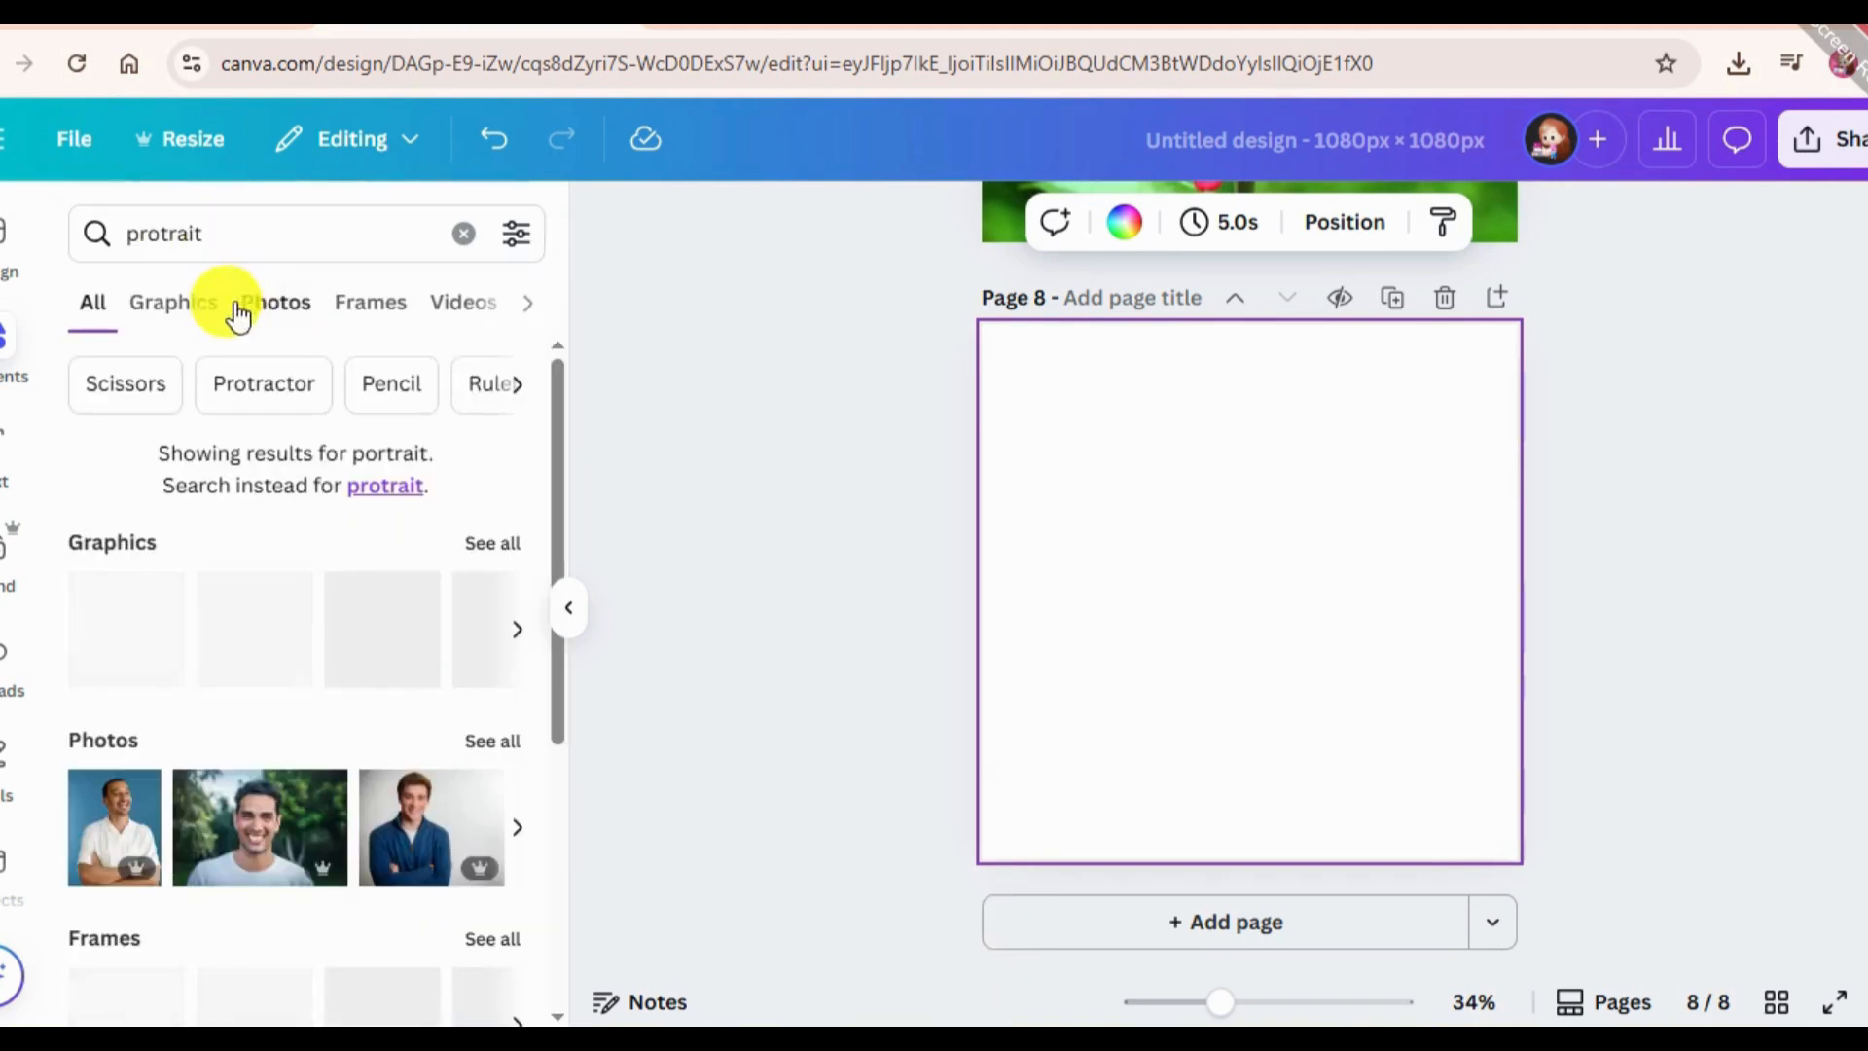
click(276, 303)
scroll(438, 876, down, 5)
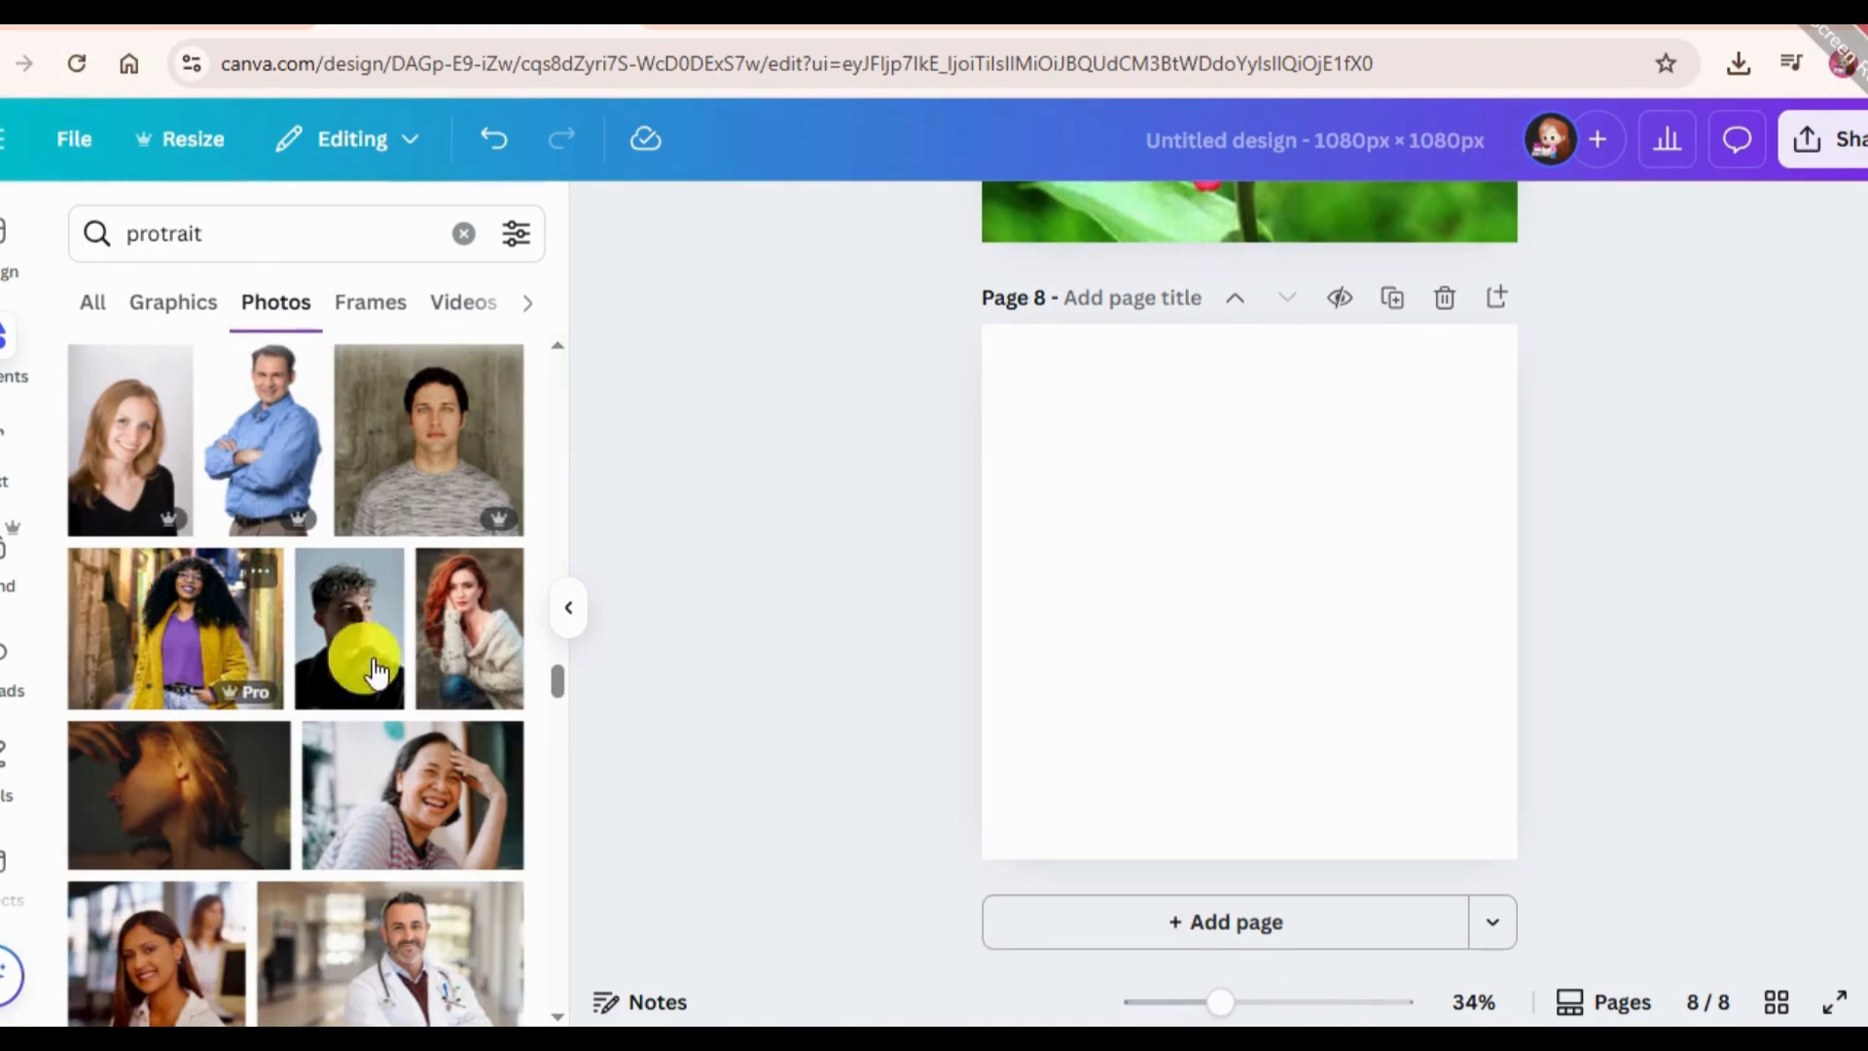
Place the photo of the curly-haired man in a black jacket on page 8, enlarged to full page height and centred.
click(354, 663)
drag(1285, 654, 1217, 592)
drag(1341, 753, 1515, 774)
drag(1130, 613, 1148, 598)
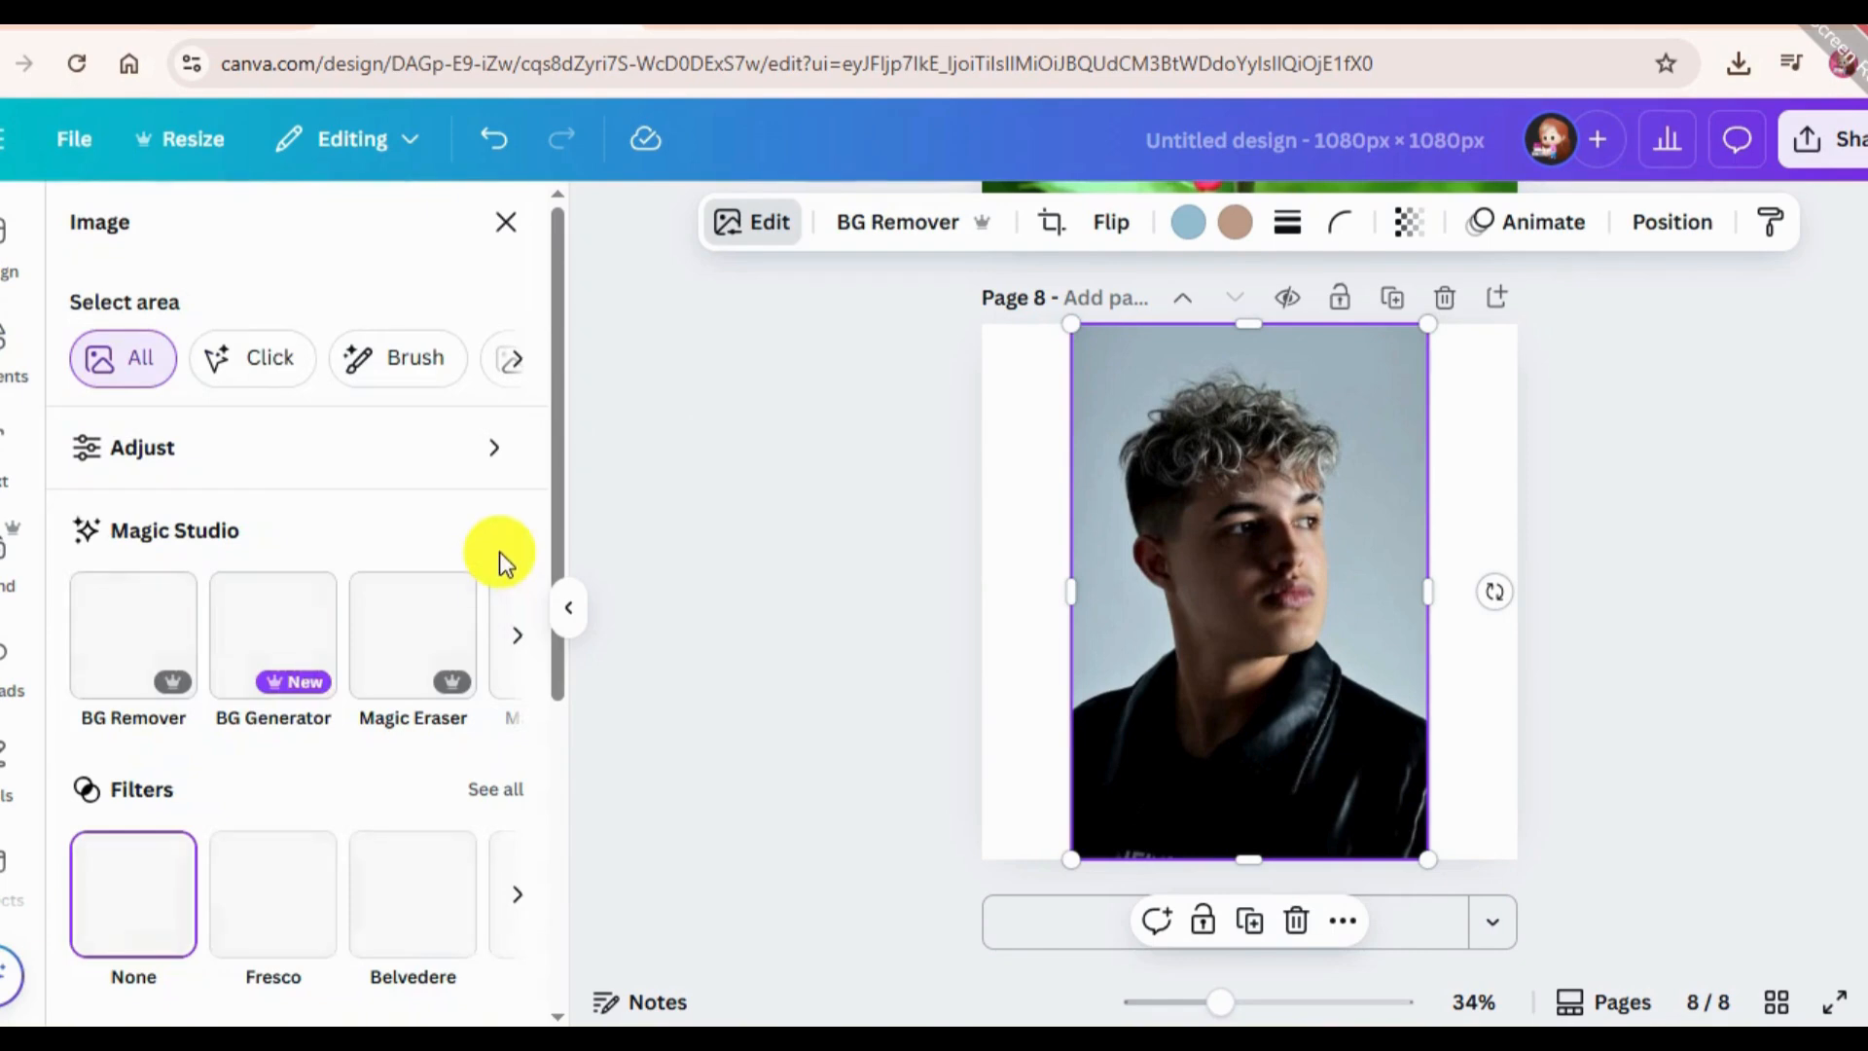
Extend the portrait's background with Magic Expand using the Whole Page size.
click(518, 634)
click(520, 635)
click(522, 638)
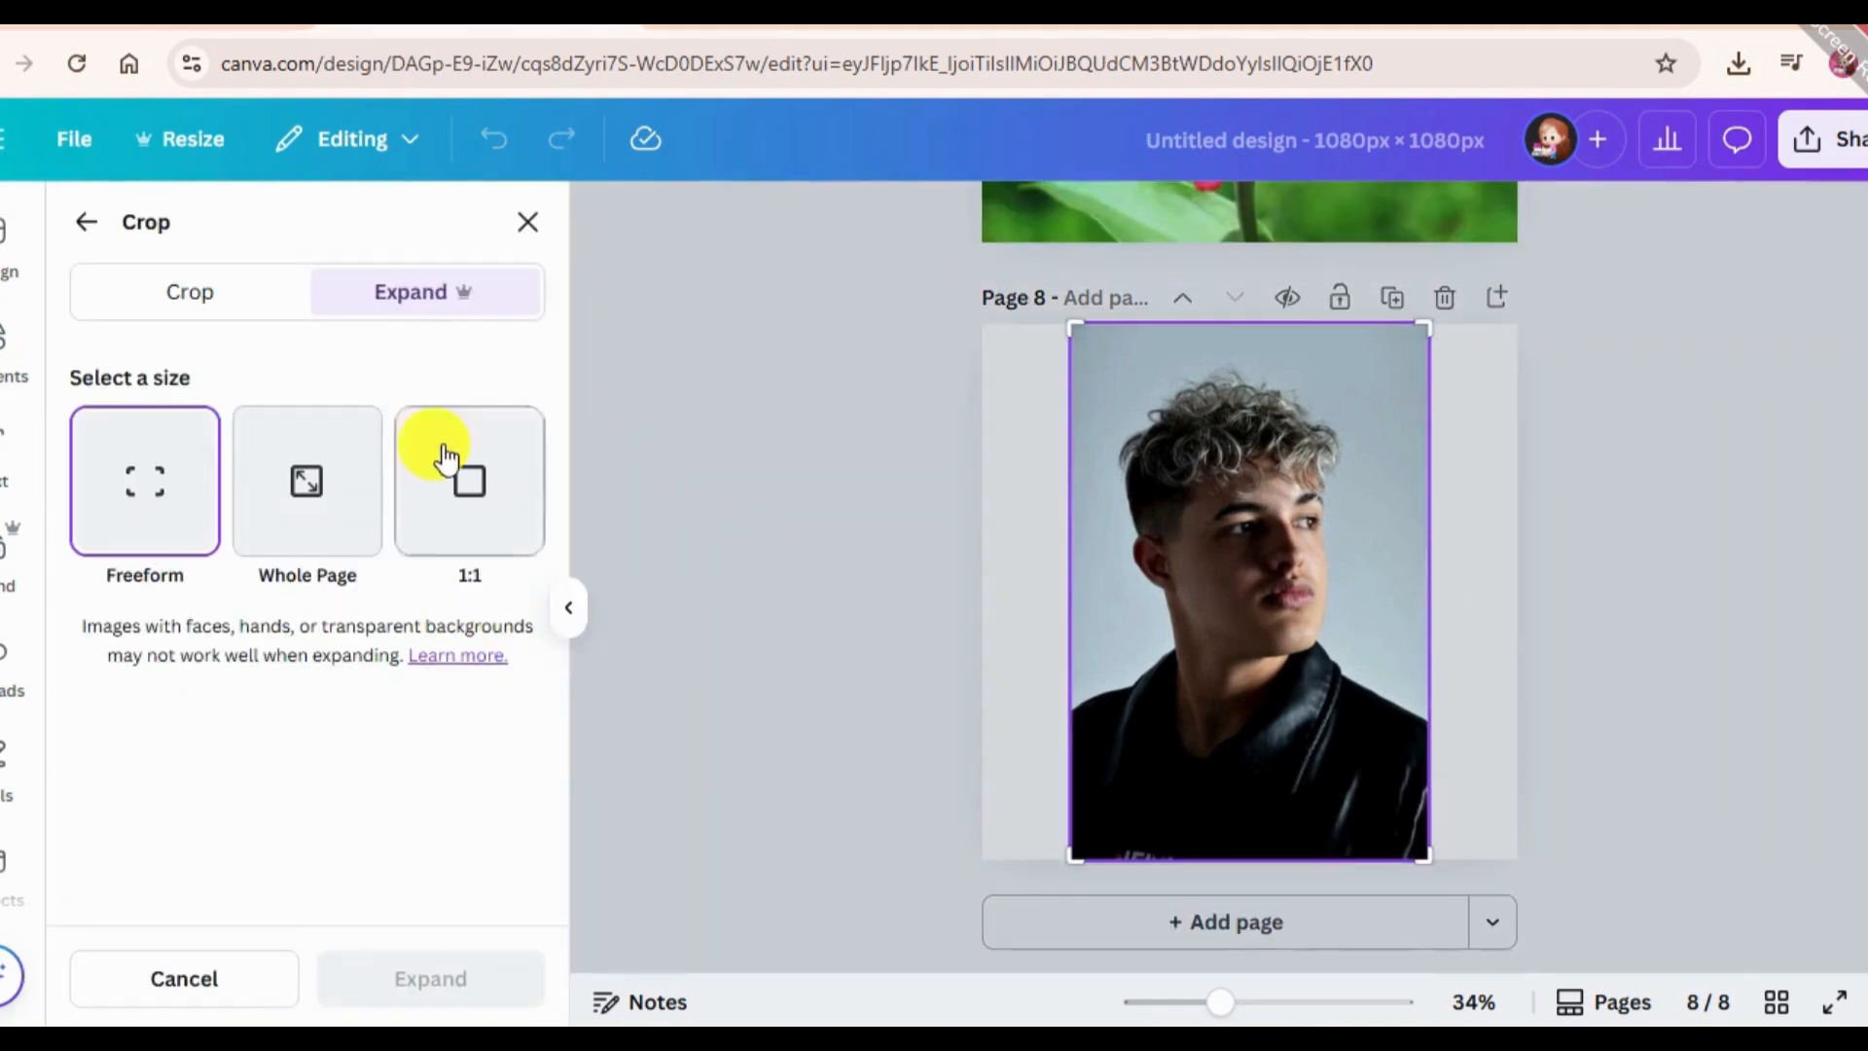
click(70, 233)
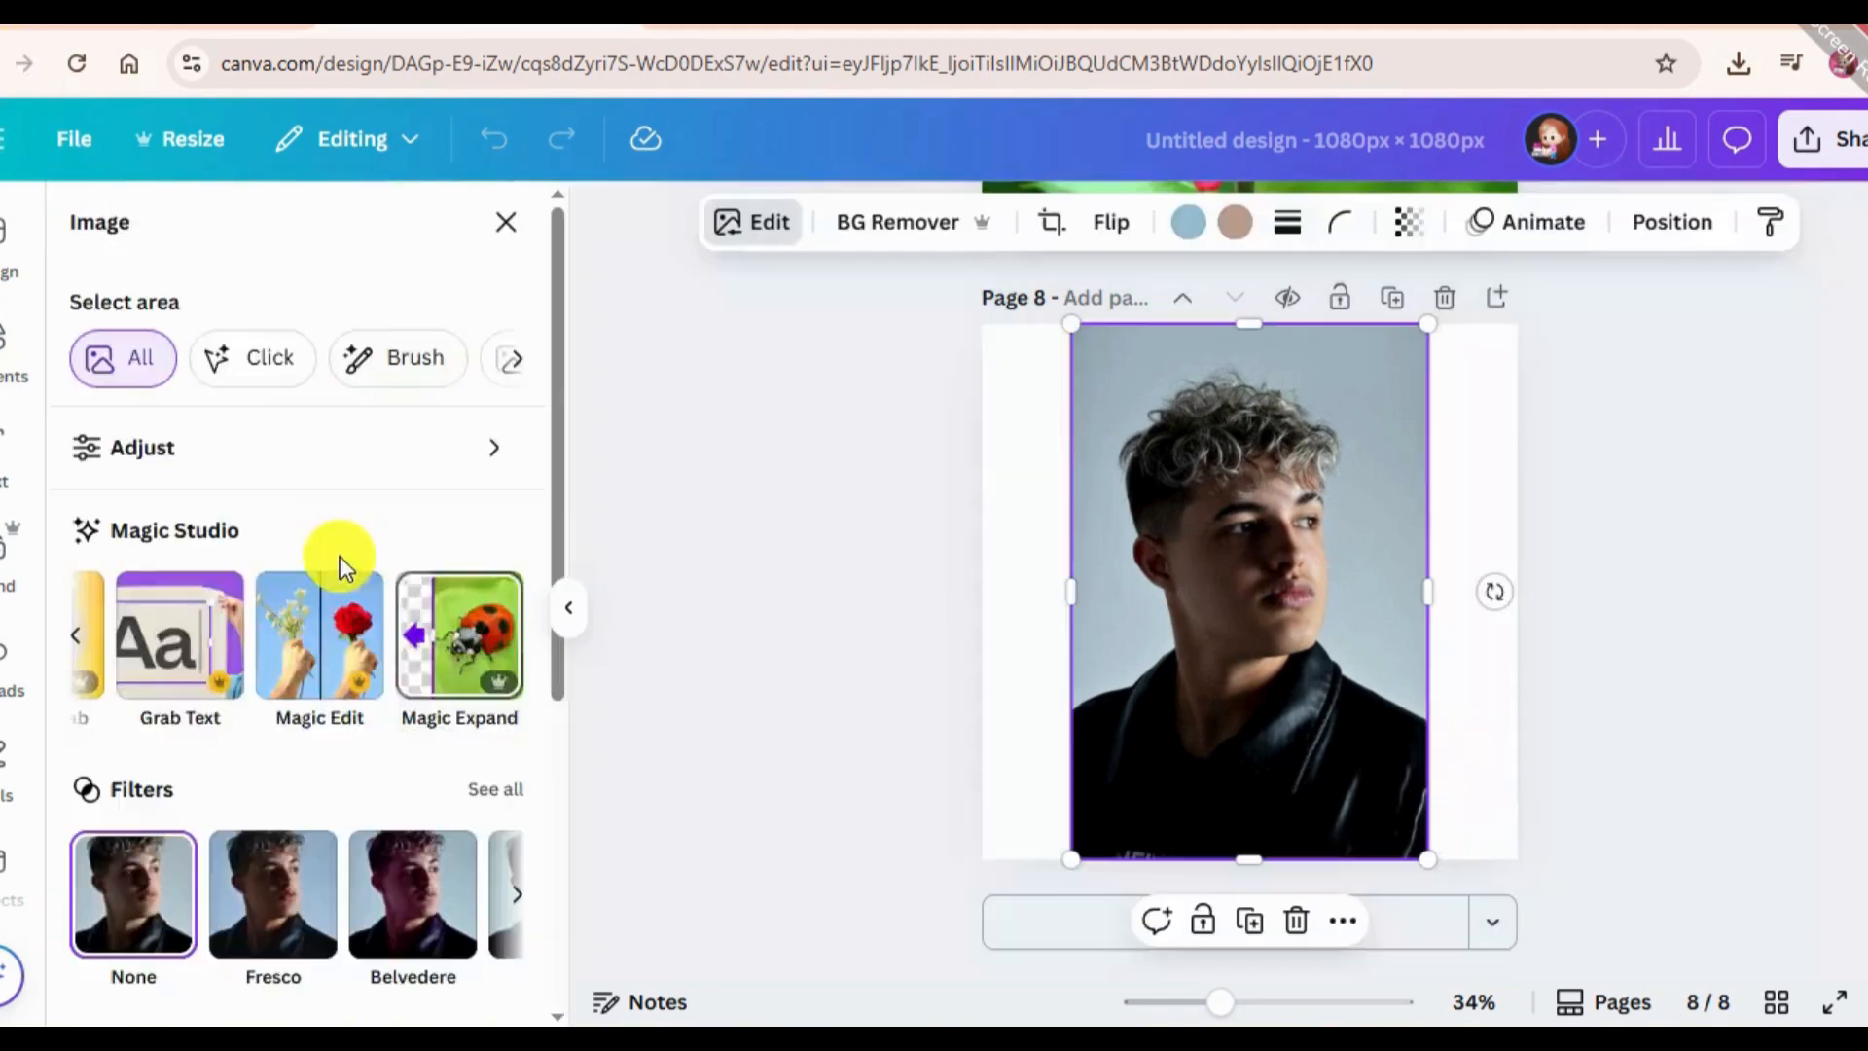
click(513, 636)
click(512, 636)
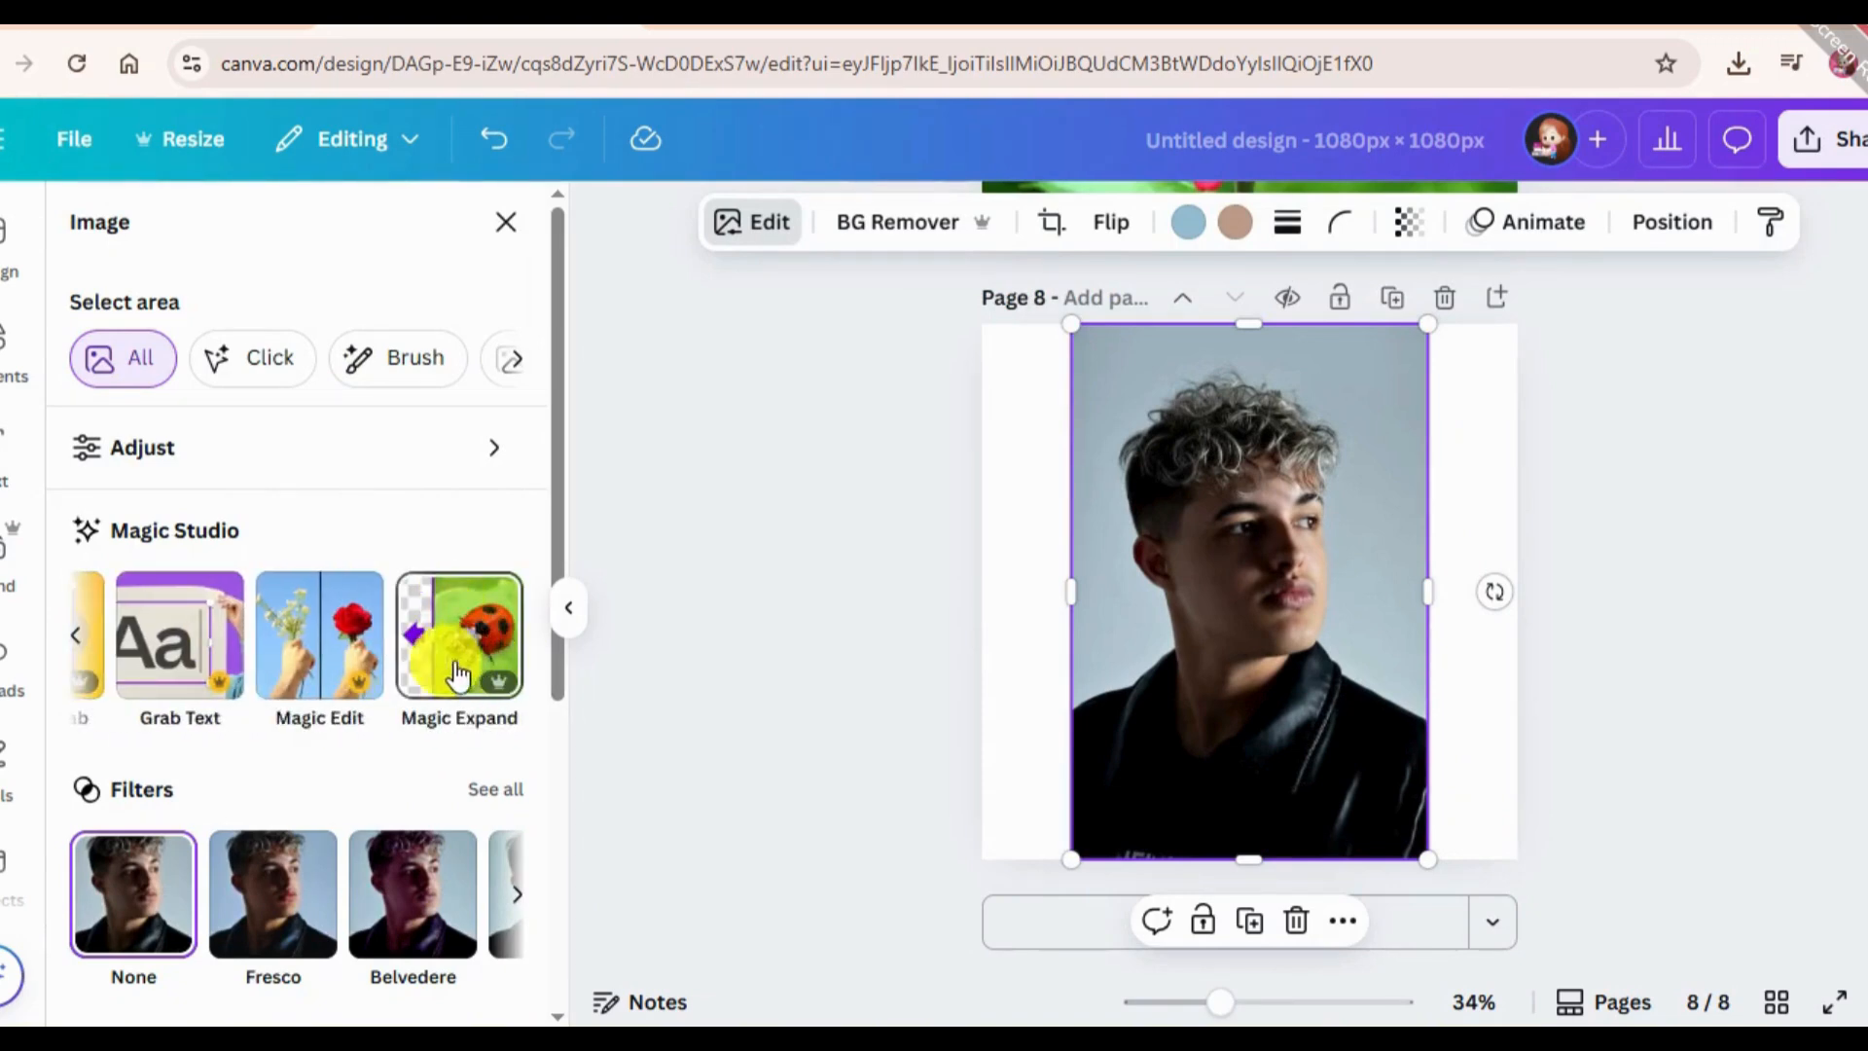
click(459, 648)
click(304, 484)
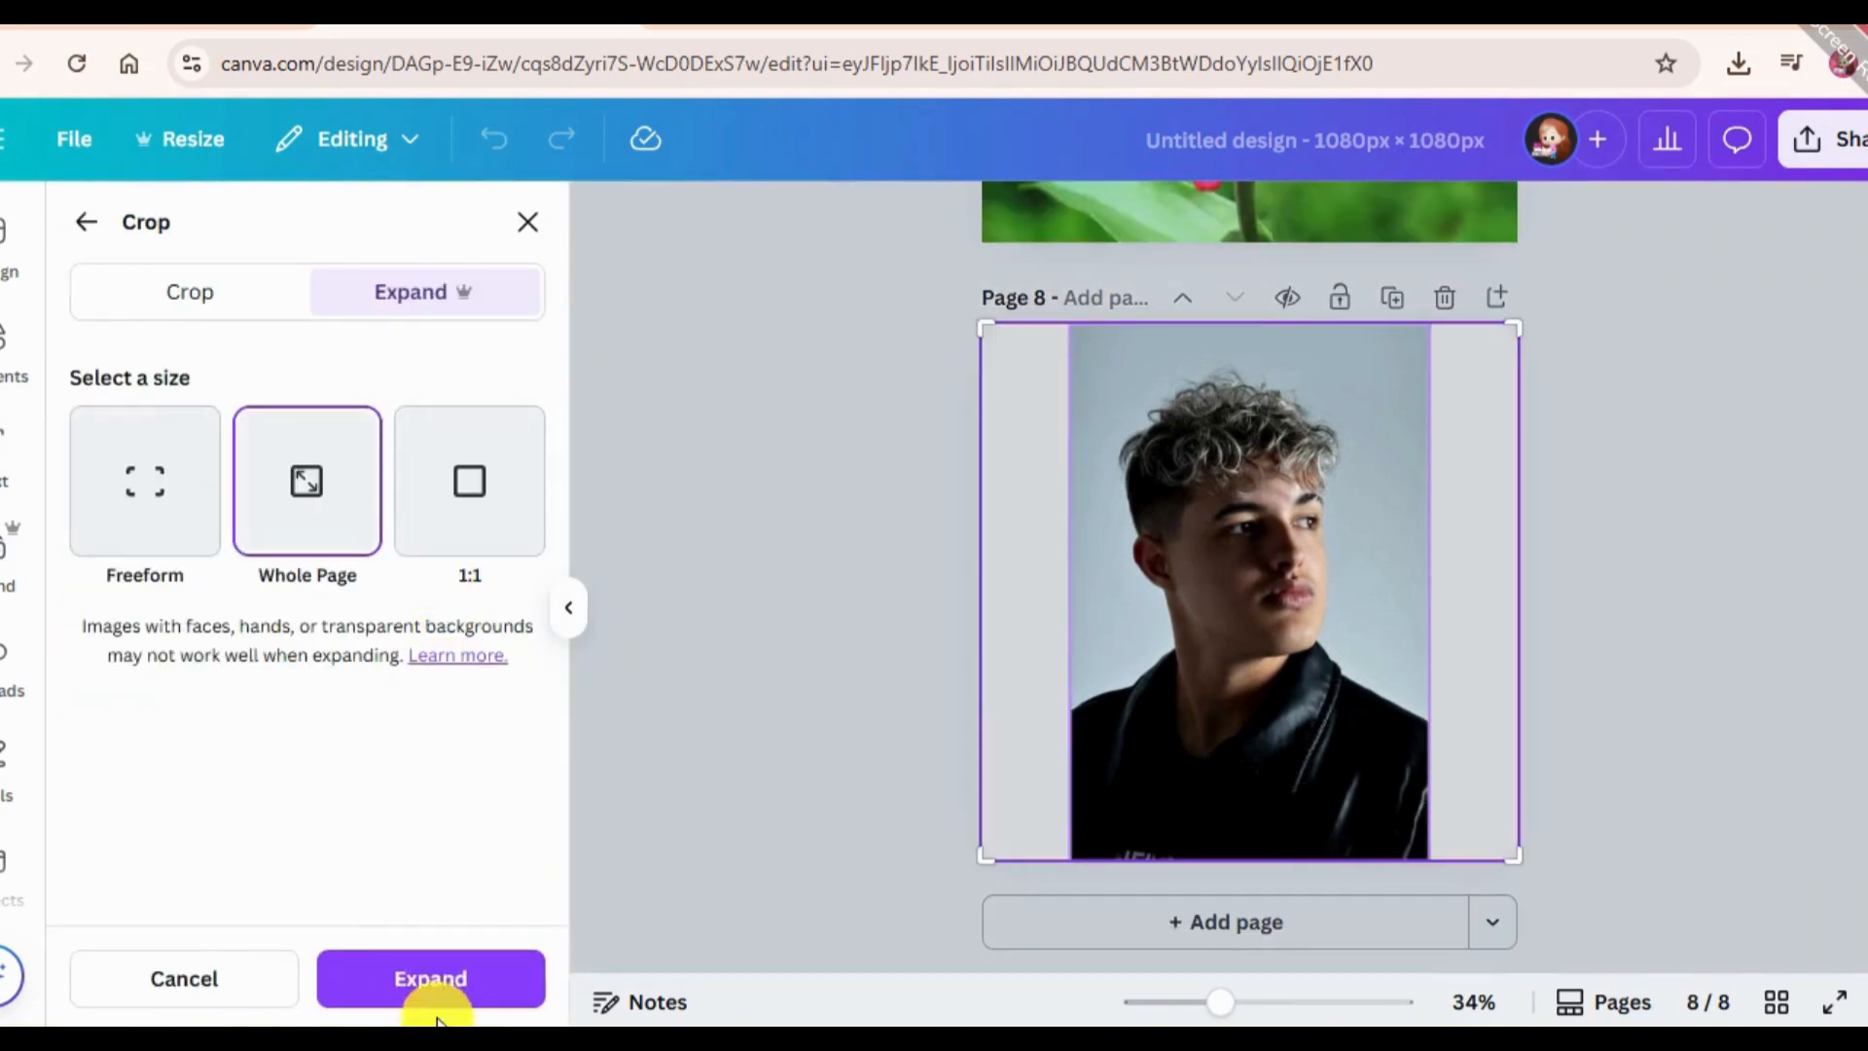
click(429, 980)
click(1338, 1010)
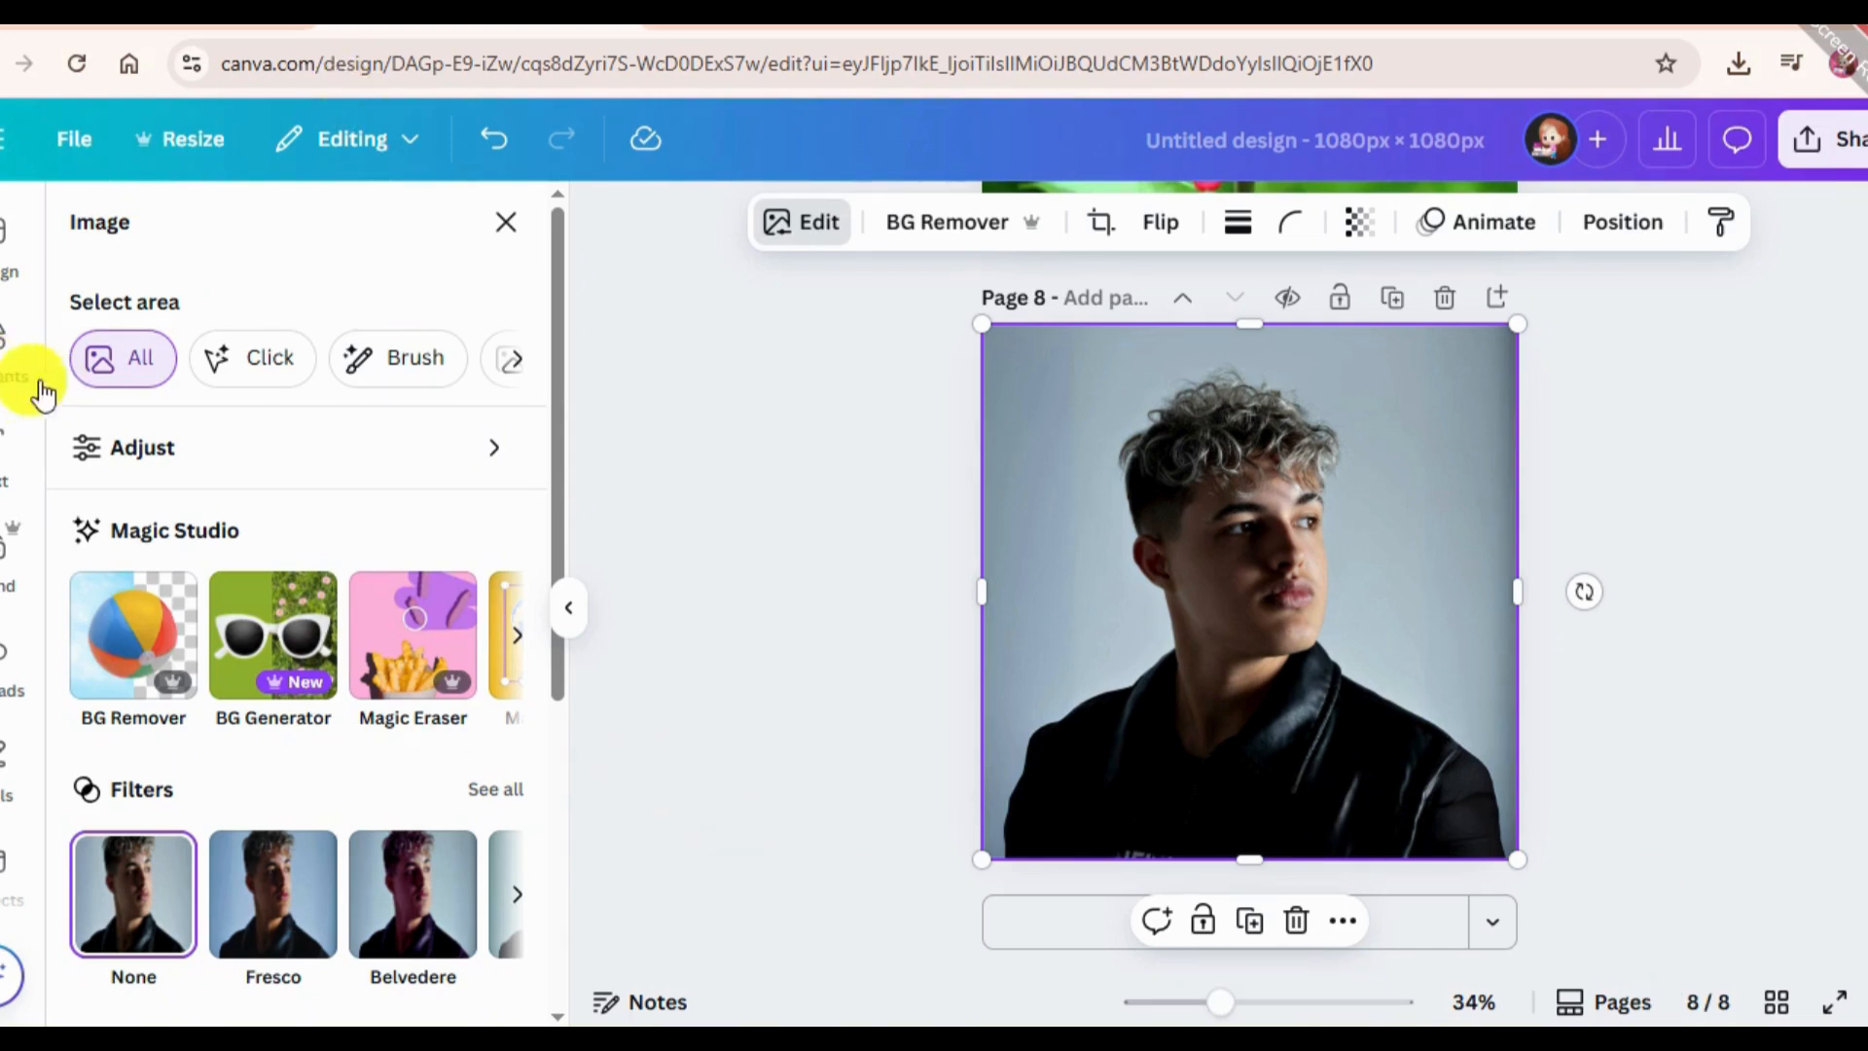
Open the Screen app with the page 8 portrait selected.
scroll(8, 394, down, 3)
scroll(3, 540, down, 5)
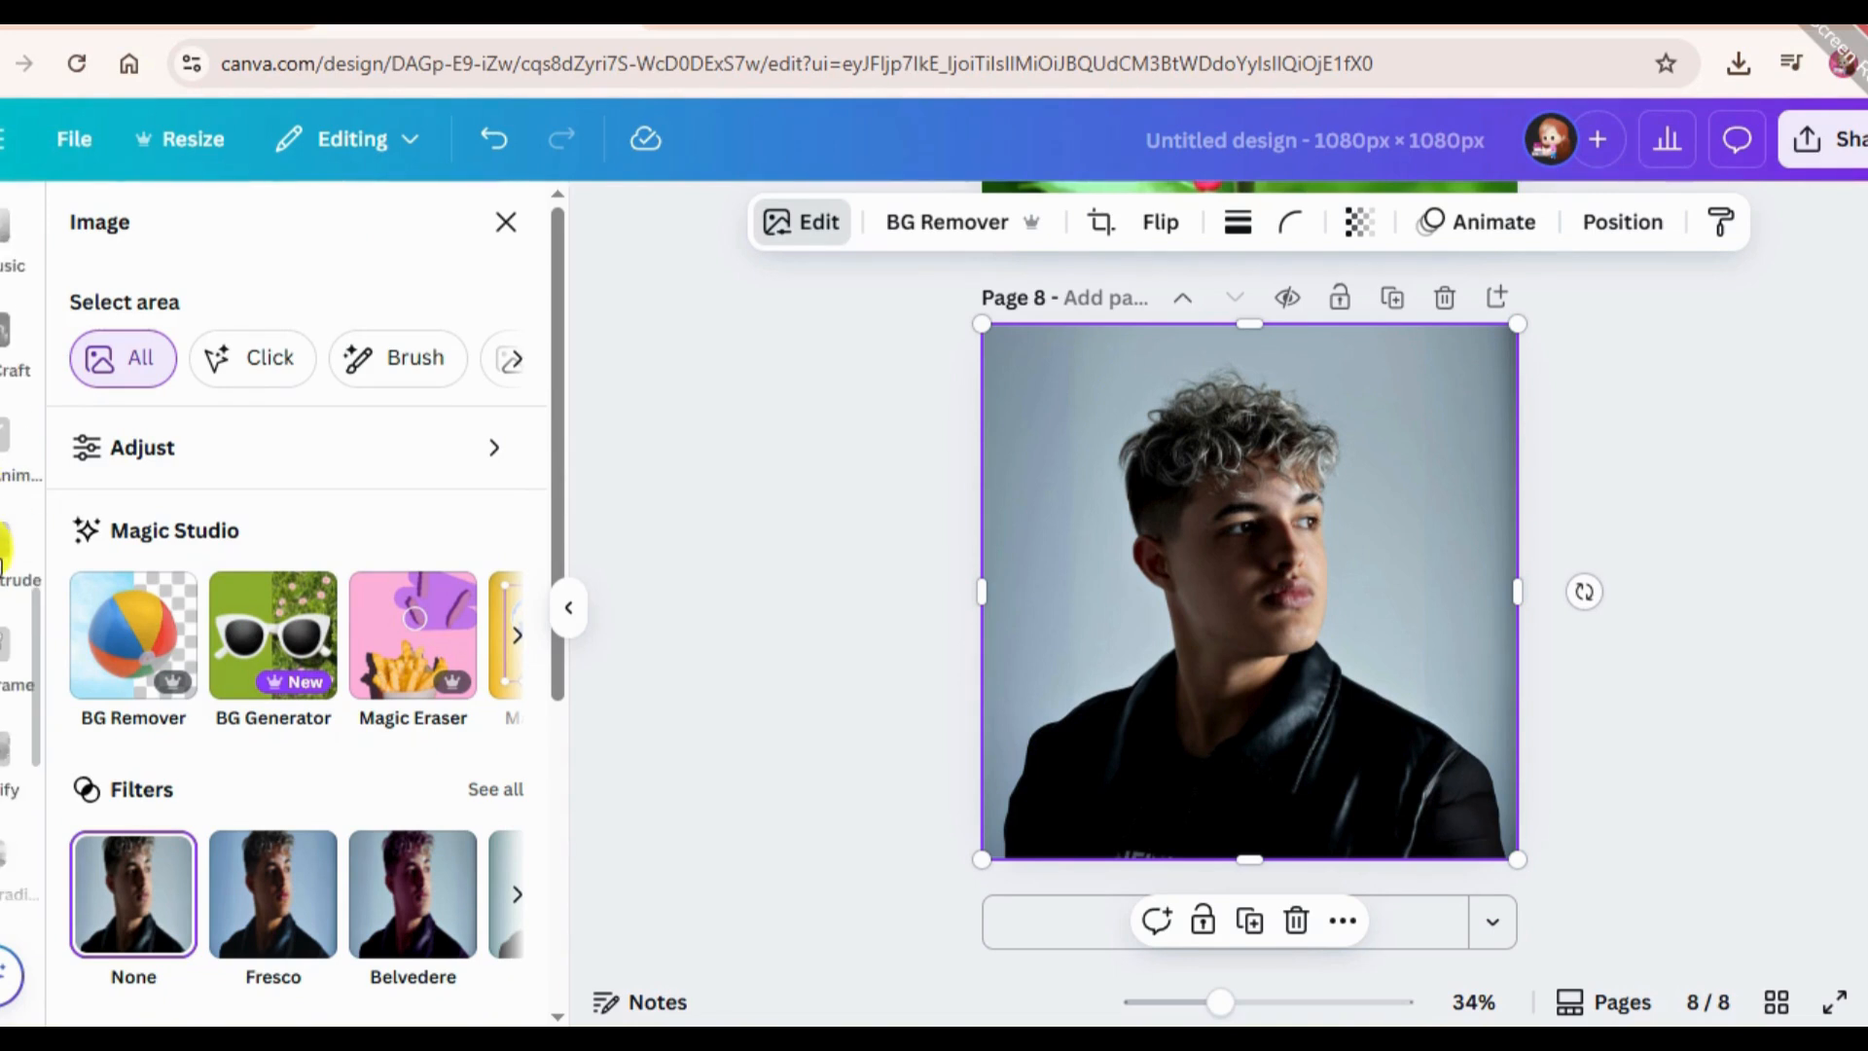
scroll(10, 603, down, 3)
scroll(32, 710, down, 2)
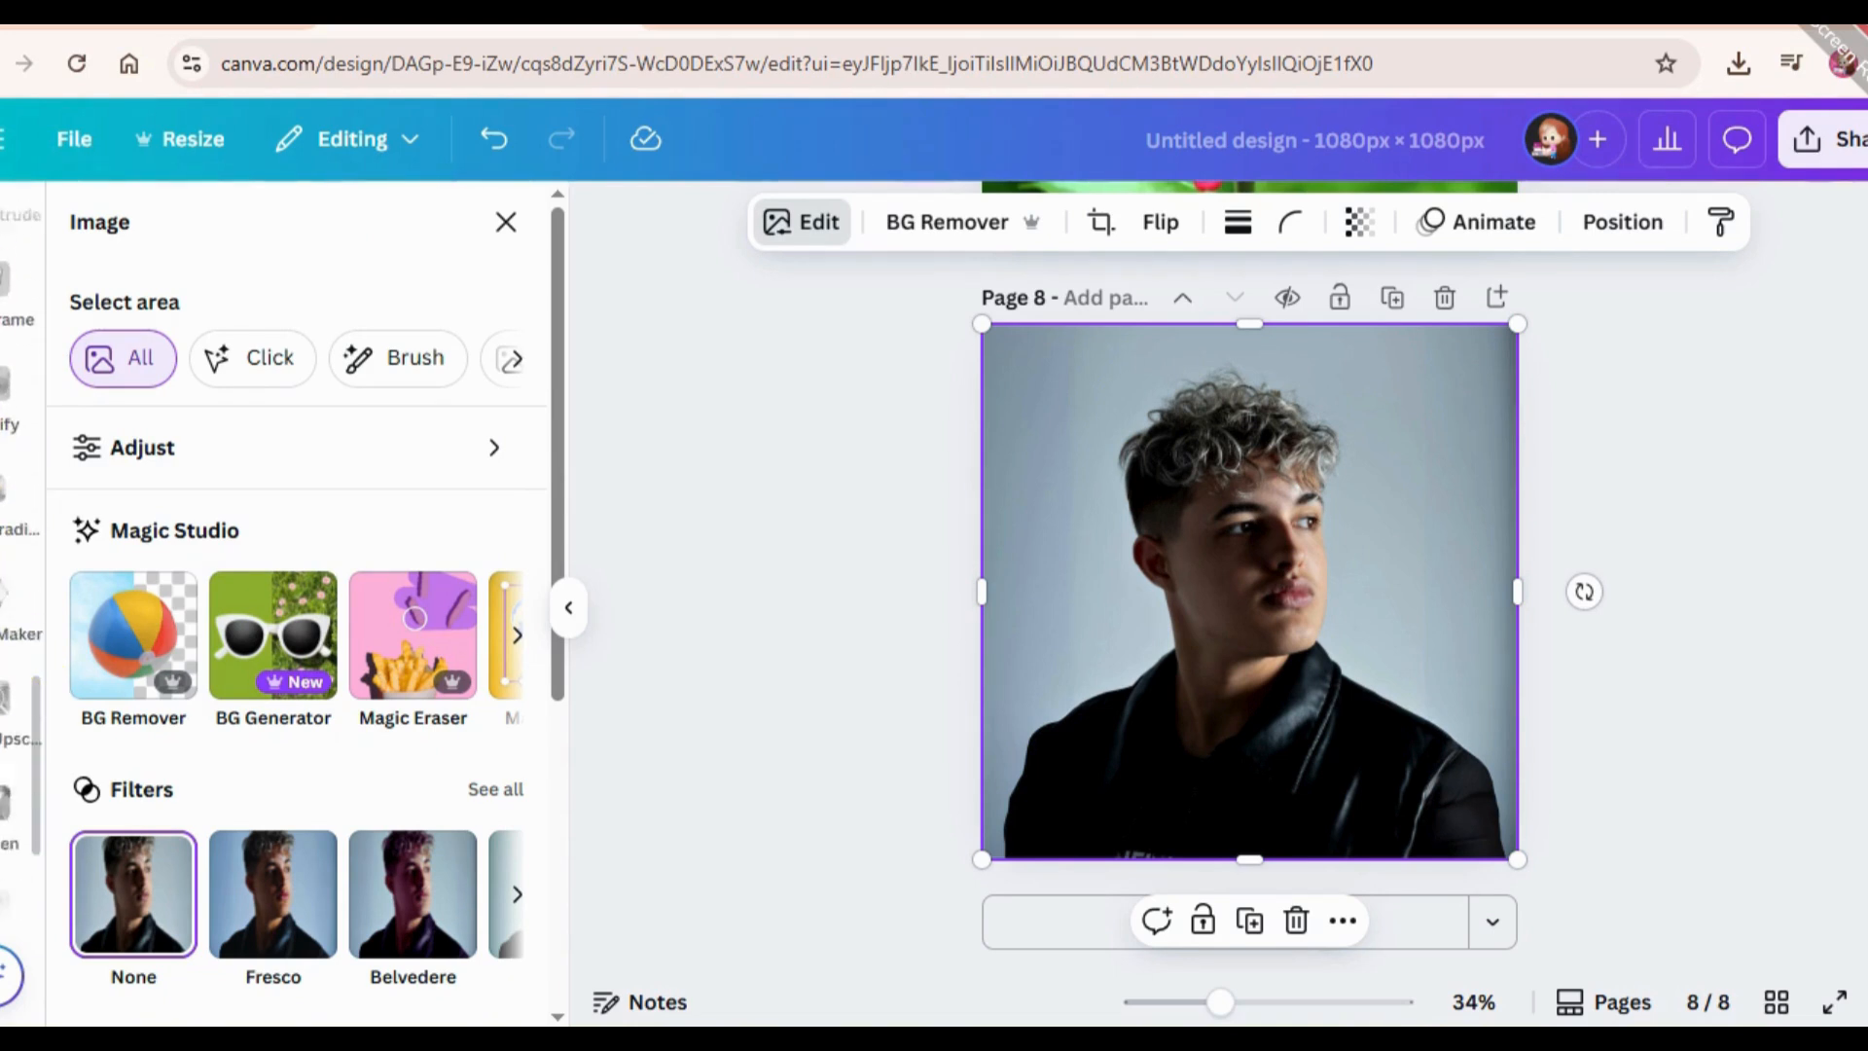
click(5, 747)
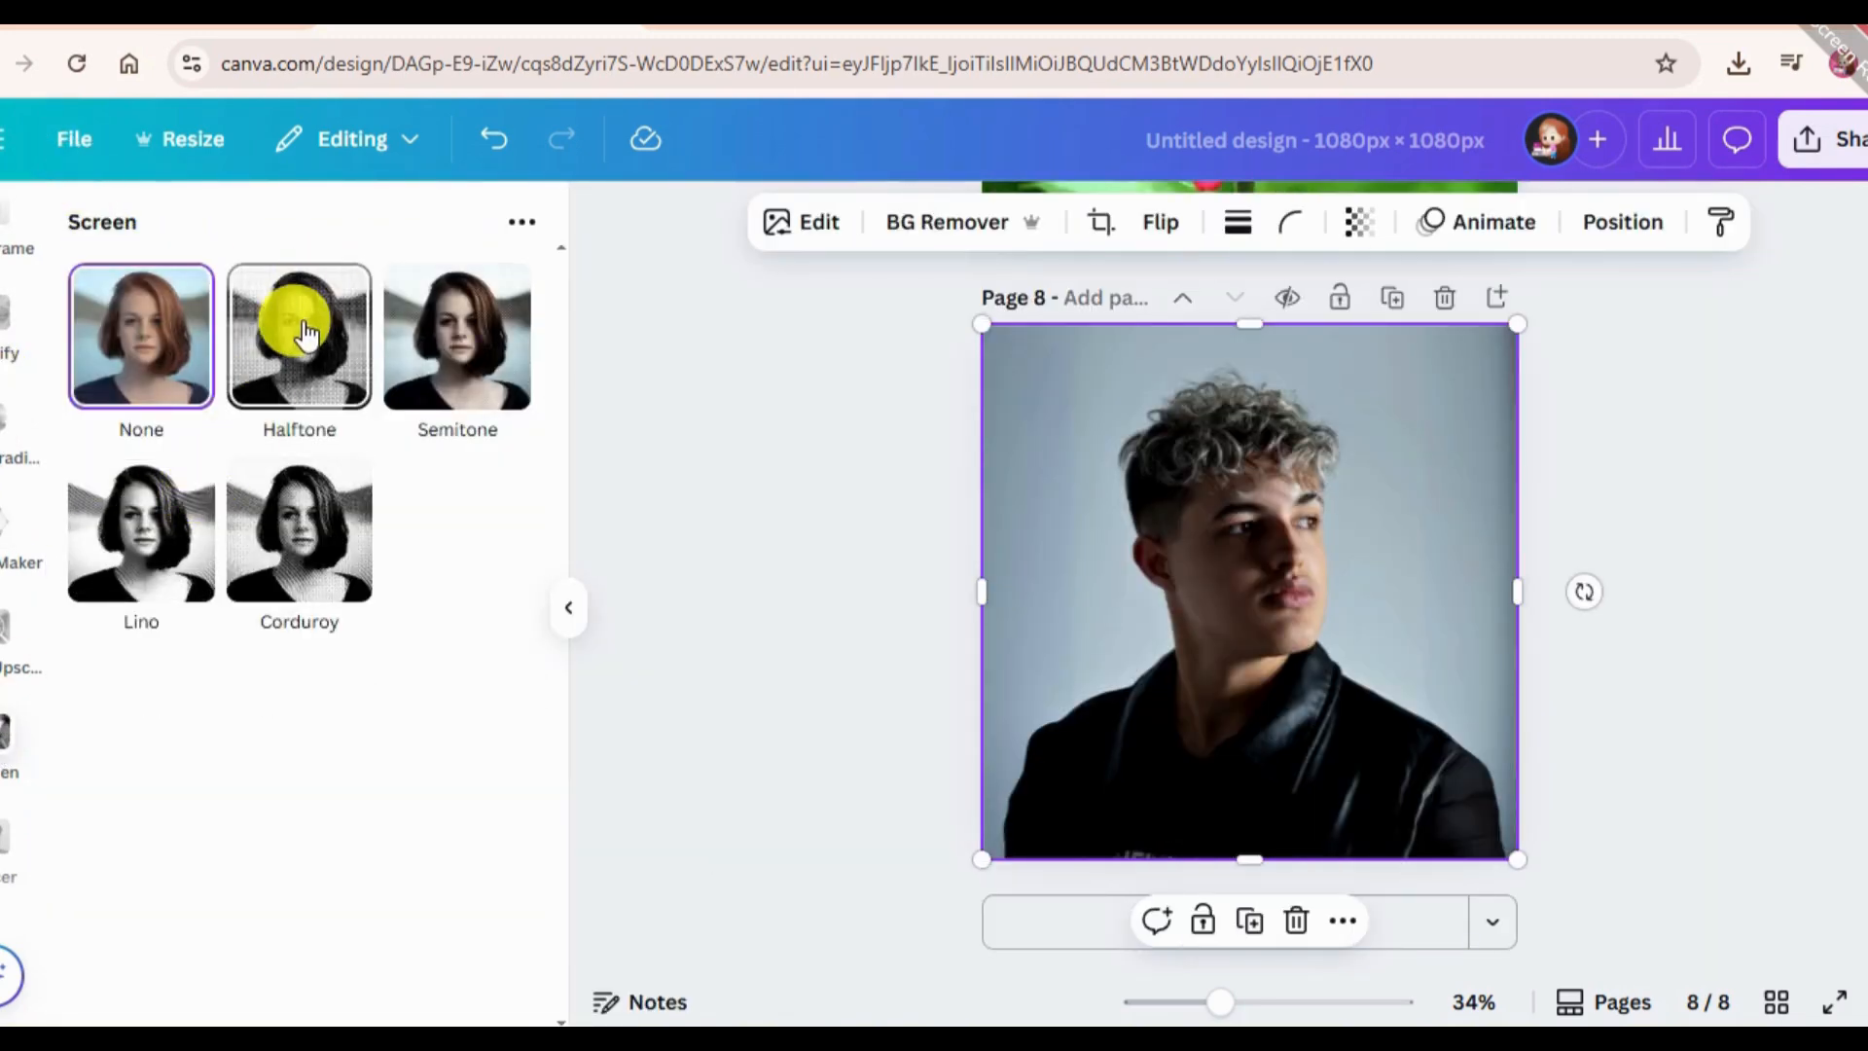
Try the Halftone, Semitone, Corduroy and Lino effects on the portrait and settle on Semitone.
click(302, 323)
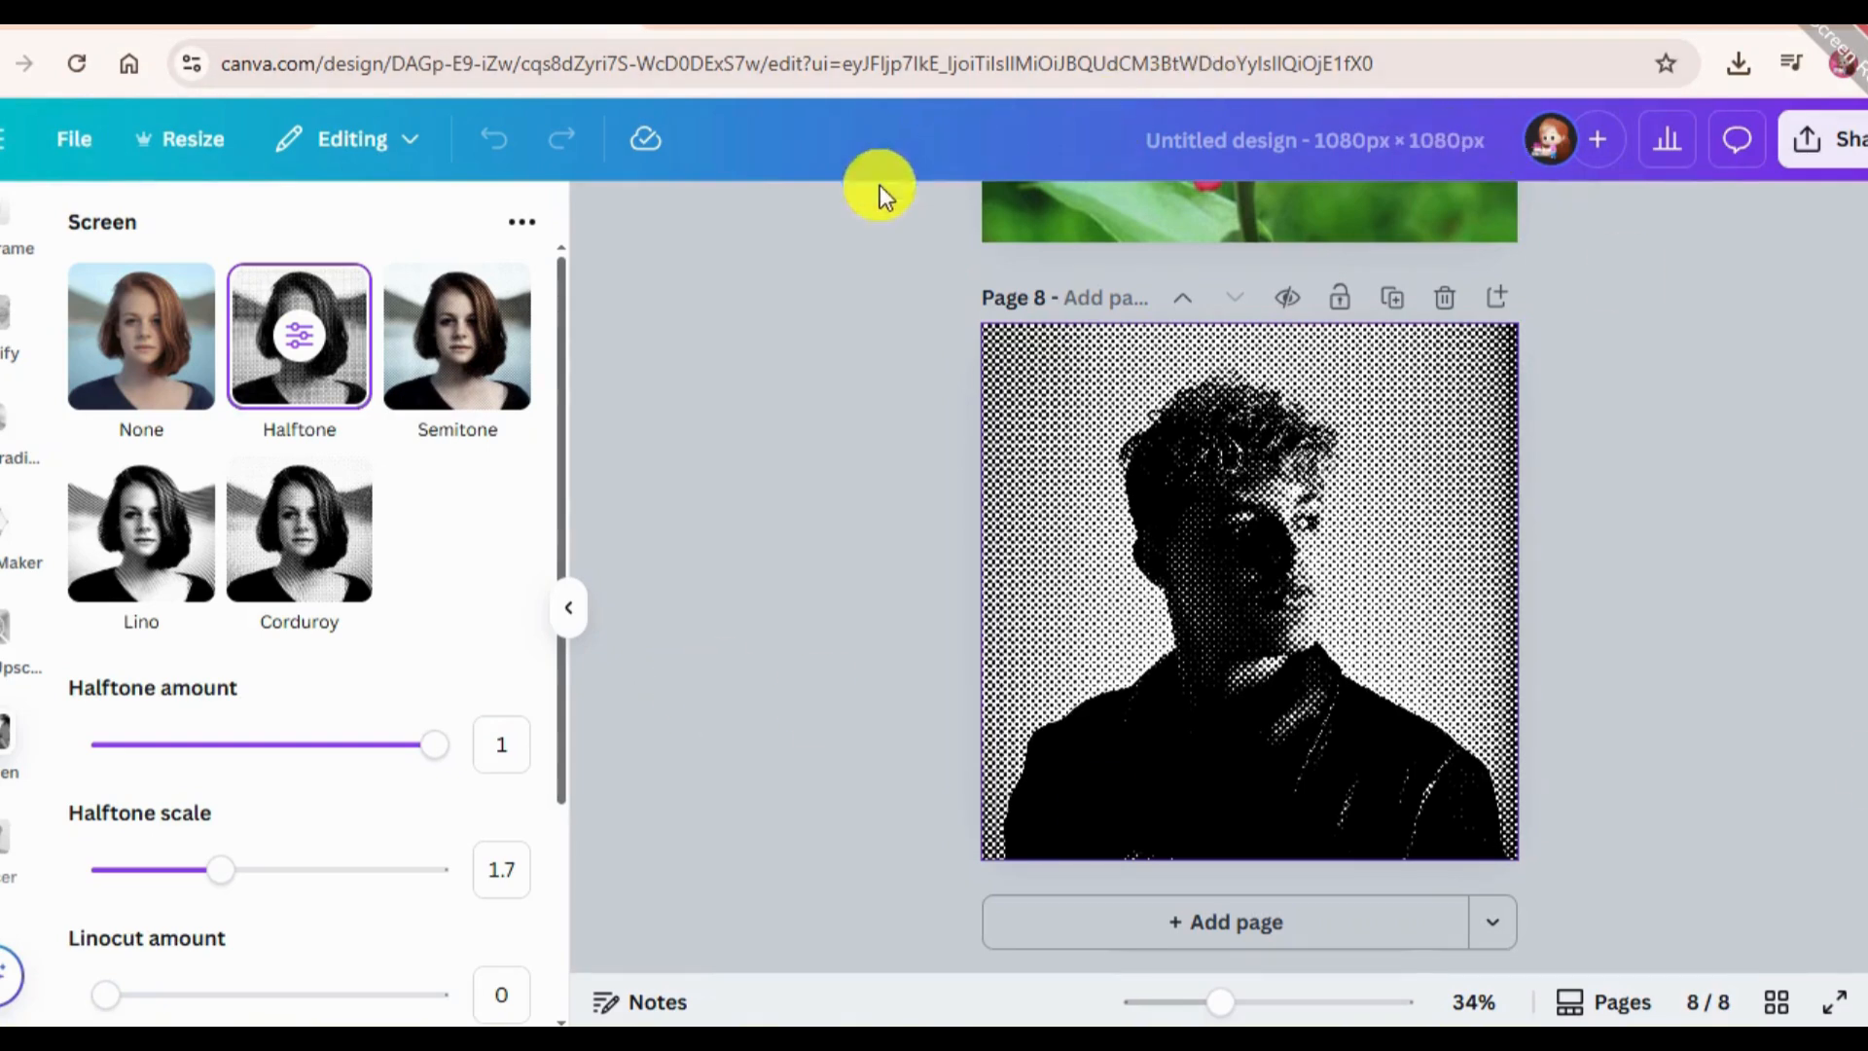
click(465, 362)
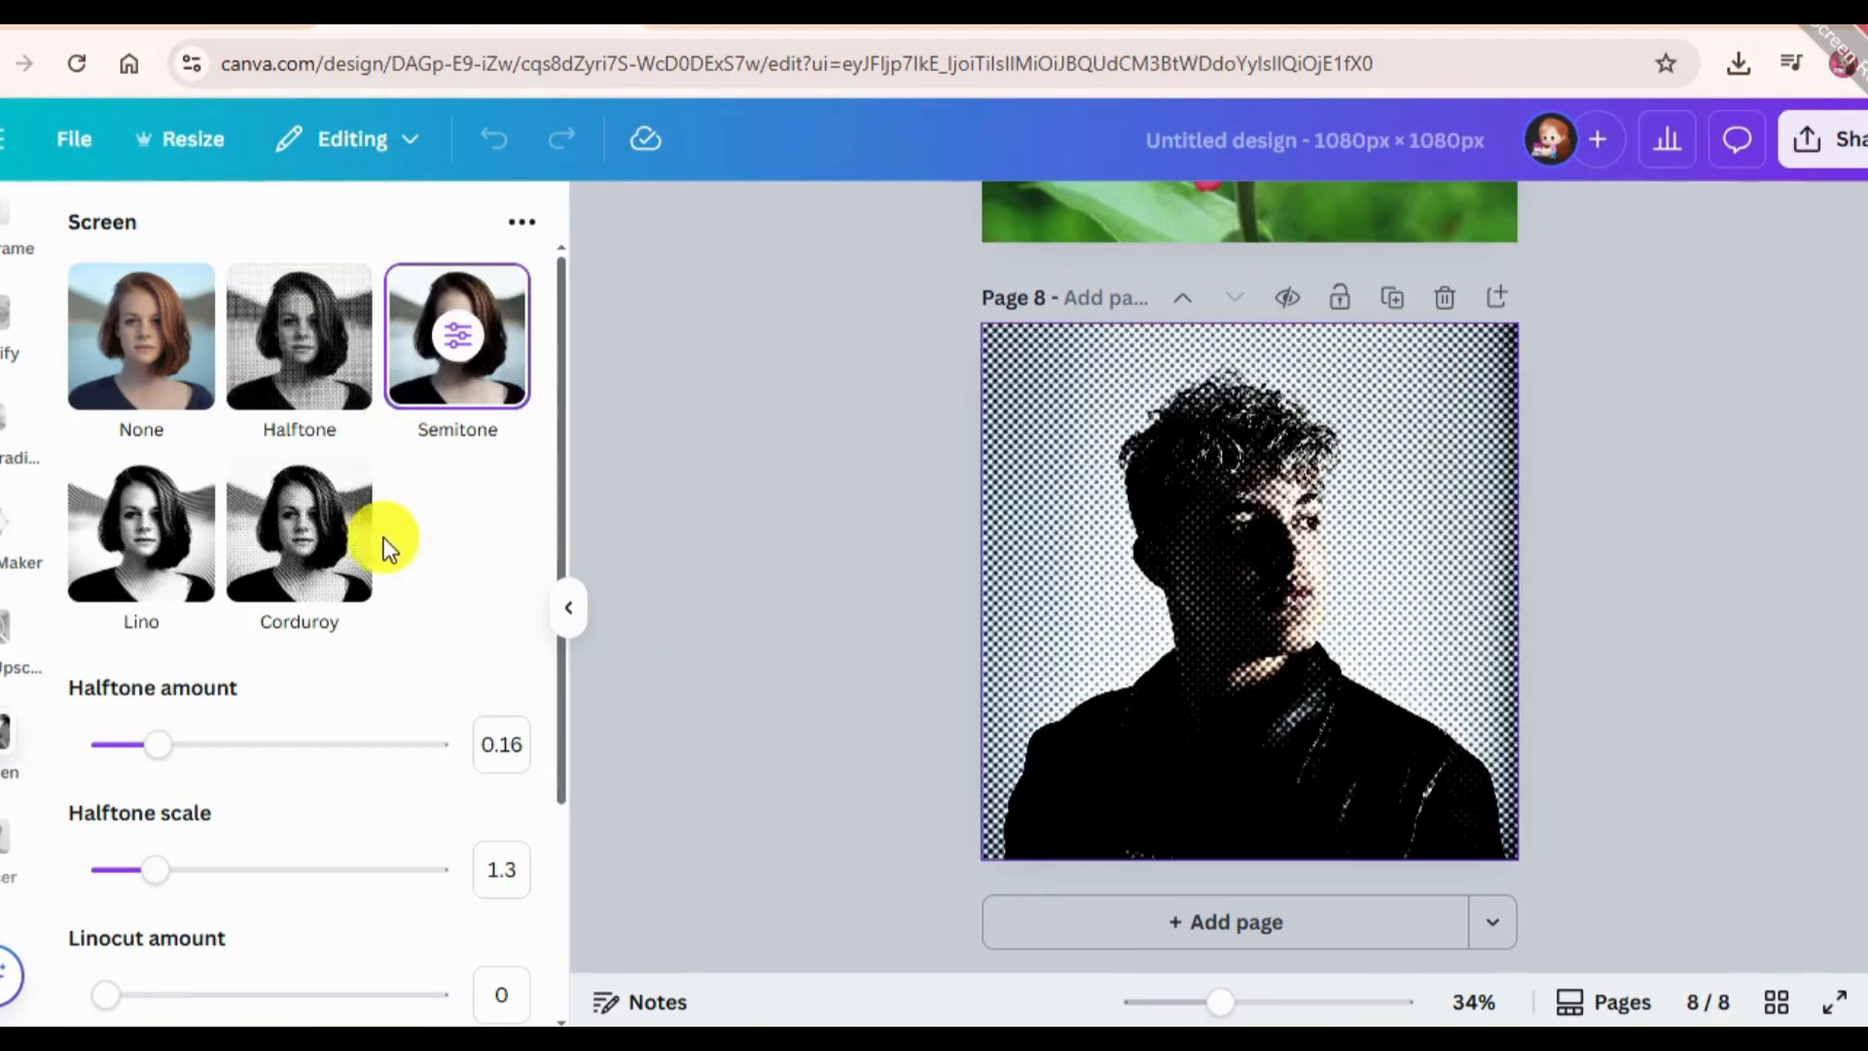
click(350, 557)
click(73, 537)
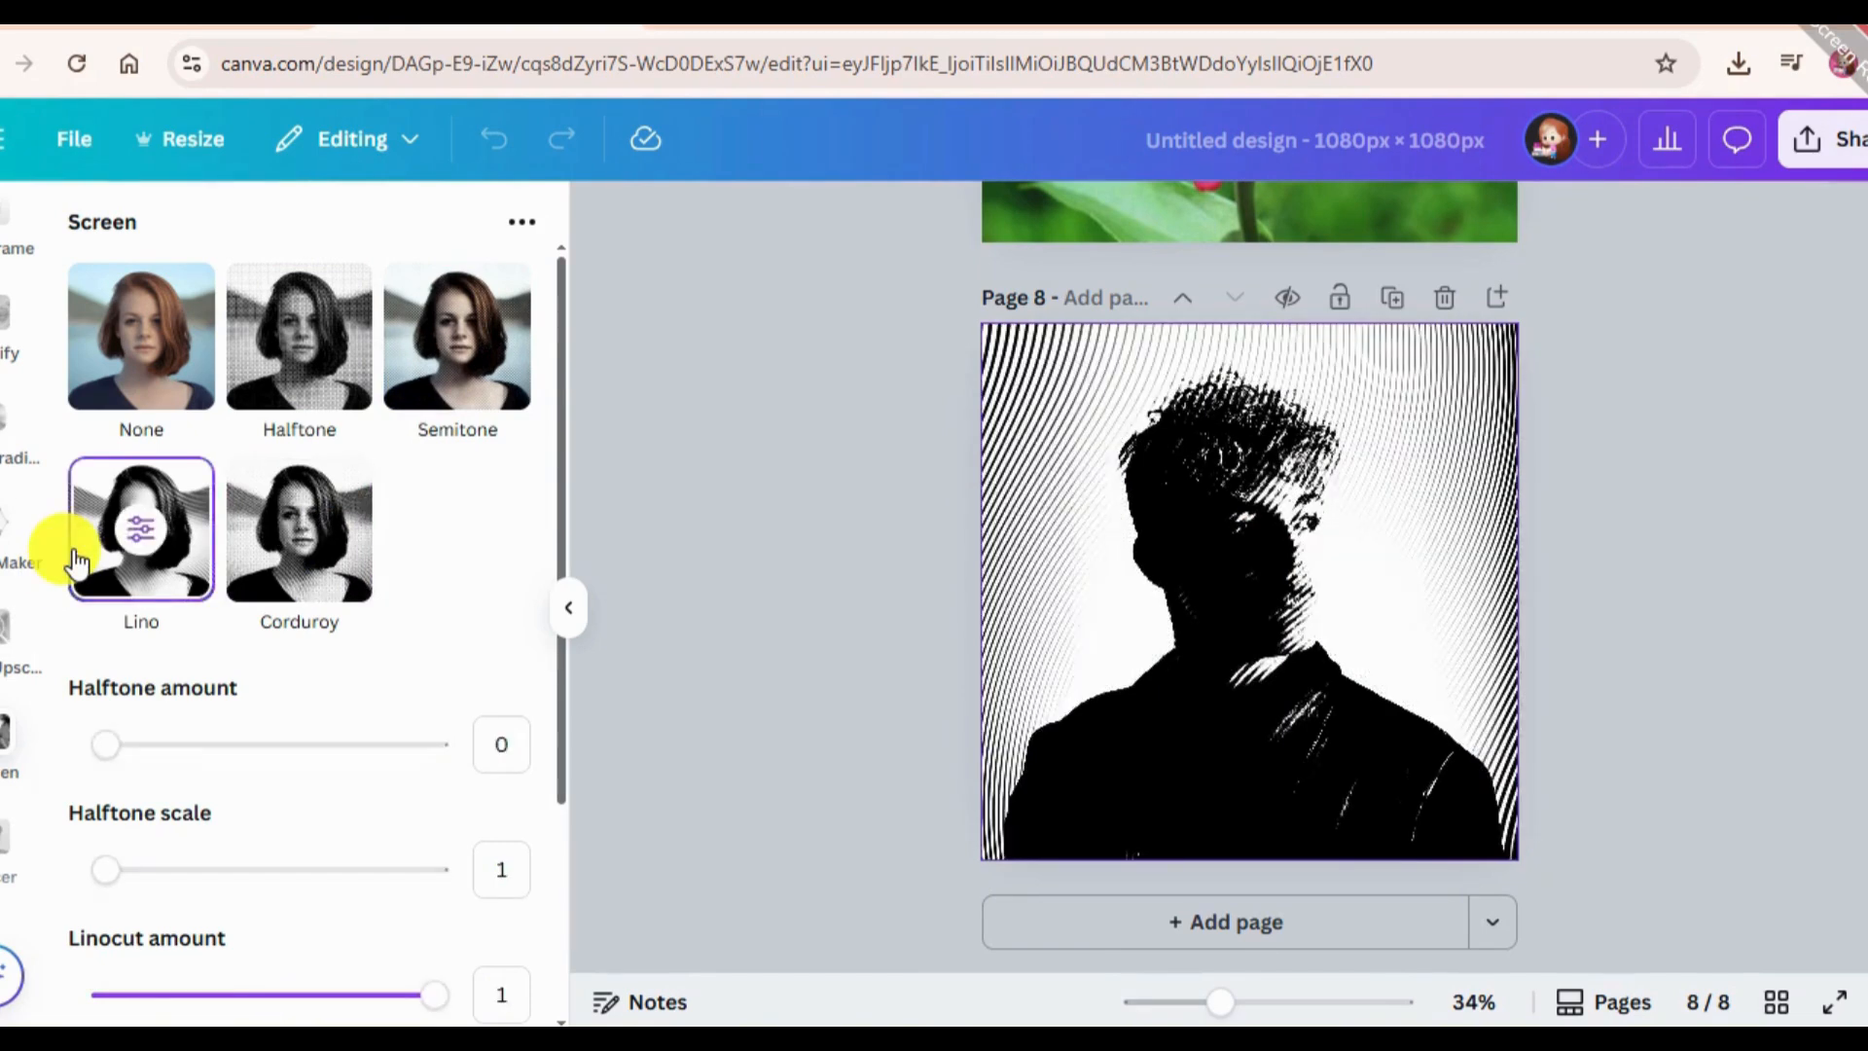
click(486, 365)
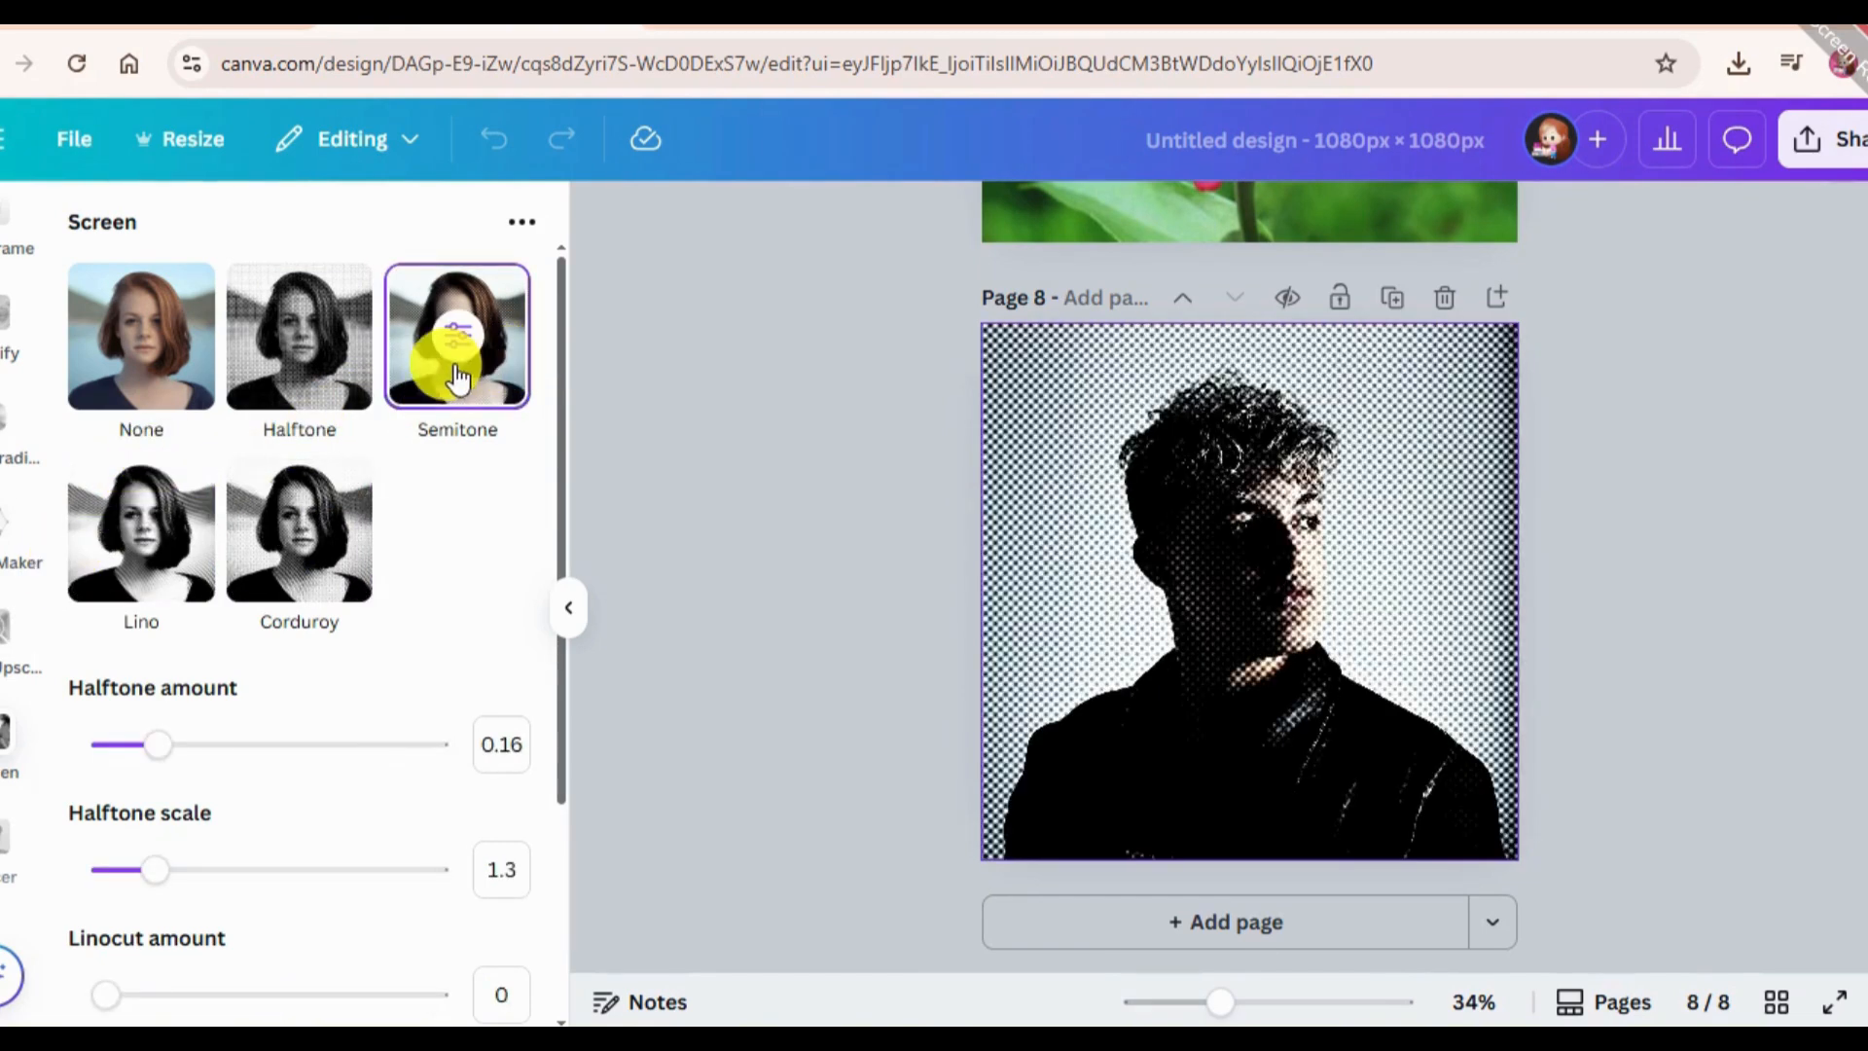
click(311, 328)
click(424, 440)
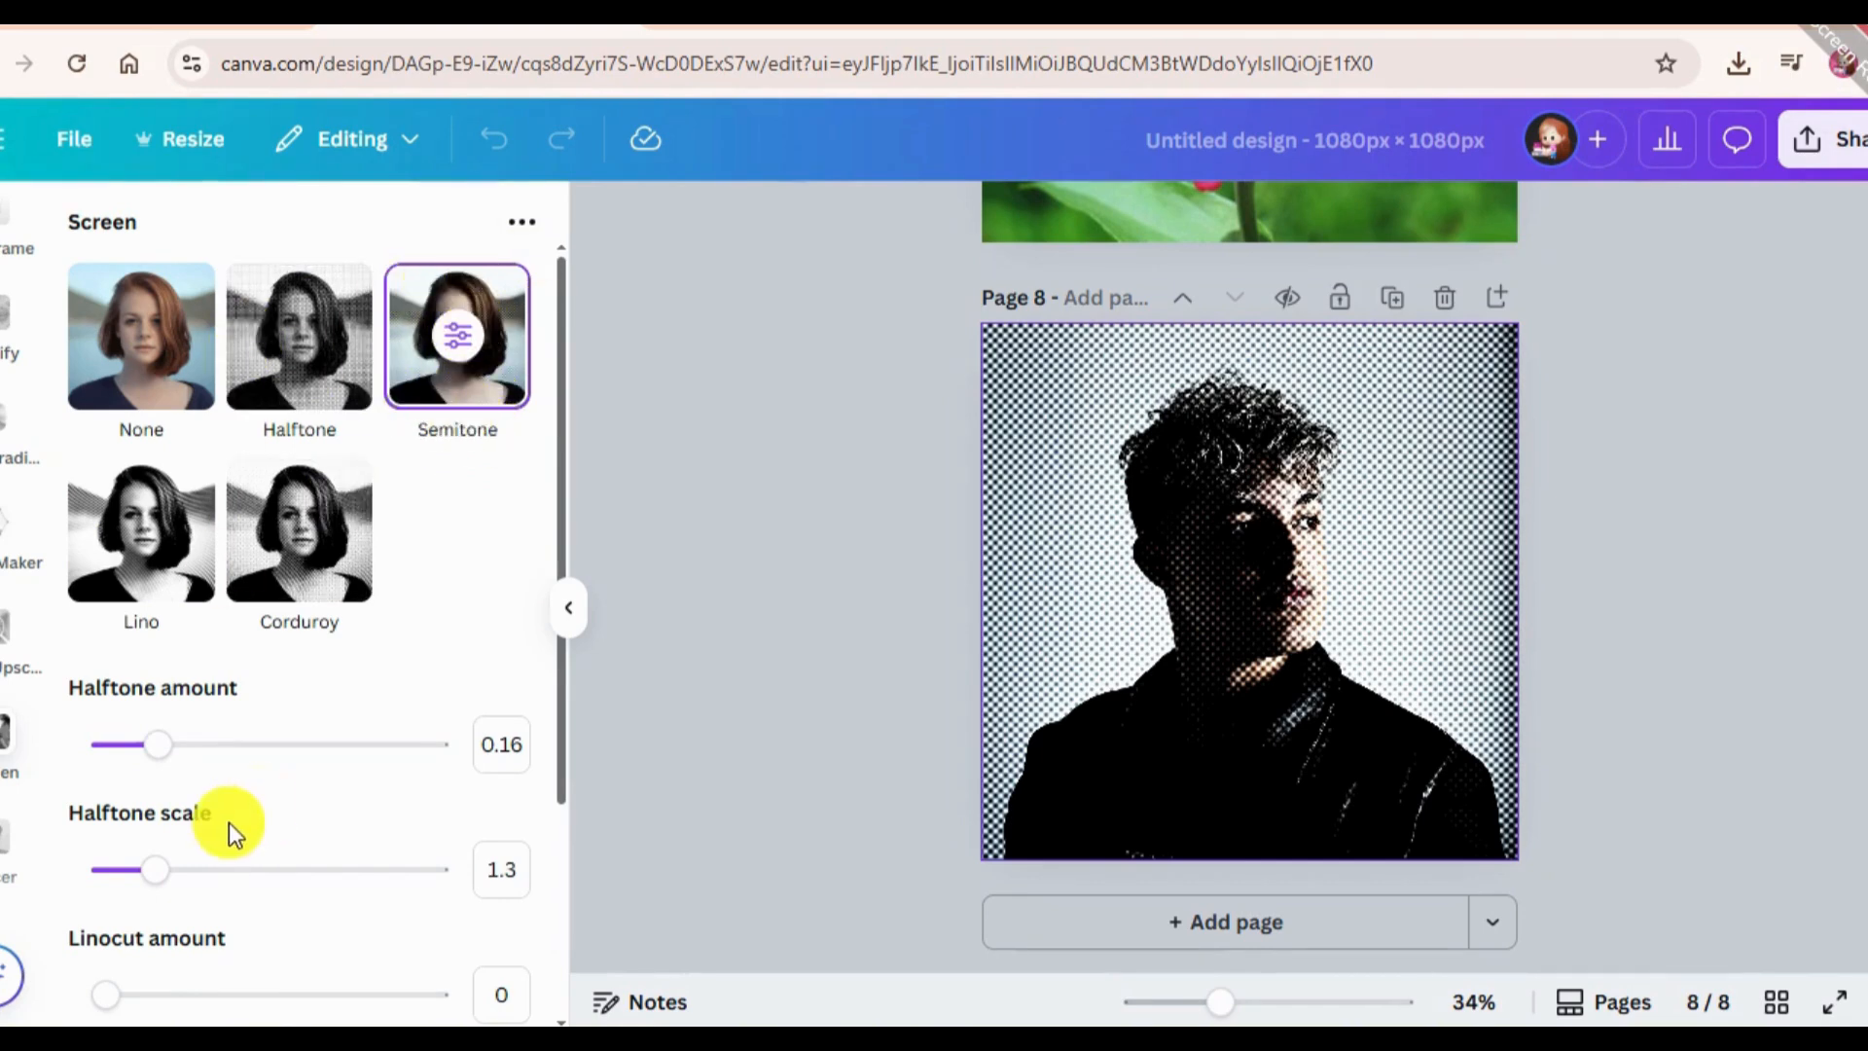
Set the Semitone effect's halftone scale to 3, halftone amount to 0.11 and linocut scale to 1.47, and apply it to the portrait.
scroll(224, 851, down, 2)
drag(148, 722, 813, 547)
drag(185, 600, 133, 584)
scroll(191, 830, down, 2)
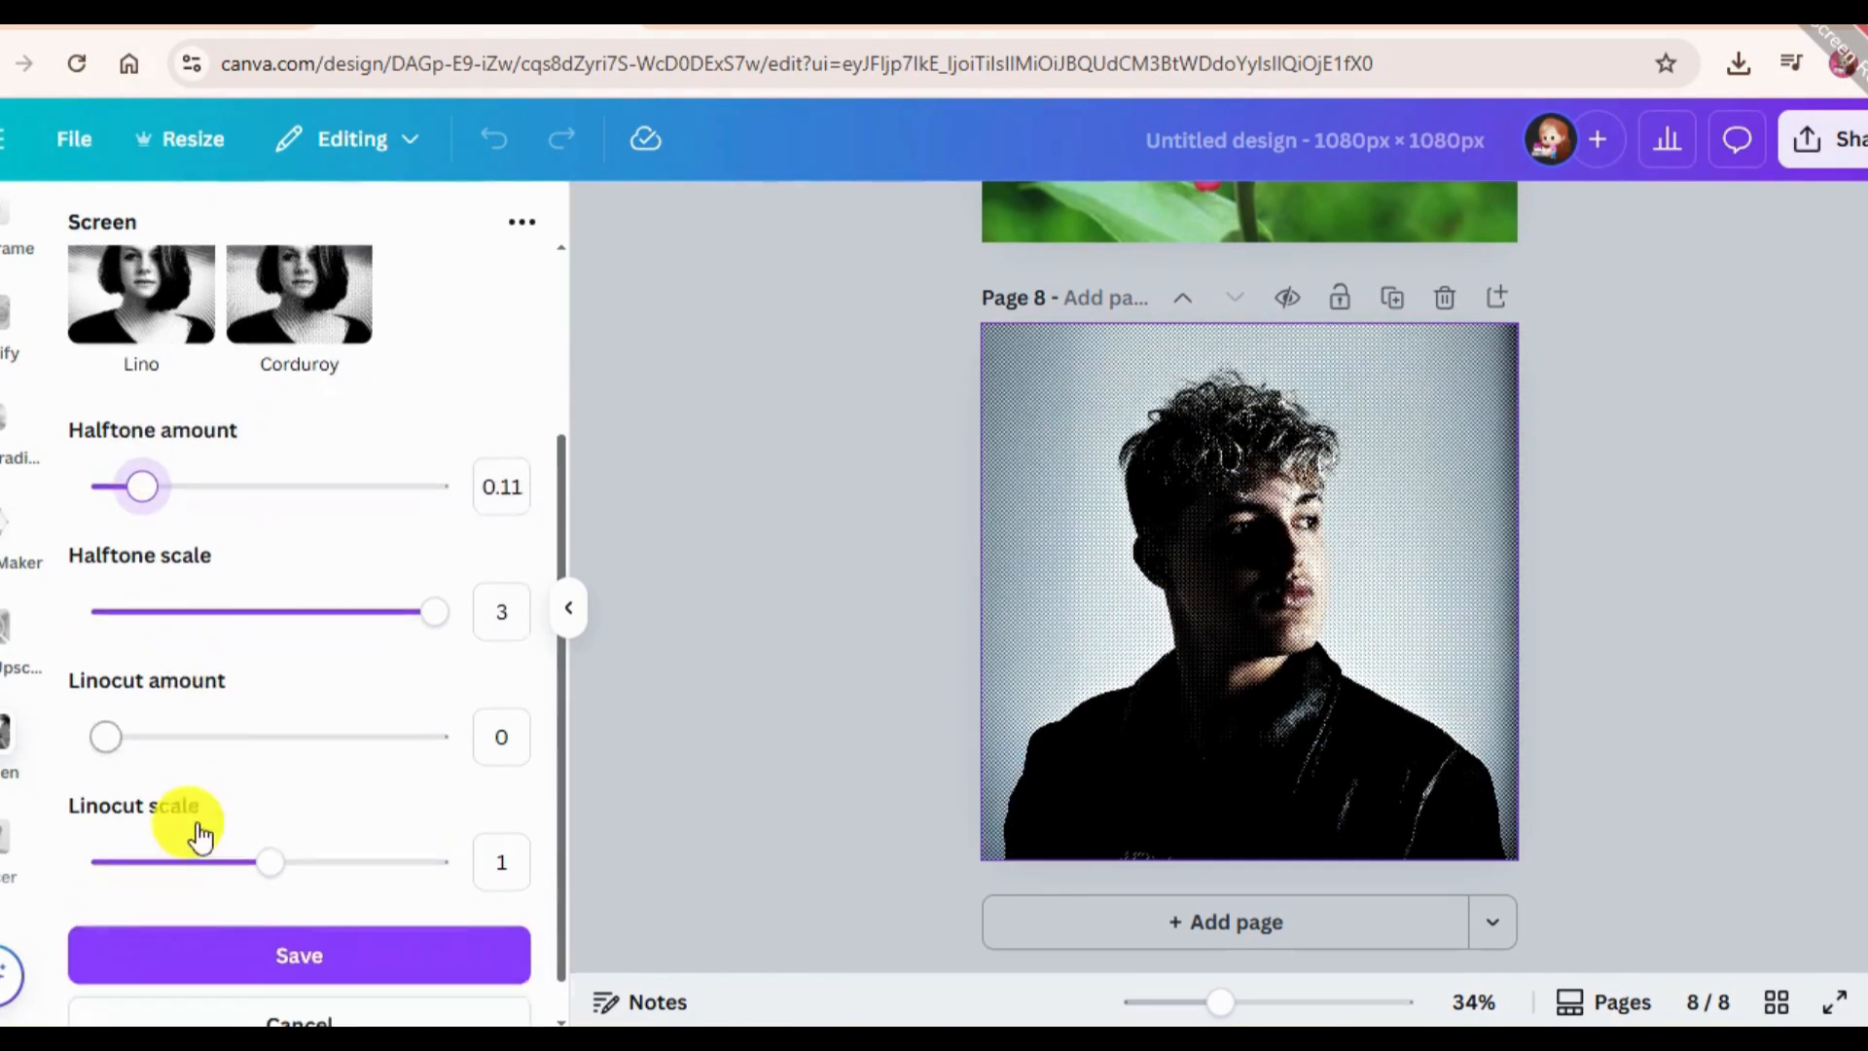
drag(267, 832, 422, 783)
mouse_move(105, 703)
mouse_down()
mouse_move(284, 693)
mouse_move(97, 702)
mouse_up()
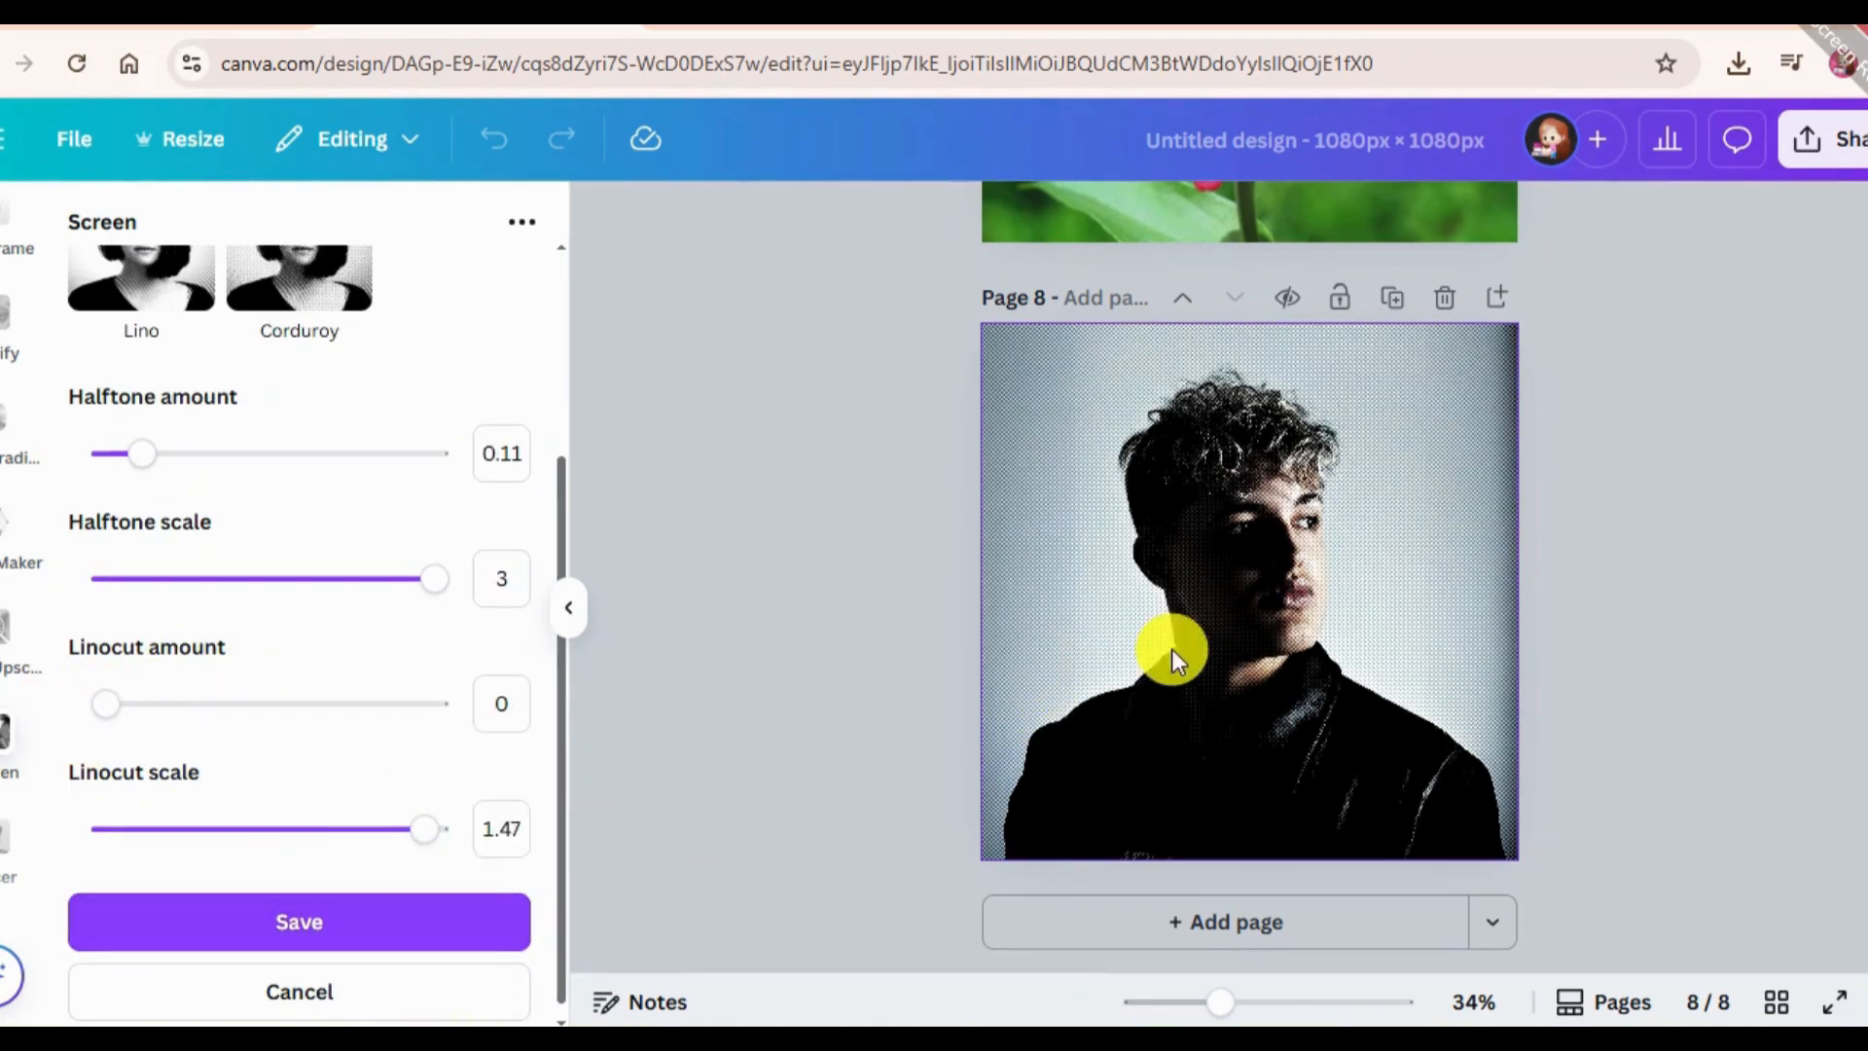
click(1628, 581)
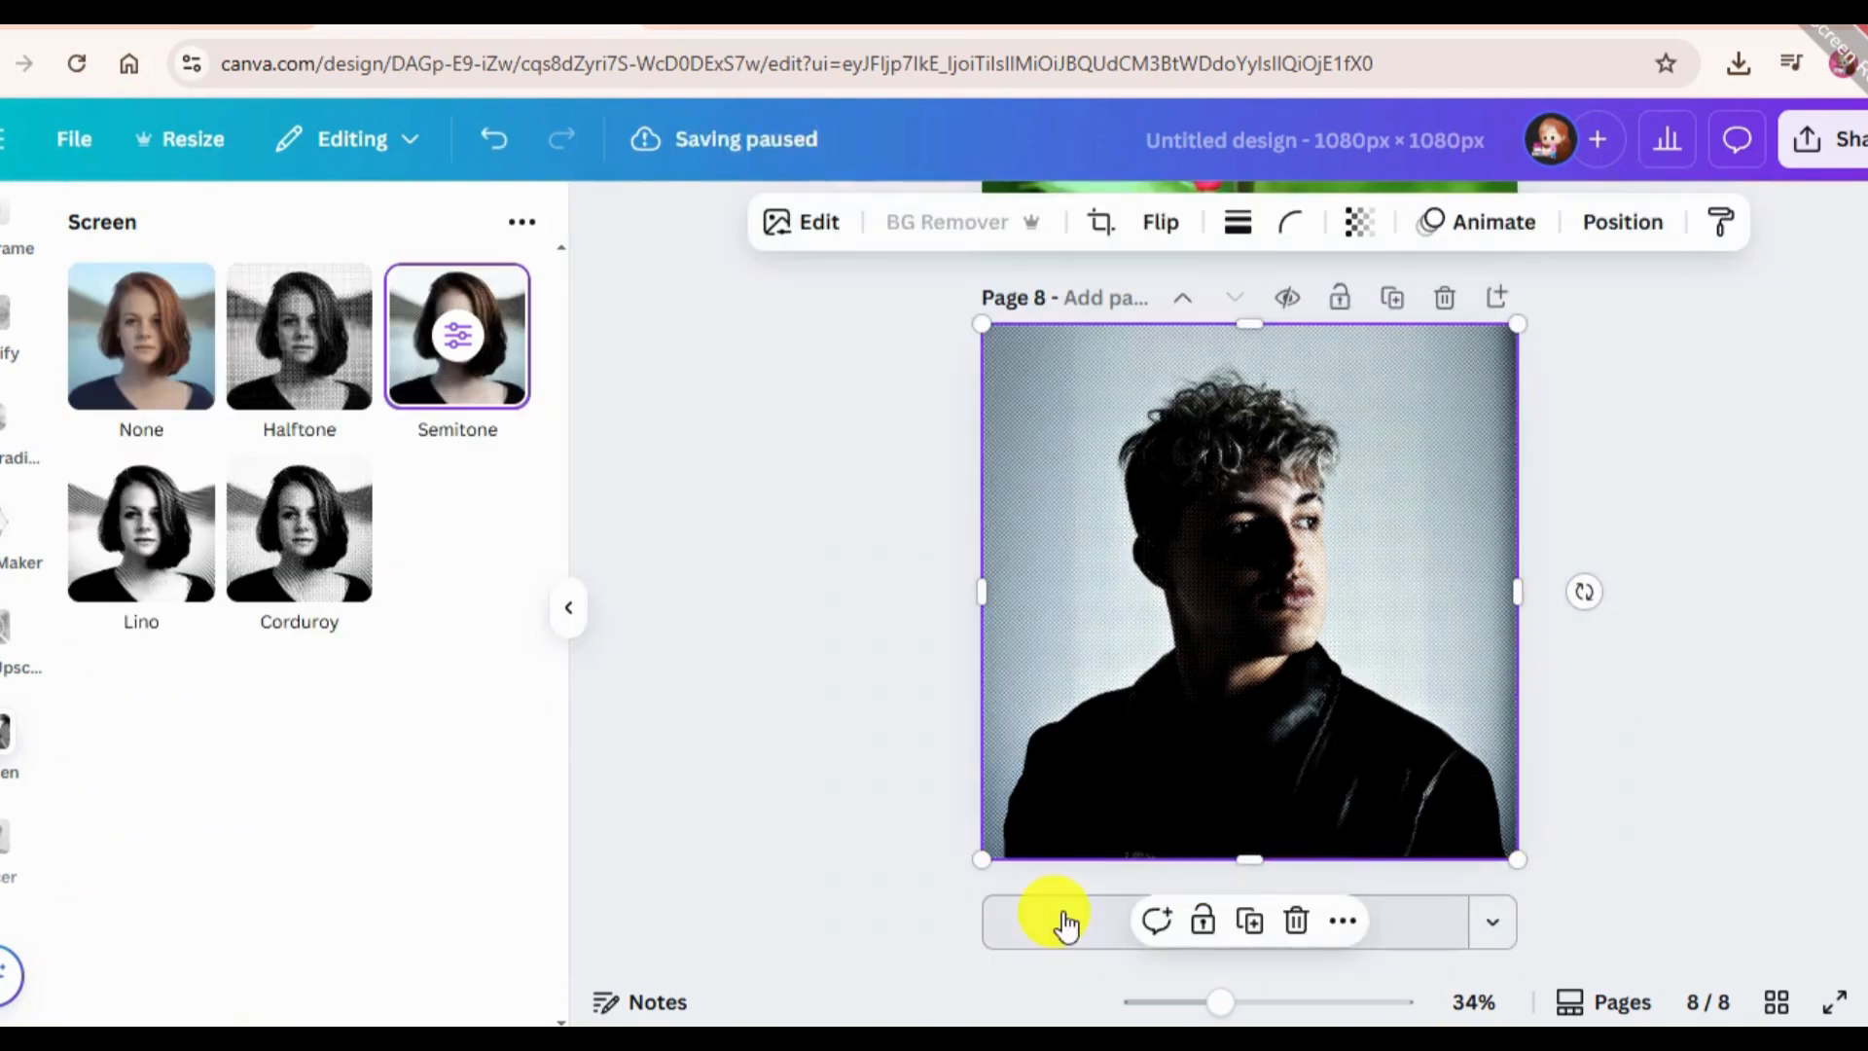
Add a ninth page, search the apps for "mouckup" and open the Mockups app.
click(1039, 923)
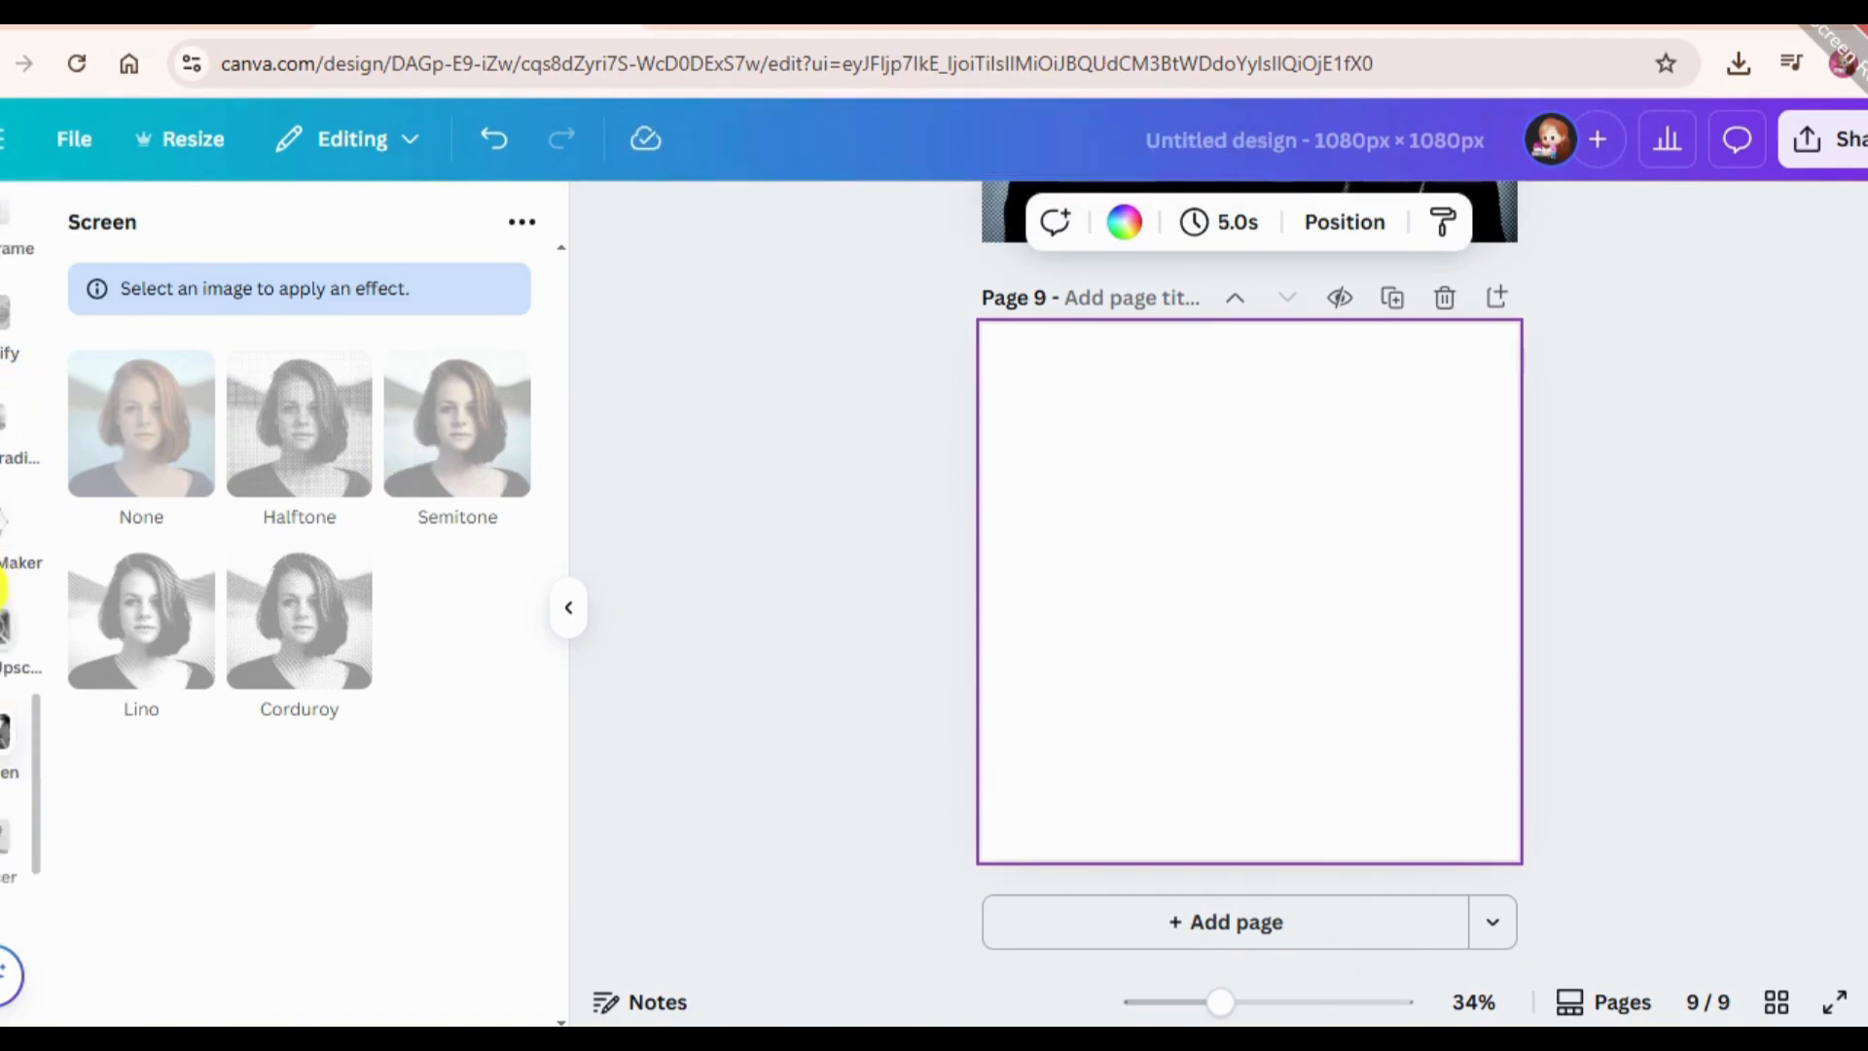
scroll(10, 477, down, 2)
scroll(5, 501, down, 5)
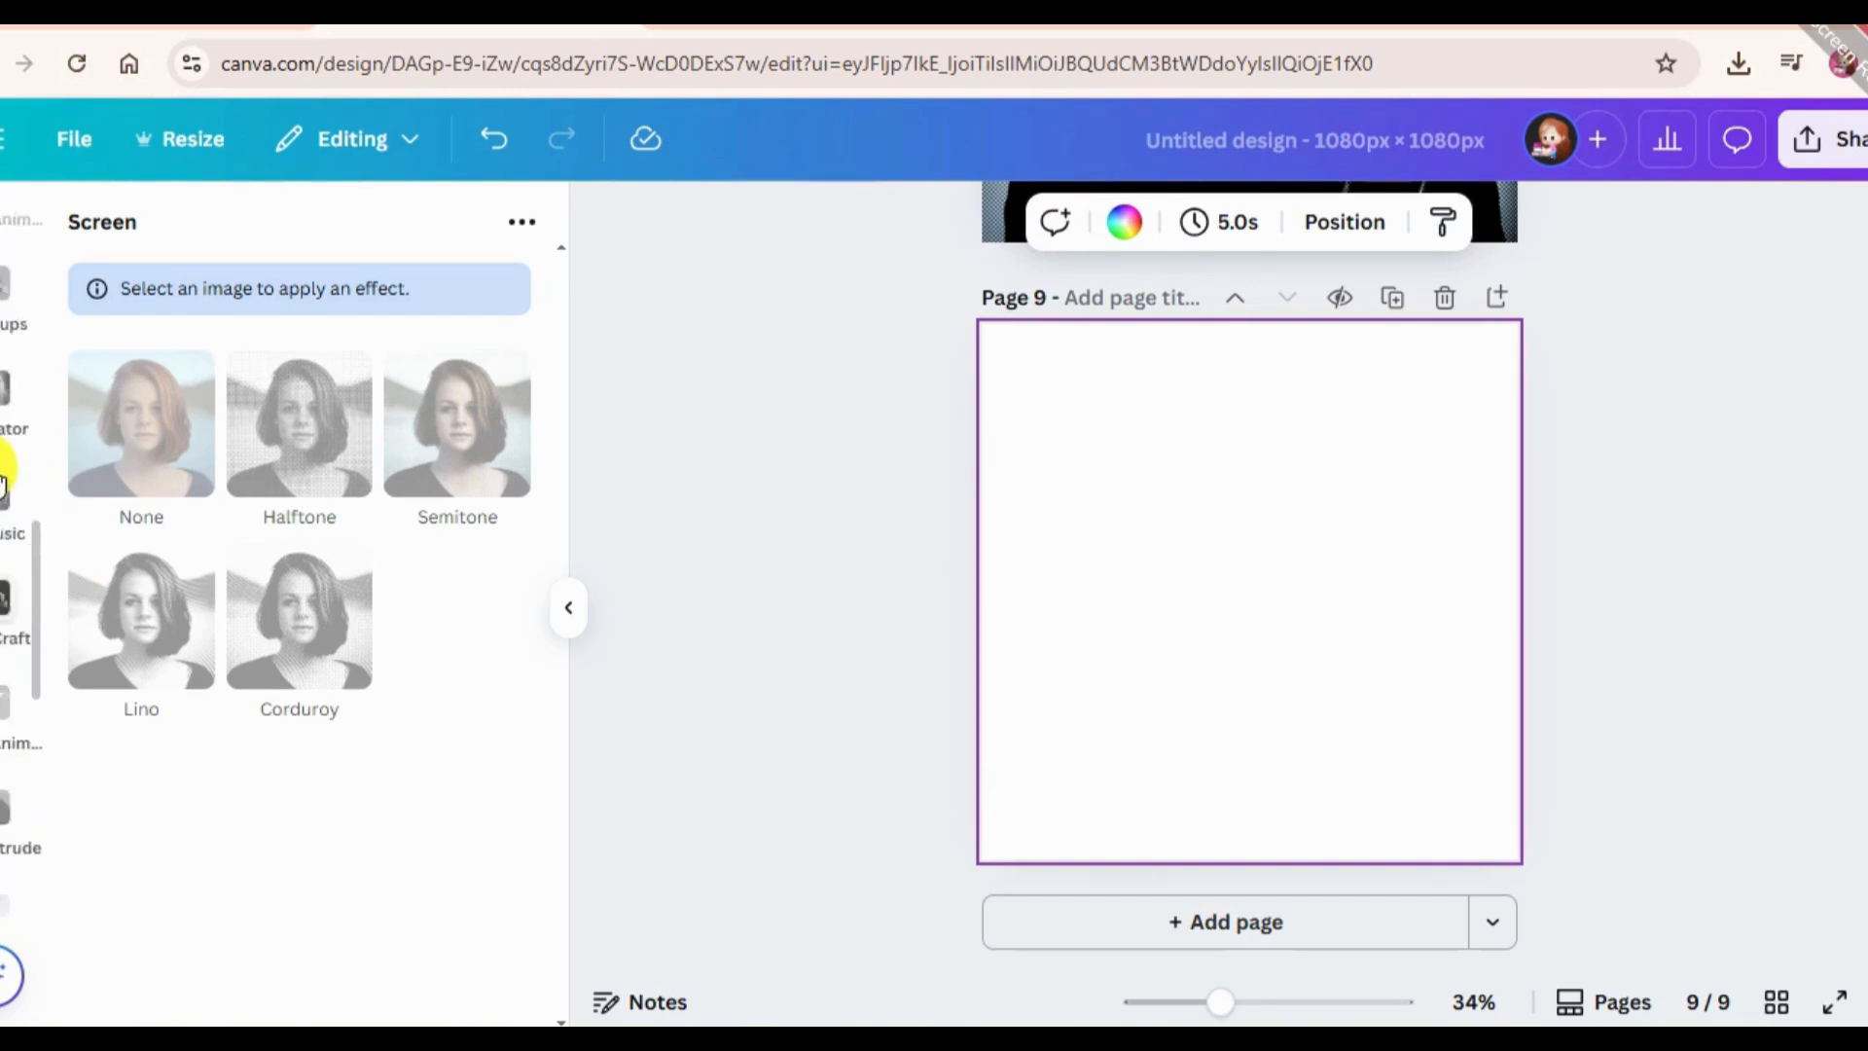
scroll(3, 481, up, 5)
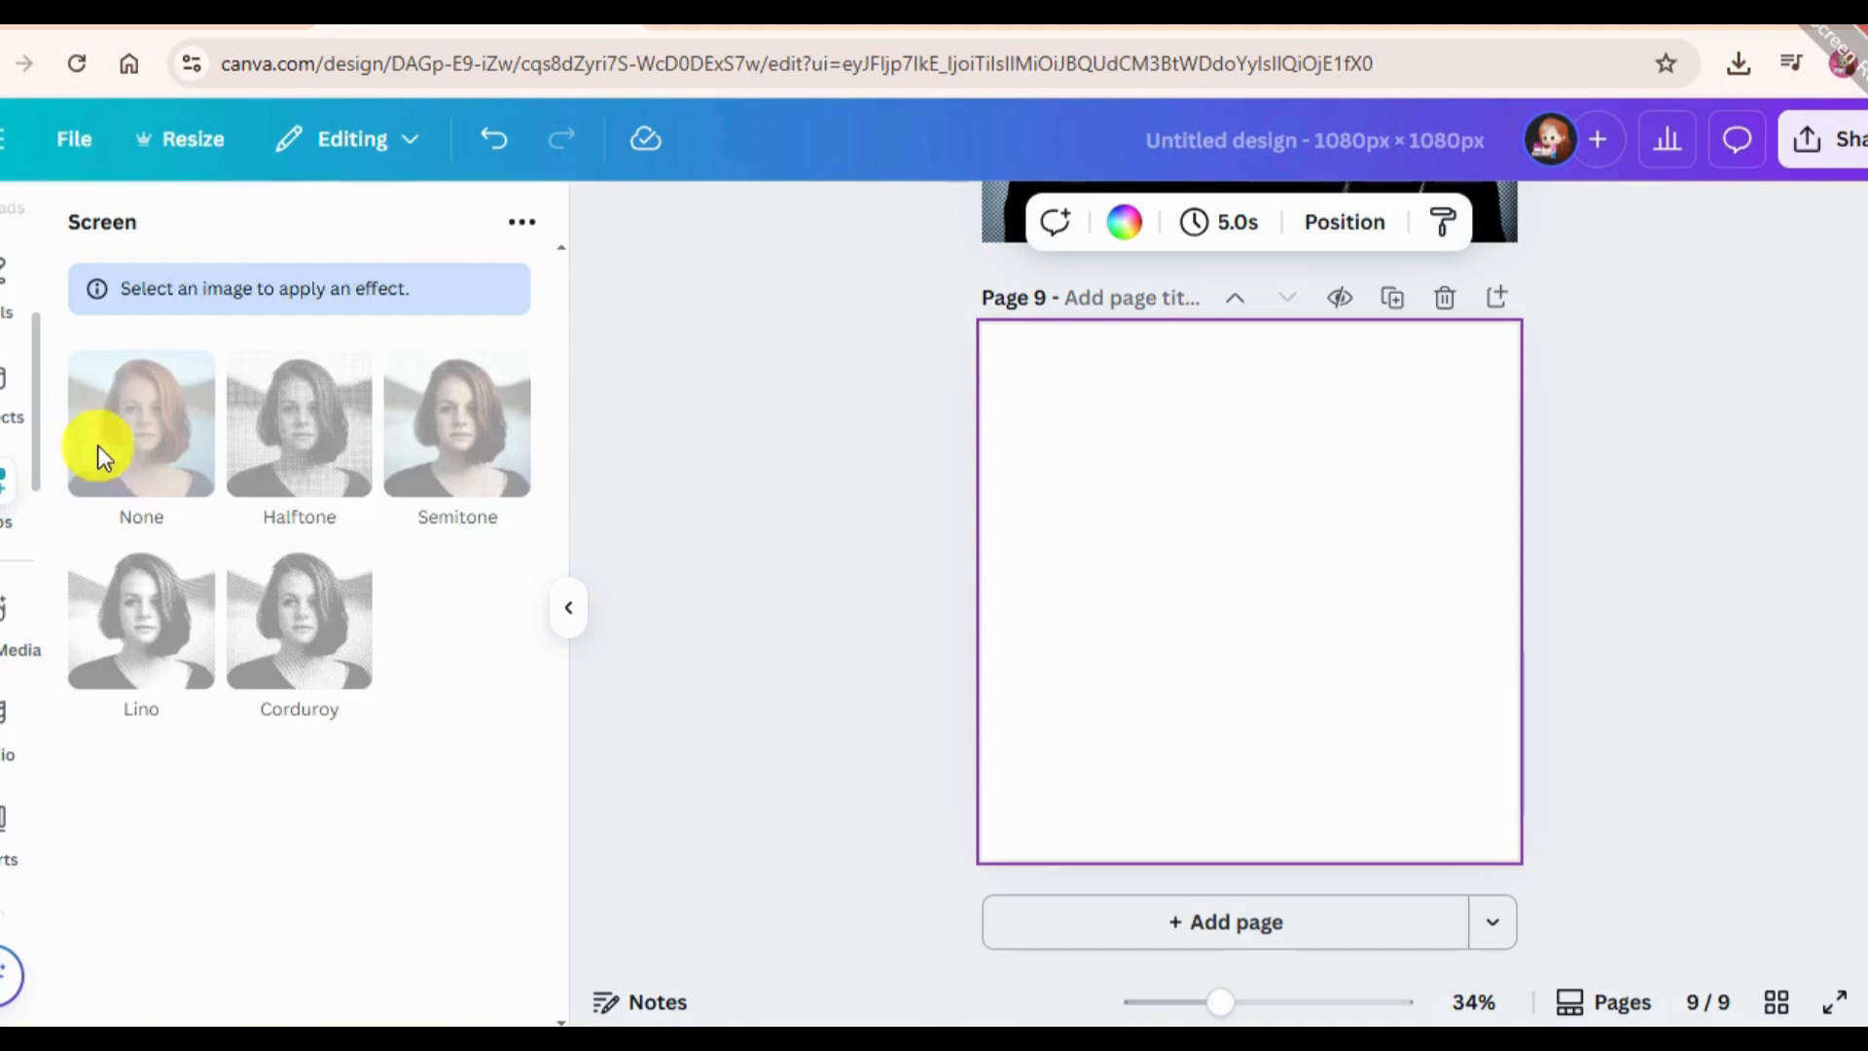
click(350, 216)
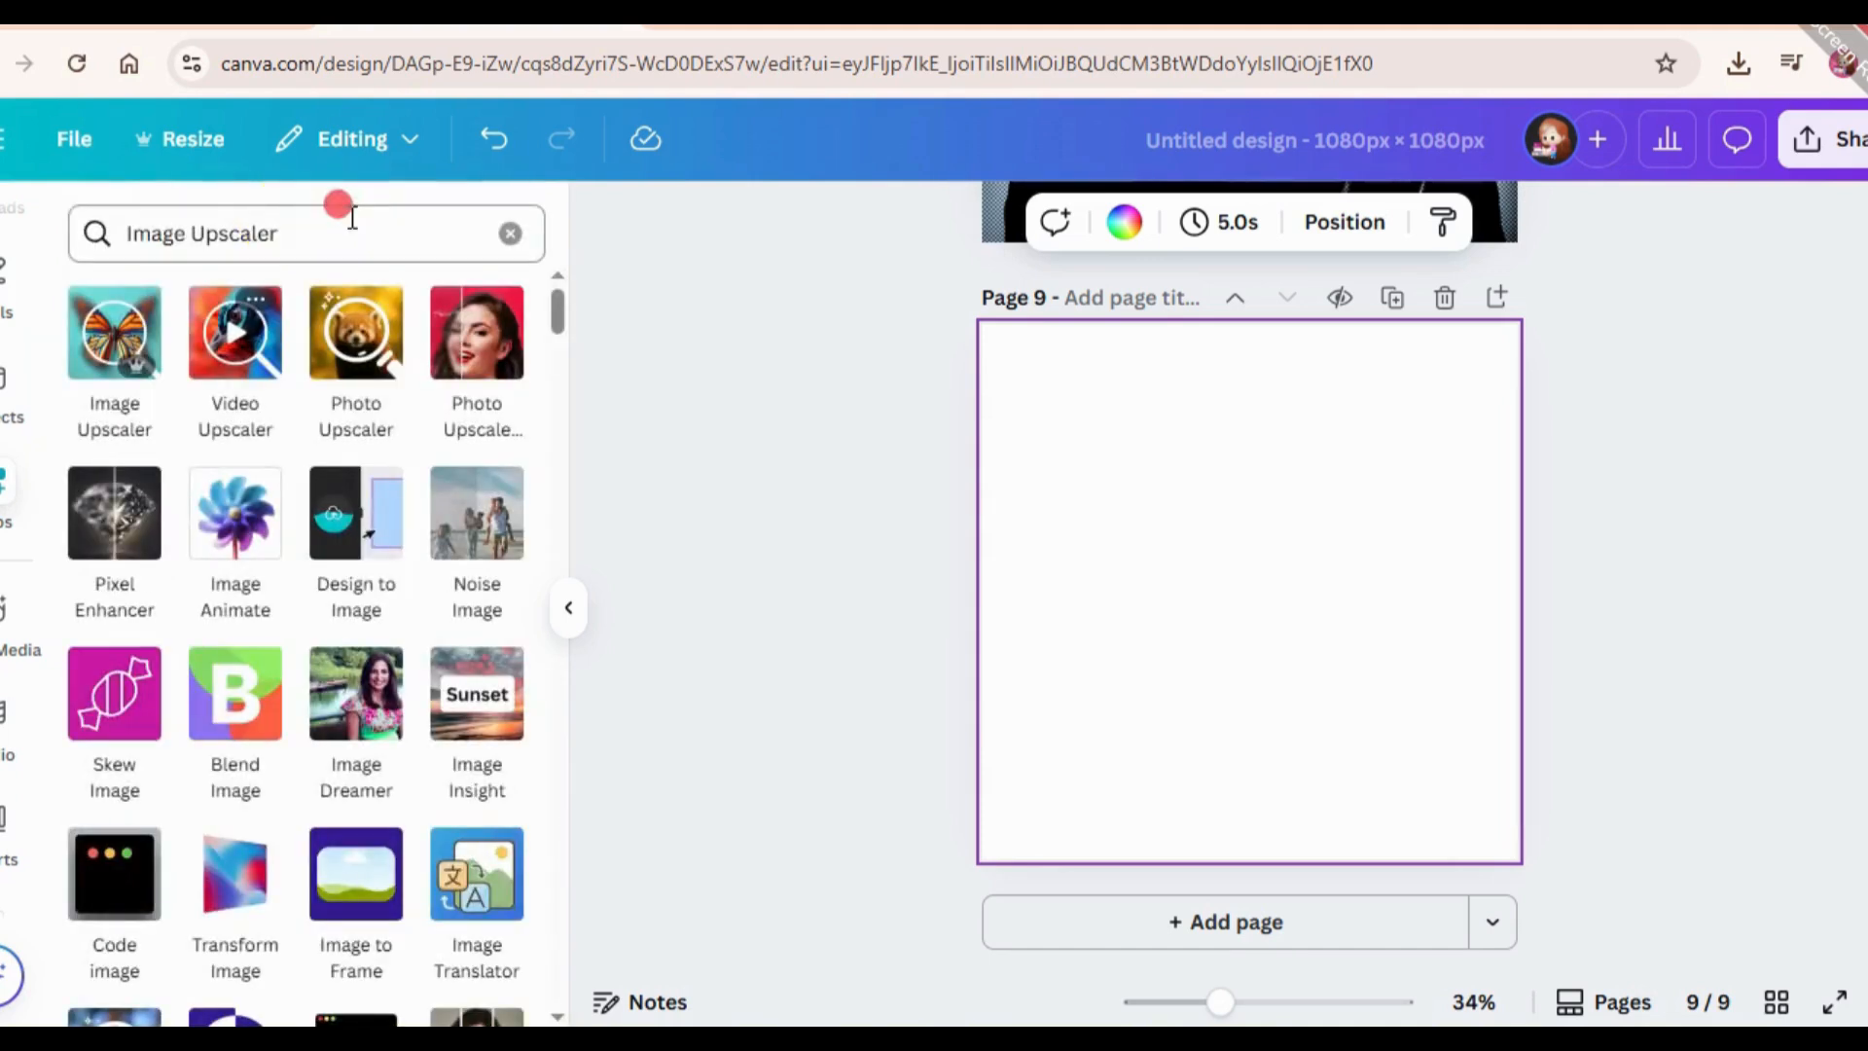
key(BackSpace)
text(mouckup)
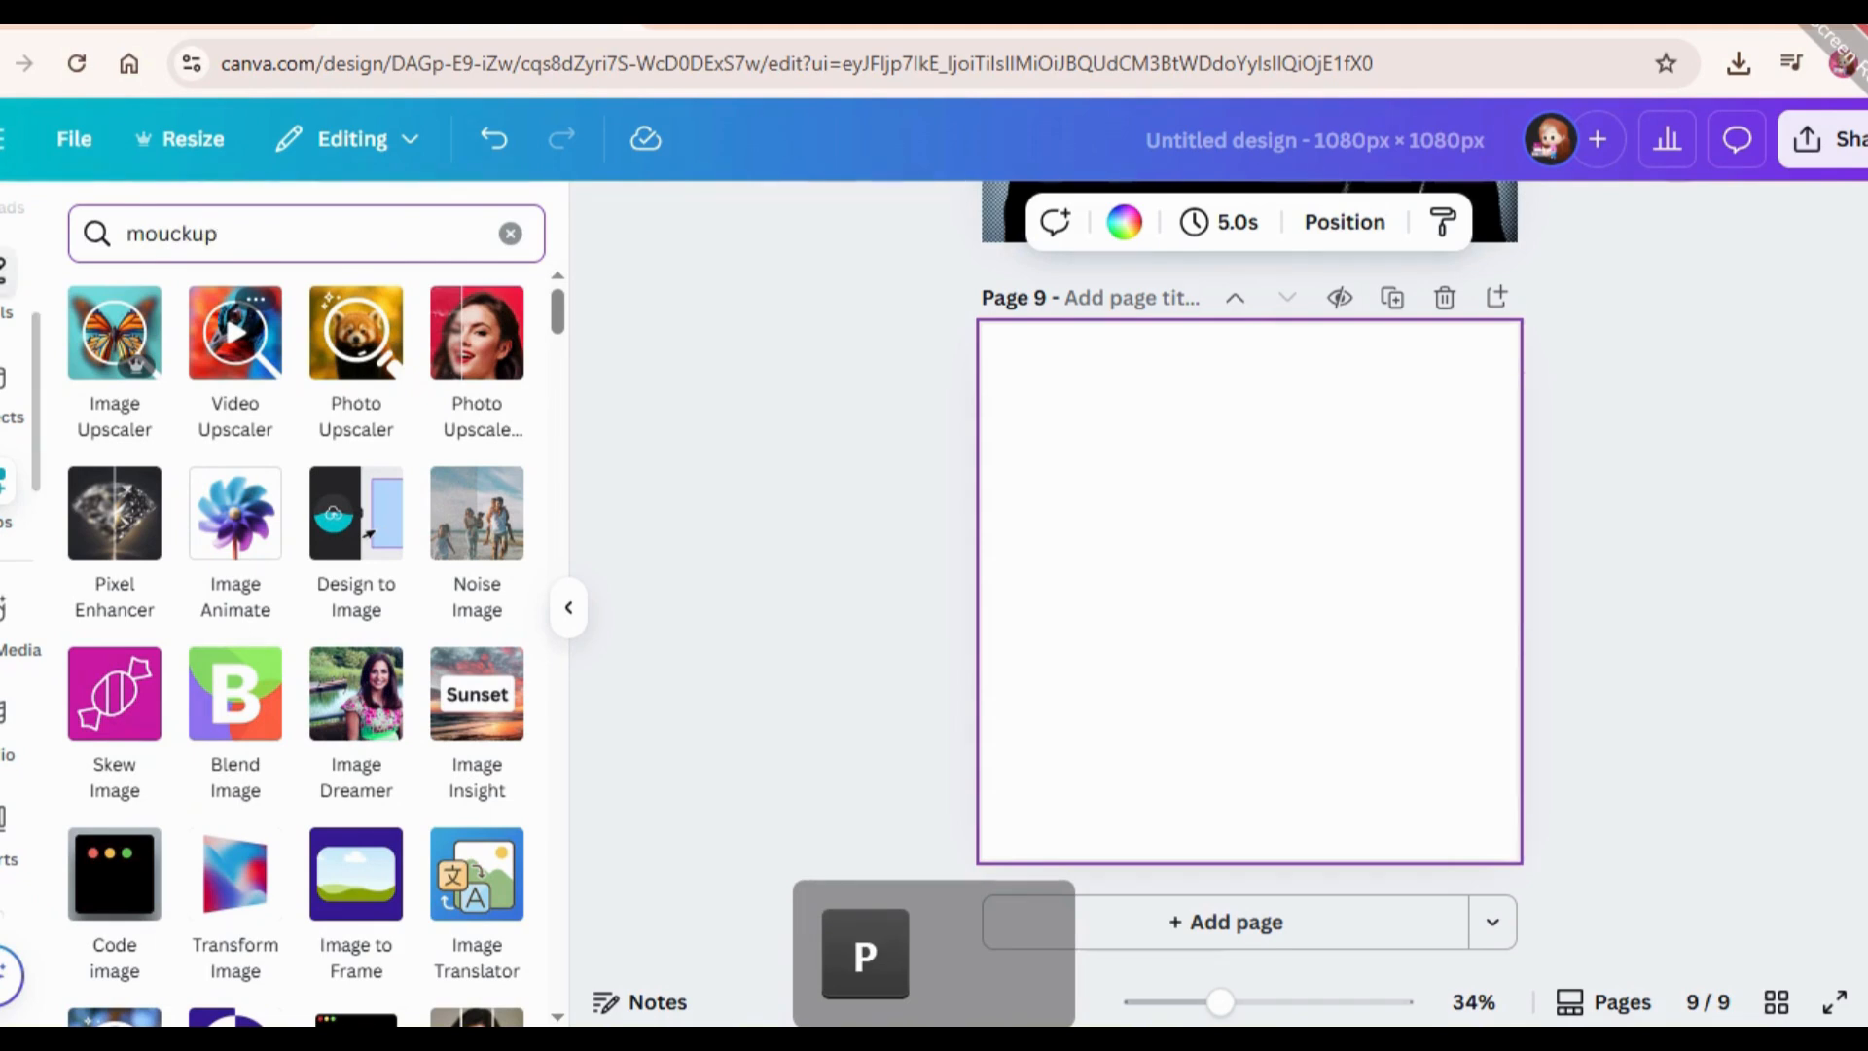
key(Return)
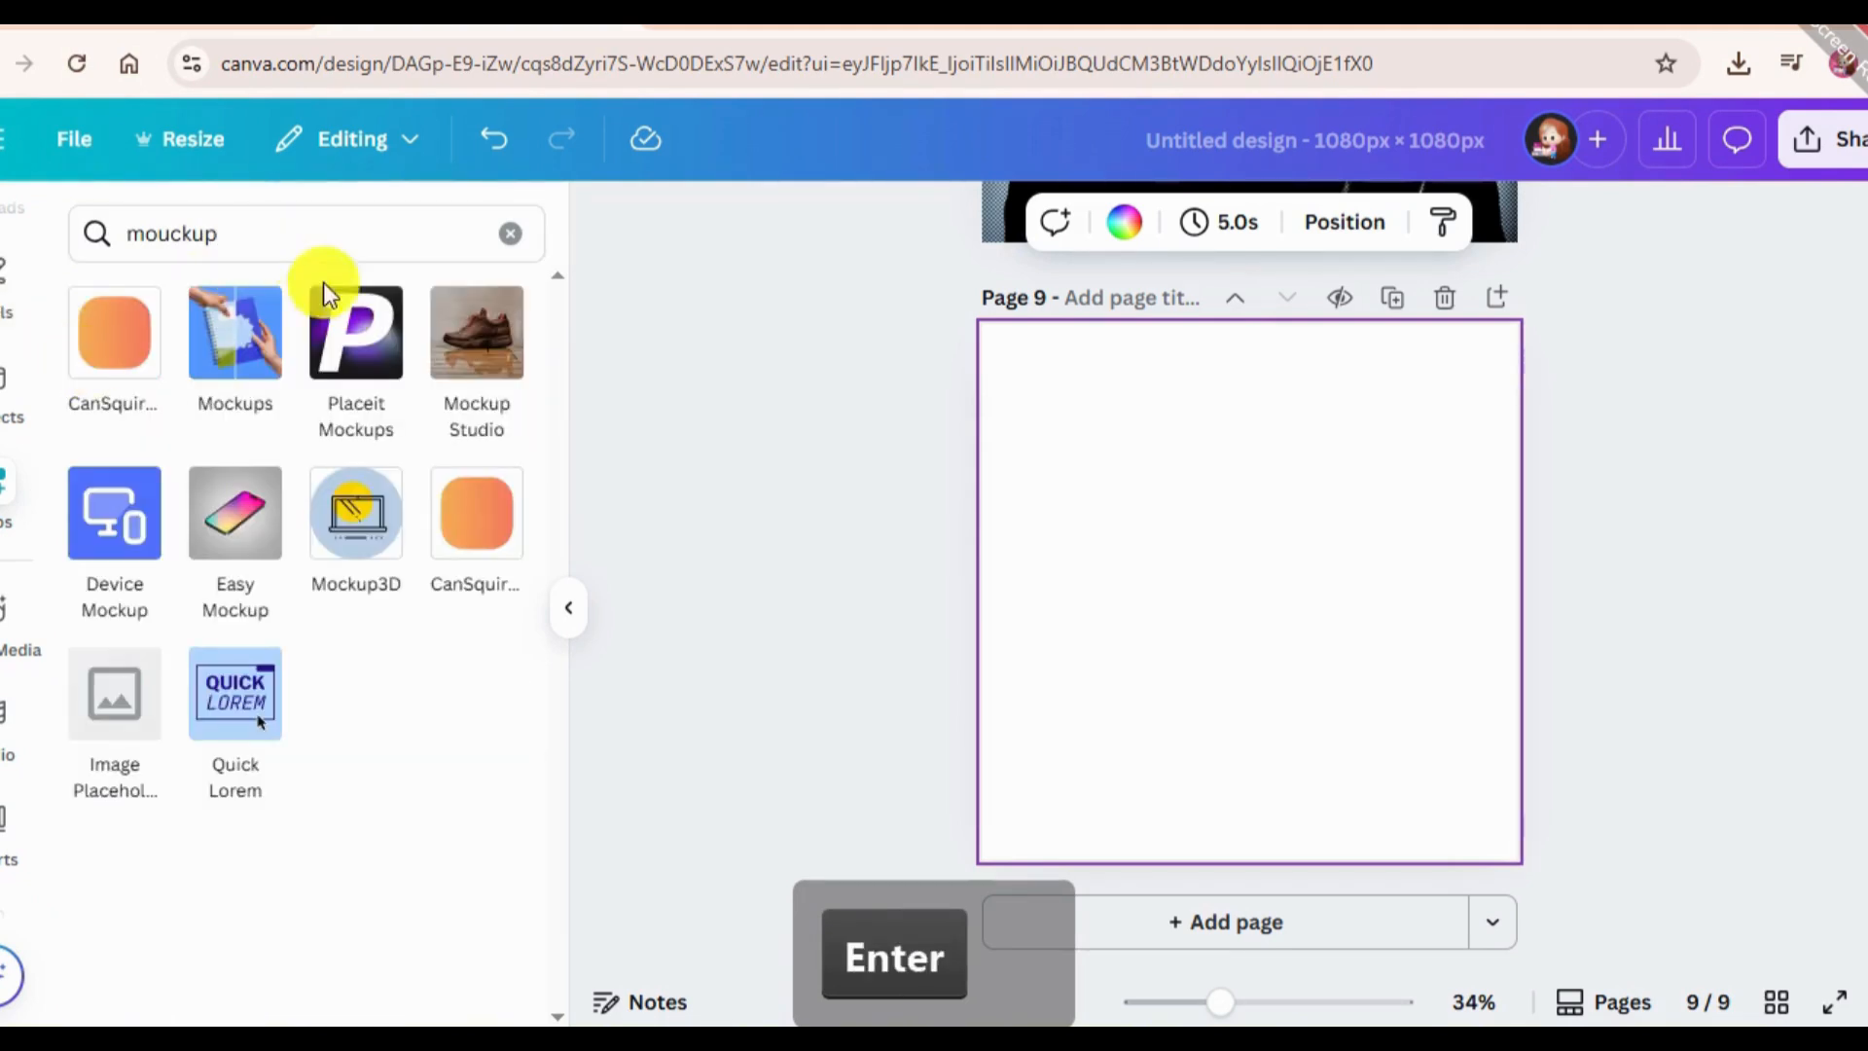
click(245, 341)
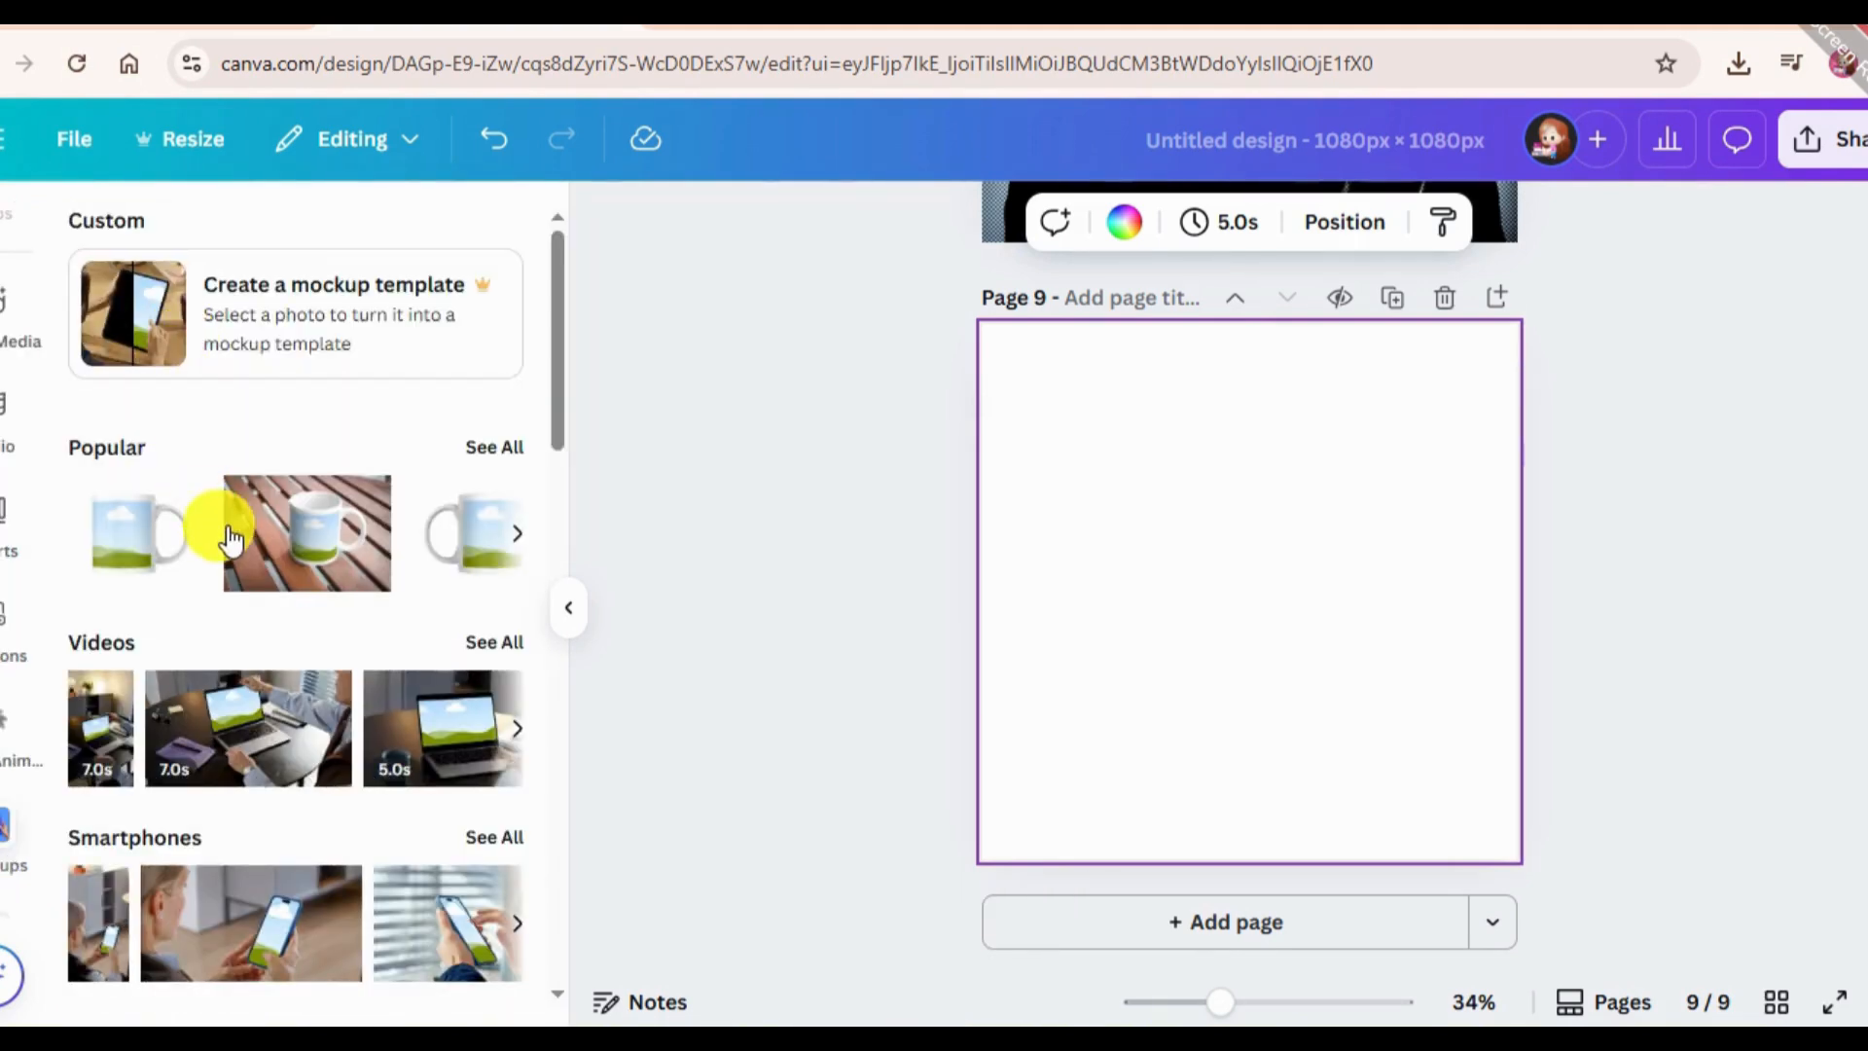
Browse the mockup categories and place the popular mug on a wooden table on page 9, enlarged to cover the page.
scroll(185, 725, down, 8)
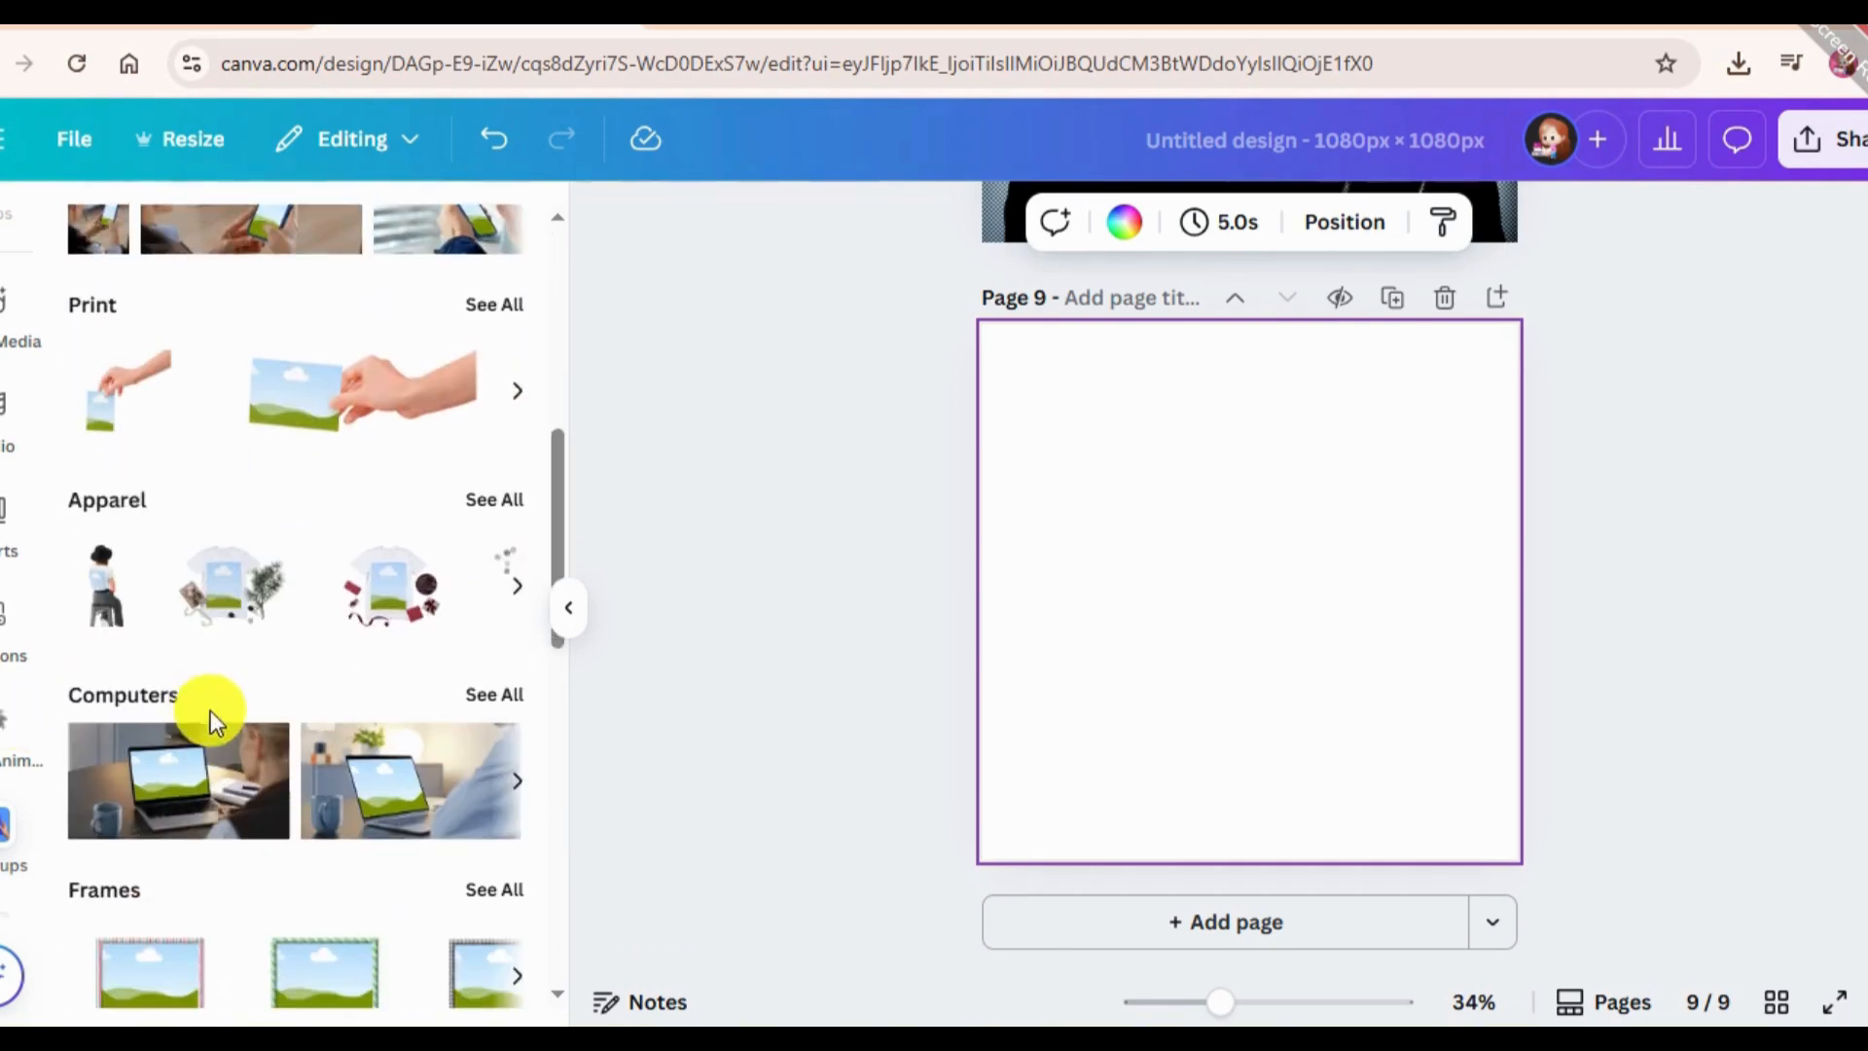
scroll(216, 632, down, 3)
scroll(226, 619, down, 5)
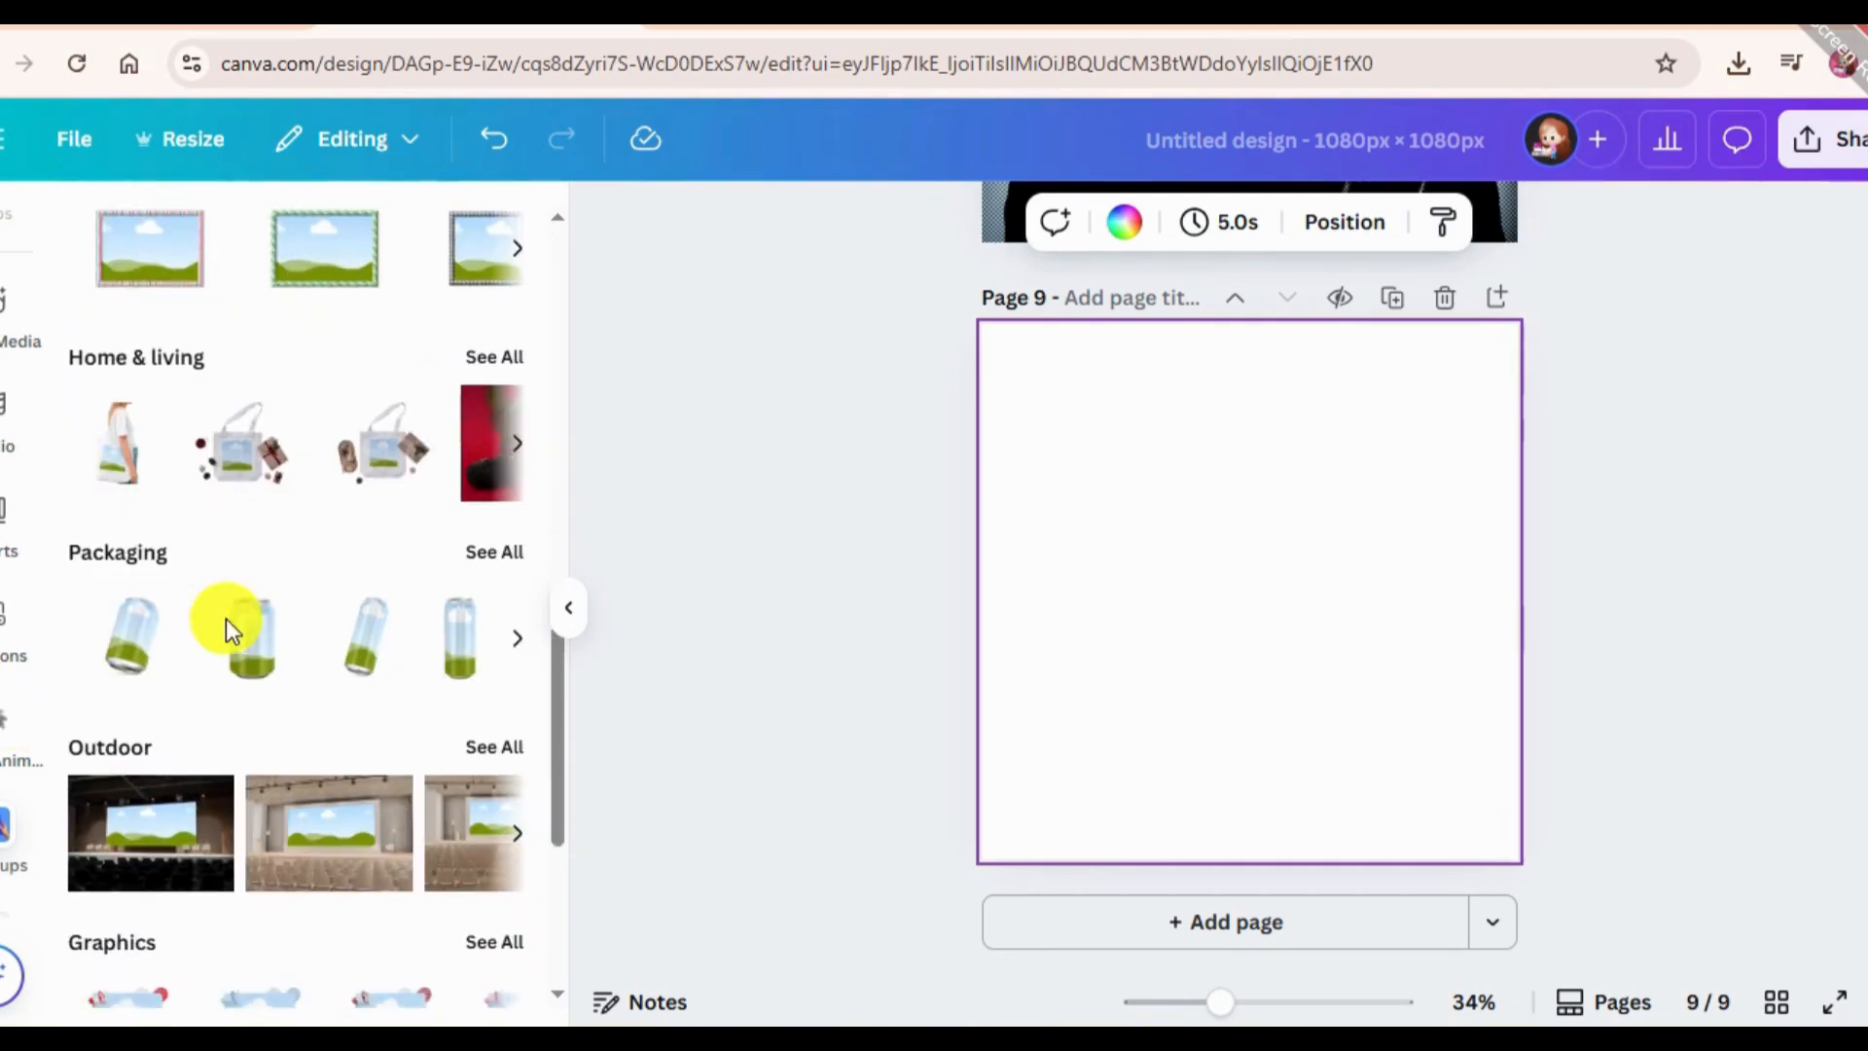
scroll(226, 619, down, 4)
scroll(313, 738, up, 10)
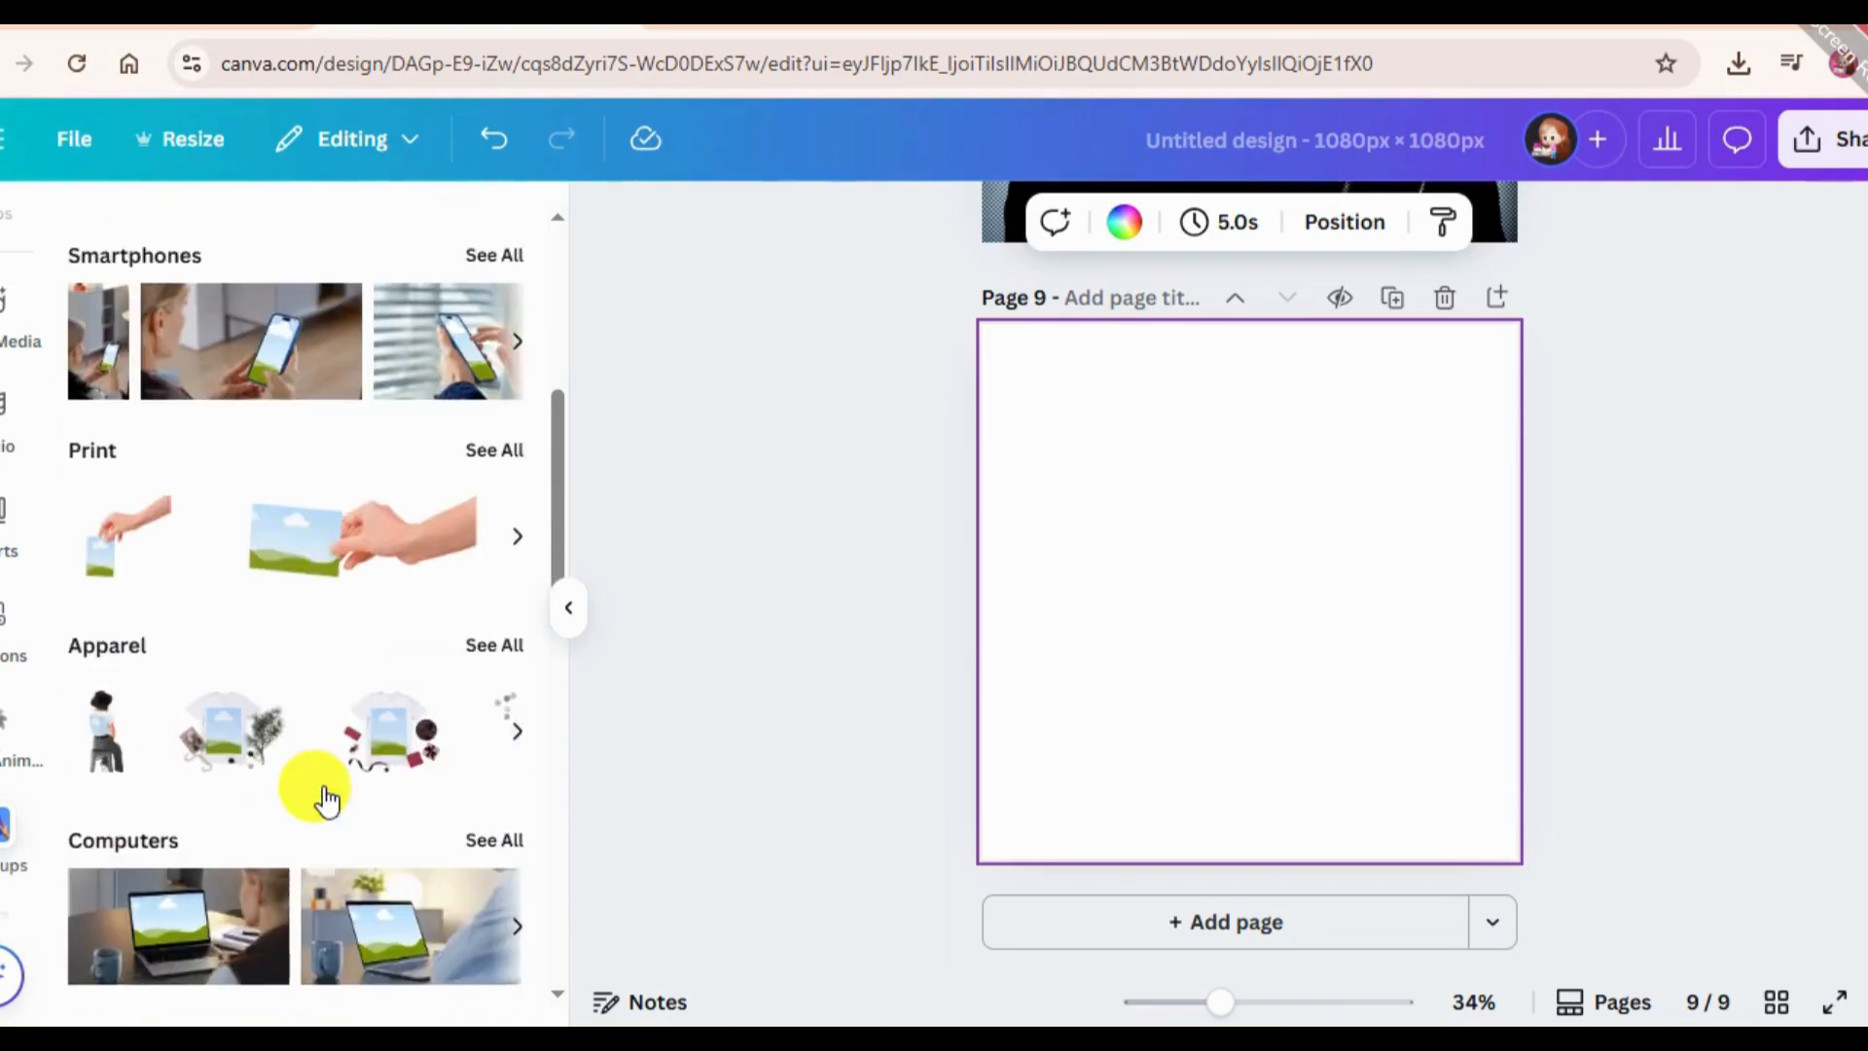
scroll(327, 800, up, 5)
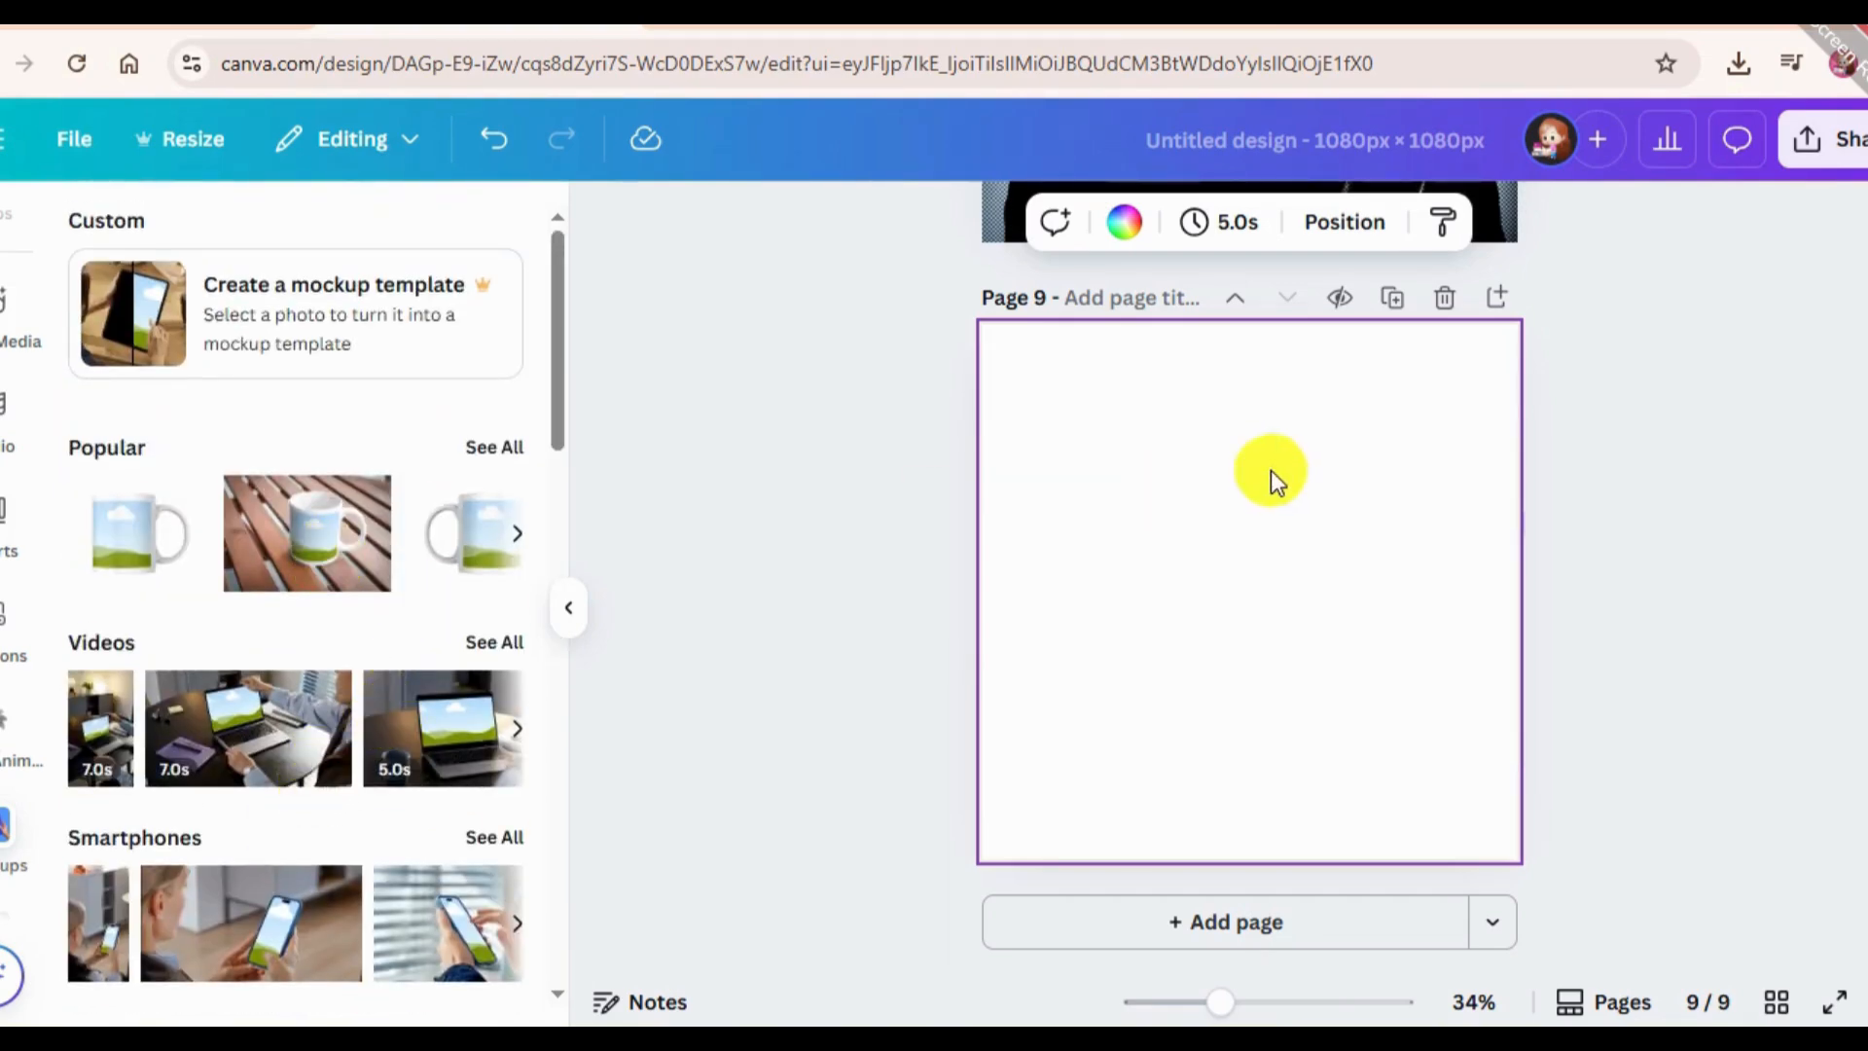
drag(1148, 664, 605, 951)
drag(1046, 705, 1274, 537)
drag(879, 809, 809, 858)
drag(1134, 618, 1158, 617)
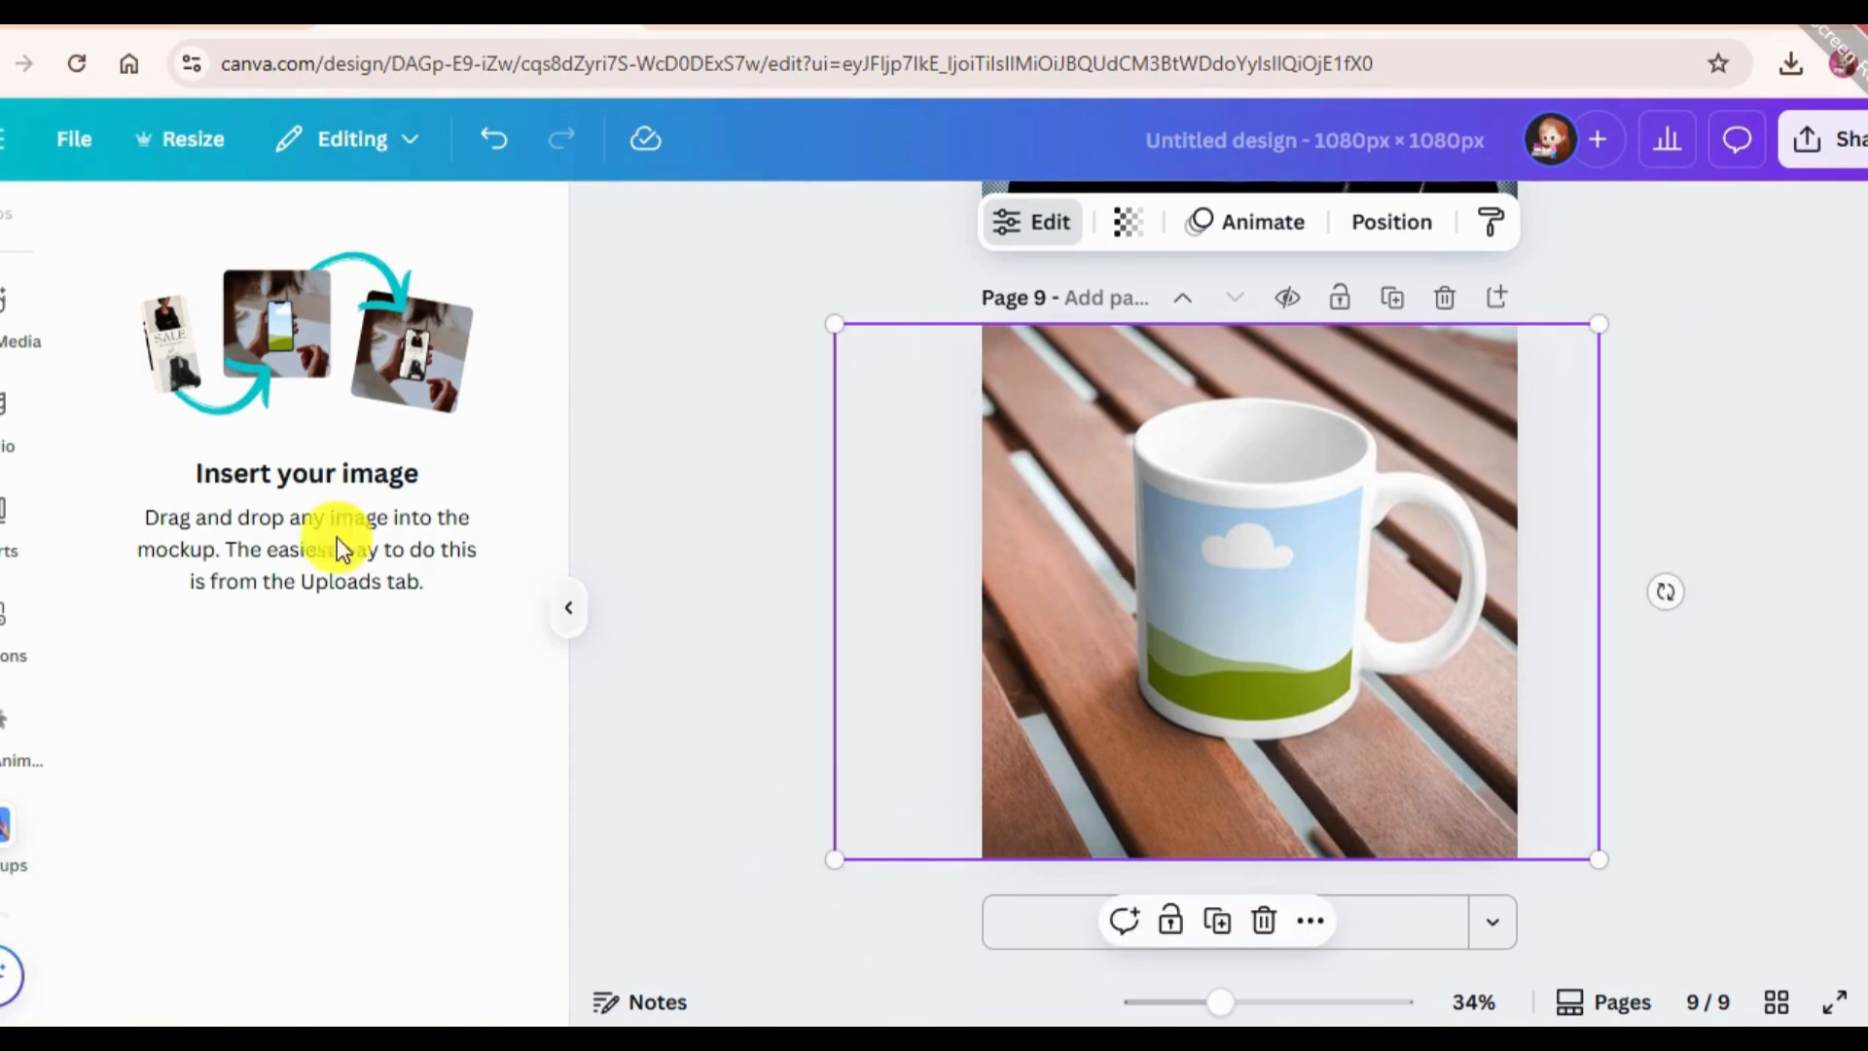
Search the element photos for "logo".
scroll(18, 399, up, 5)
click(5, 351)
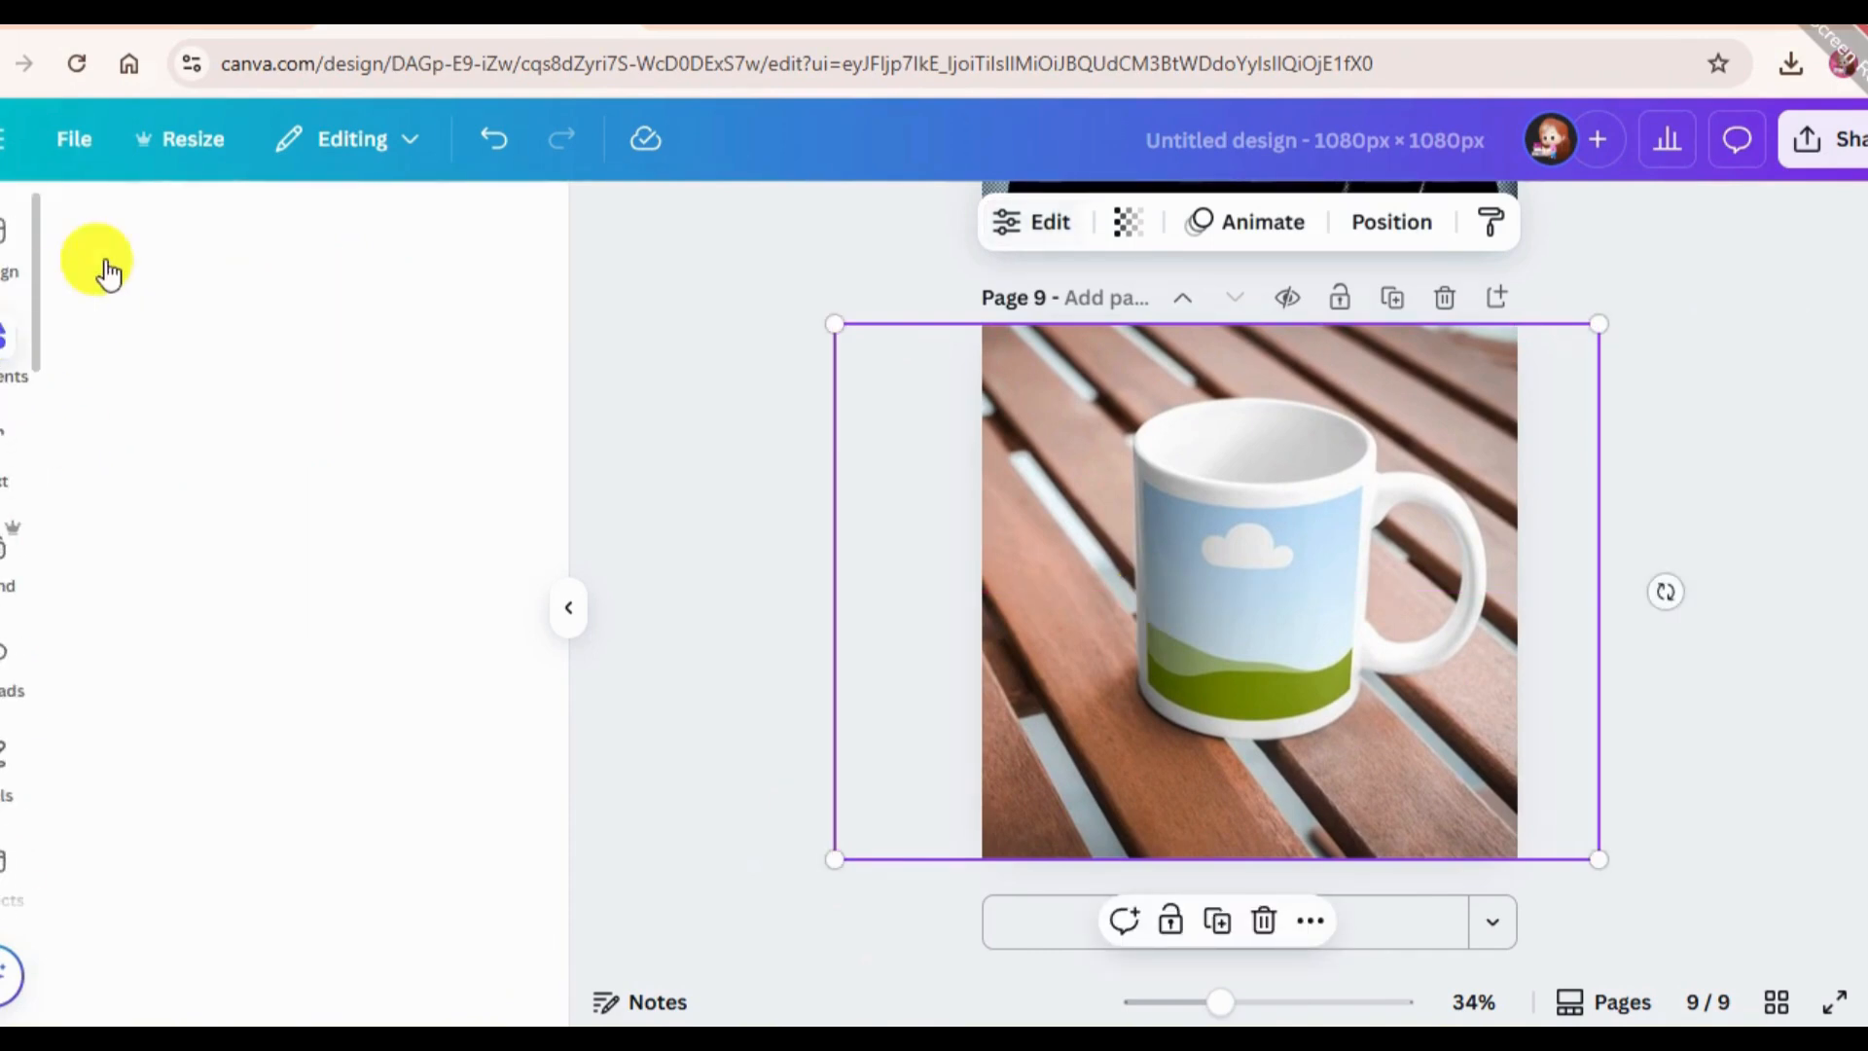
click(237, 220)
key(BackSpace)
text(logo)
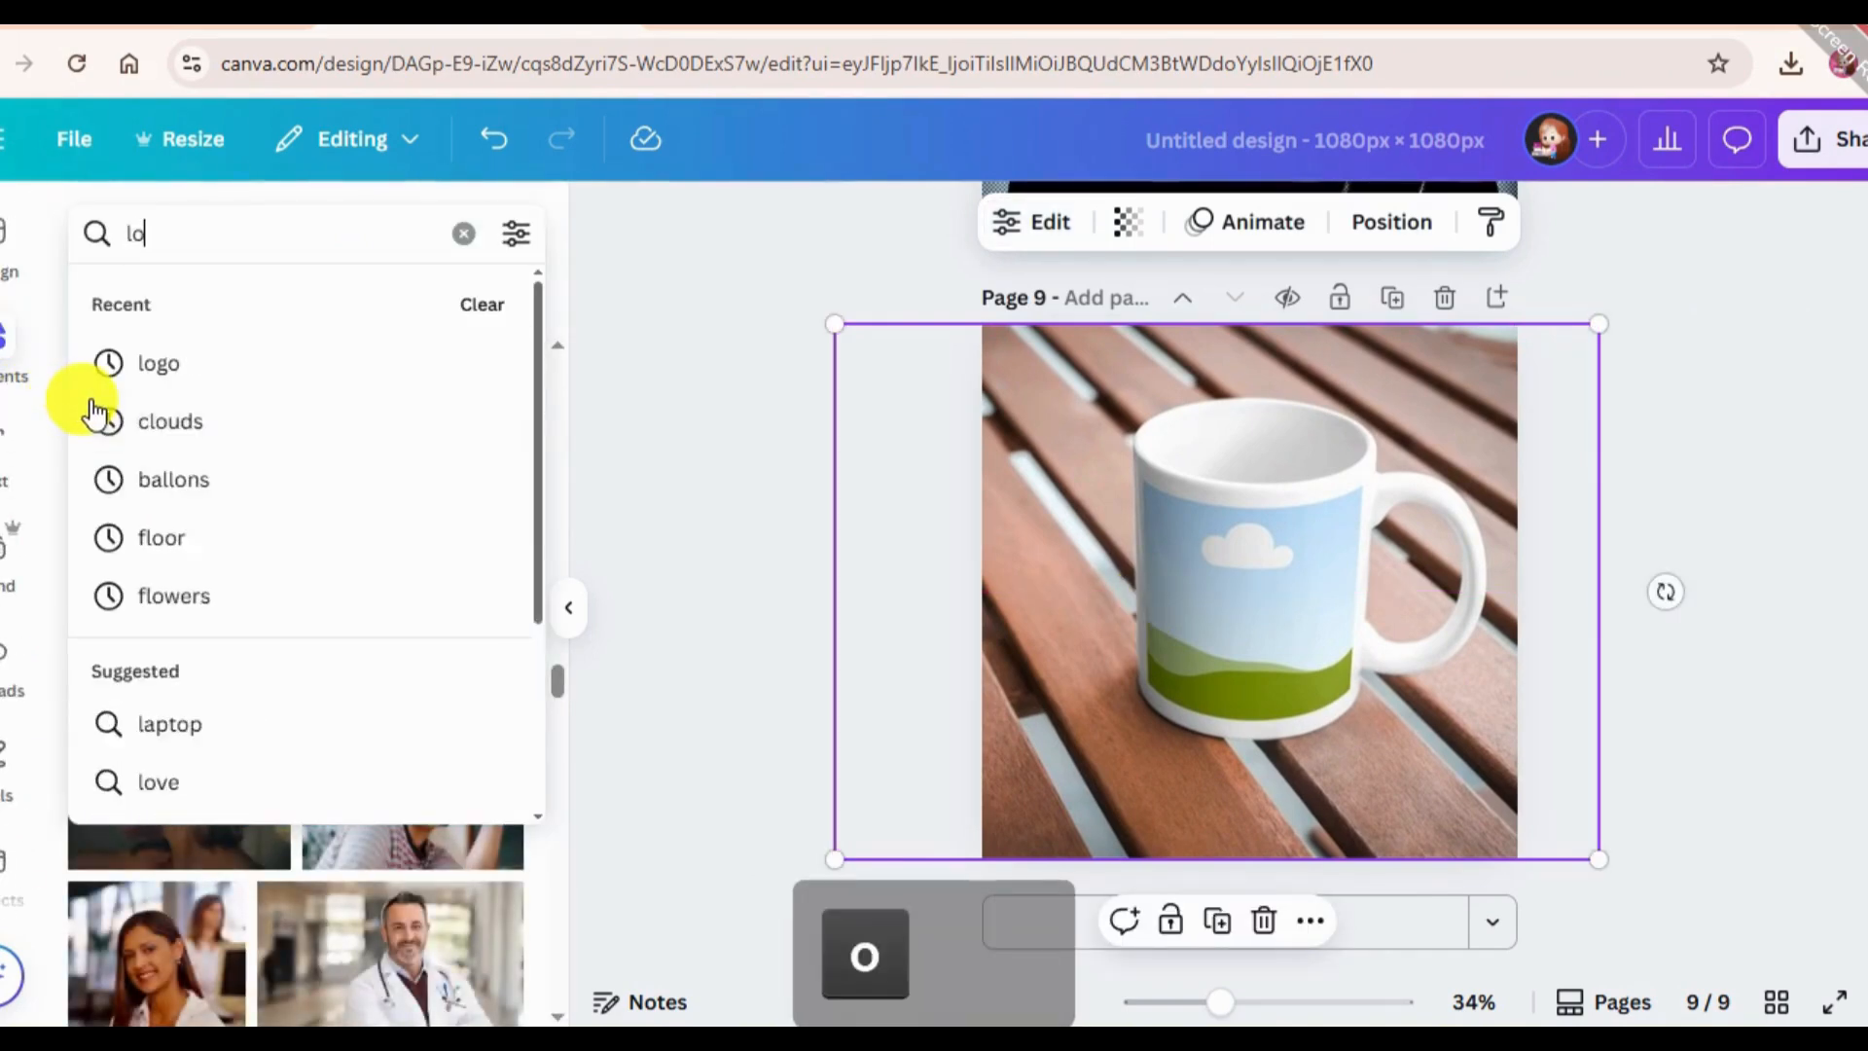
key(Return)
Add the King Company lion logo photo to page 9 and drop it into the mug mockup.
scroll(375, 852, down, 10)
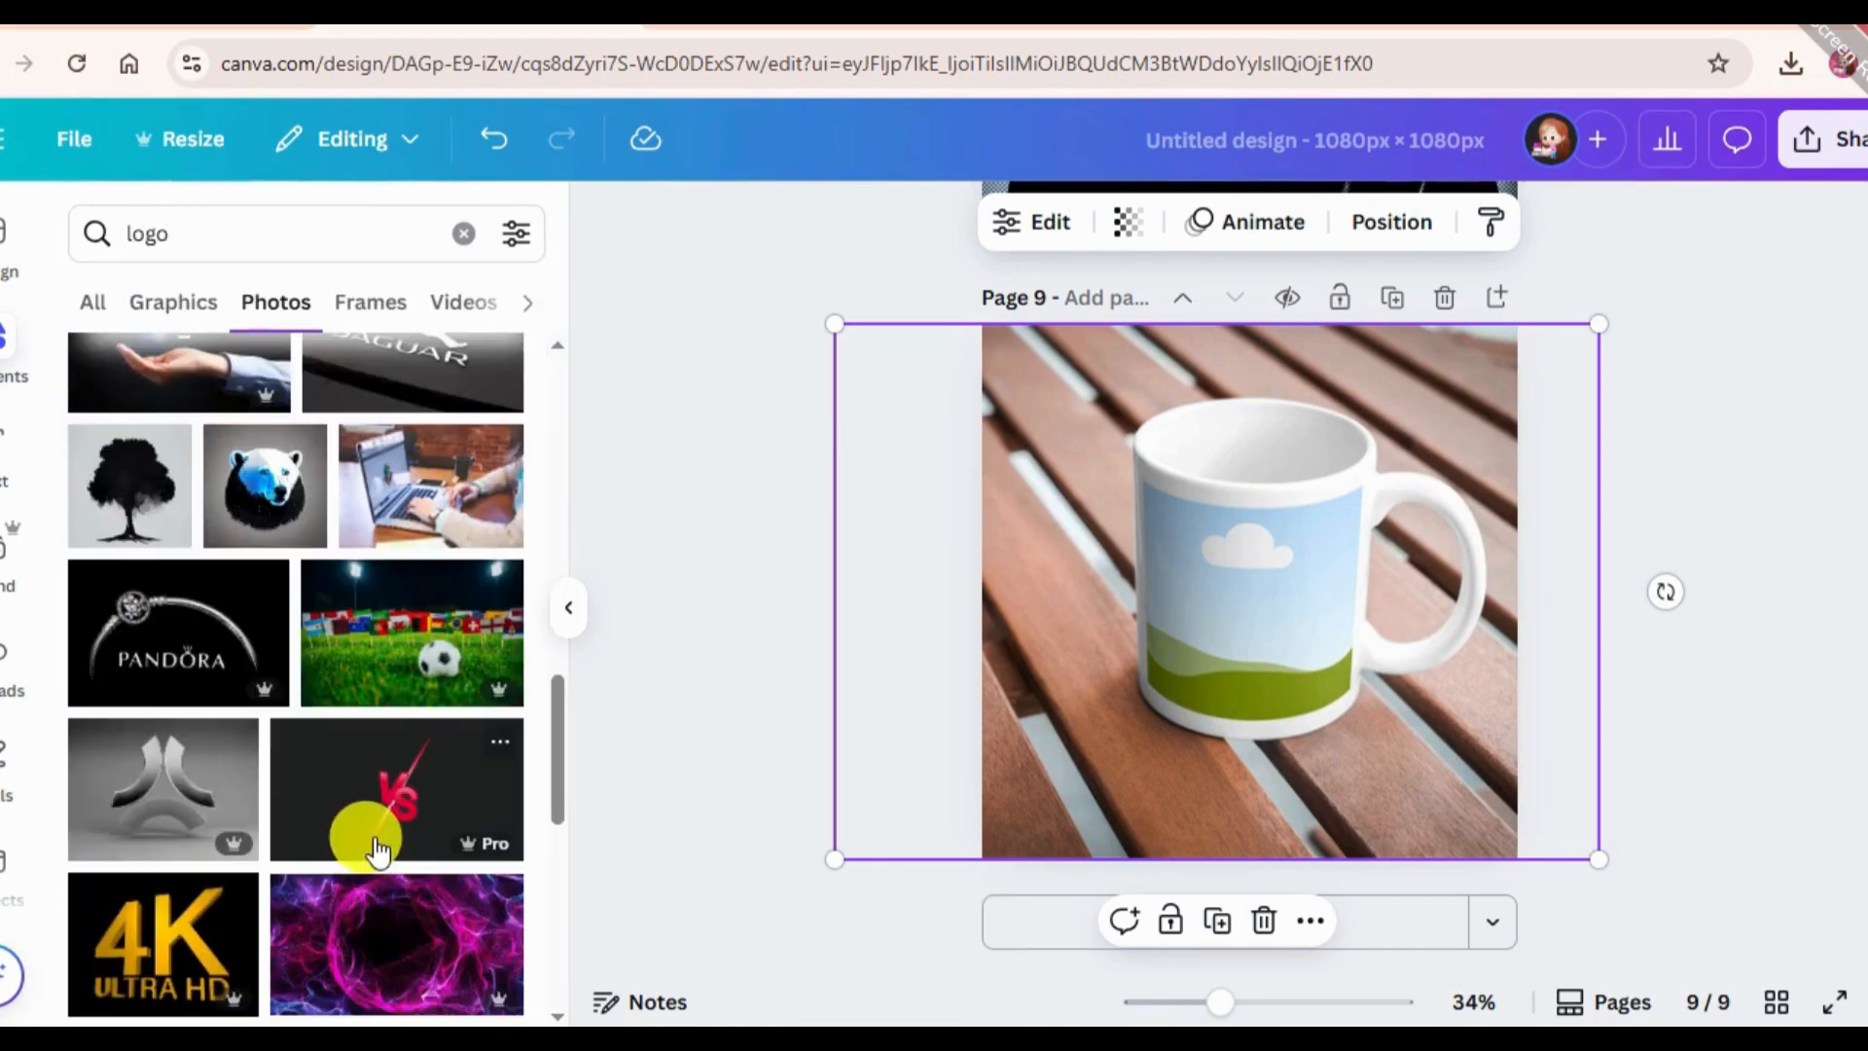
scroll(376, 848, down, 9)
scroll(354, 837, down, 3)
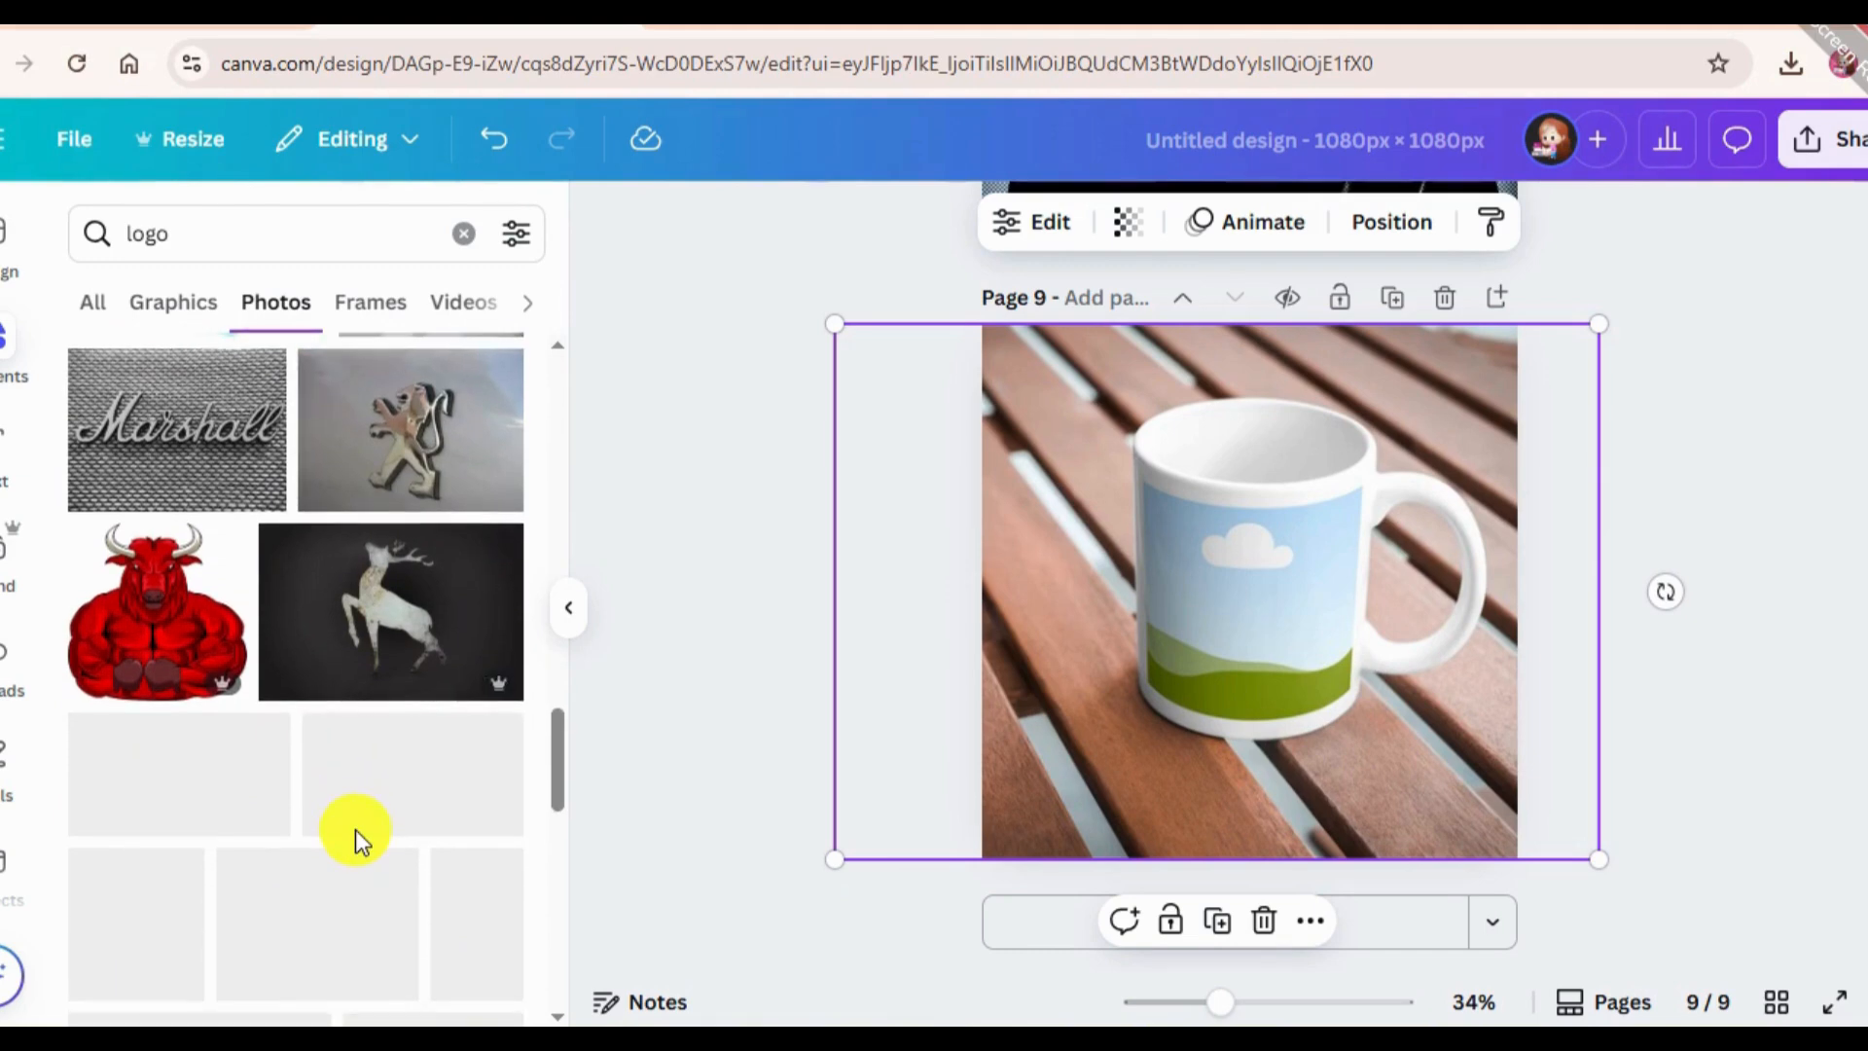
scroll(334, 646, down, 3)
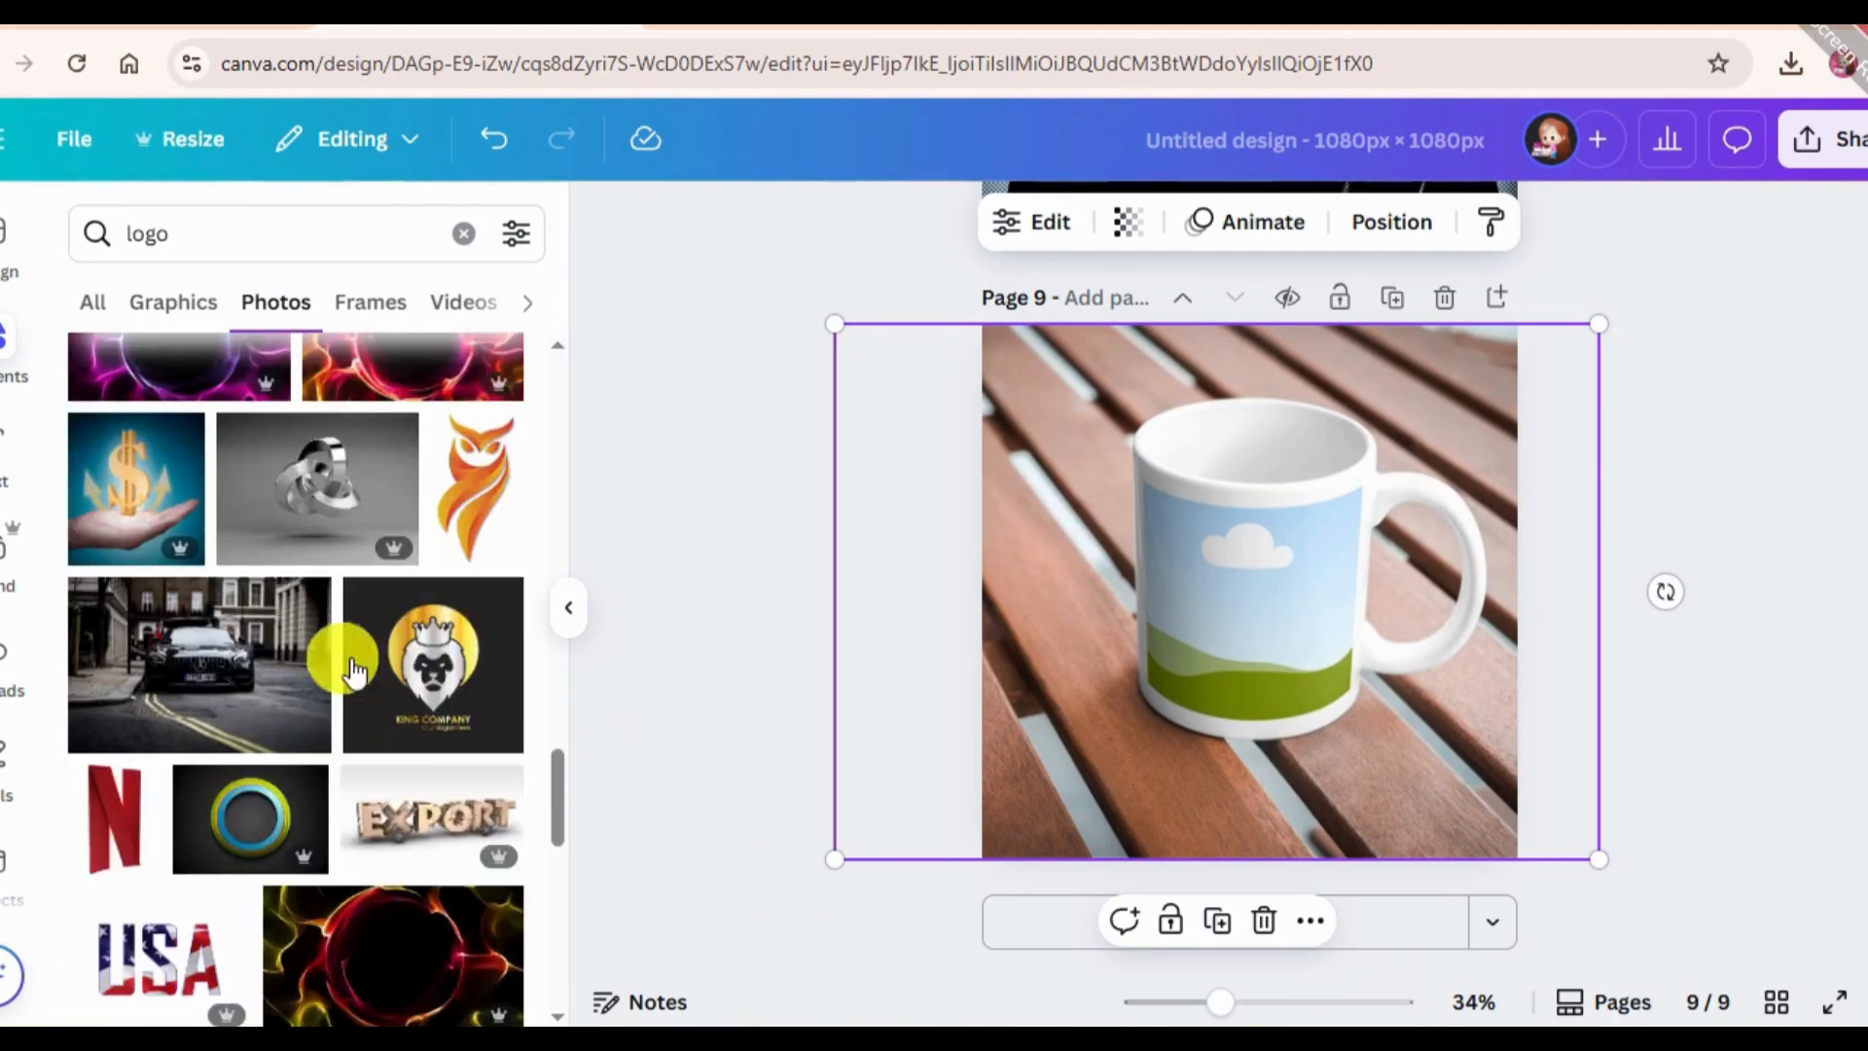
click(414, 659)
click(1117, 575)
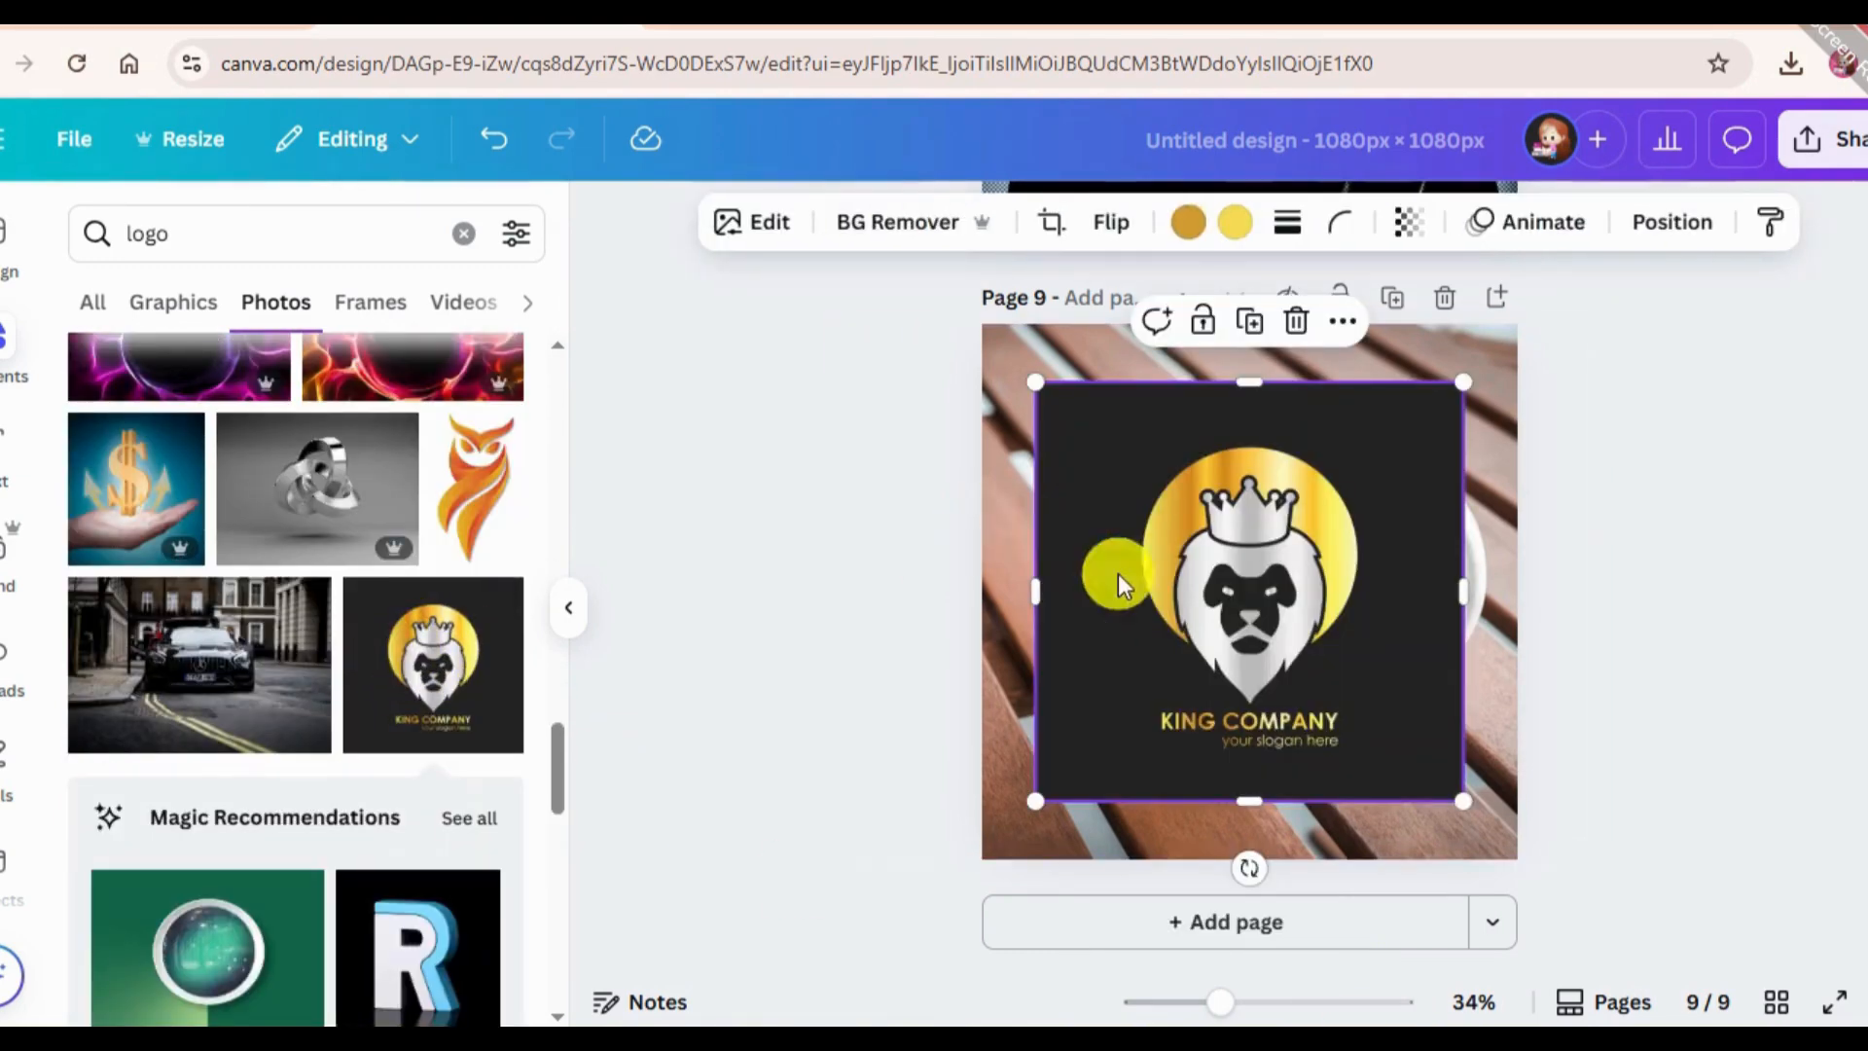
drag(1289, 650, 1302, 702)
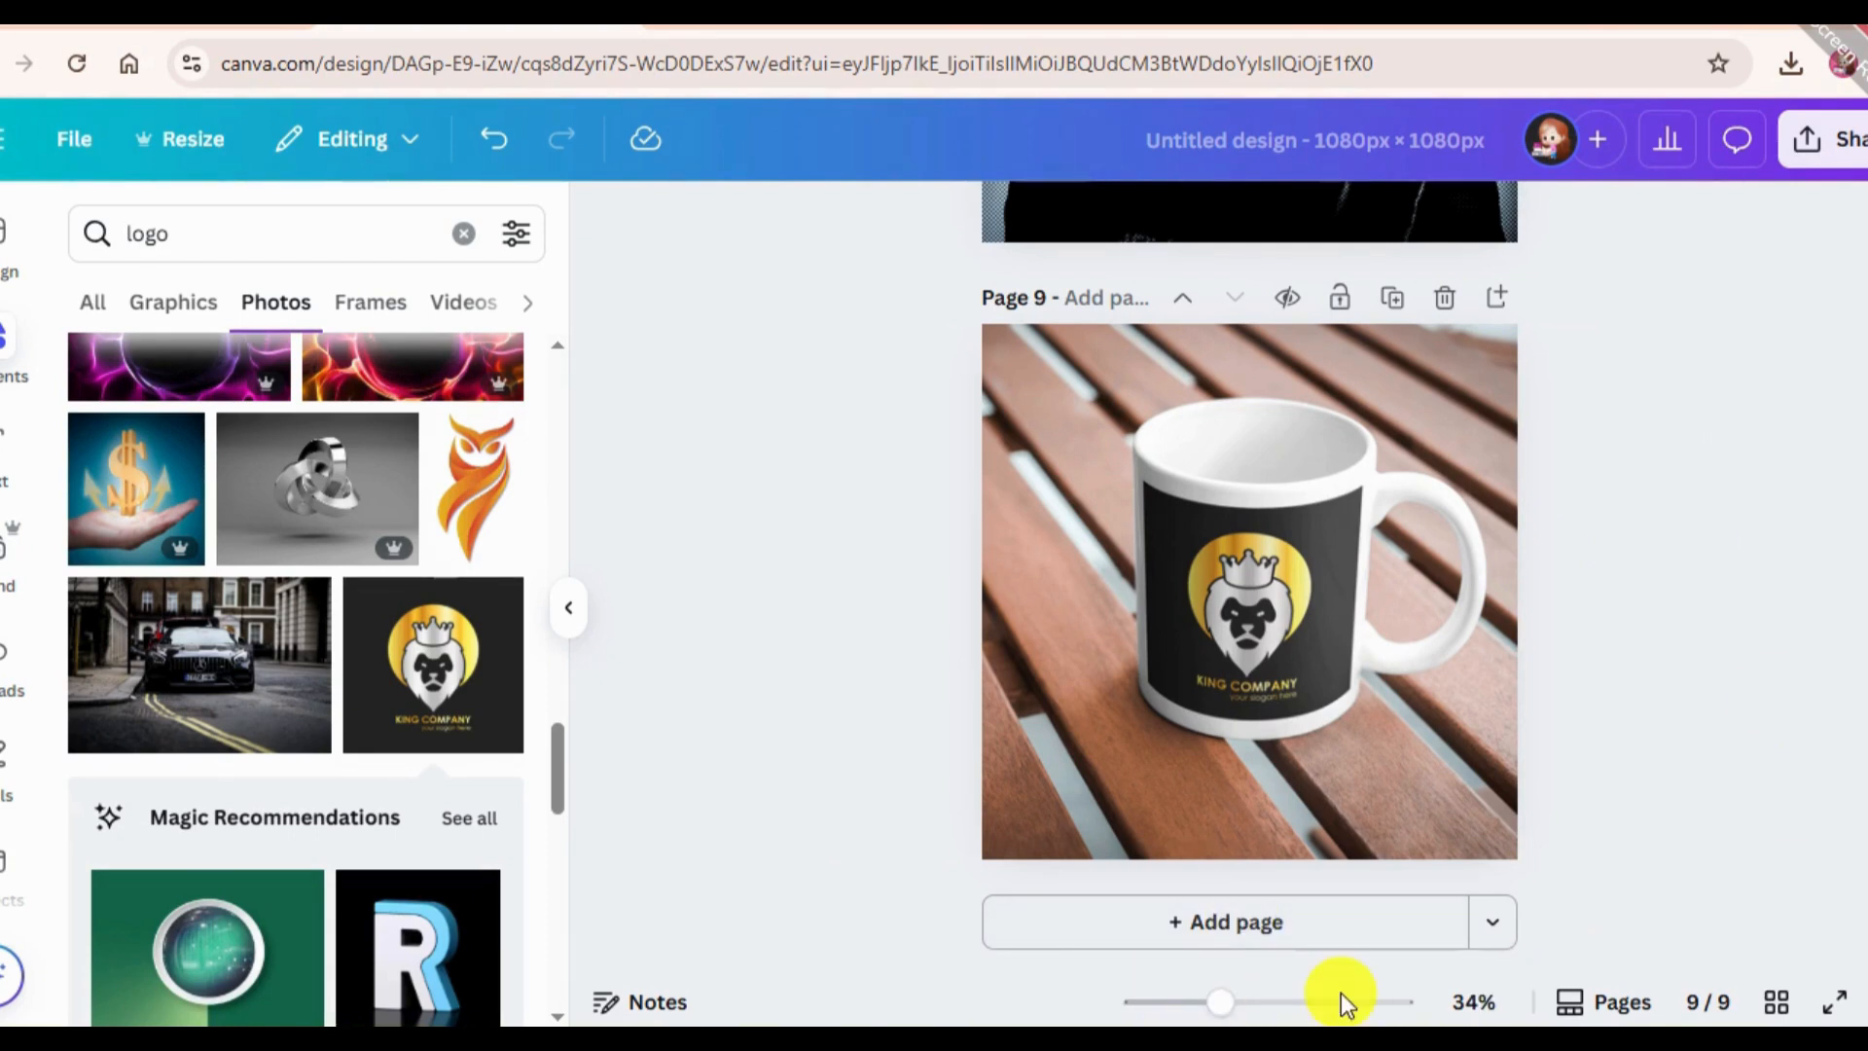
Add a tenth page, search the apps for "Trippy" and open the Trippy app.
click(1061, 950)
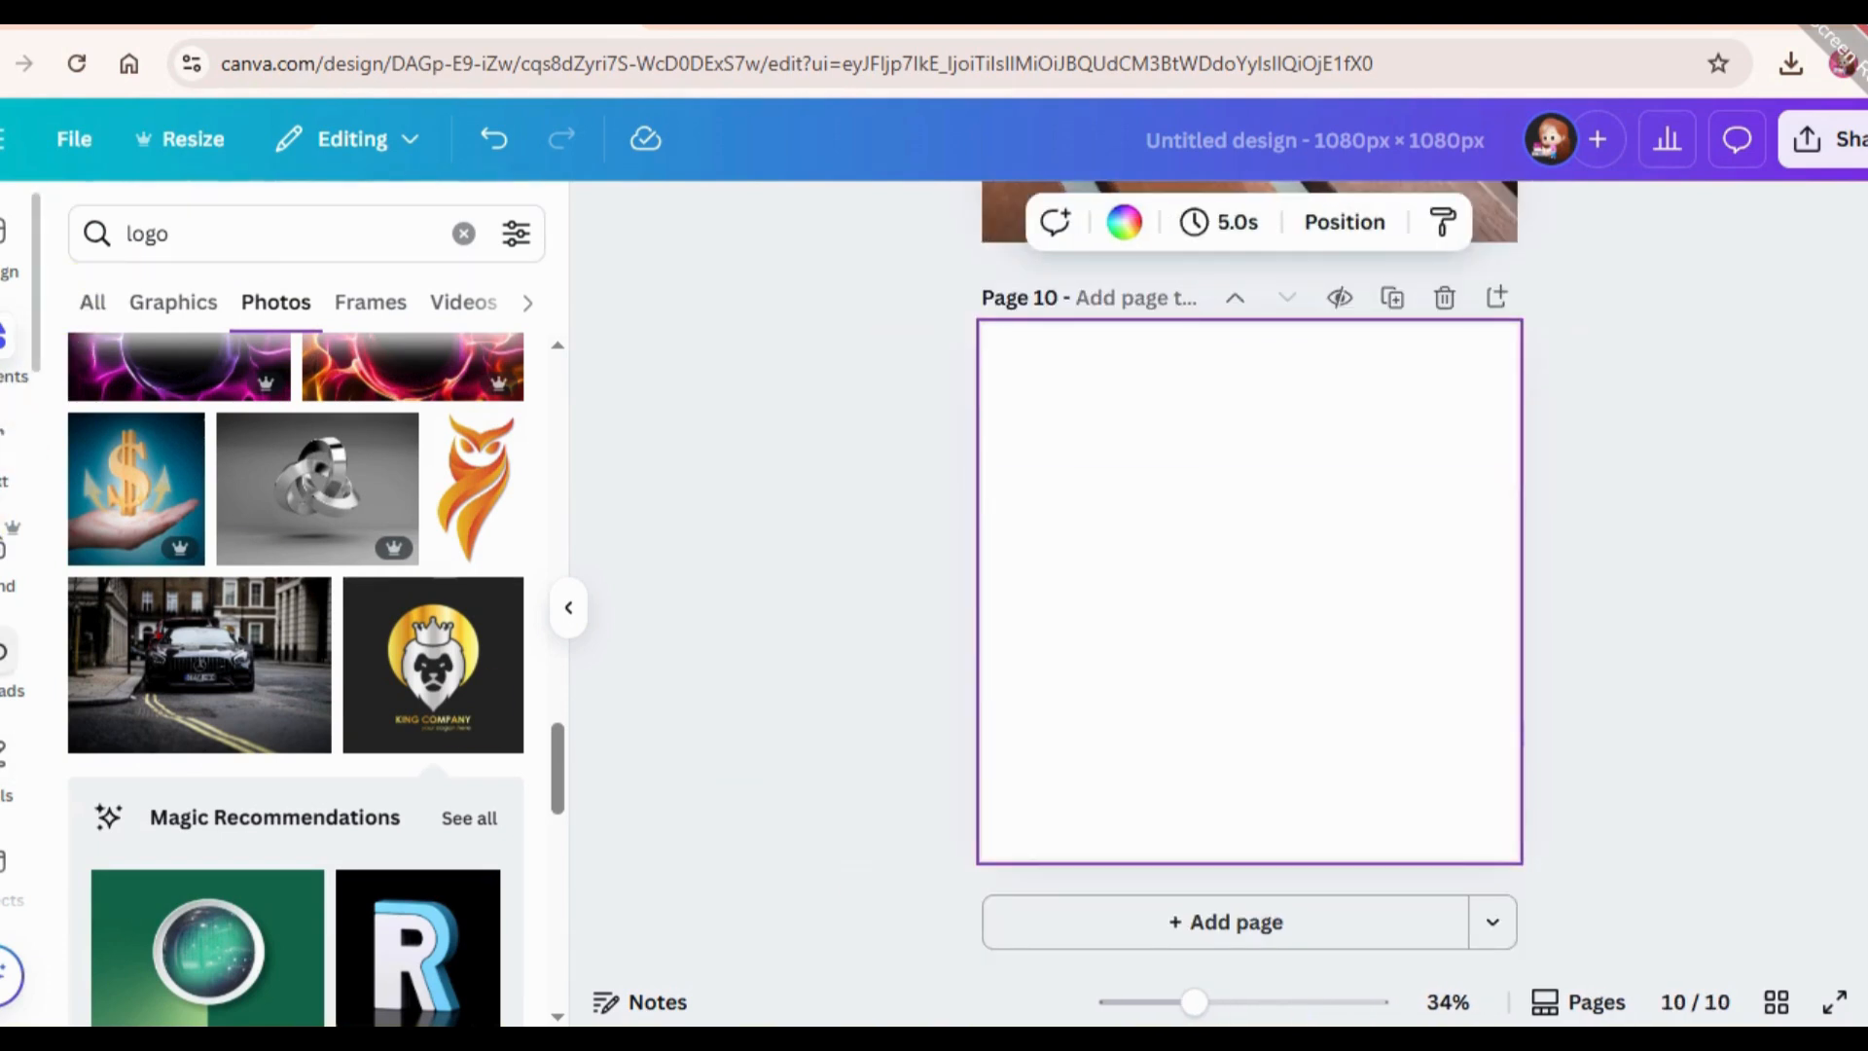
scroll(7, 798, down, 2)
click(5, 681)
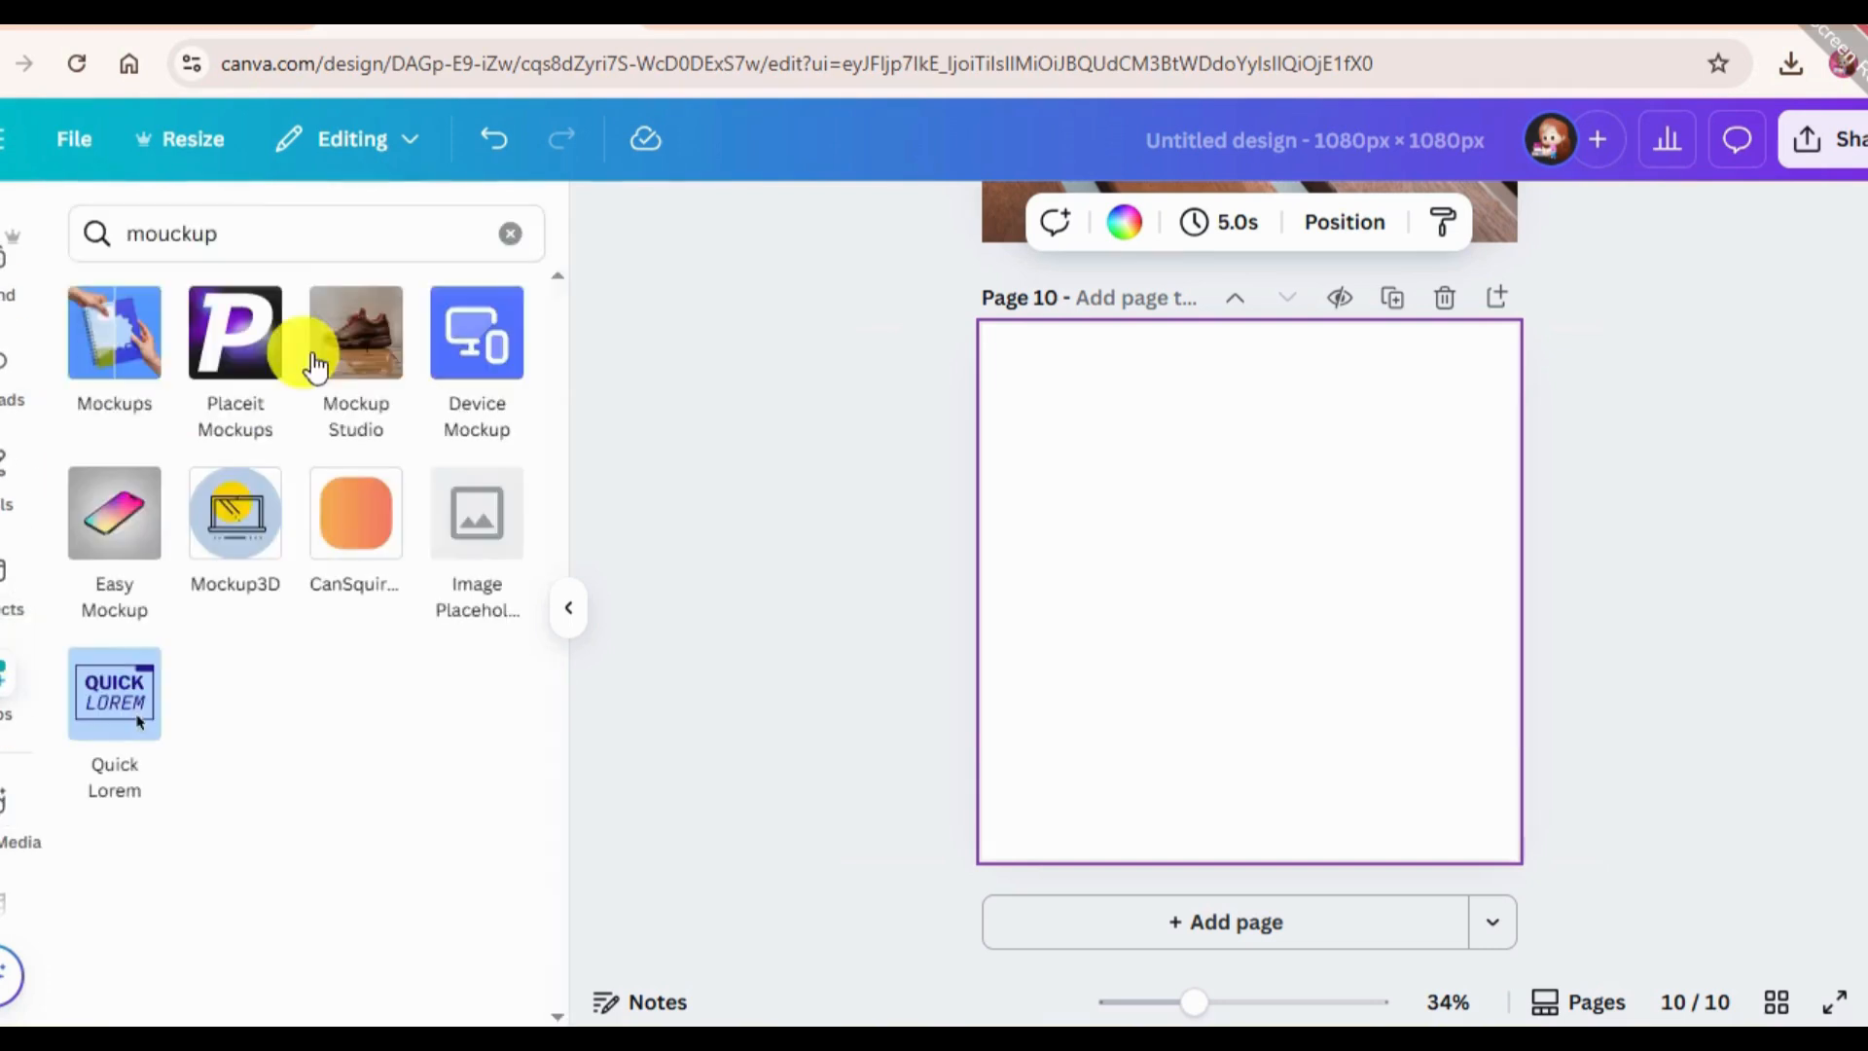
click(282, 233)
key(BackSpace)
text(trippy)
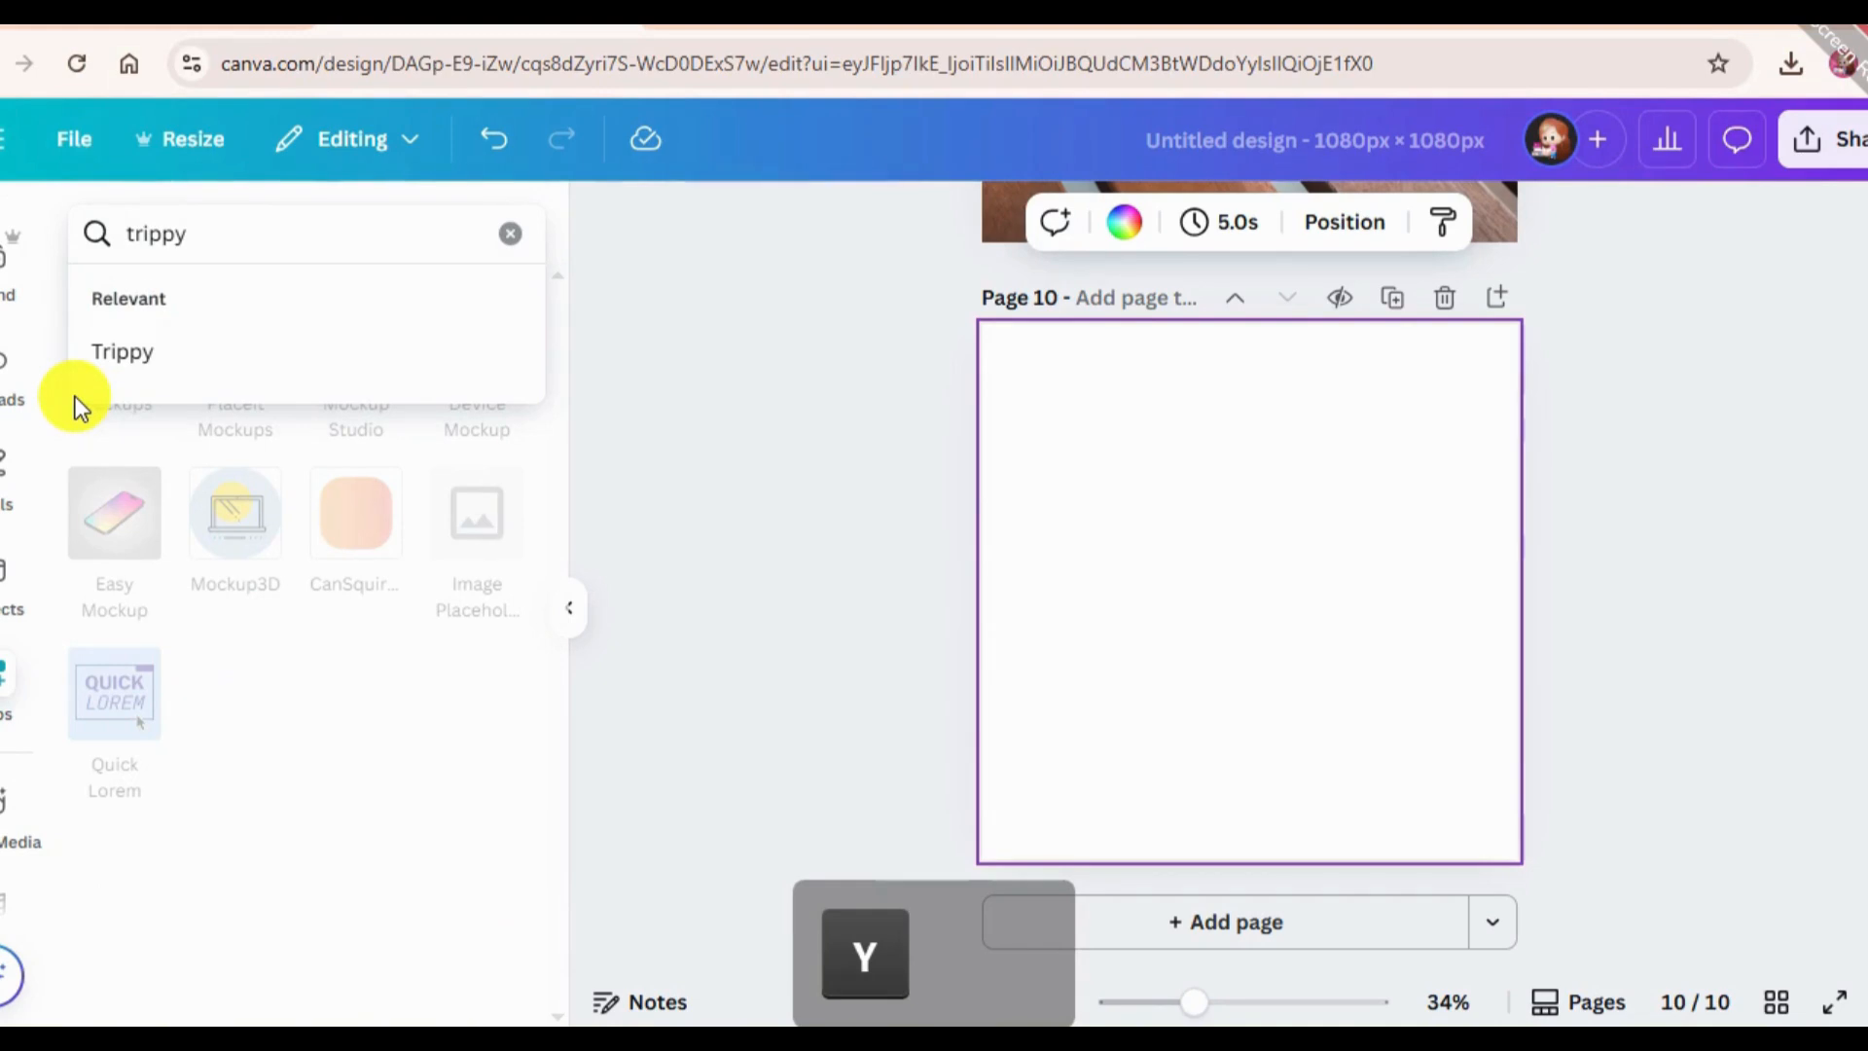
click(180, 352)
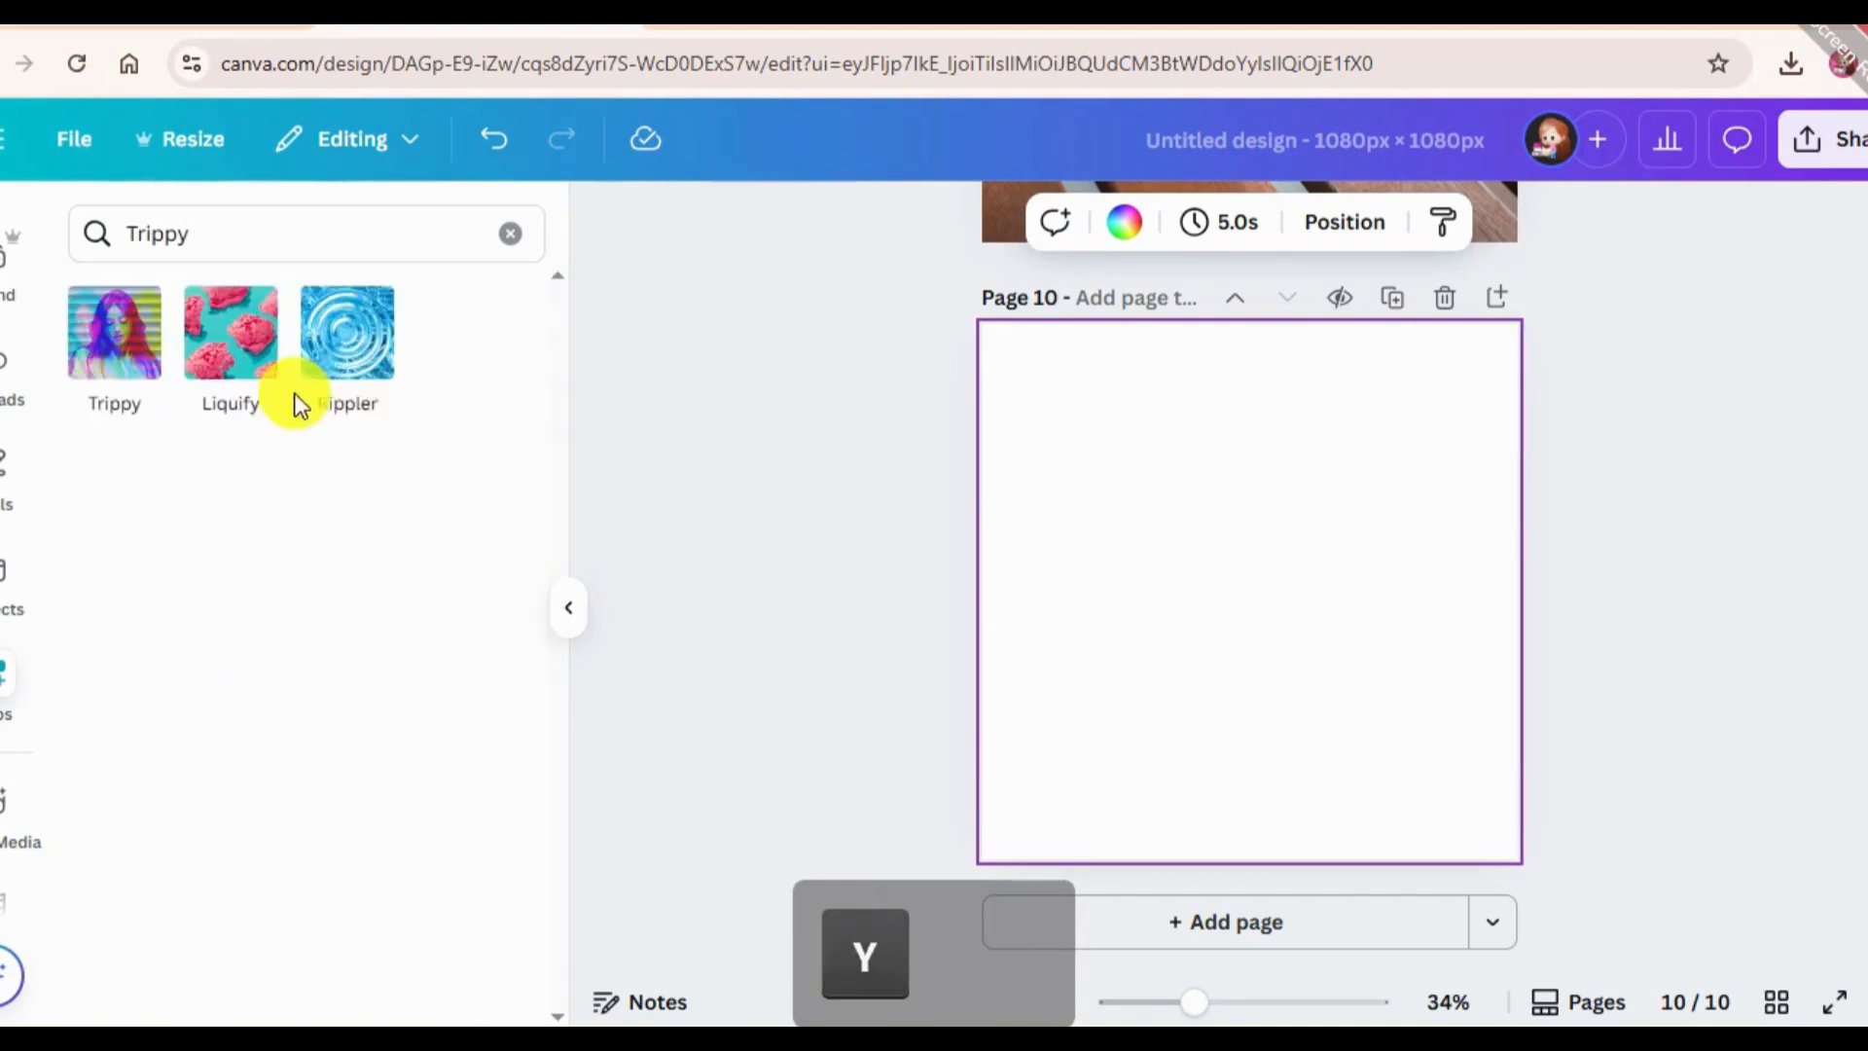
click(101, 341)
Select the portrait on page 8, undo the last page addition and copy the portrait.
scroll(1115, 545, up, 5)
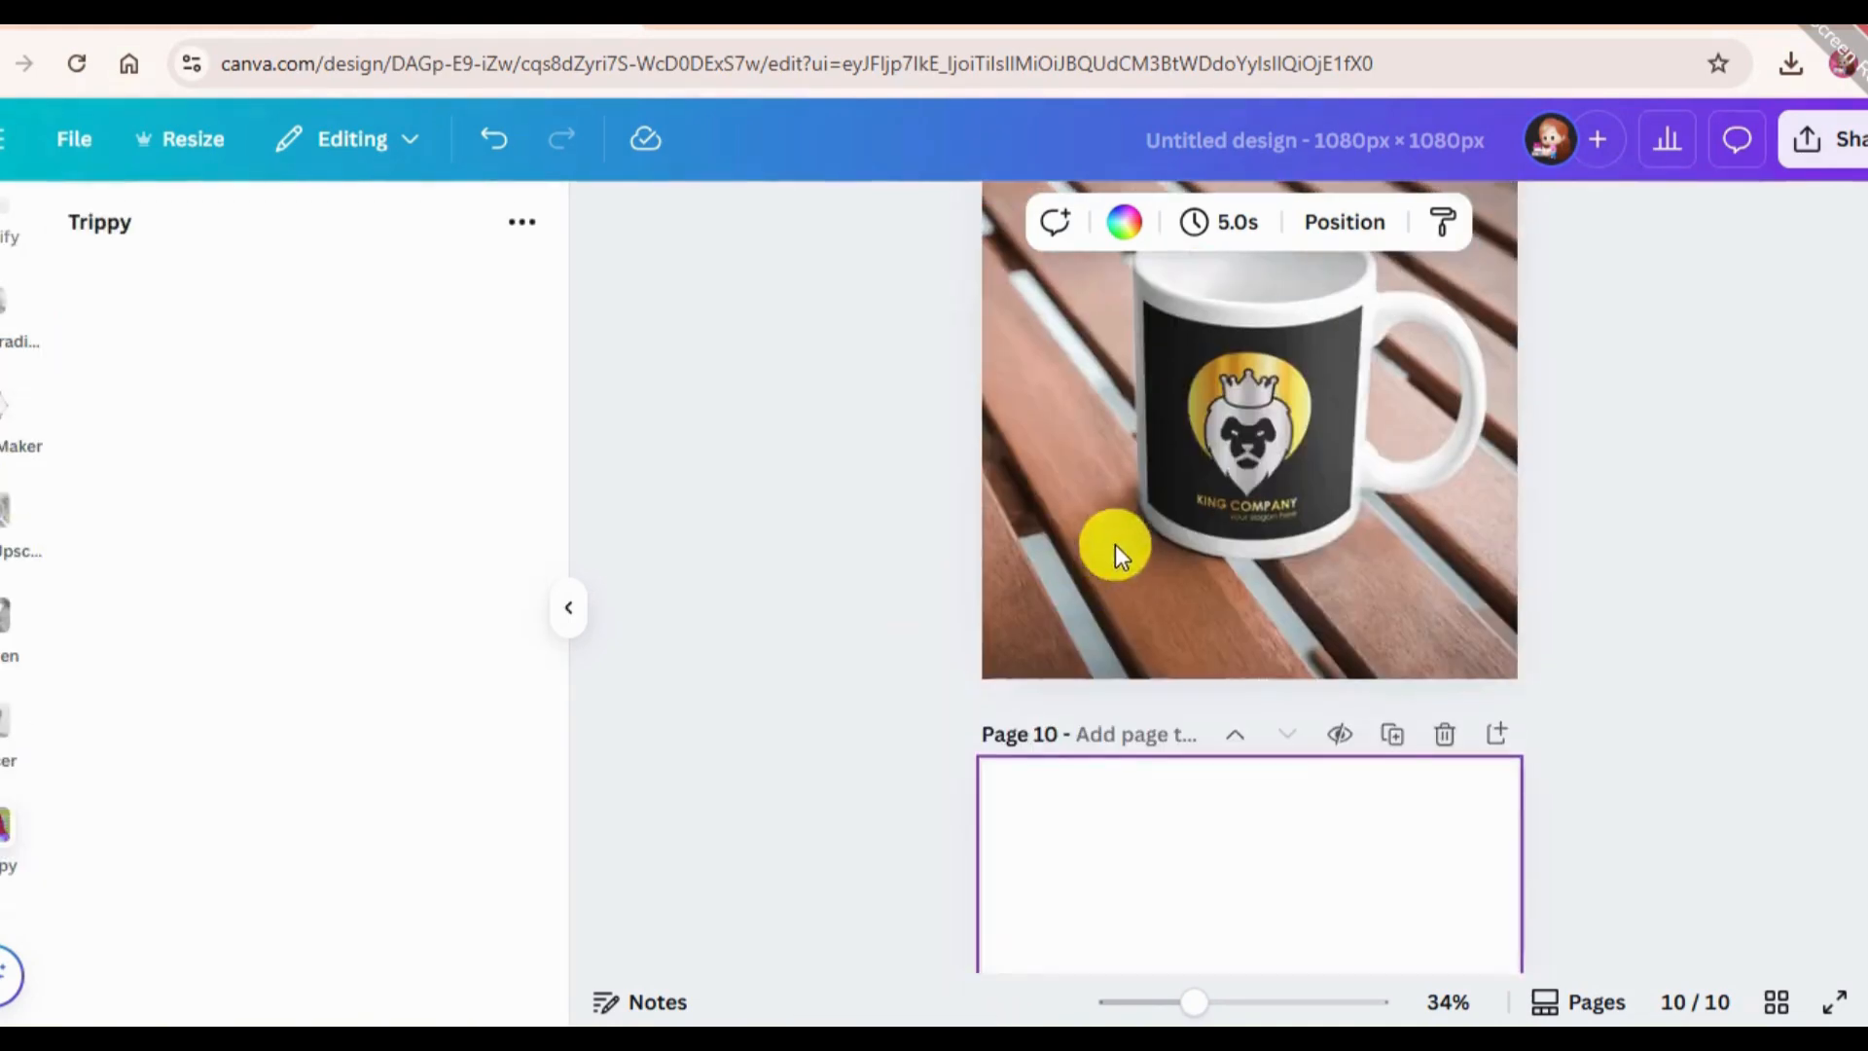
scroll(1261, 471, up, 10)
click(1266, 622)
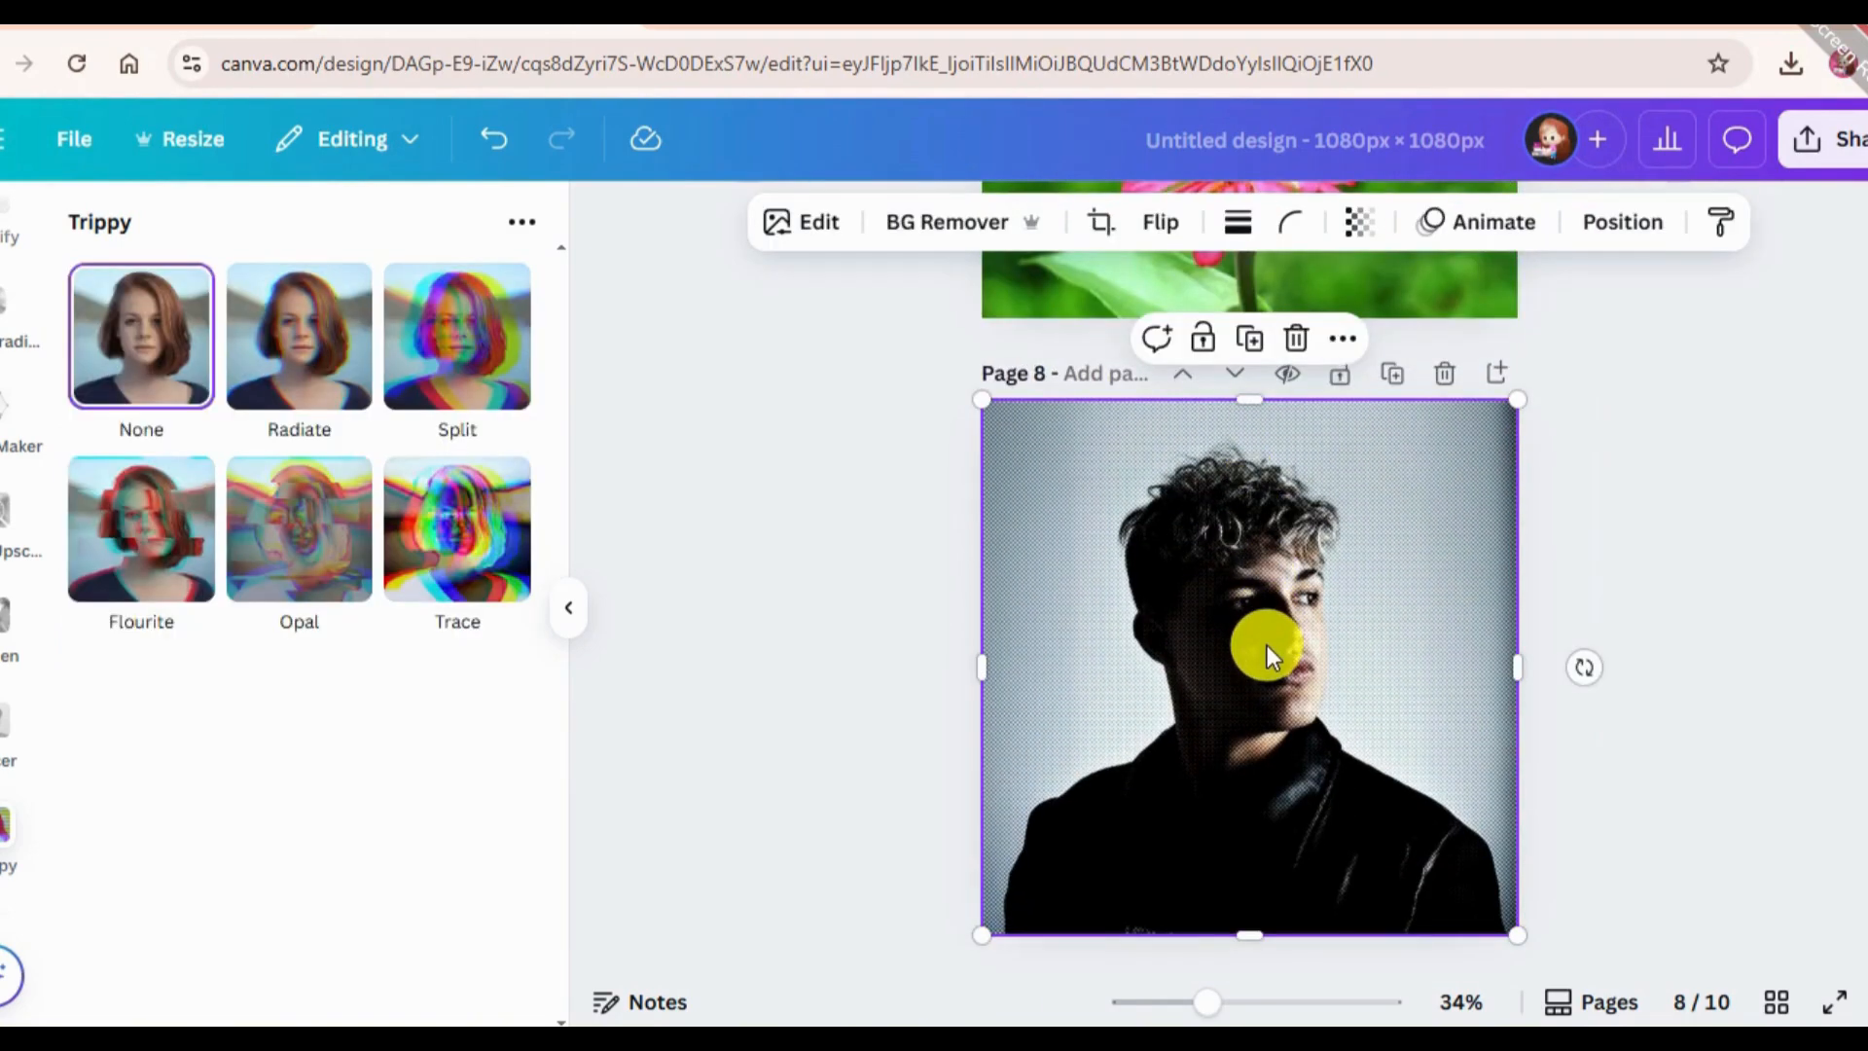
key(ctrl+z)
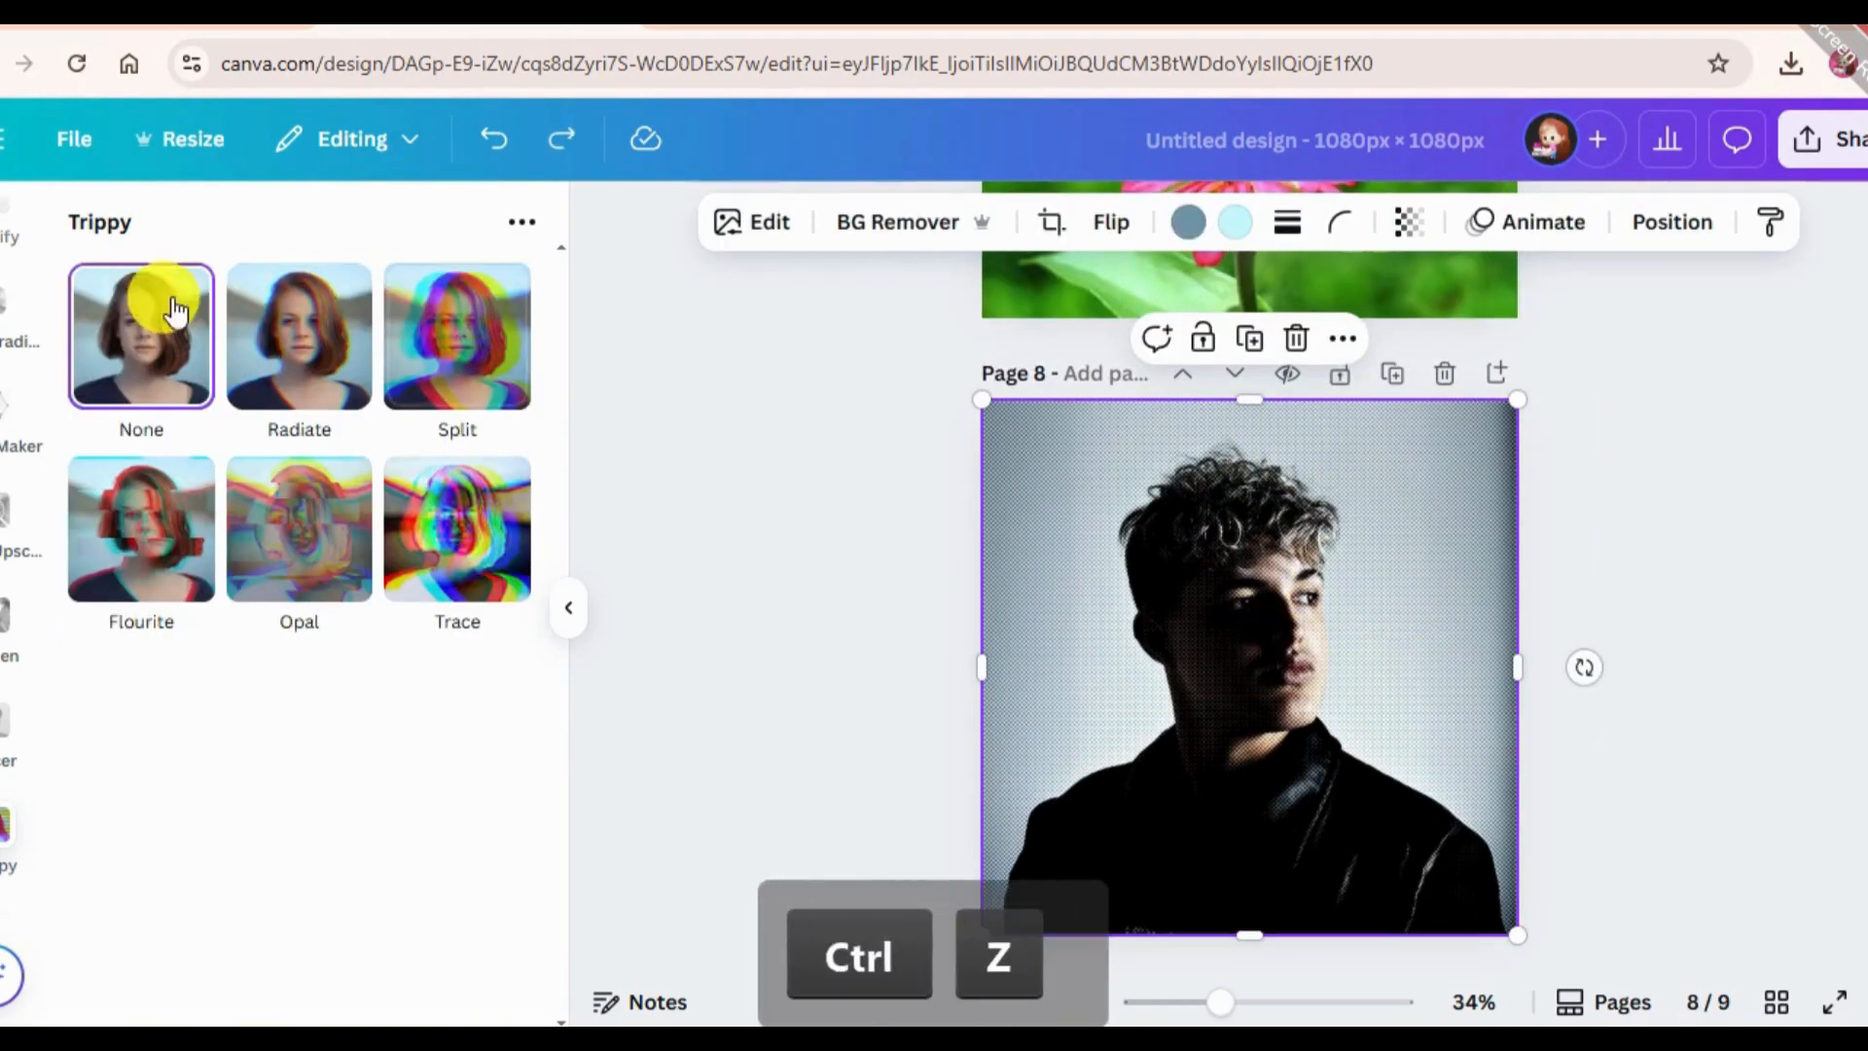
key(ctrl+c)
scroll(10, 486, up, 5)
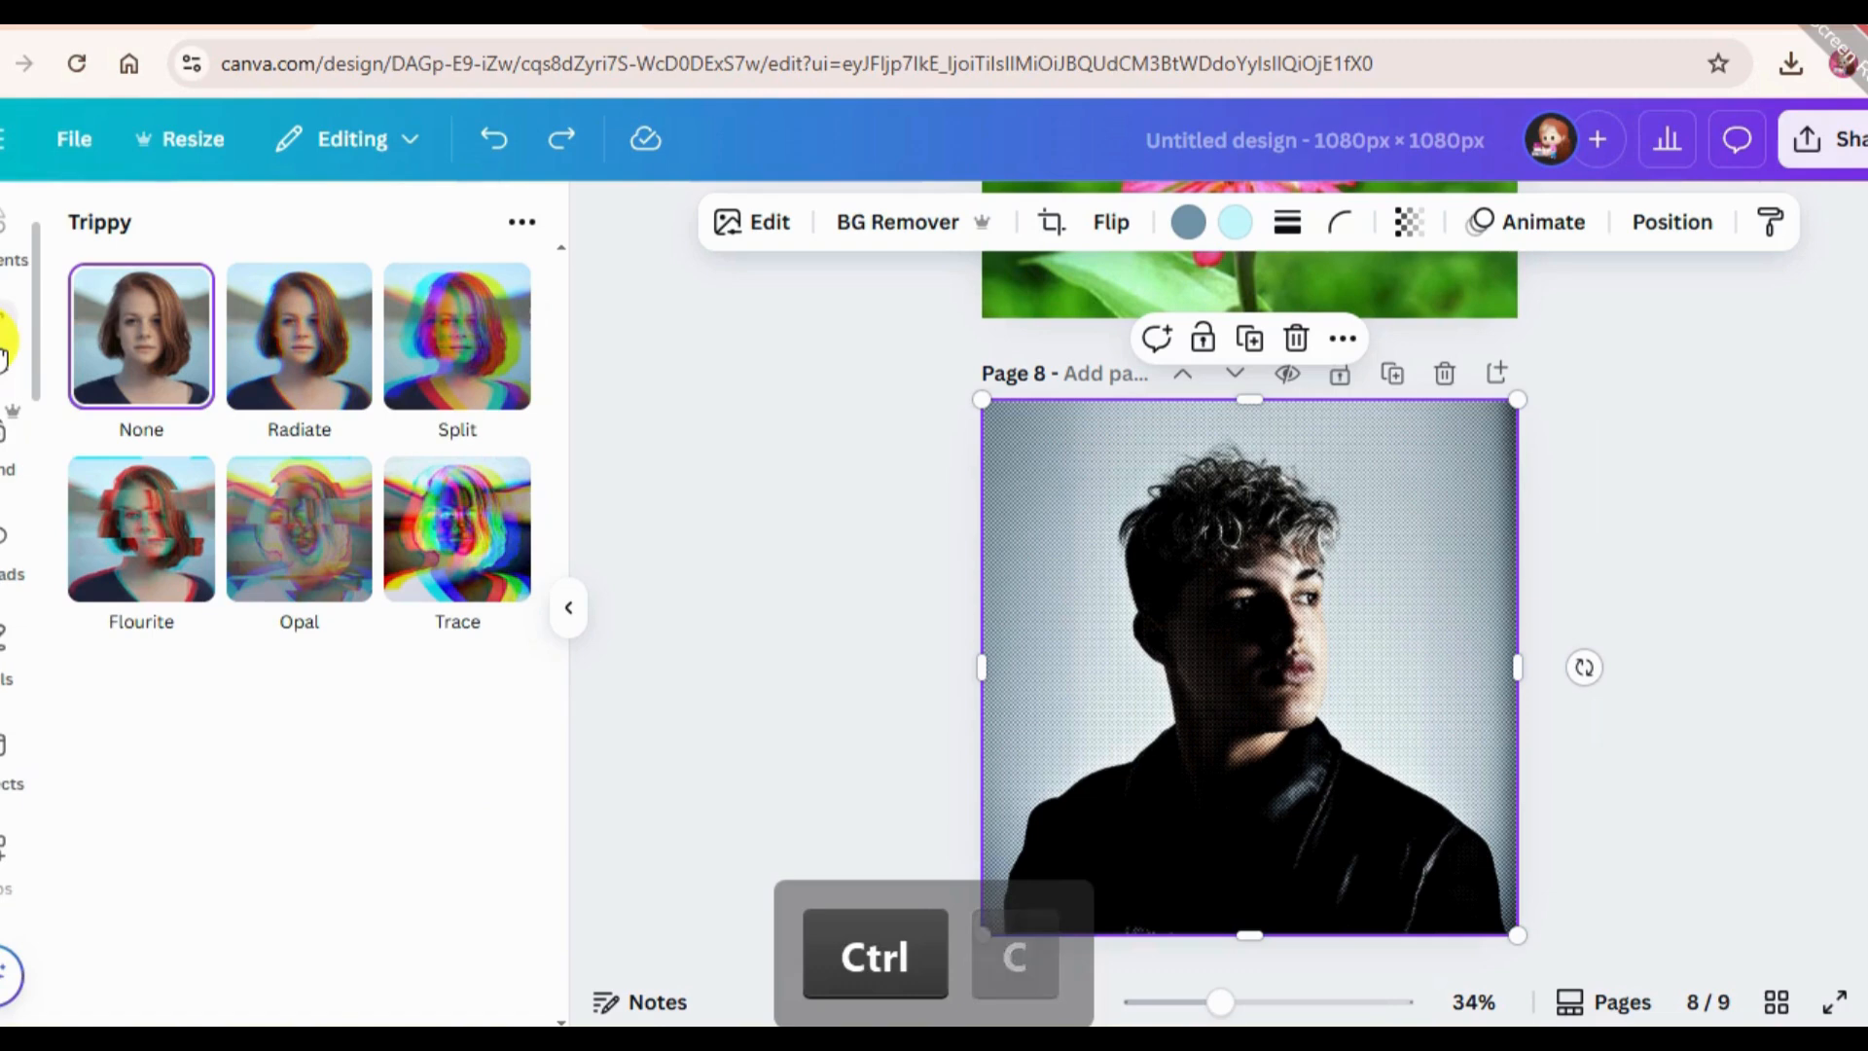
Clear the element search, add page 10 again and place the recently used portrait of the man on it, filling the page.
click(4, 345)
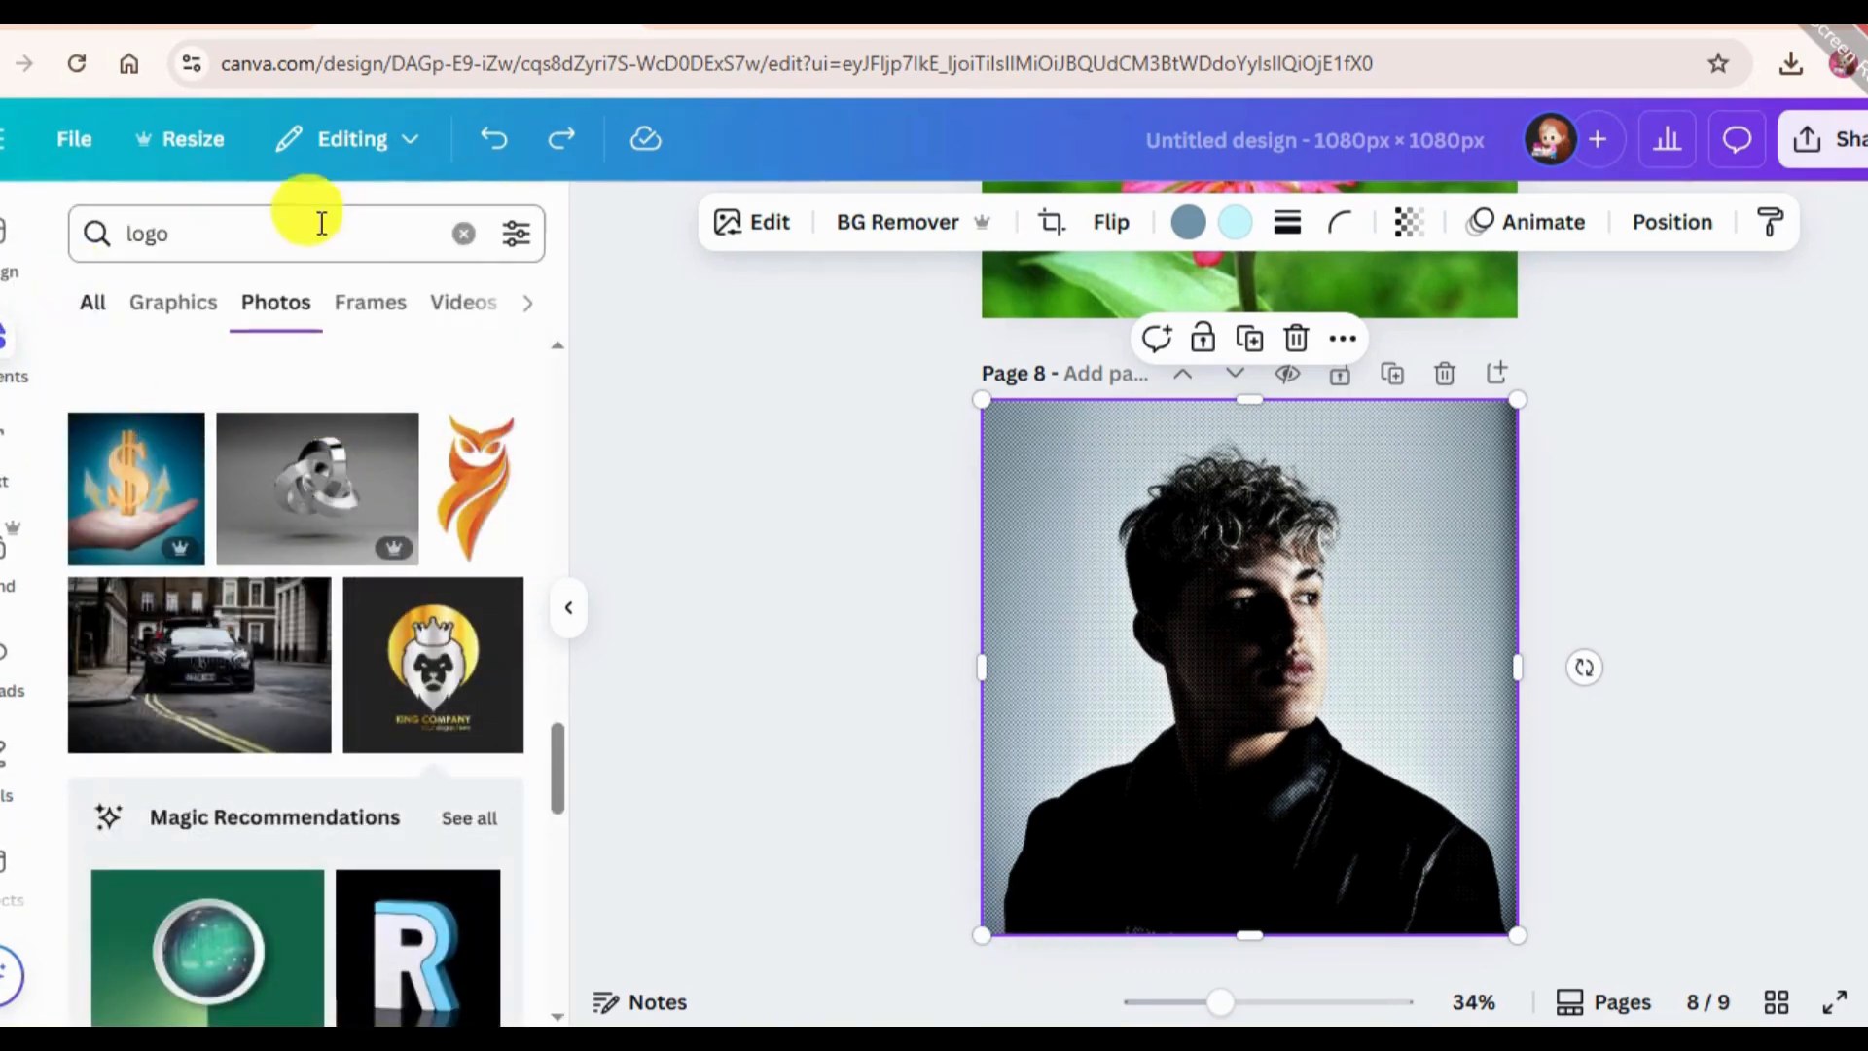
click(467, 251)
scroll(1489, 739, down, 5)
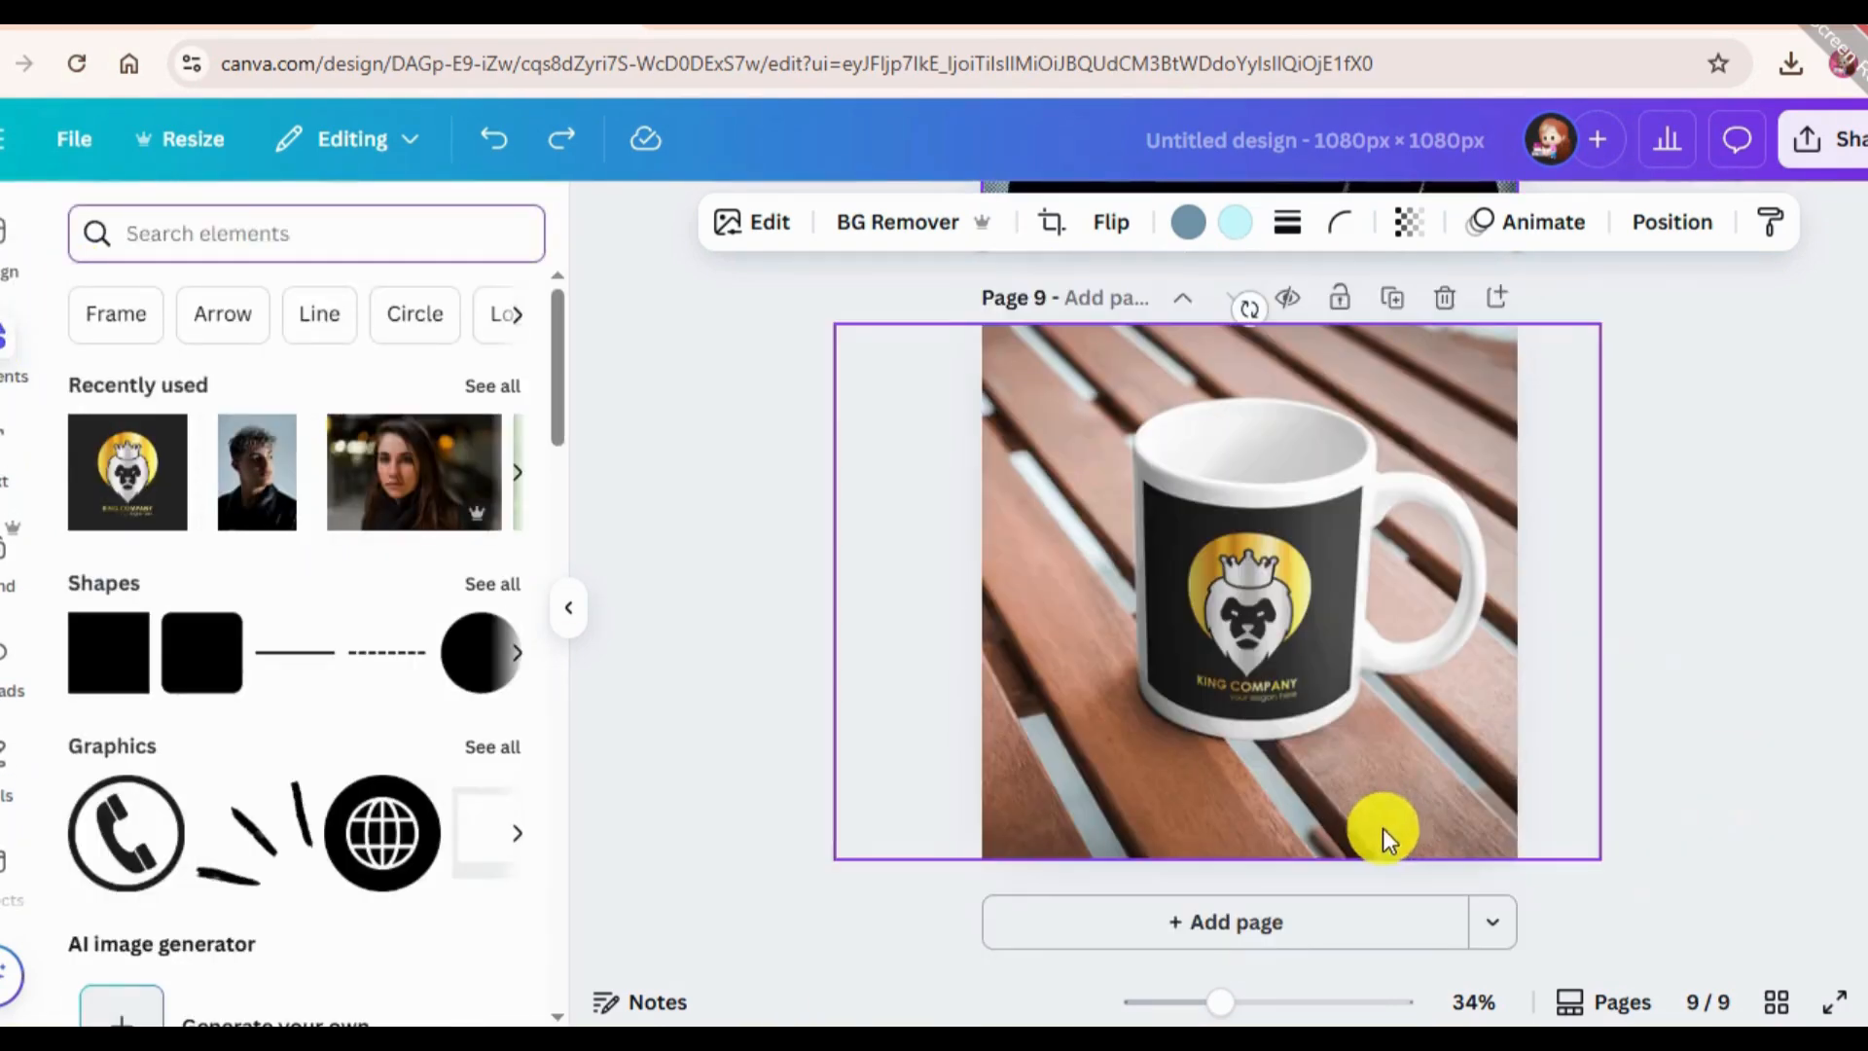
click(1238, 922)
drag(217, 476, 1211, 516)
drag(1341, 752, 1419, 860)
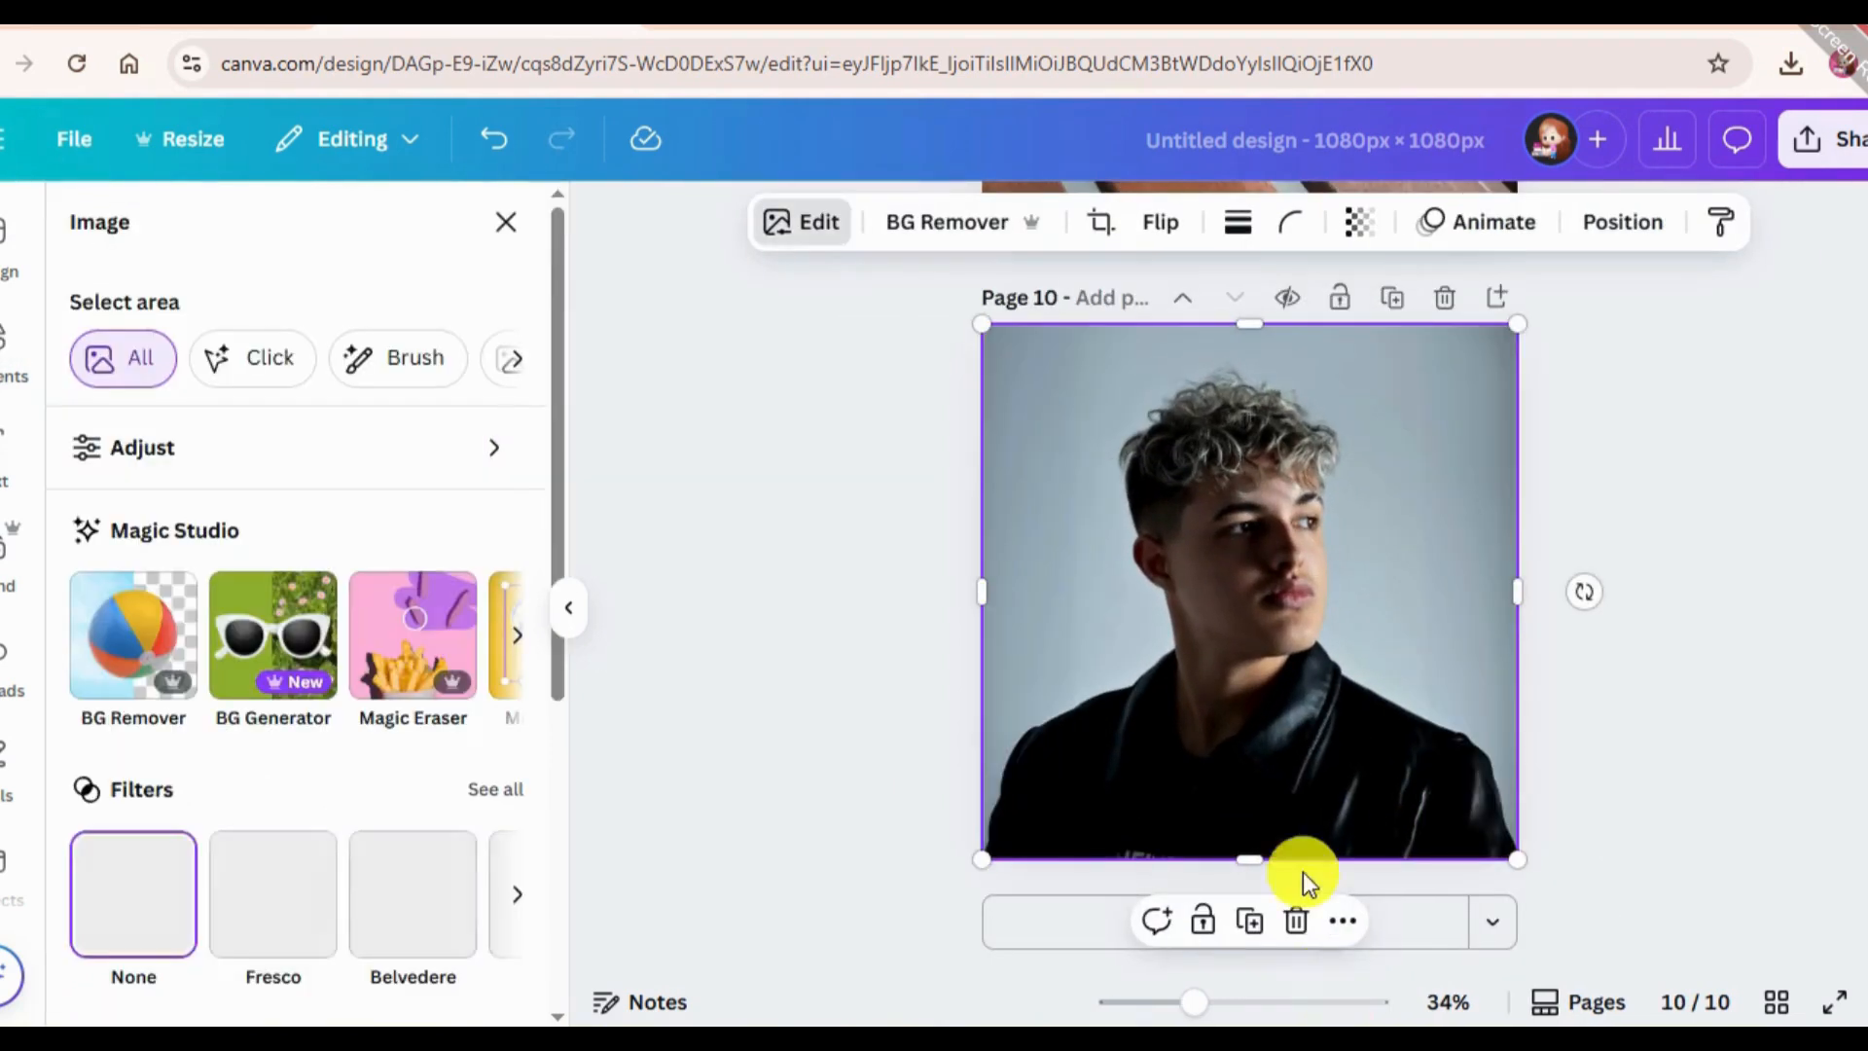
Open the Trippy app with the portrait on page 10 selected.
scroll(20, 584, down, 5)
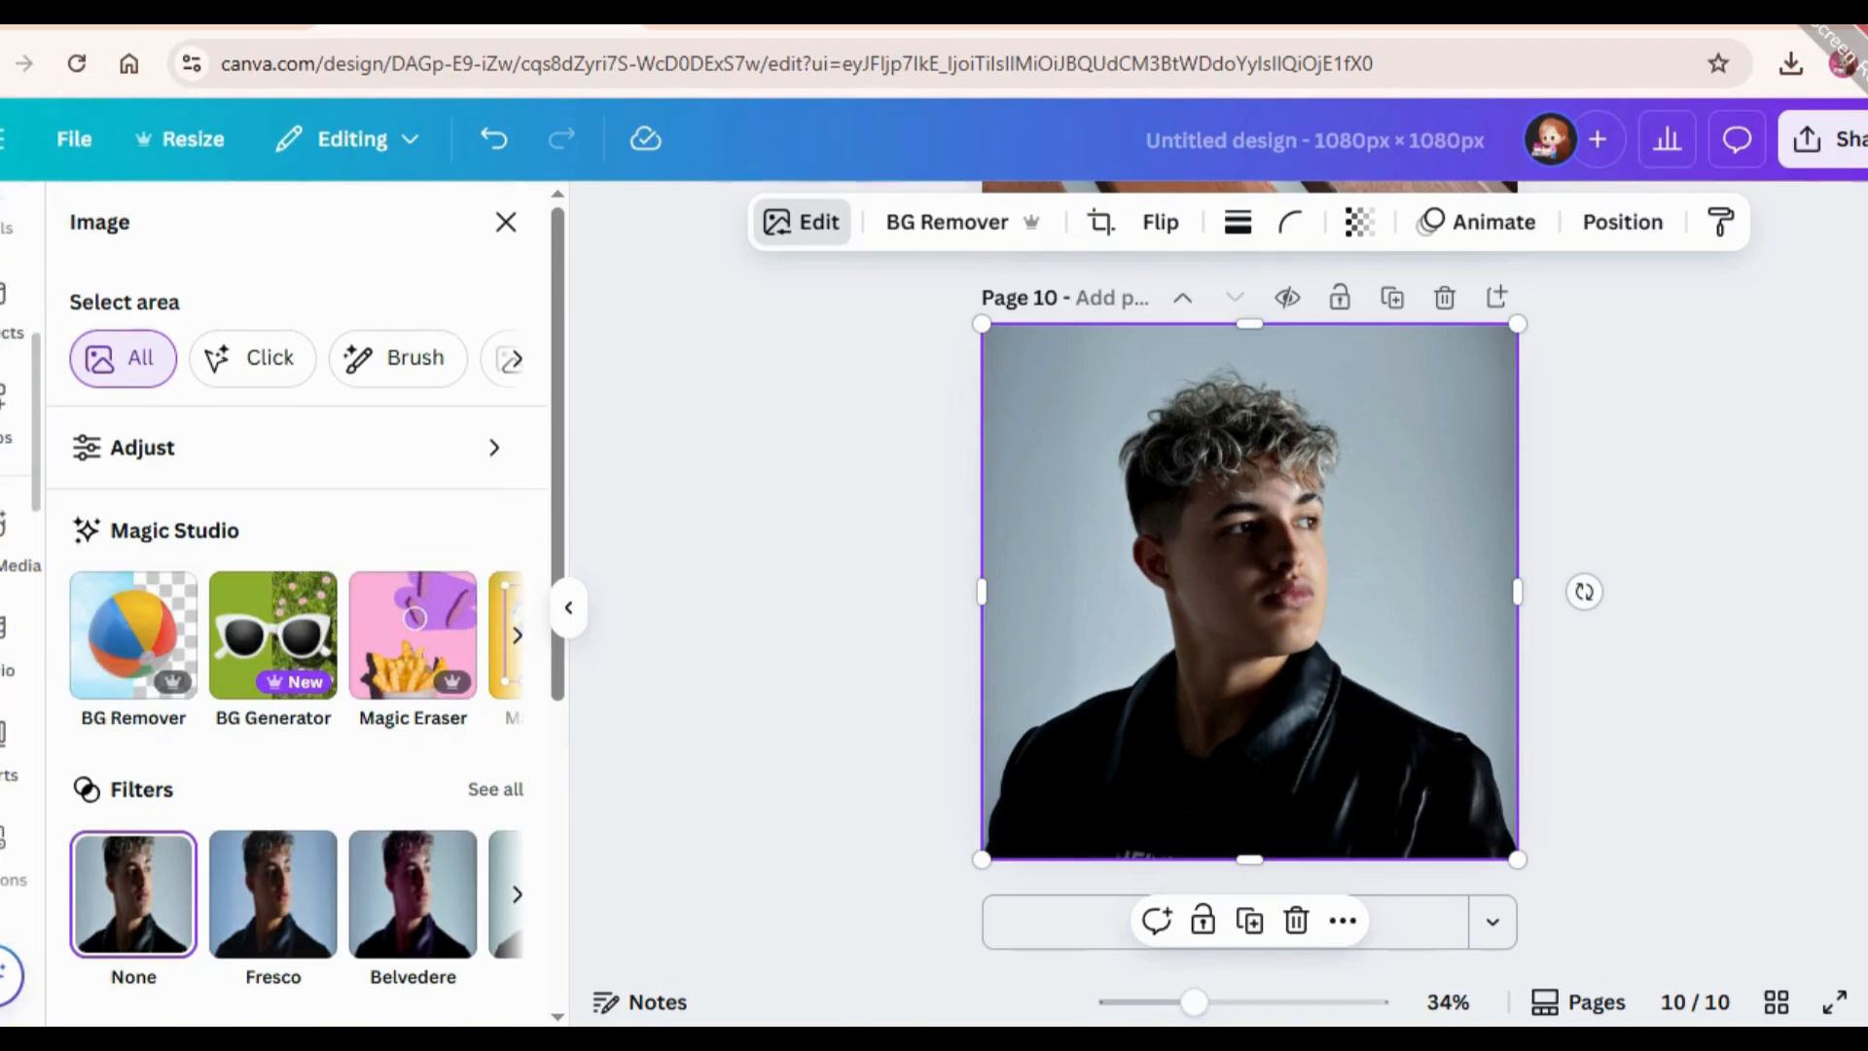
click(8, 426)
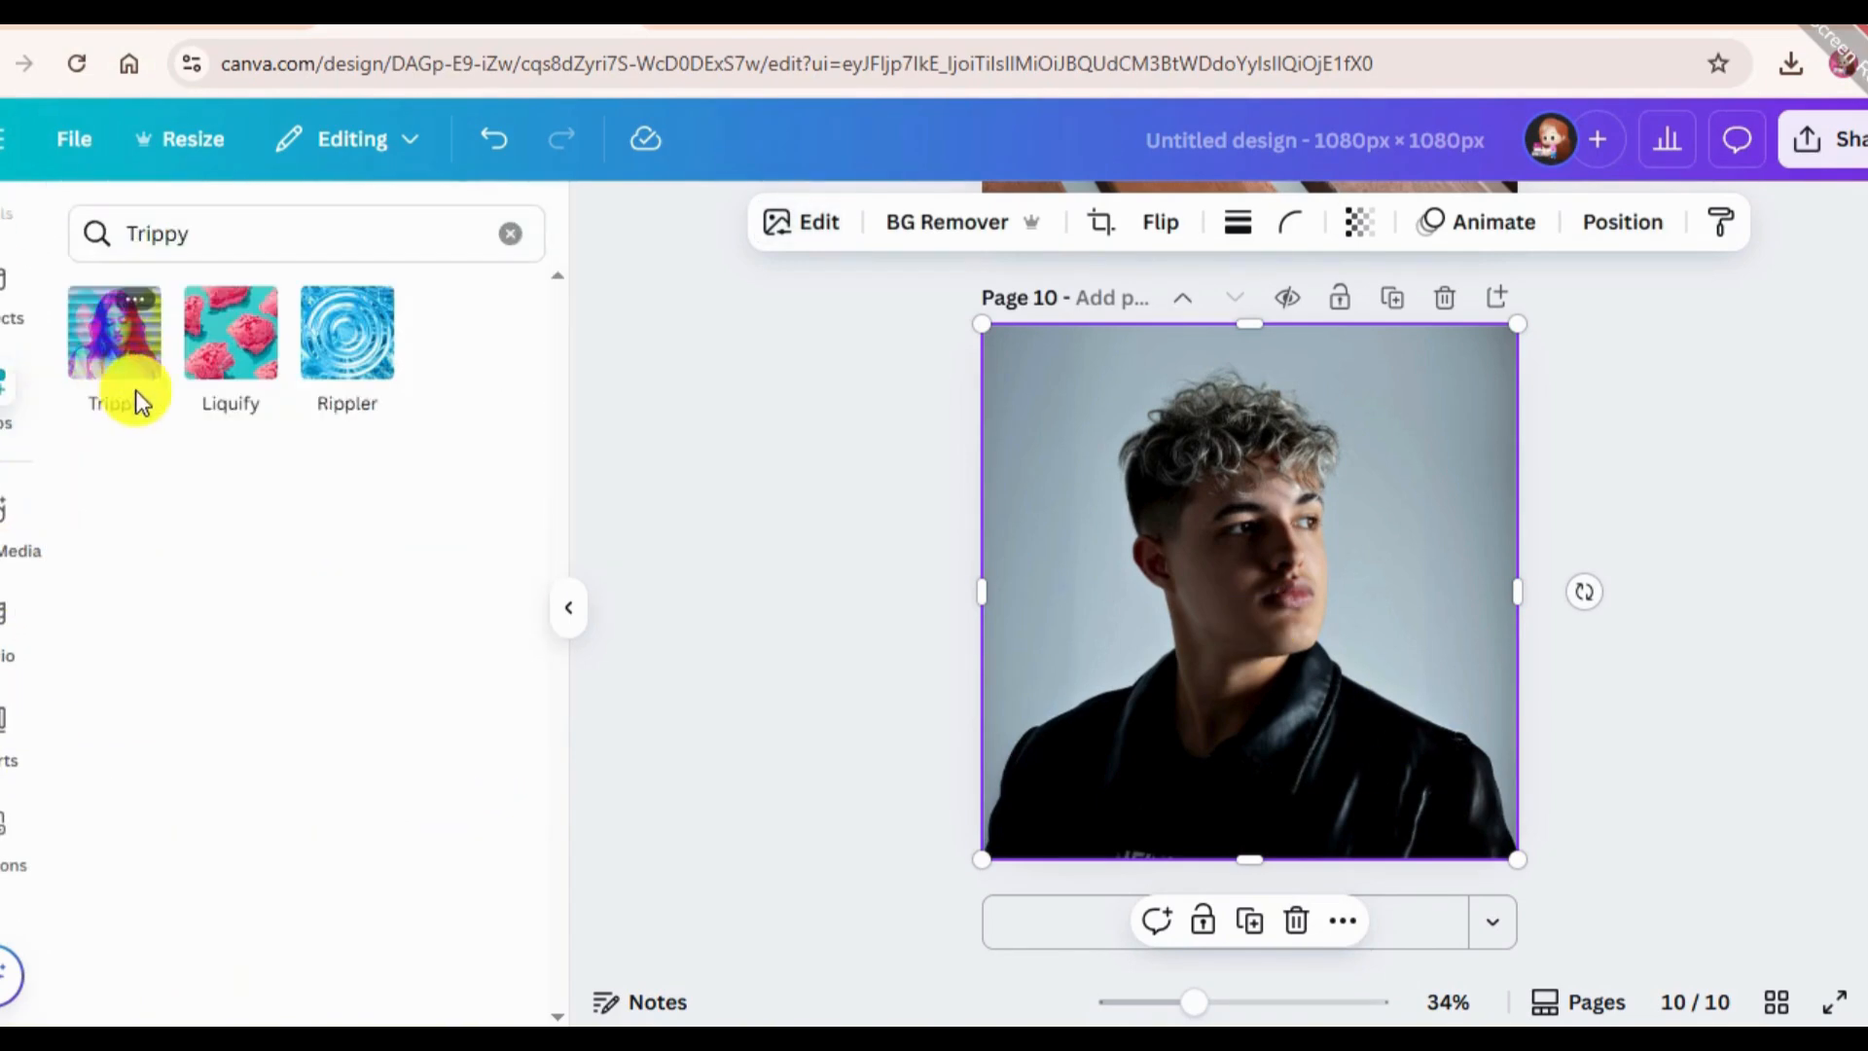
click(116, 341)
Try the Radiate, Trace, Opal and Flourite effects on the portrait and settle on the Split effect.
click(292, 350)
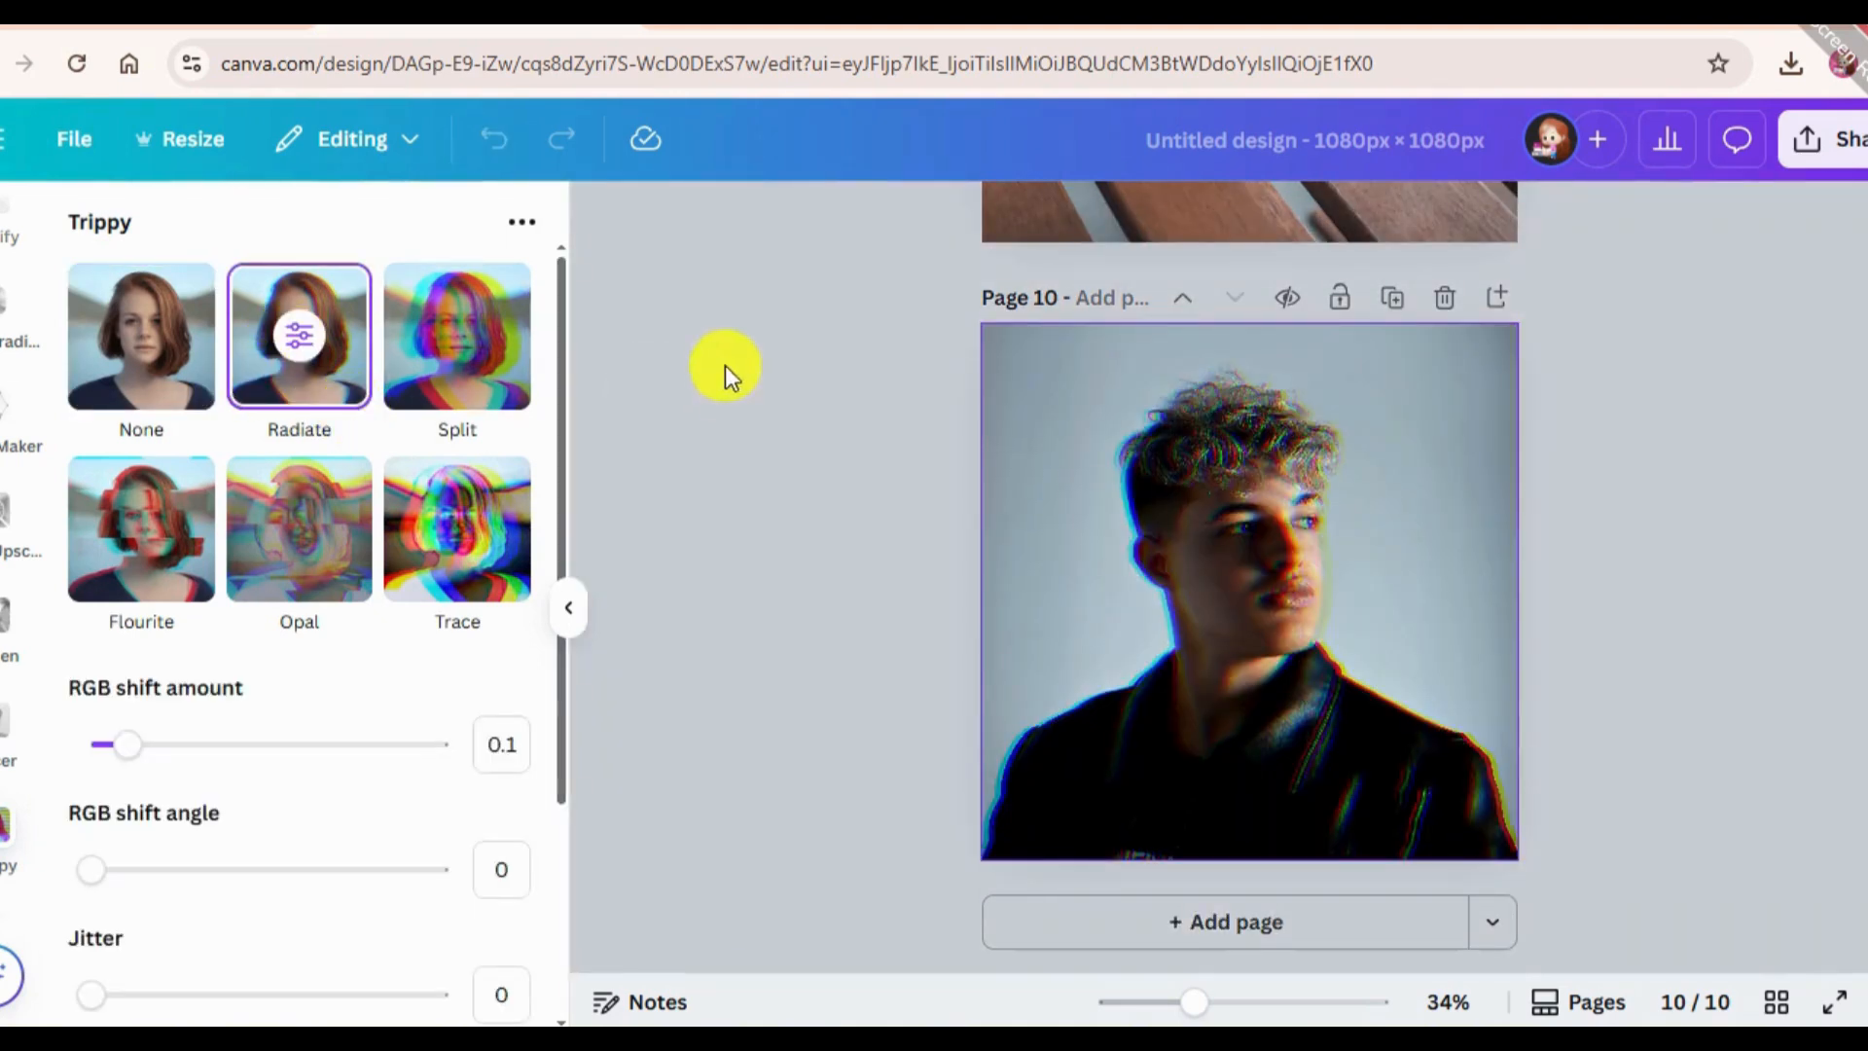
click(457, 341)
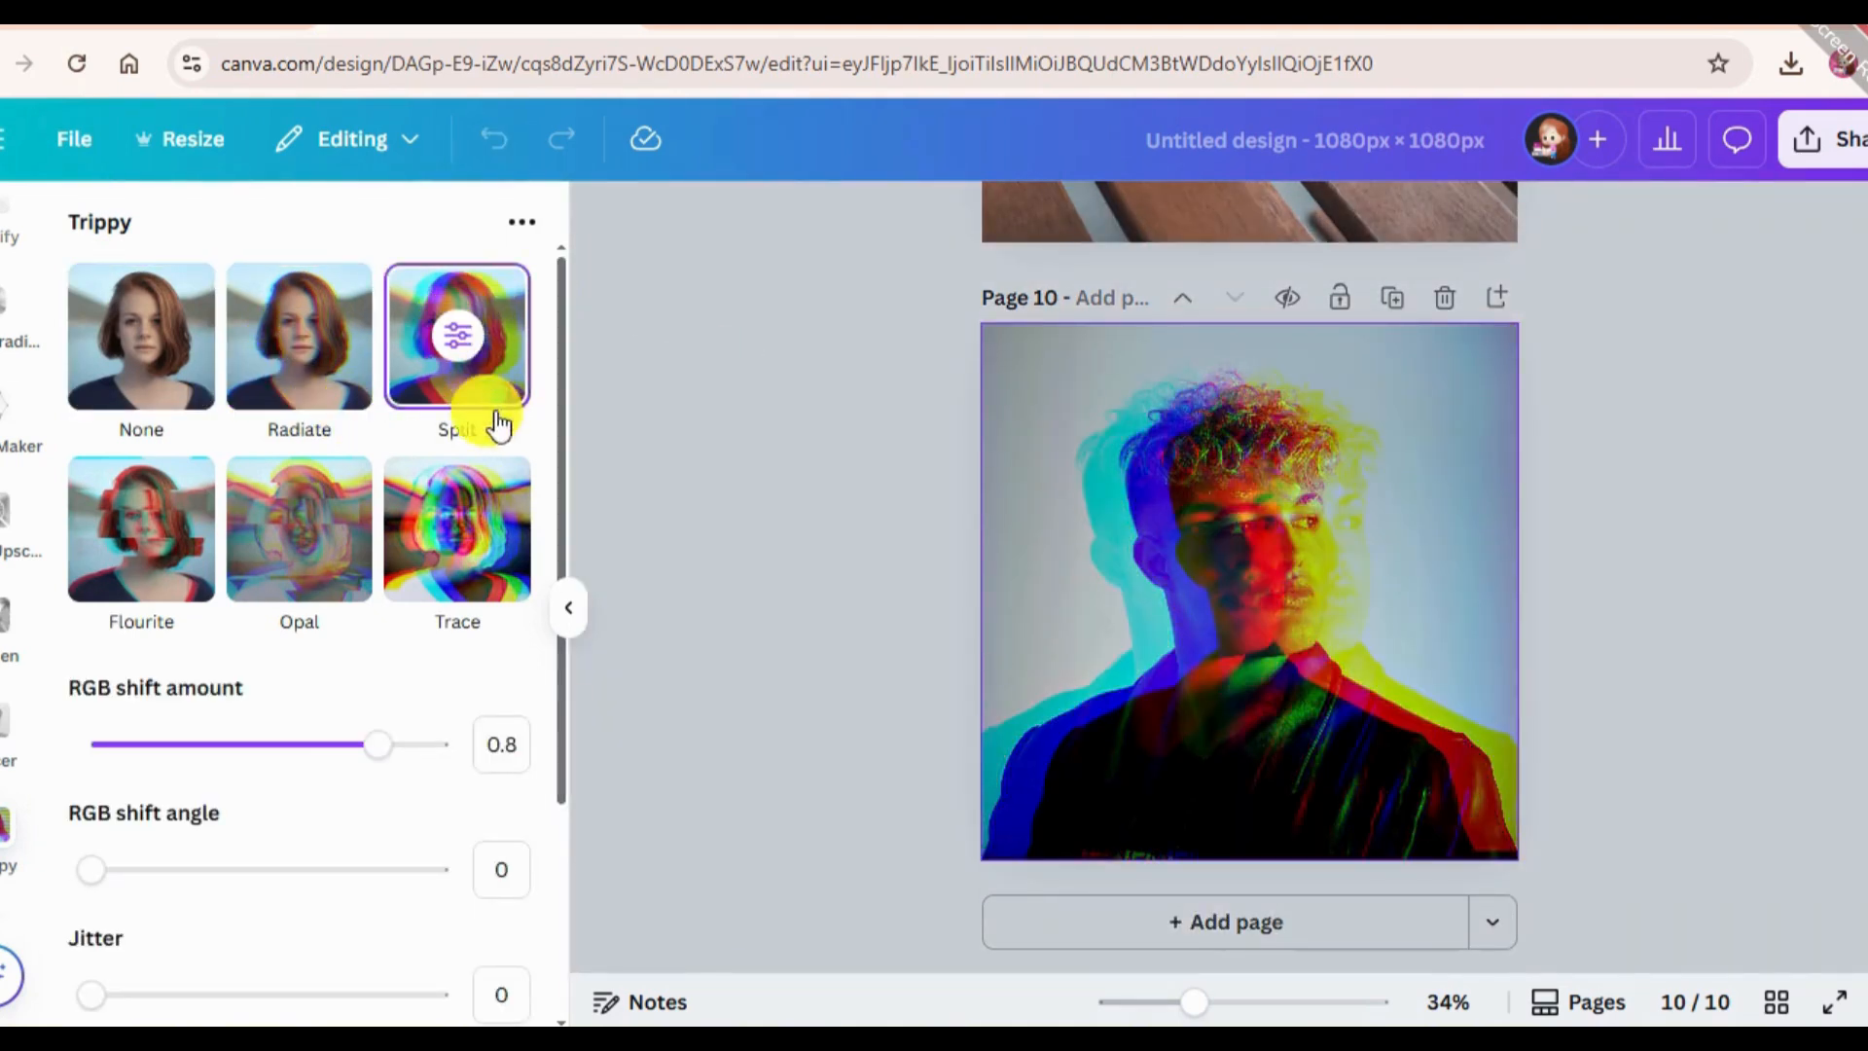
click(455, 520)
click(300, 506)
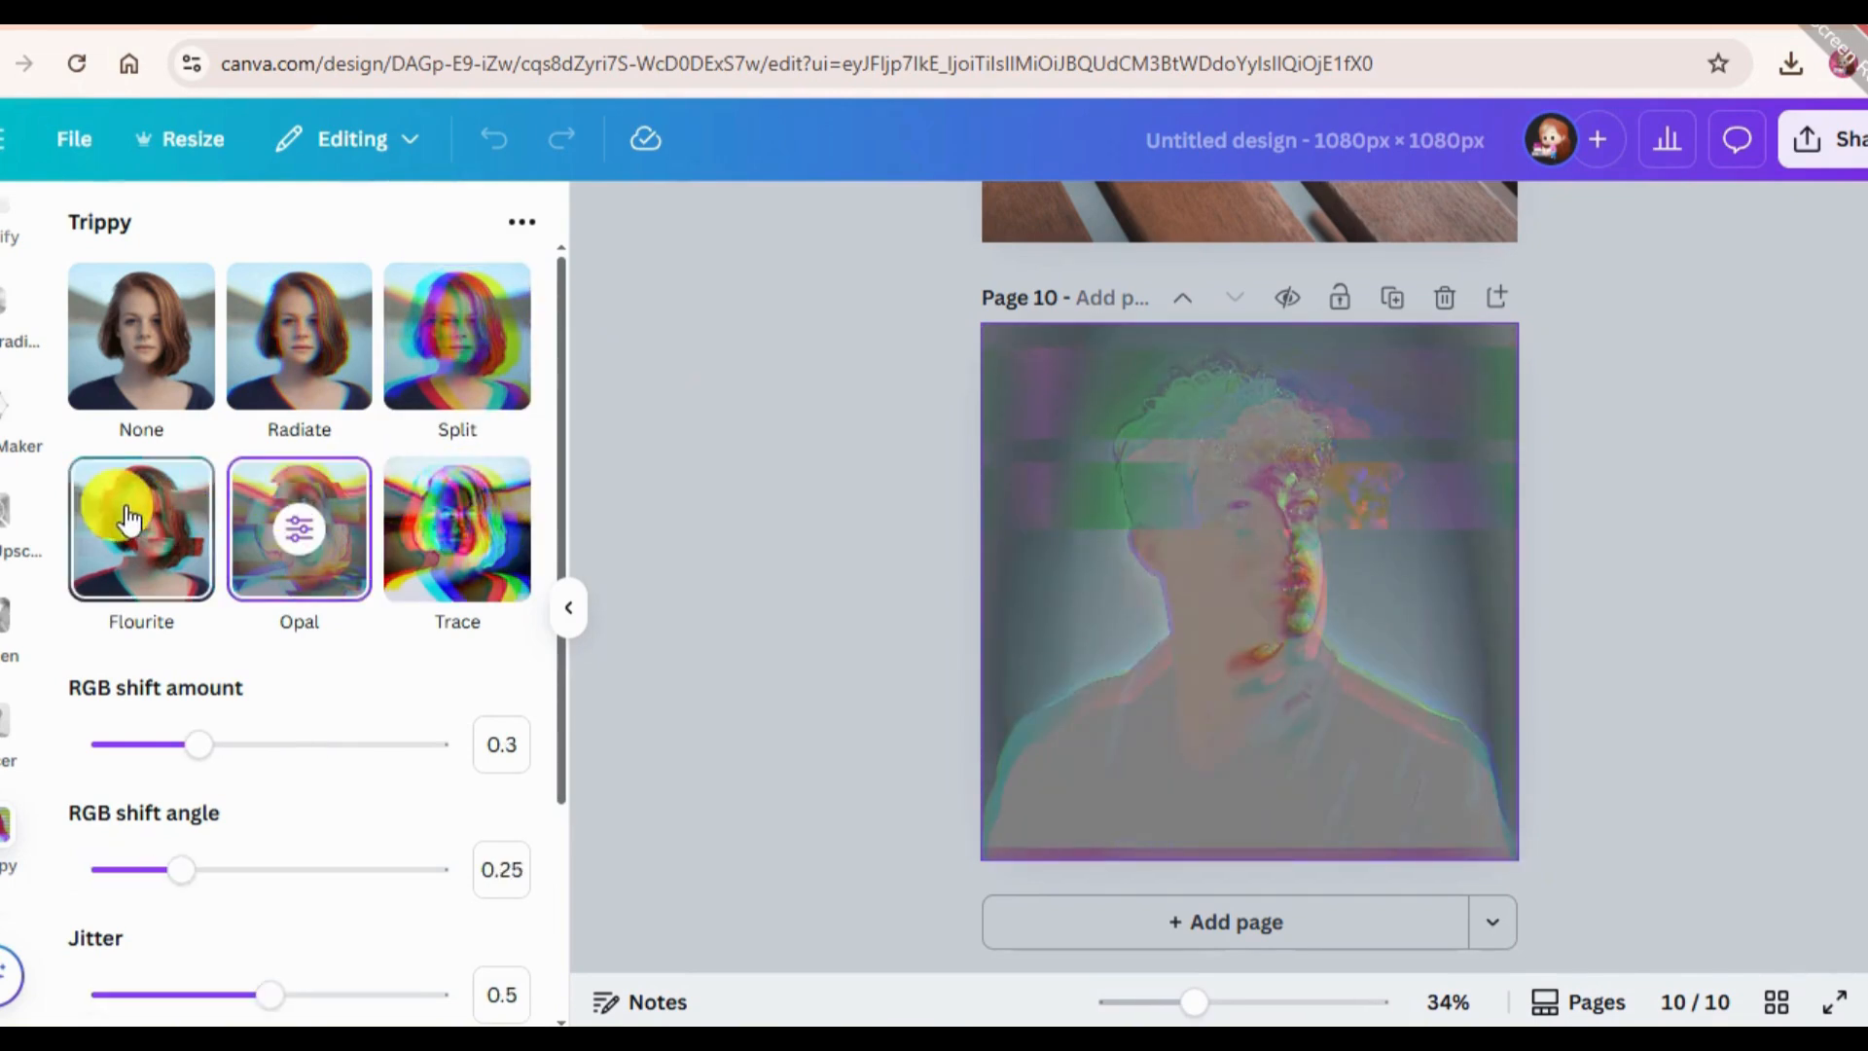
click(141, 501)
click(419, 341)
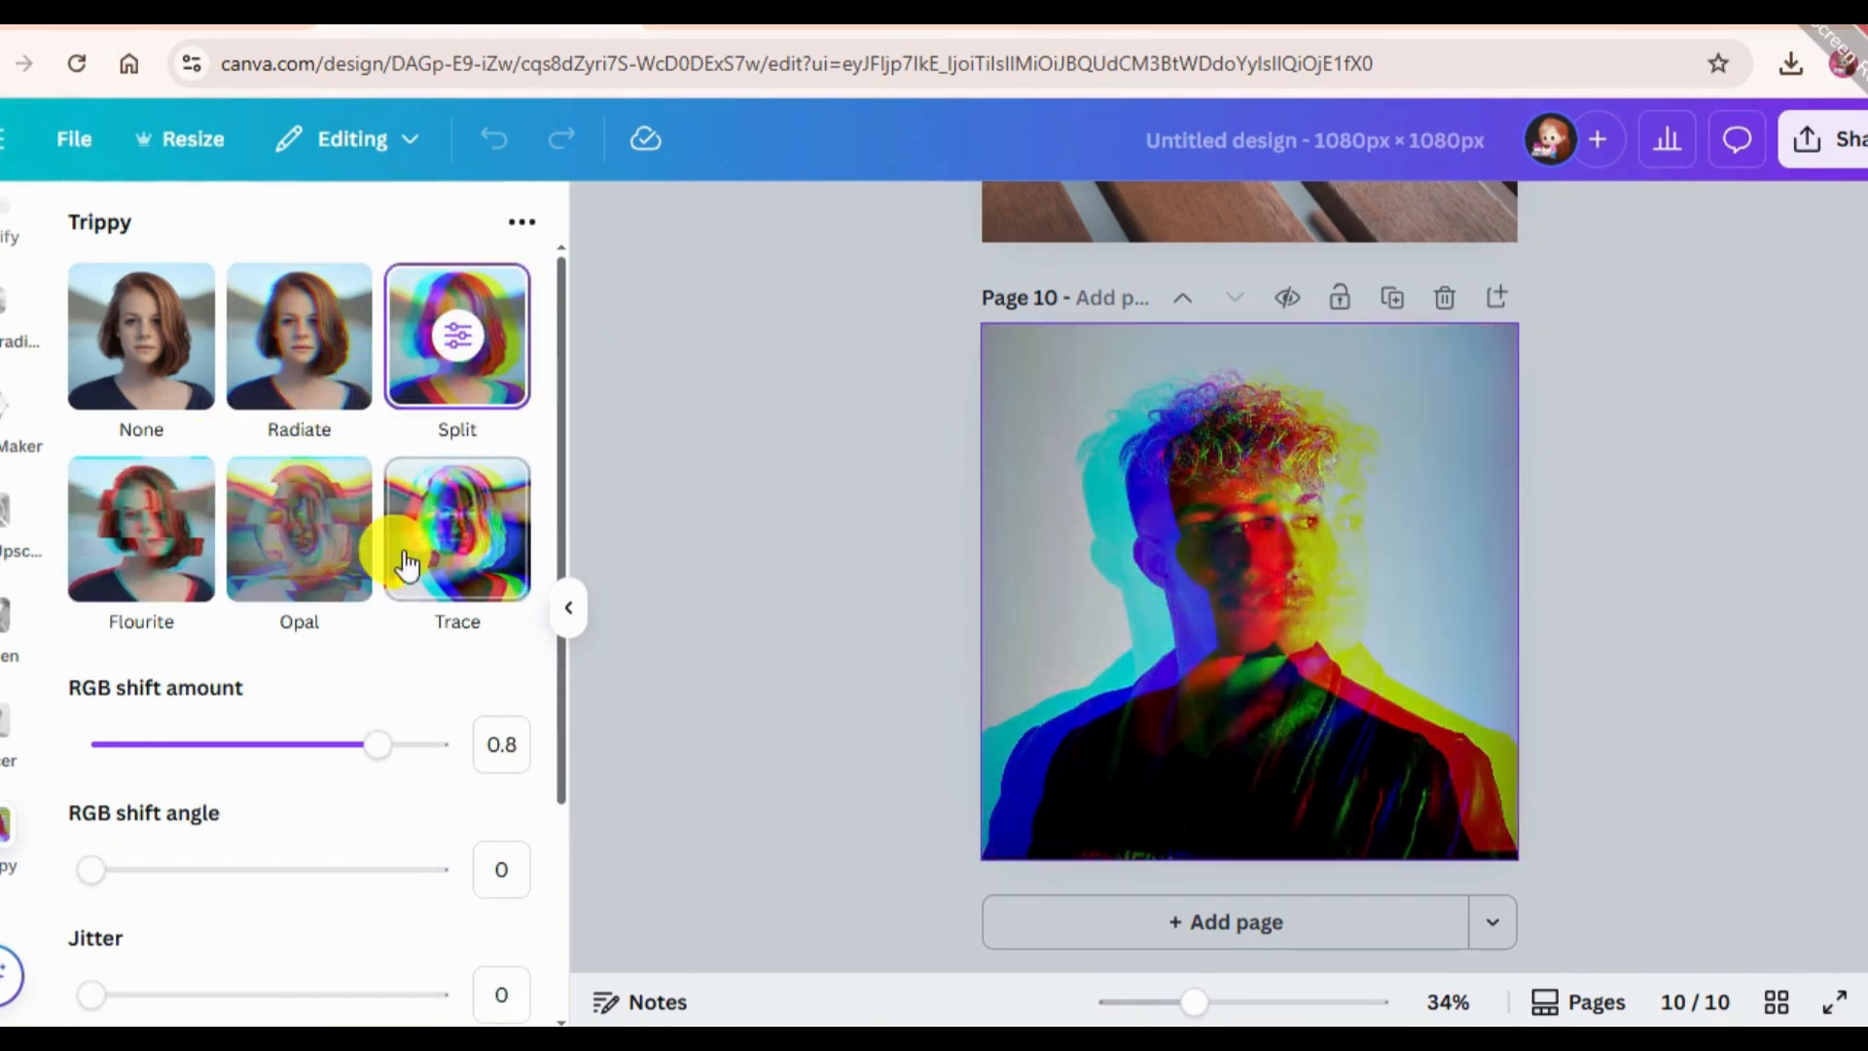
Set the Split effect's RGB shift amount to 0.53 and its RGB shift angle to 0.05.
scroll(325, 759, down, 3)
drag(347, 465, 108, 456)
drag(219, 506, 279, 505)
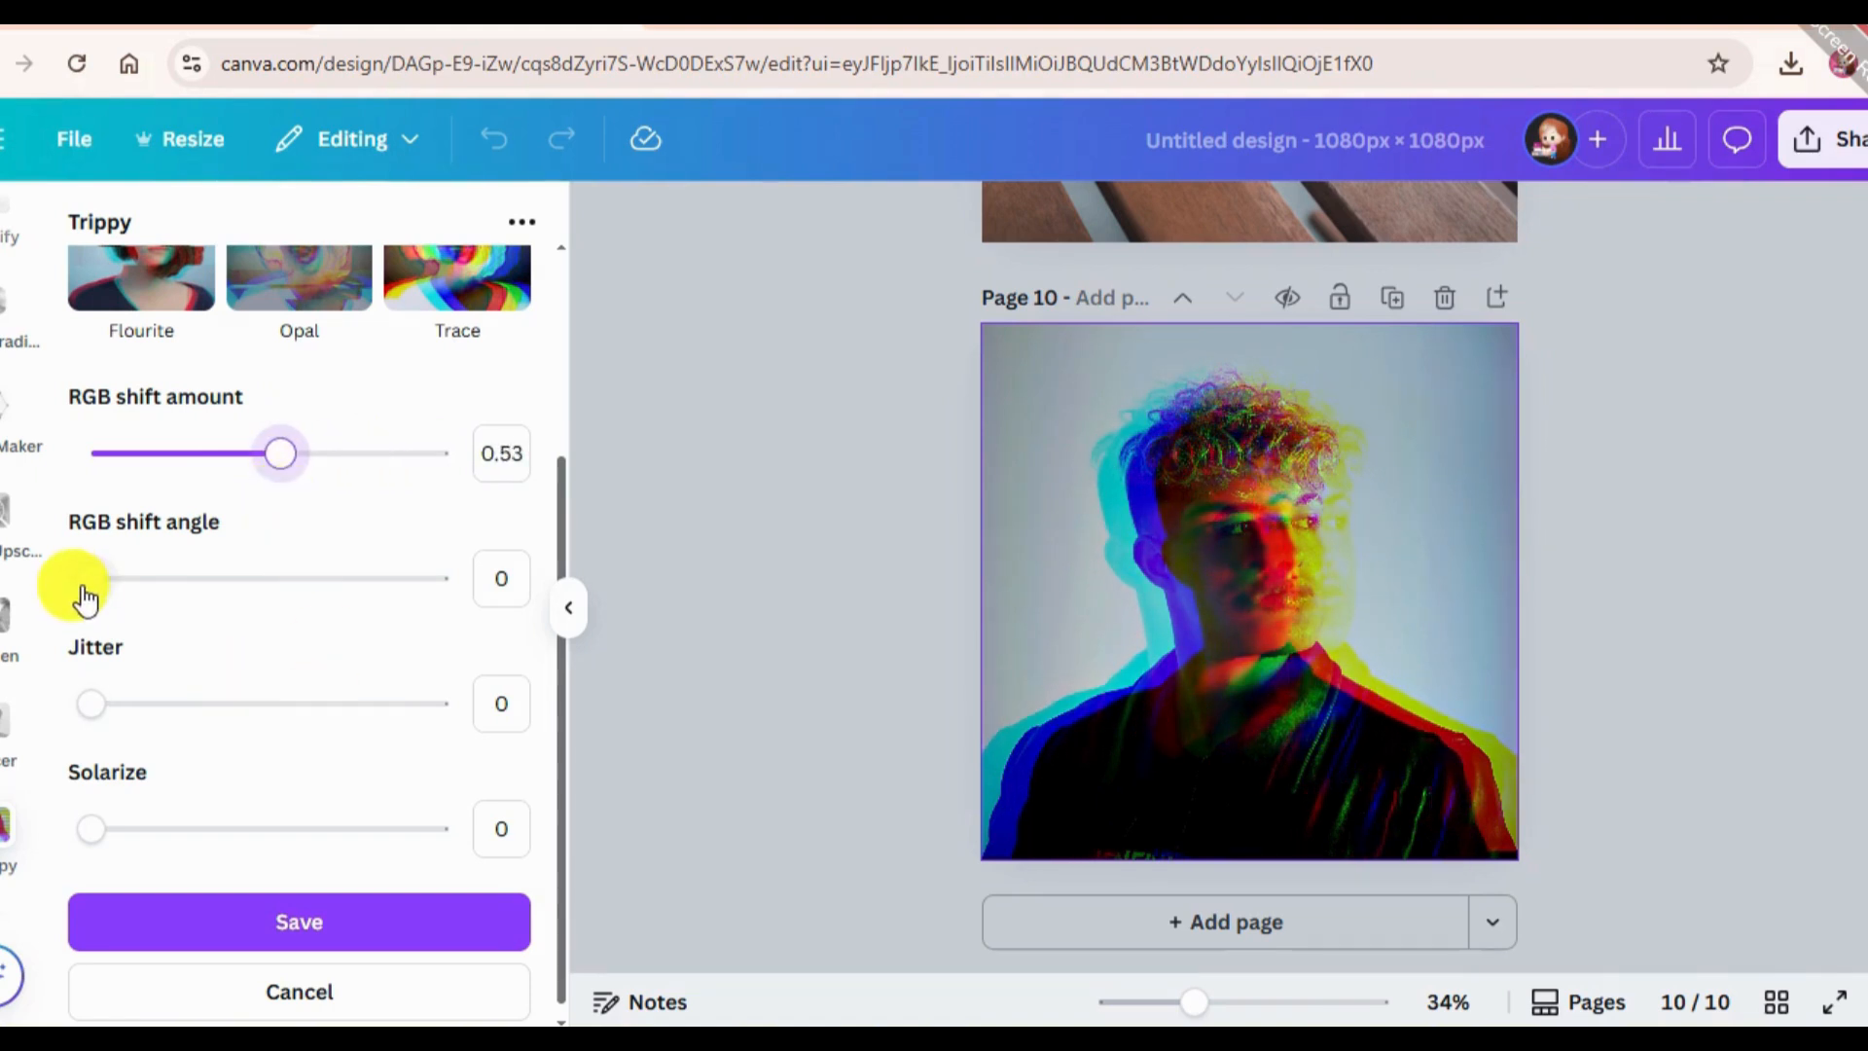
mouse_move(103, 594)
mouse_down()
mouse_move(217, 571)
mouse_move(87, 596)
mouse_move(113, 581)
mouse_up()
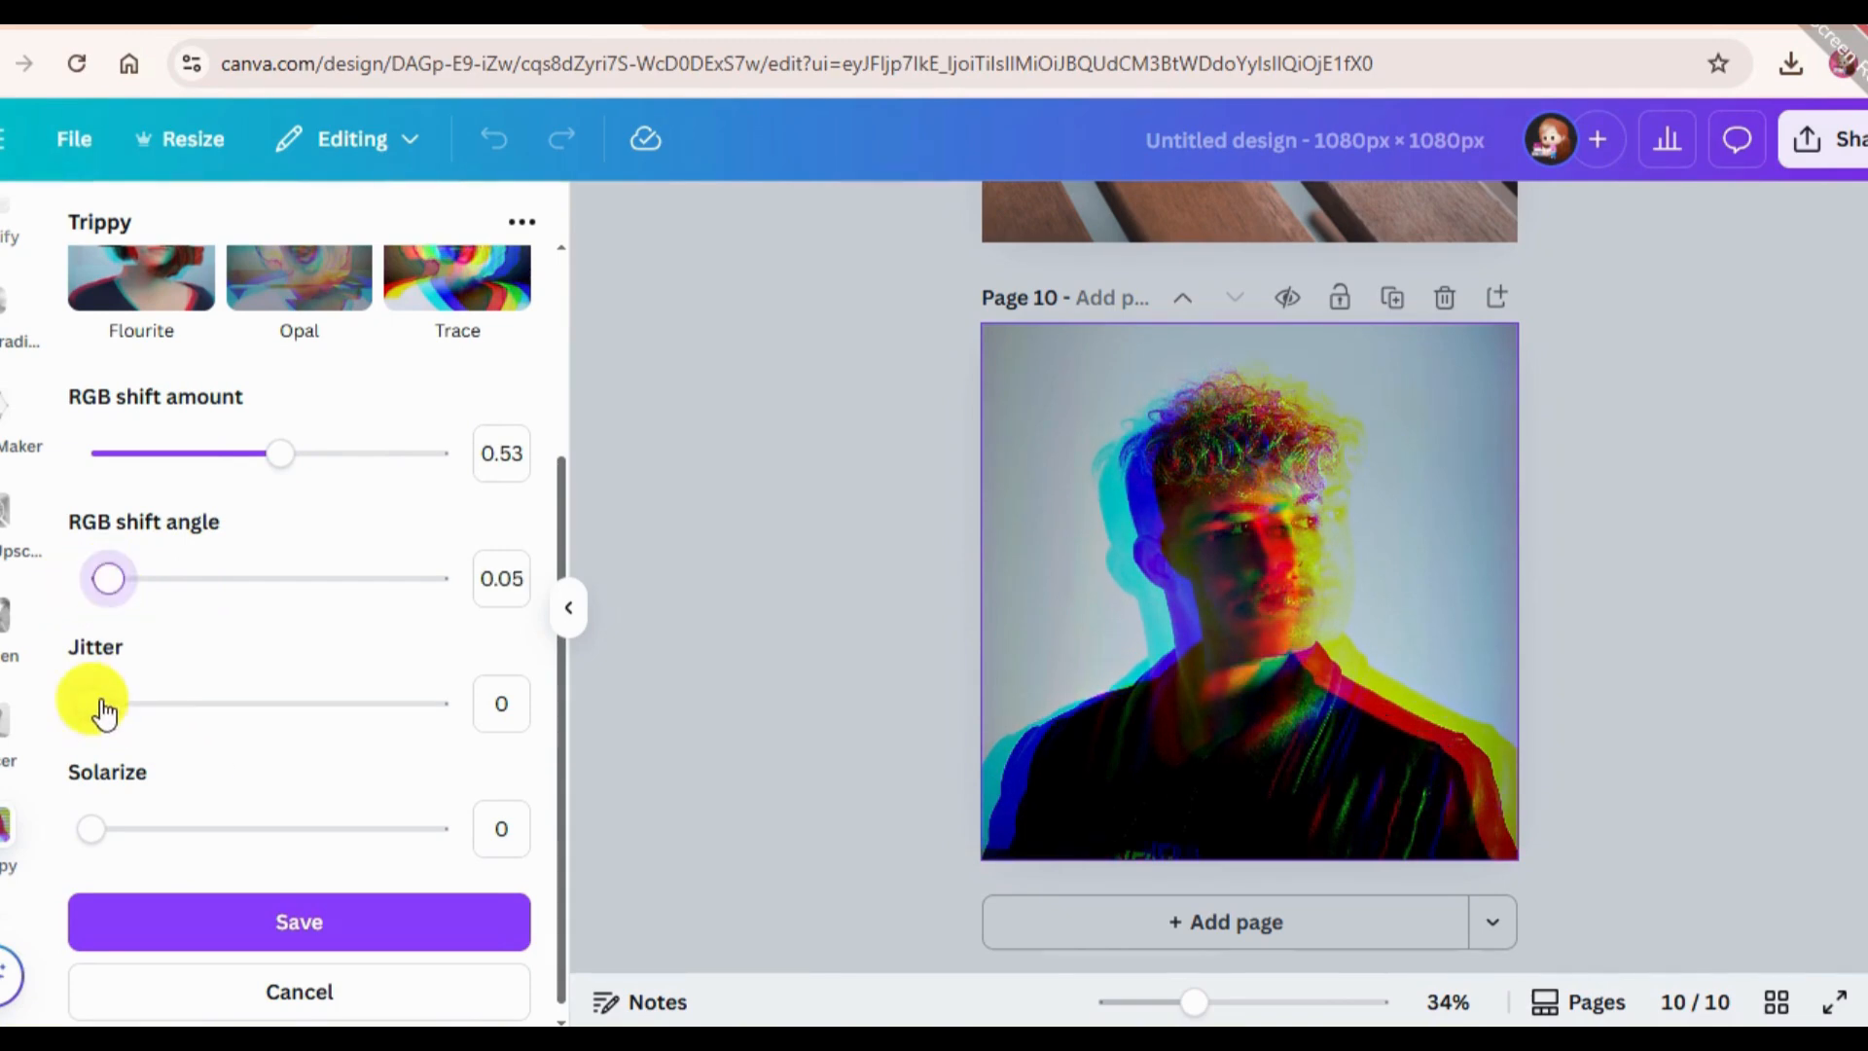
Set the effect's Jitter to 0.22, keep Solarize at 0 and save the effect to the portrait.
drag(104, 713, 278, 707)
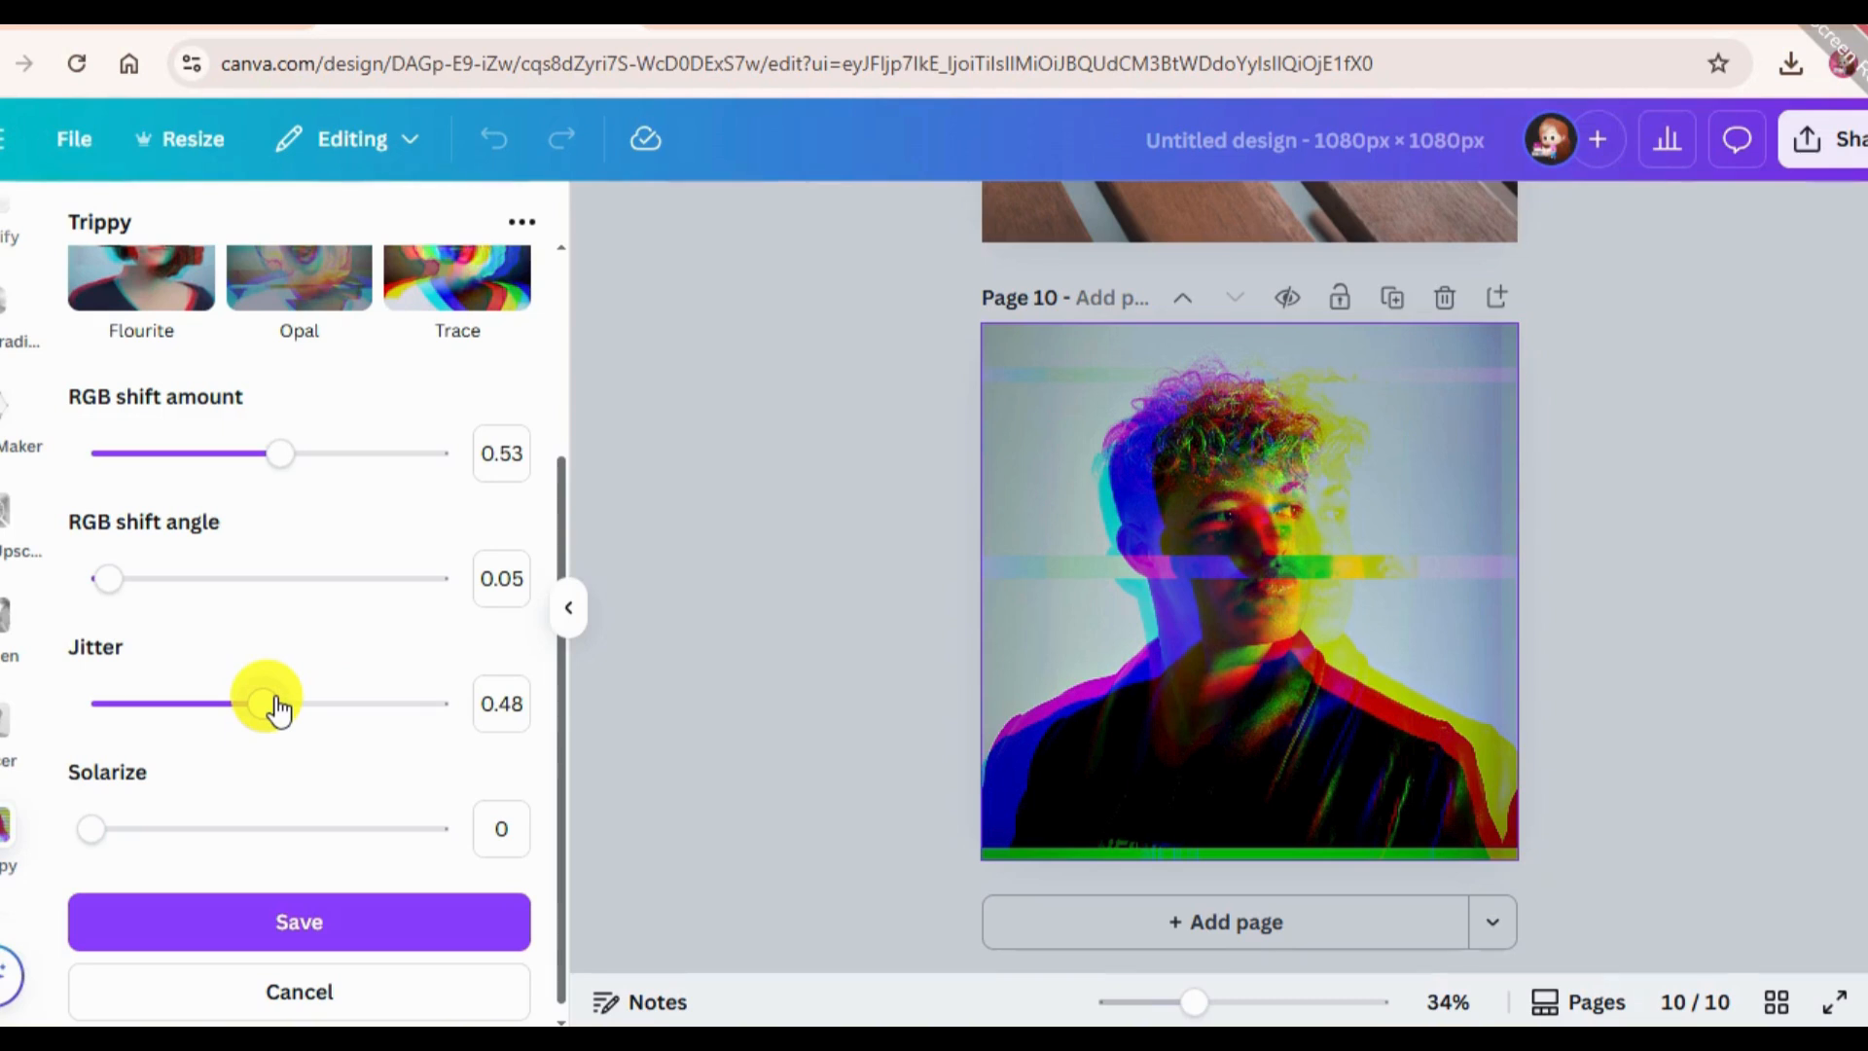
drag(277, 707, 170, 704)
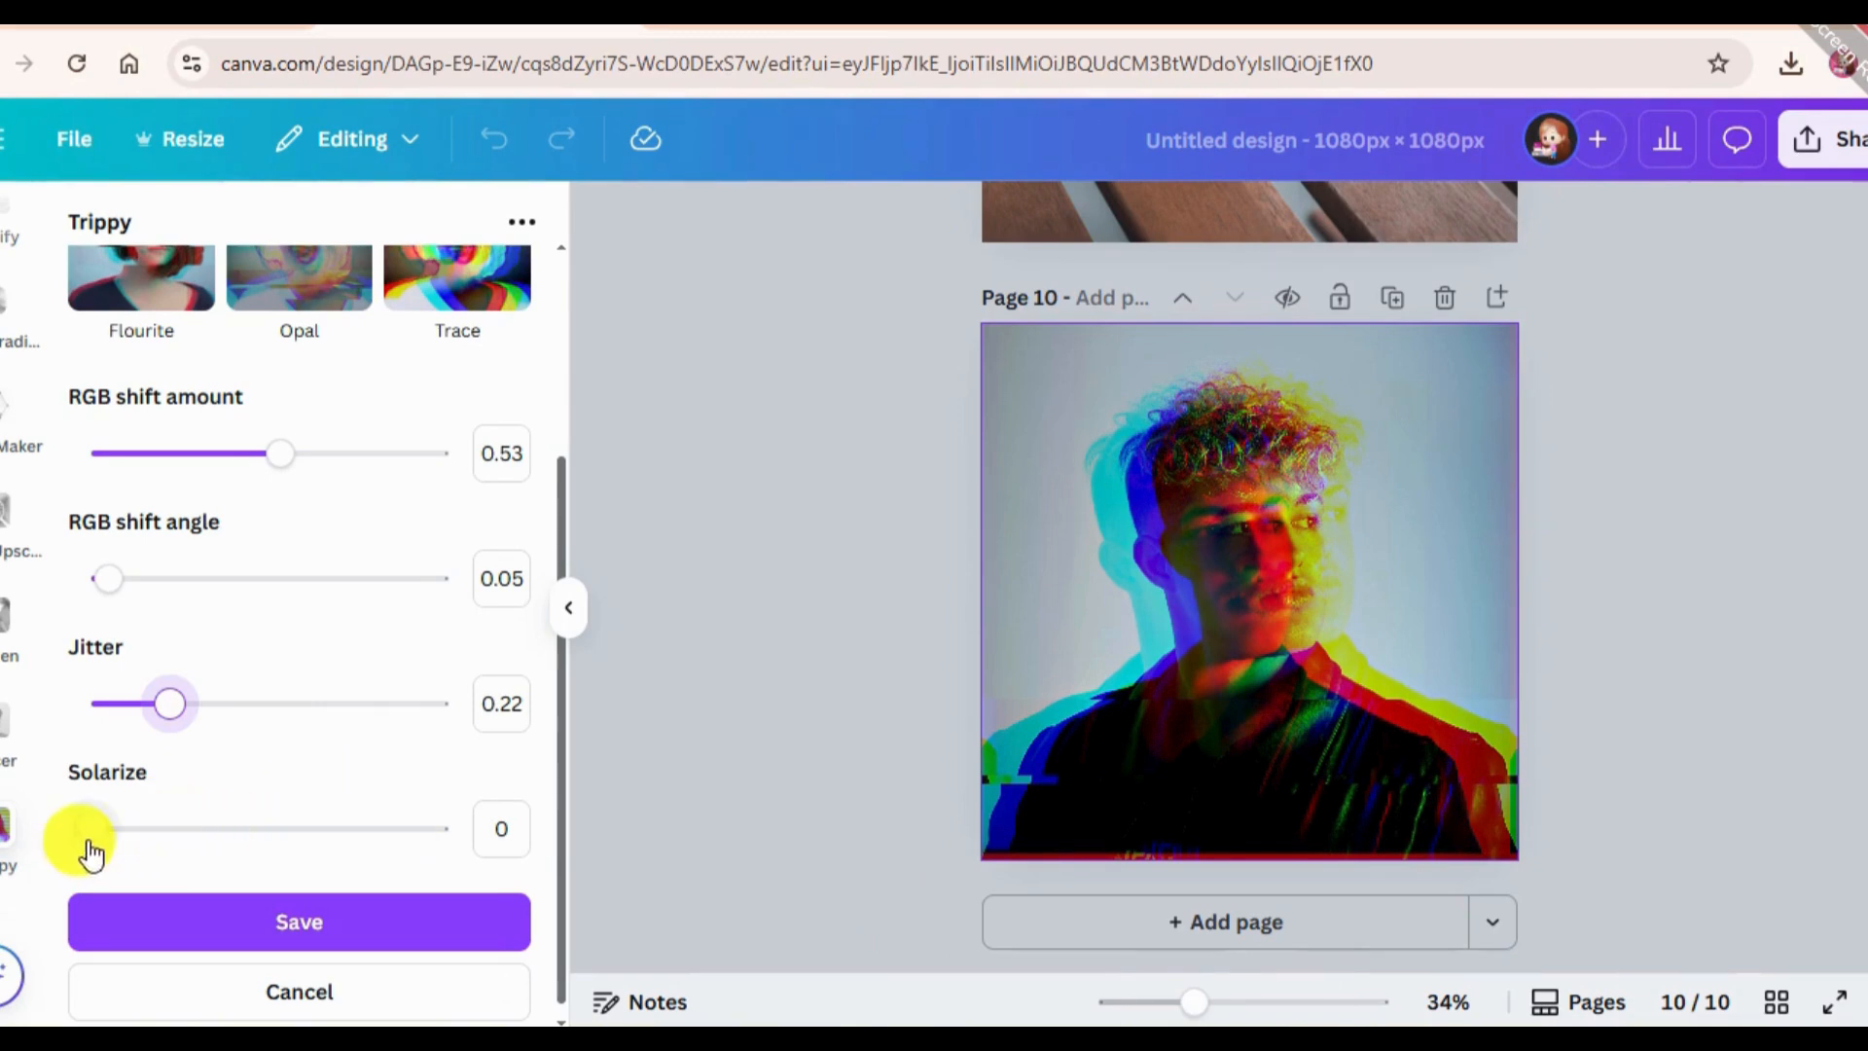
mouse_move(89, 829)
mouse_down()
mouse_move(508, 805)
mouse_move(417, 856)
mouse_move(92, 829)
mouse_up()
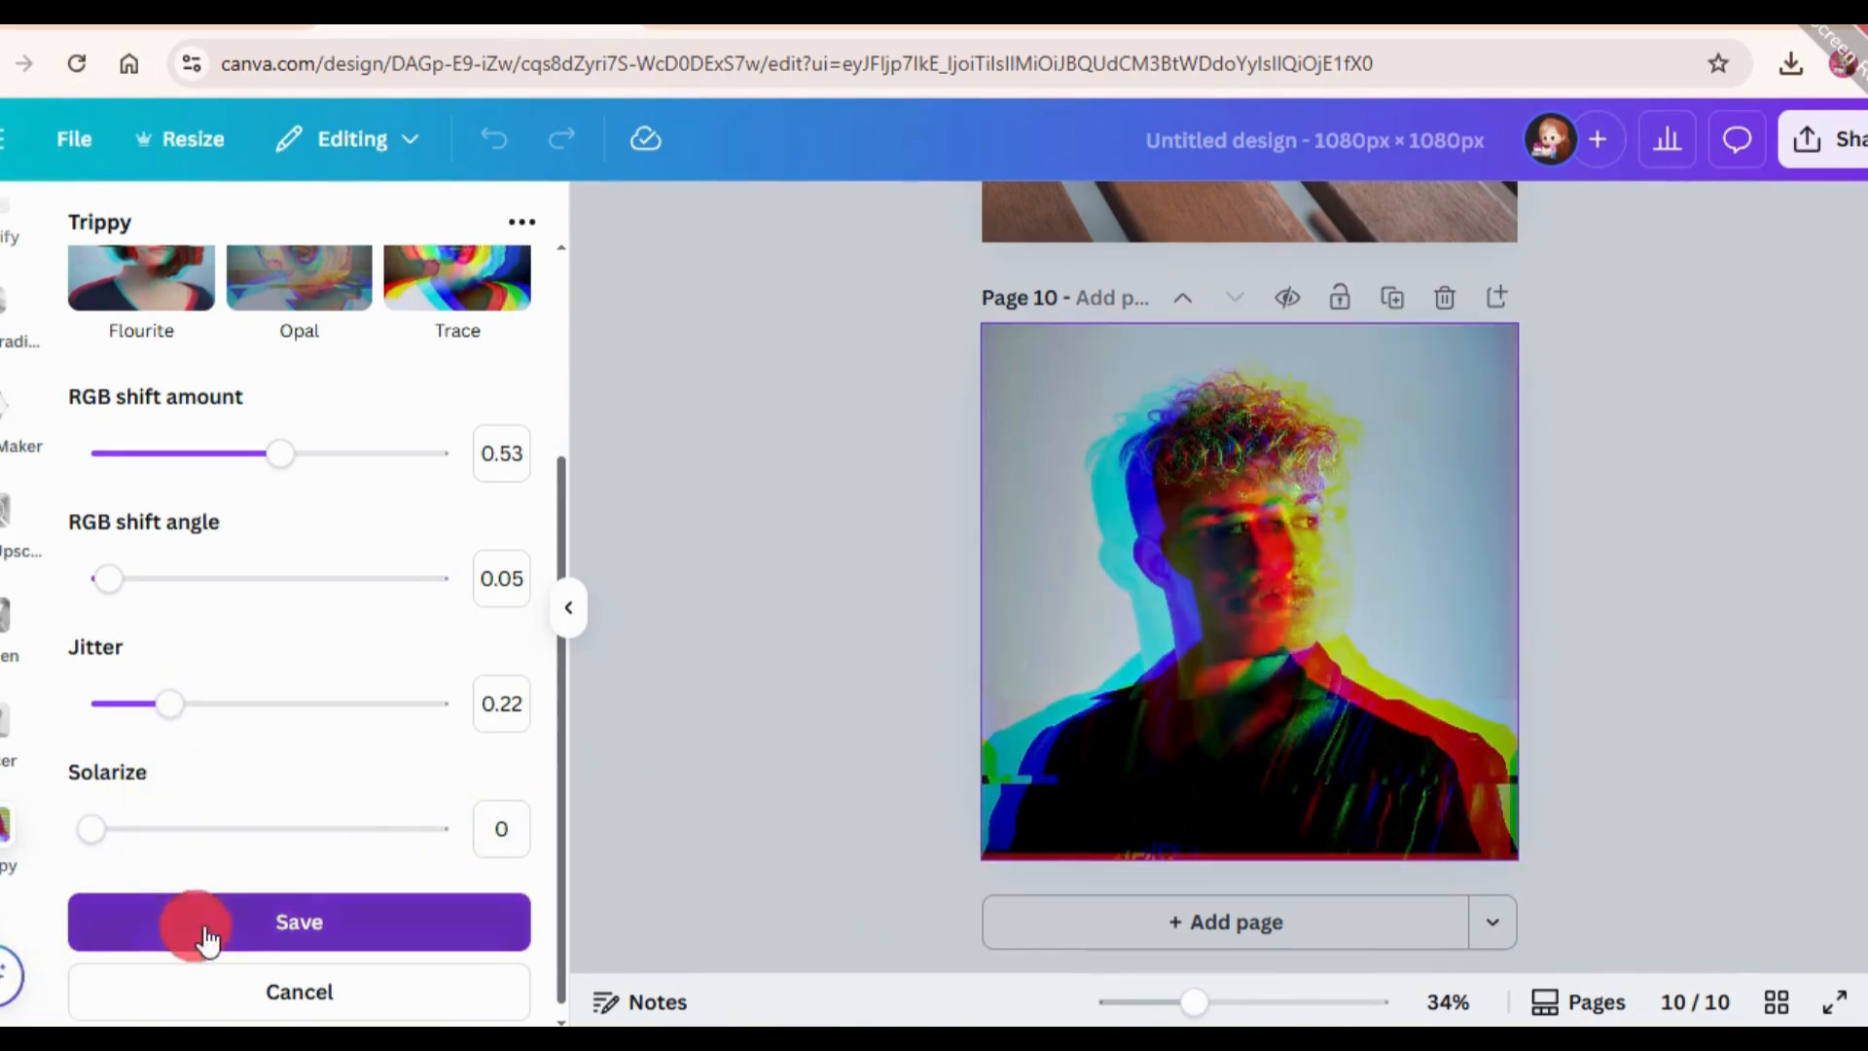
click(290, 903)
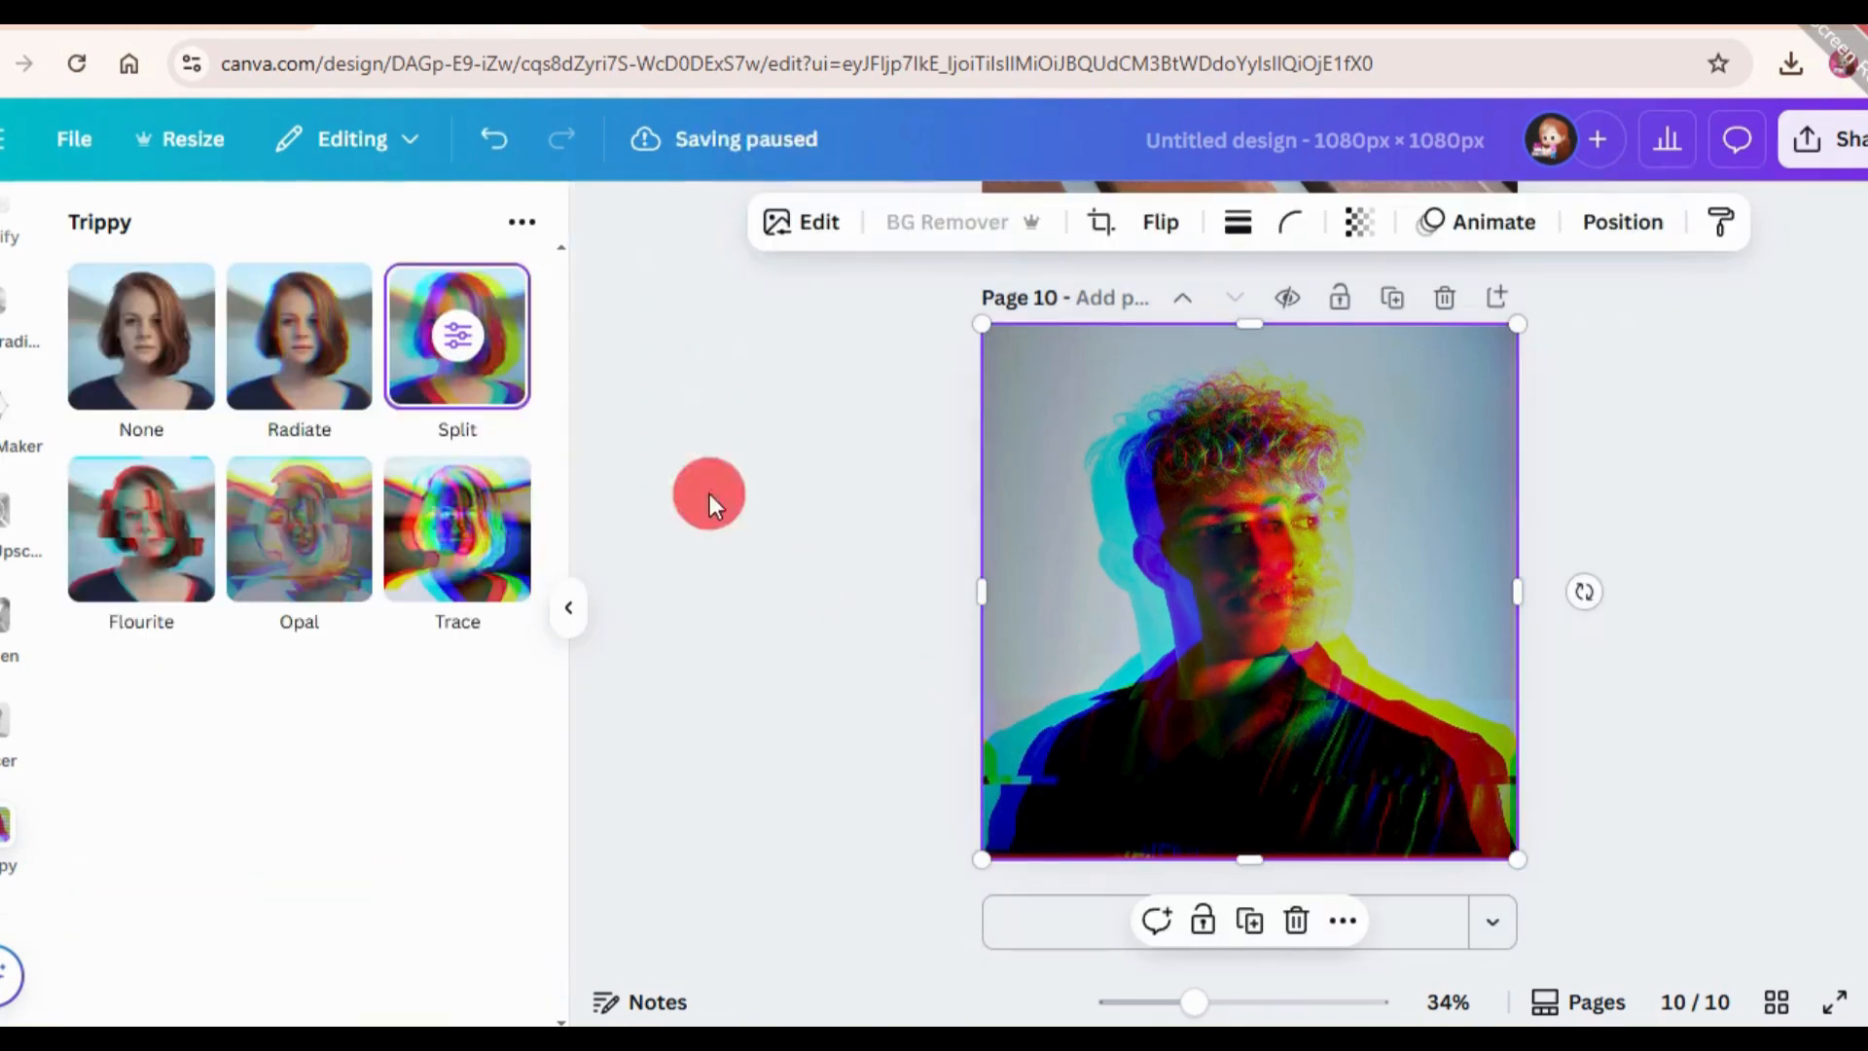
Add an eleventh page and open the Tracer app.
click(1046, 939)
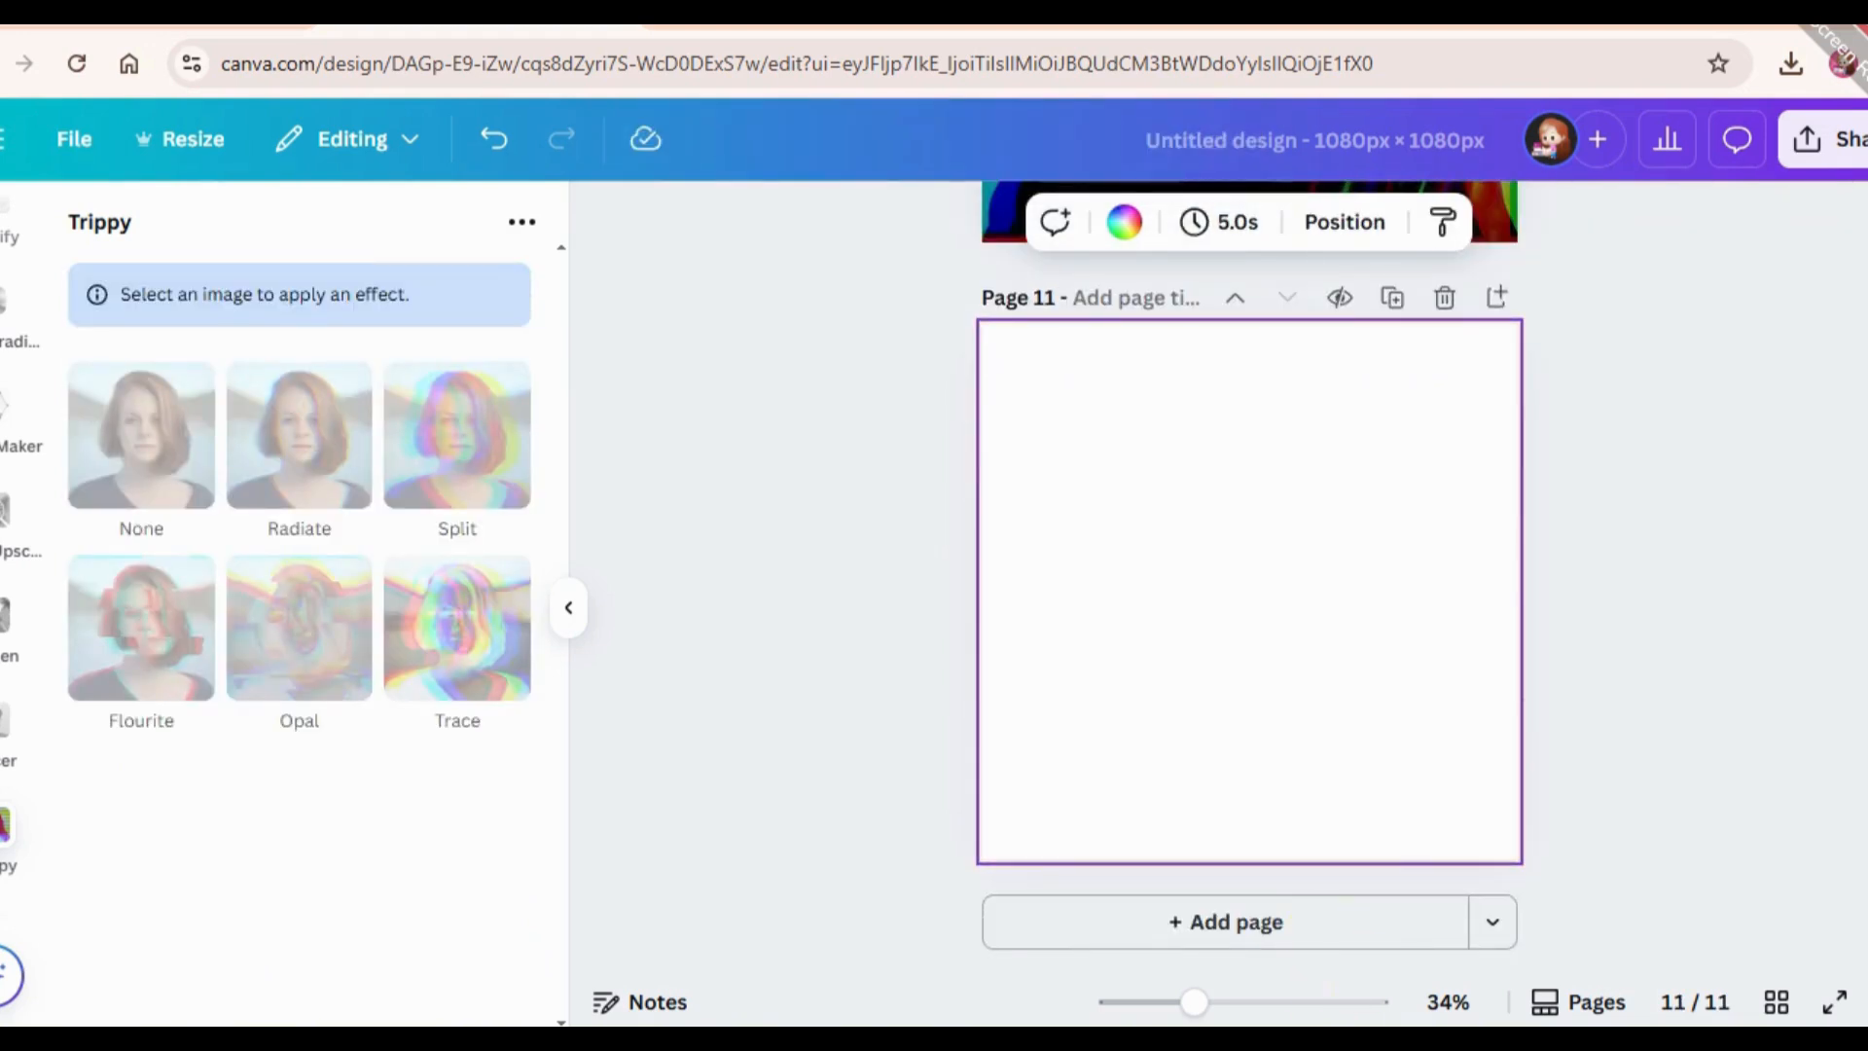
scroll(24, 659, down, 1)
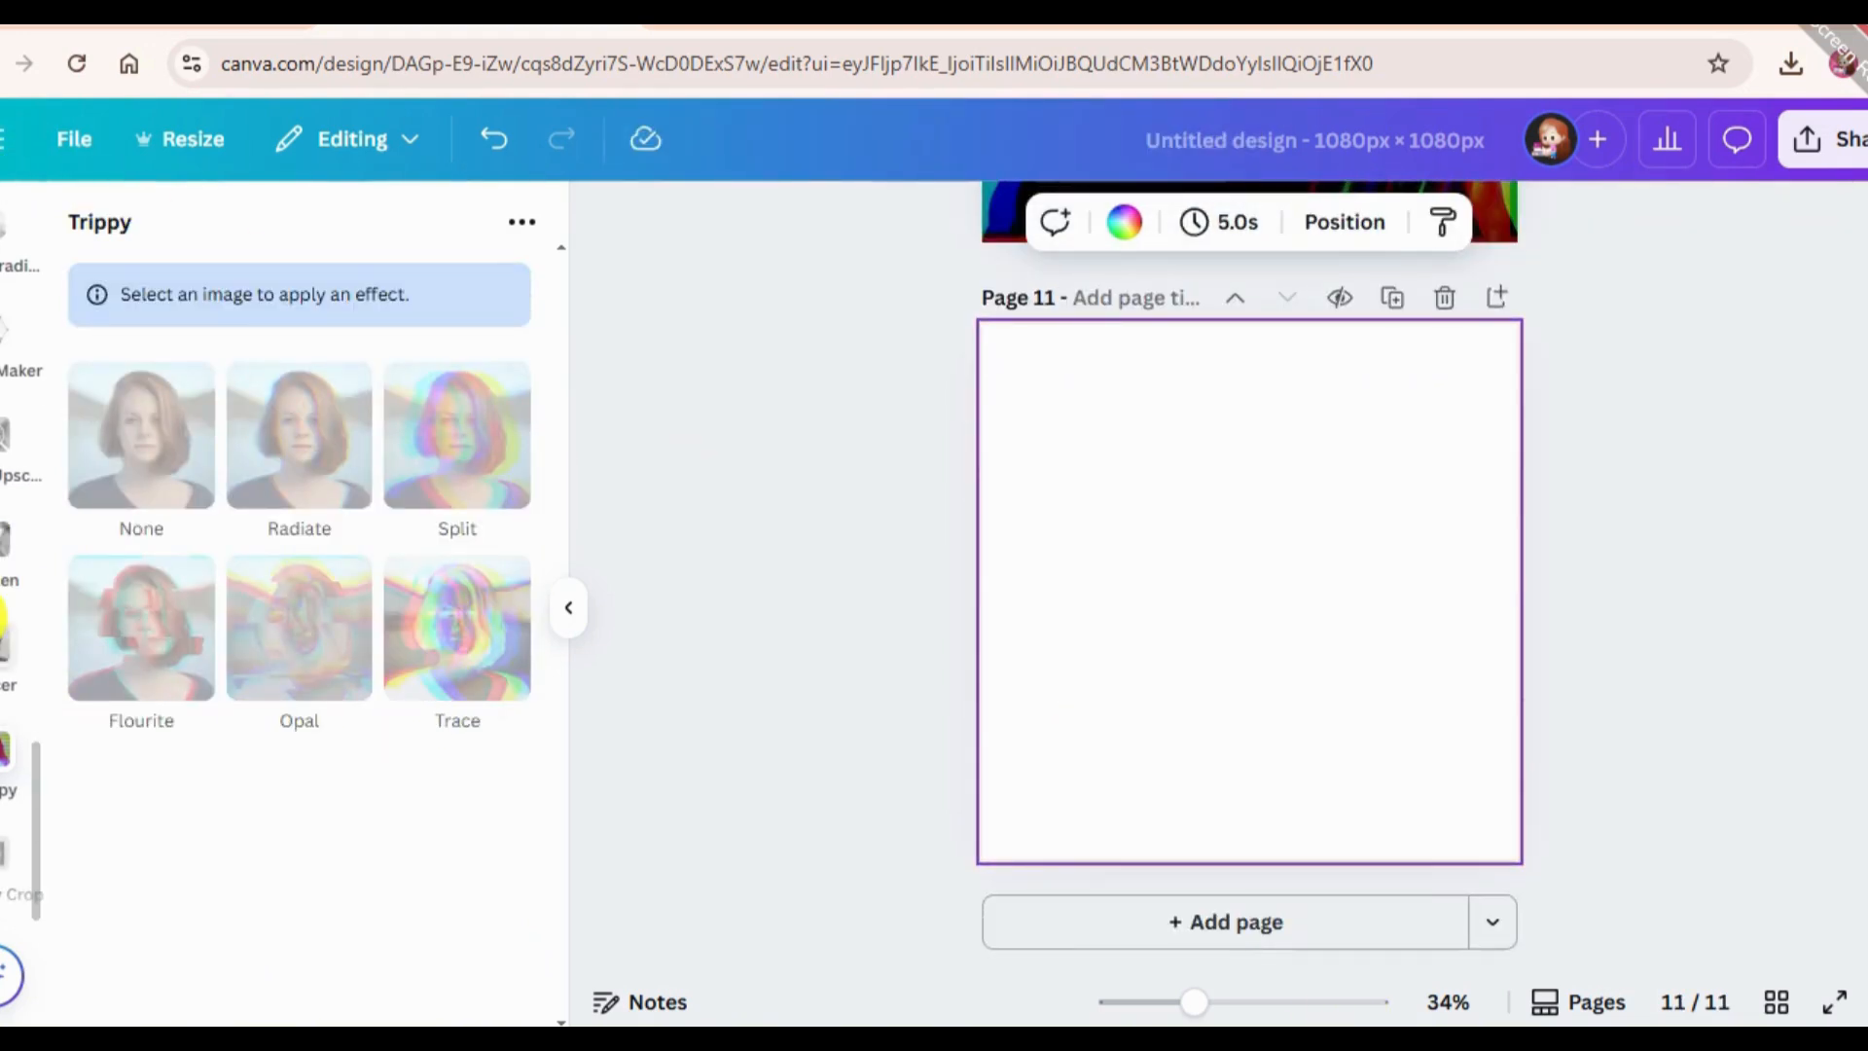
click(4, 647)
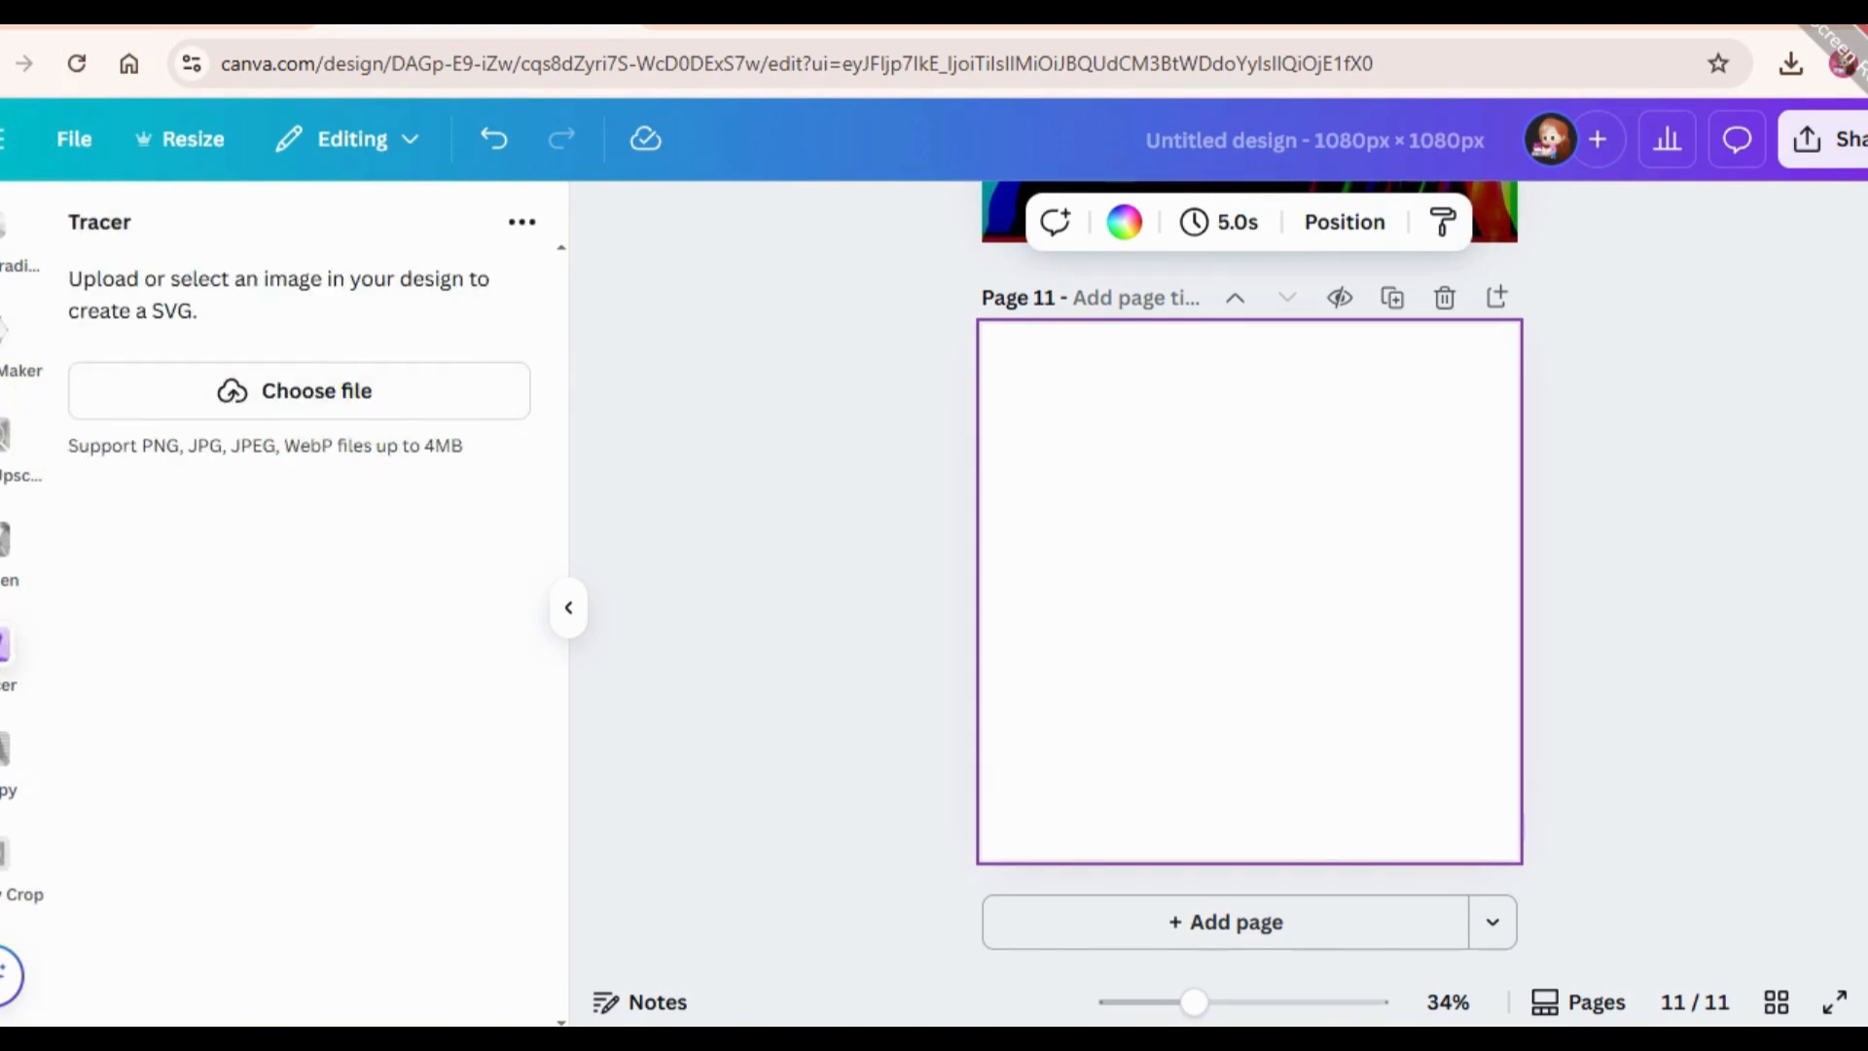
Search the elements for "person jumping" and show only photos.
scroll(20, 583, up, 8)
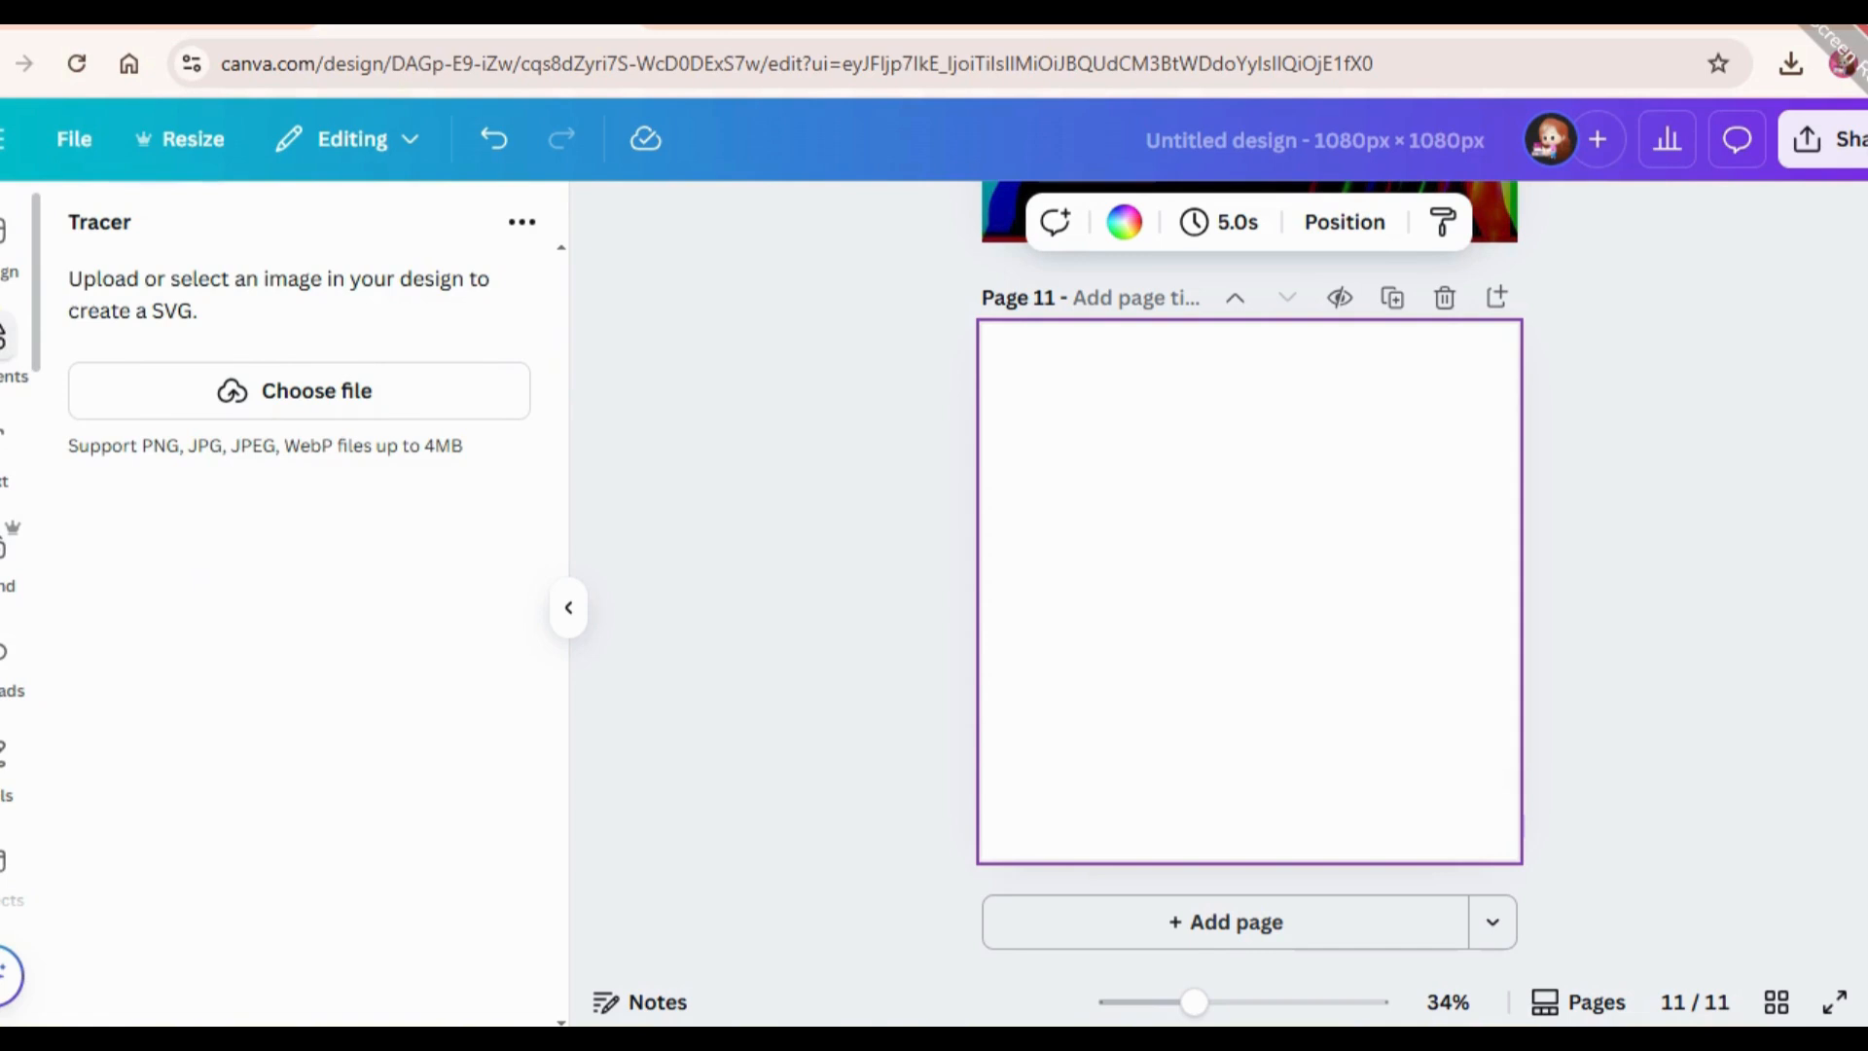
click(5, 336)
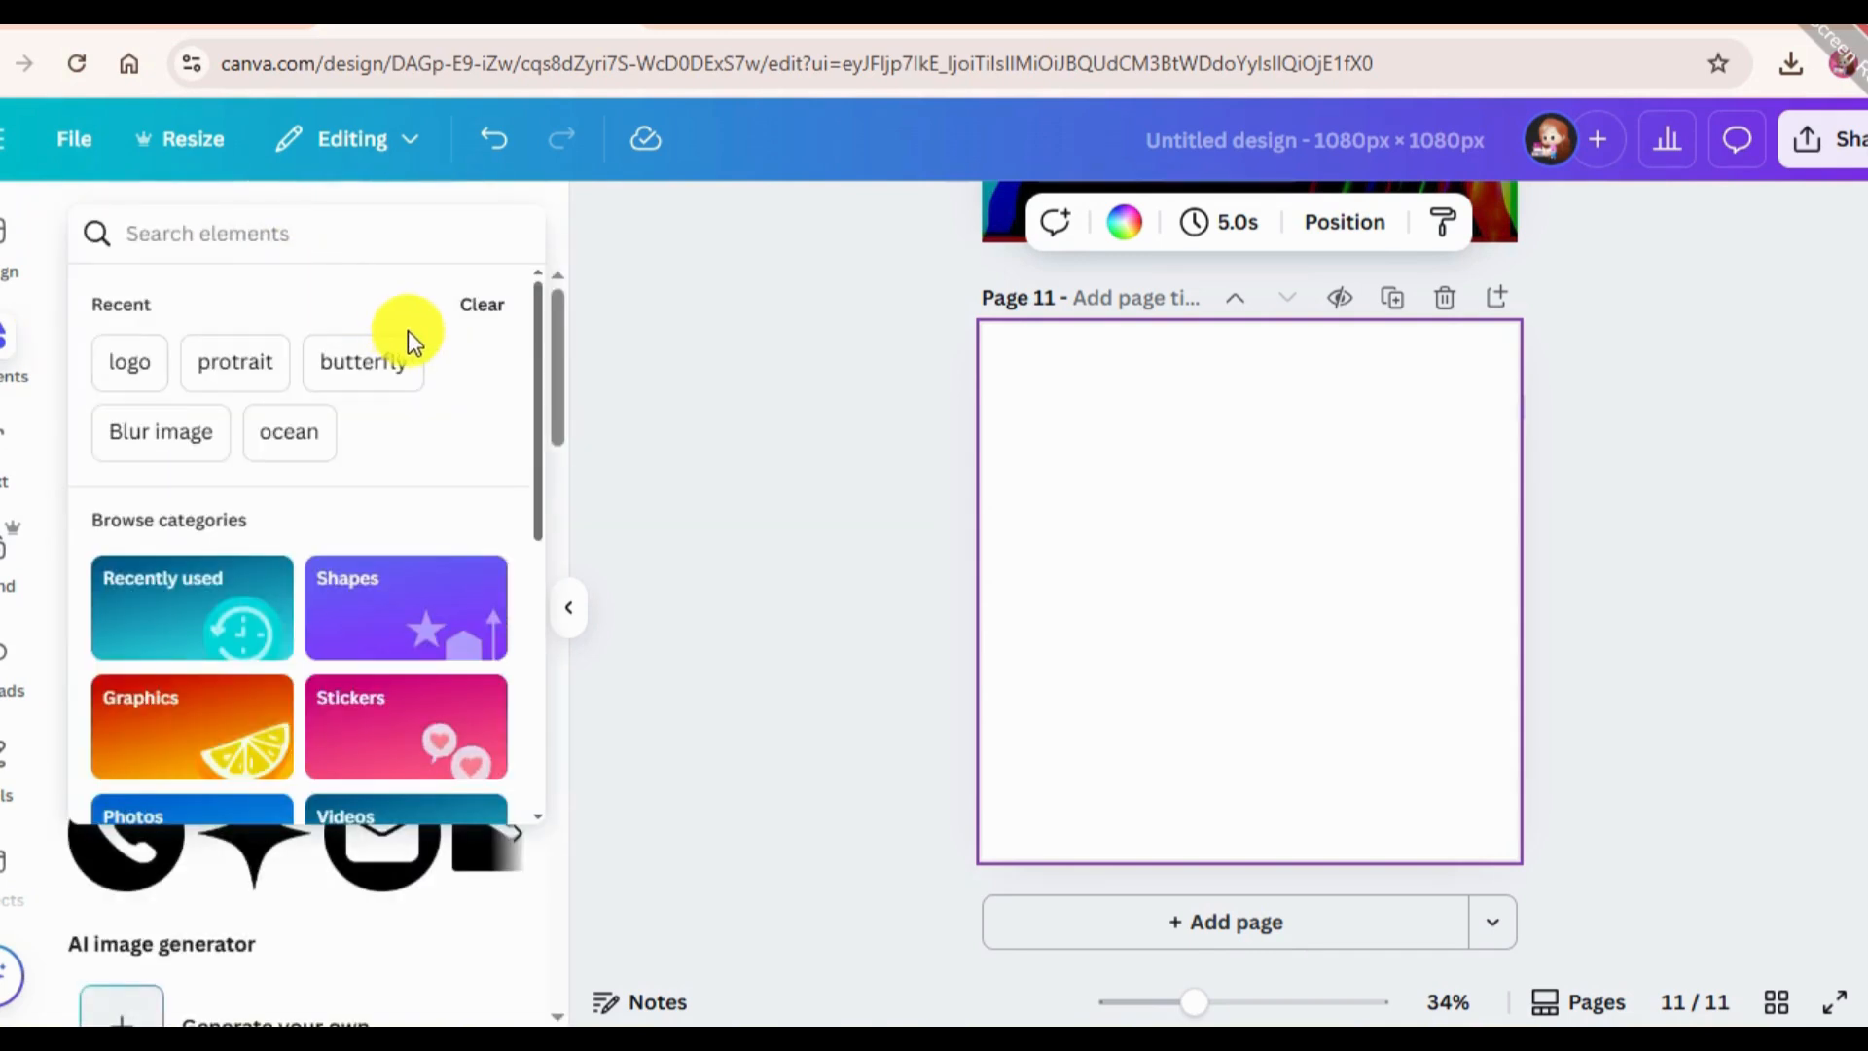
text(per)
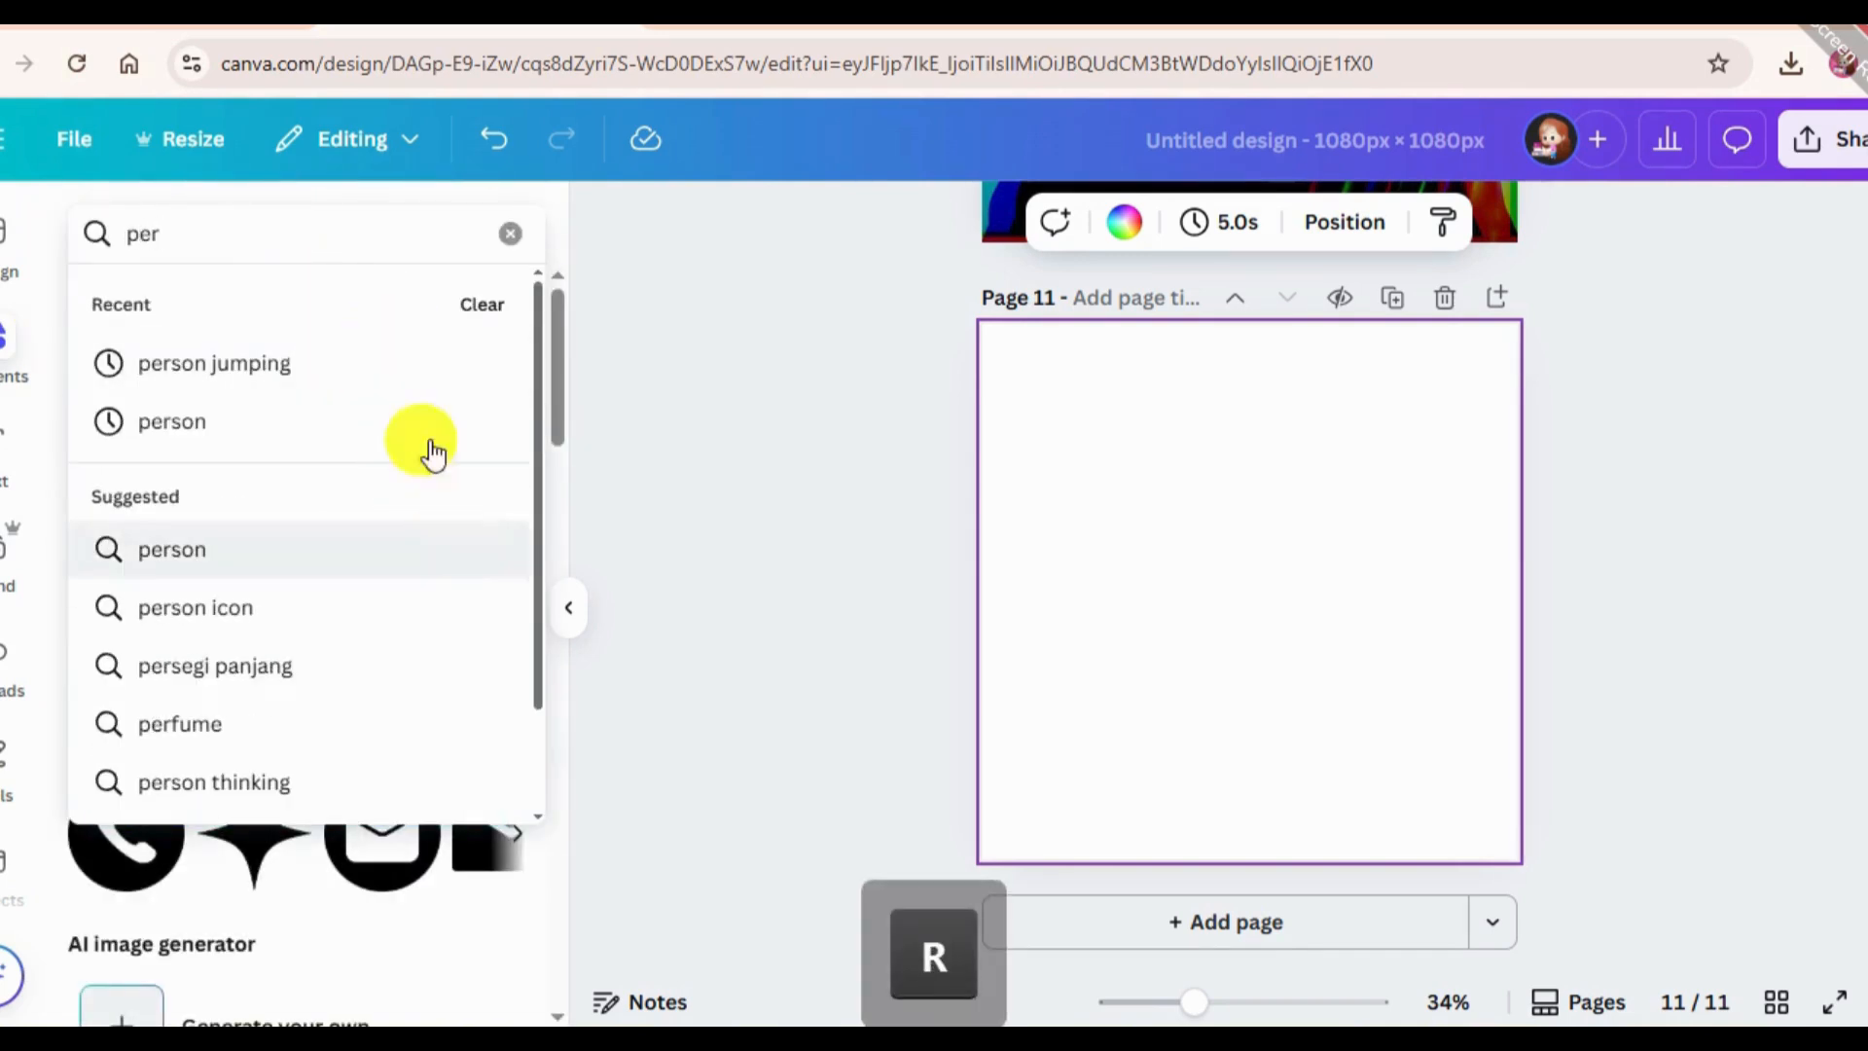
click(237, 360)
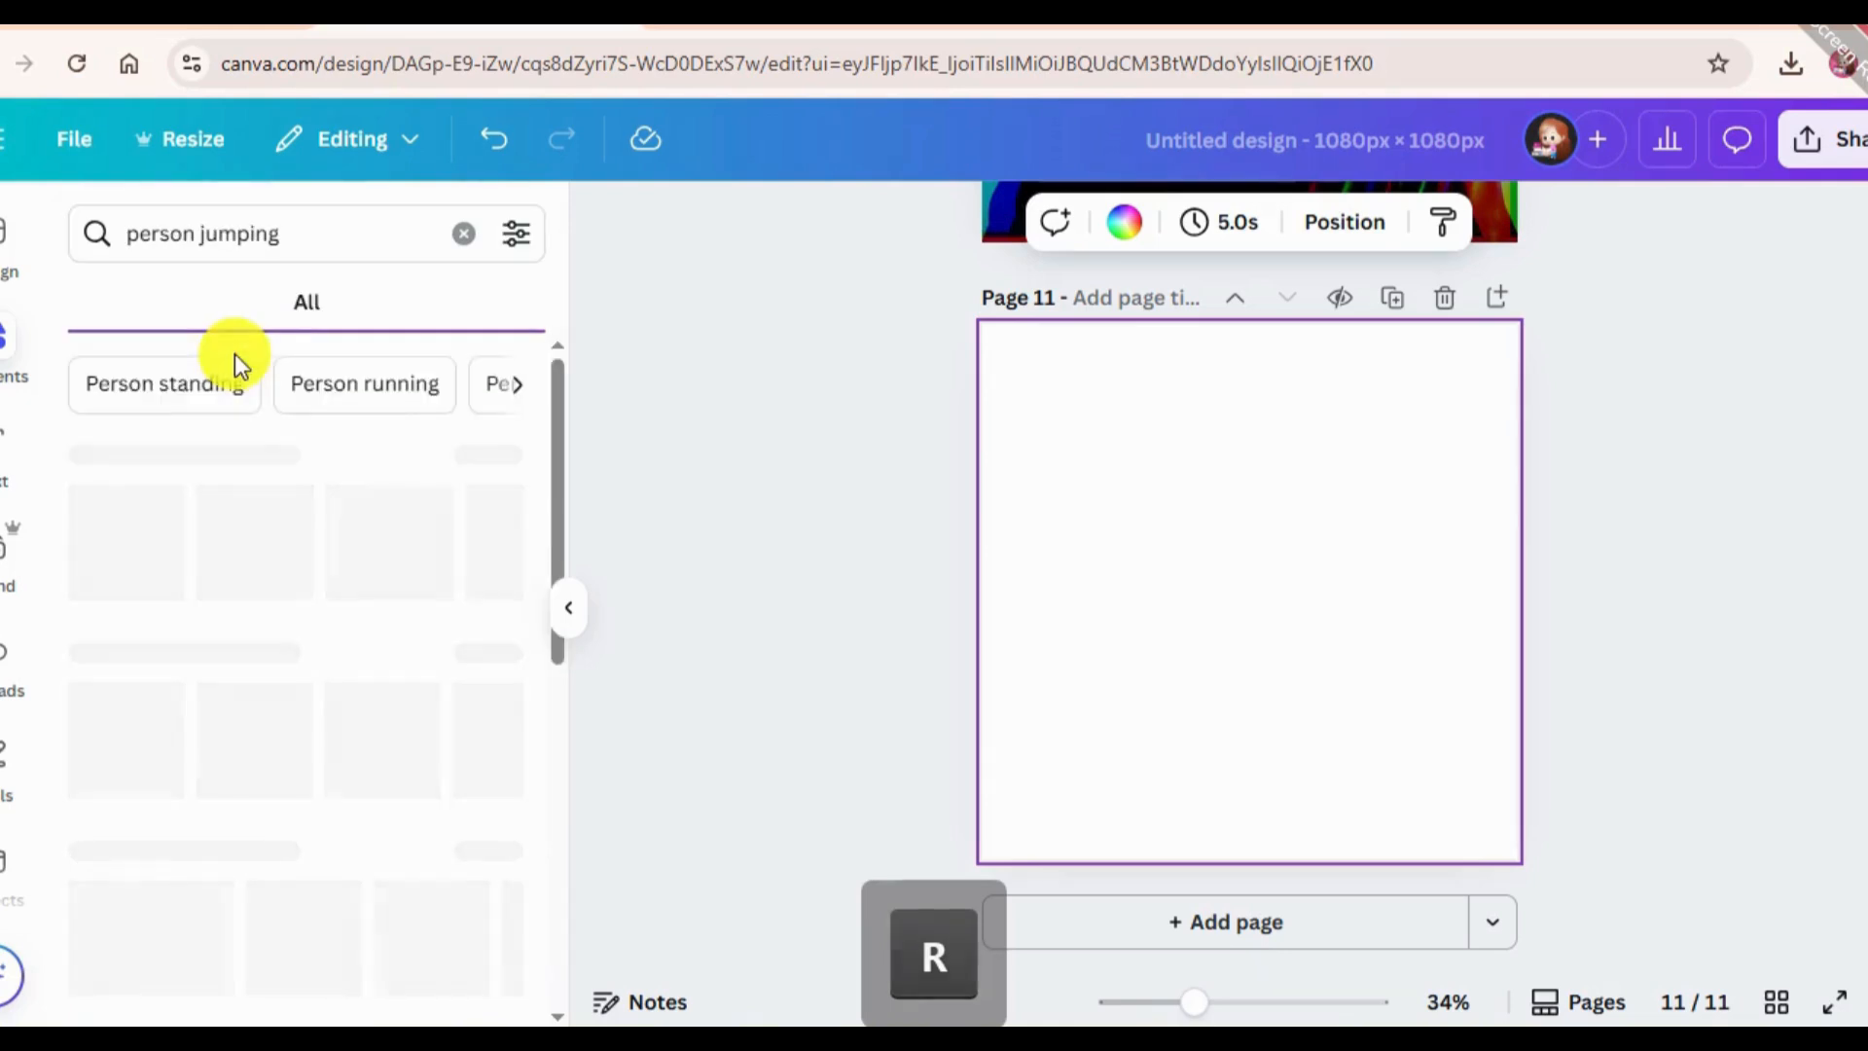
click(195, 301)
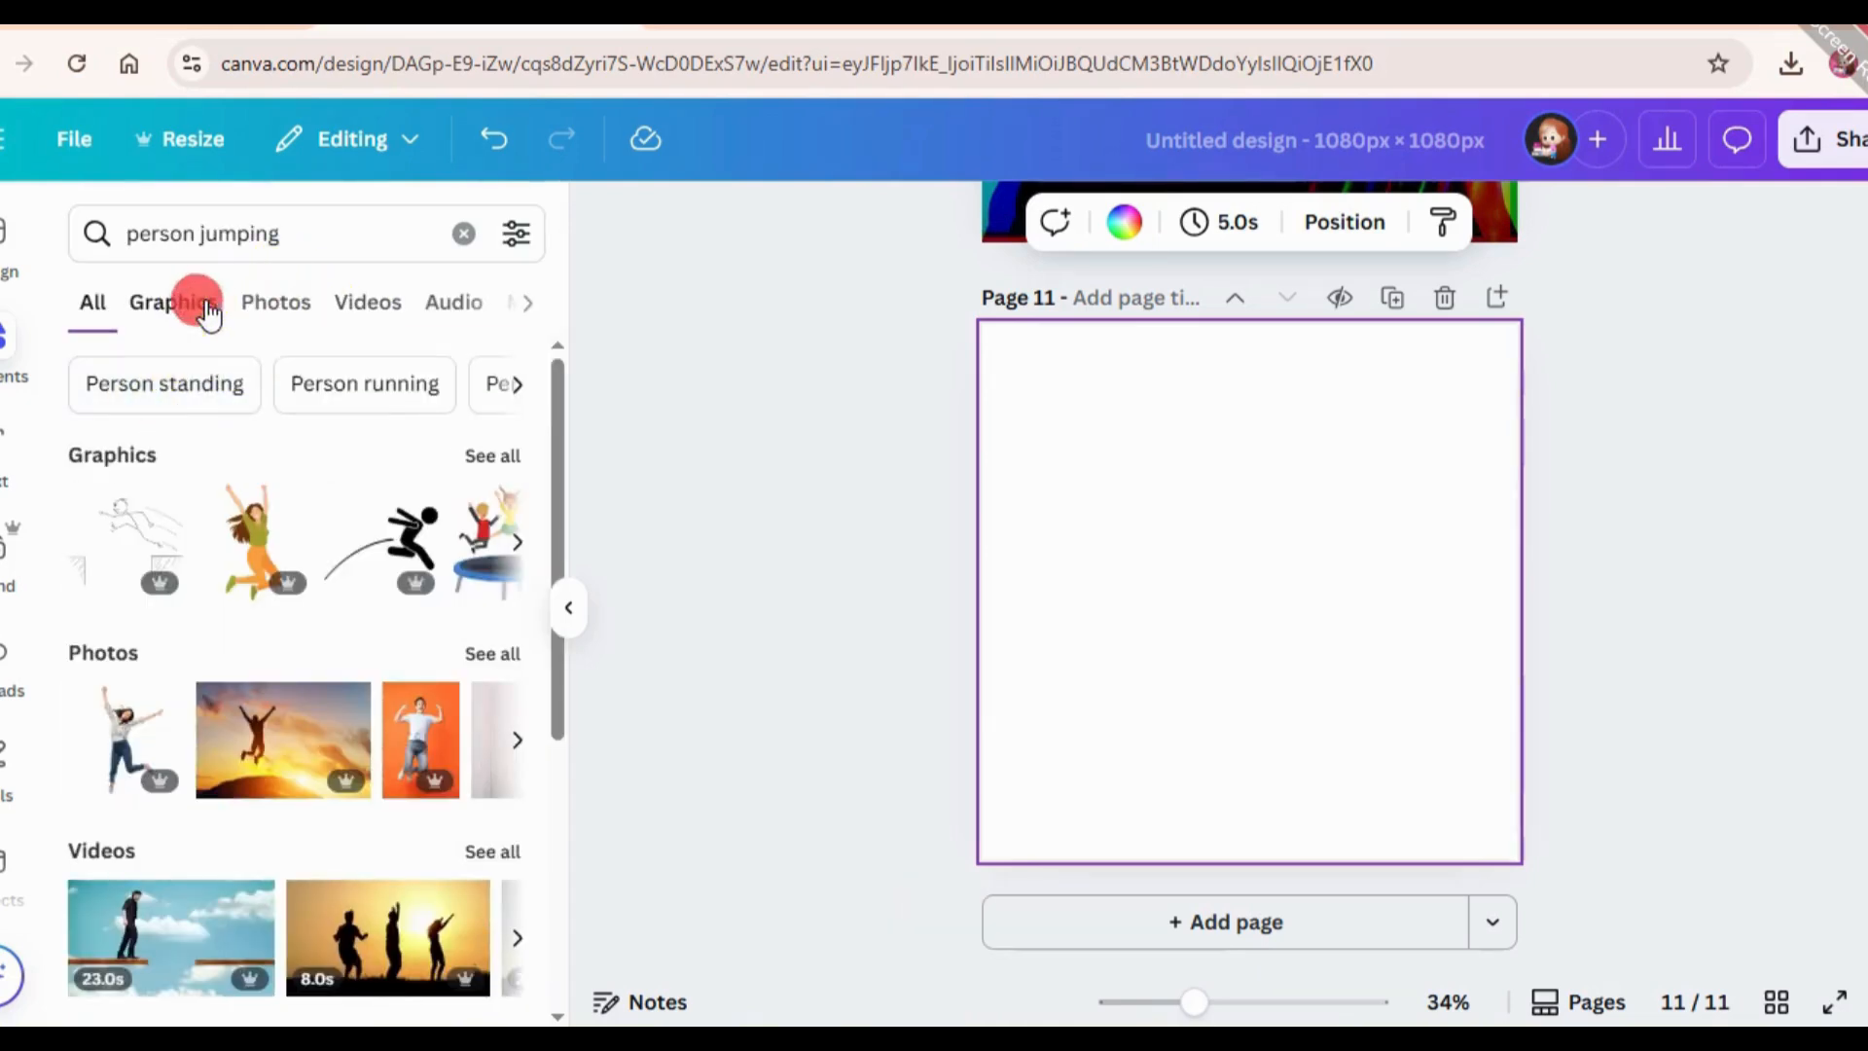
click(277, 304)
Place the photo of the jumping woman on a red background on page 11 and make it fill the page.
scroll(428, 749, down, 5)
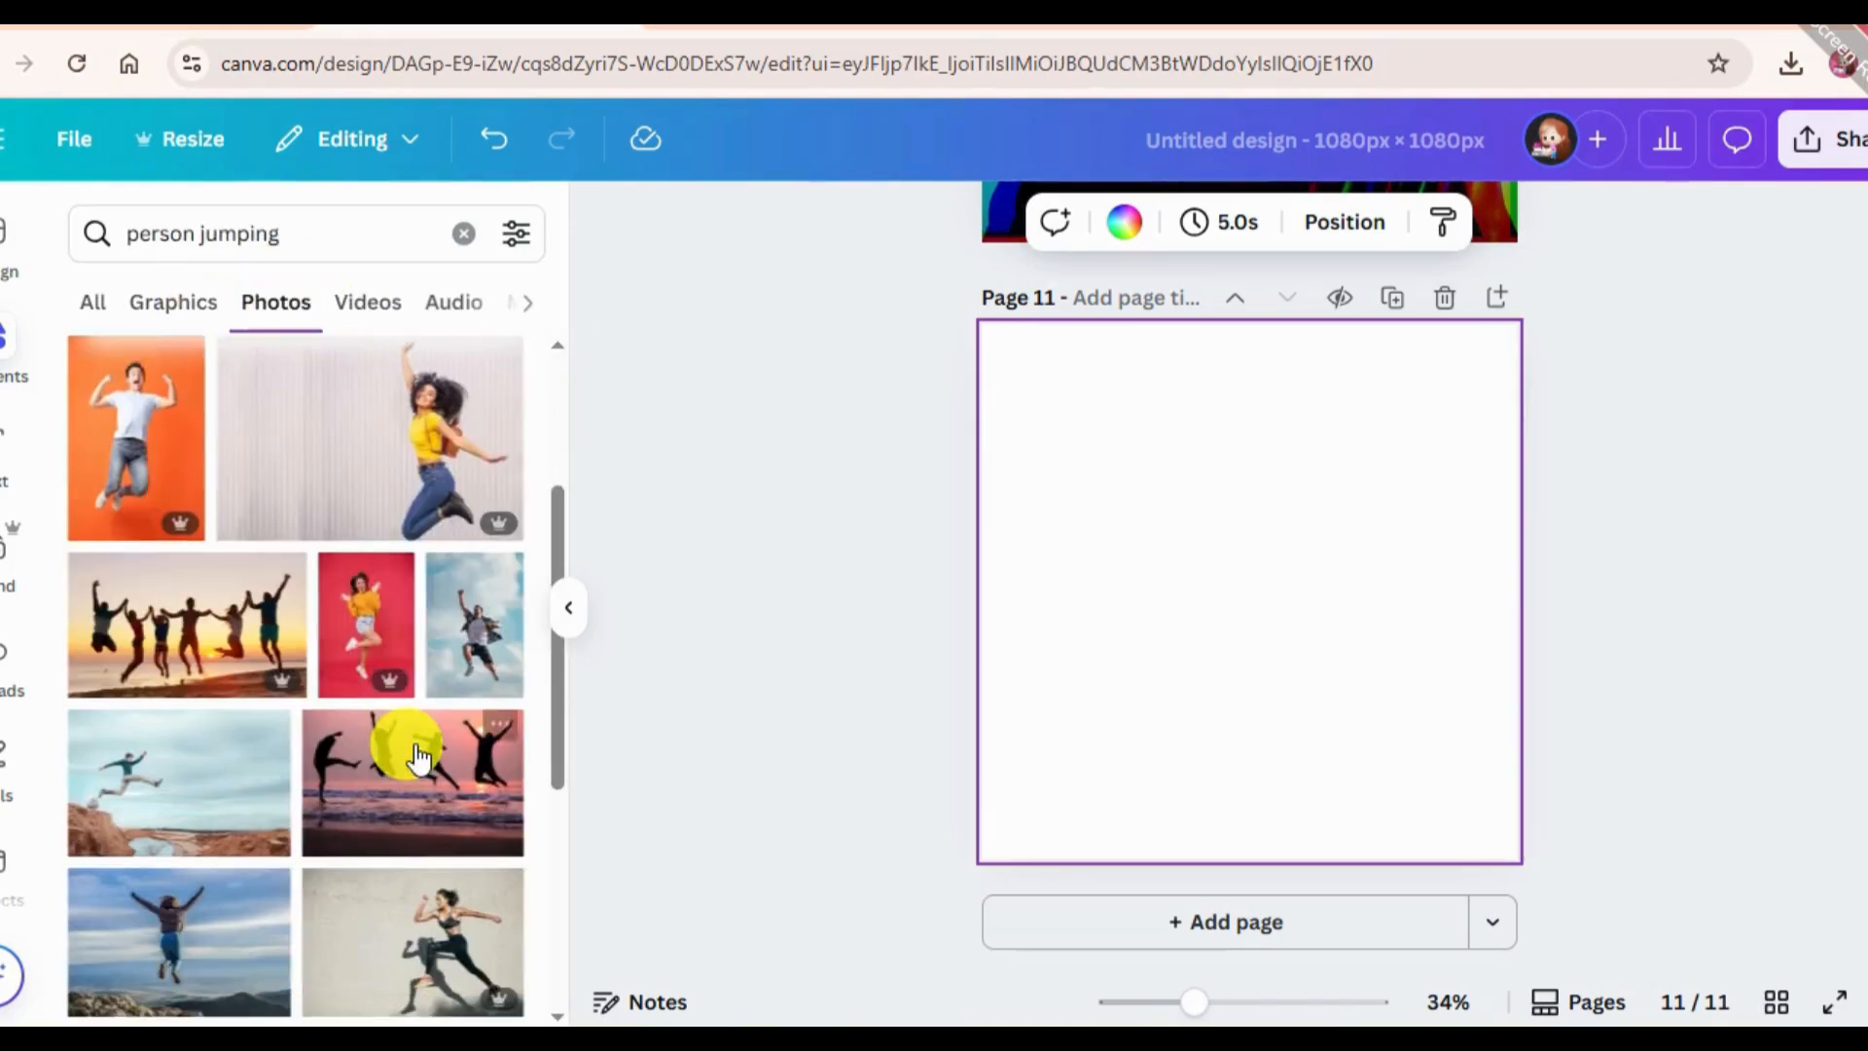
scroll(384, 821, down, 4)
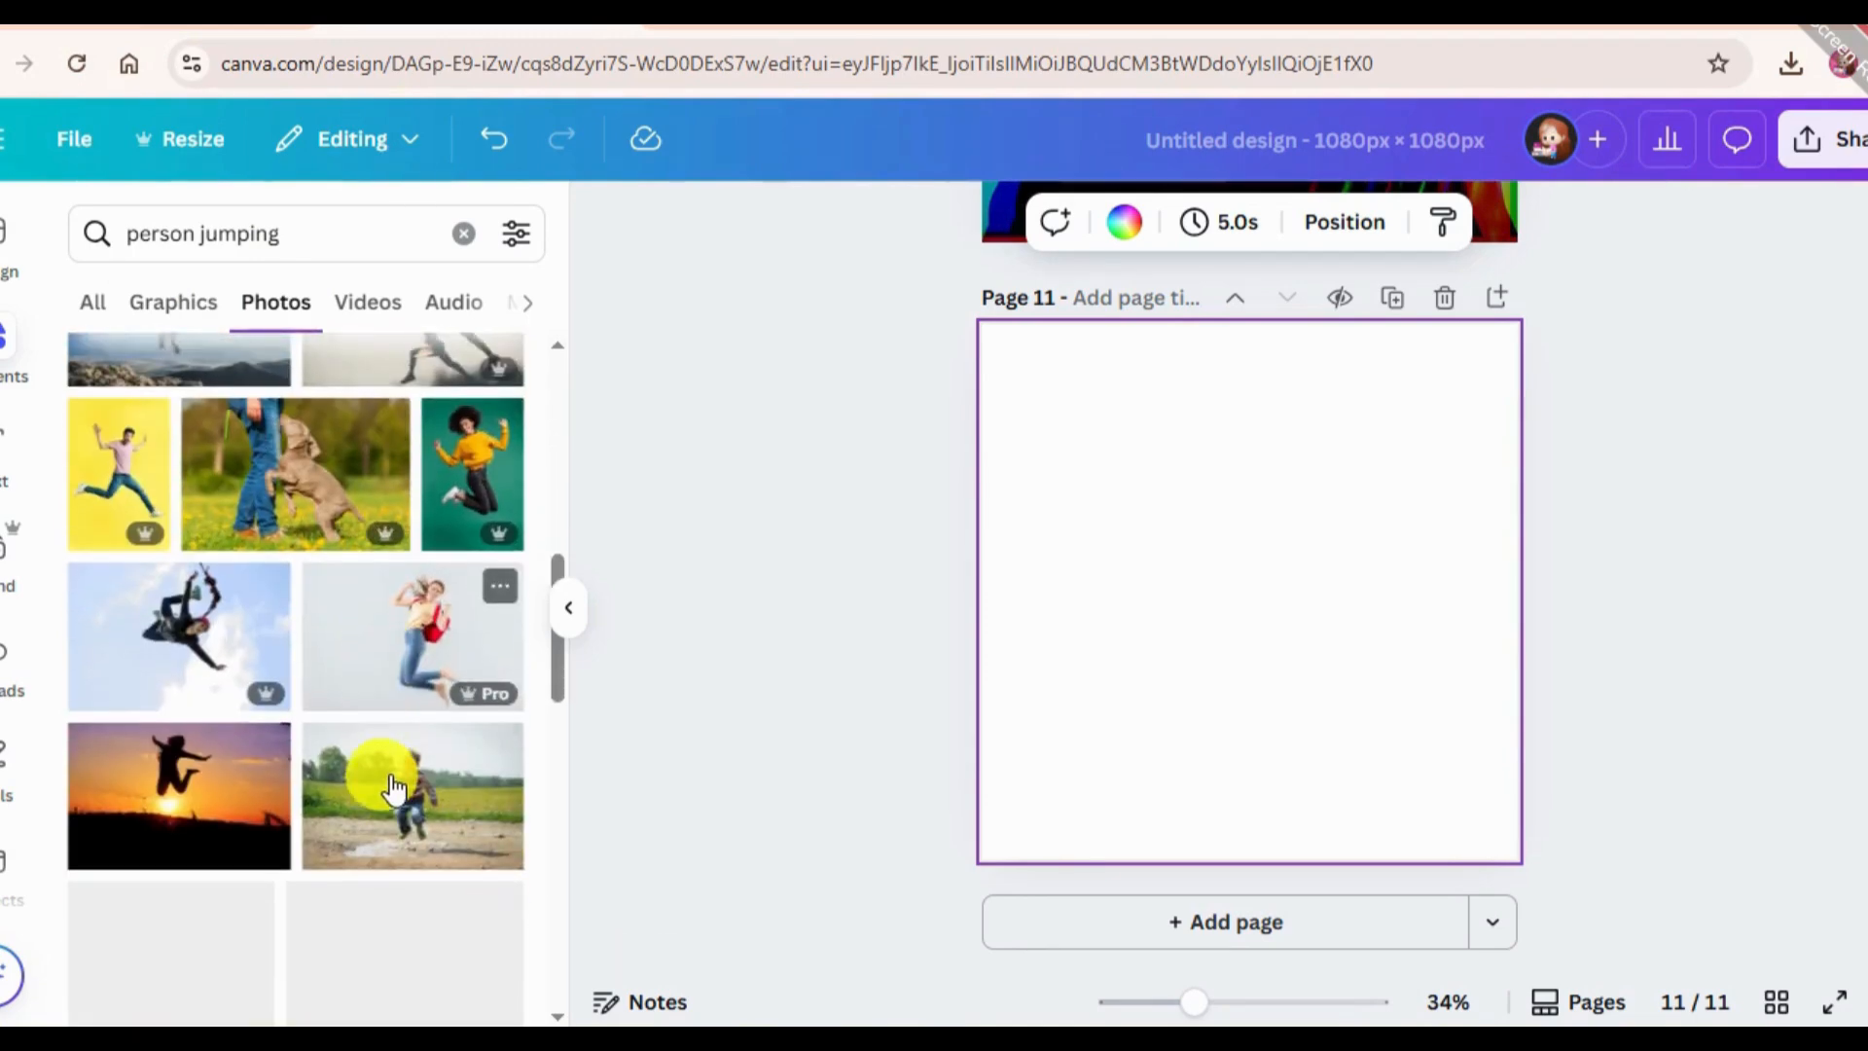
scroll(351, 793, up, 2)
scroll(321, 793, up, 6)
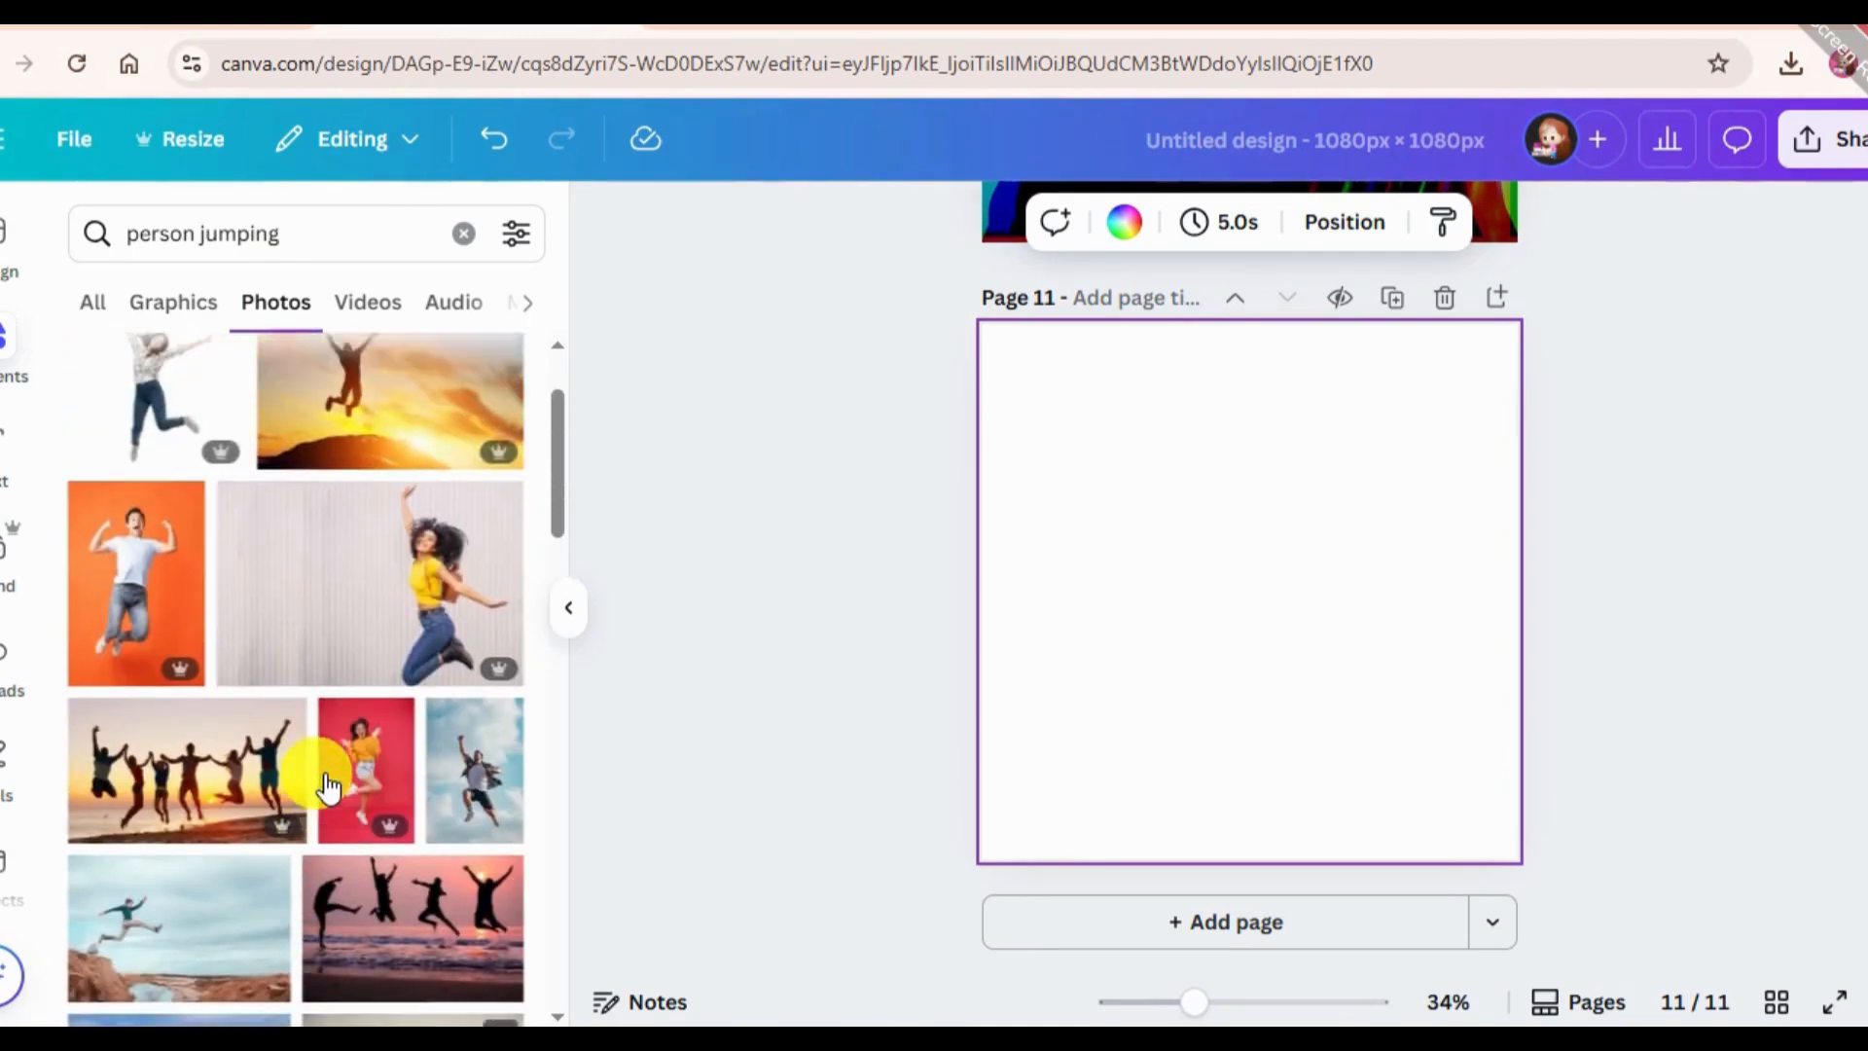
click(372, 863)
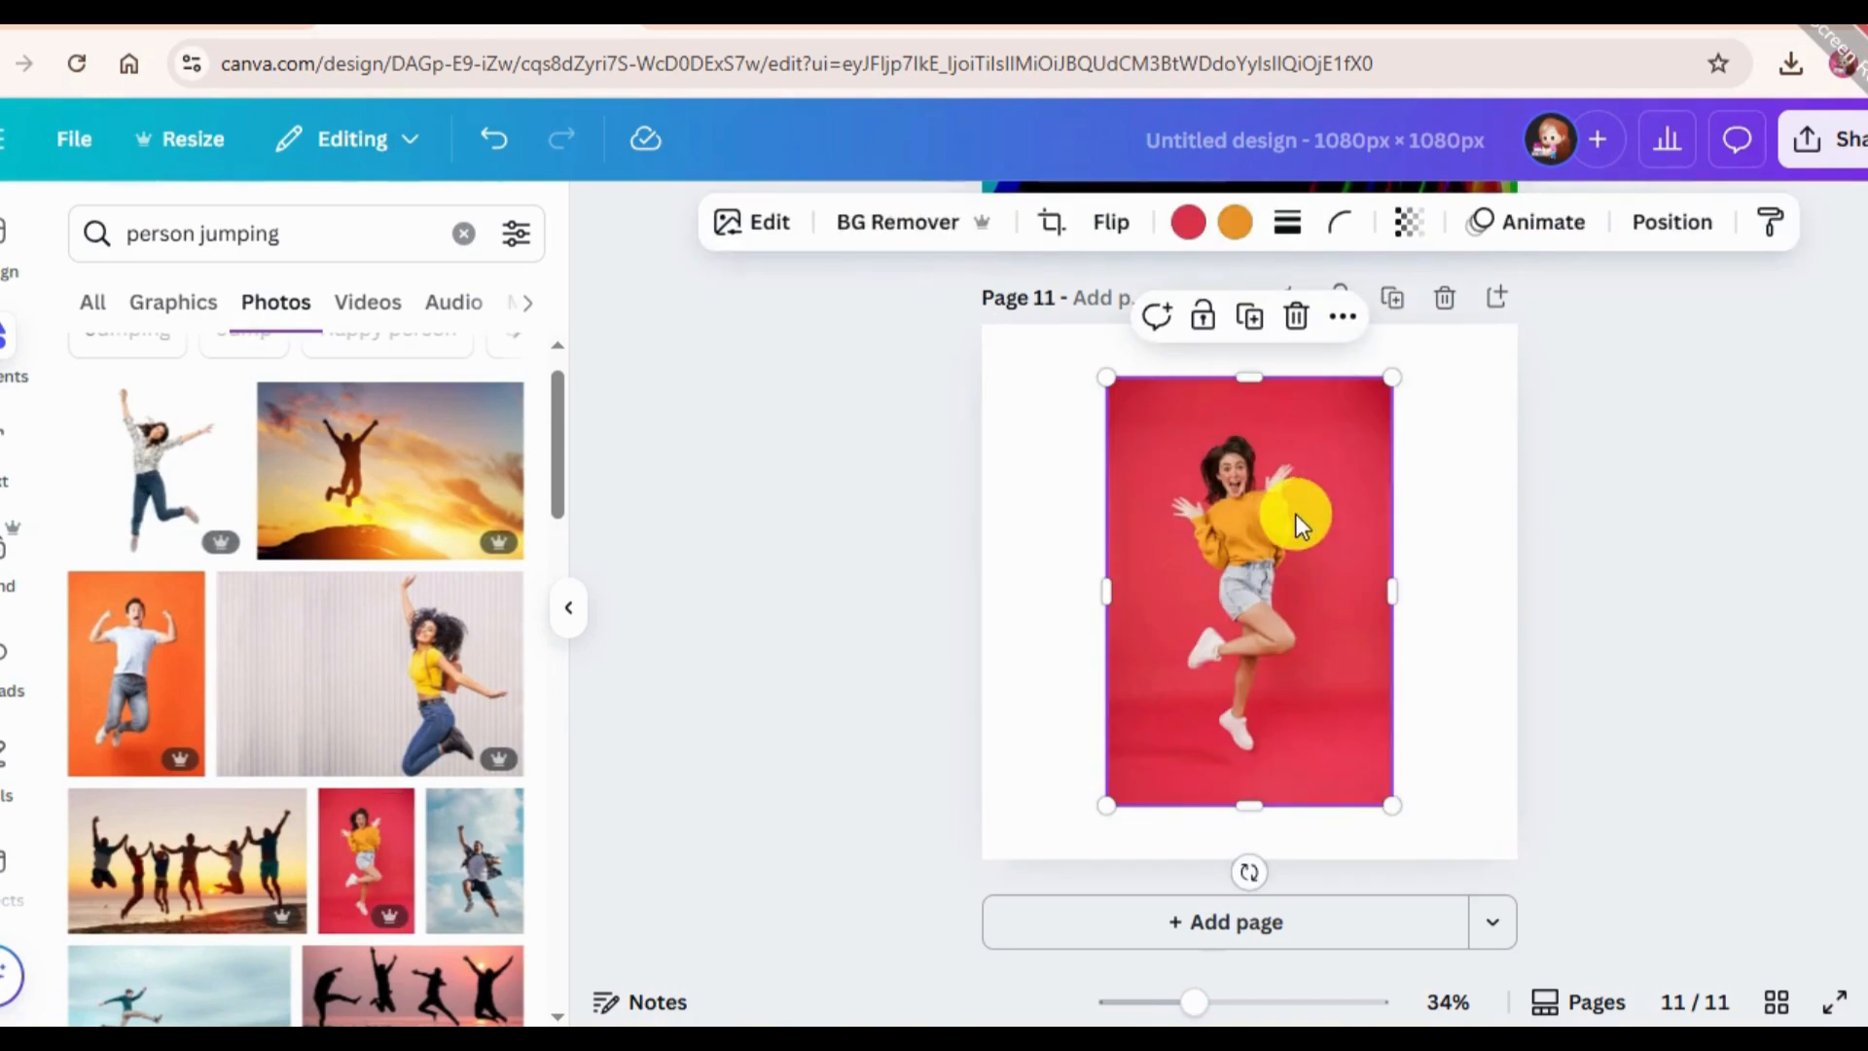
drag(1296, 514, 1247, 571)
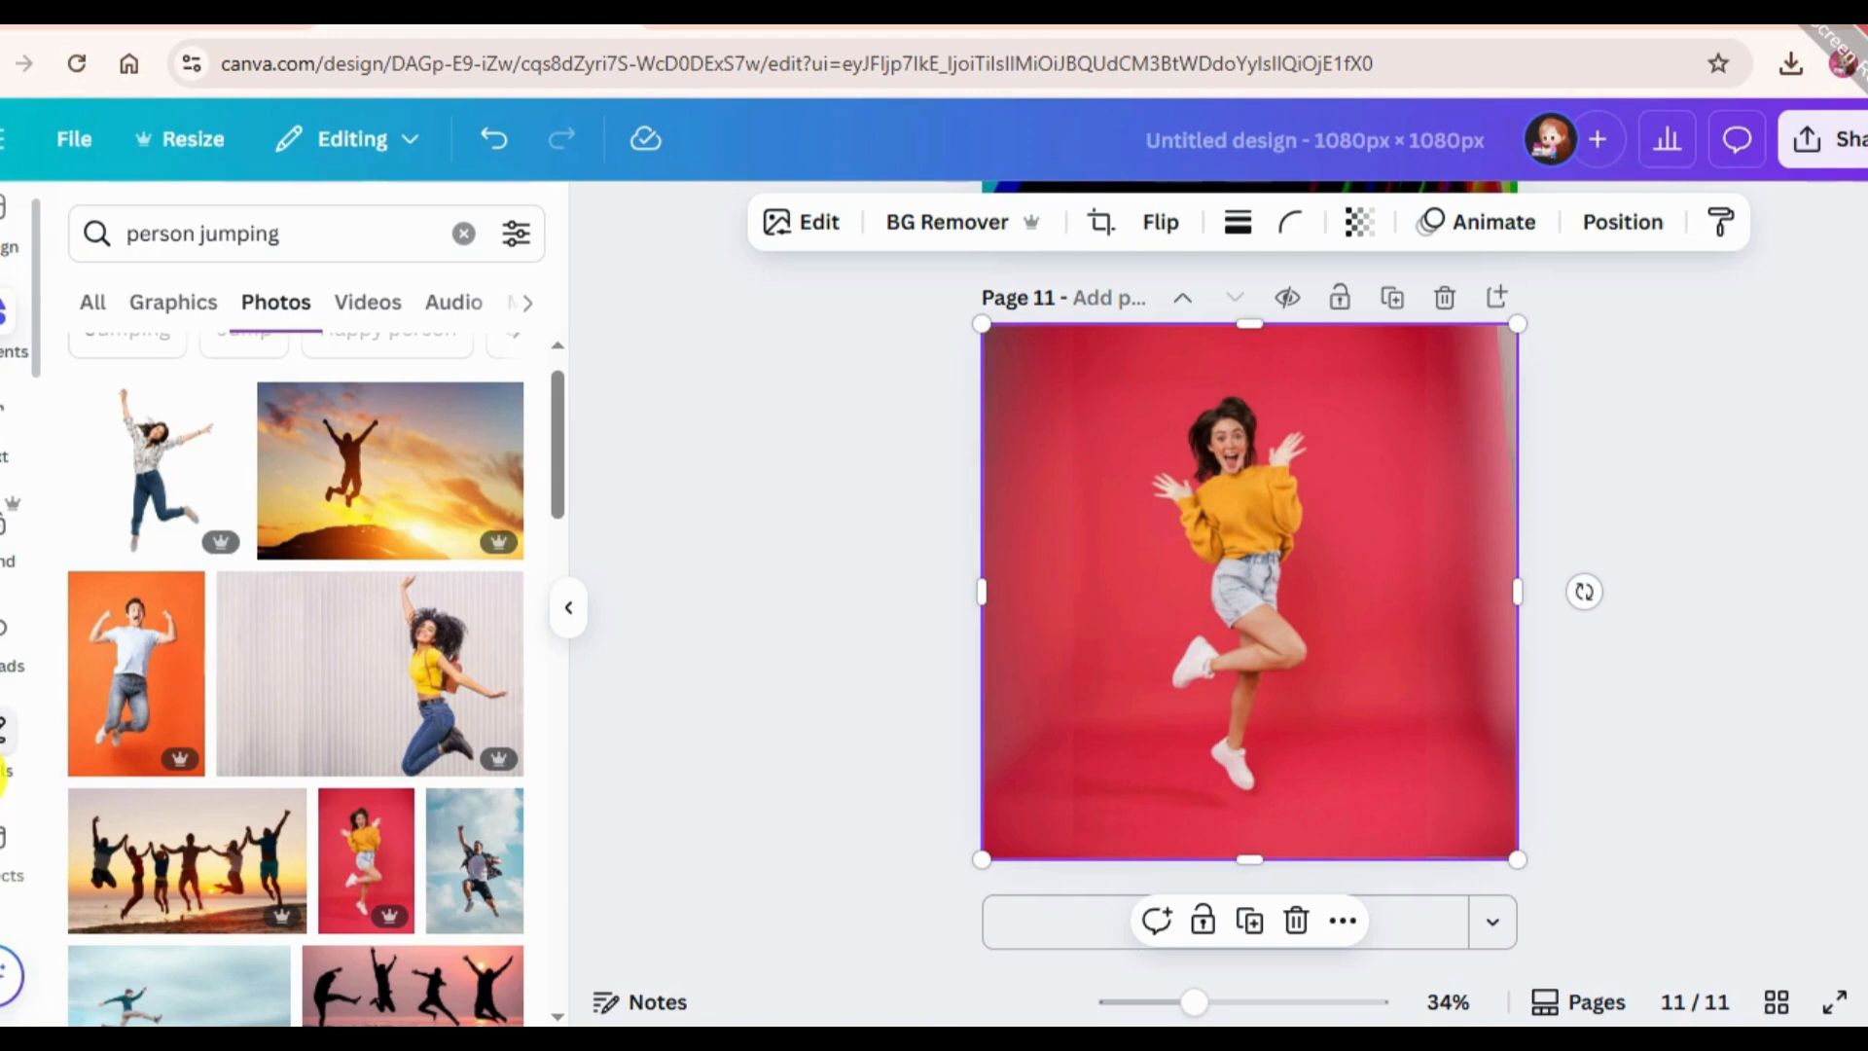
Search the apps for "tracer" and open the Tracer app for the jumping woman photo.
scroll(4, 774, down, 4)
click(2, 456)
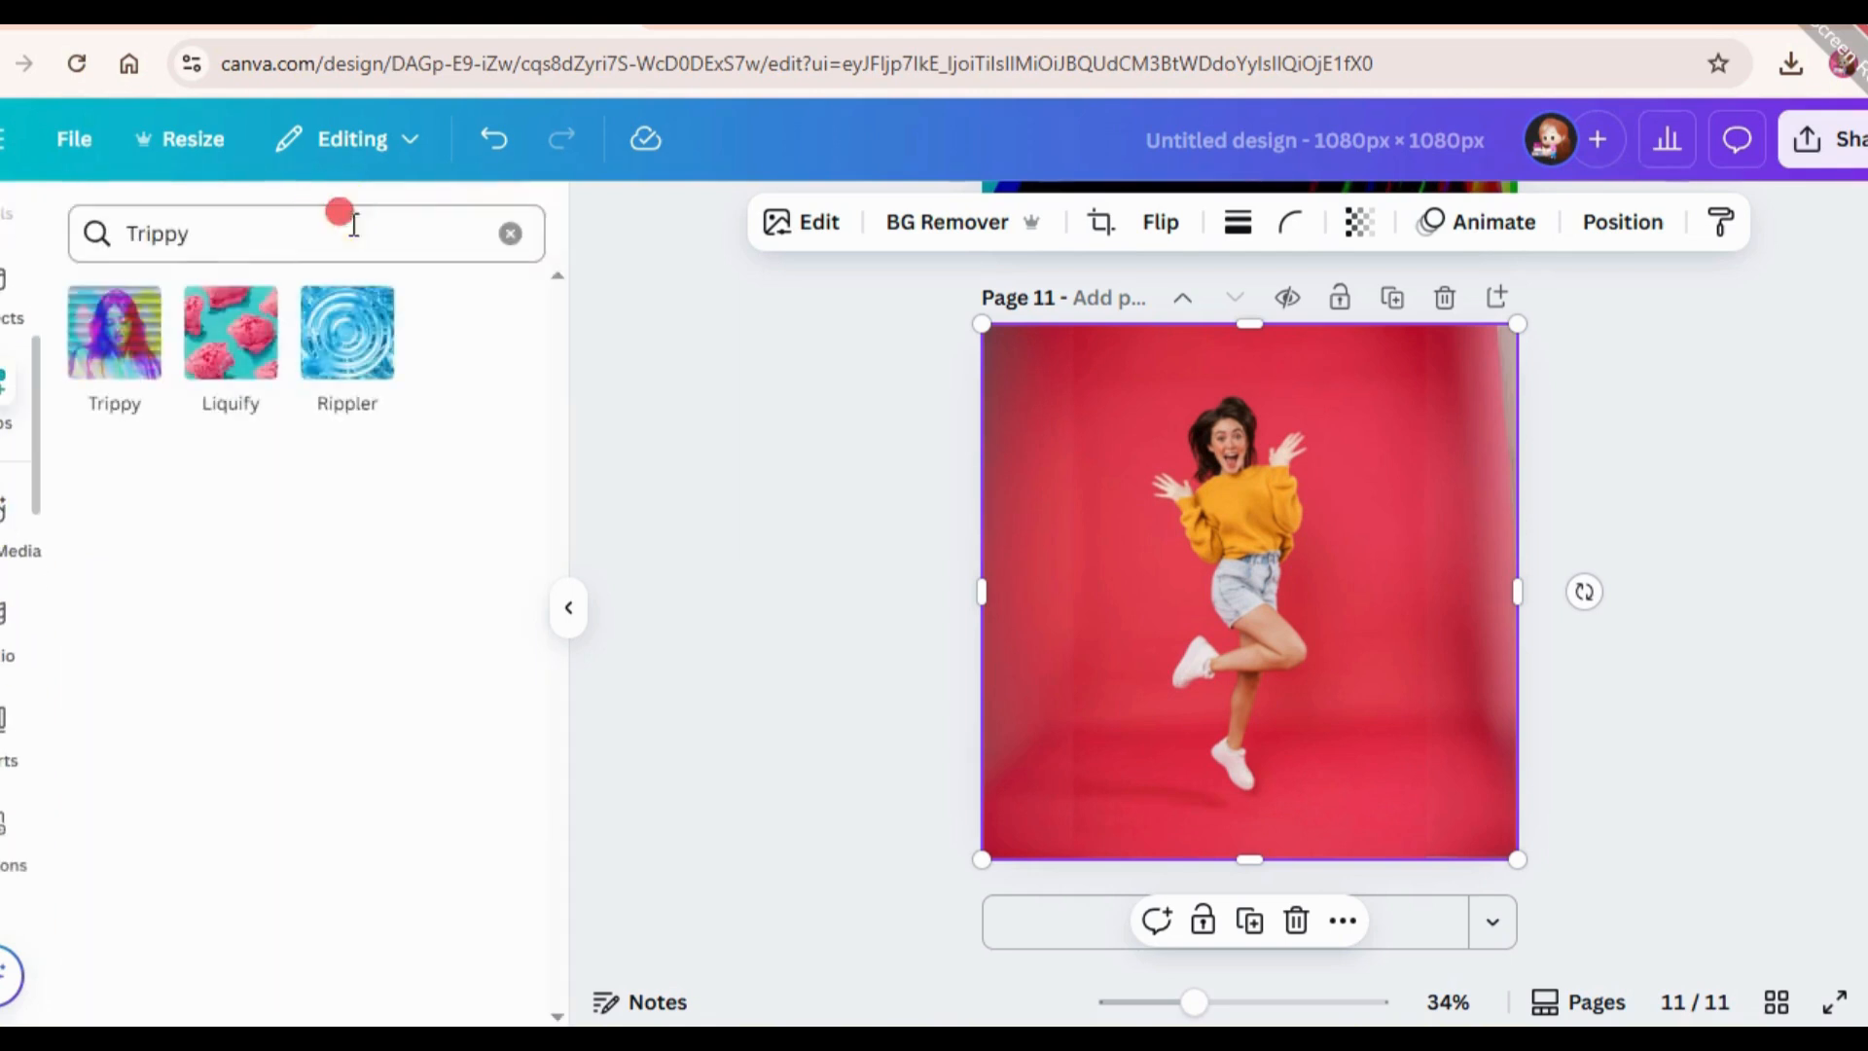
double_click(348, 223)
key(BackSpace)
text(tracer)
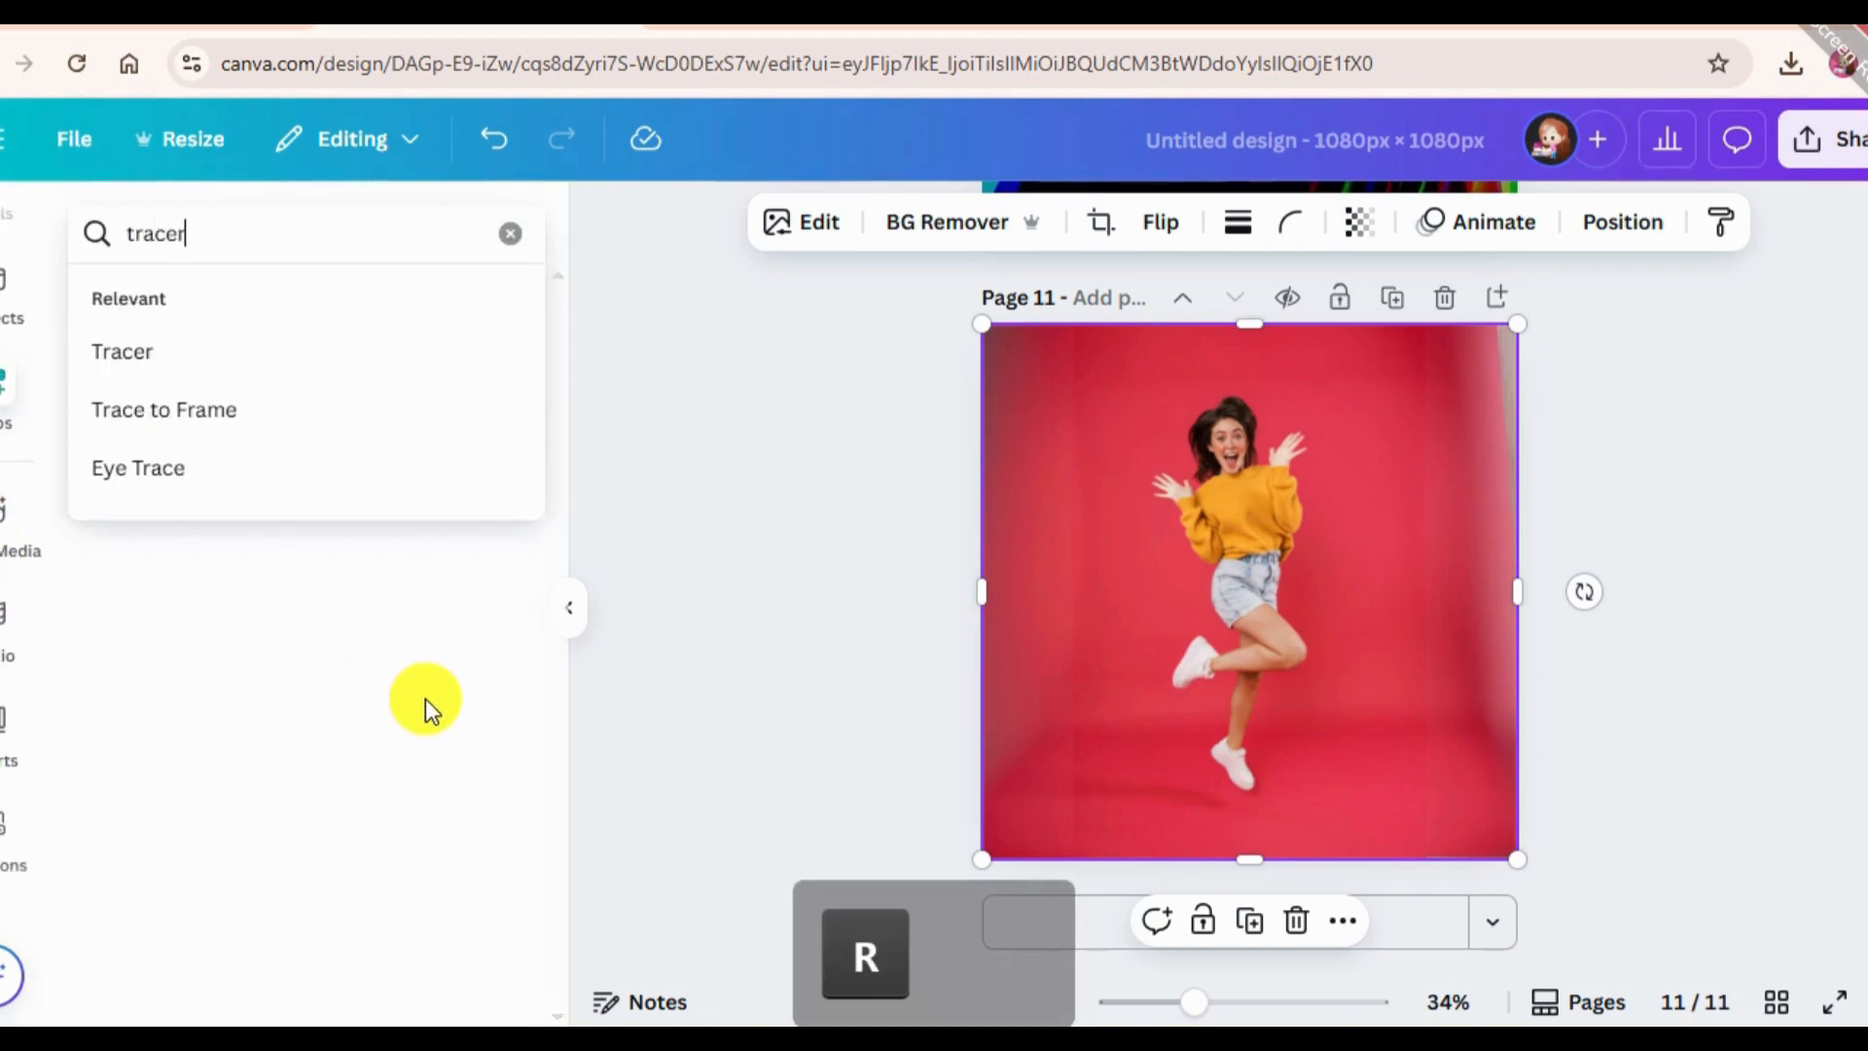
key(Return)
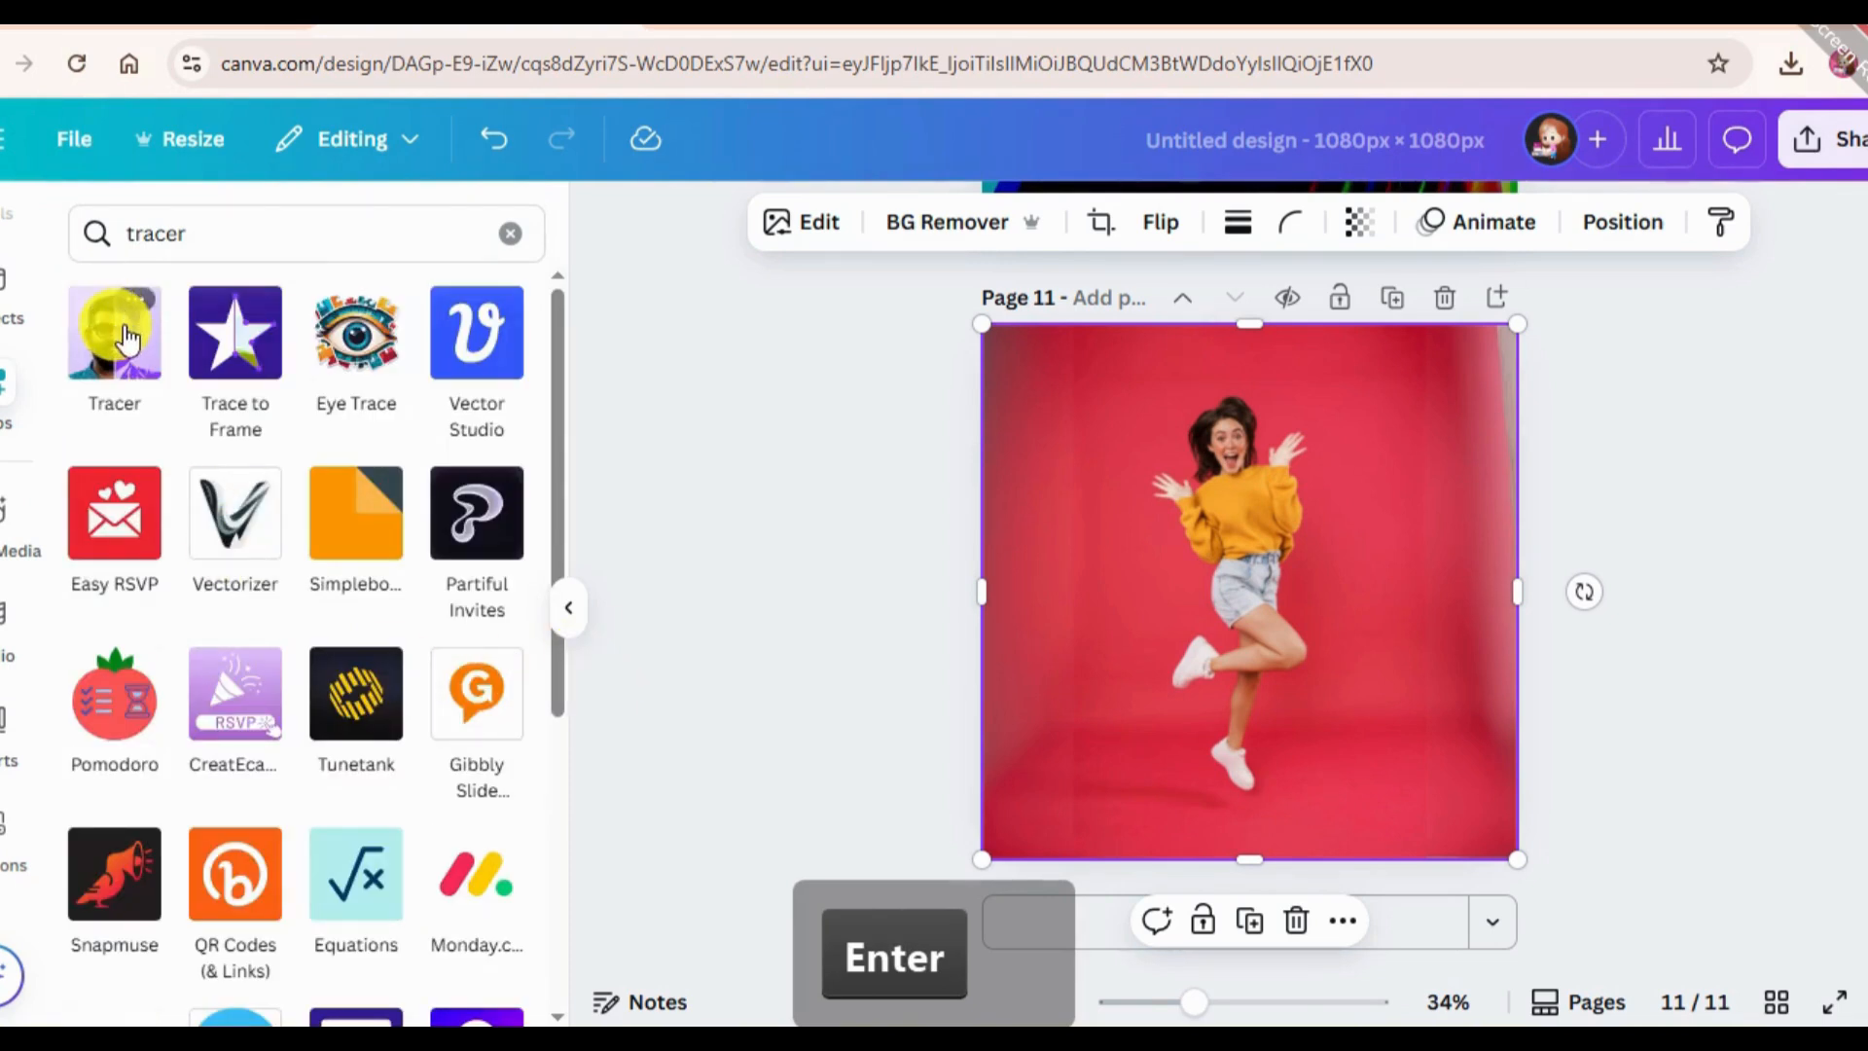
click(112, 343)
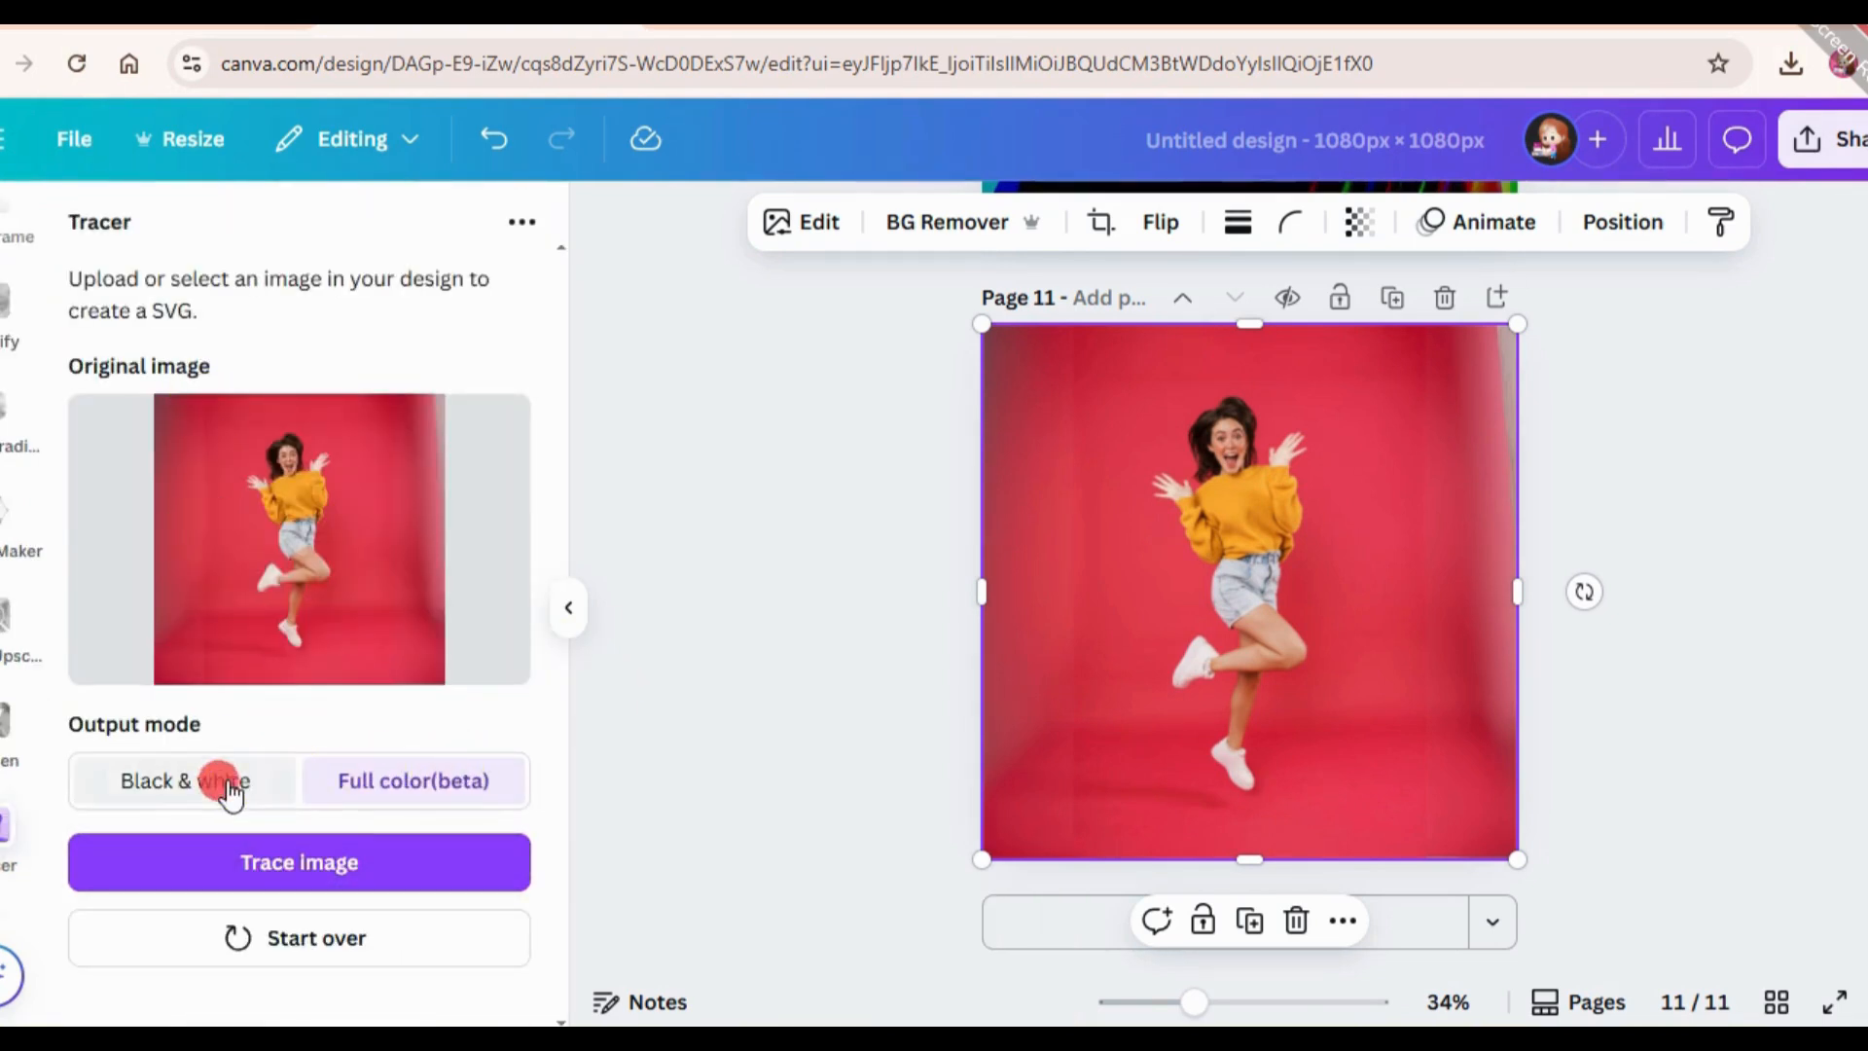
Trace the photo in Full color(beta) output mode, add the traced image to page 11 and select the original photo.
click(185, 780)
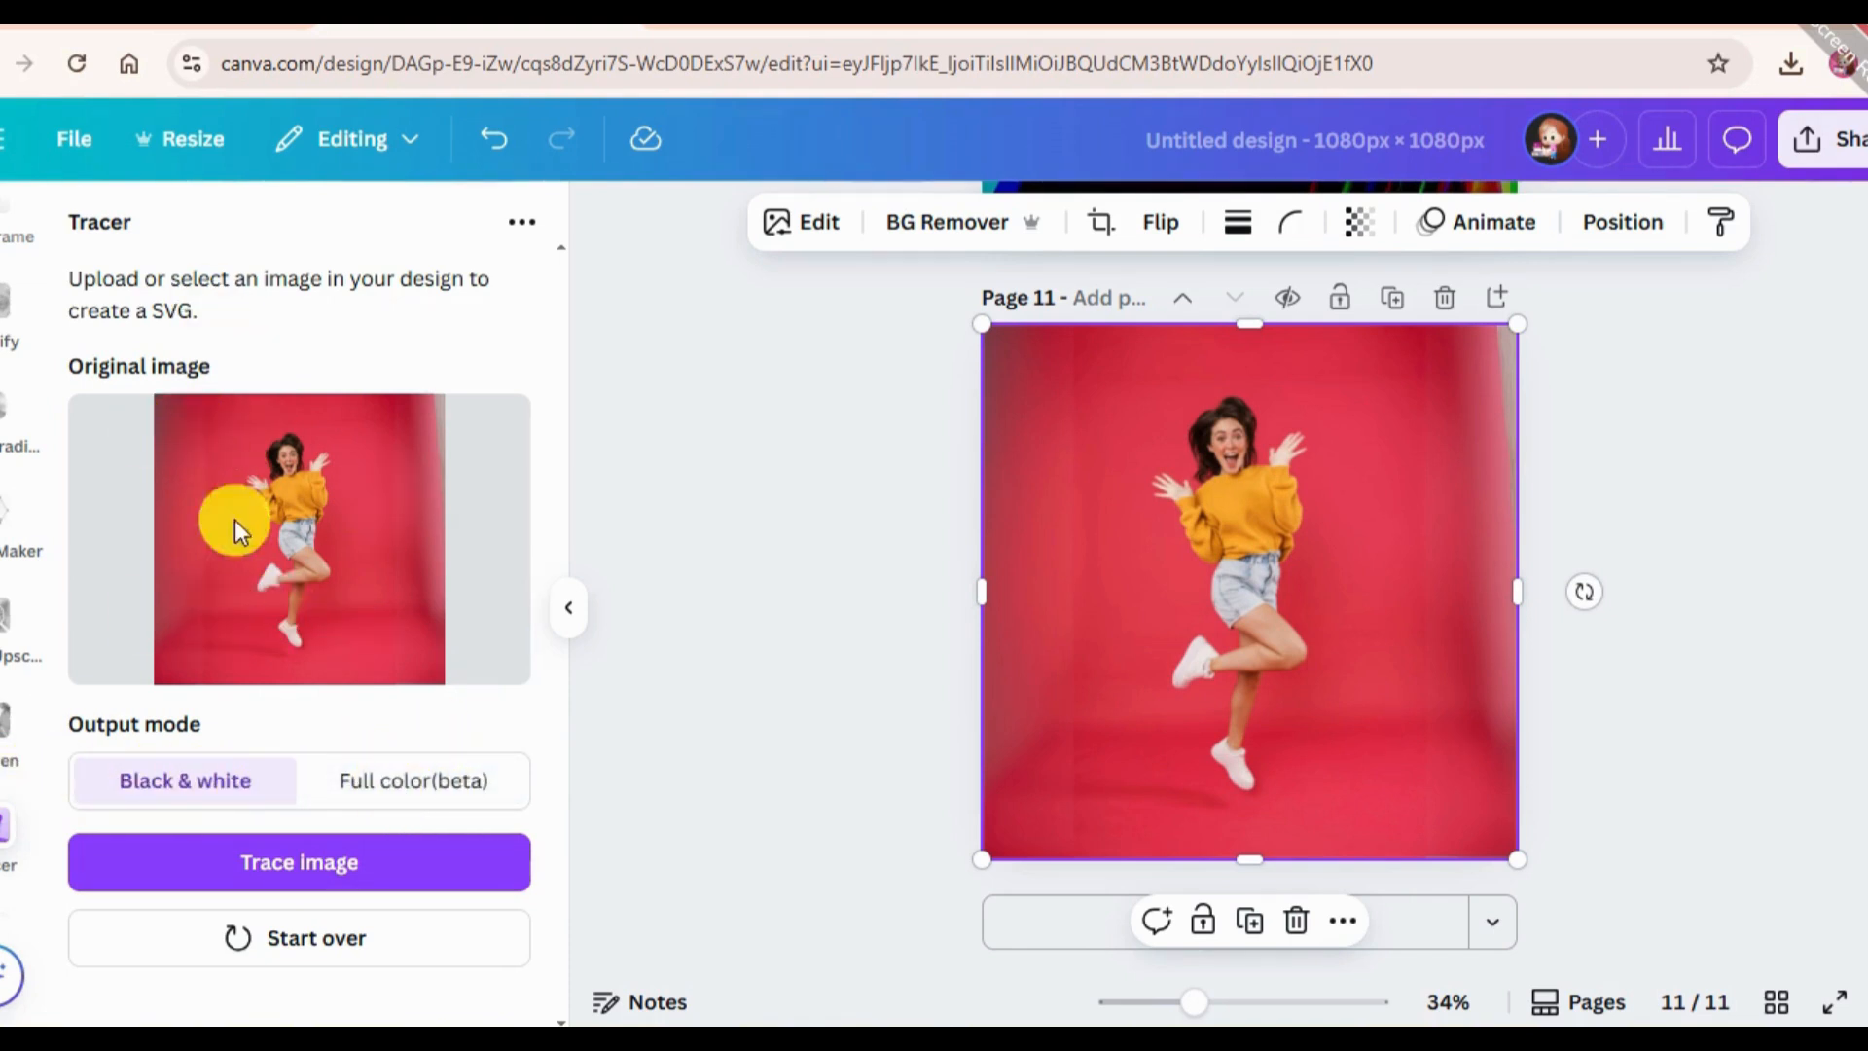
click(365, 783)
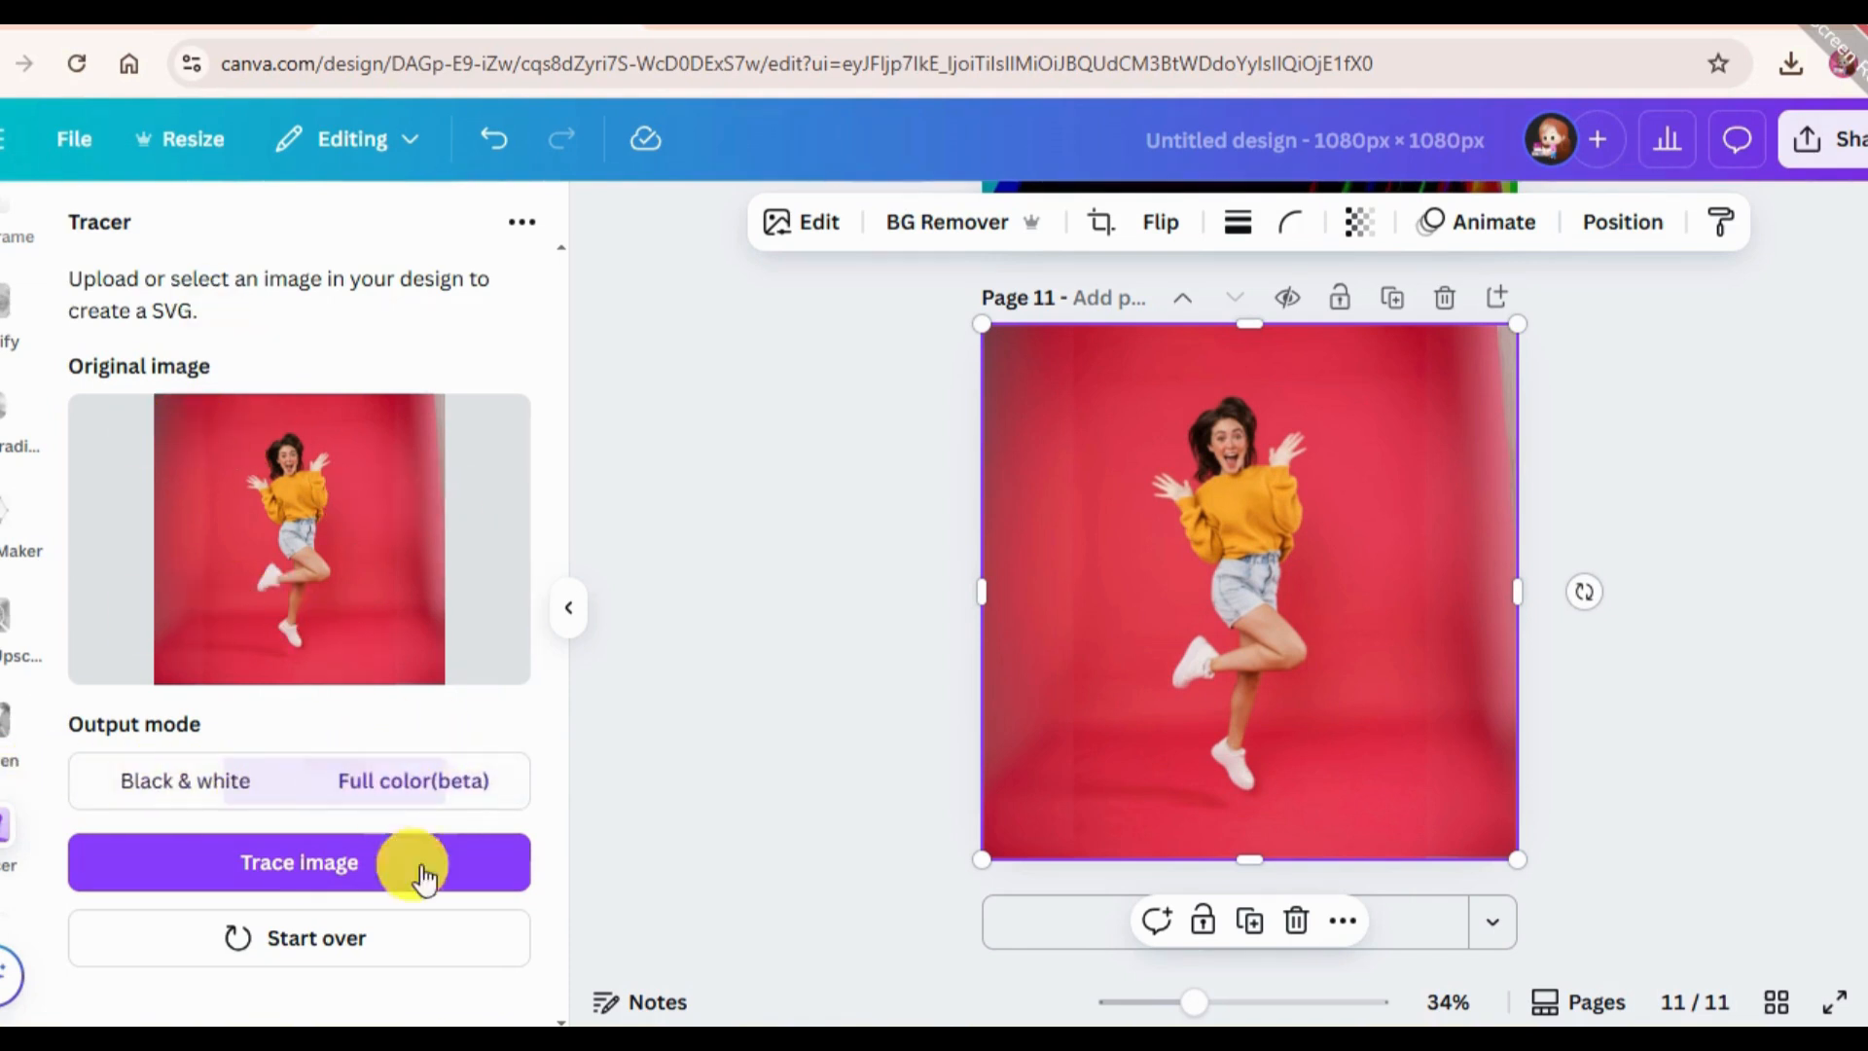
click(280, 860)
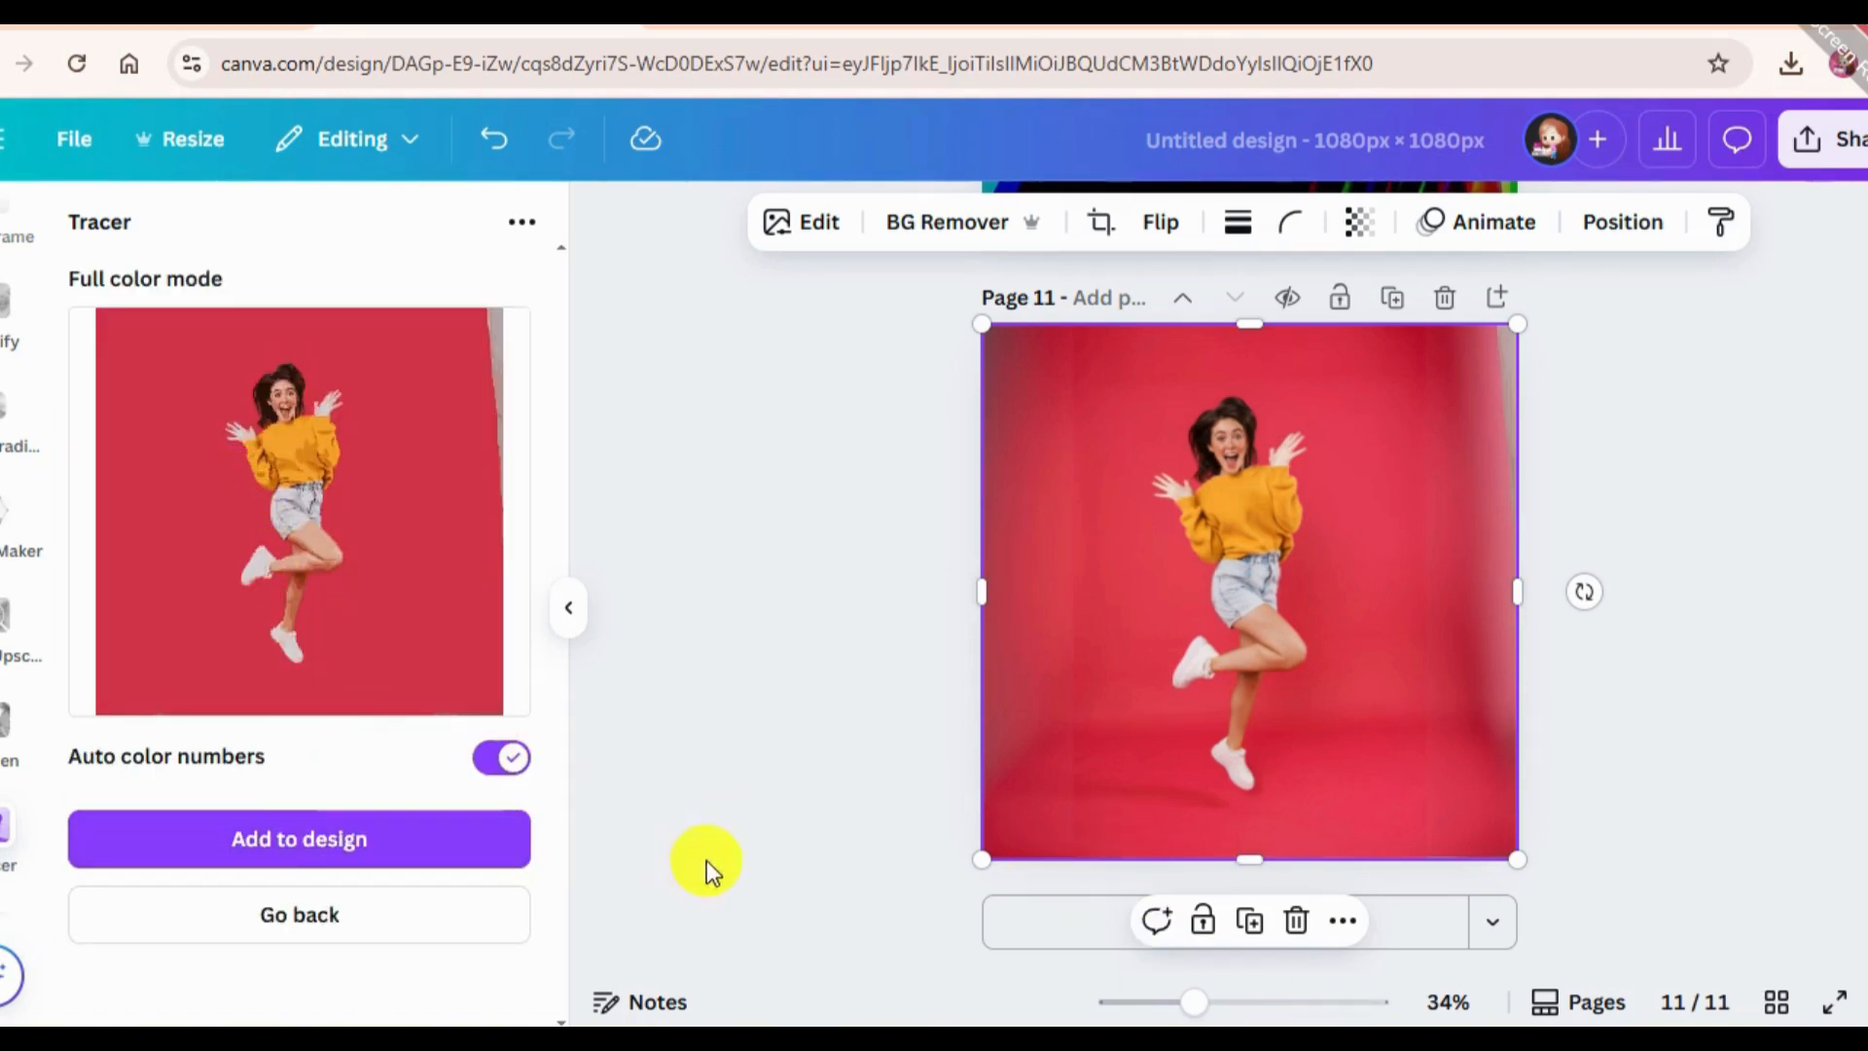
click(304, 843)
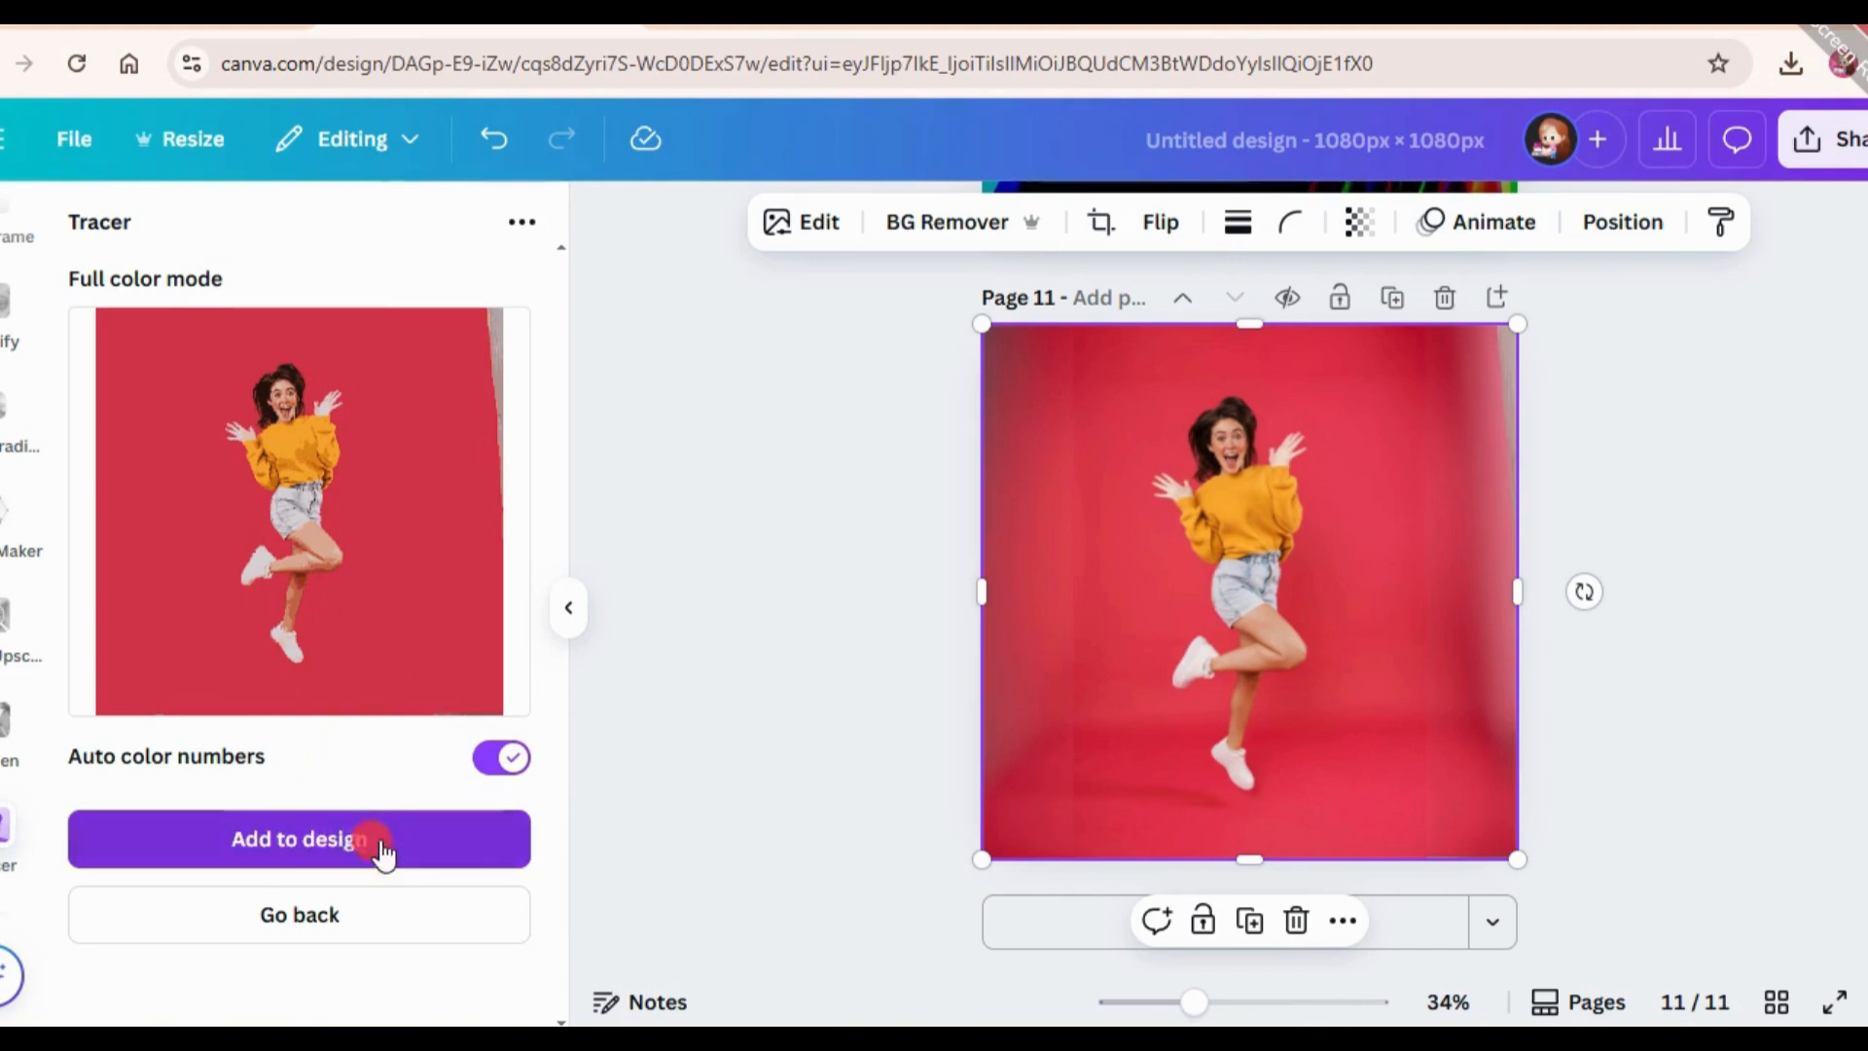
click(385, 841)
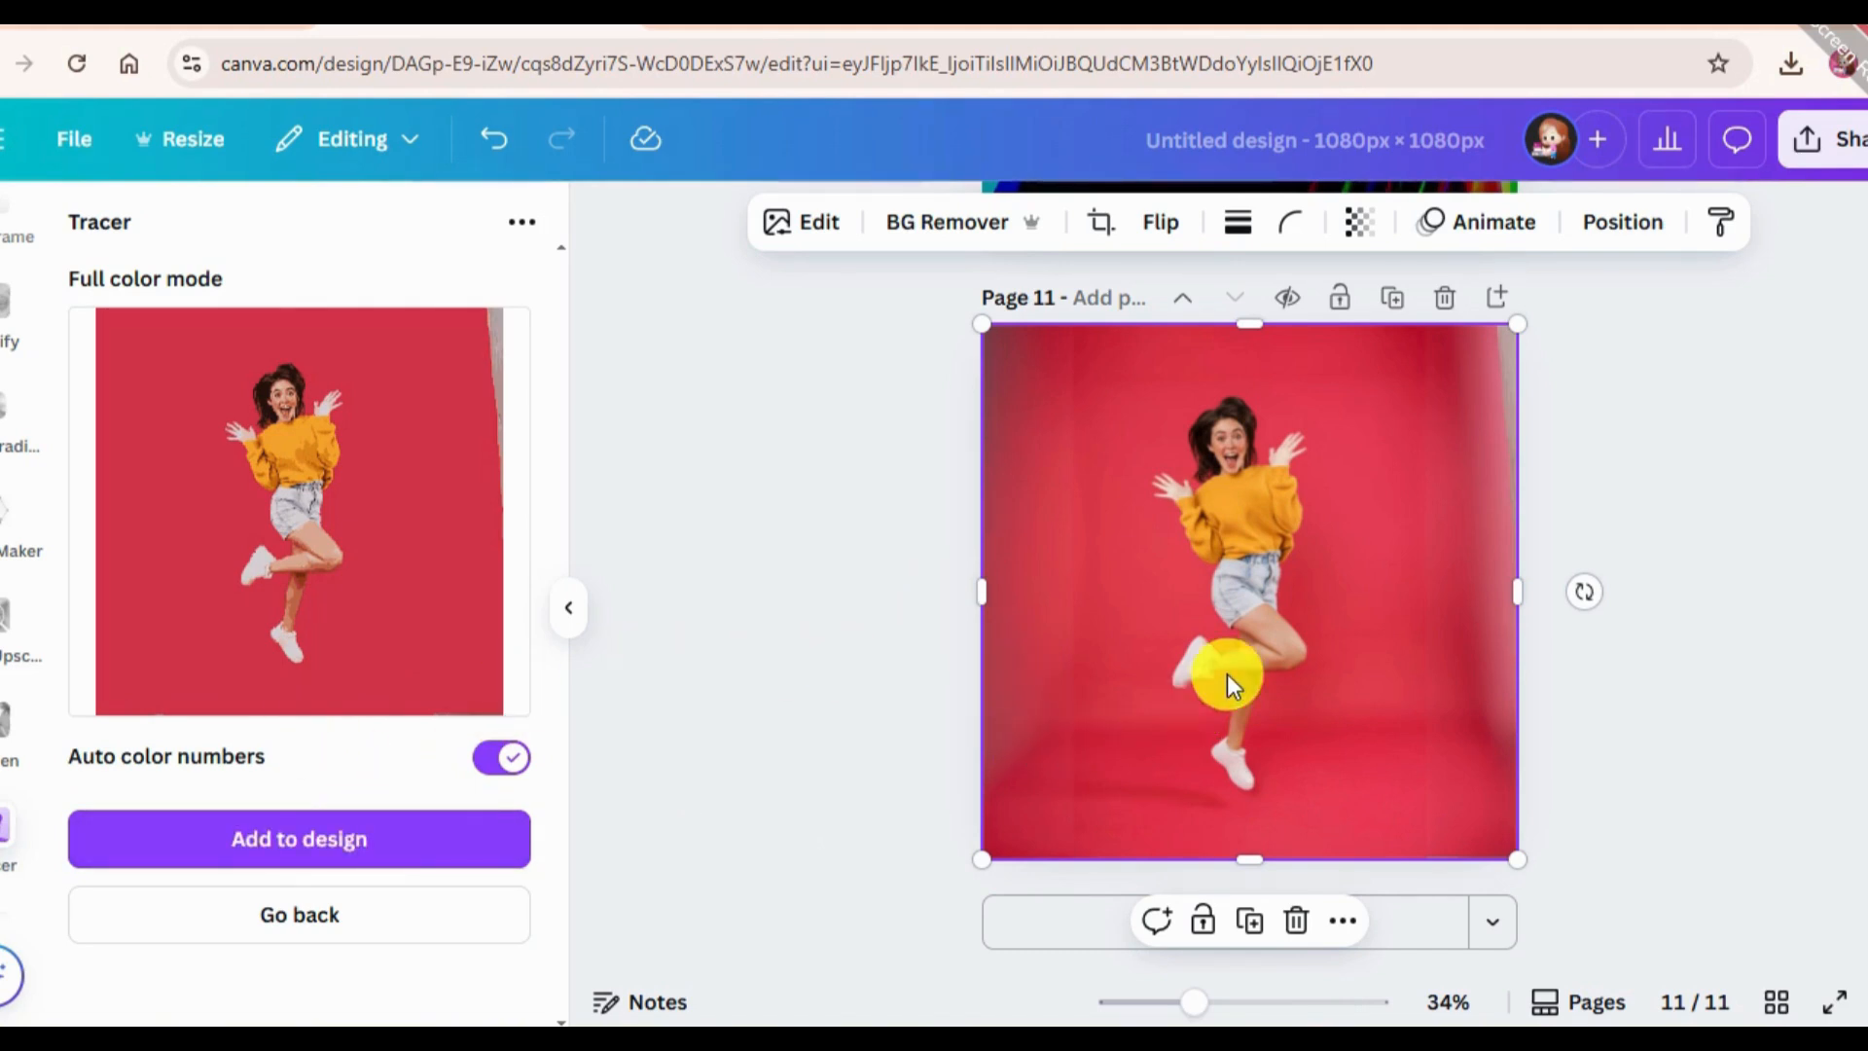
click(1299, 417)
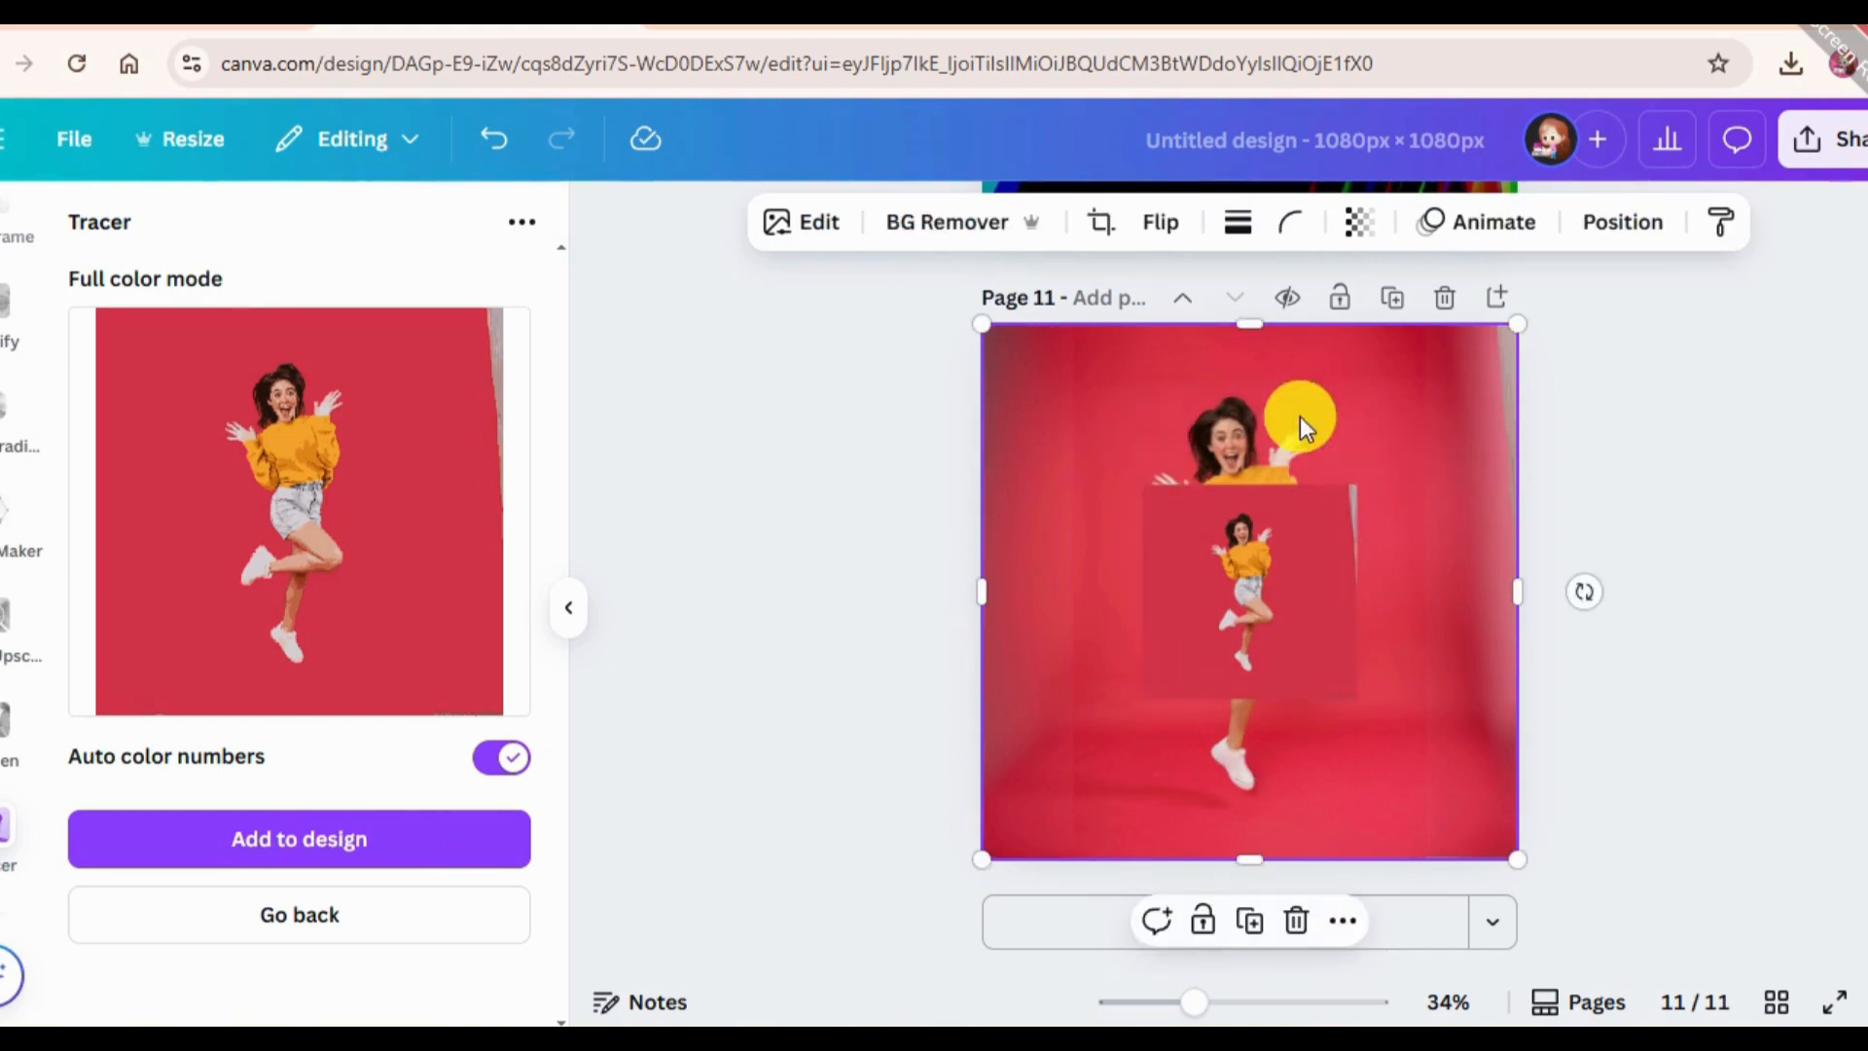
Delete the original photo from page 11 and enlarge the traced image to fill the whole page.
key(Delete)
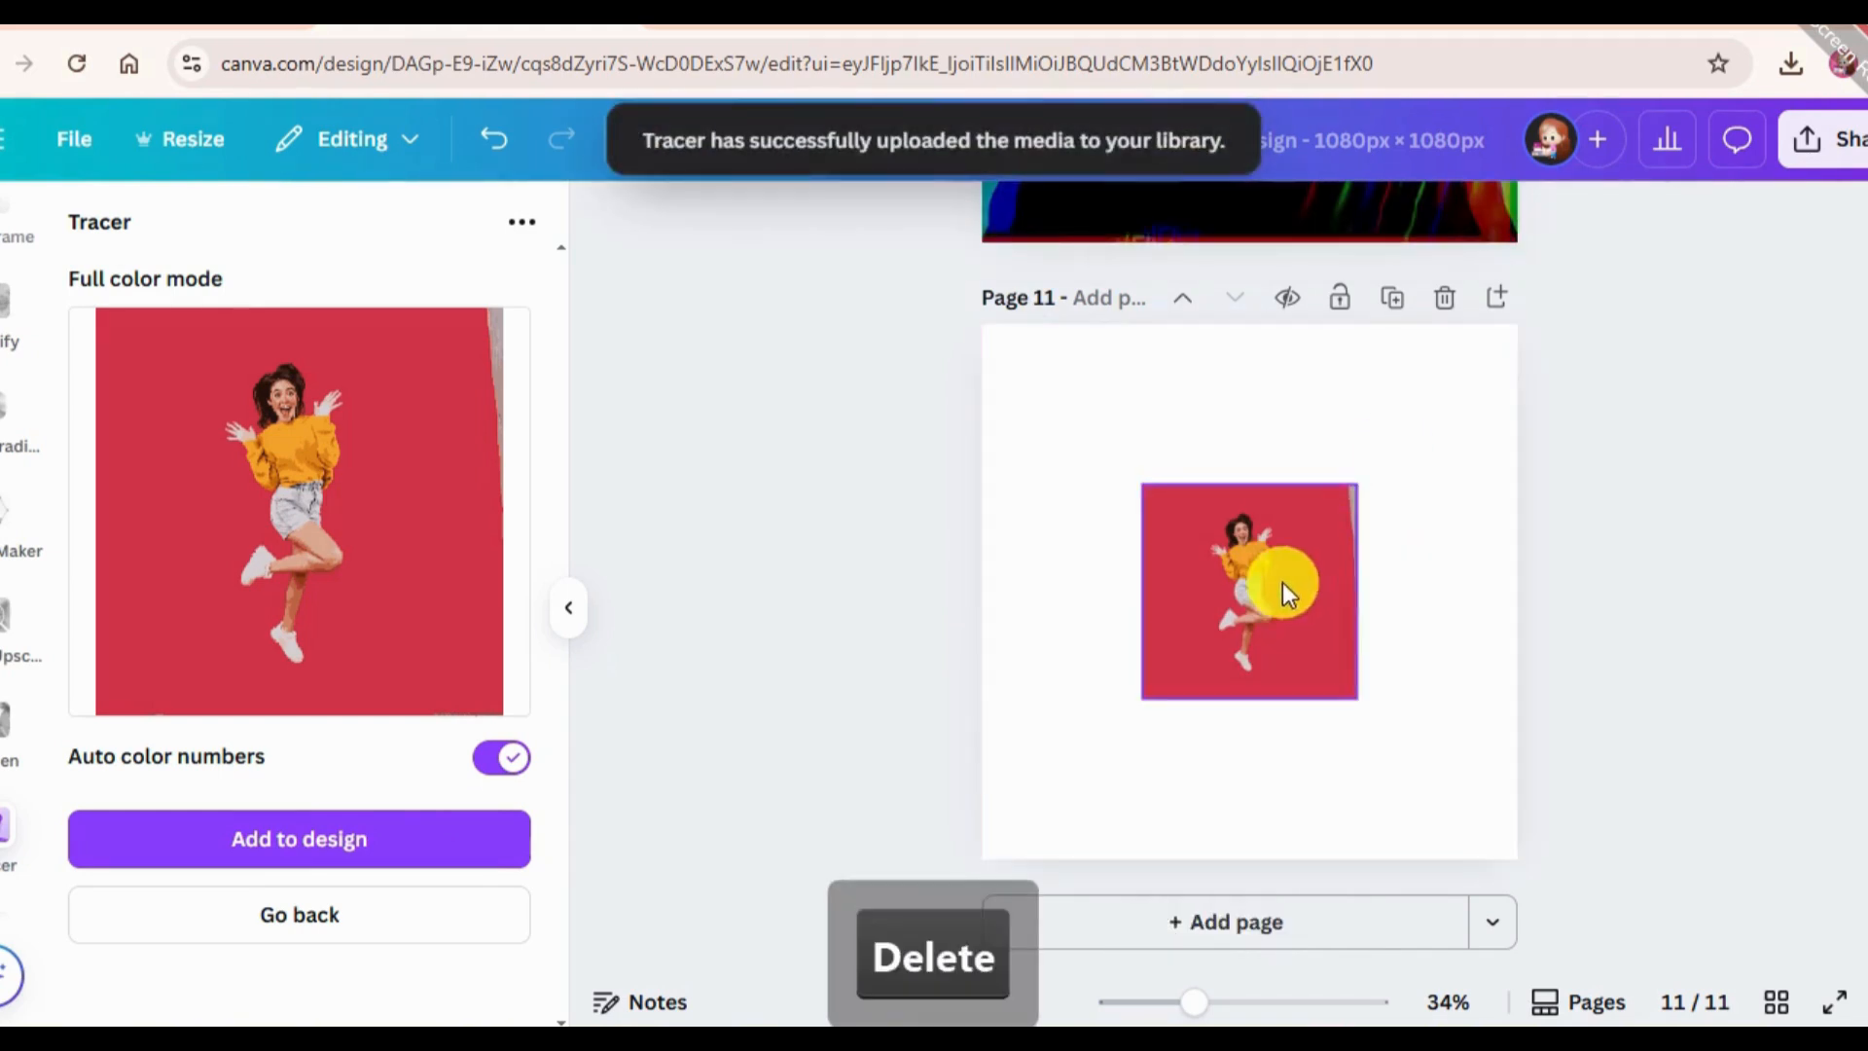
click(1276, 577)
right_click(1275, 575)
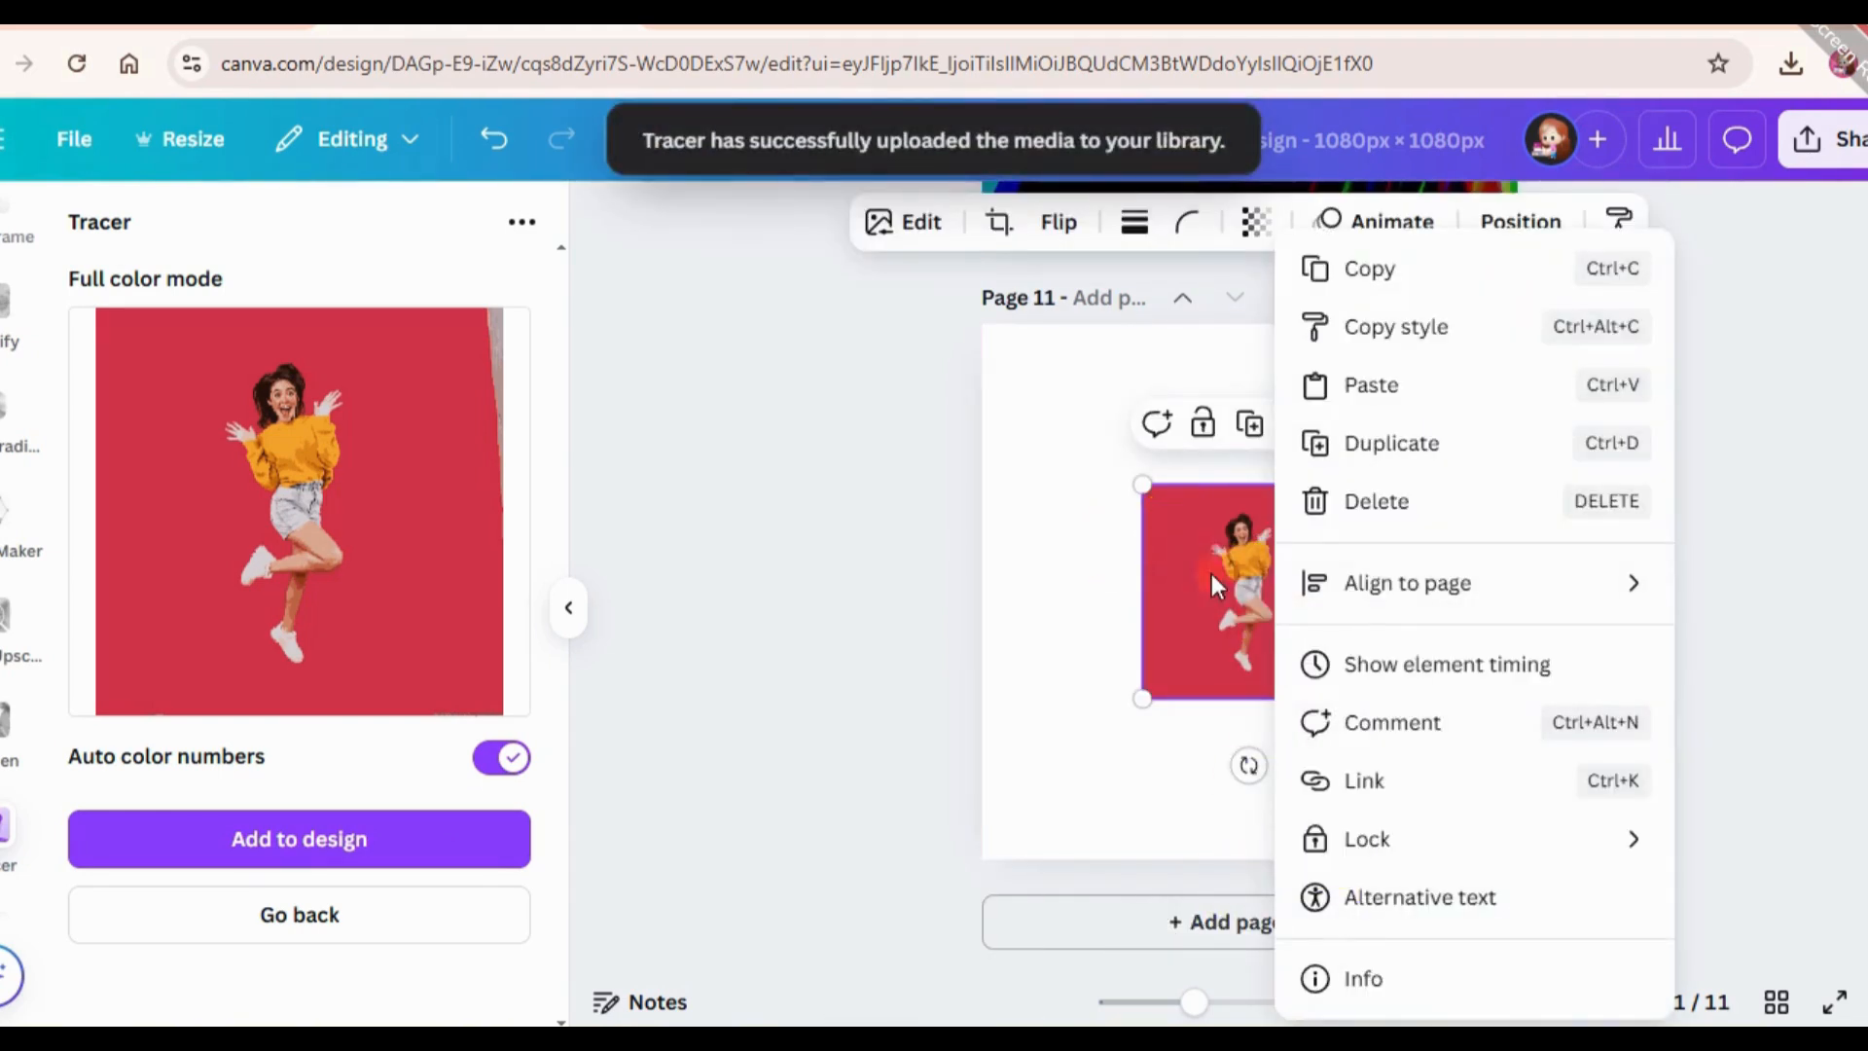
click(1212, 578)
drag(1202, 556, 1024, 387)
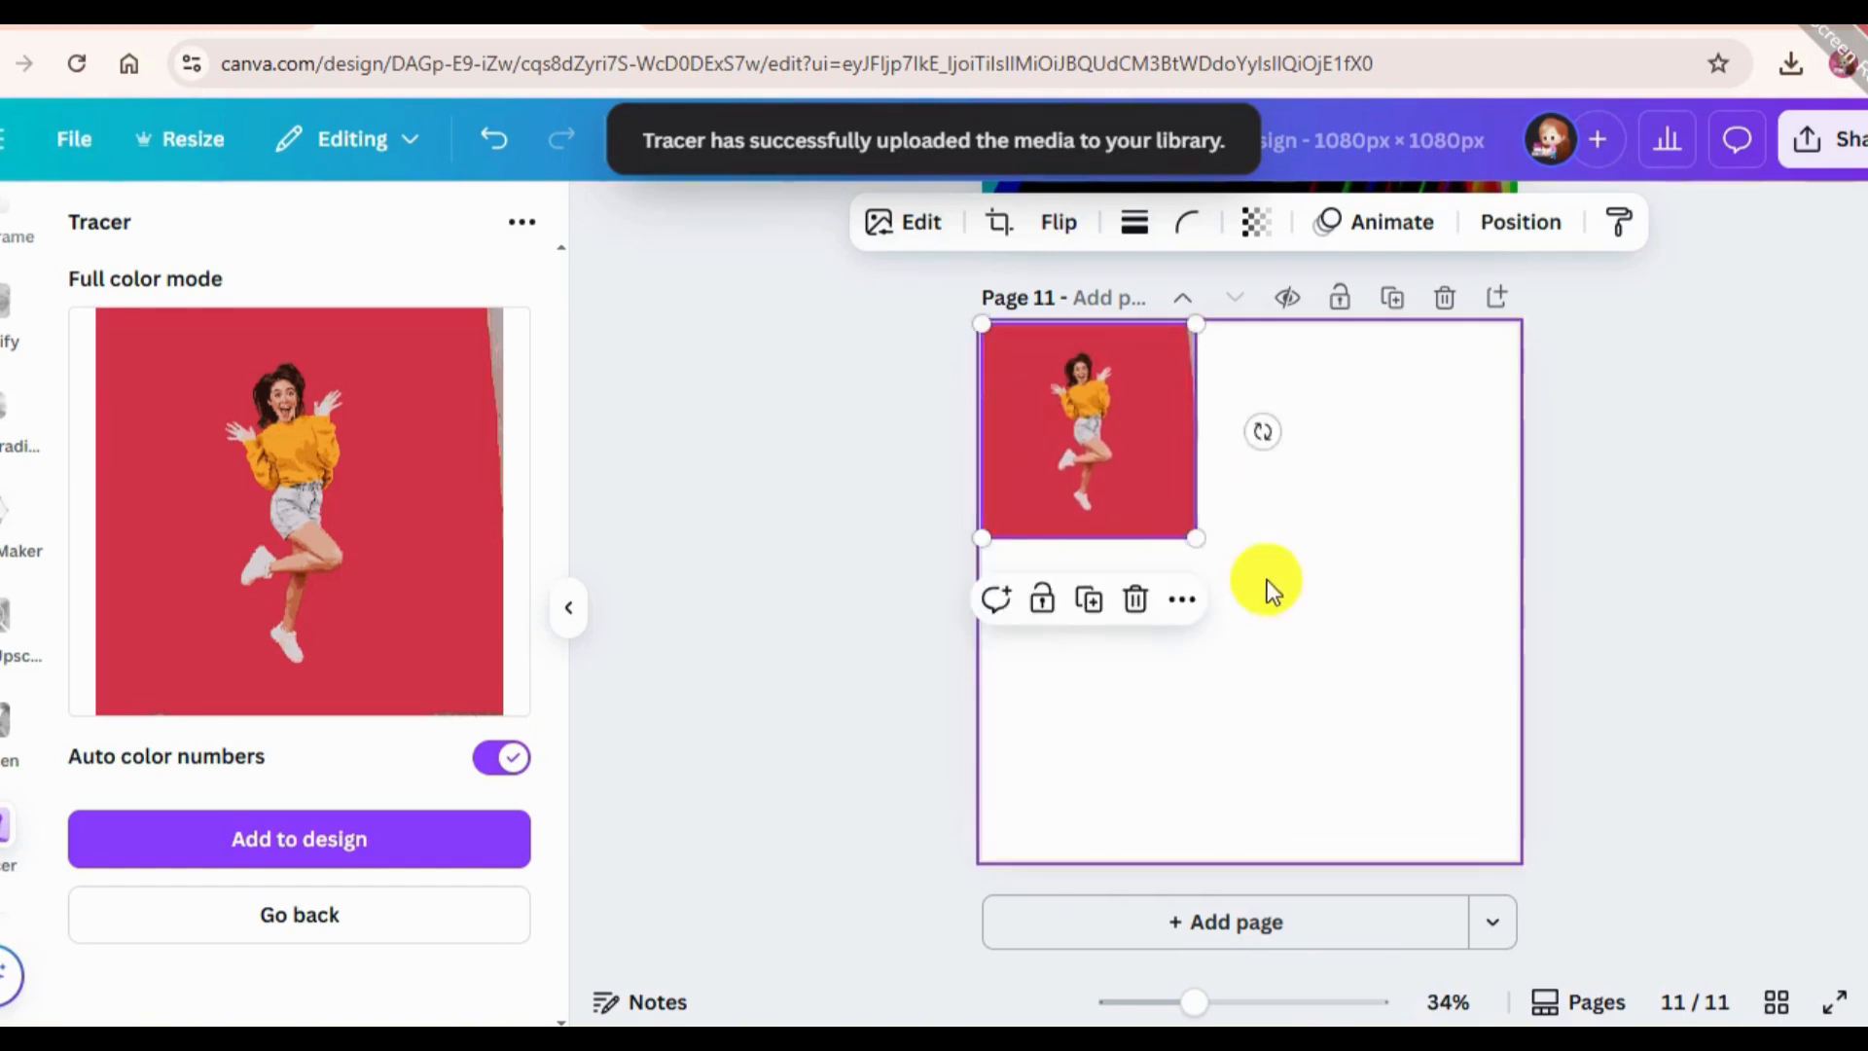
drag(1198, 540, 1517, 858)
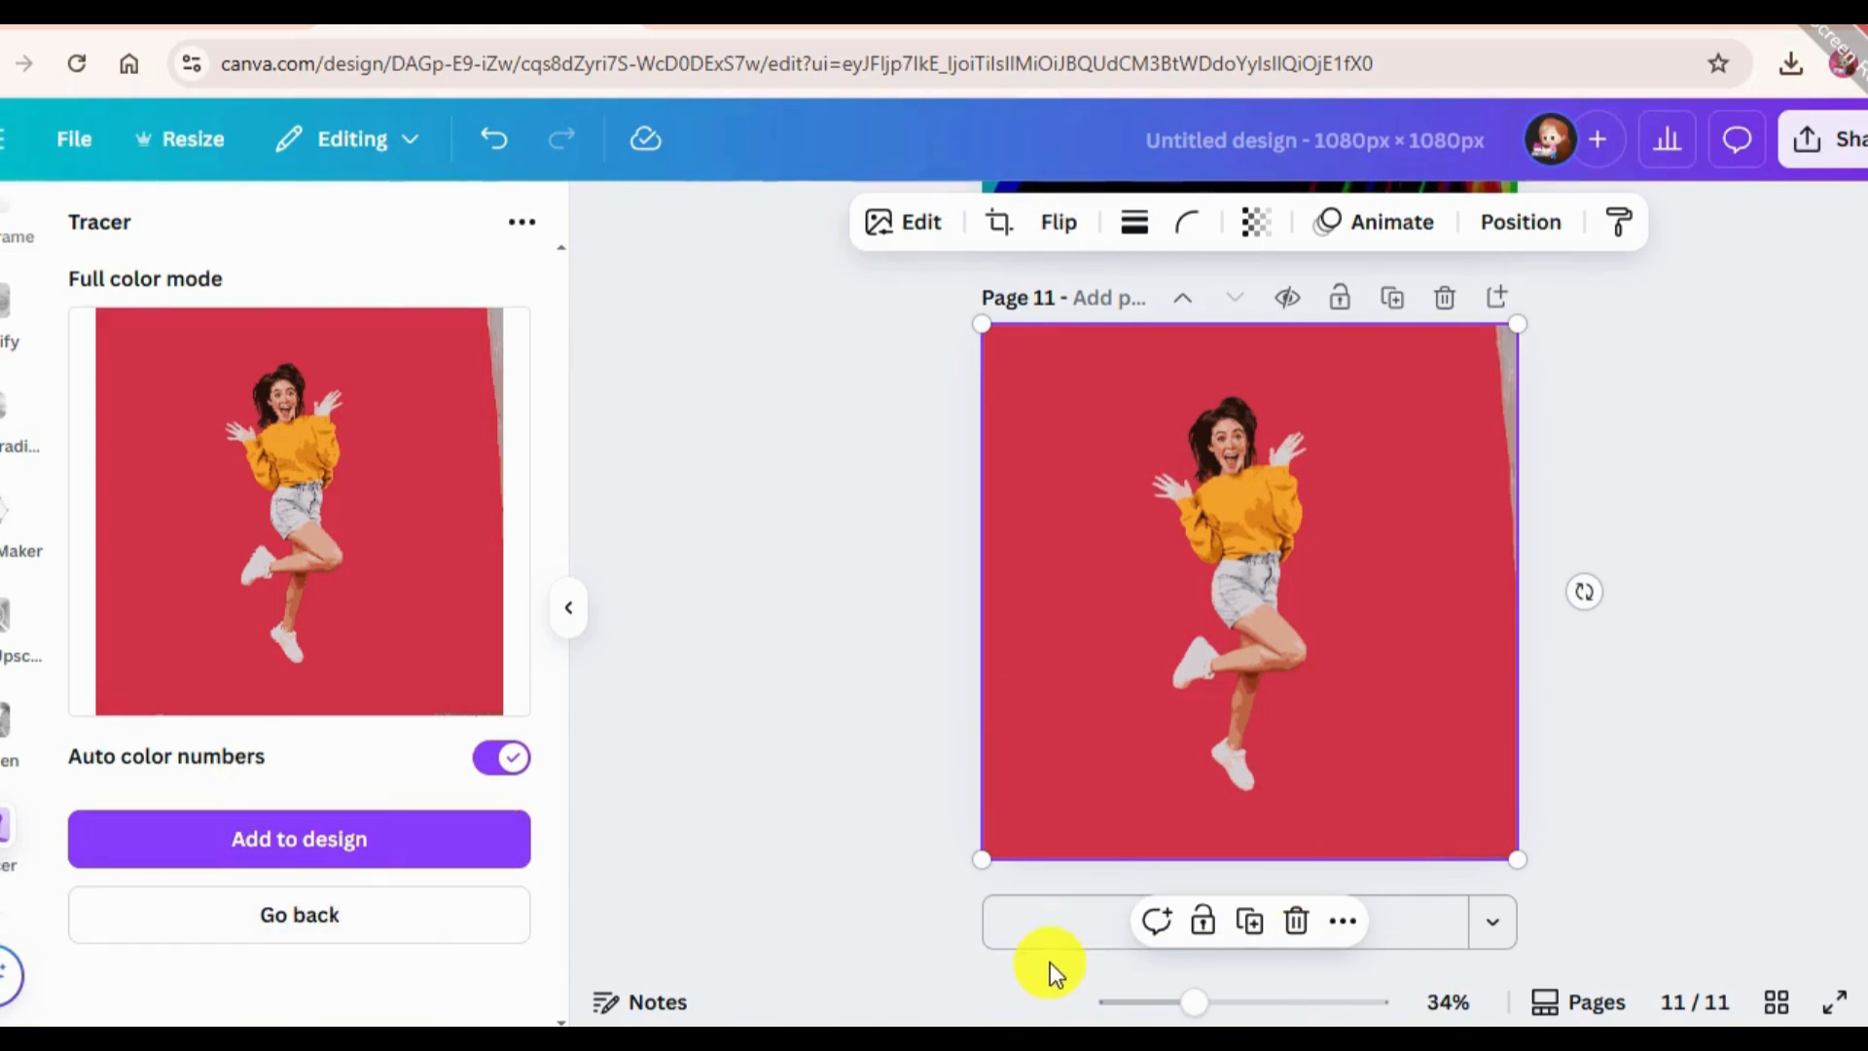
Add a blank page 12 after the traced image page and go back to the app search.
click(1036, 925)
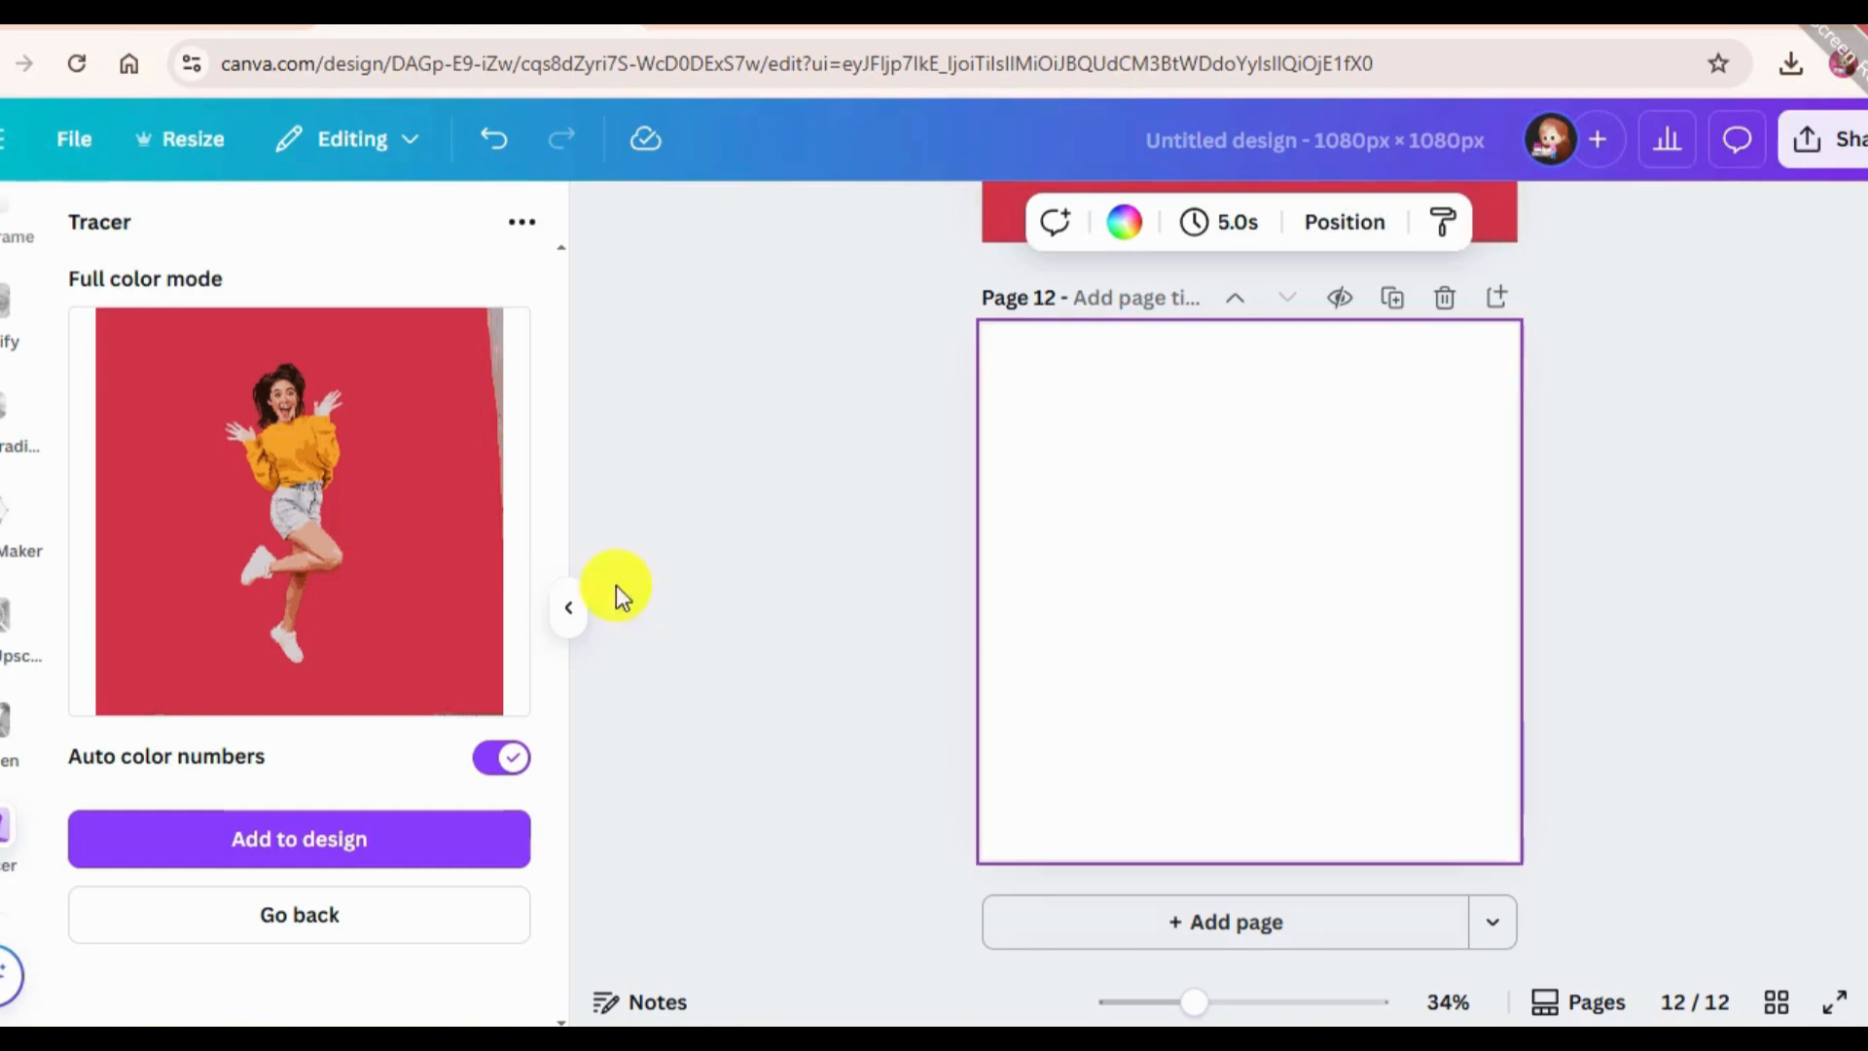
scroll(5, 583, up, 5)
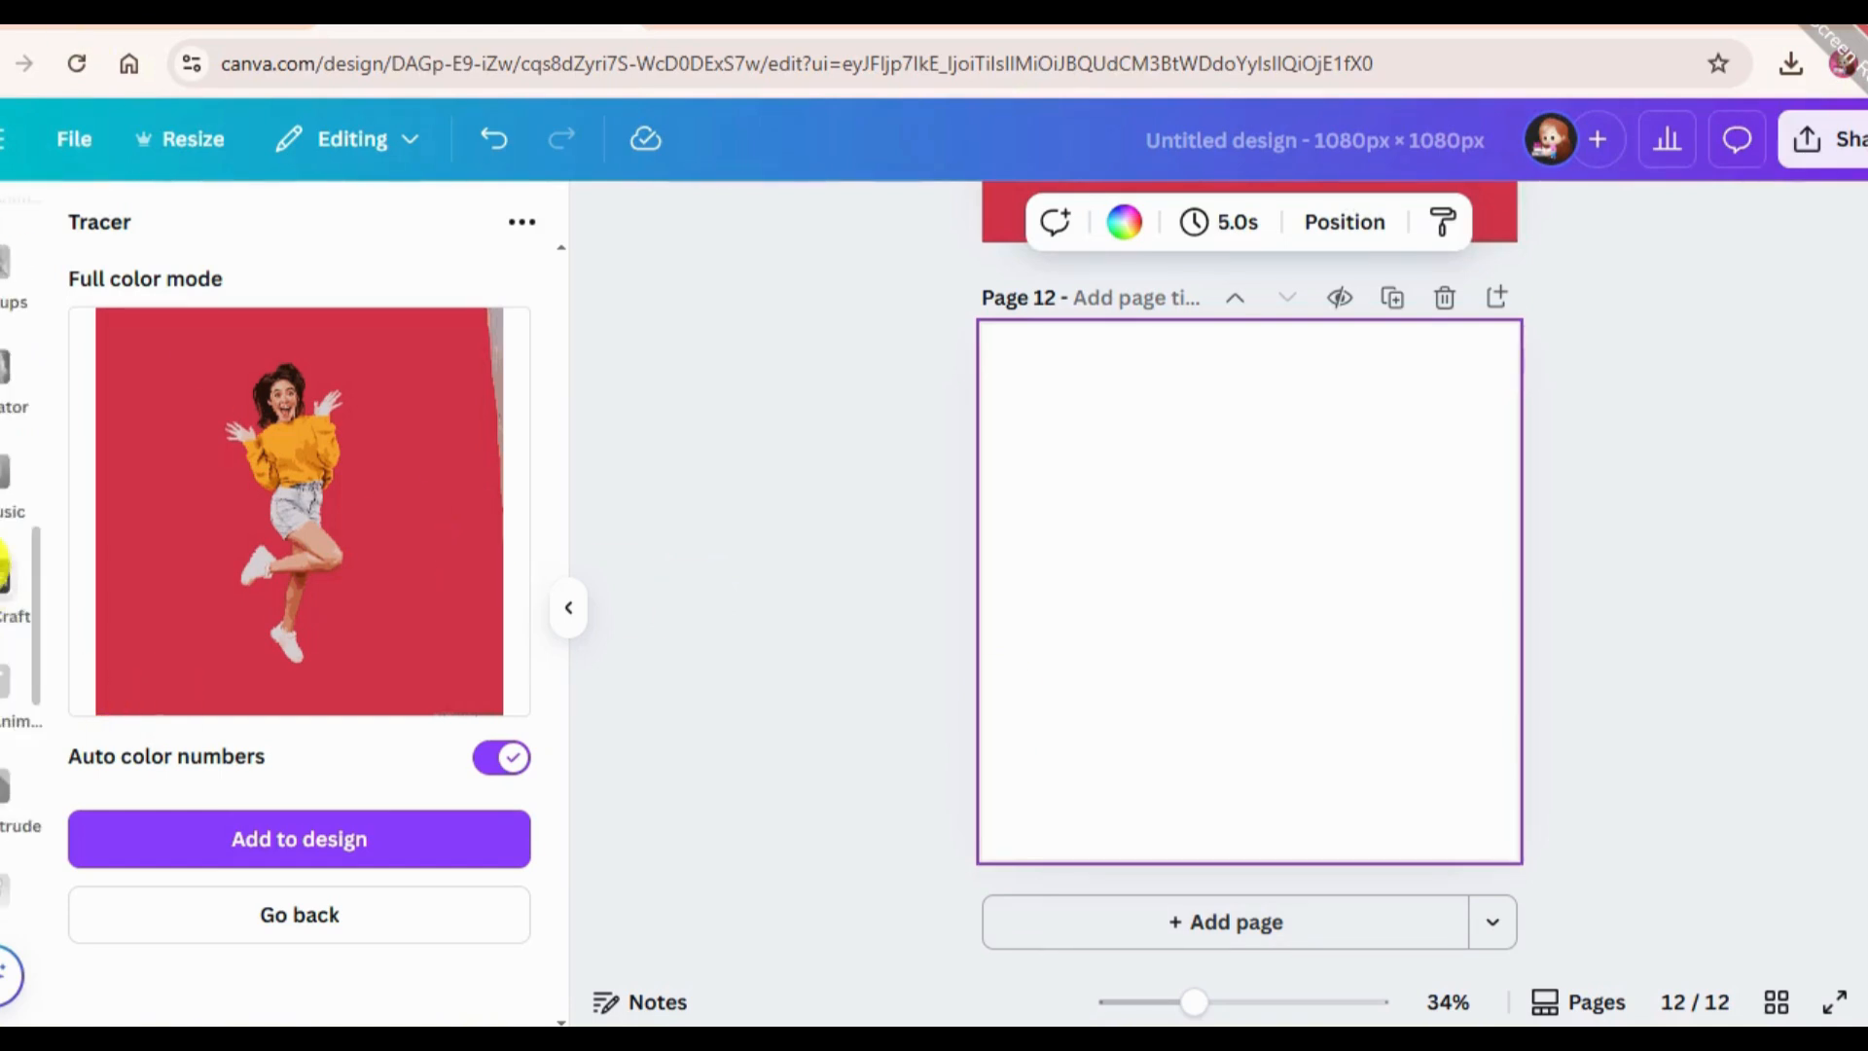
scroll(10, 418, up, 2)
scroll(5, 487, down, 3)
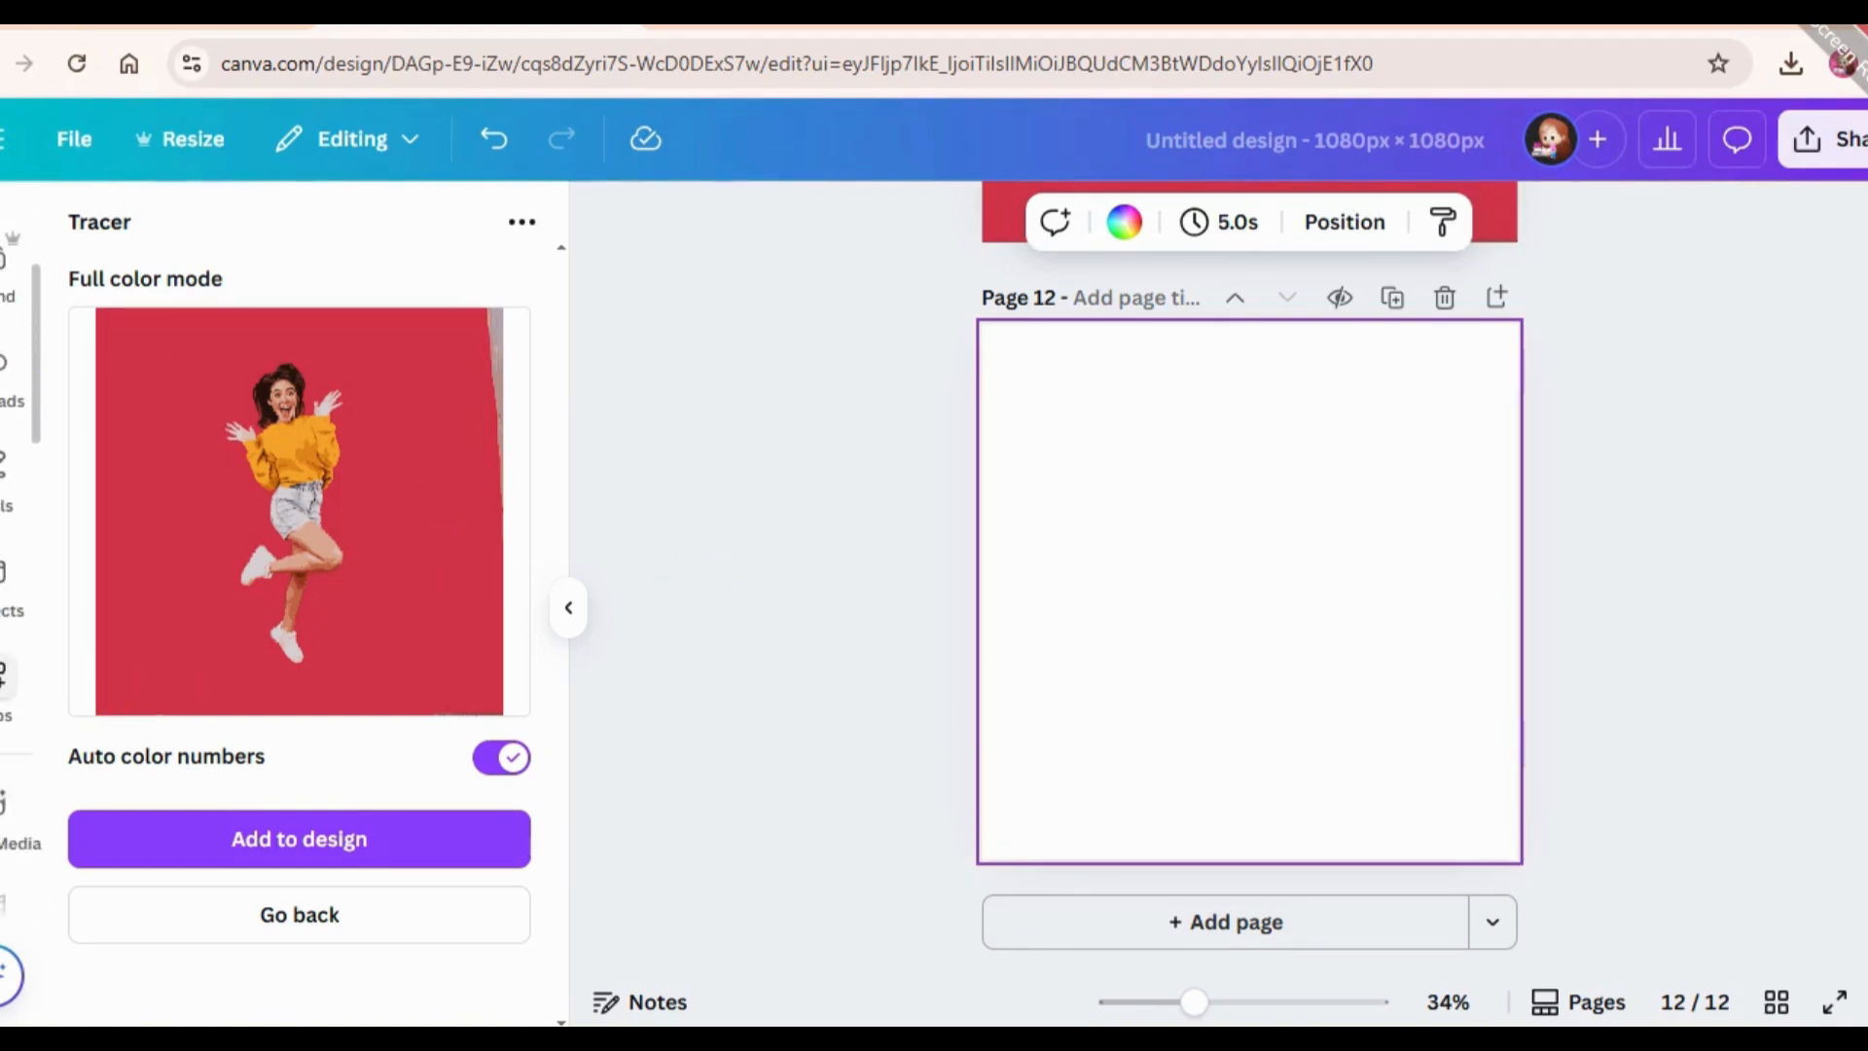
click(4, 523)
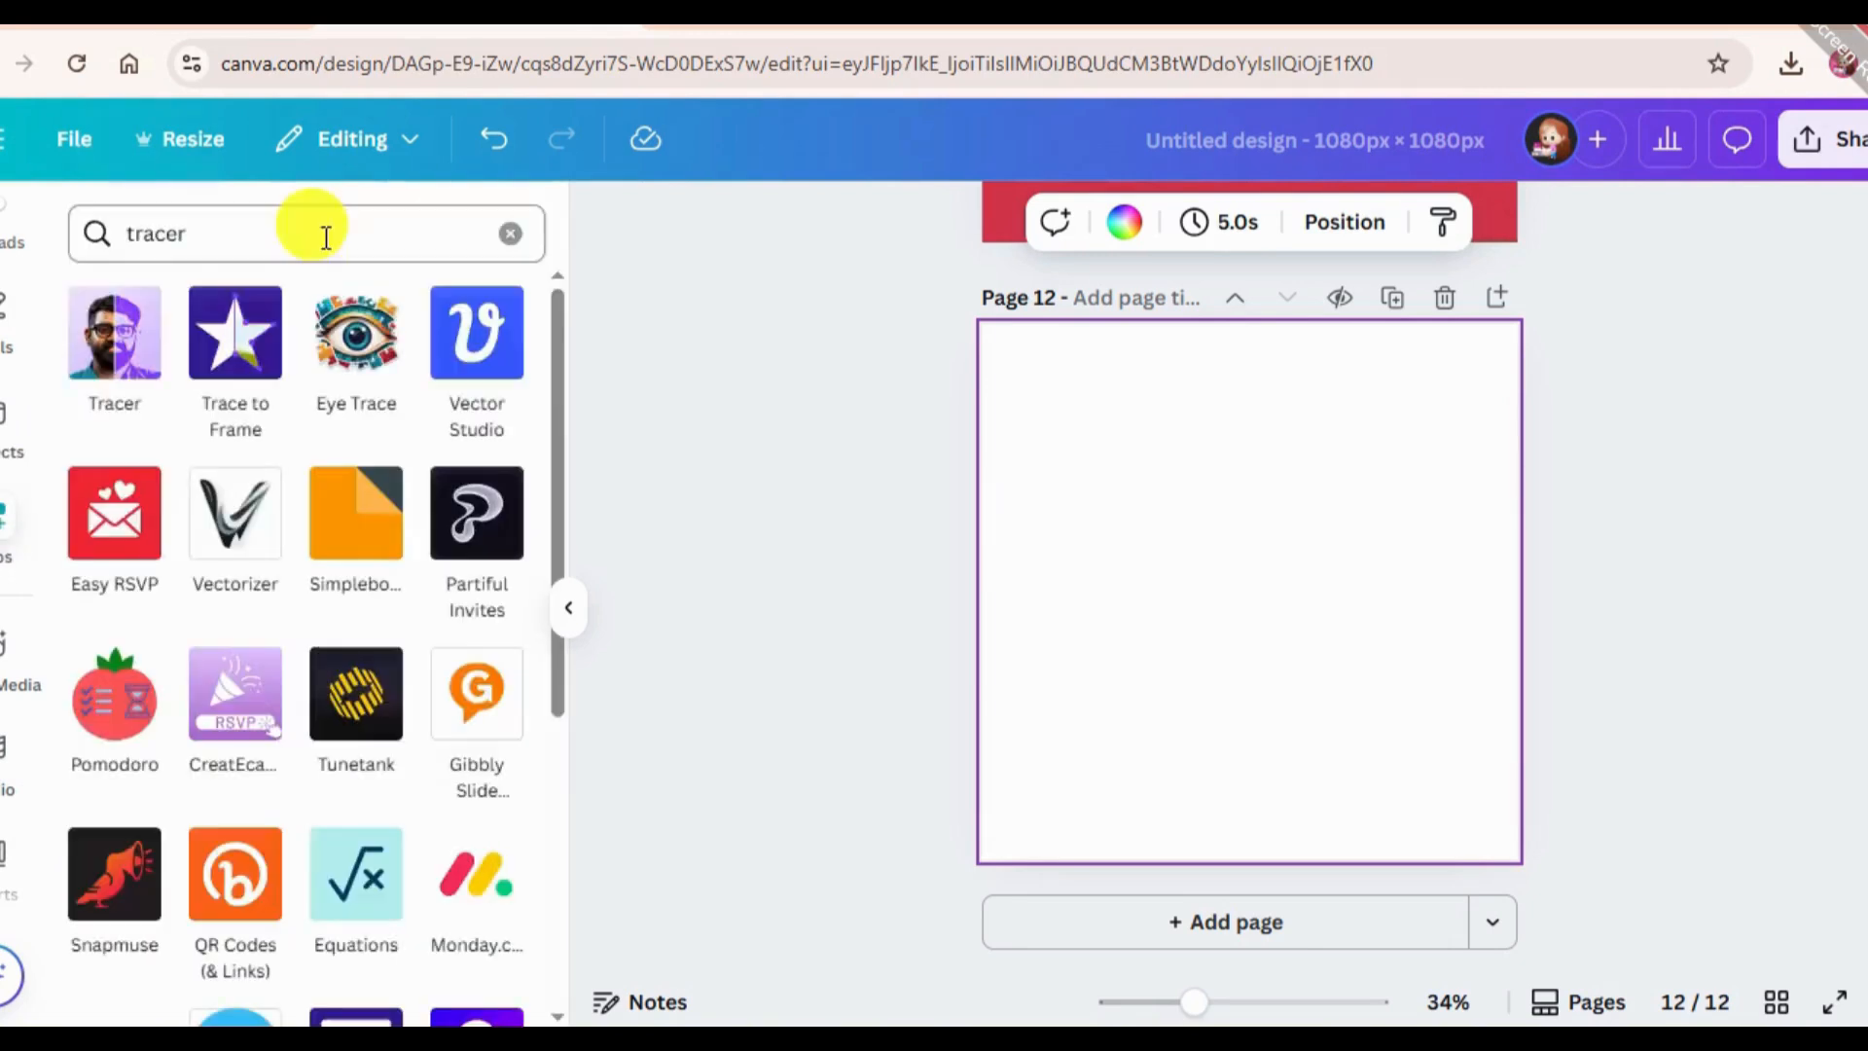
Search the apps for "choppy", choose the suggestion Choppy Crop and open the Choppy Crop app.
click(321, 234)
key(BackSpace)
text(ch)
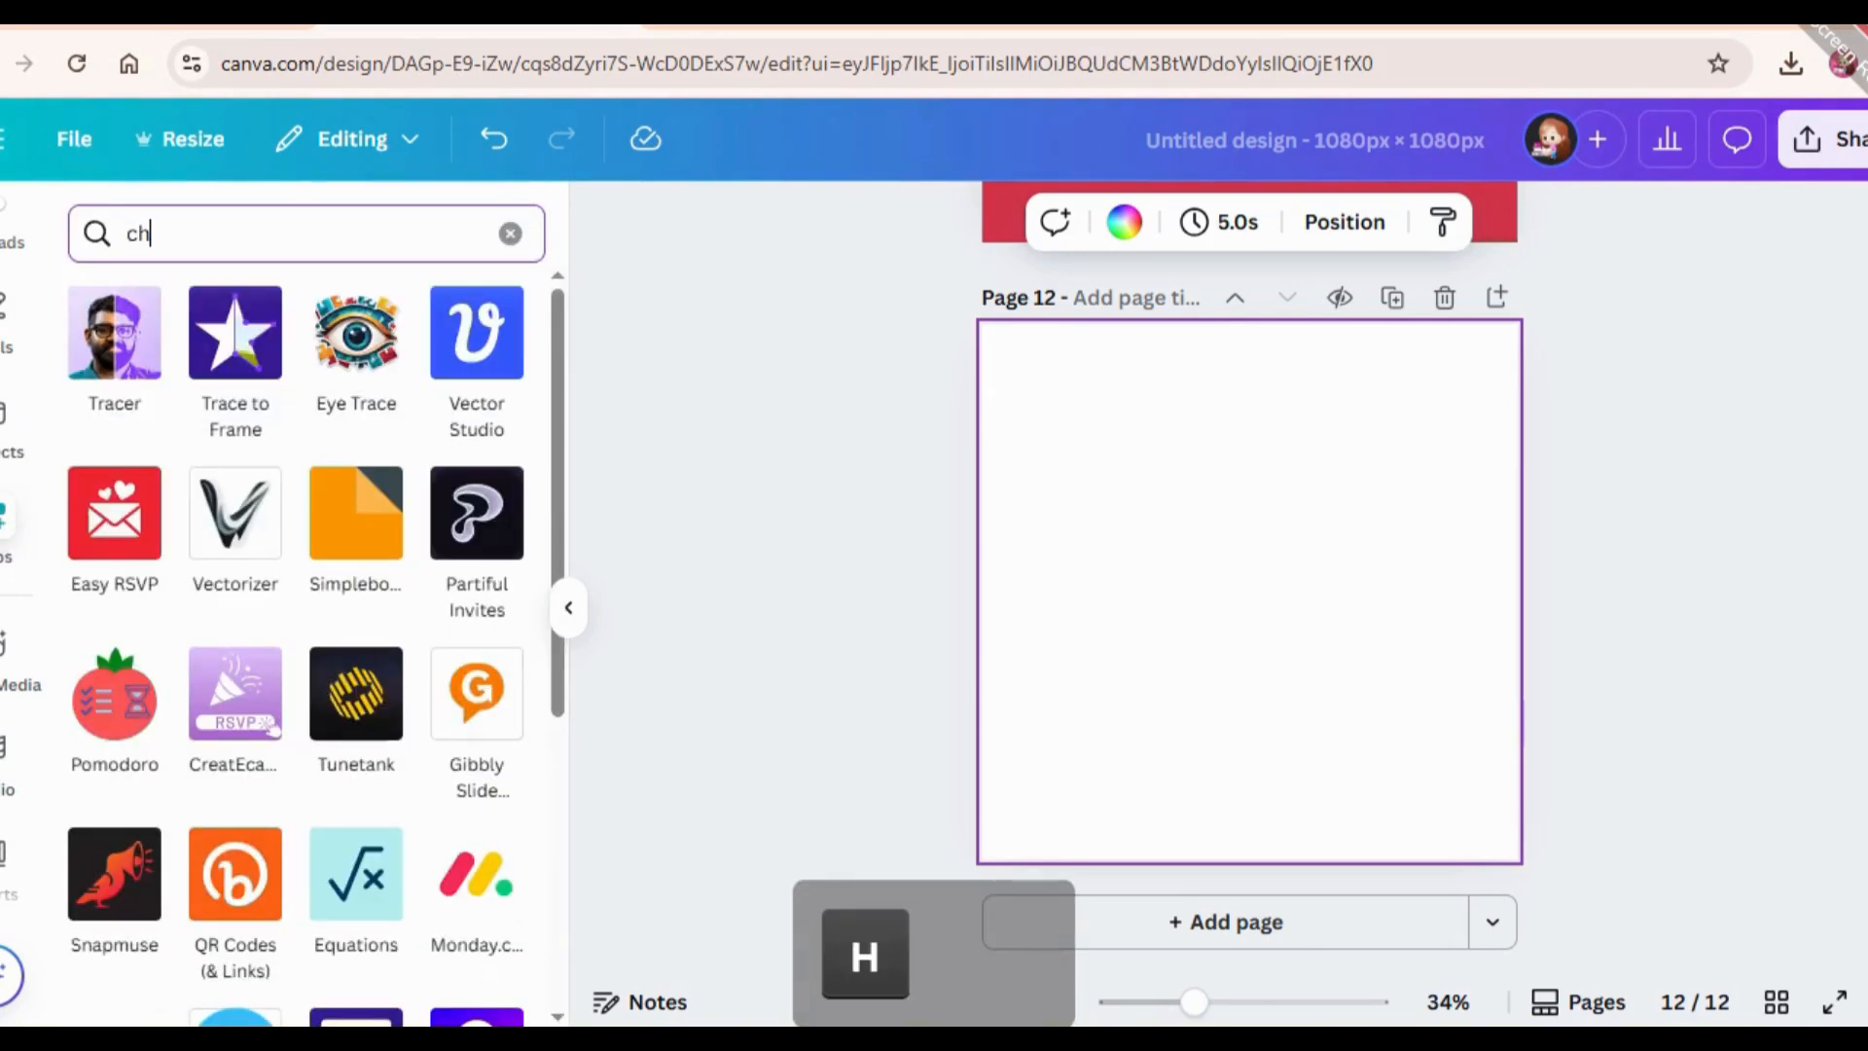
text(oop)
key(Return)
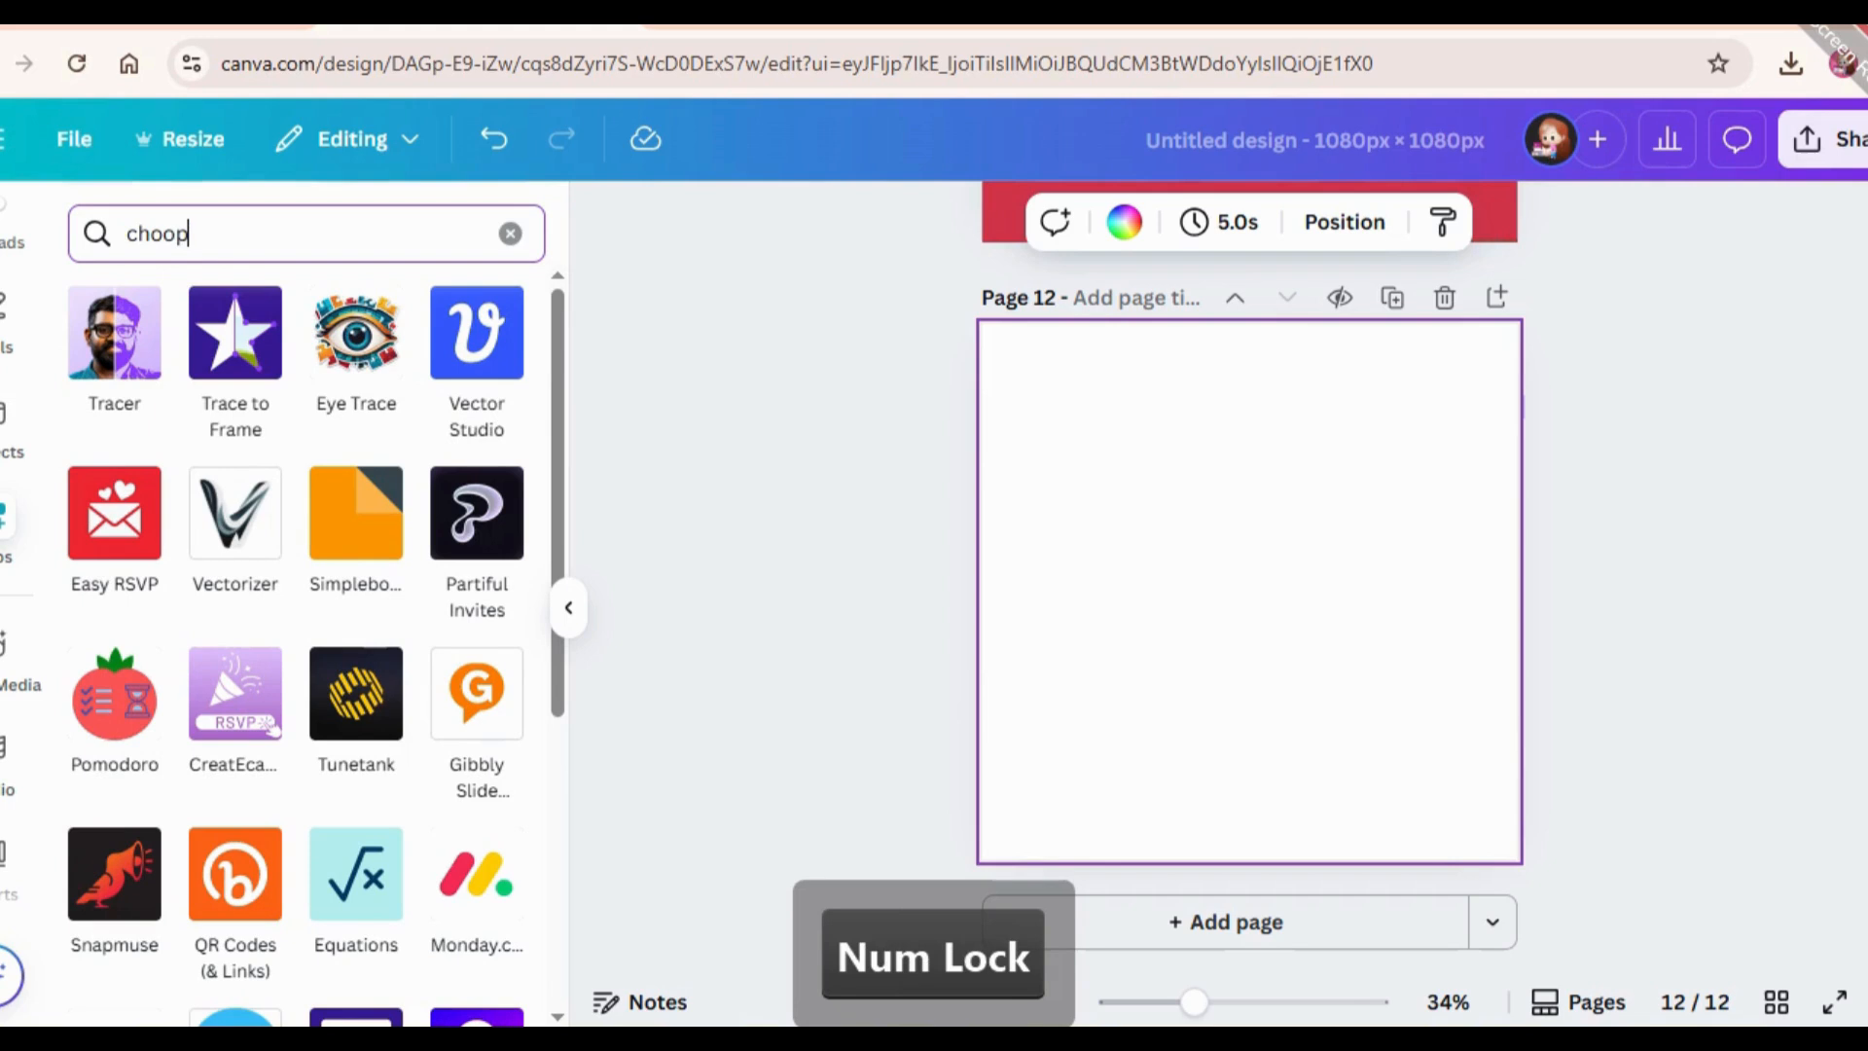
text(ppy)
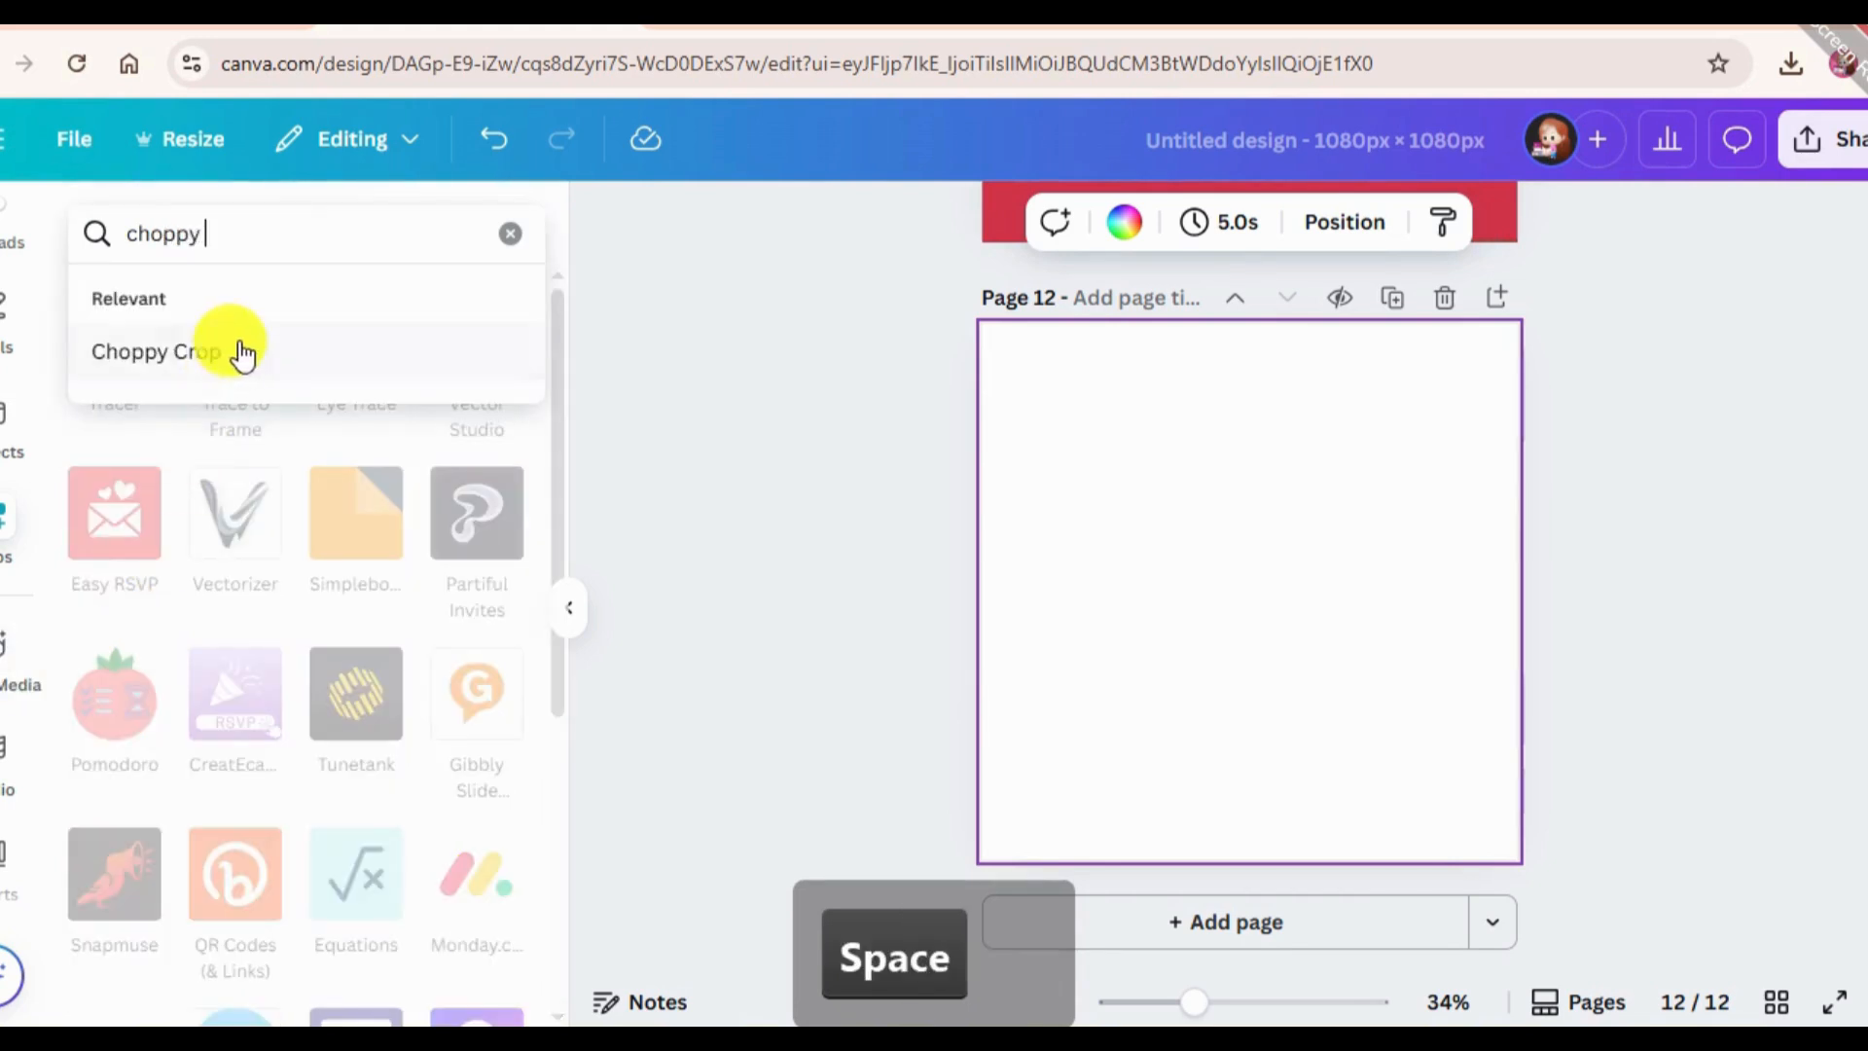
click(242, 354)
click(110, 370)
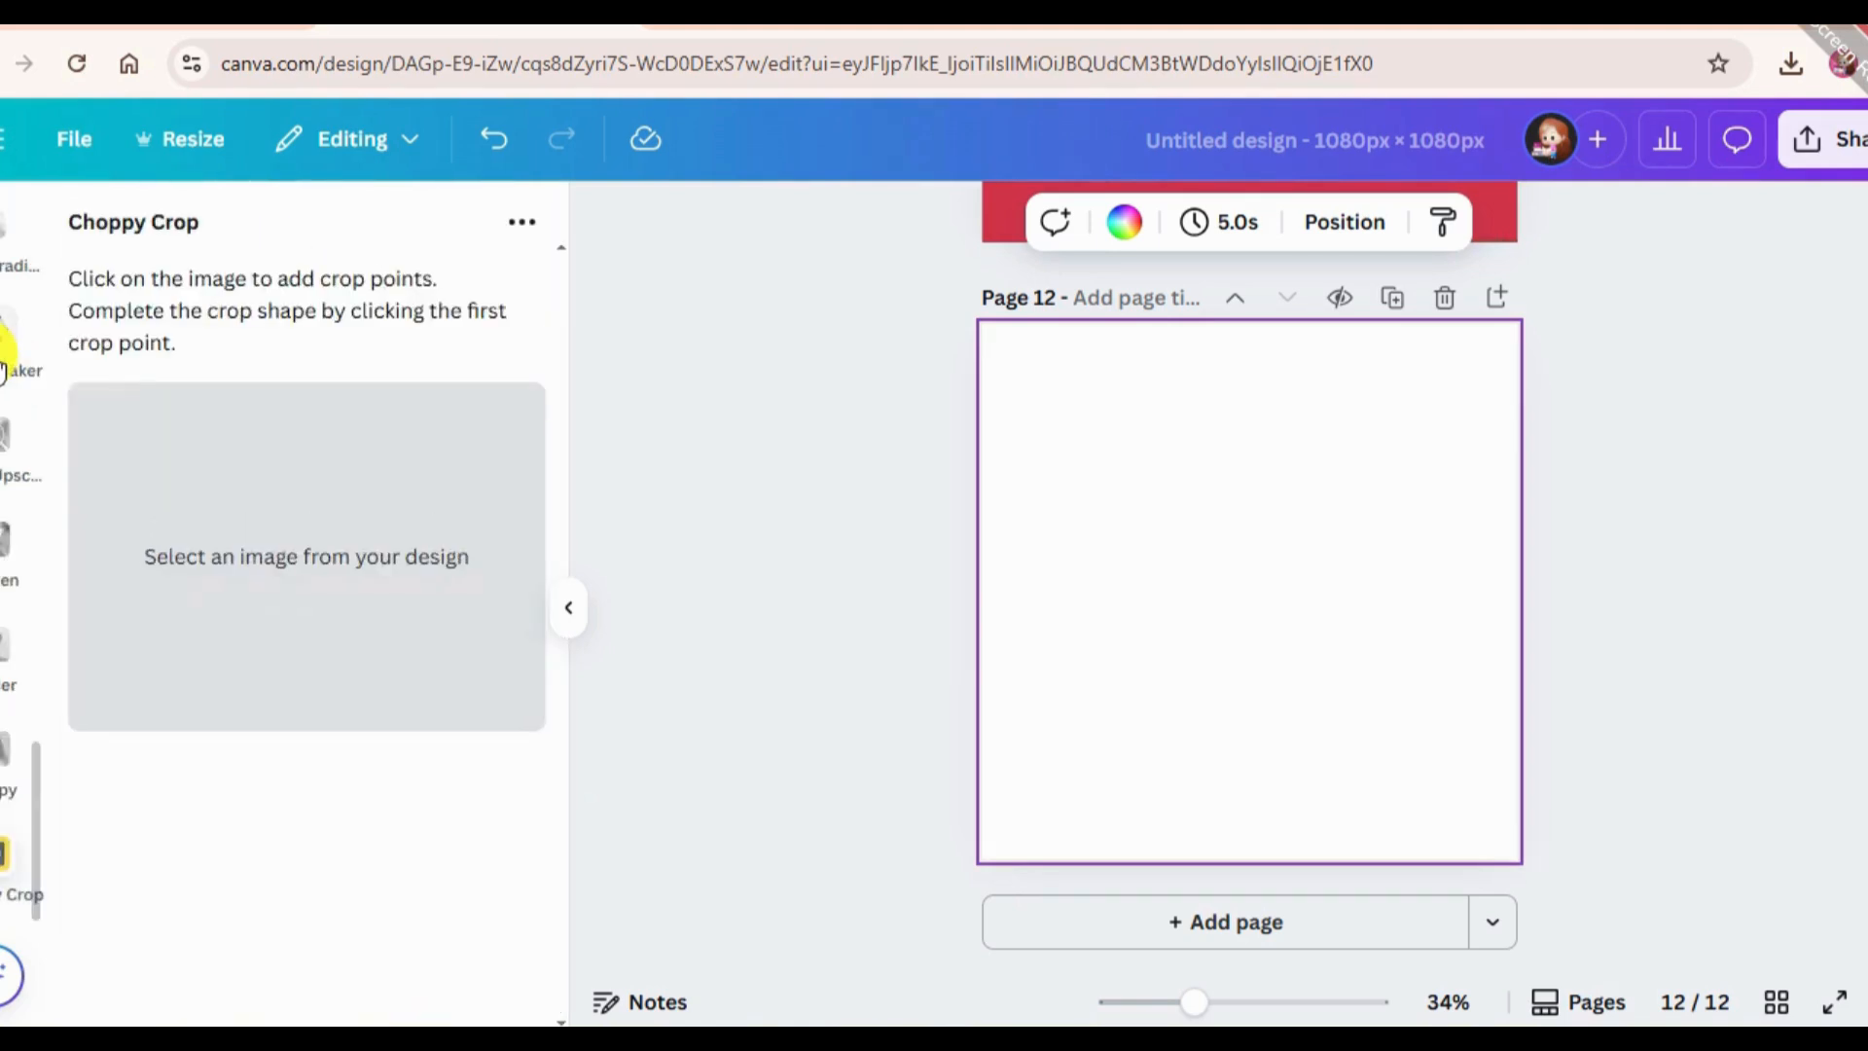
Place the photo of the man jumping against a cloudy blue sky from the "person jumping" results on page 12.
scroll(3, 459, up, 6)
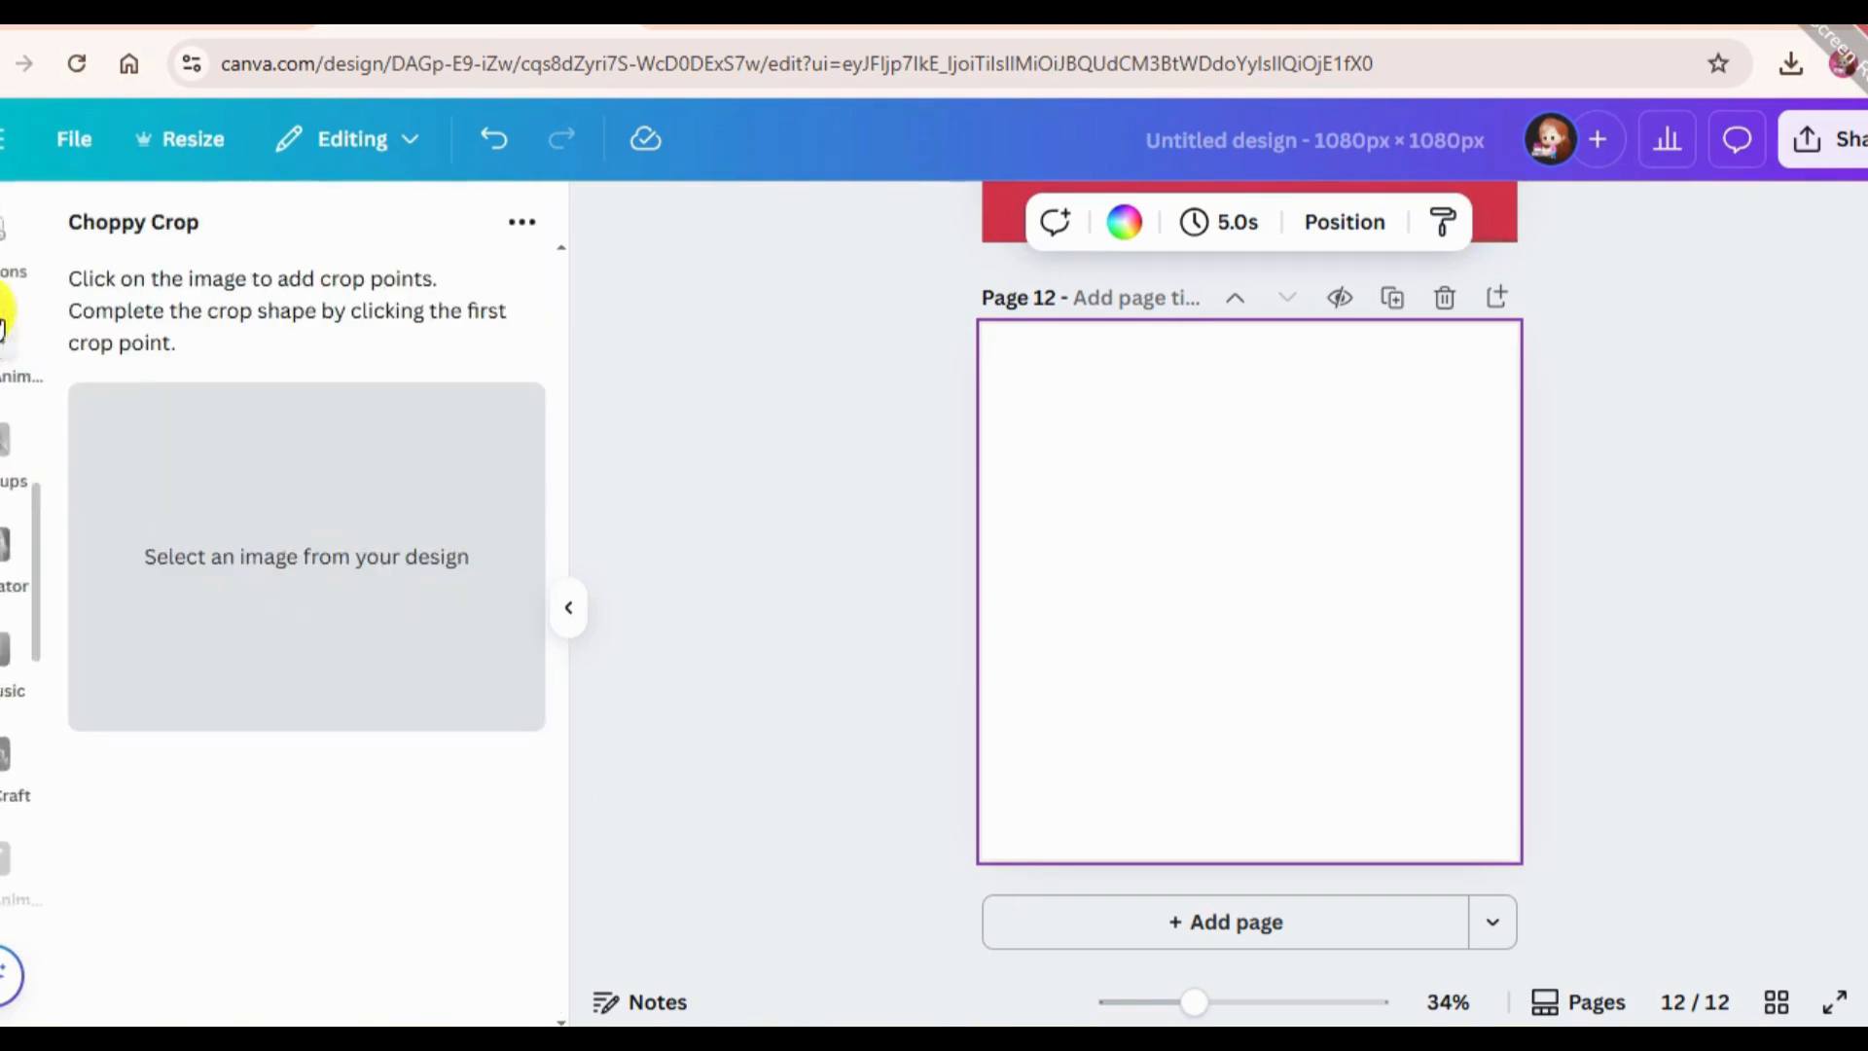
scroll(3, 459, up, 4)
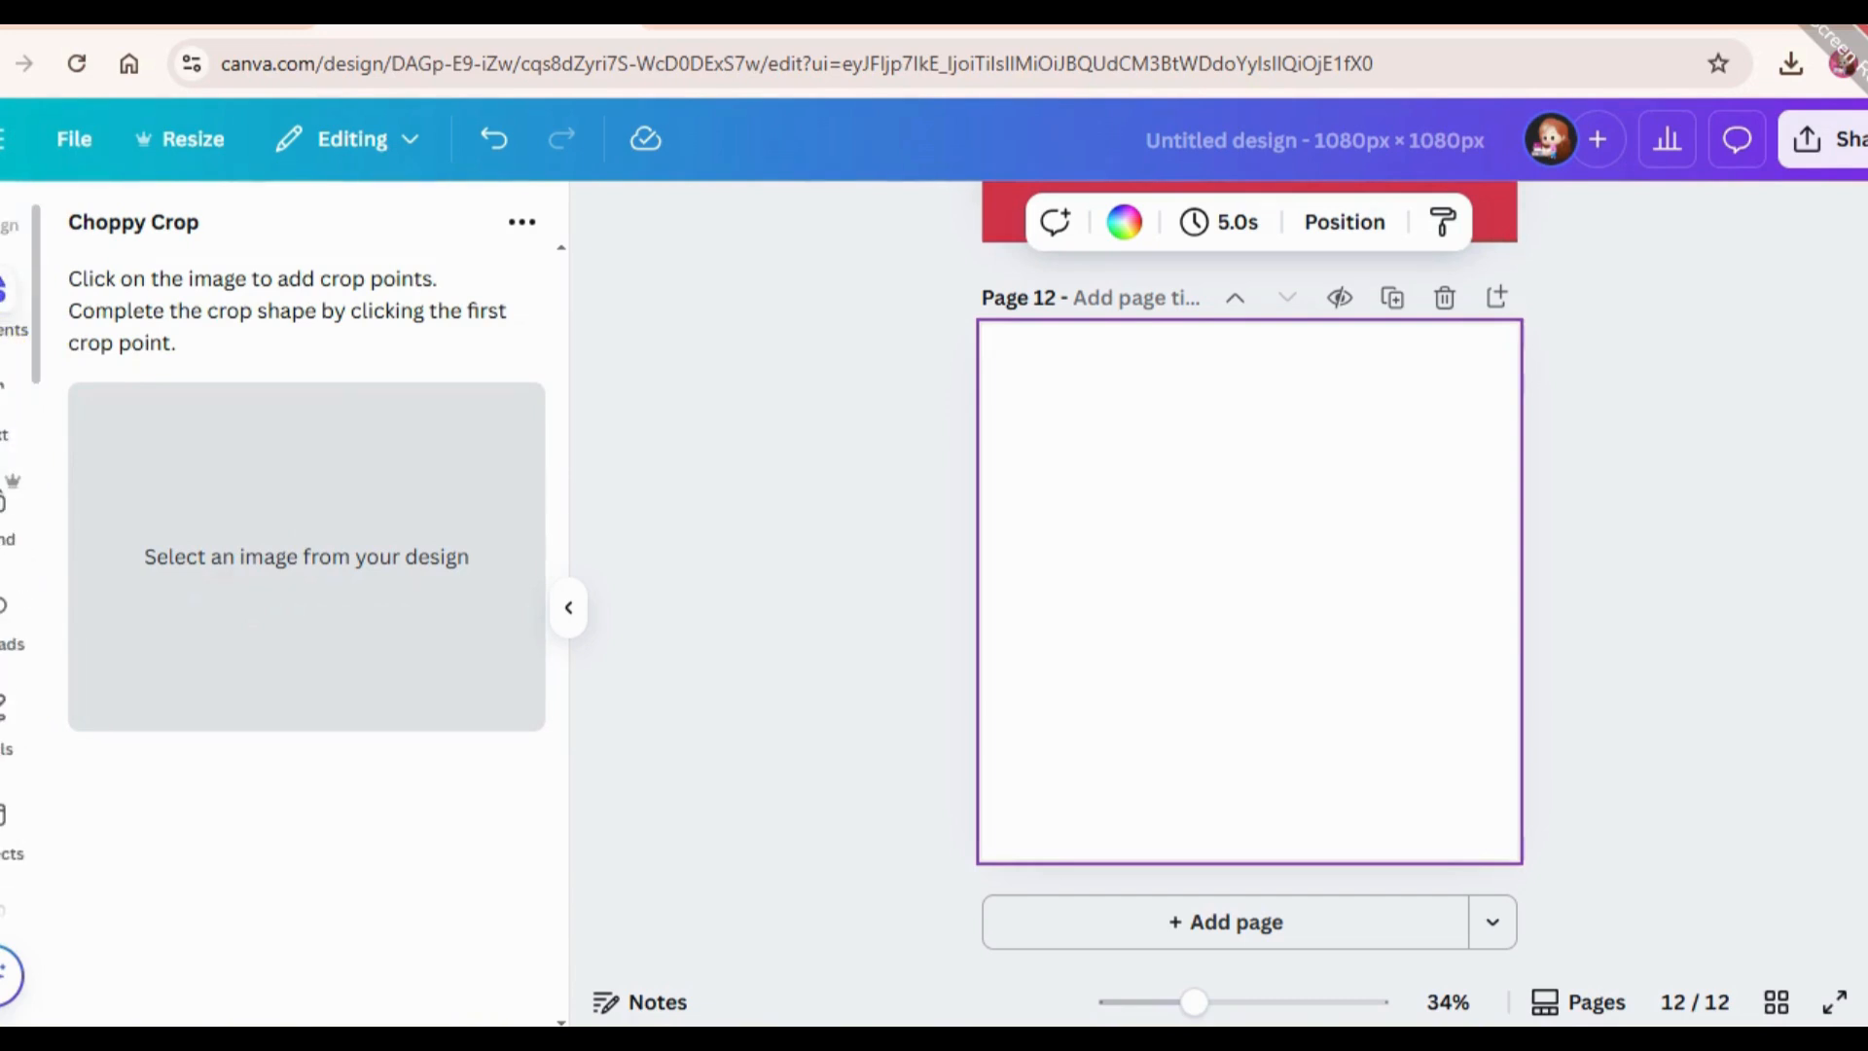
click(3, 295)
scroll(224, 652, down, 1)
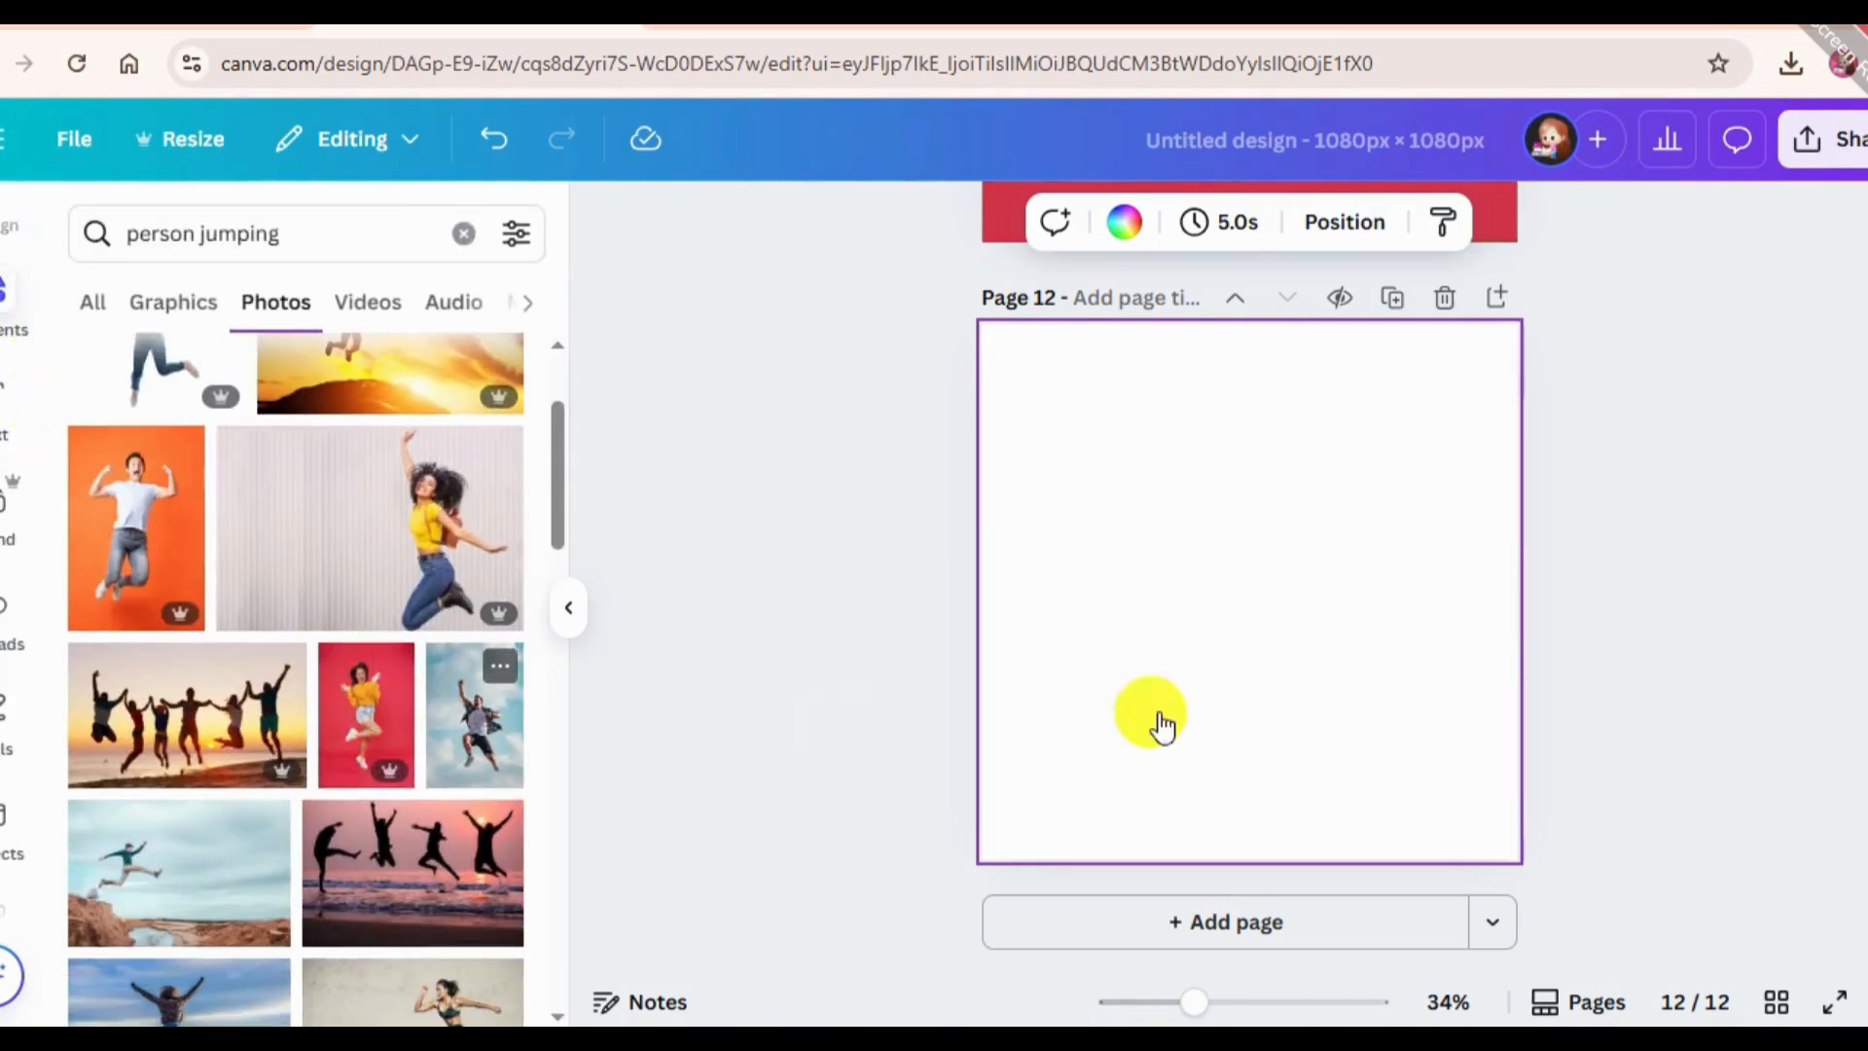
drag(1309, 623, 1255, 568)
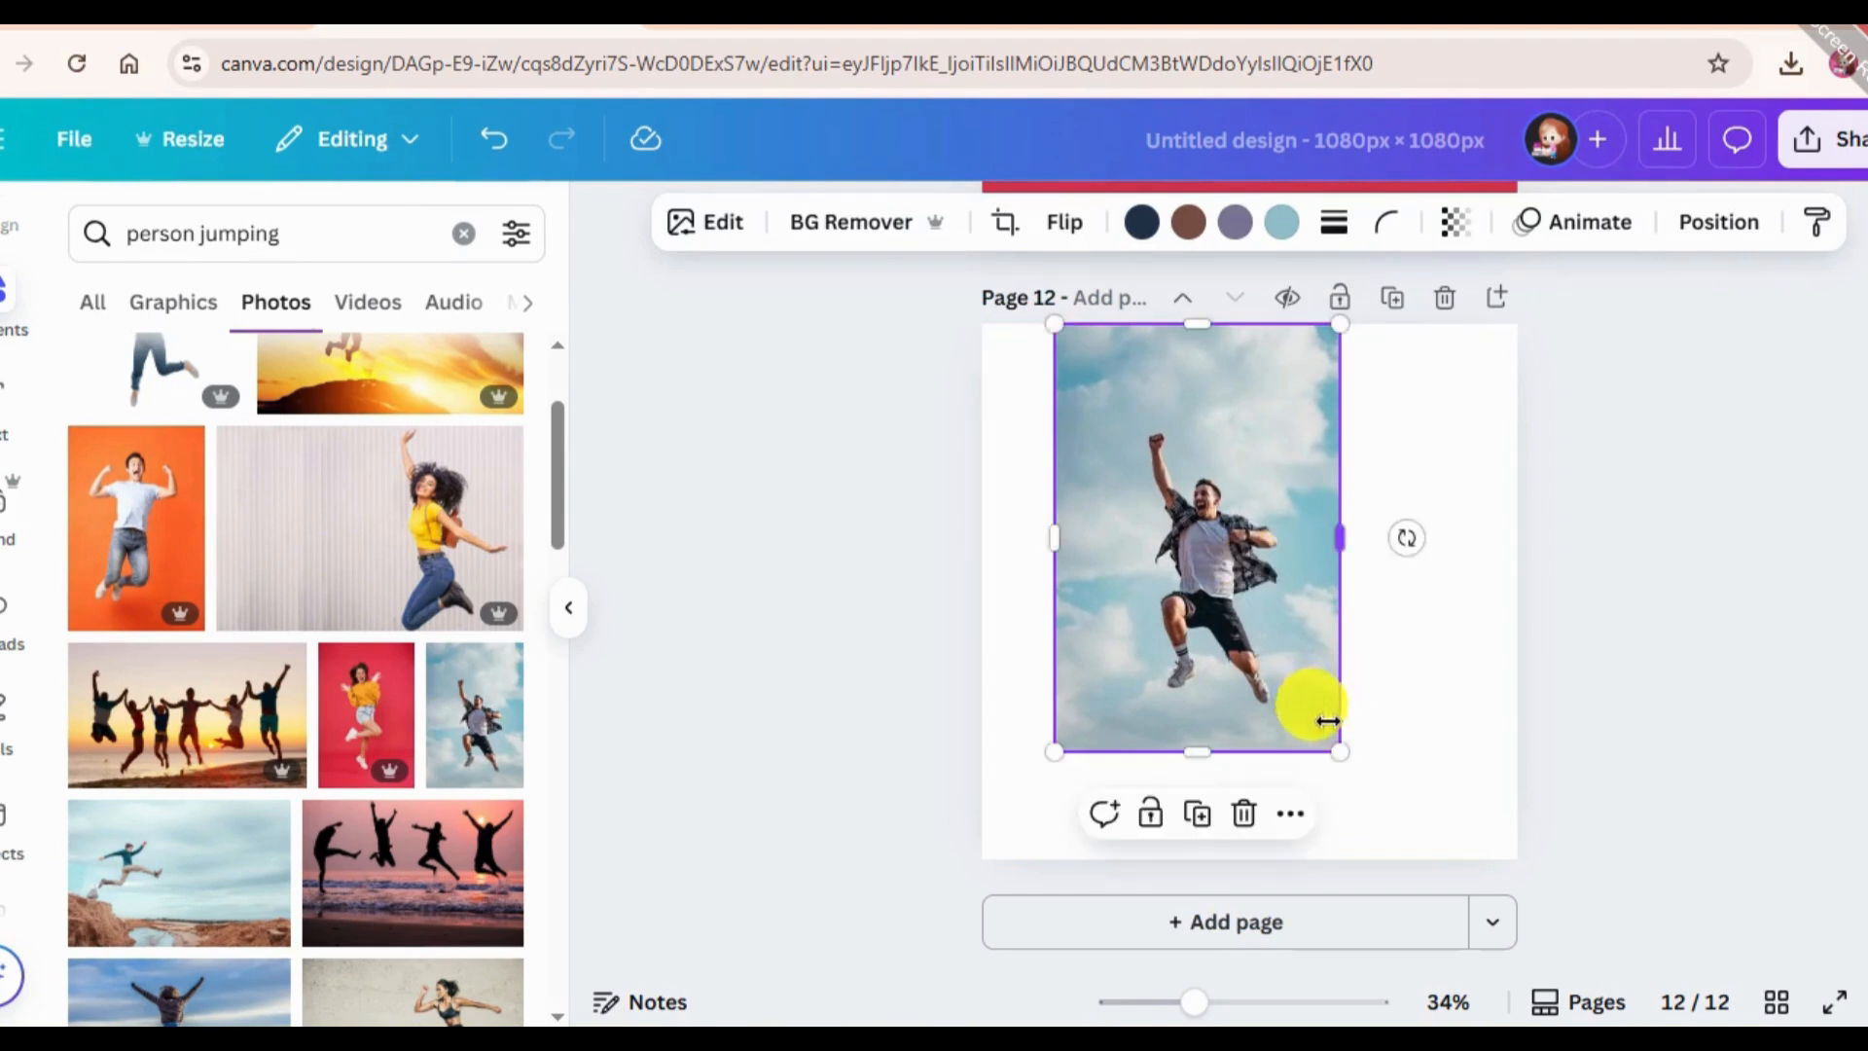
Enlarge and reposition the jumping man photo so it covers all of page 12.
drag(1340, 751, 1410, 859)
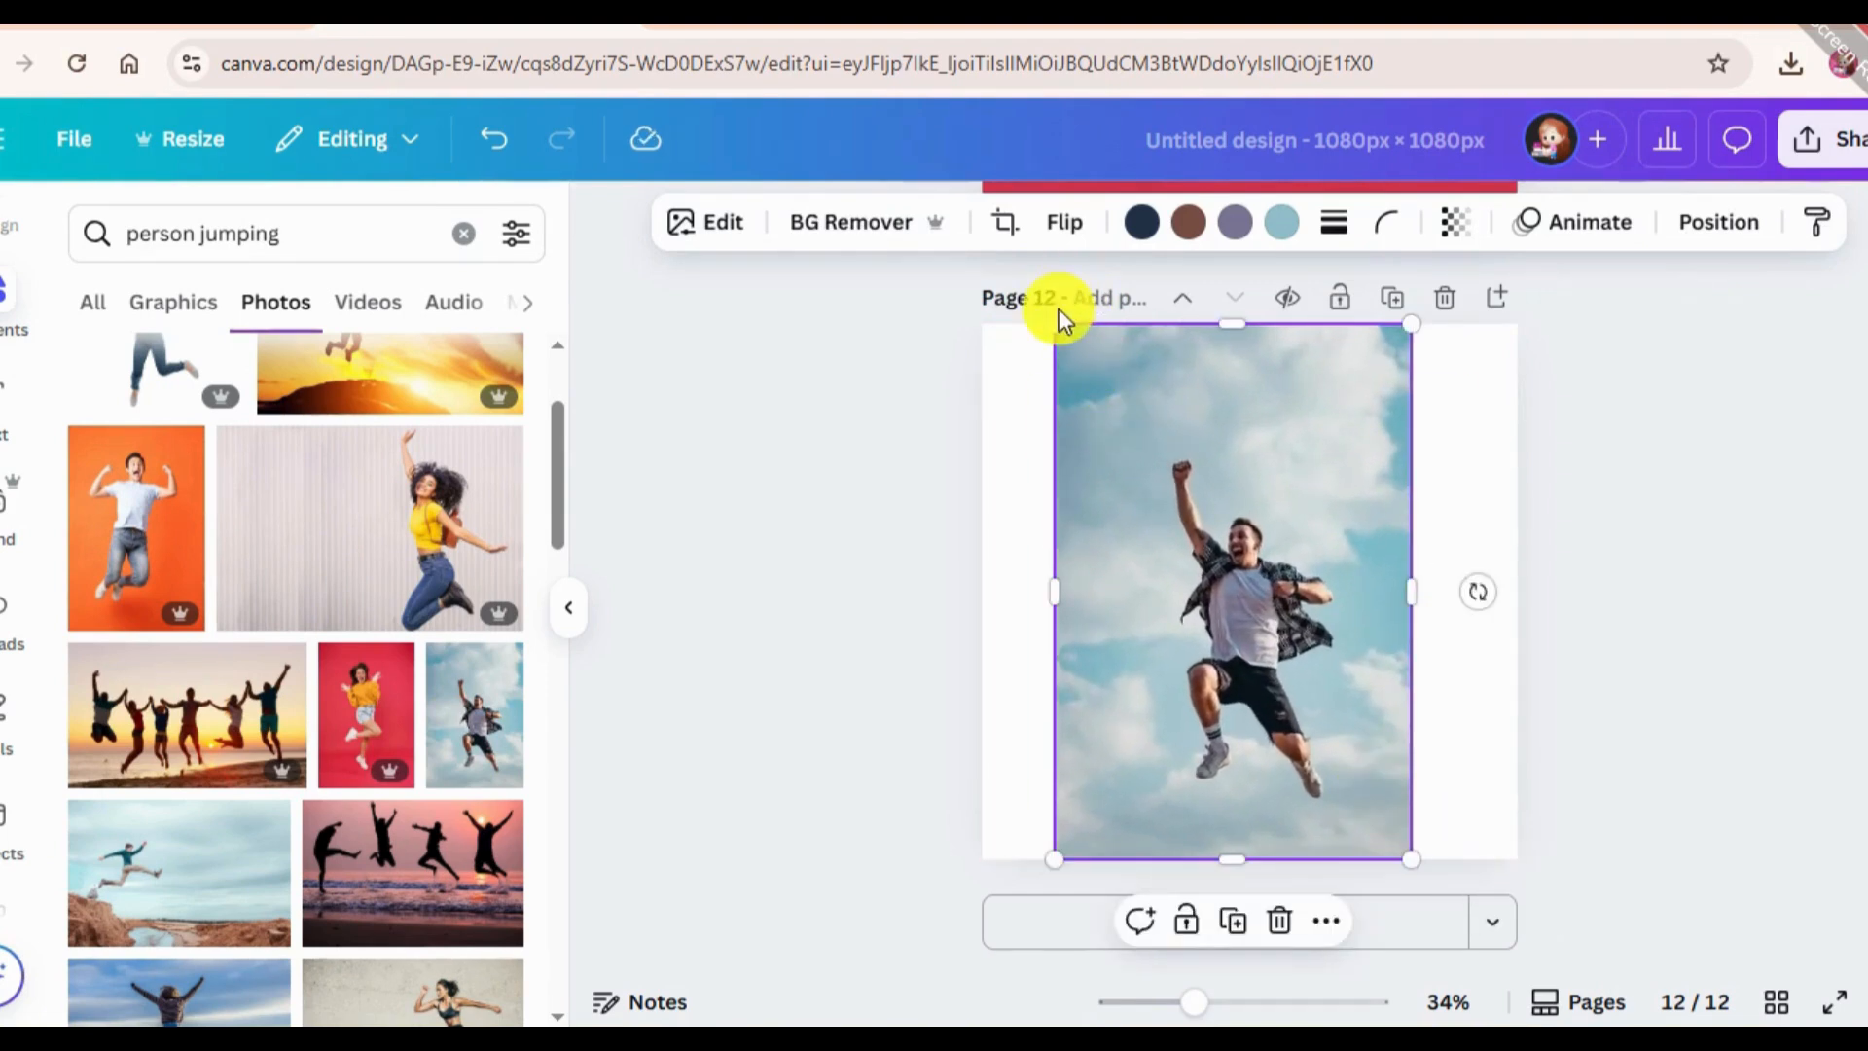
drag(1061, 319, 901, 354)
drag(1134, 464, 1246, 530)
drag(991, 931, 963, 951)
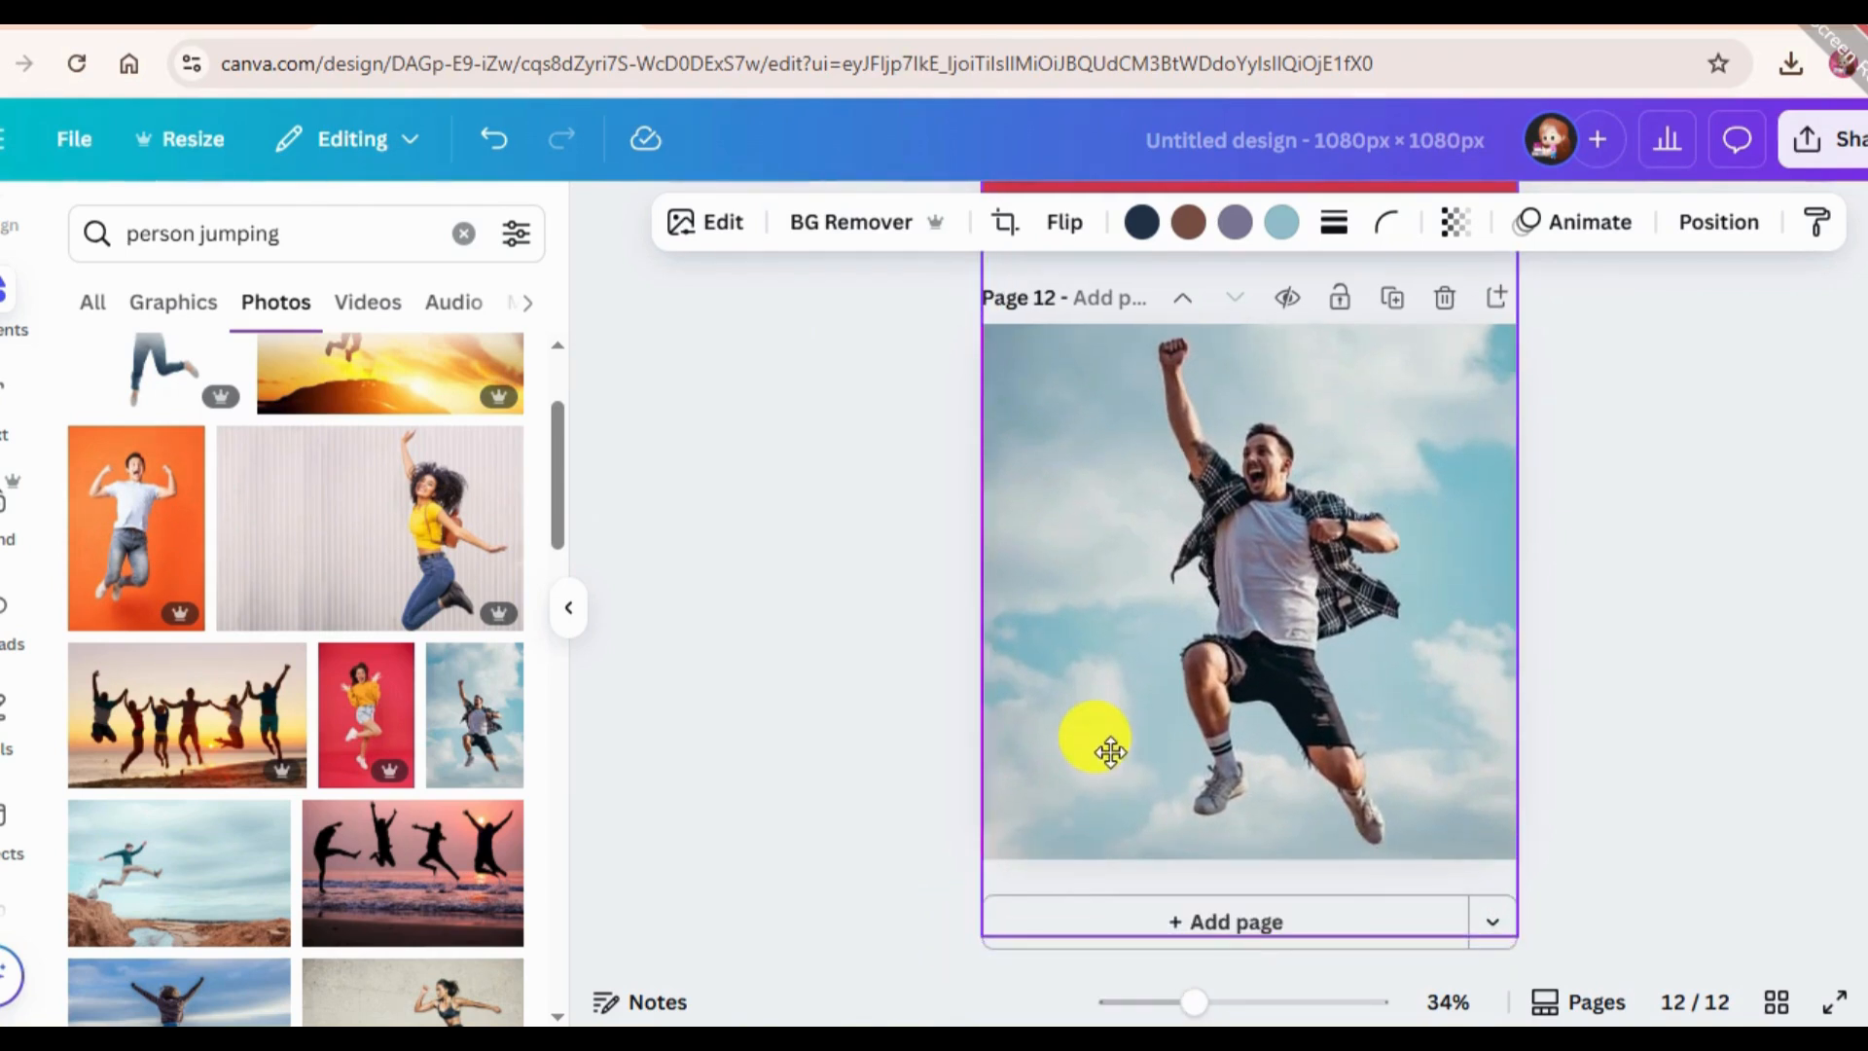
drag(1111, 752, 1110, 752)
Reopen the Choppy Crop app for the jumping man photo and set the first crop point just above his raised fist.
scroll(5, 788, down, 5)
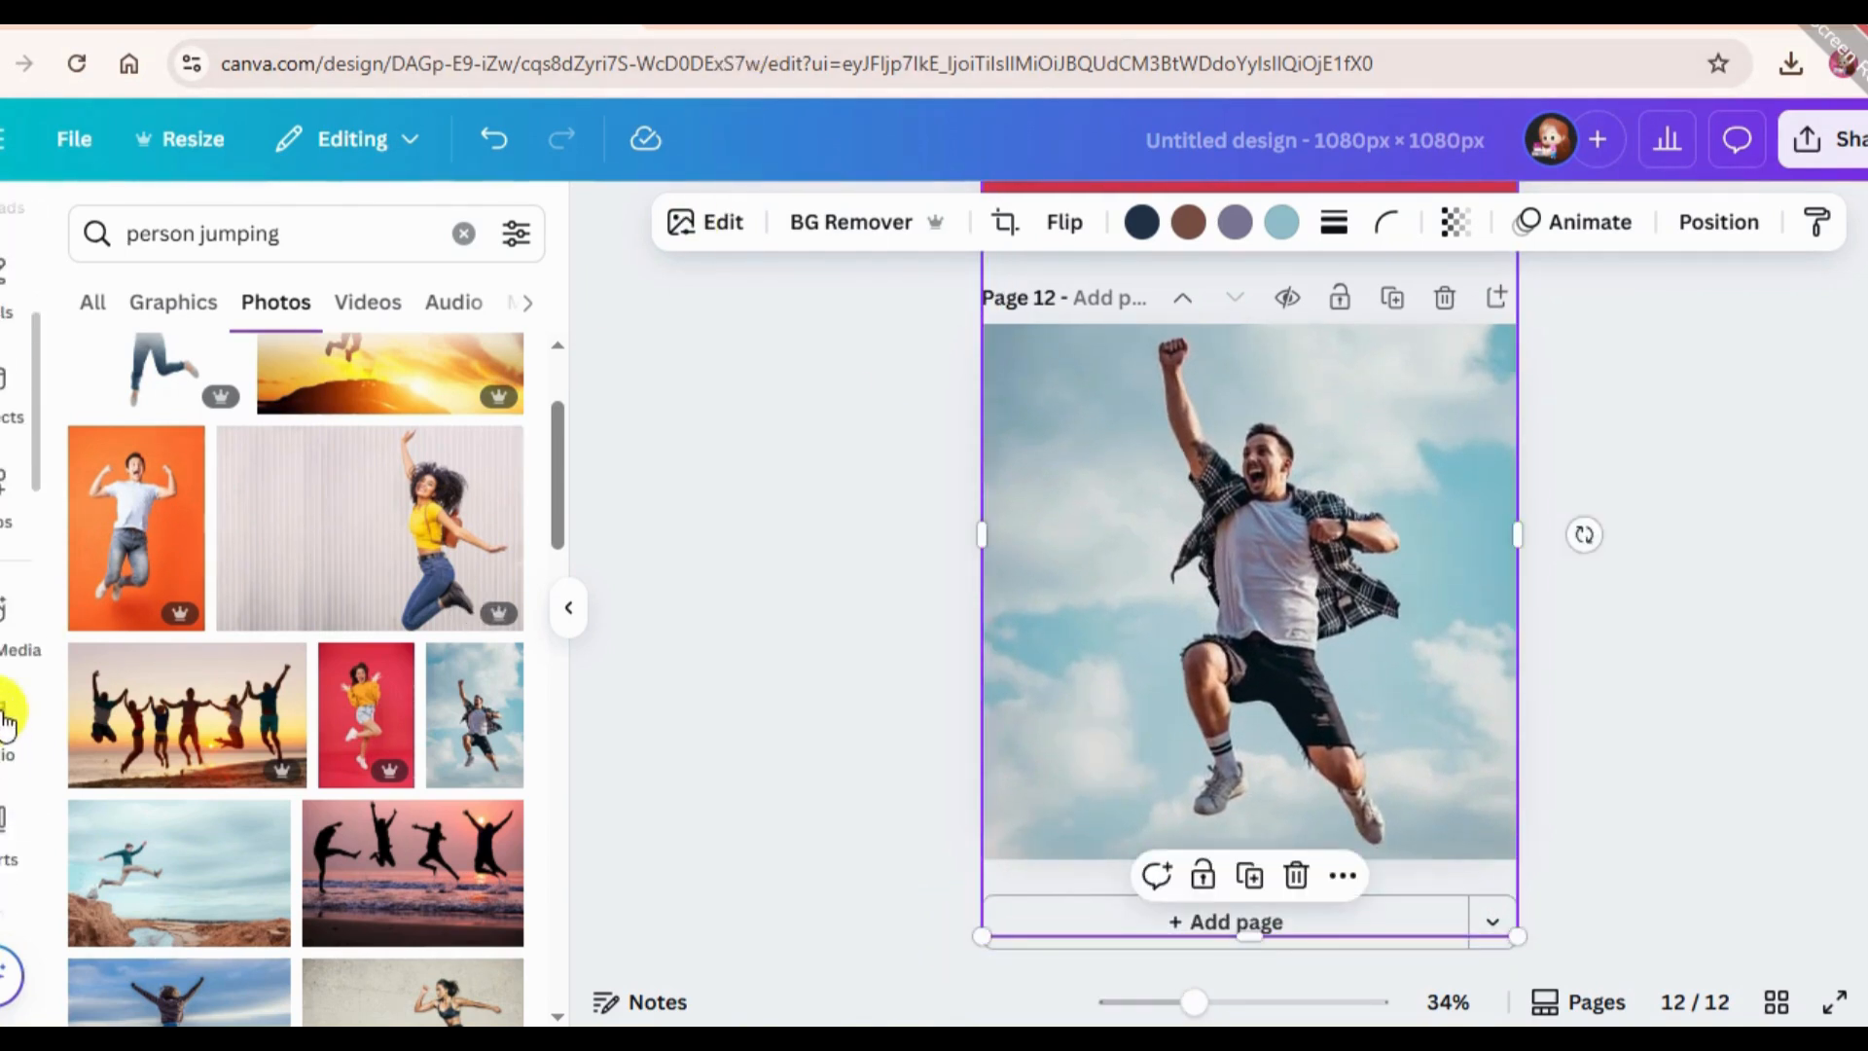
click(5, 494)
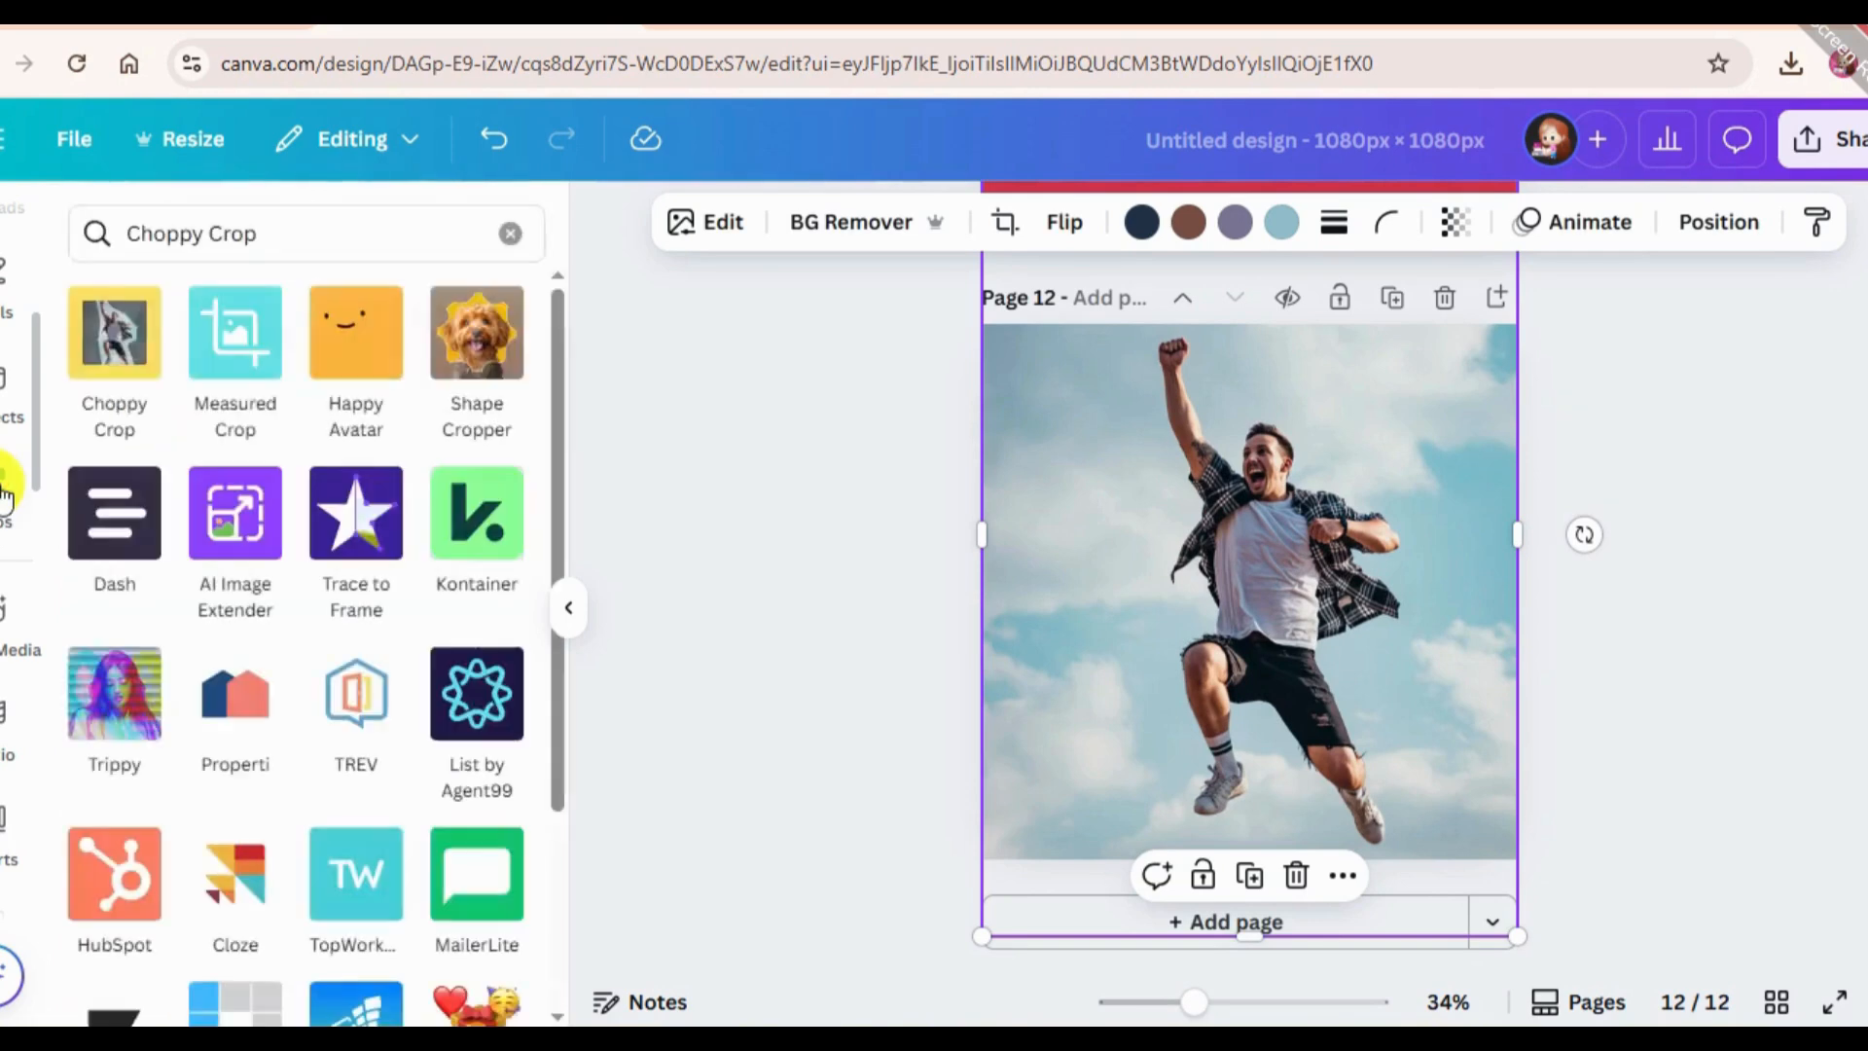
click(114, 331)
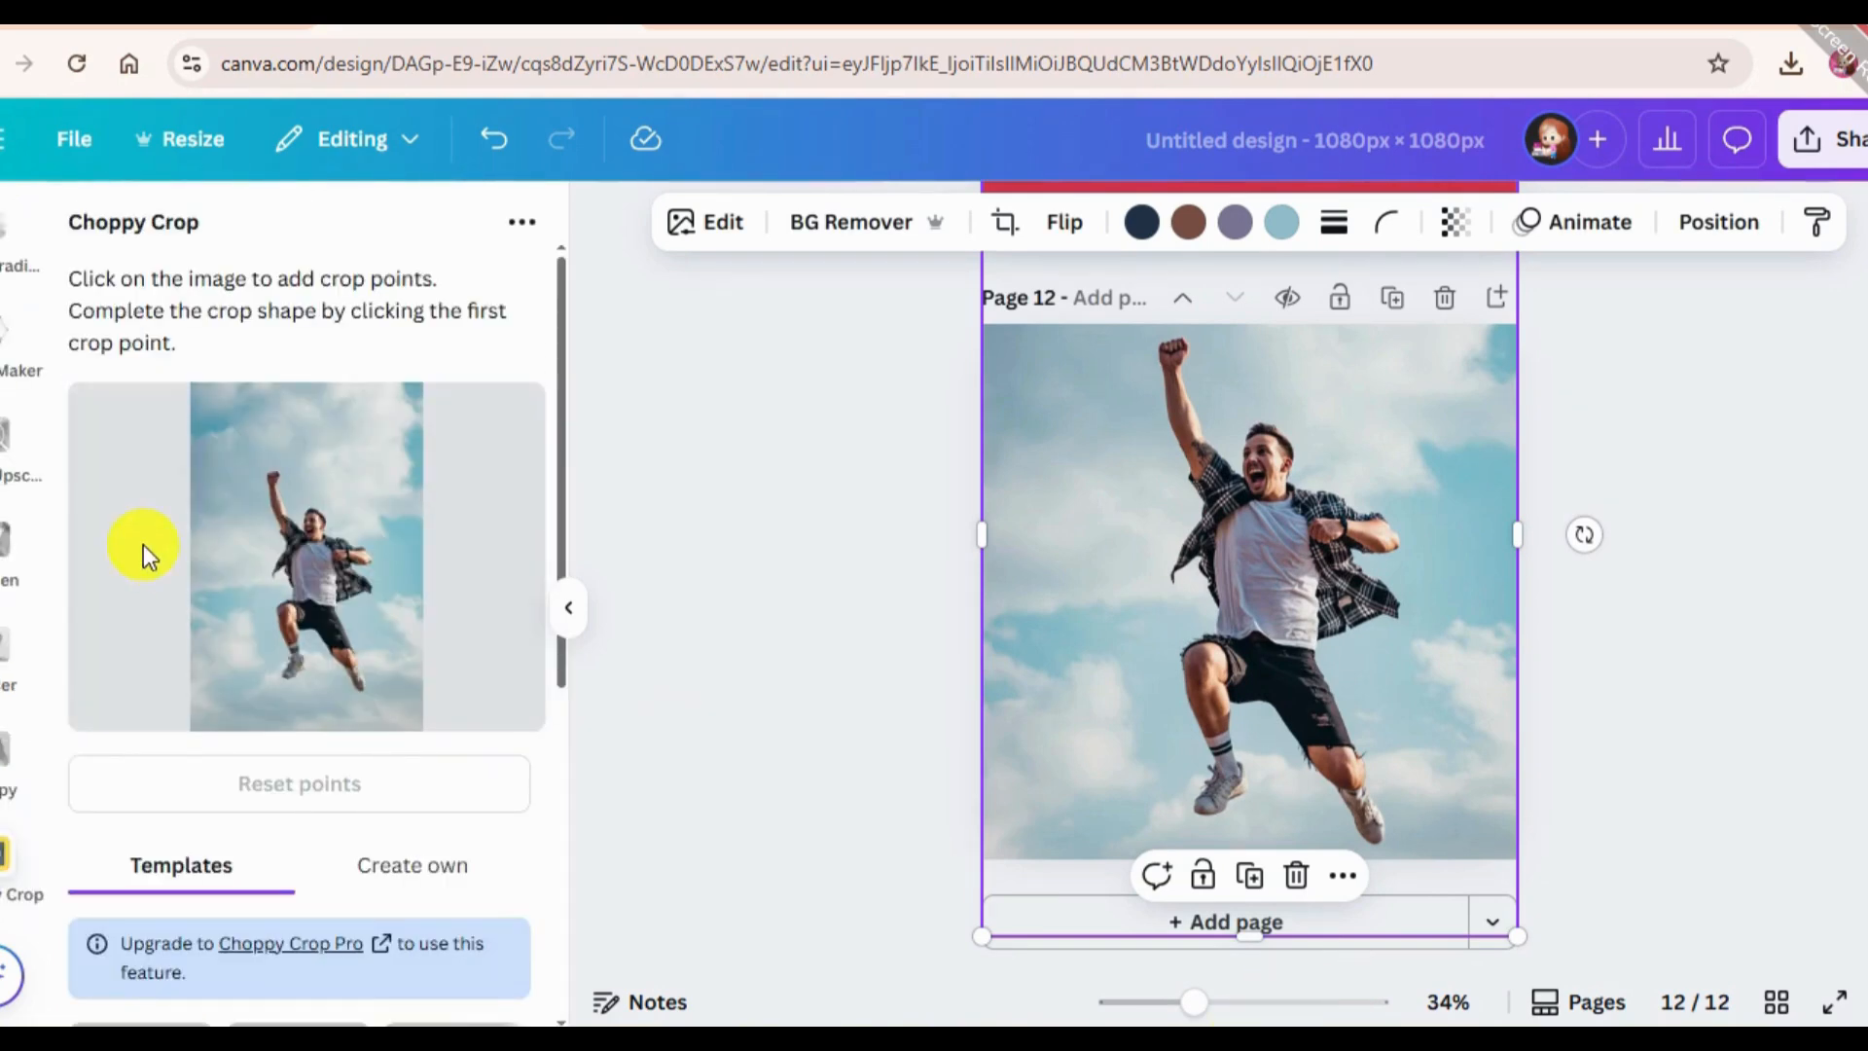
click(288, 455)
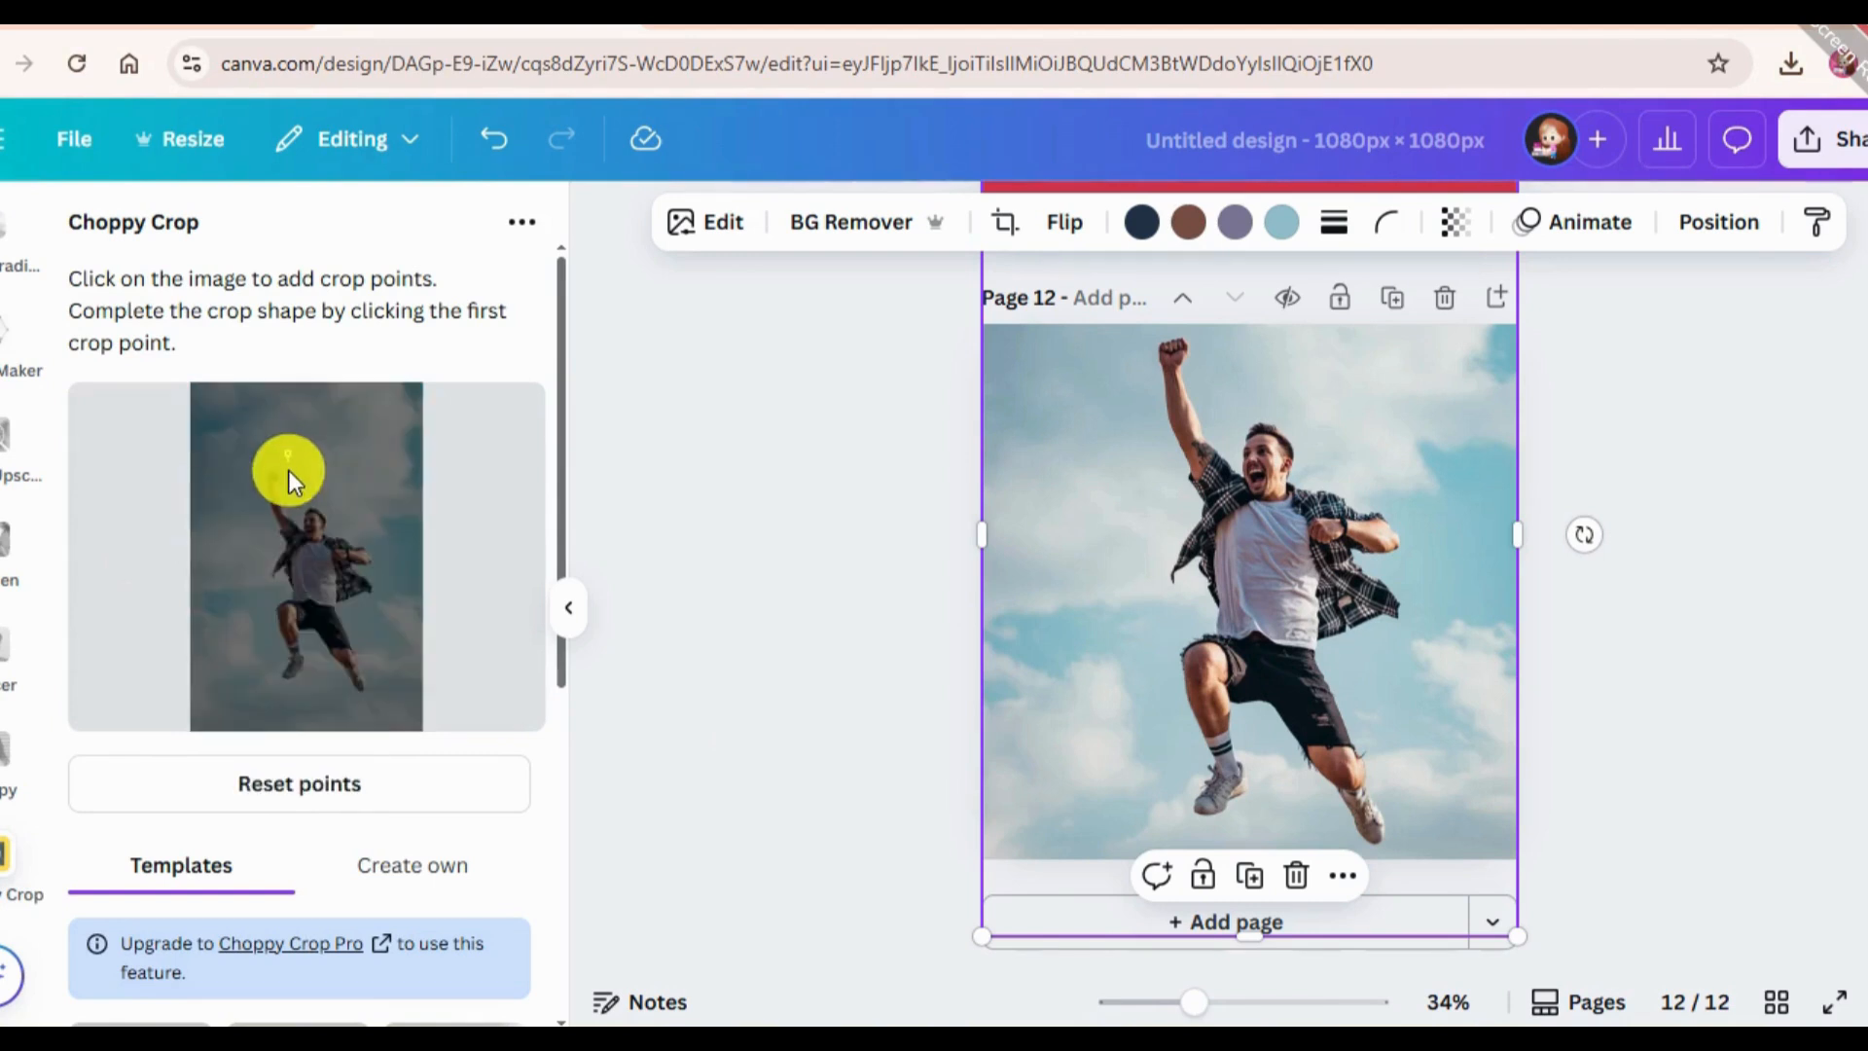
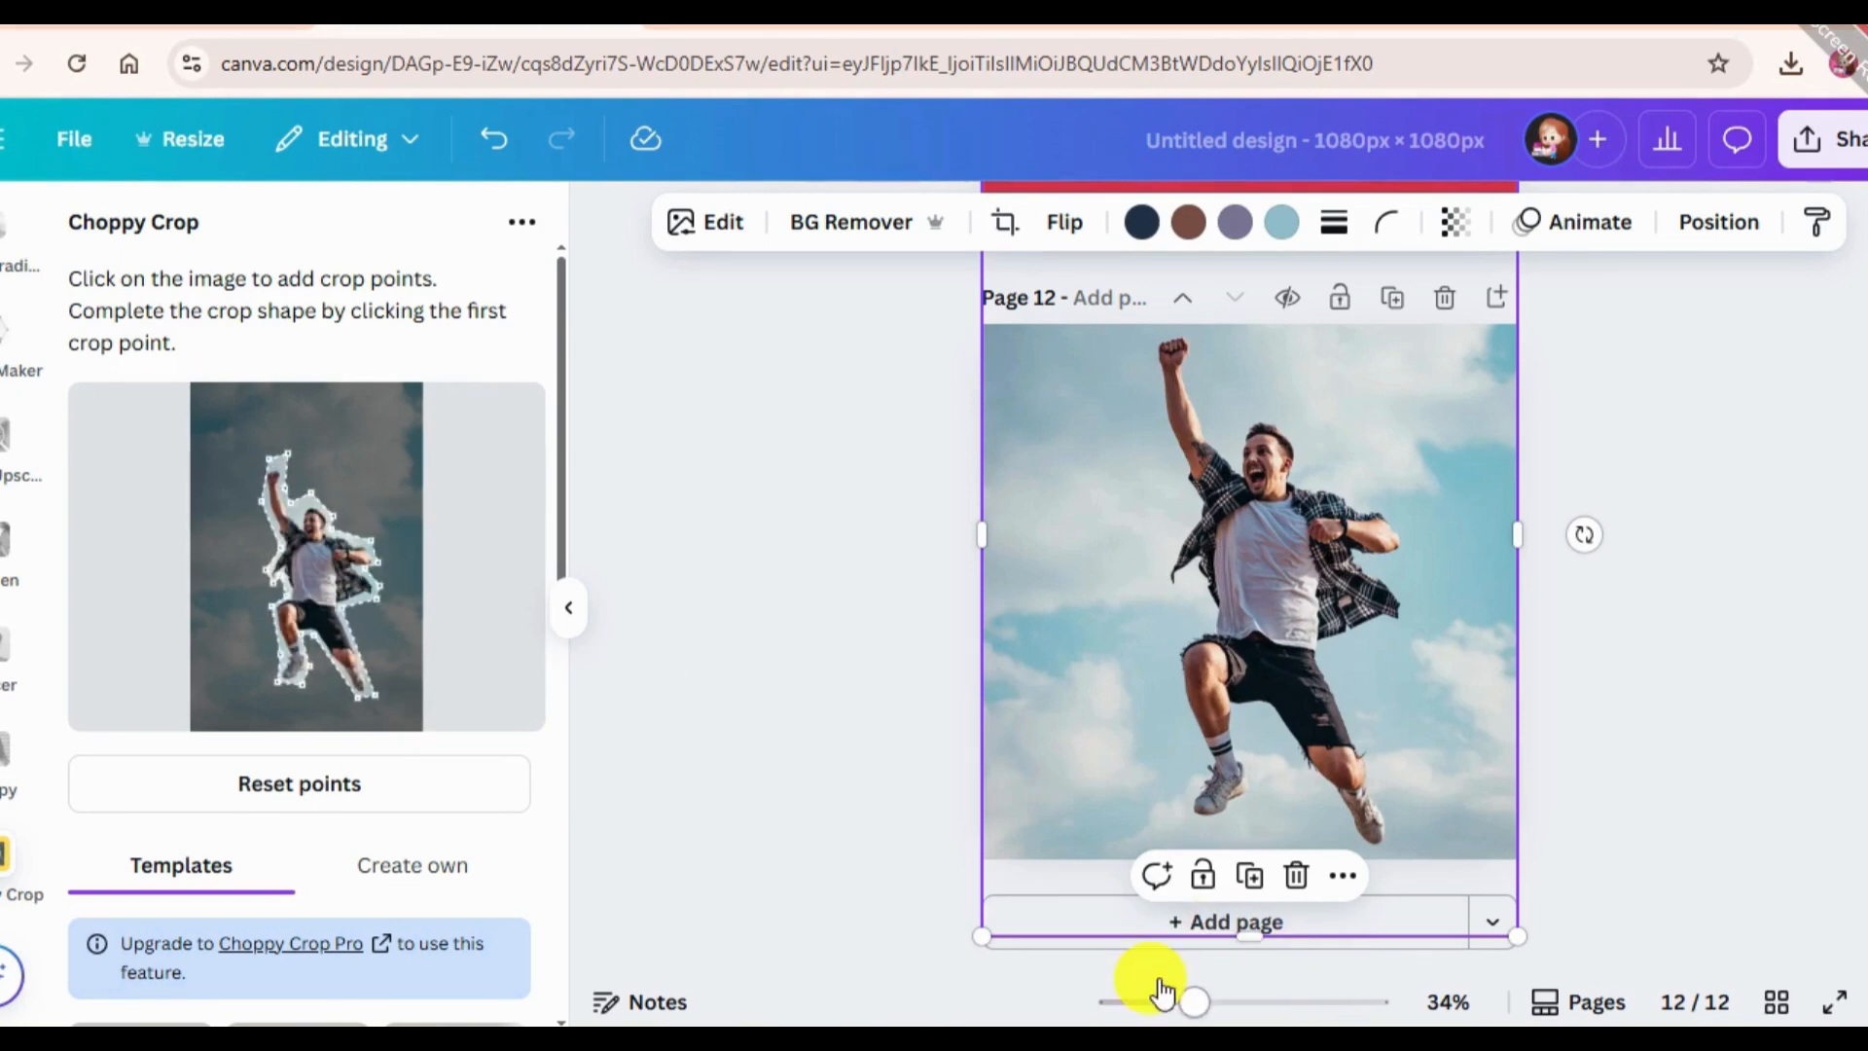
Add the Choppy Crop cutout of the jumping man to page 12 and delete the original full-page photo behind it.
scroll(387, 854, down, 8)
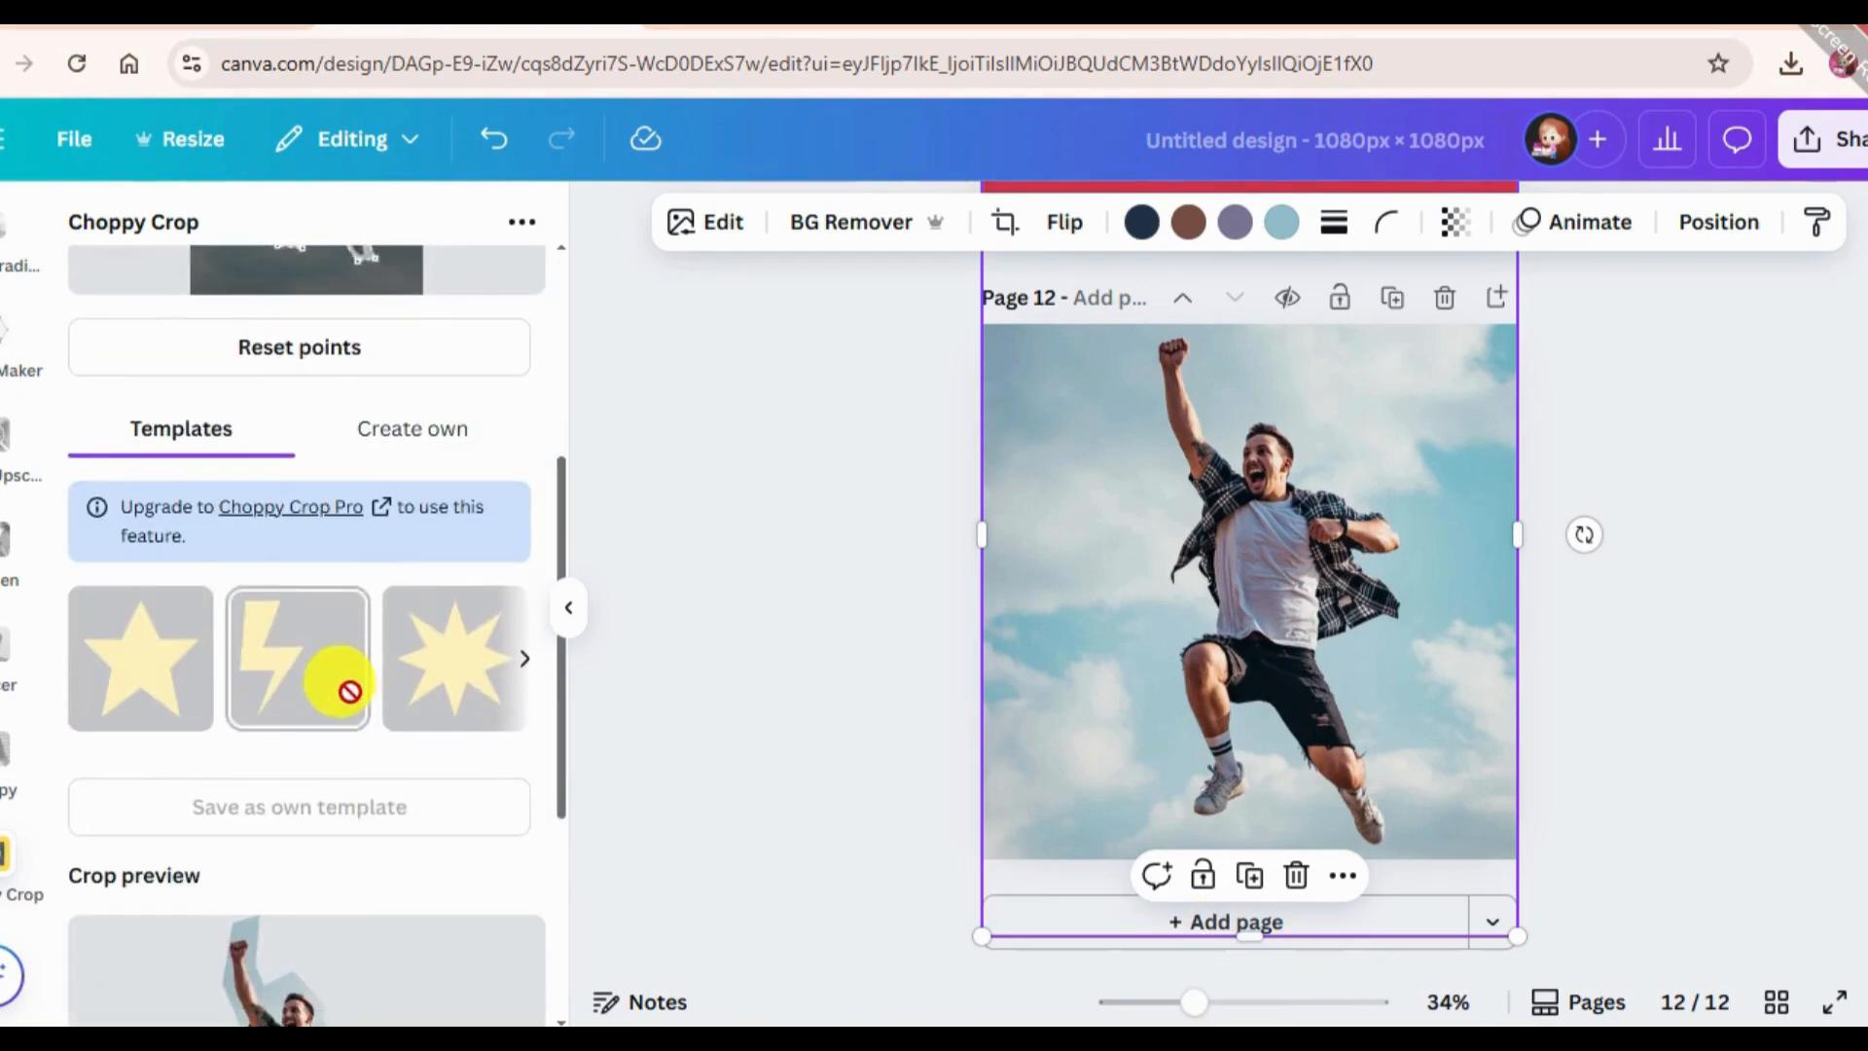
click(308, 903)
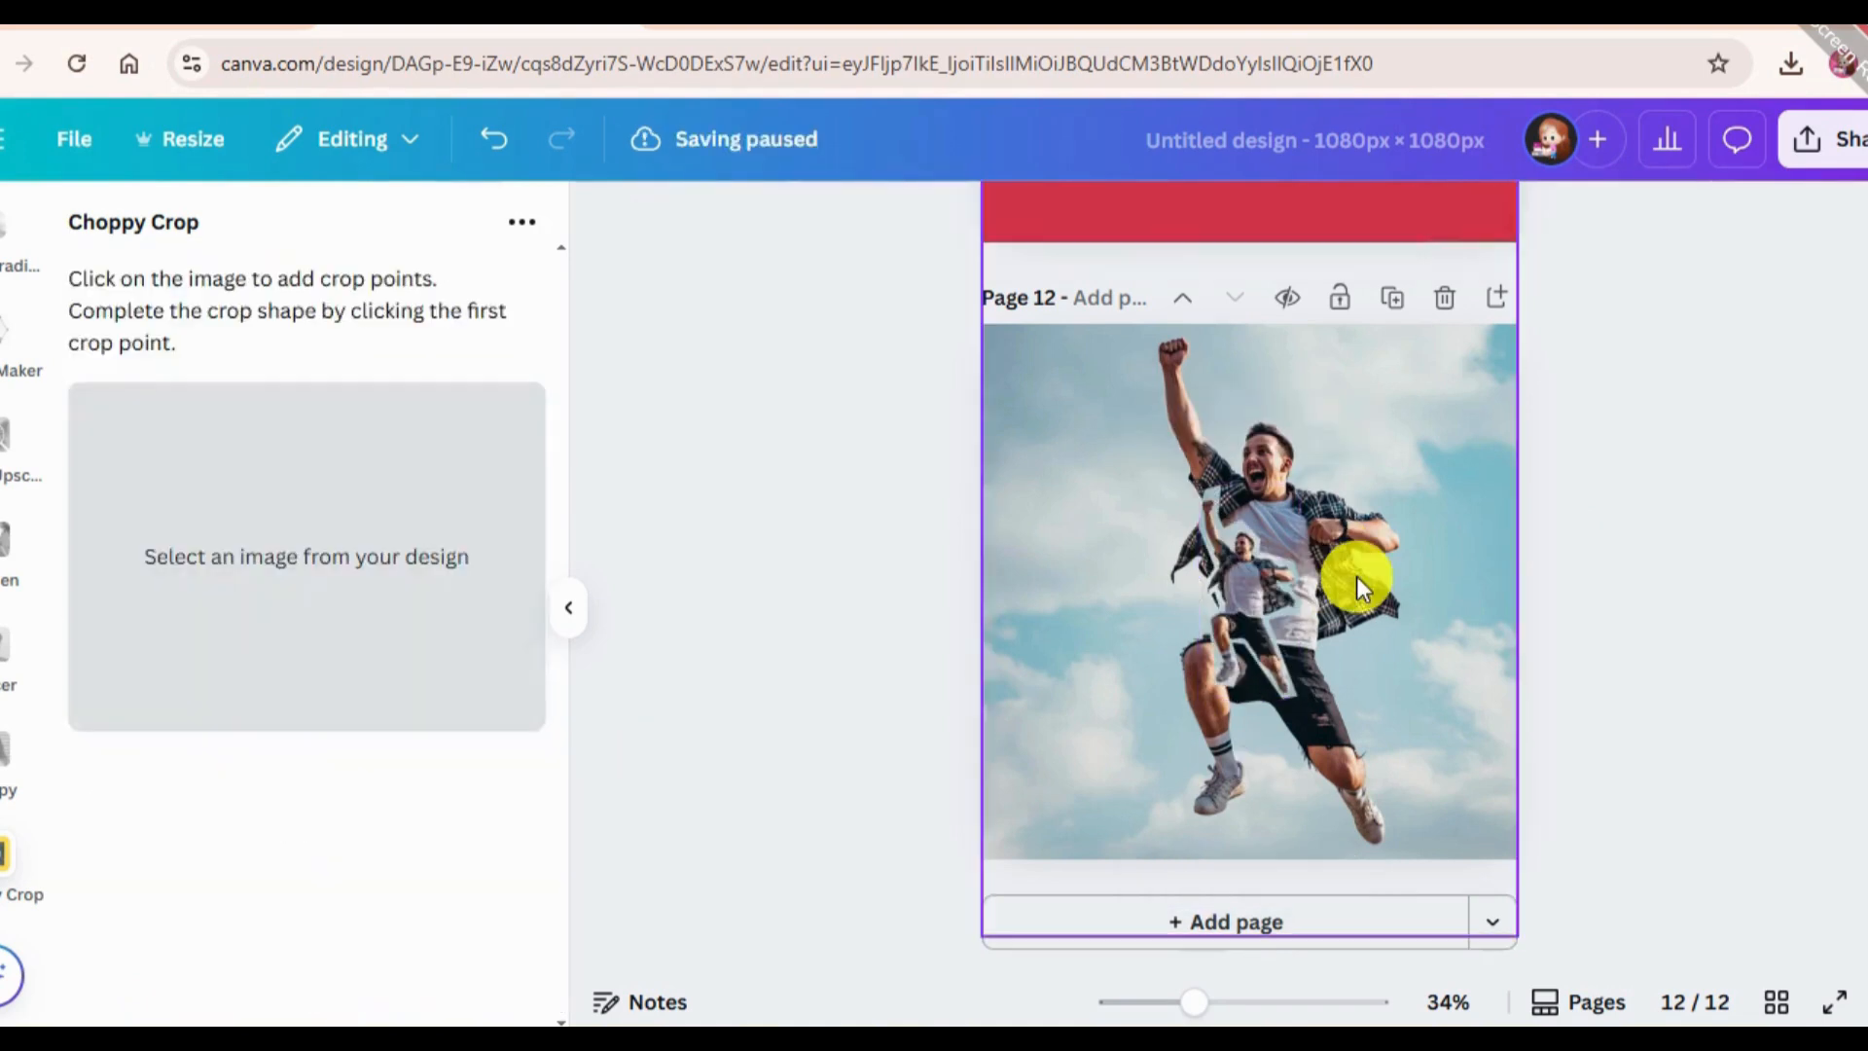
click(1444, 535)
key(Delete)
click(1280, 686)
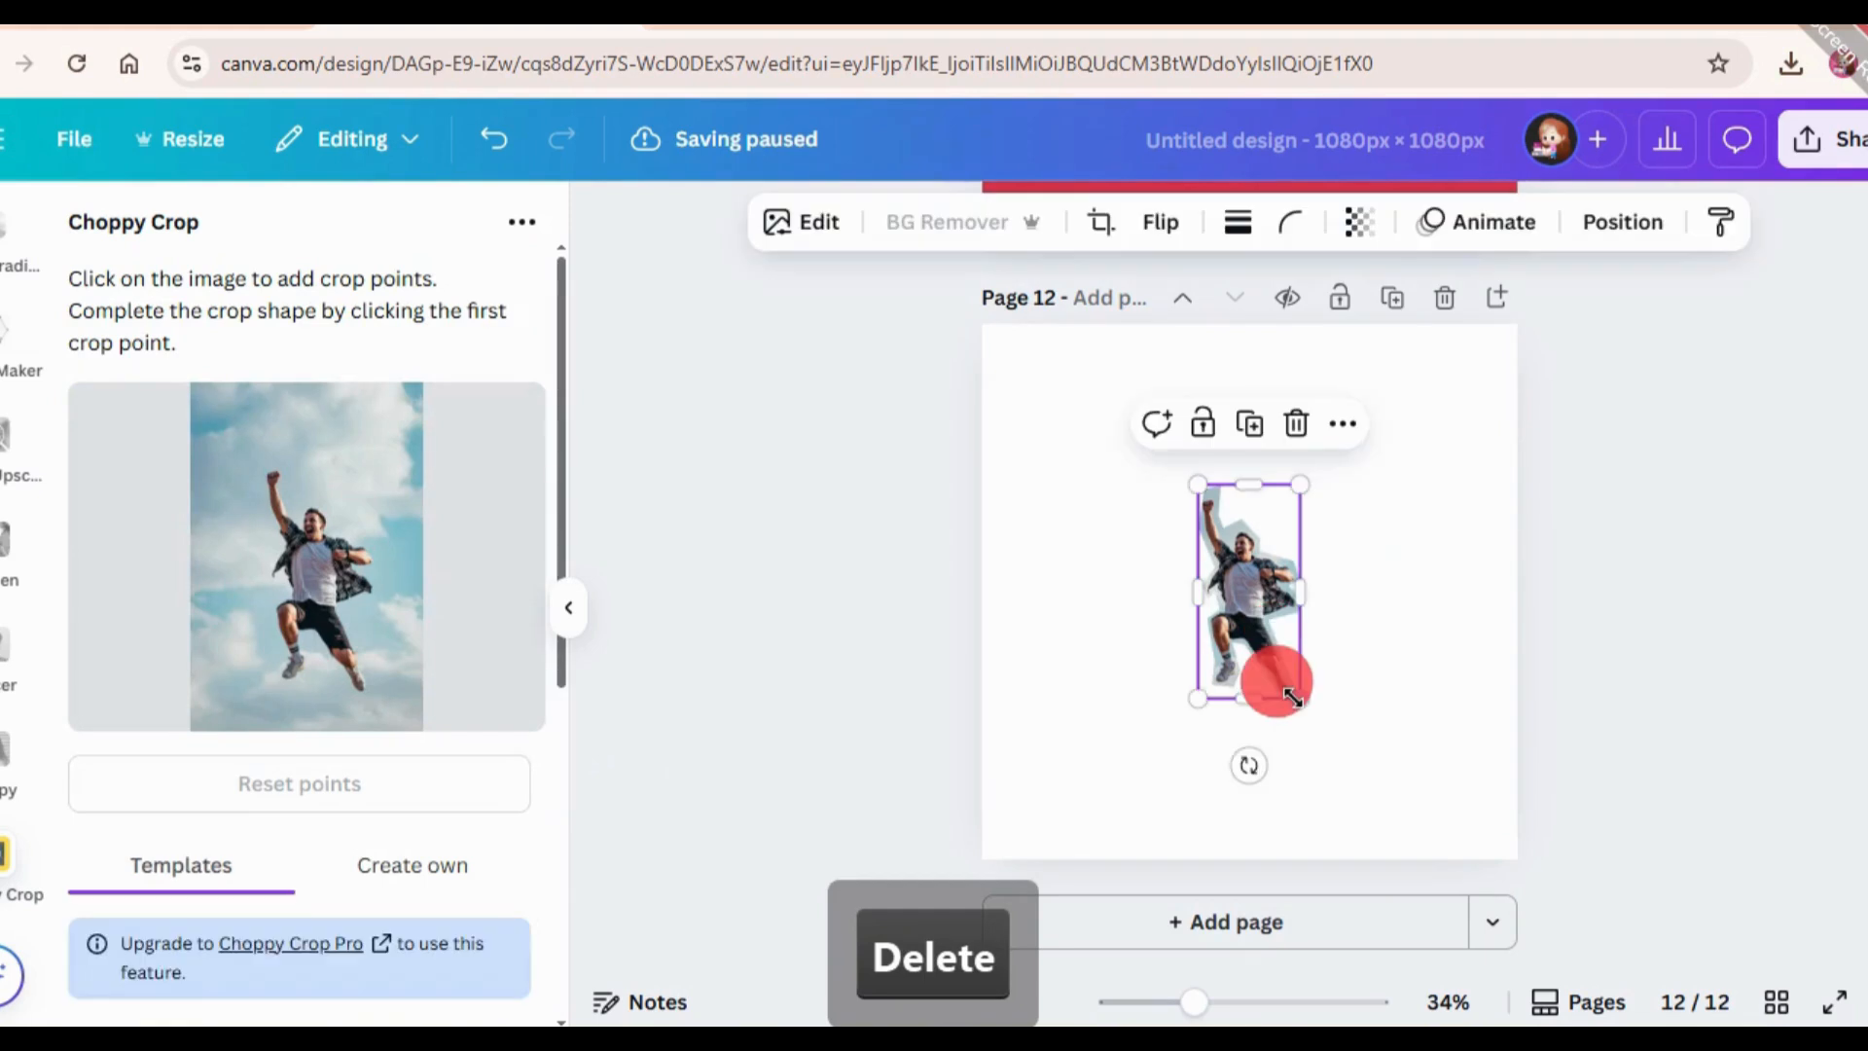
Enlarge the jumping man cutout to almost the full page height and centre it on page 12.
drag(1294, 696, 1555, 941)
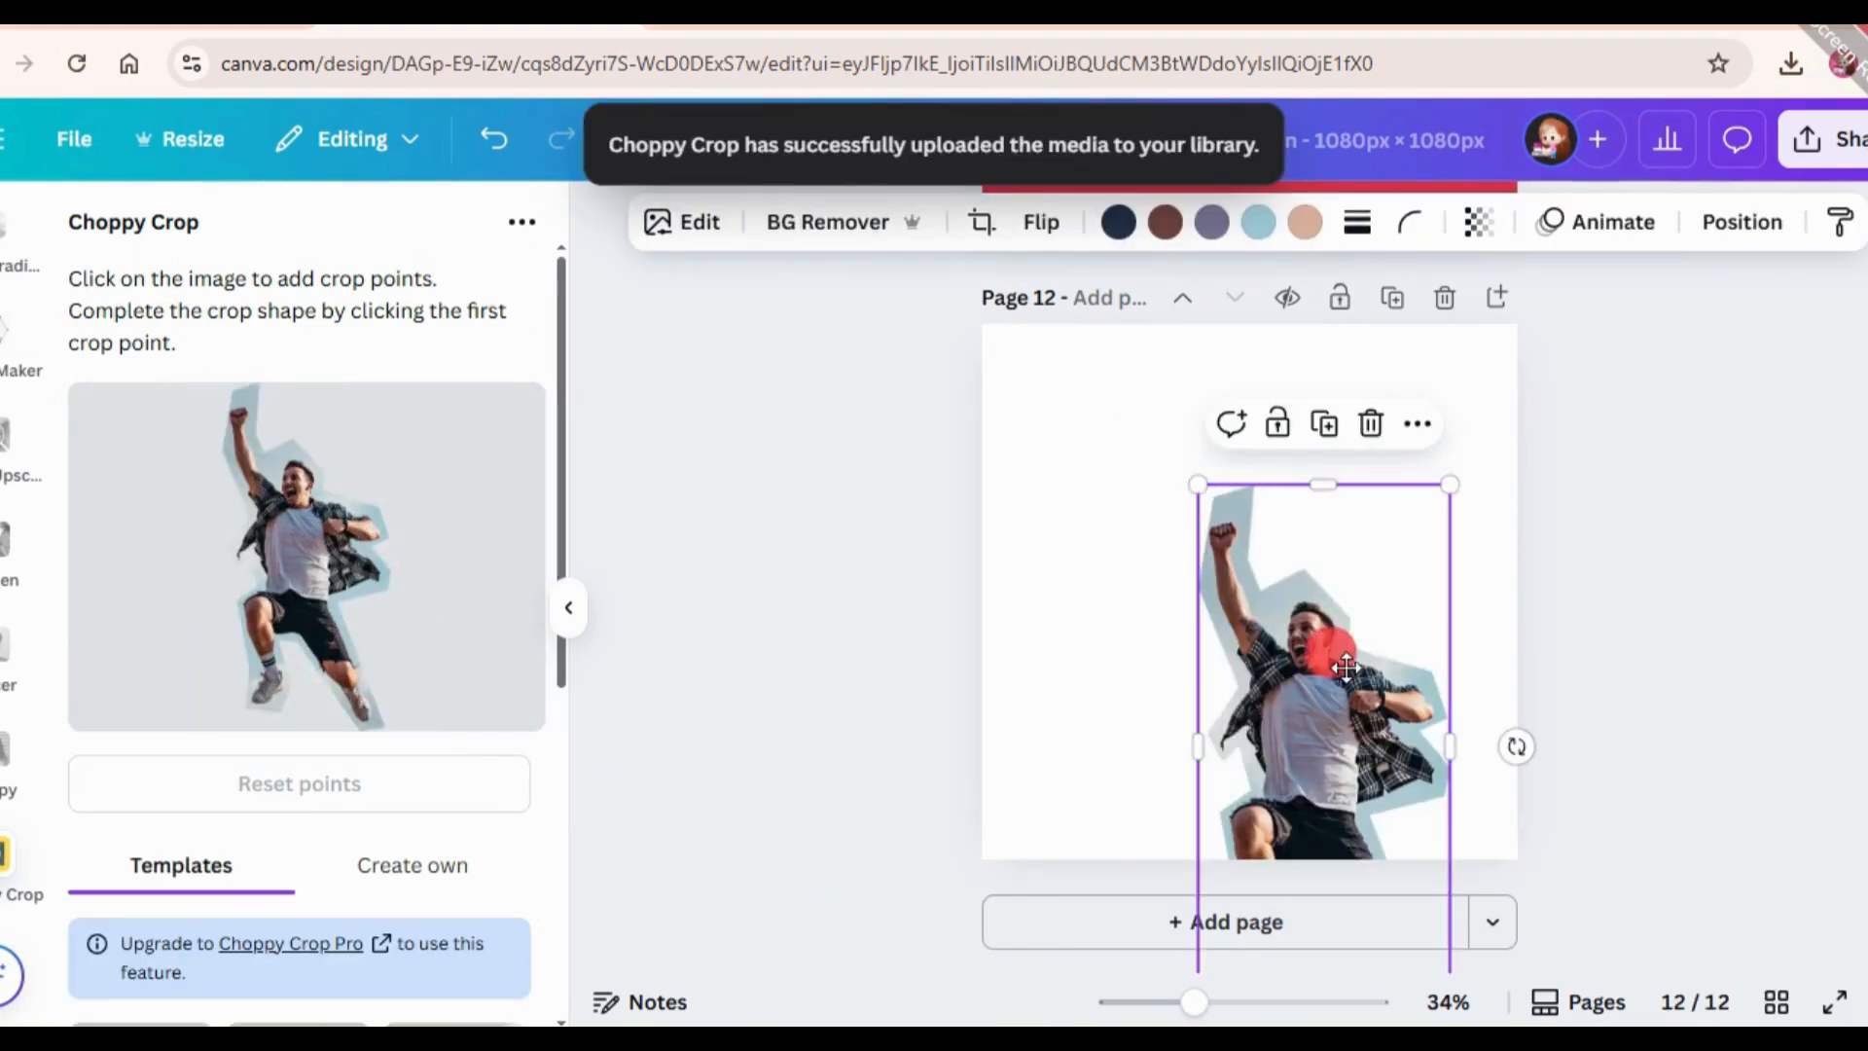
drag(1345, 668, 1320, 556)
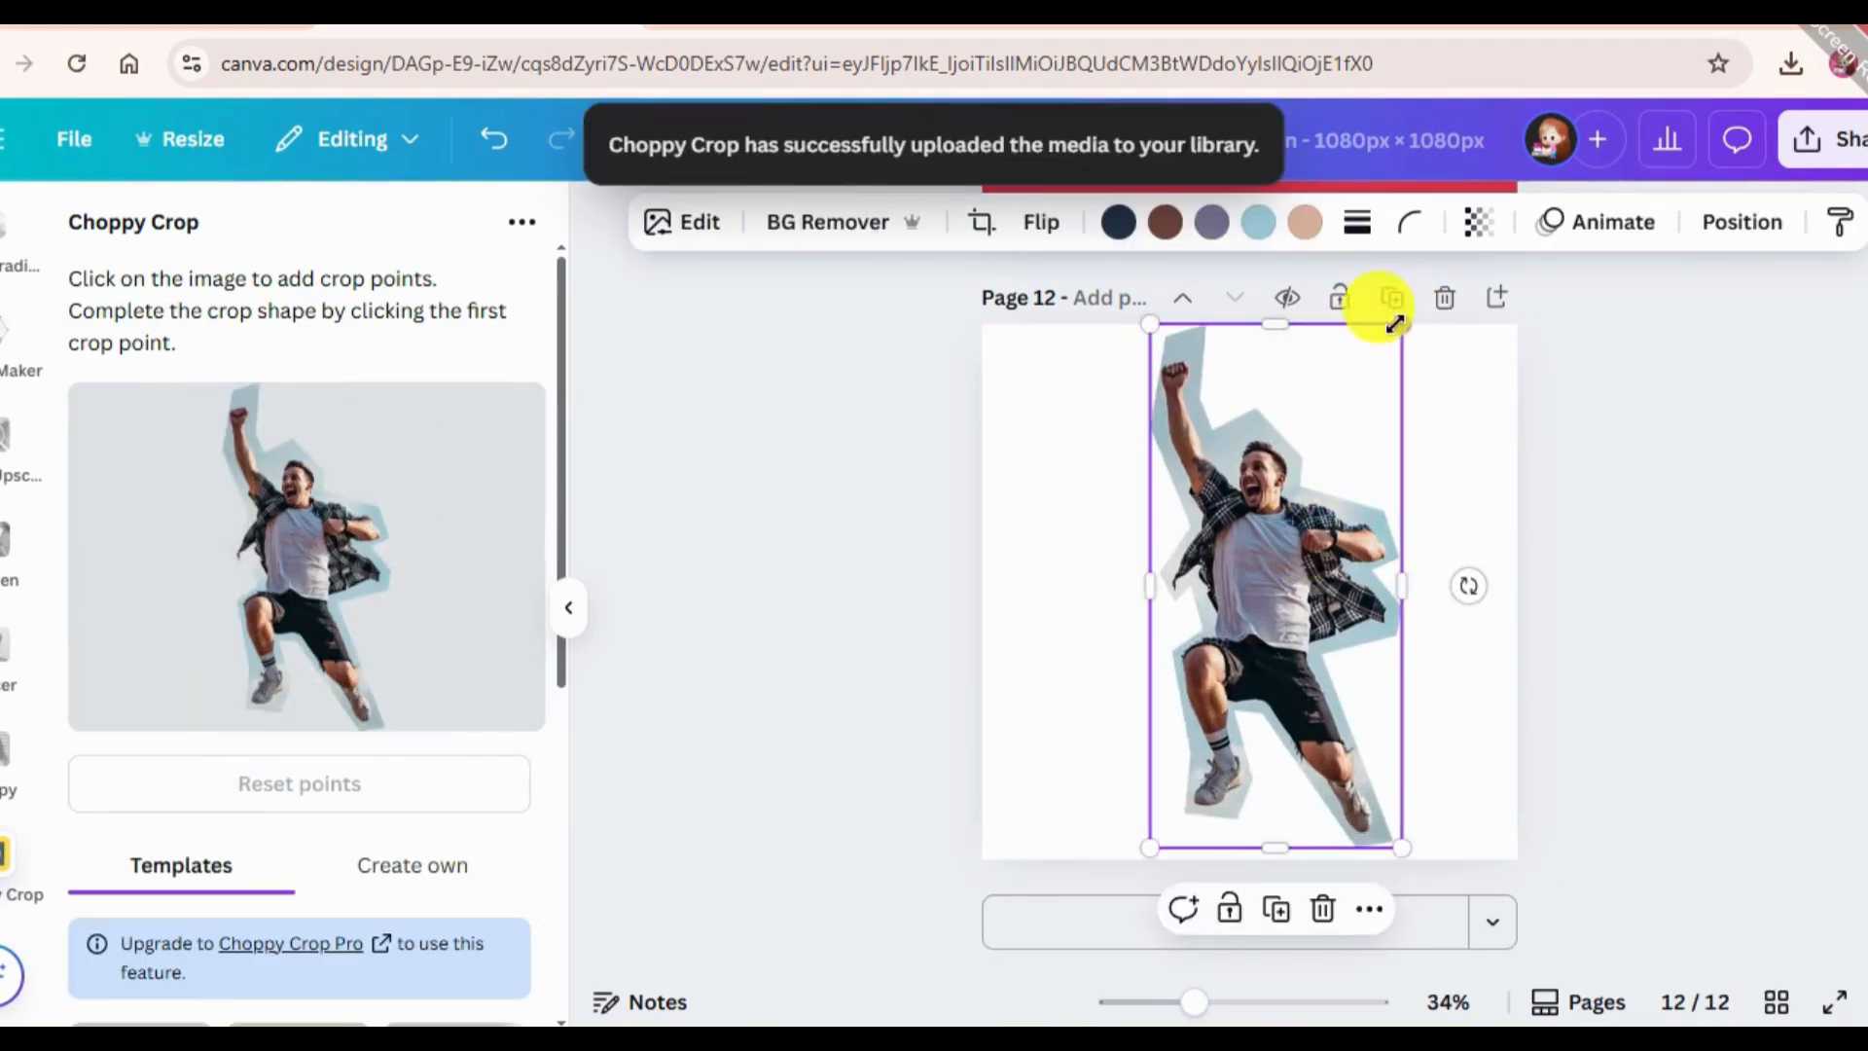
drag(1396, 324, 1372, 345)
mouse_move(1296, 642)
mouse_down()
mouse_move(1264, 609)
mouse_move(1279, 623)
mouse_up()
drag(1368, 837, 1373, 848)
drag(1291, 764, 1252, 763)
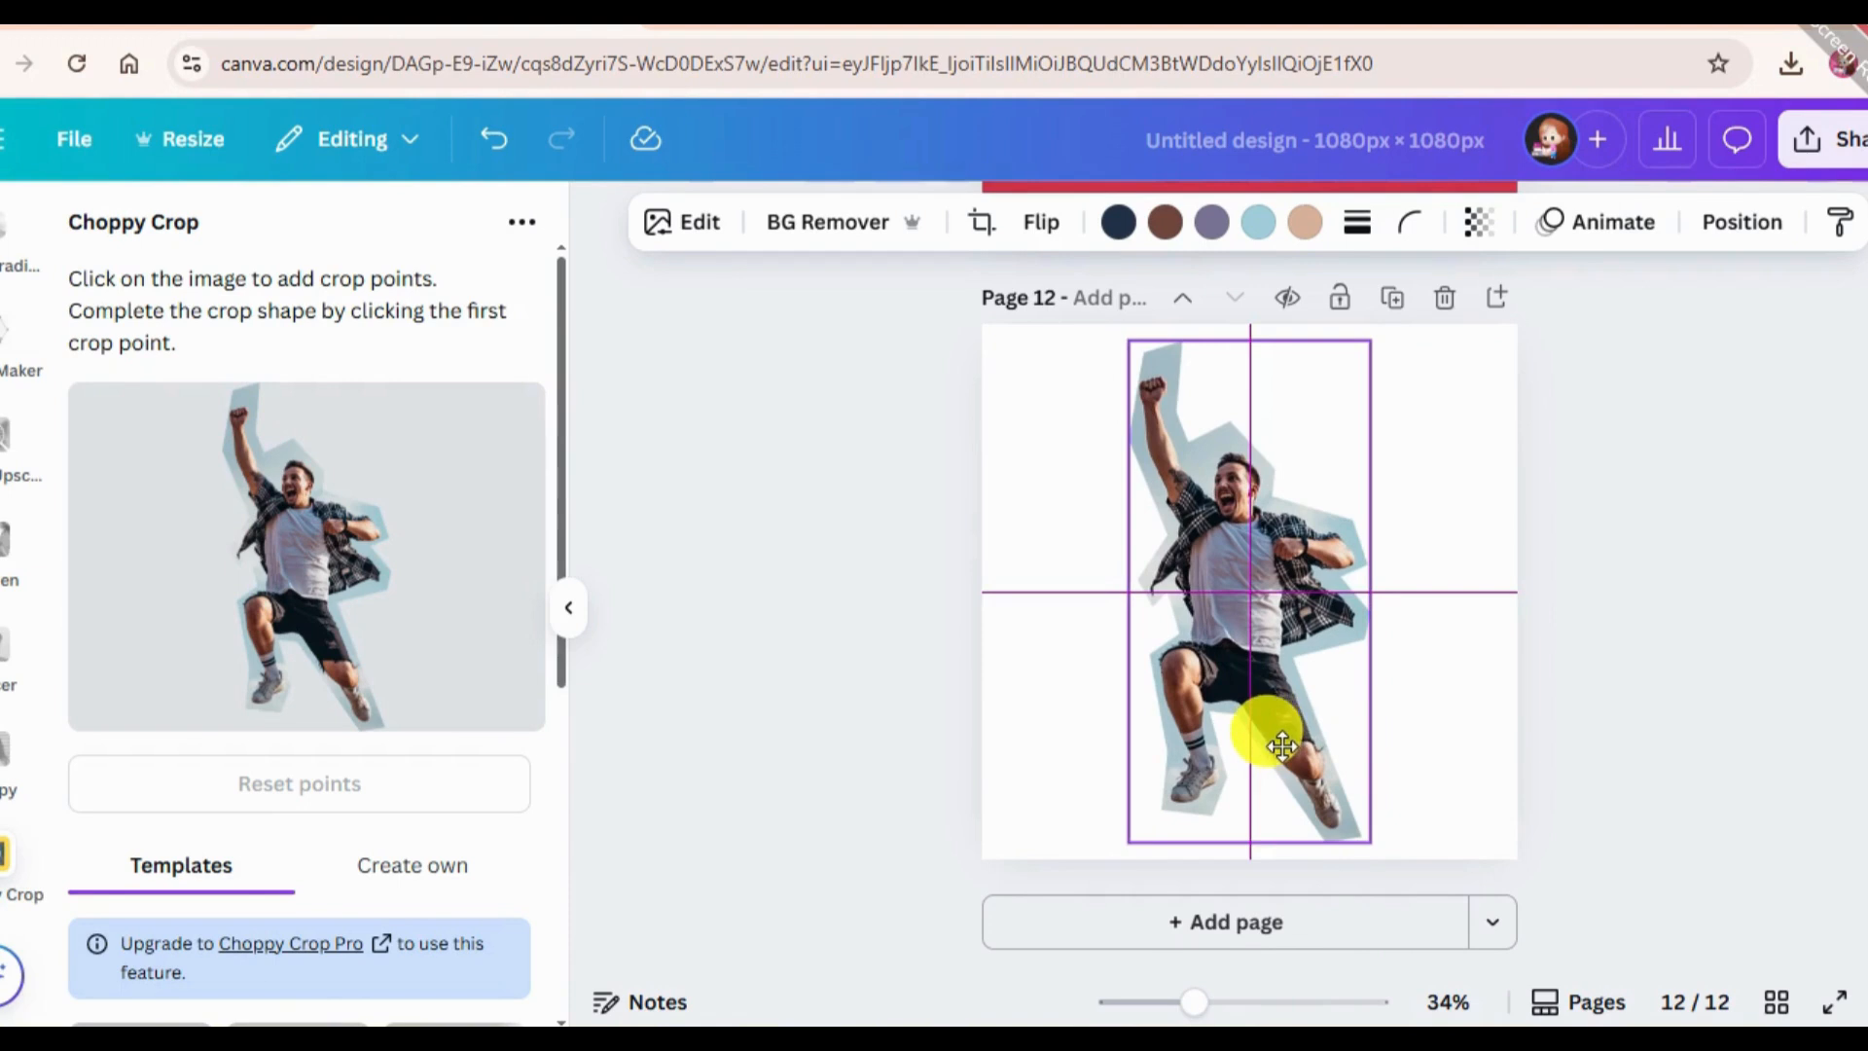
click(1607, 581)
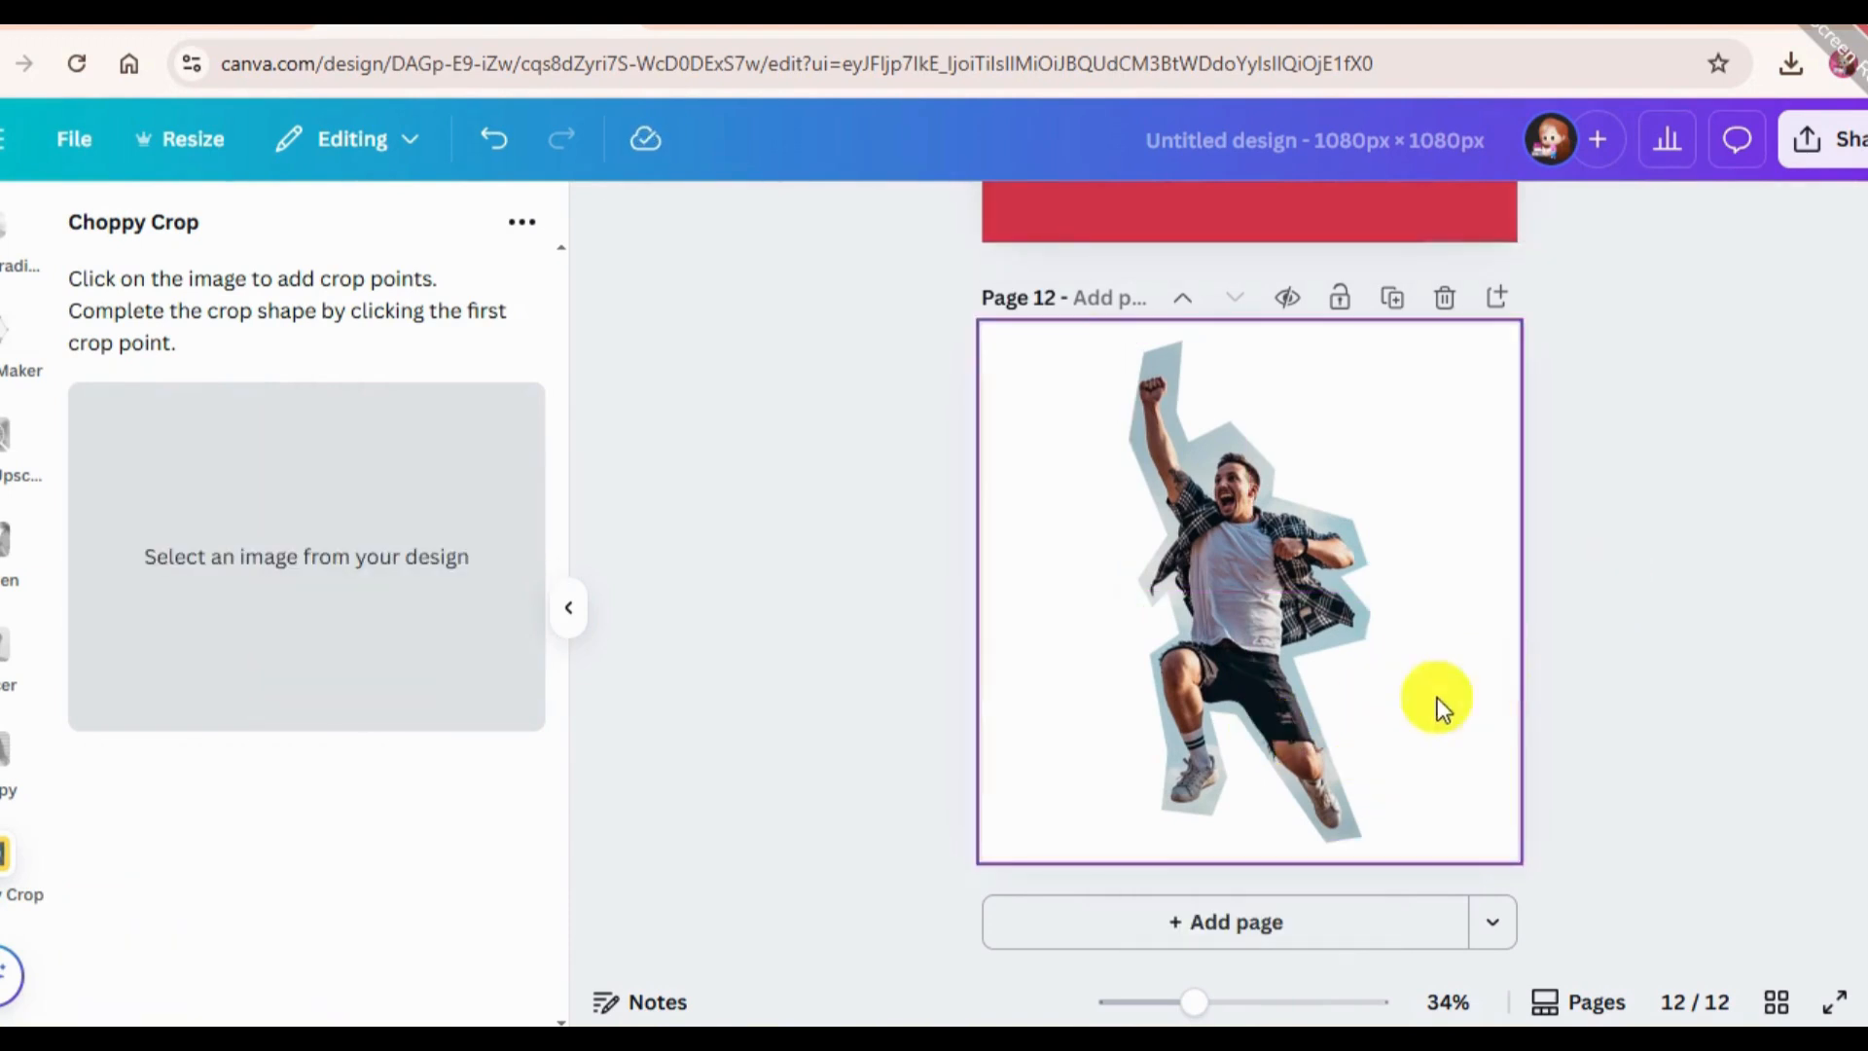
Add a blank page 13 and search the elements for "city".
click(1089, 936)
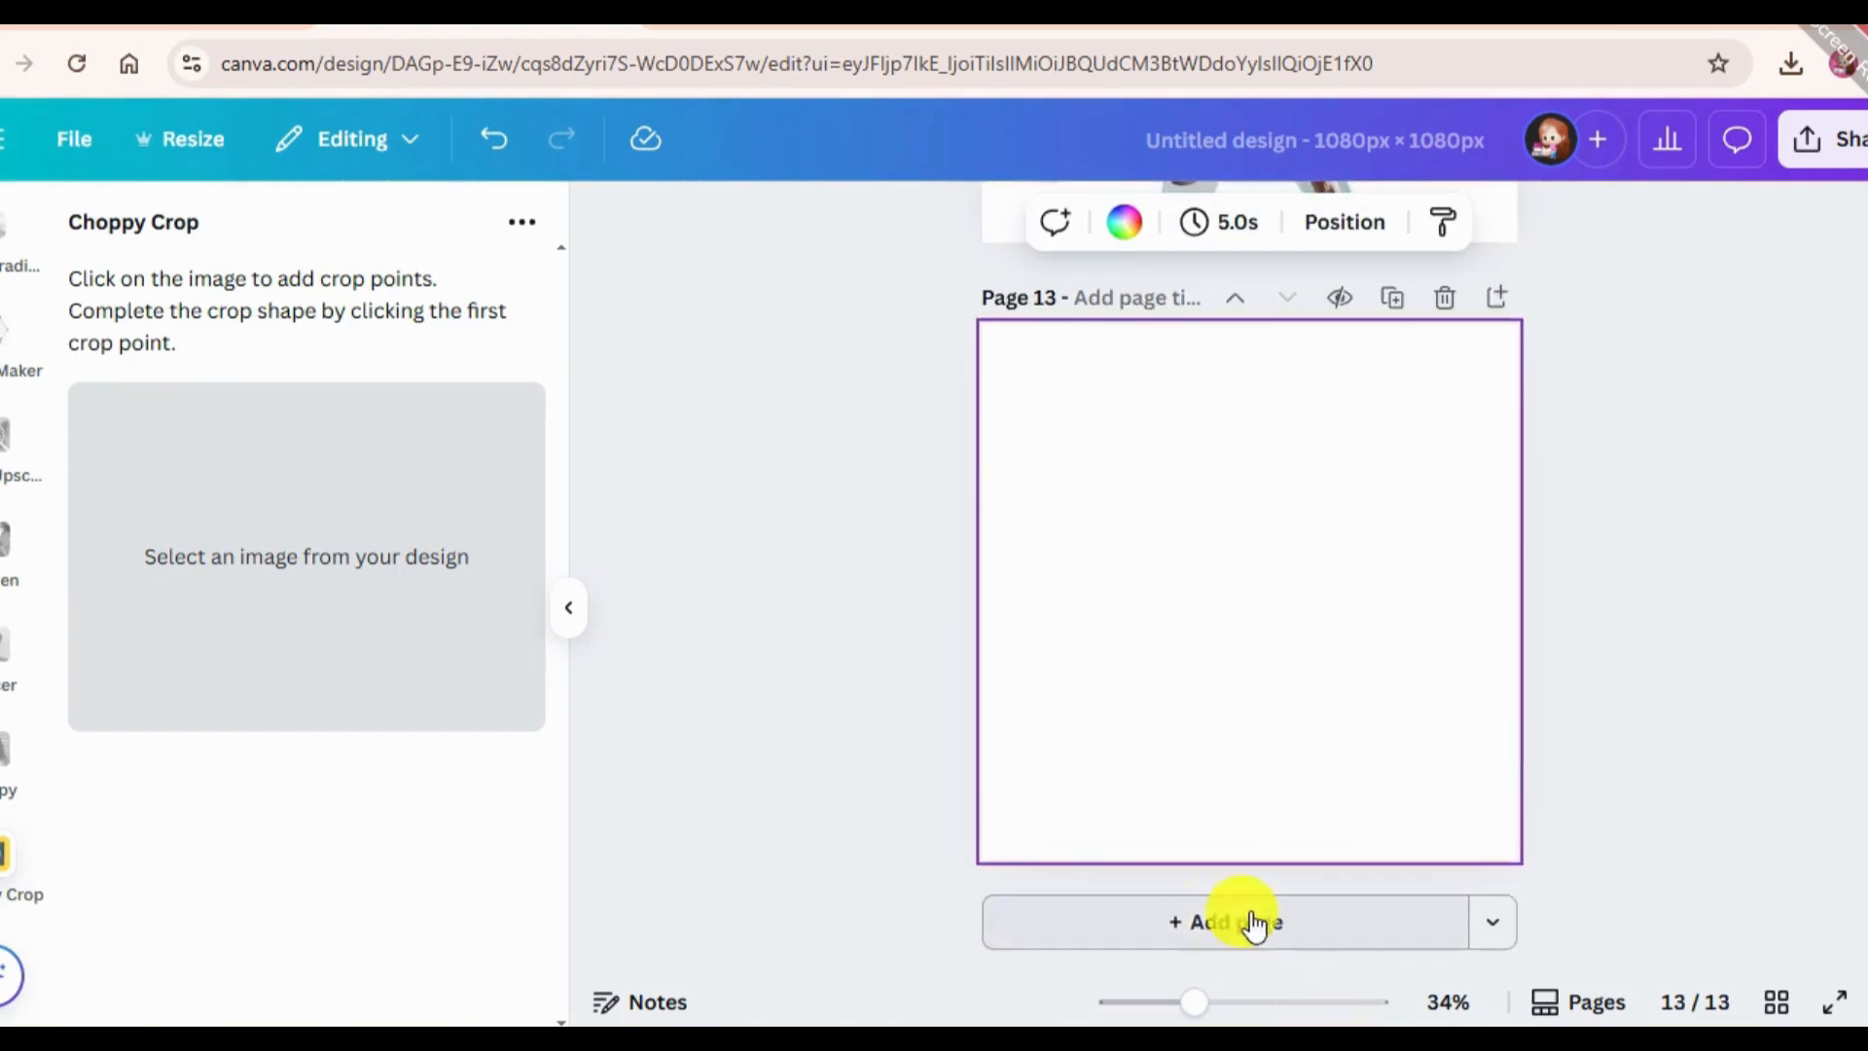
scroll(3, 501, up, 5)
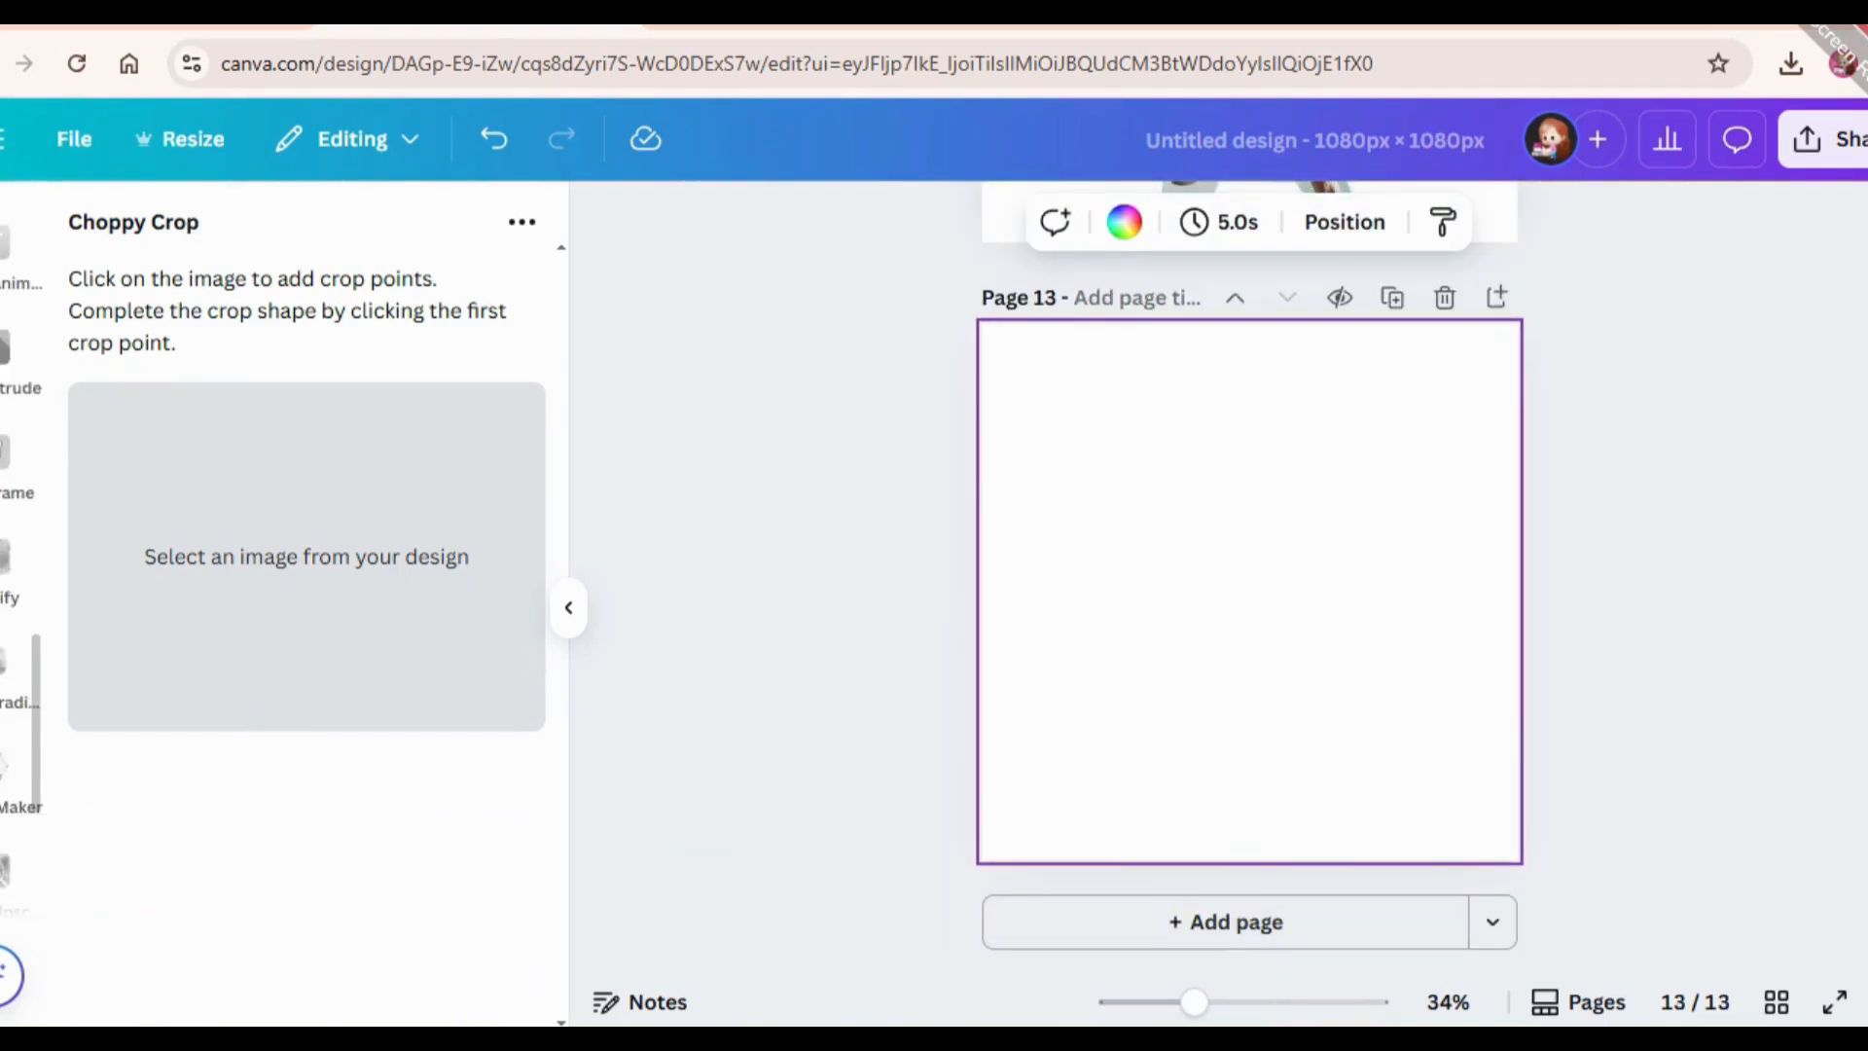
scroll(16, 565, up, 8)
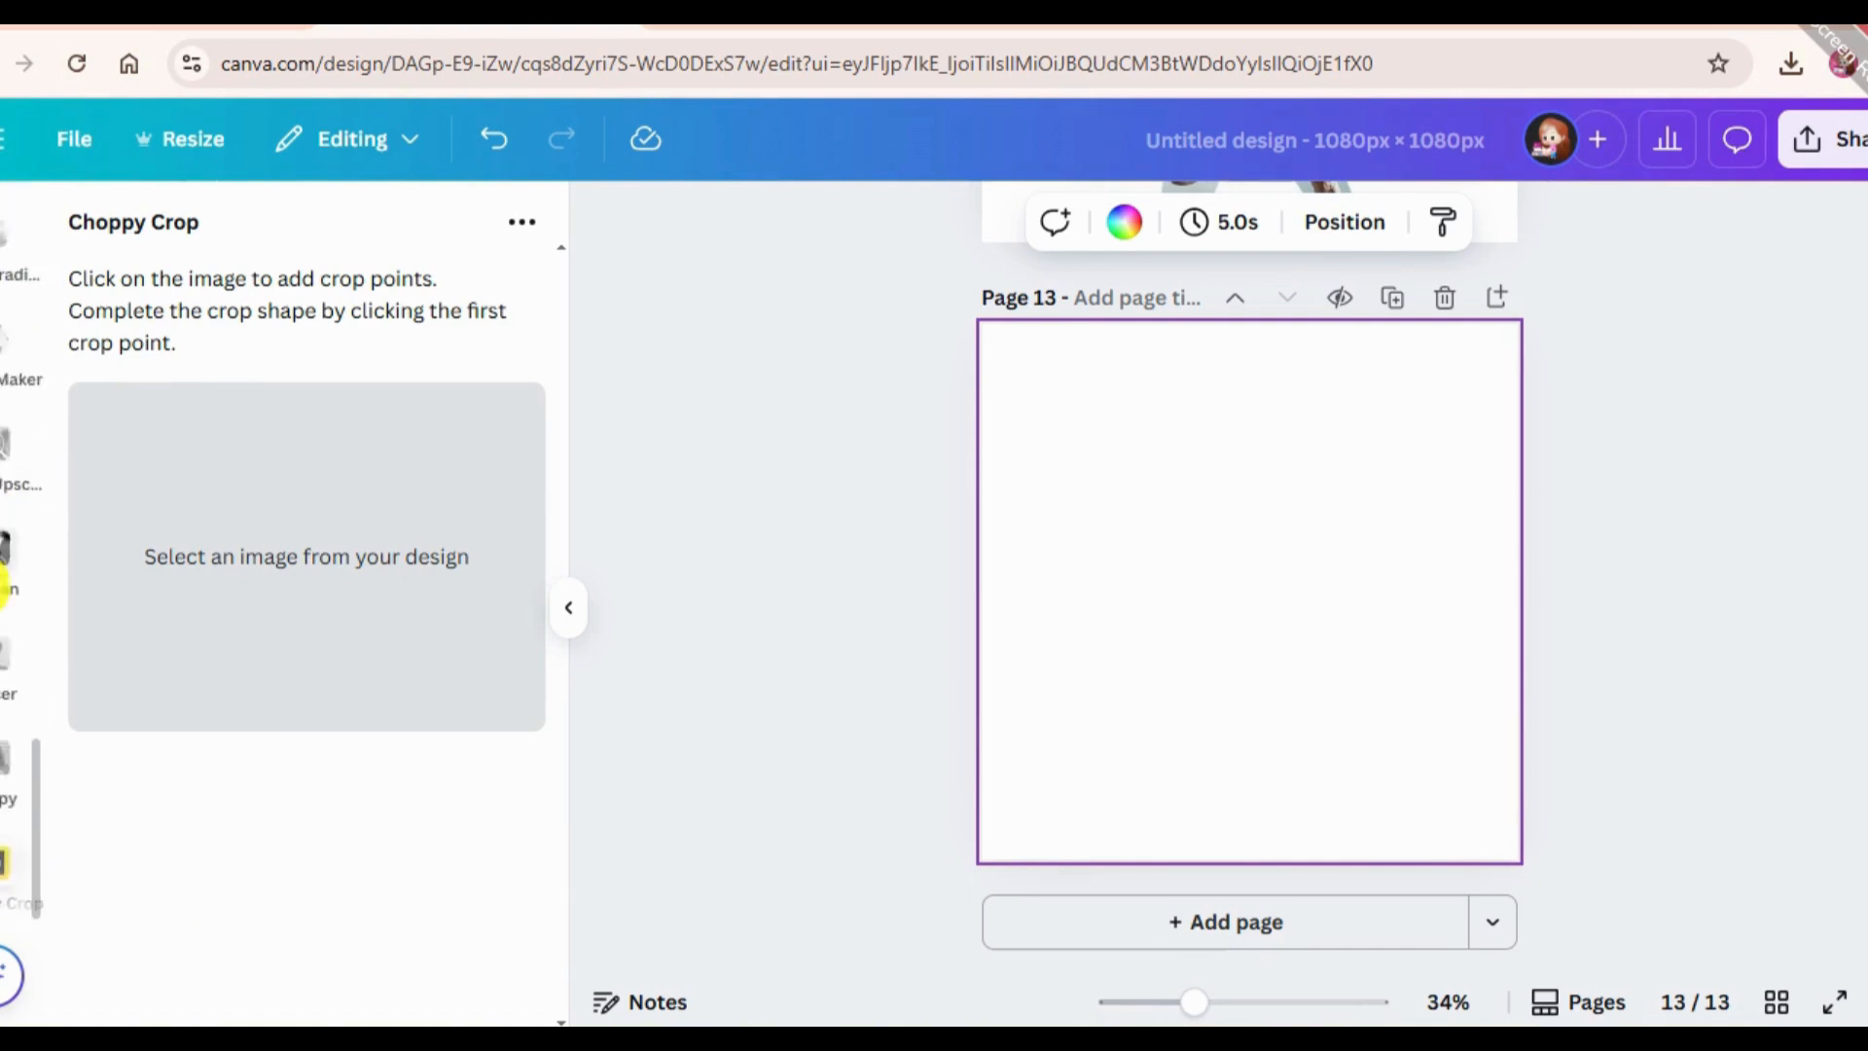
scroll(5, 652, down, 10)
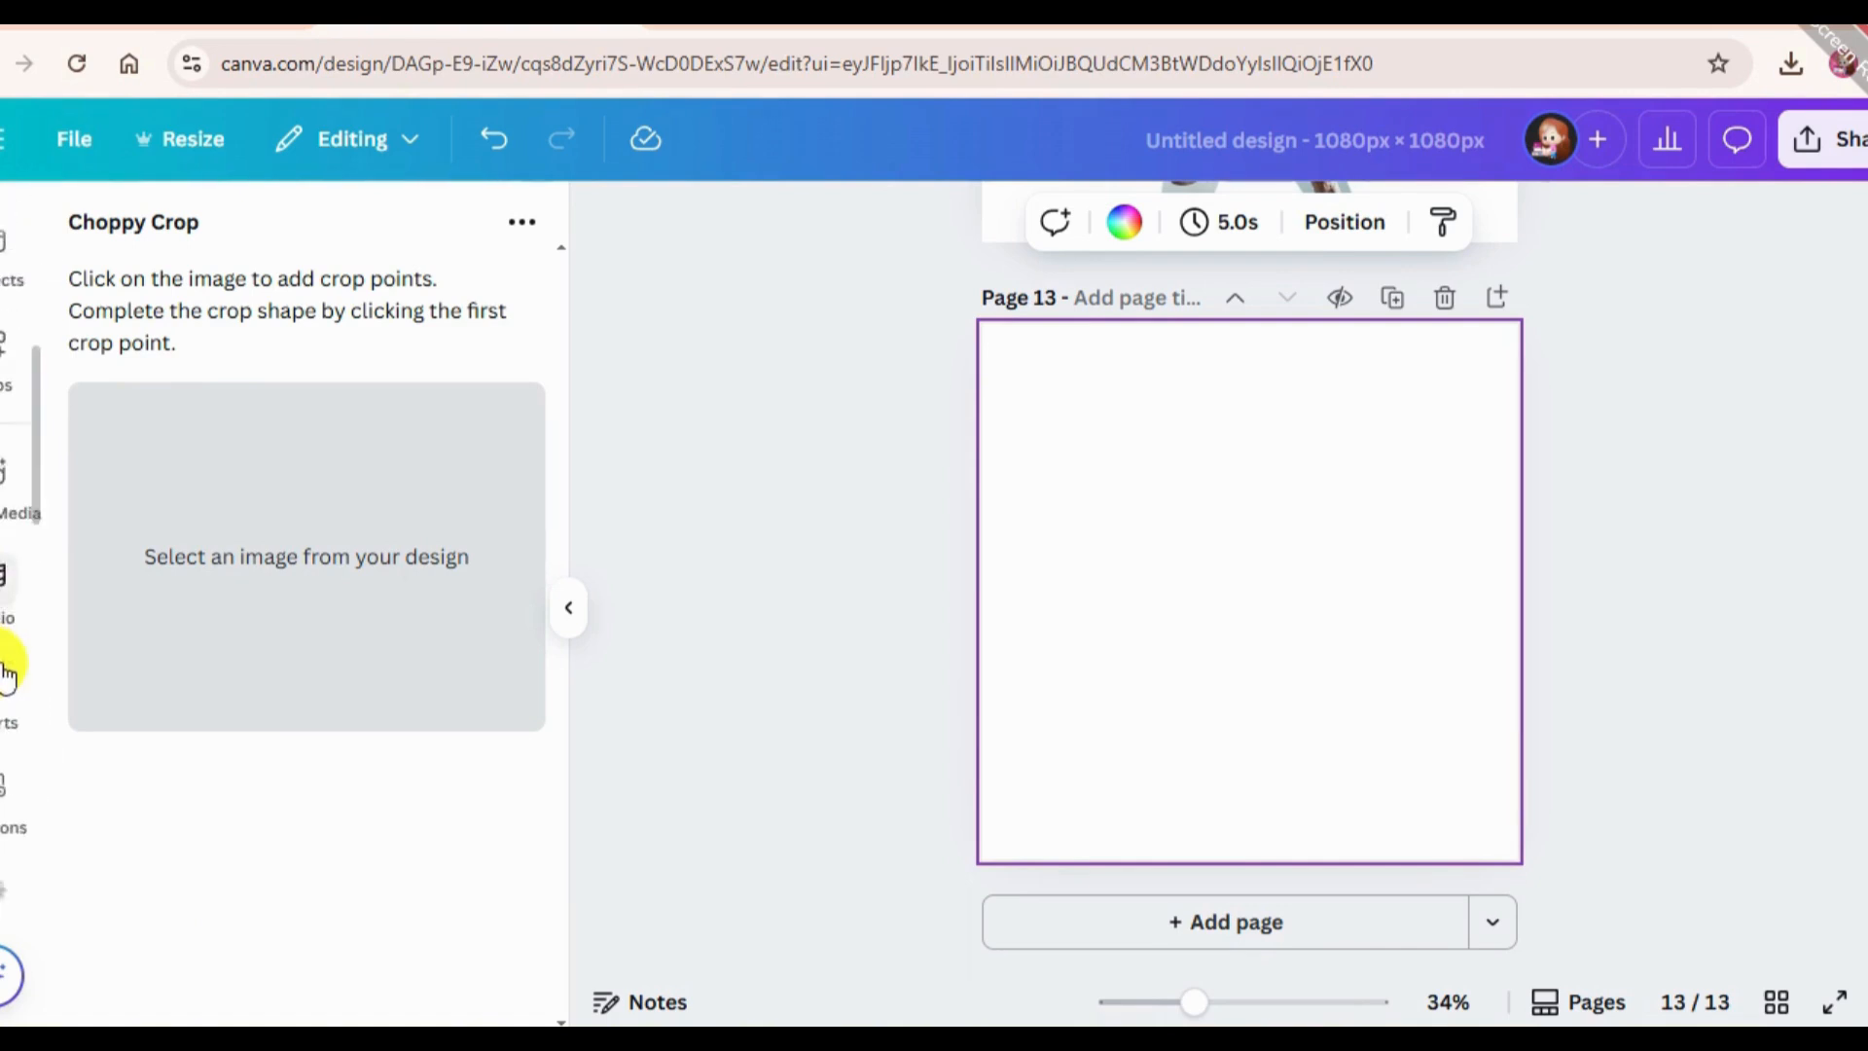
scroll(3, 693, up, 10)
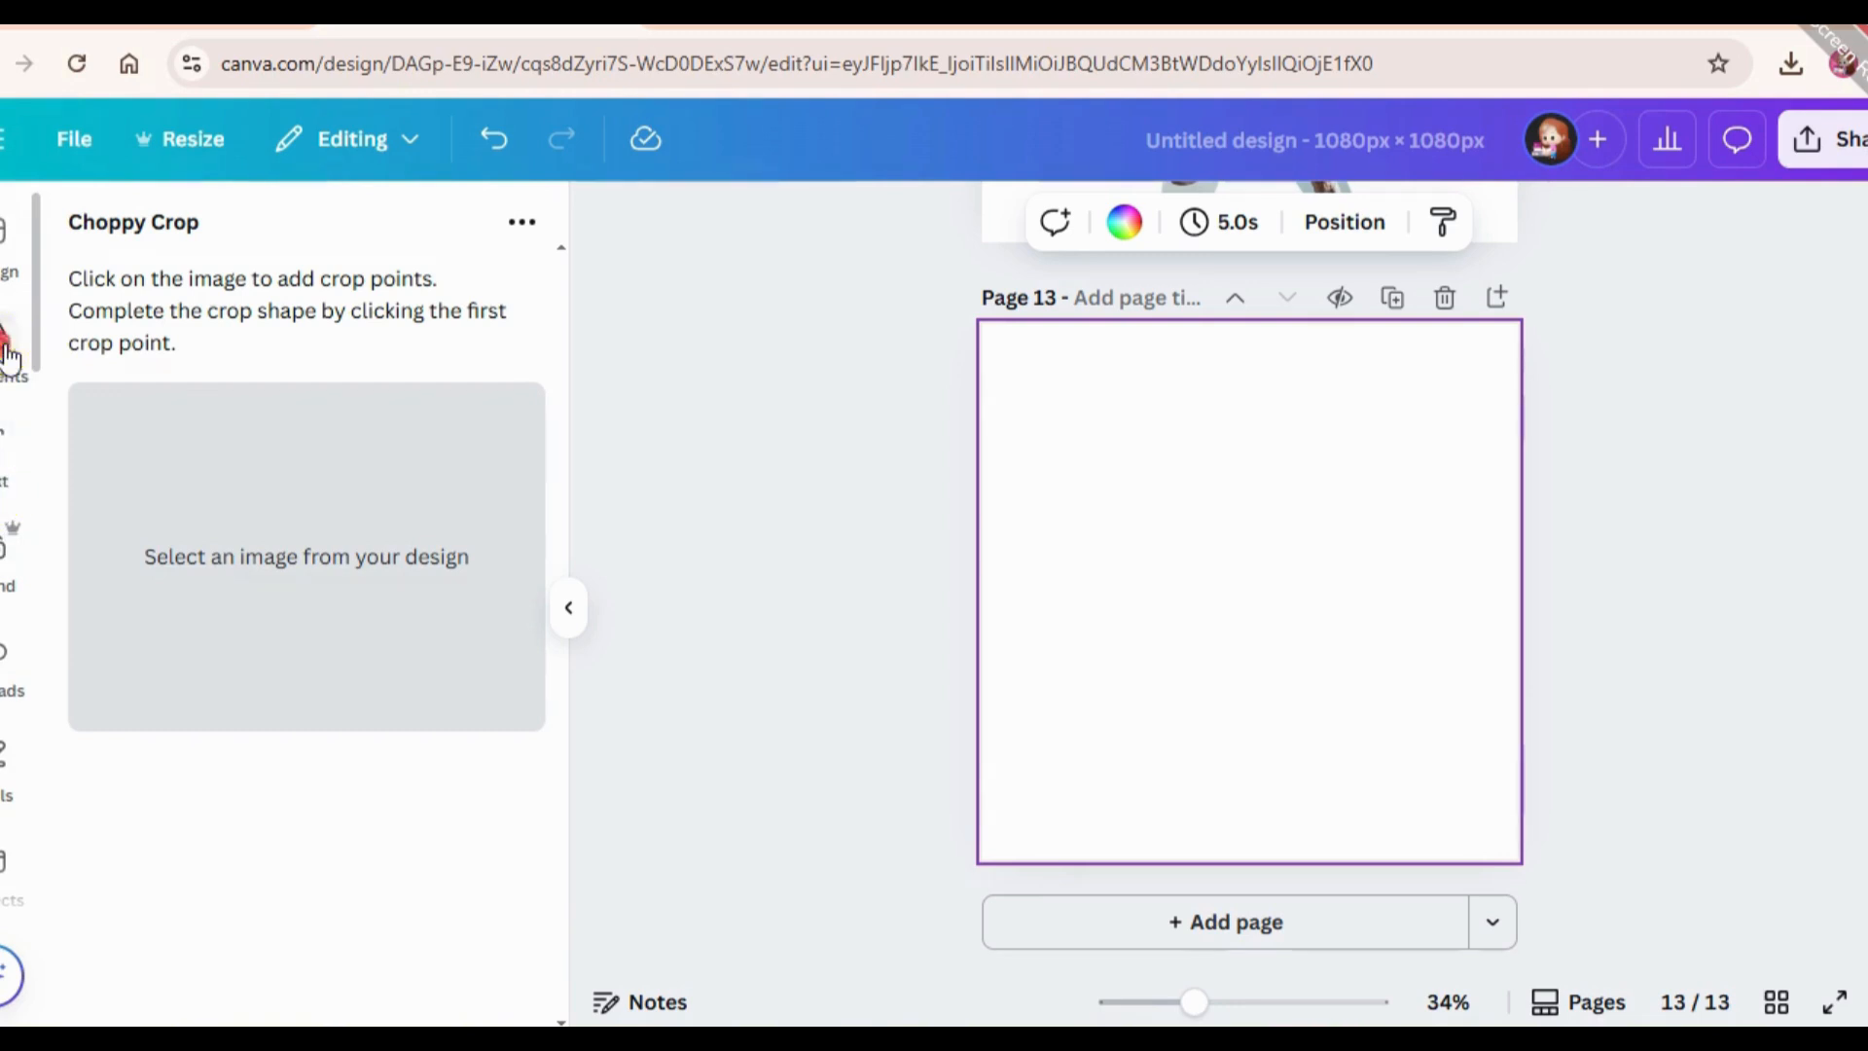
click(8, 358)
click(250, 237)
key(BackSpace)
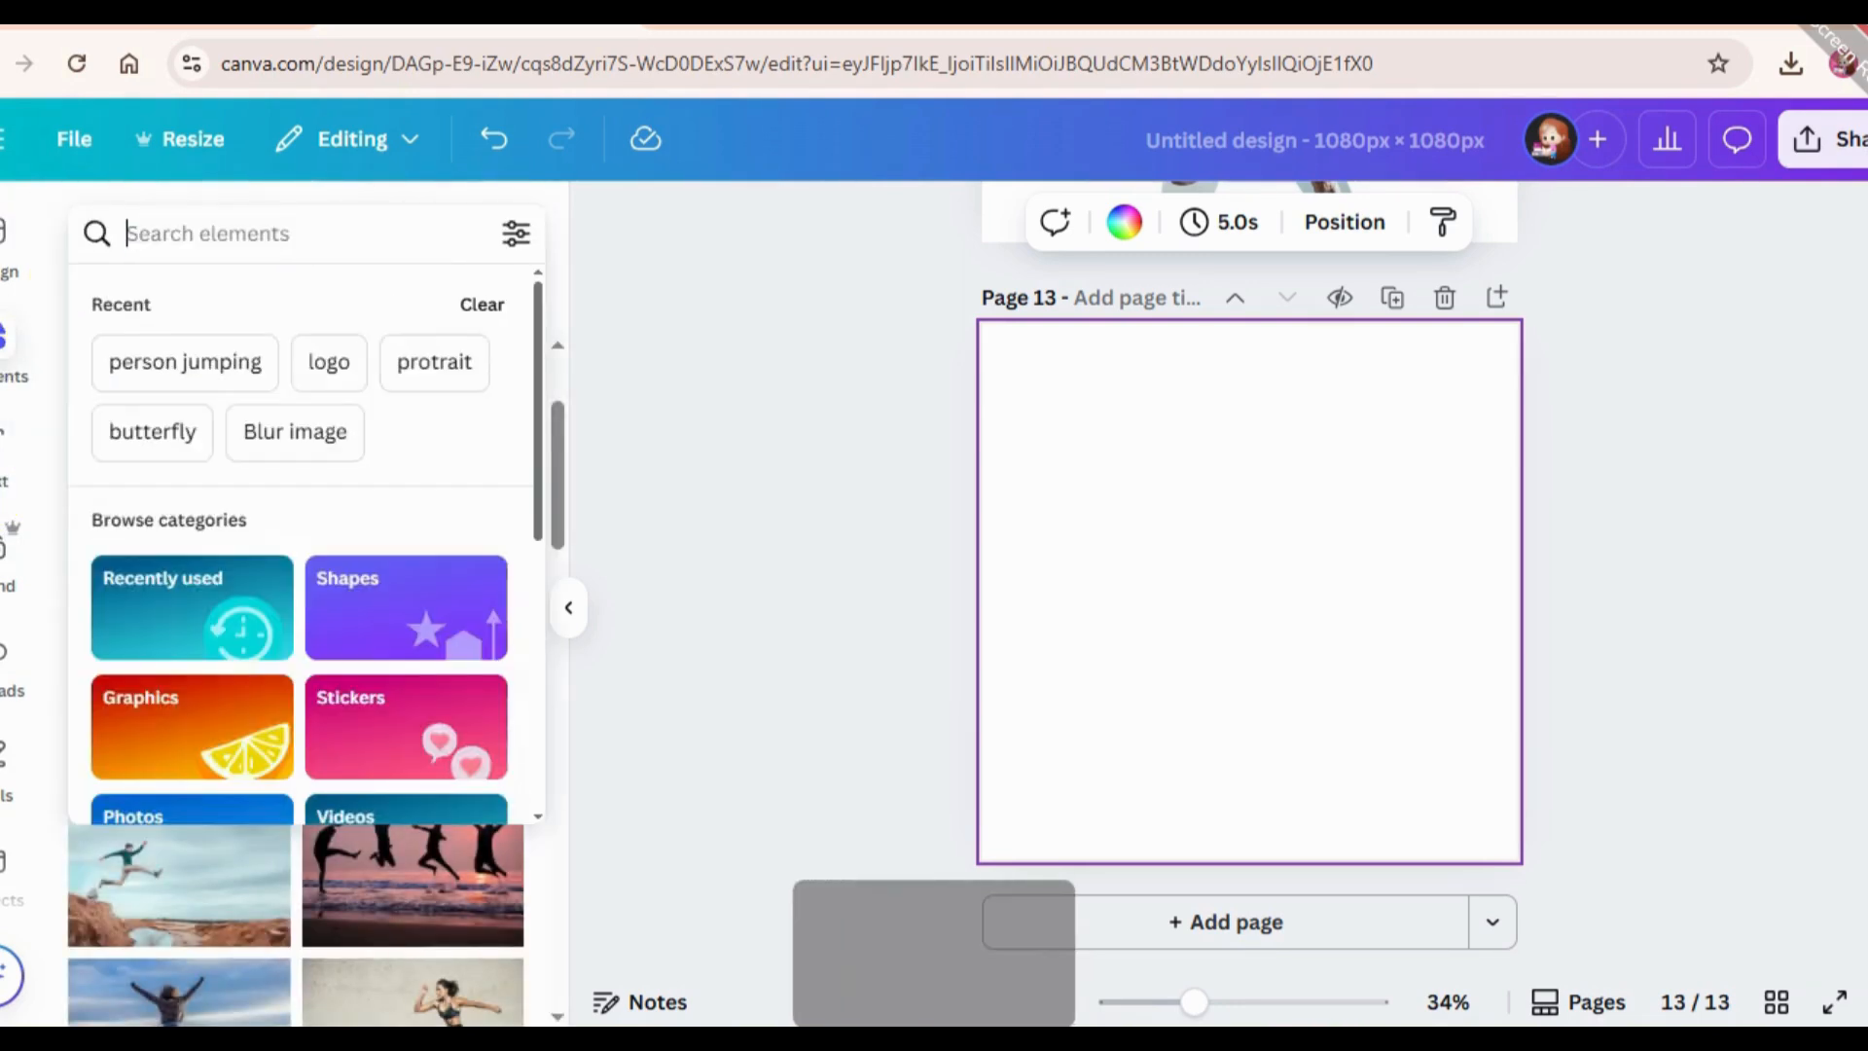
text(city)
key(Return)
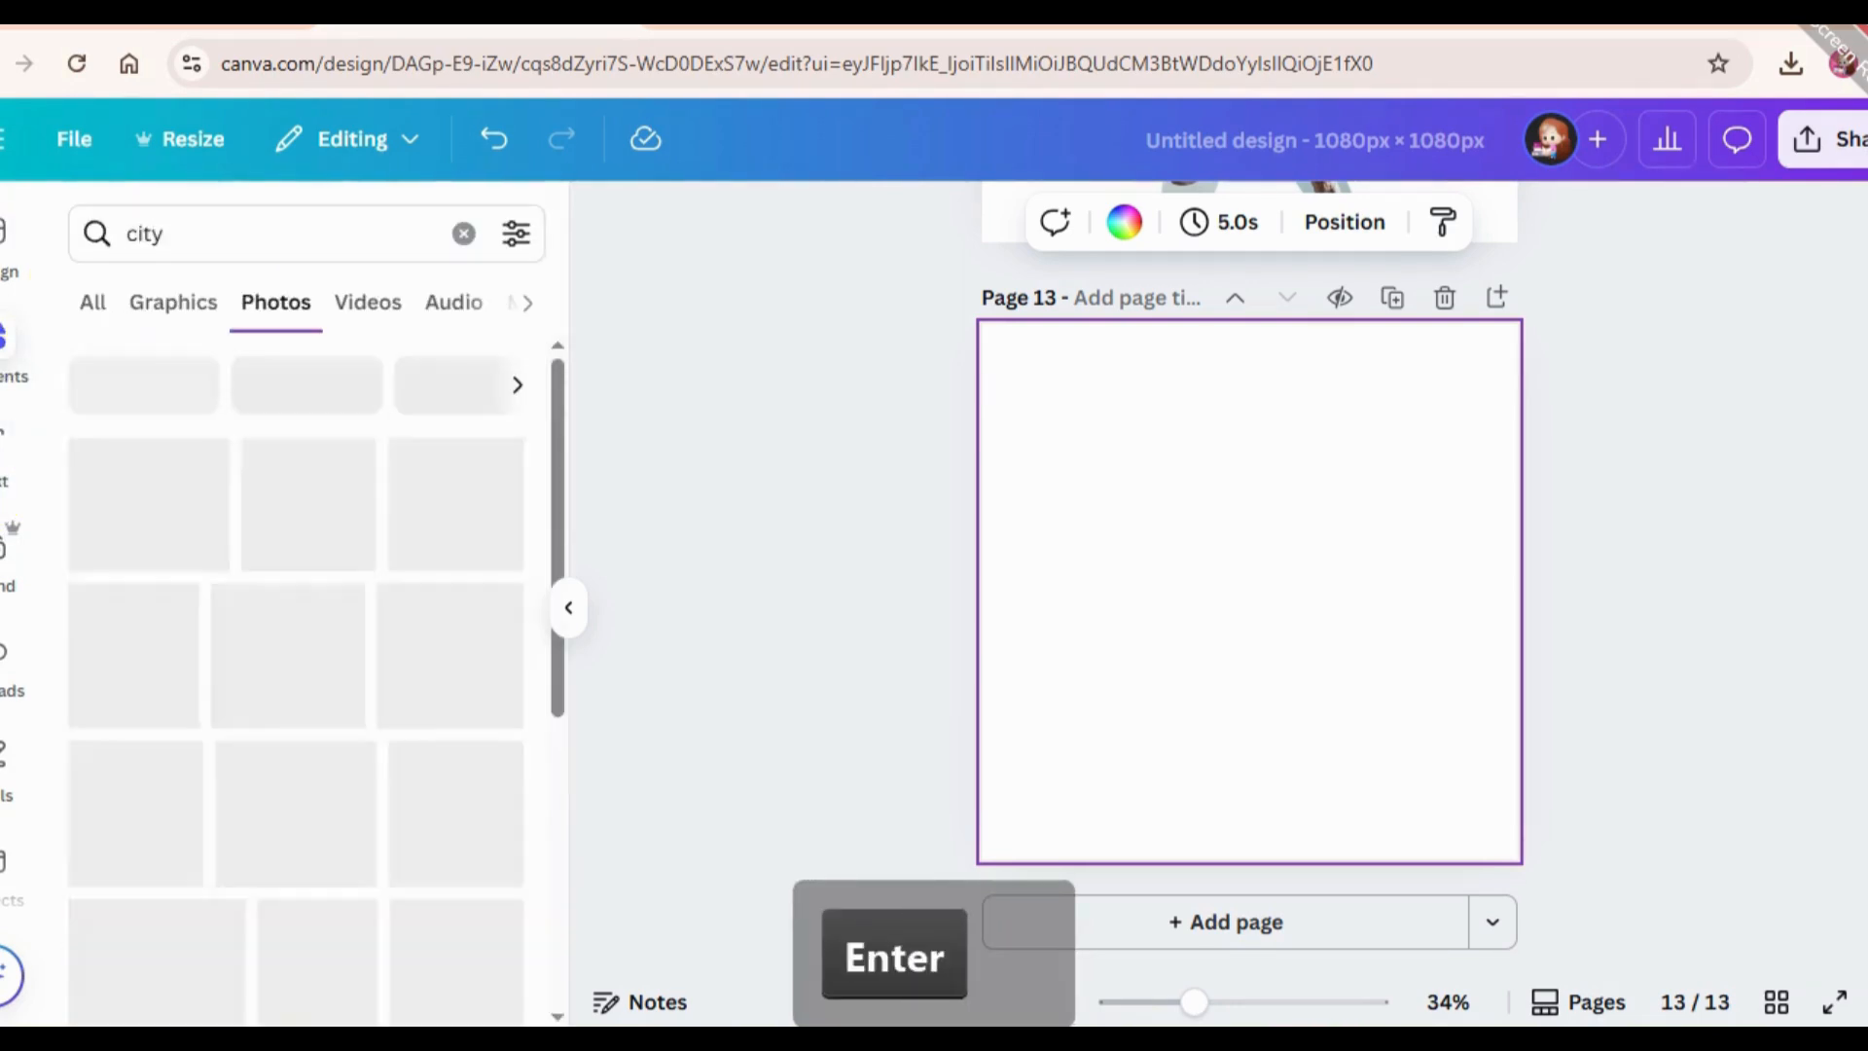
From the city graphics, place the park illustration instead of the street scene and enlarge it to cover page 13 with the tree and bench in view.
click(173, 304)
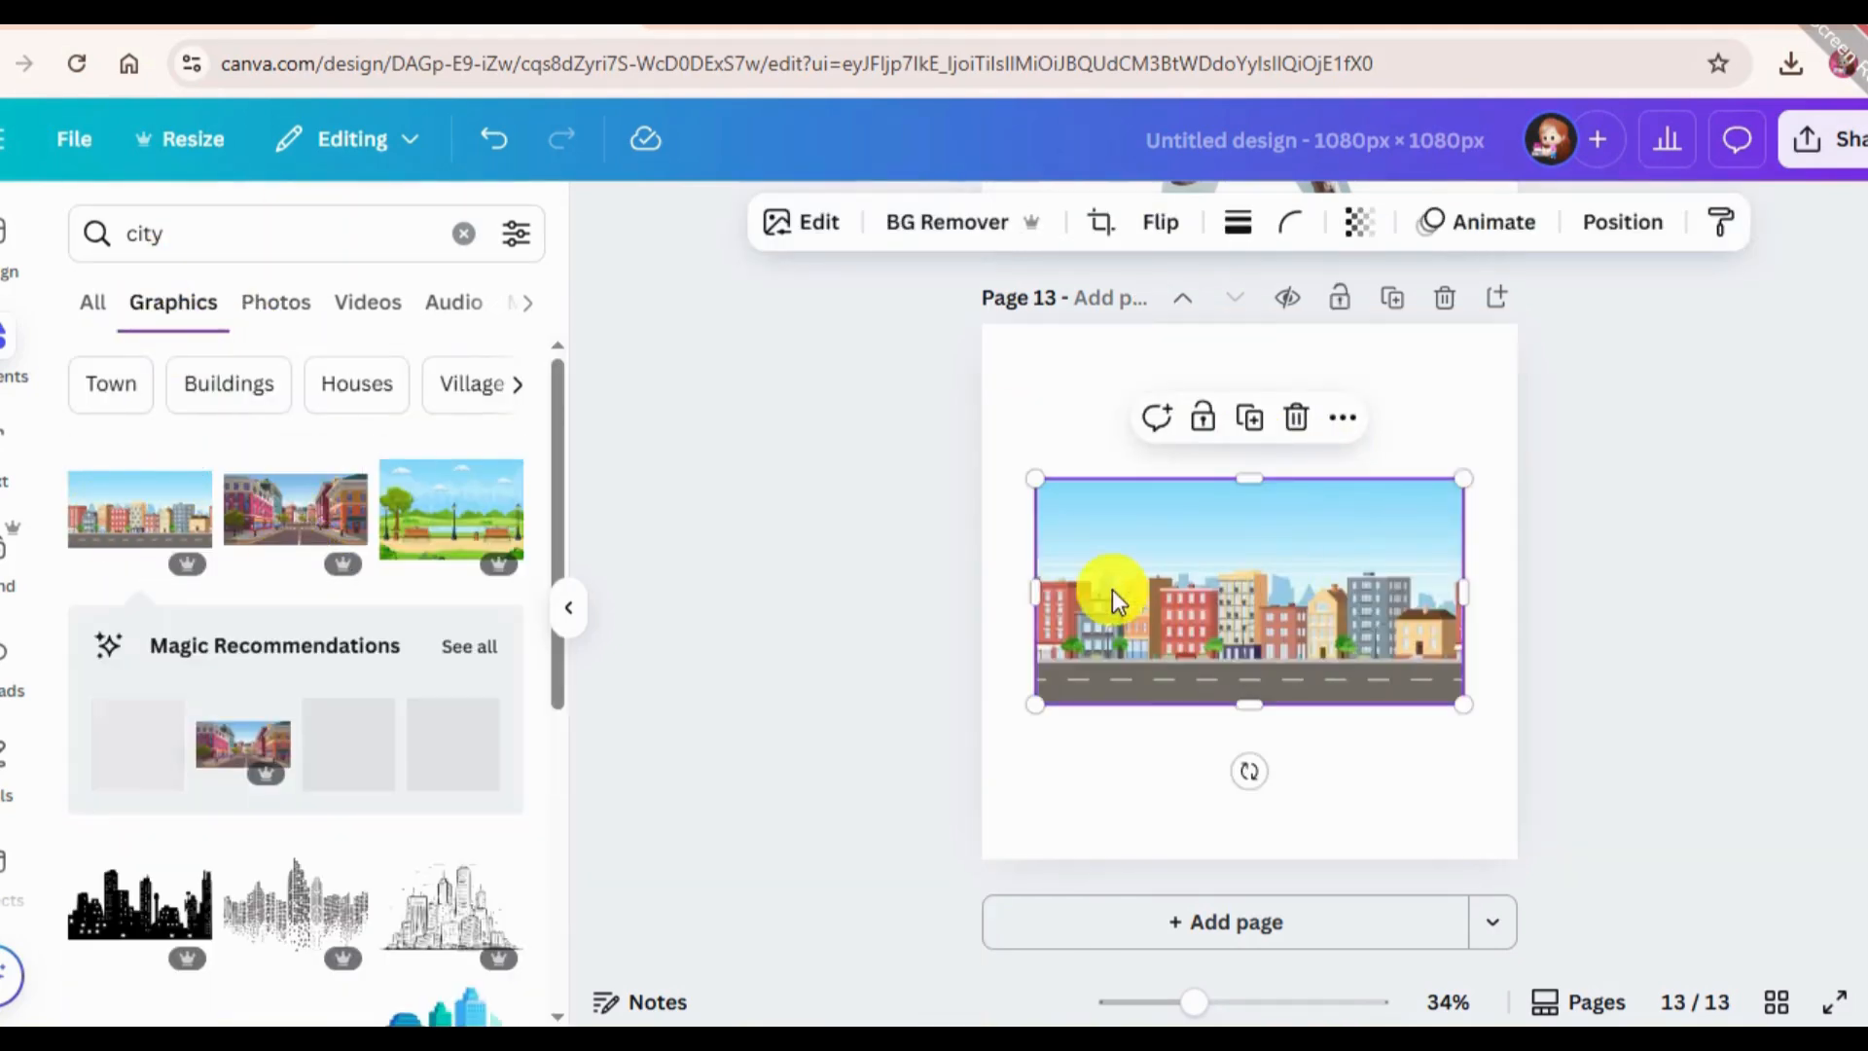
click(1295, 418)
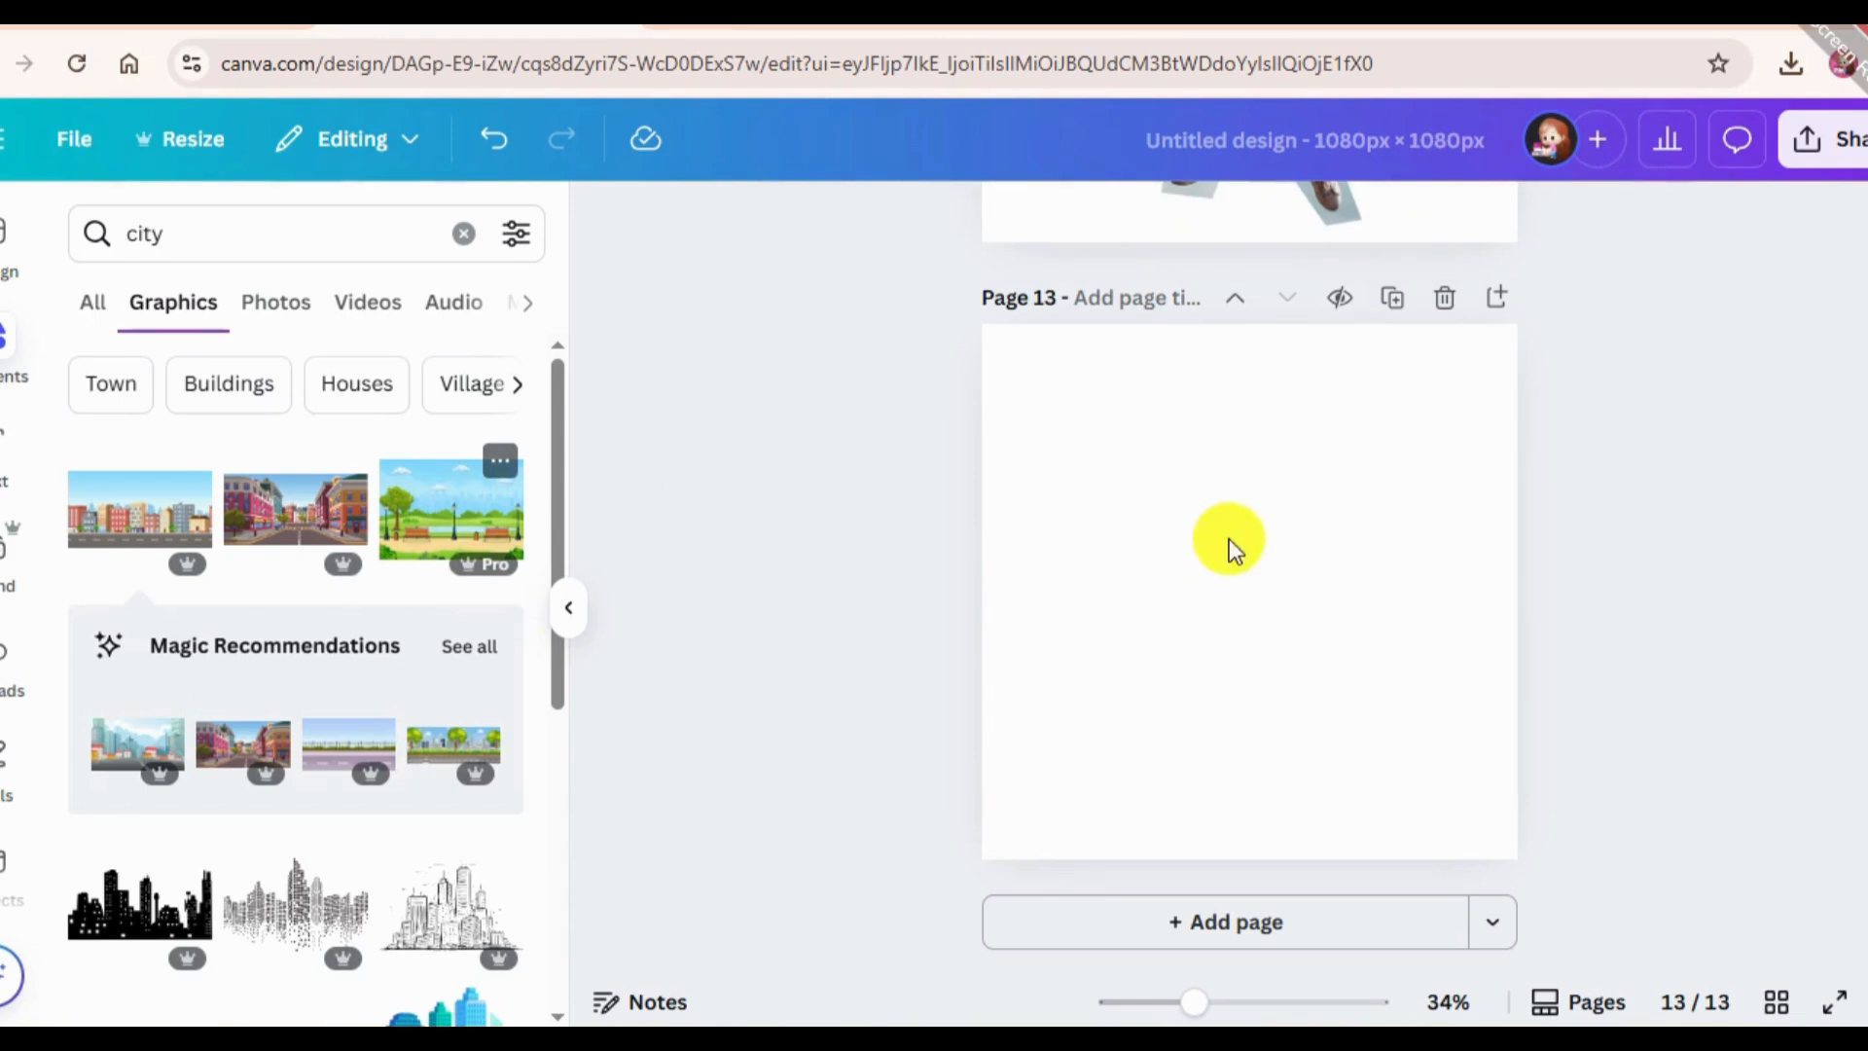
drag(1033, 743, 585, 986)
drag(1266, 620, 1377, 462)
drag(1573, 261, 1497, 318)
drag(1221, 559, 1438, 572)
click(1823, 434)
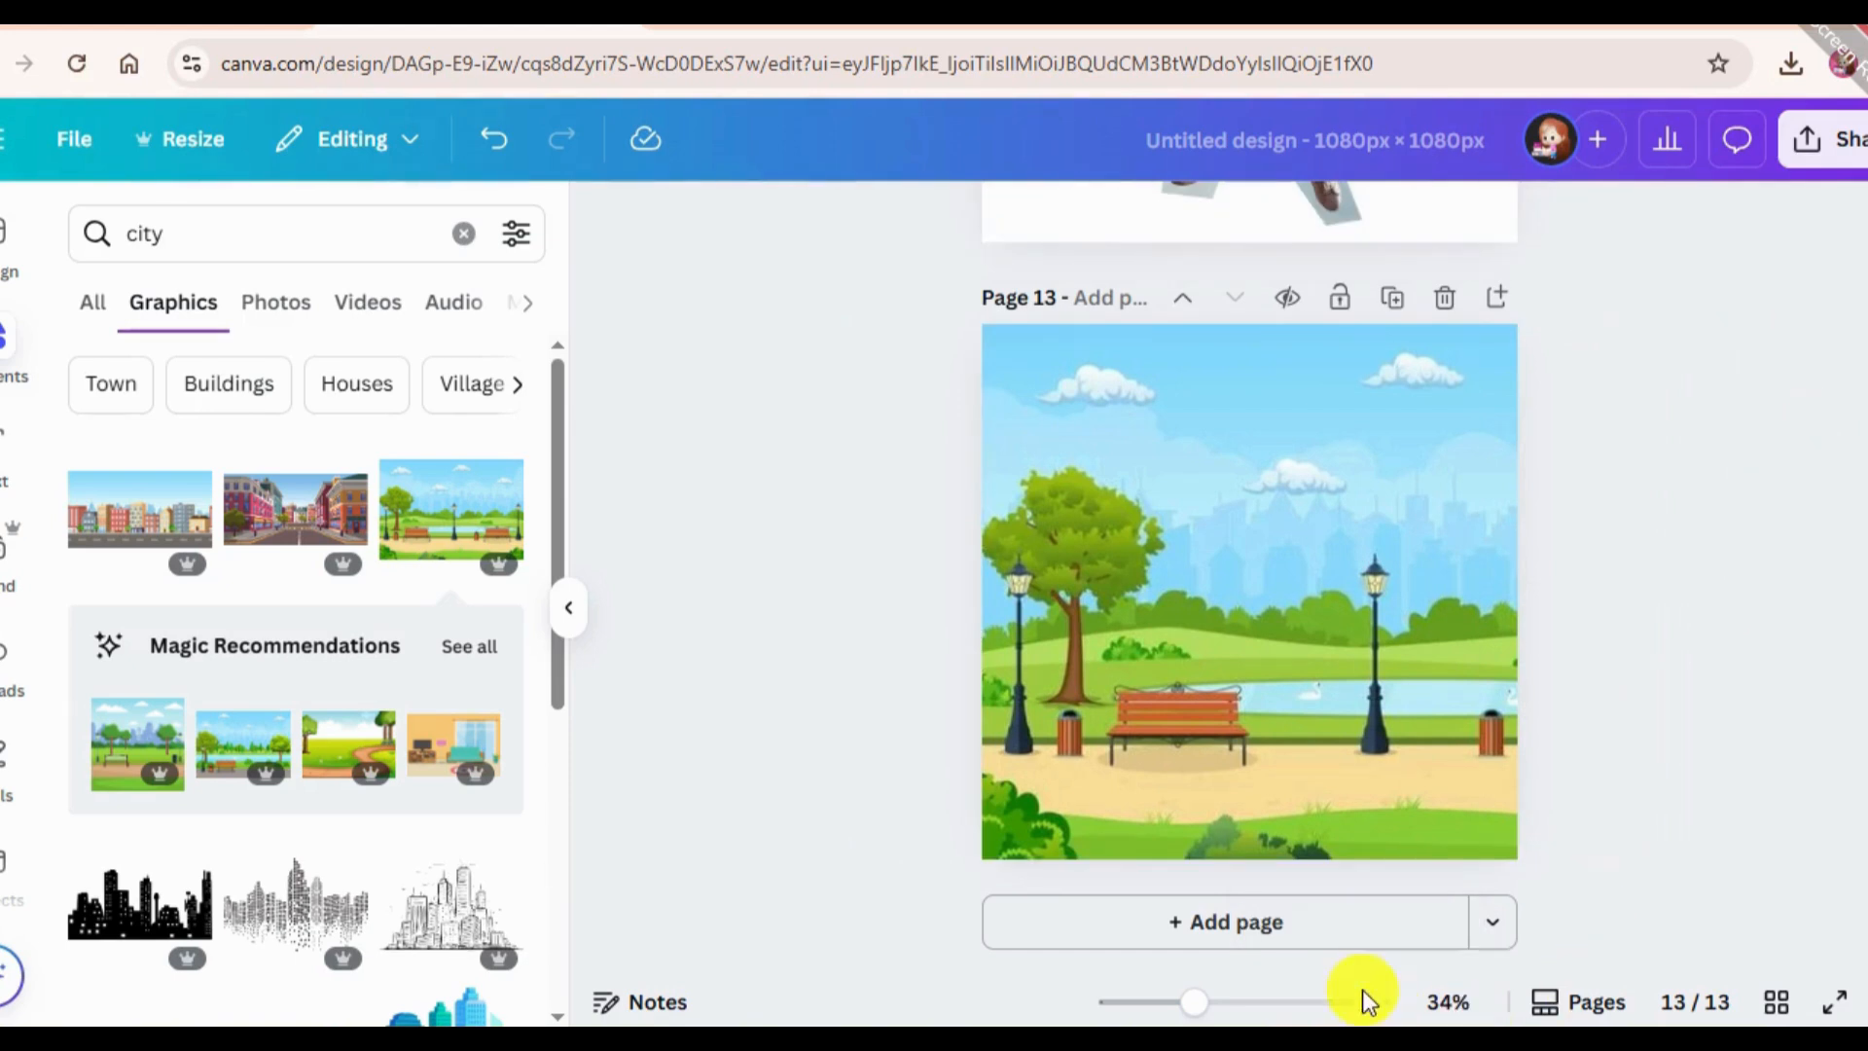
Search the apps for "lott", choose the suggestion Lottie Animations and open the Lottie Animations app.
scroll(20, 603, down, 3)
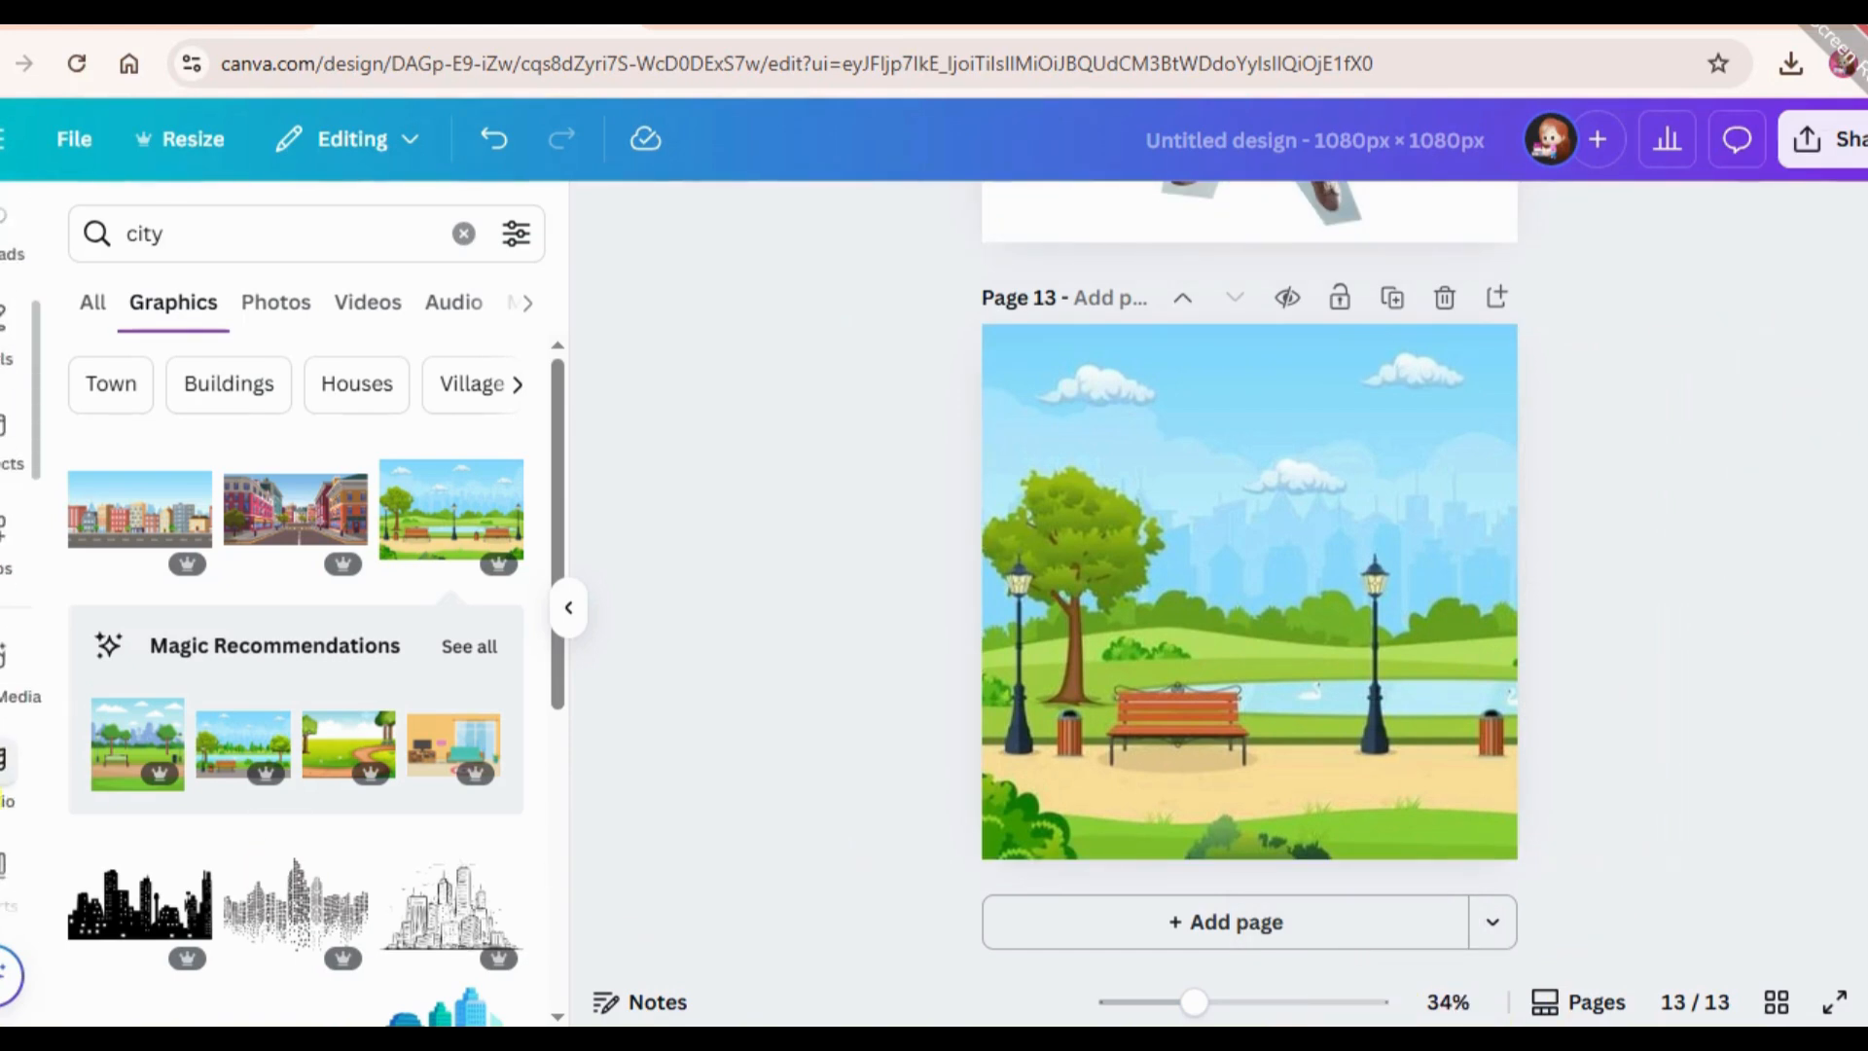
click(5, 425)
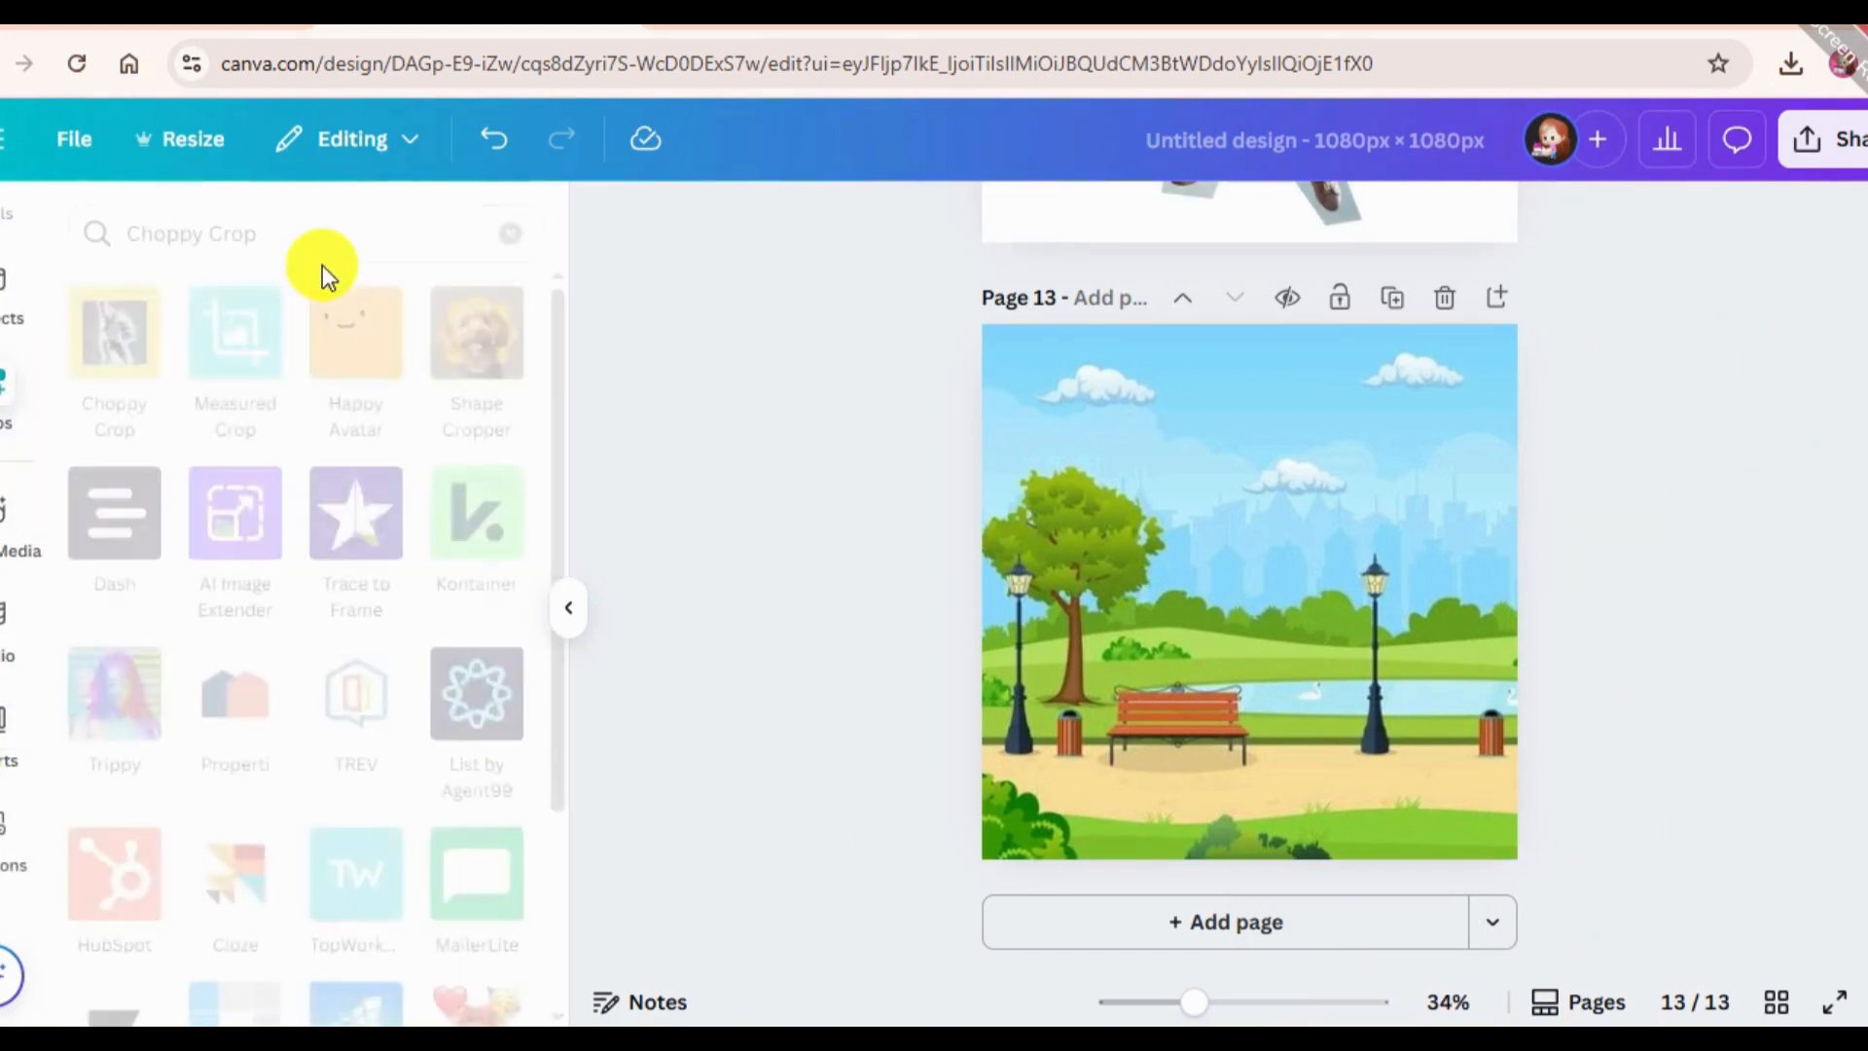
key(BackSpace)
text(lott)
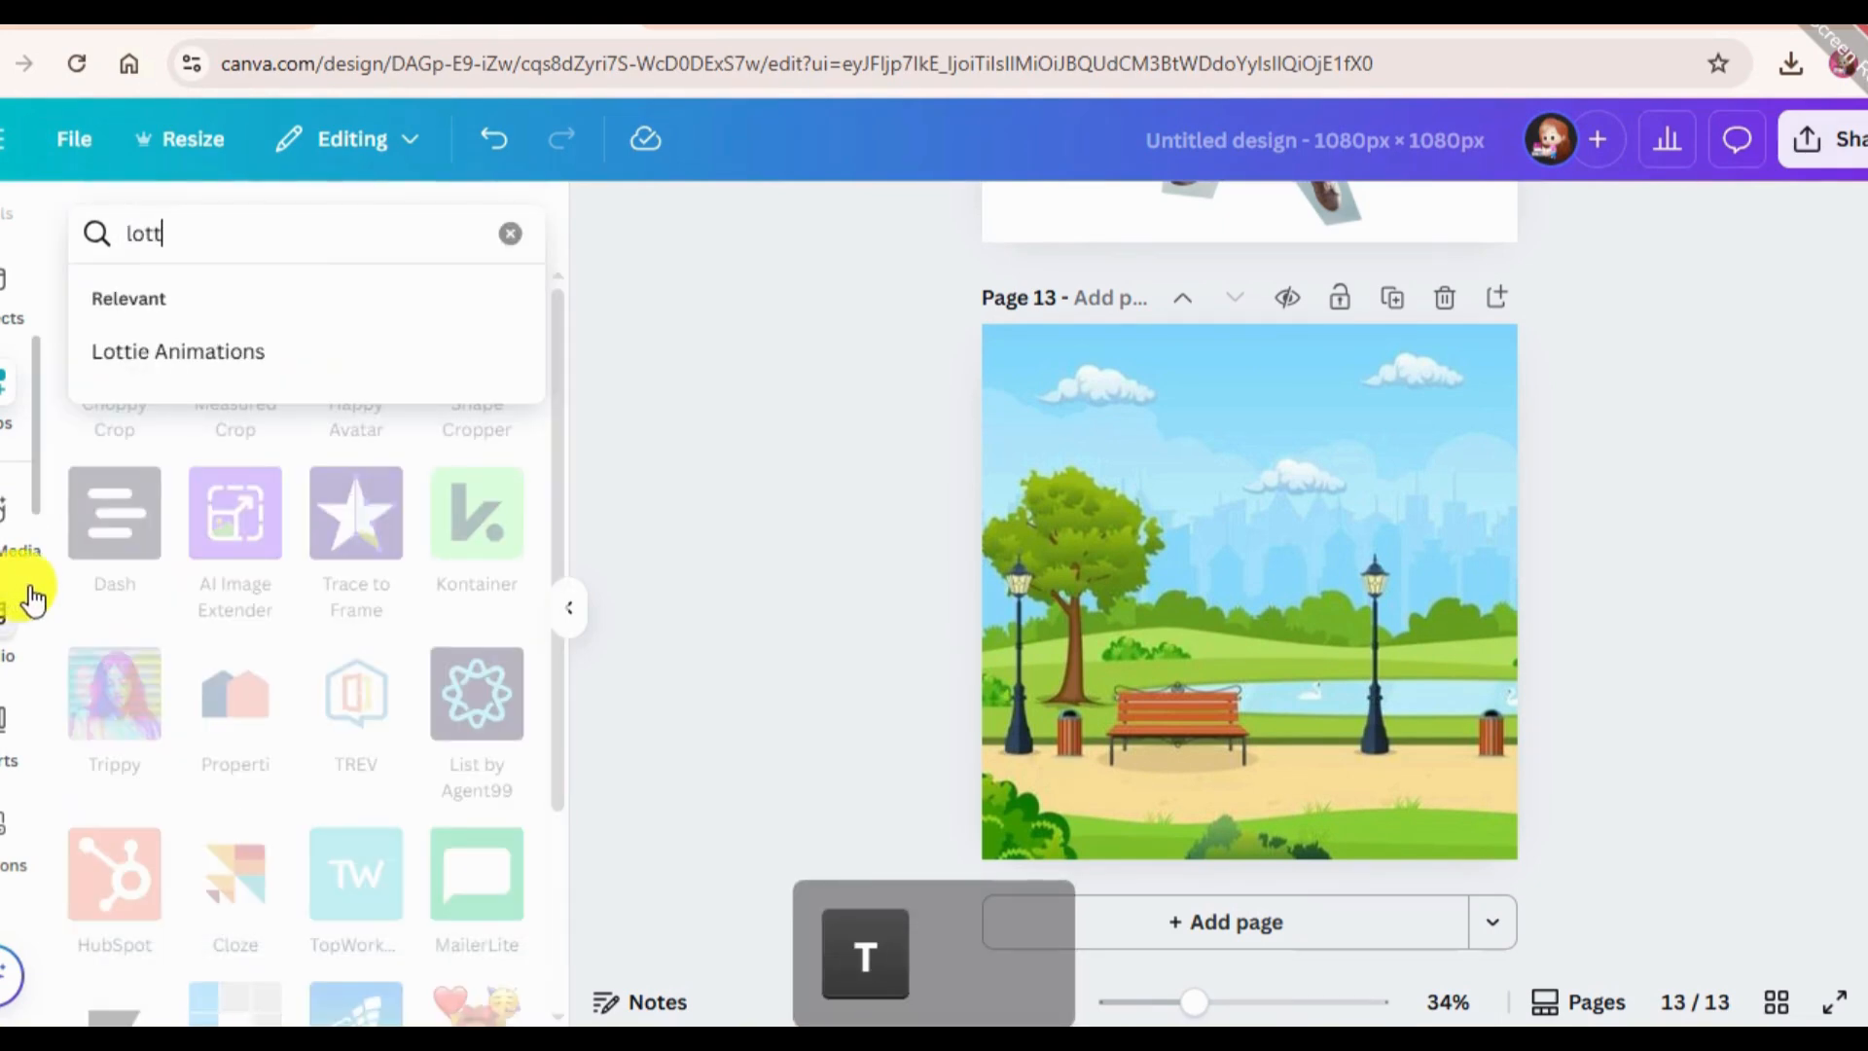
click(255, 356)
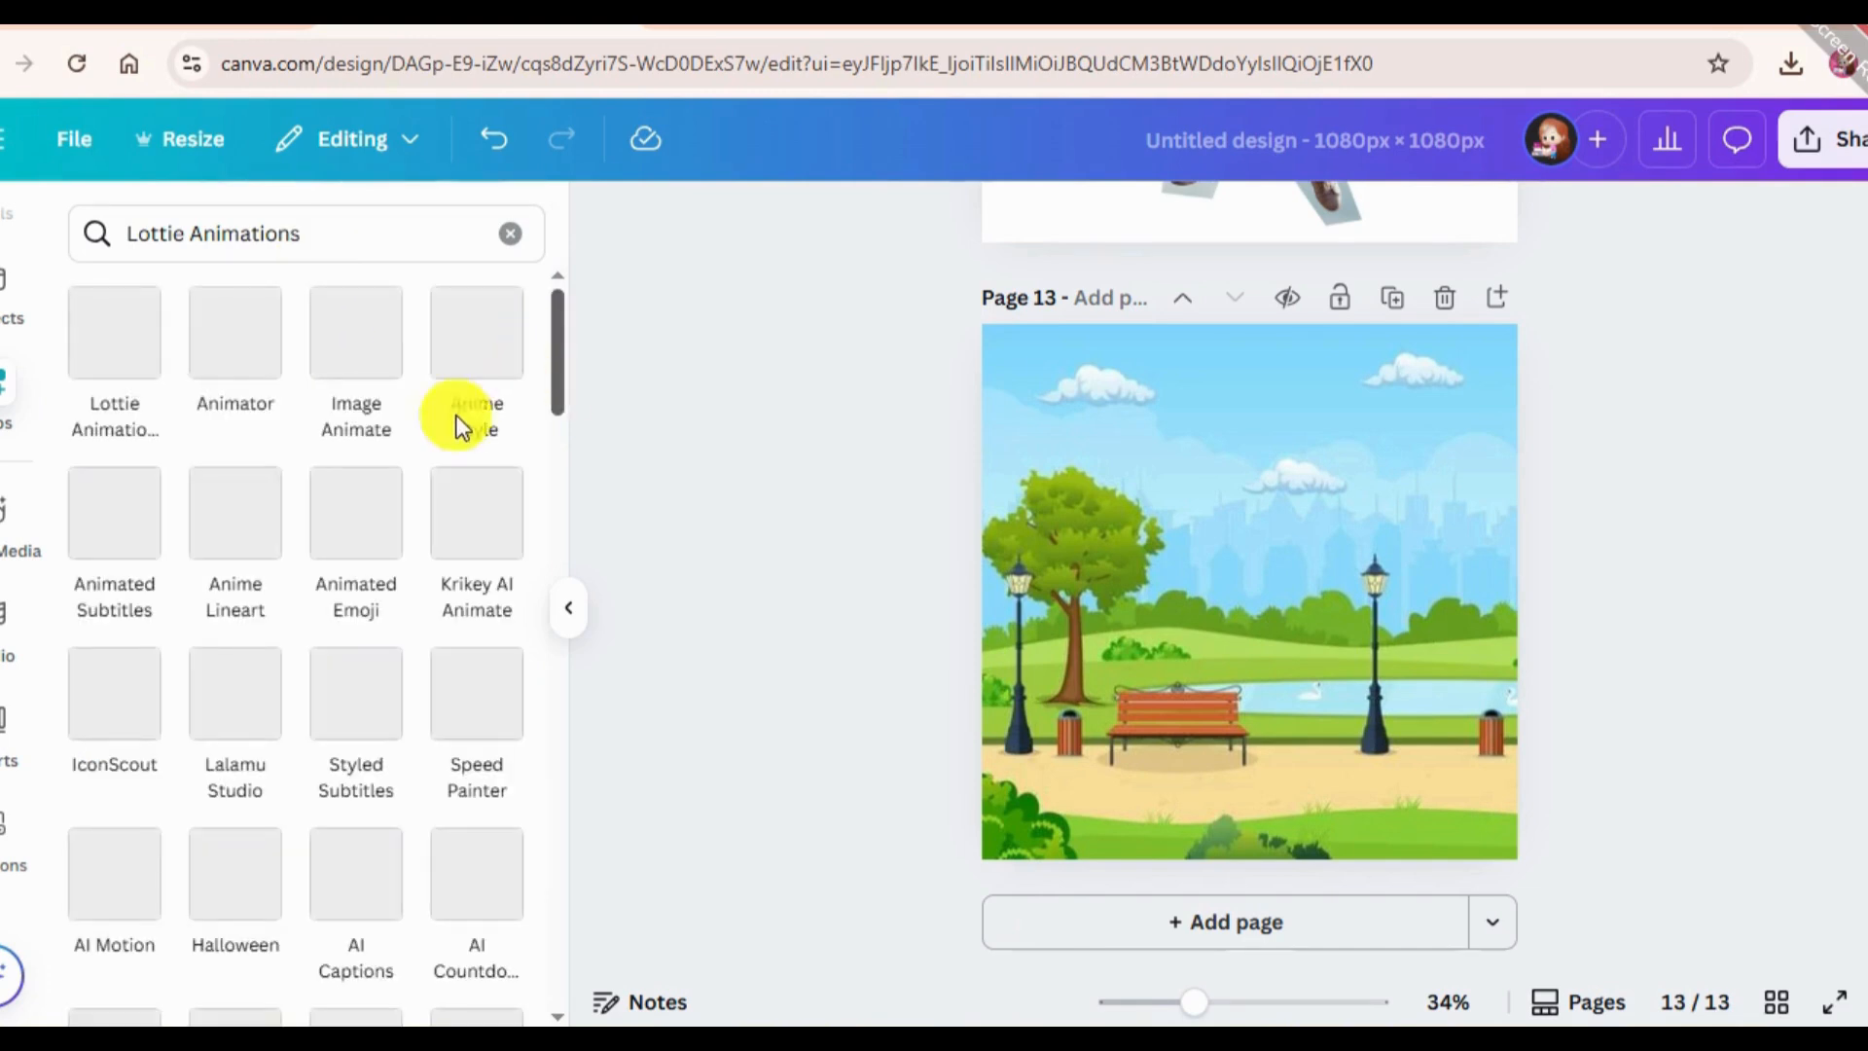
click(133, 383)
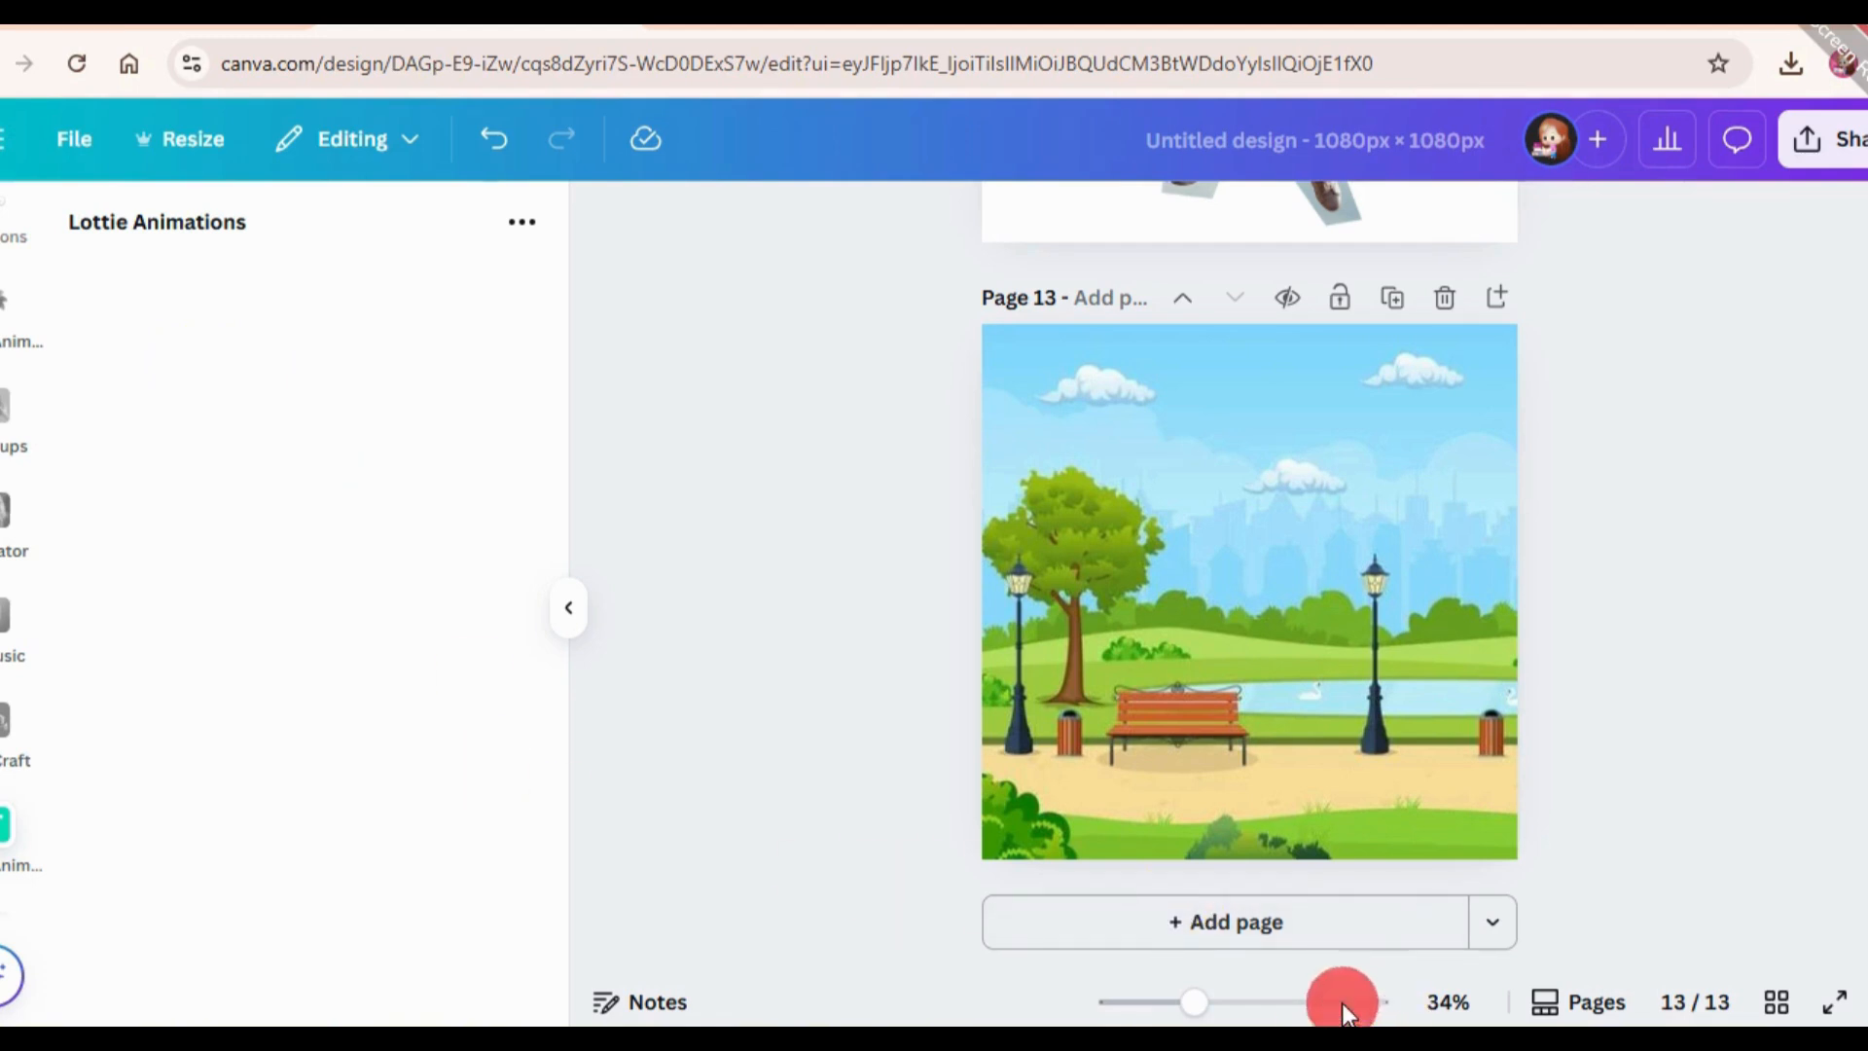
Search the free Lottie animations for "walking".
click(216, 368)
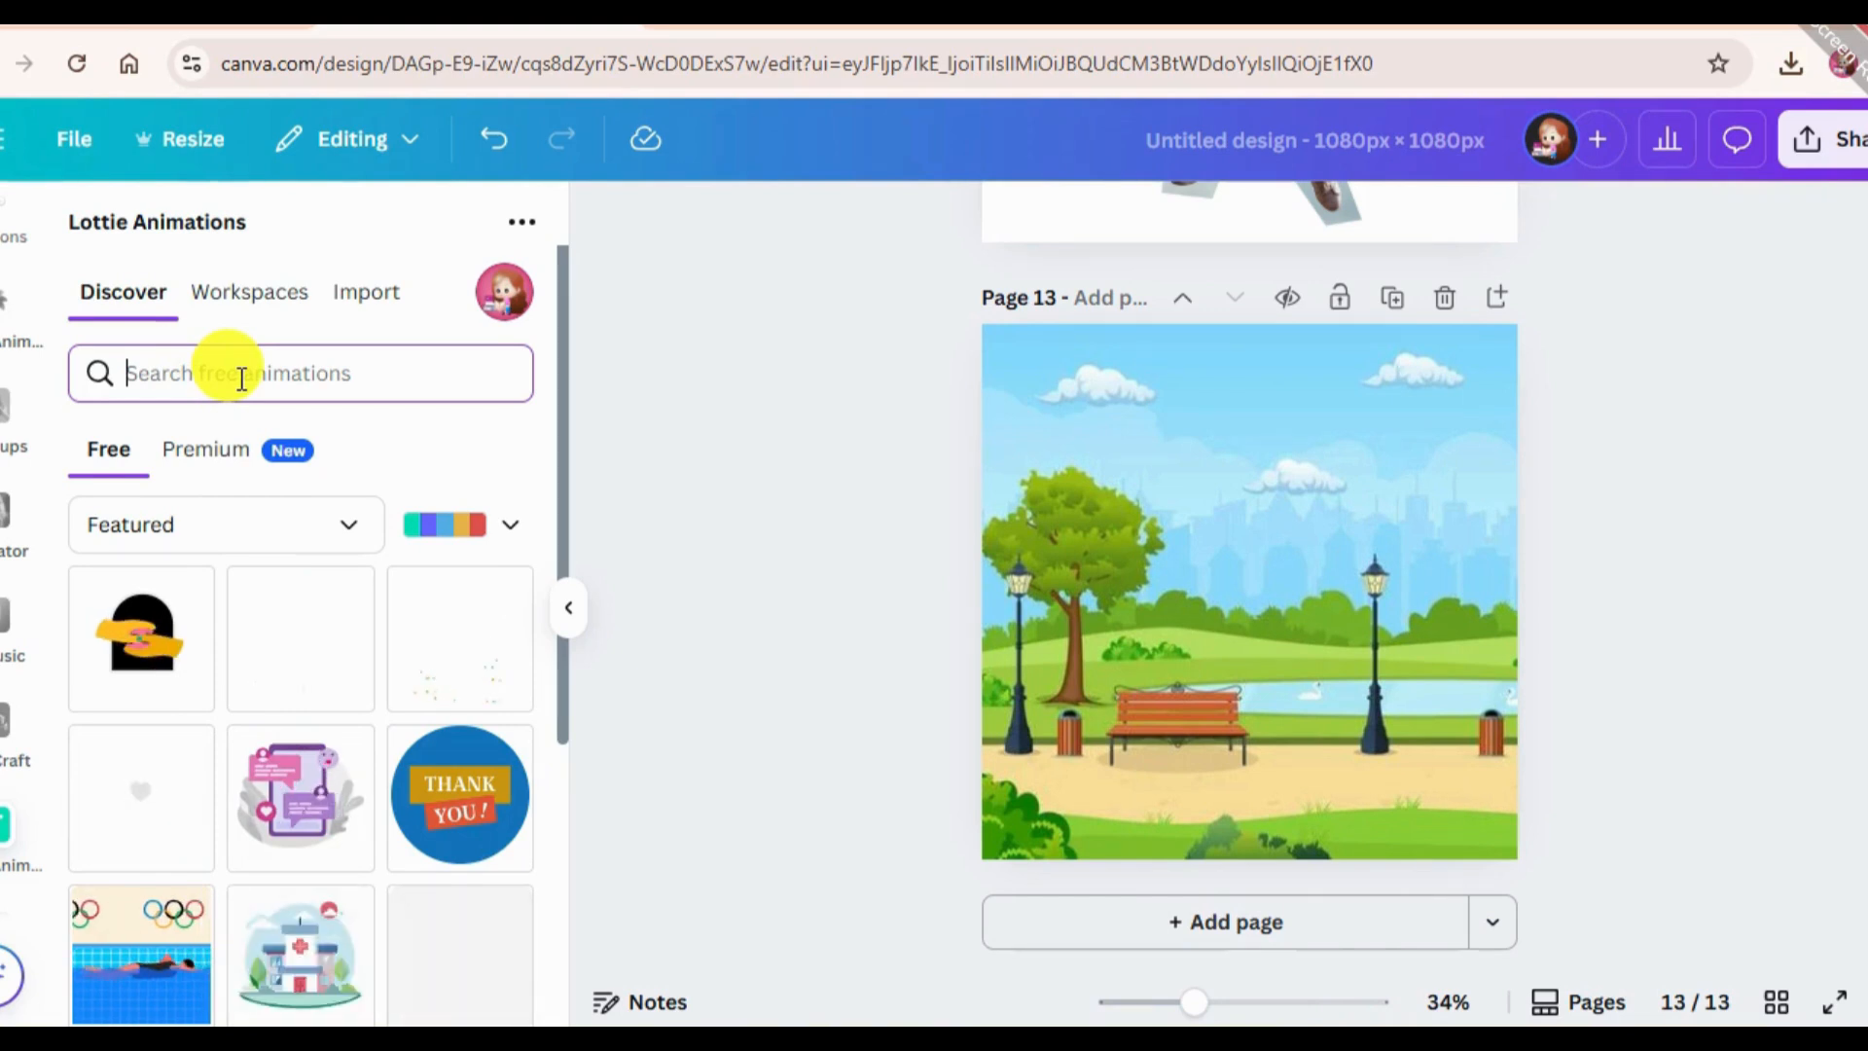
text(wa)
key(BackSpace)
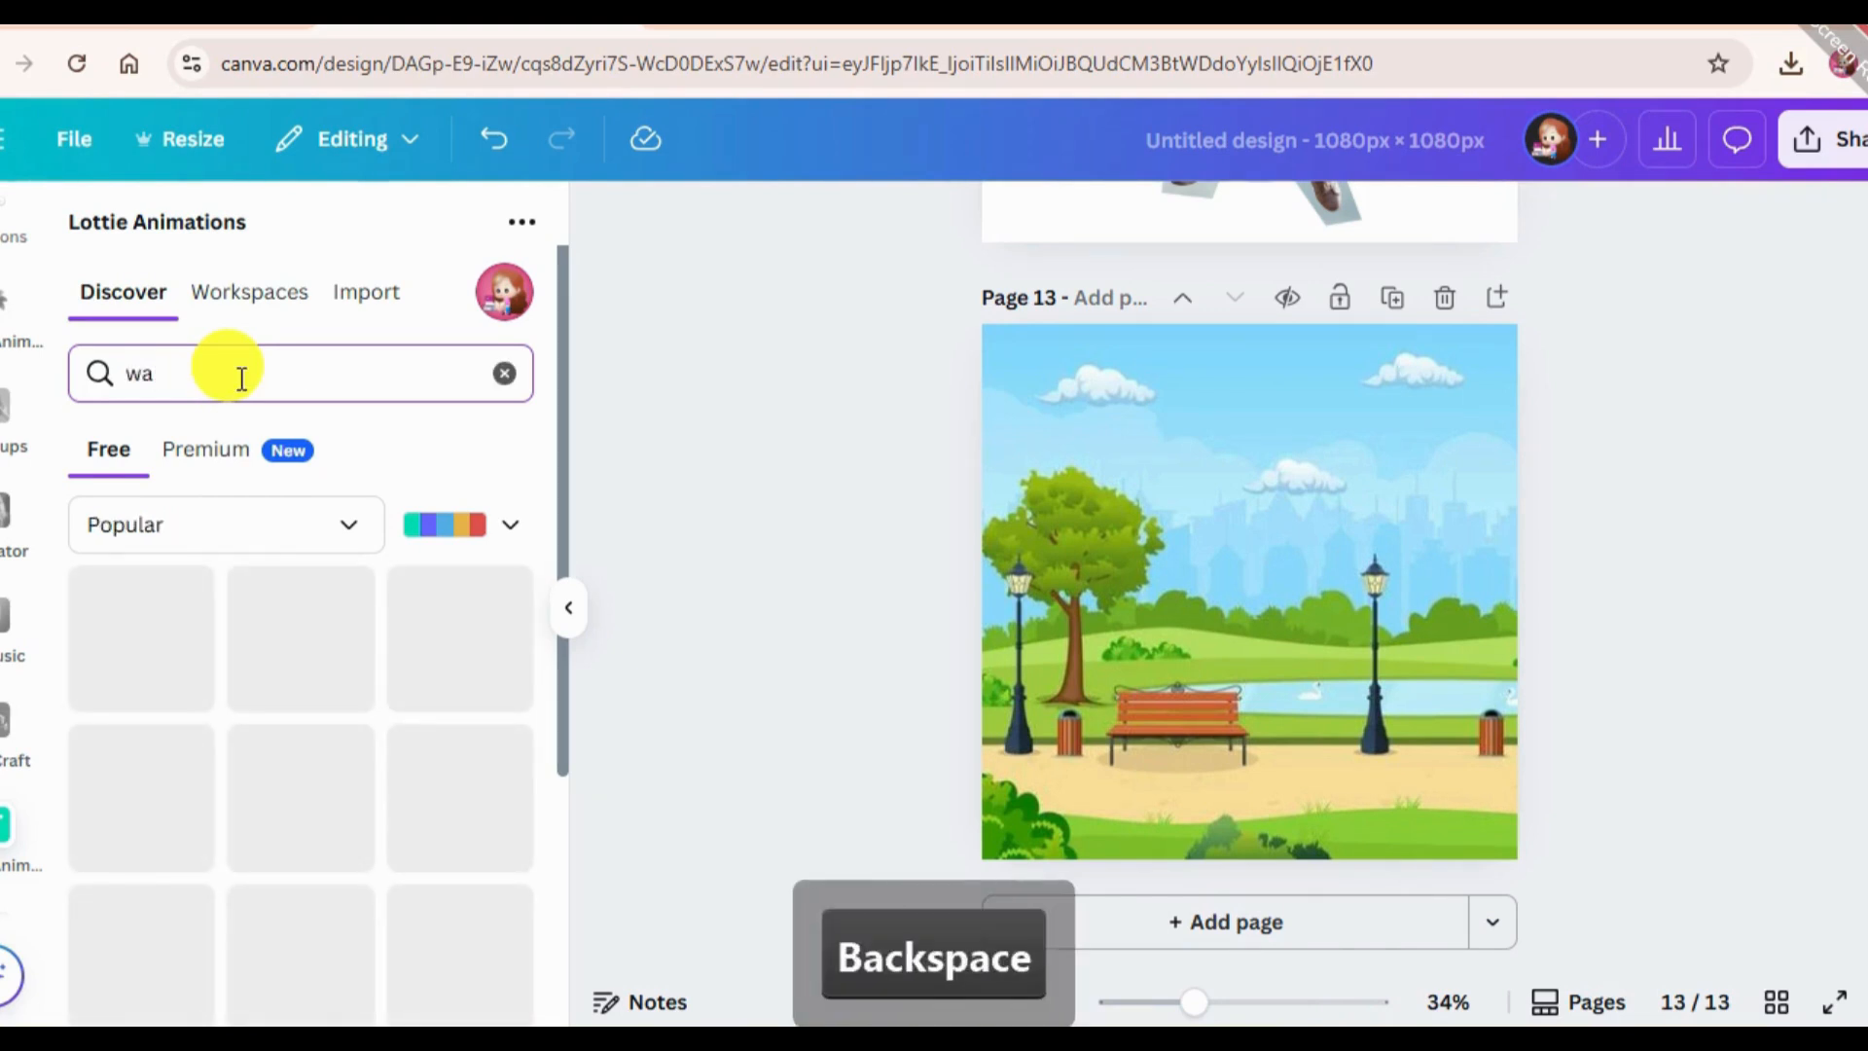
text(lking)
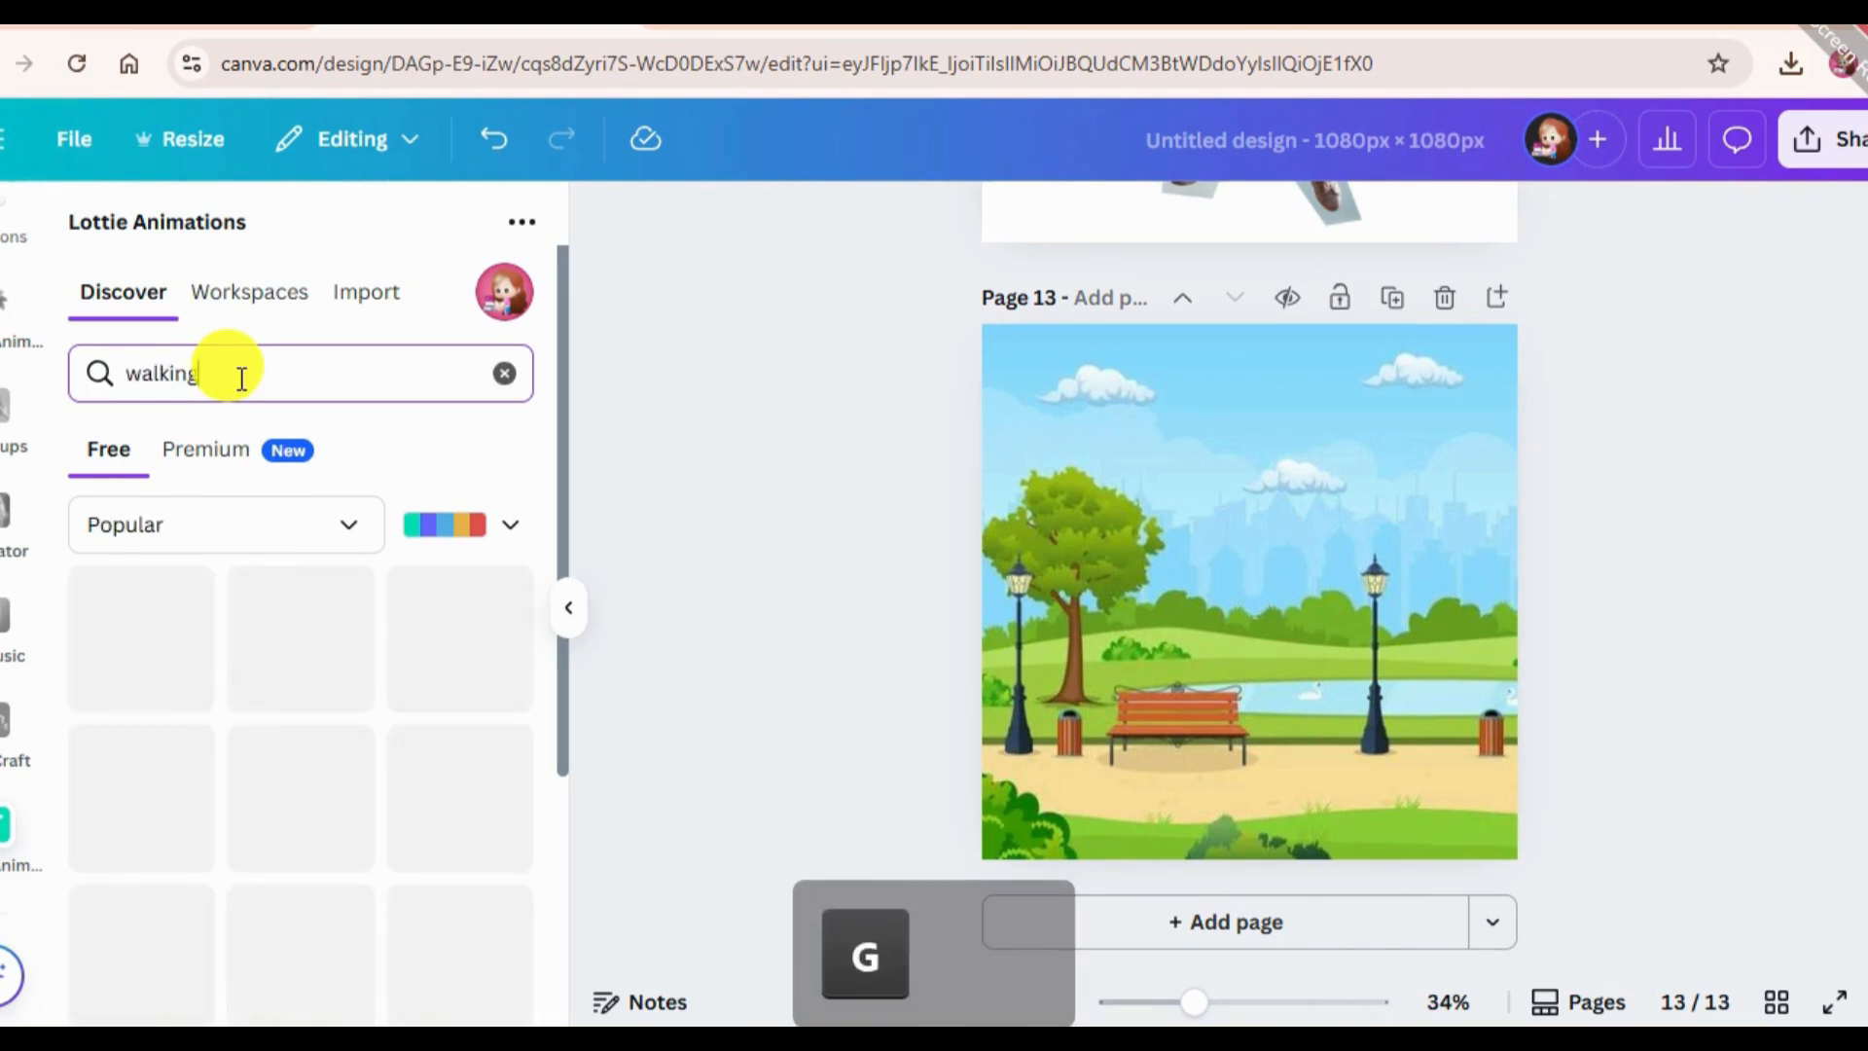
key(Return)
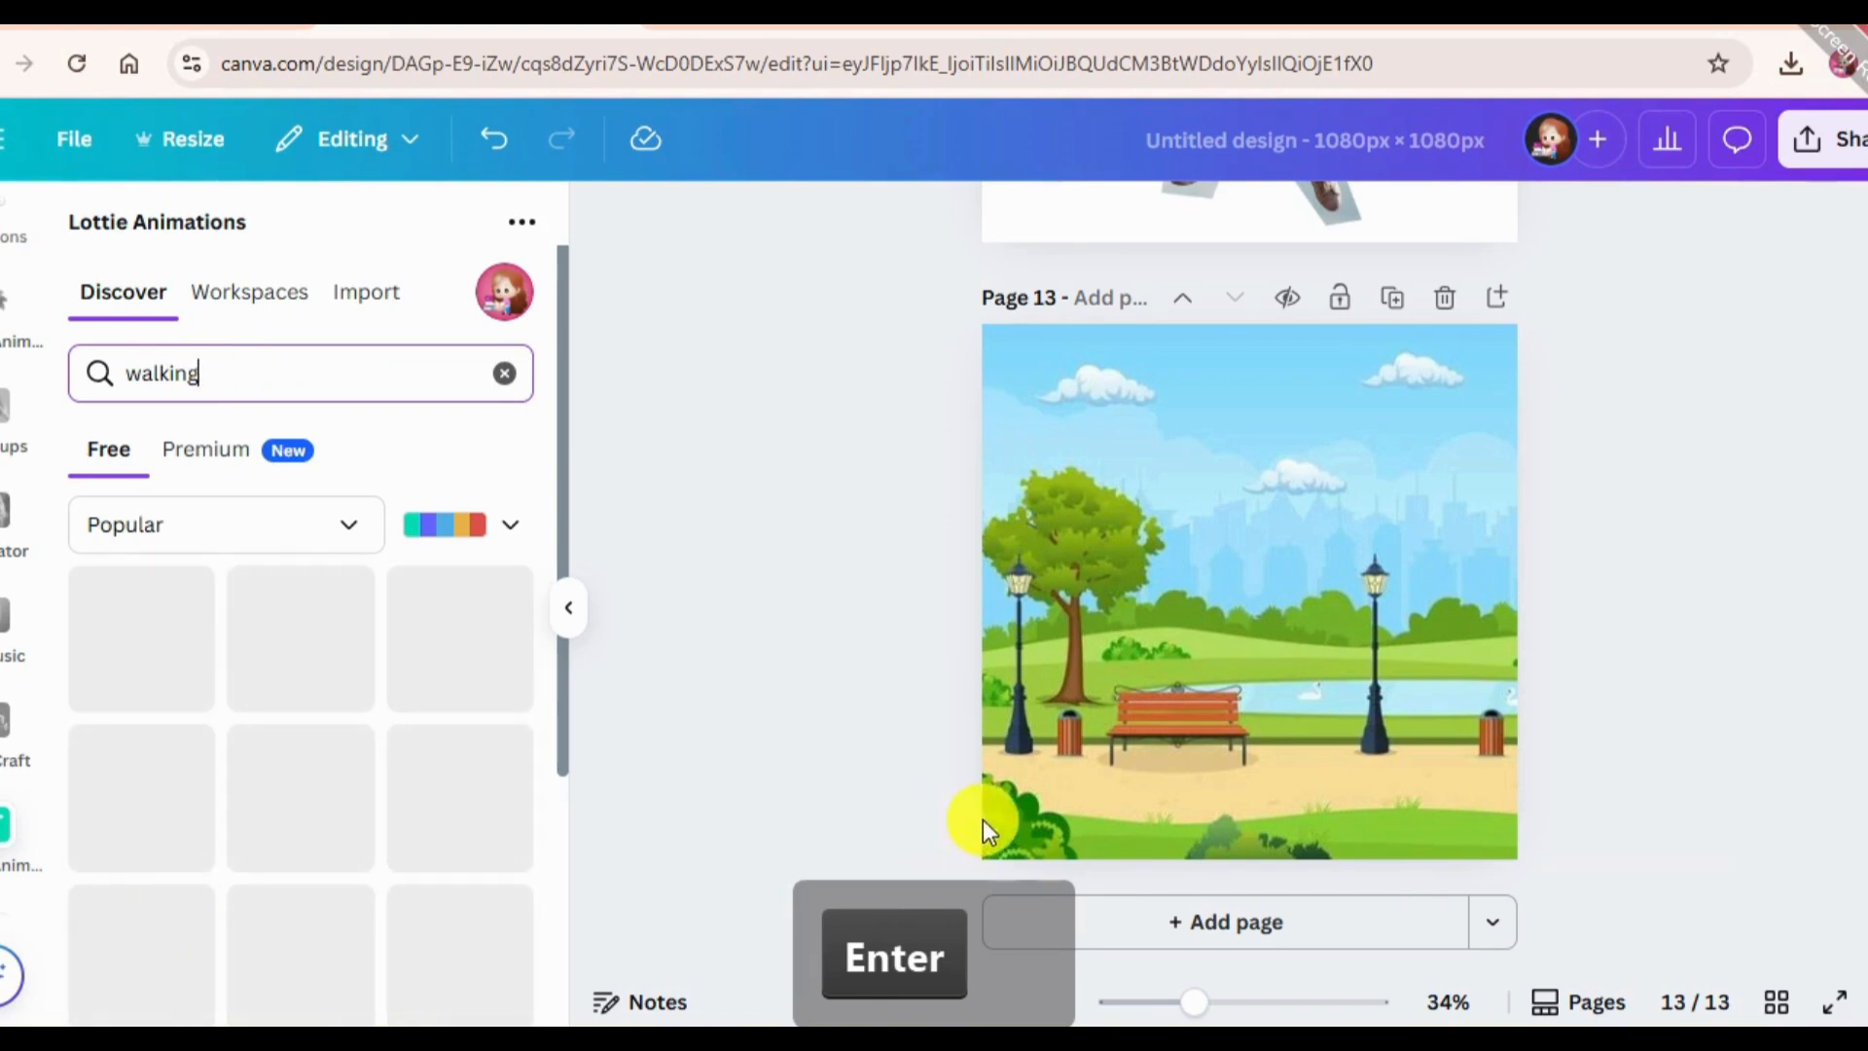
Add the animation of the walking bearded man in a green shirt to page 13.
scroll(541, 792, down, 2)
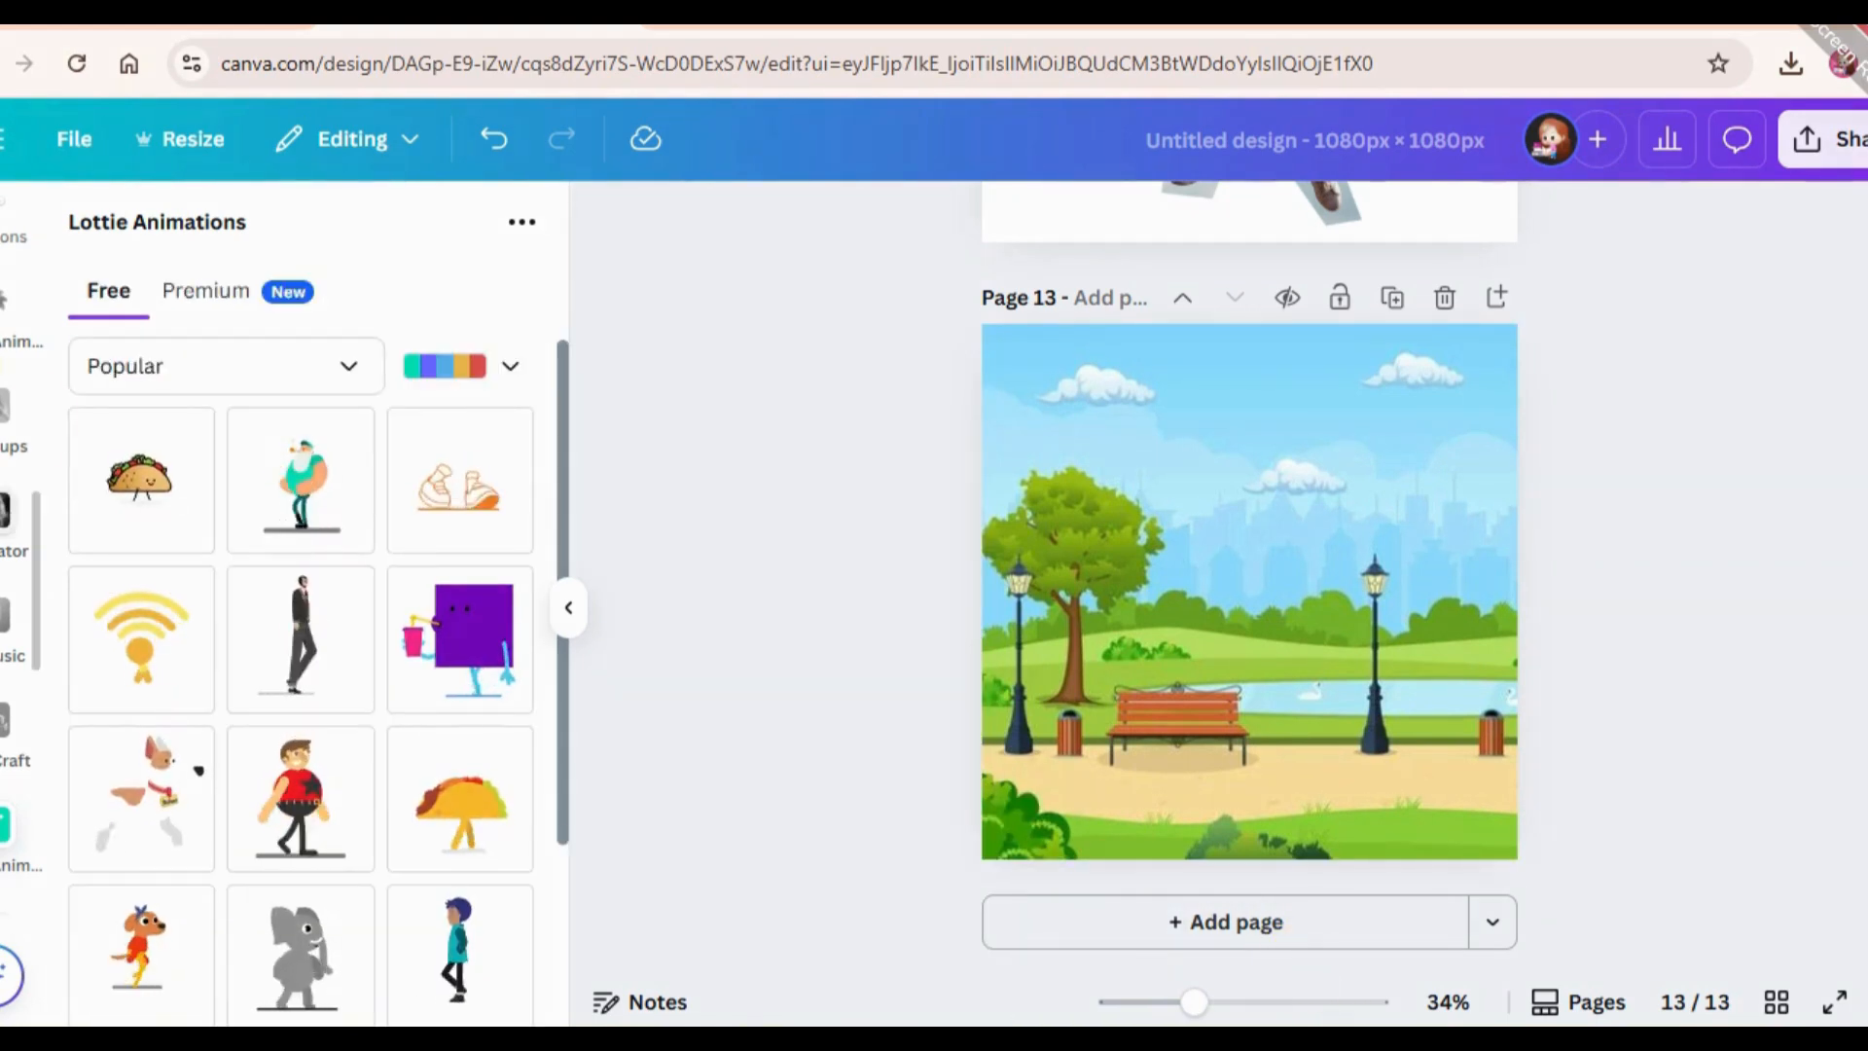
click(275, 496)
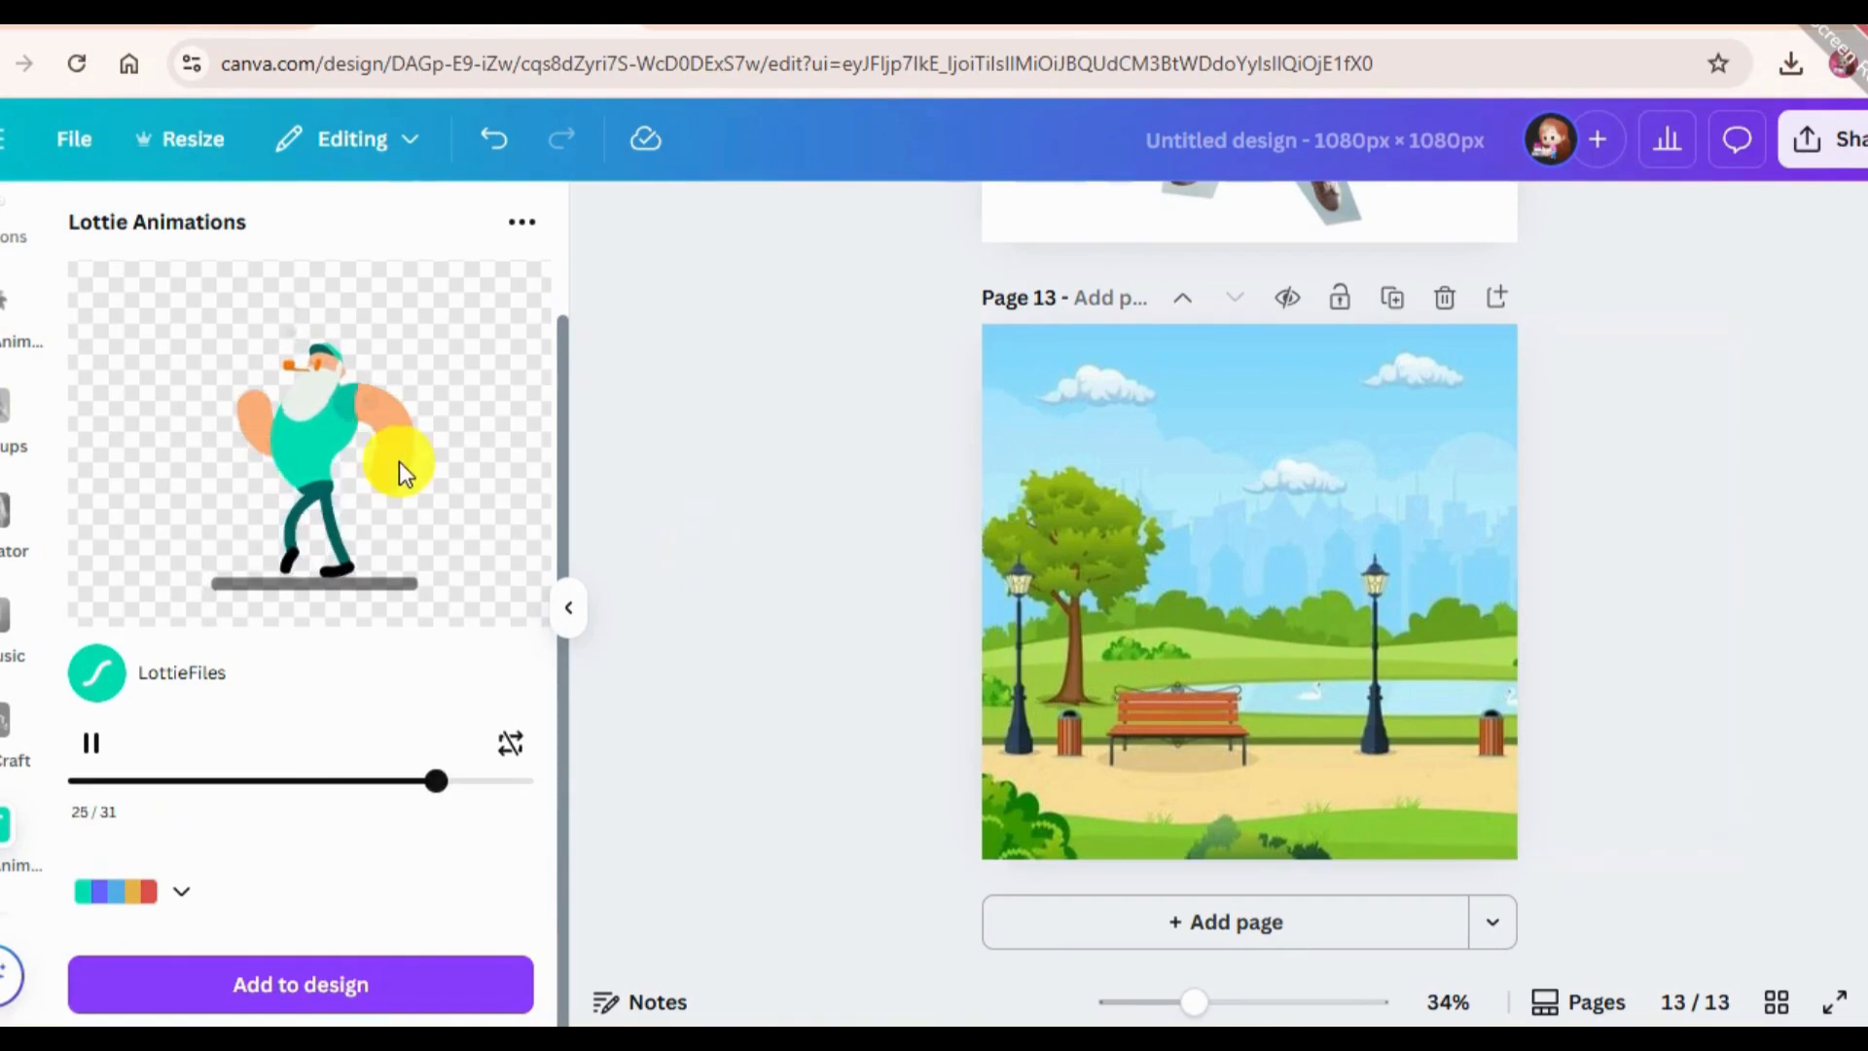
click(325, 980)
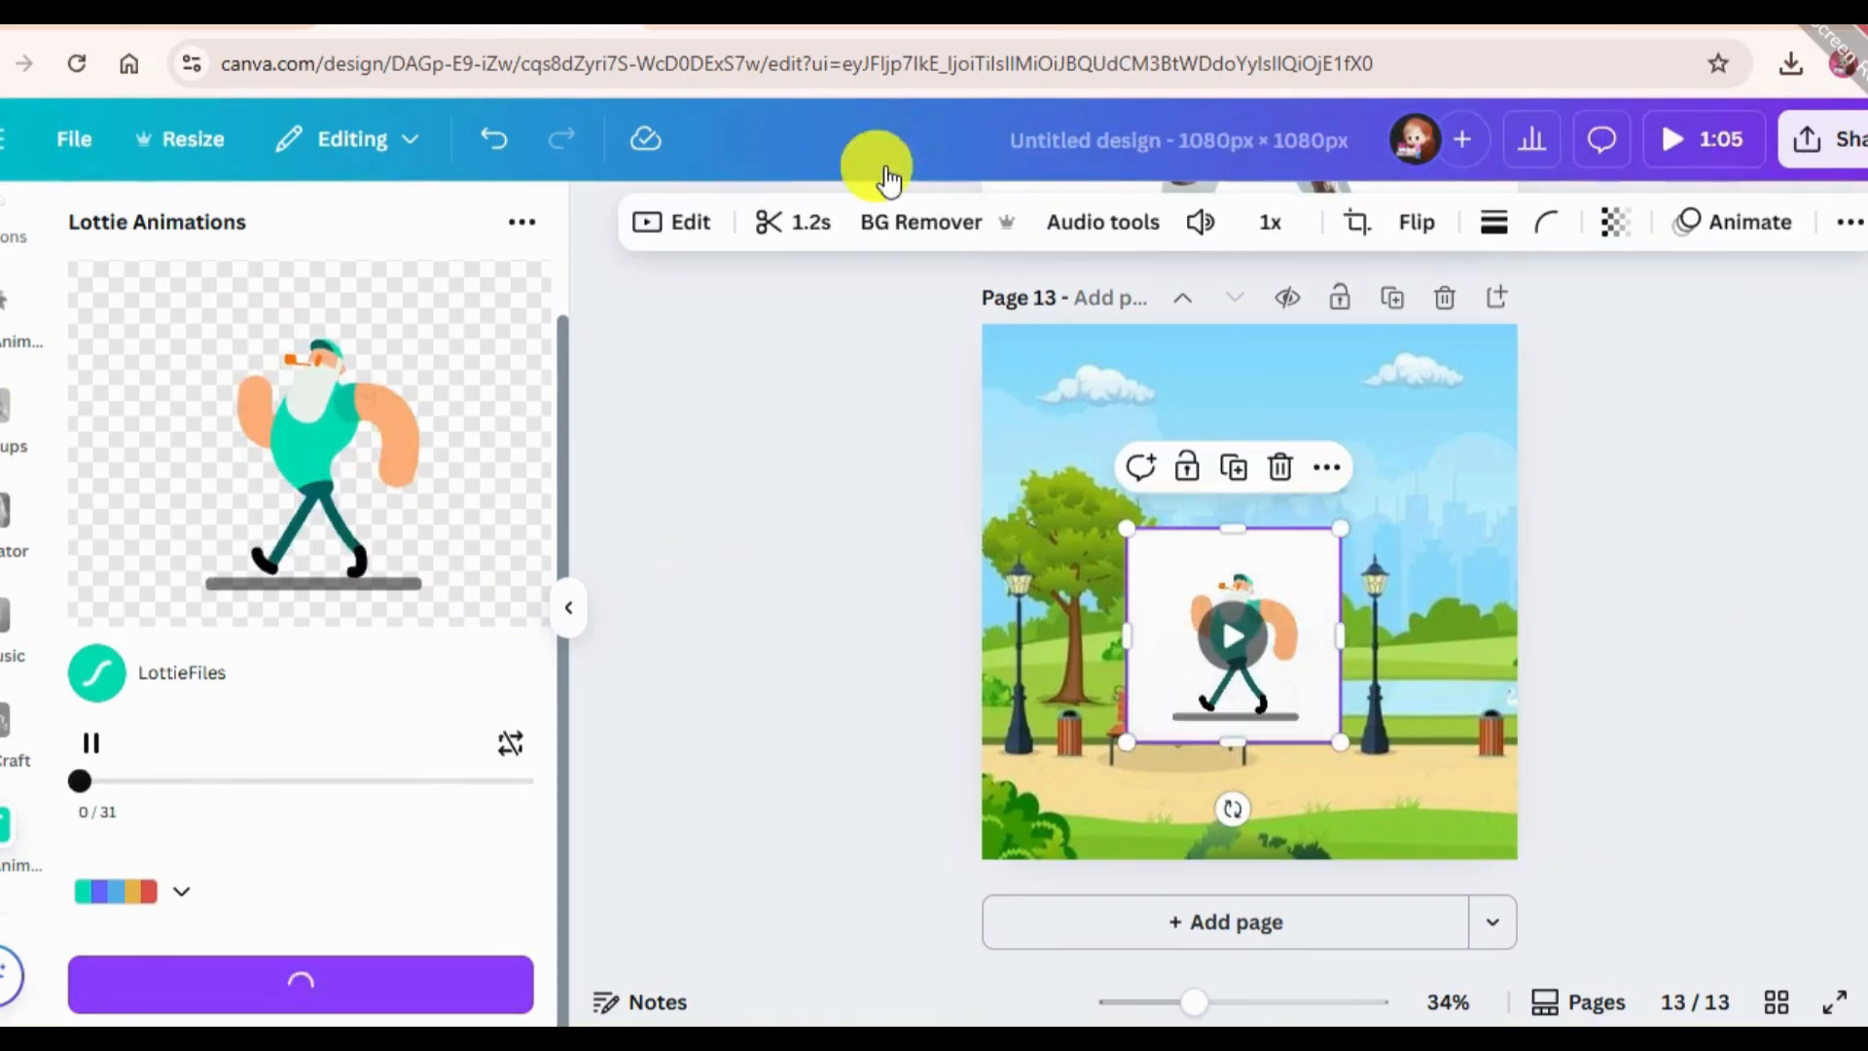
click(900, 222)
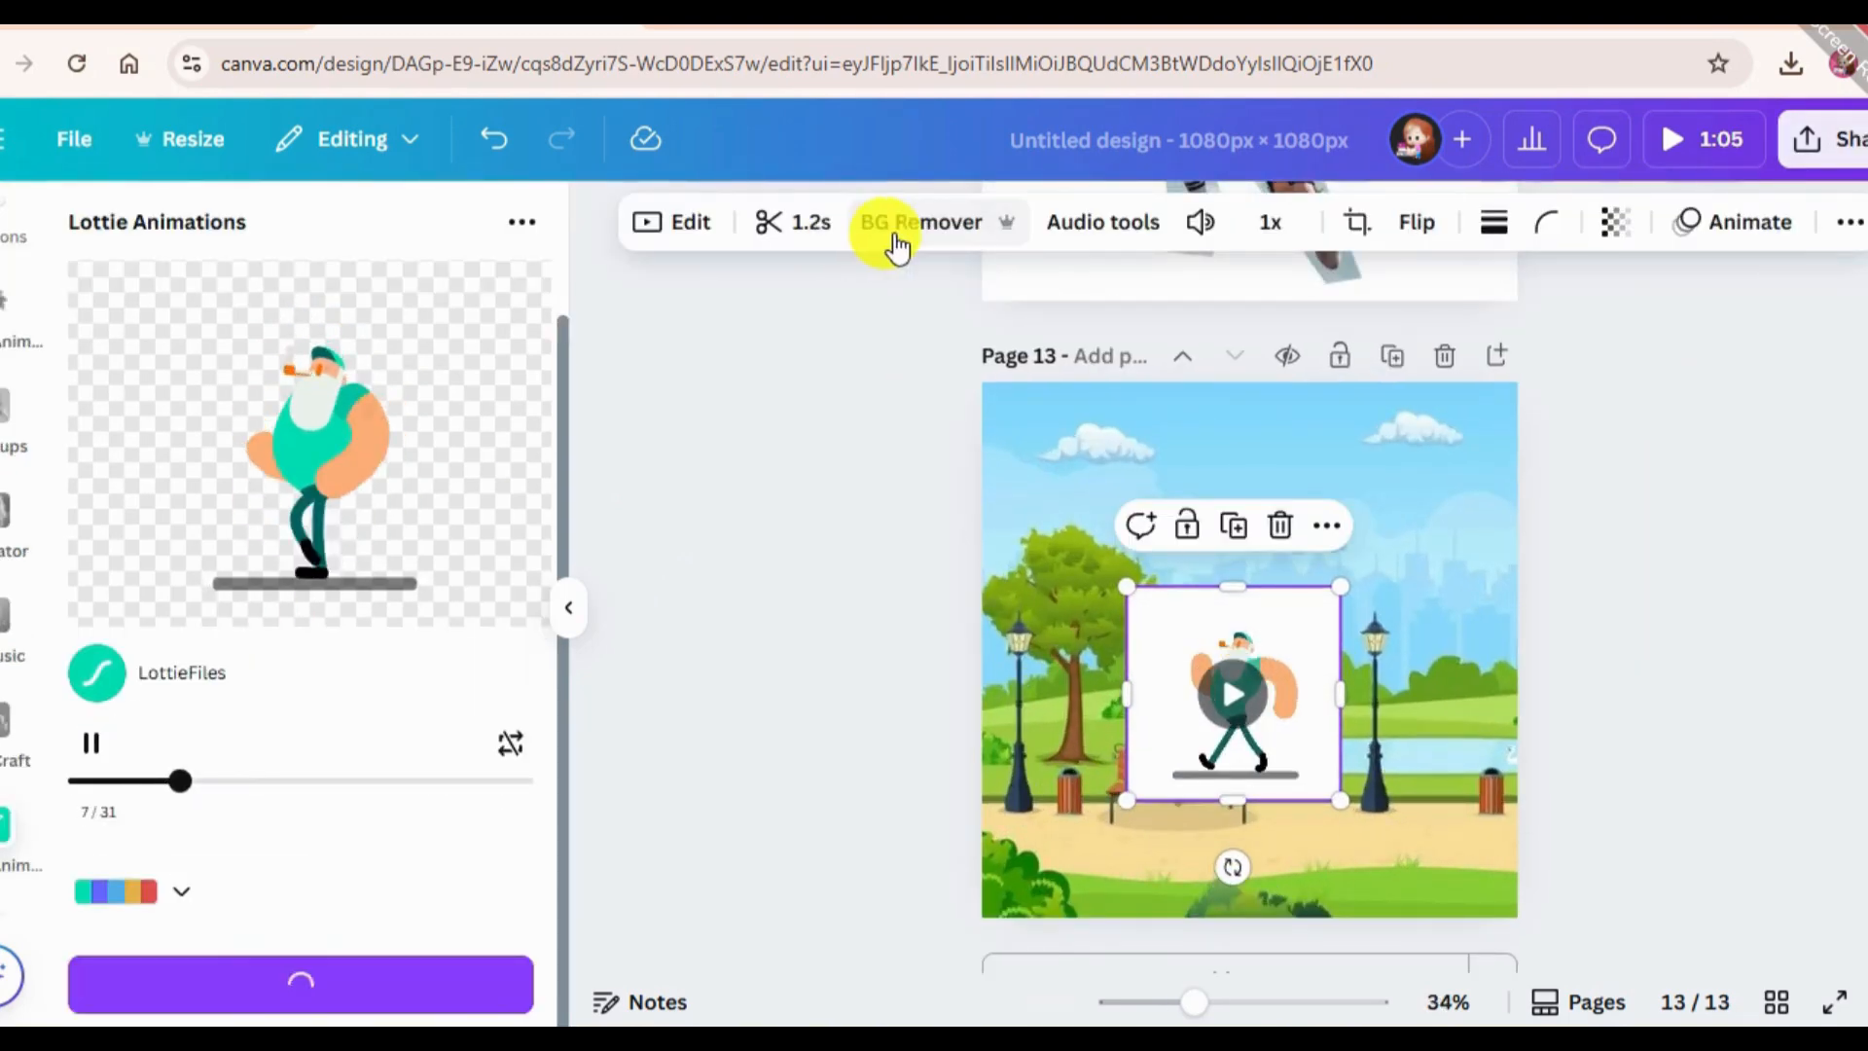
scroll(12, 603, up, 5)
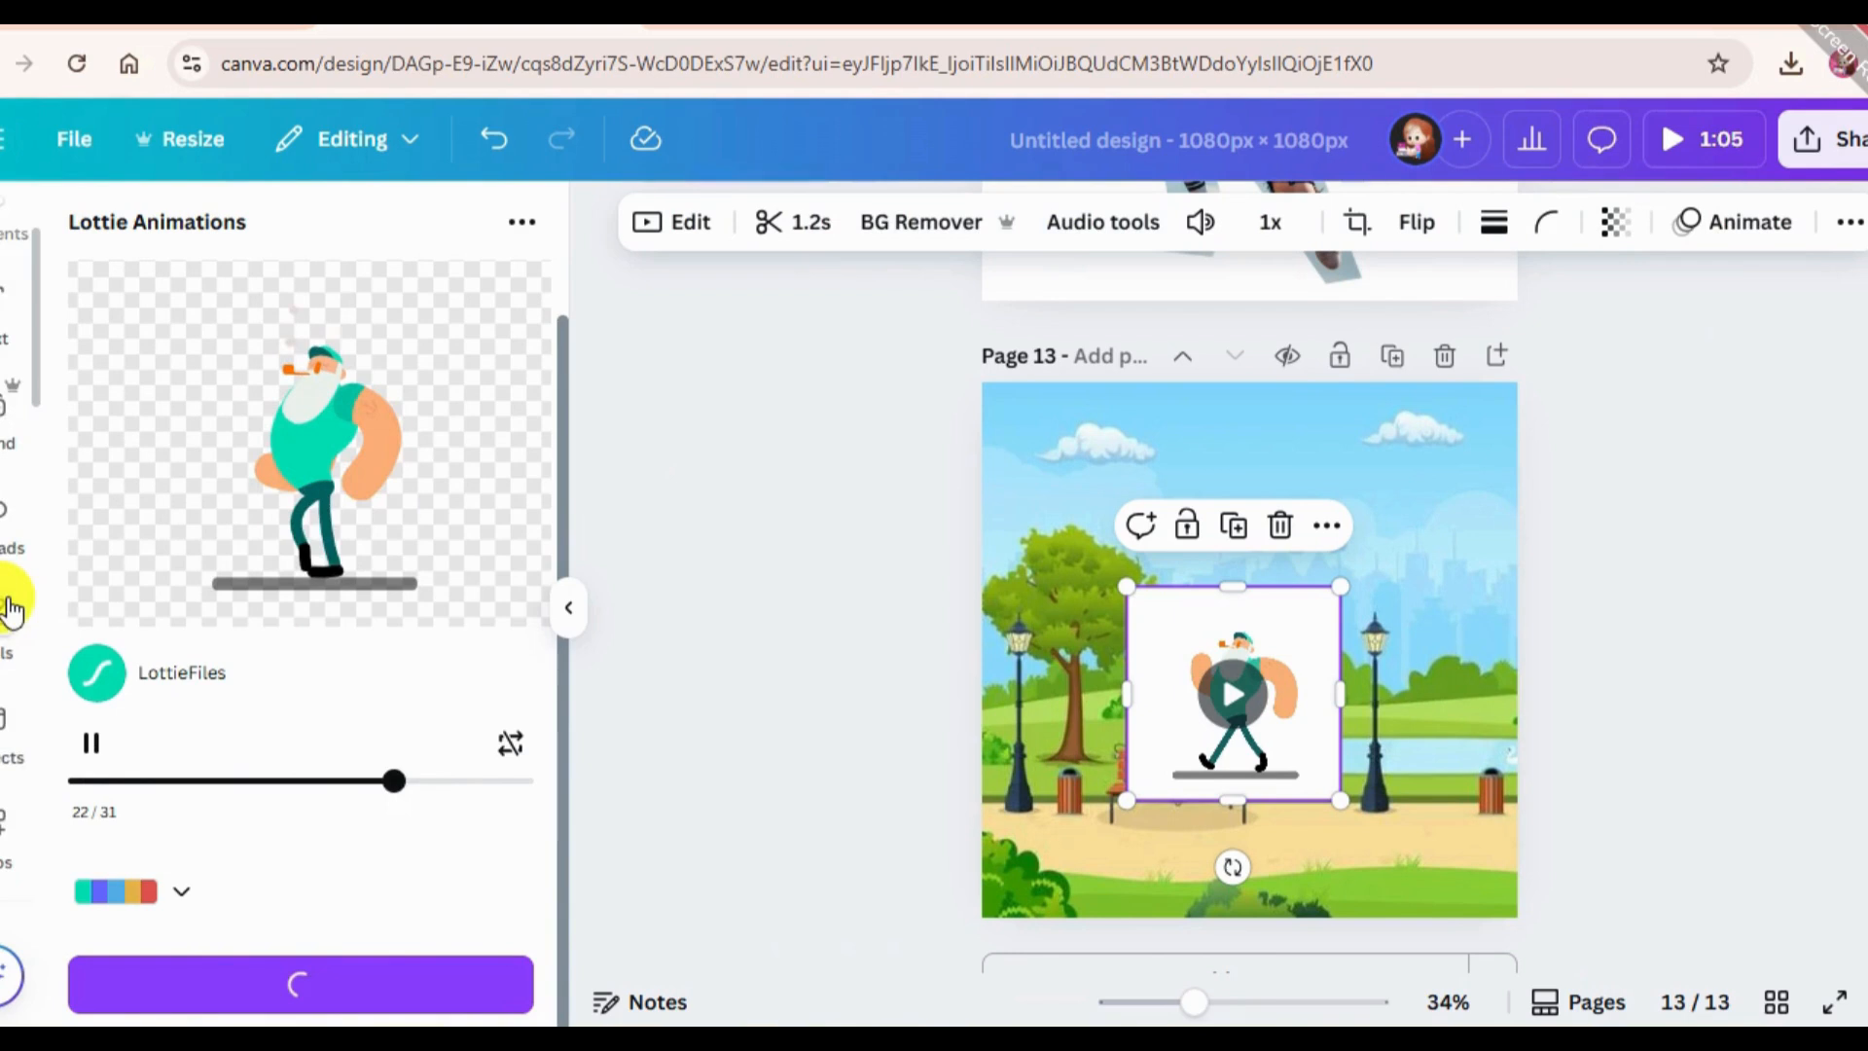
scroll(12, 608, up, 2)
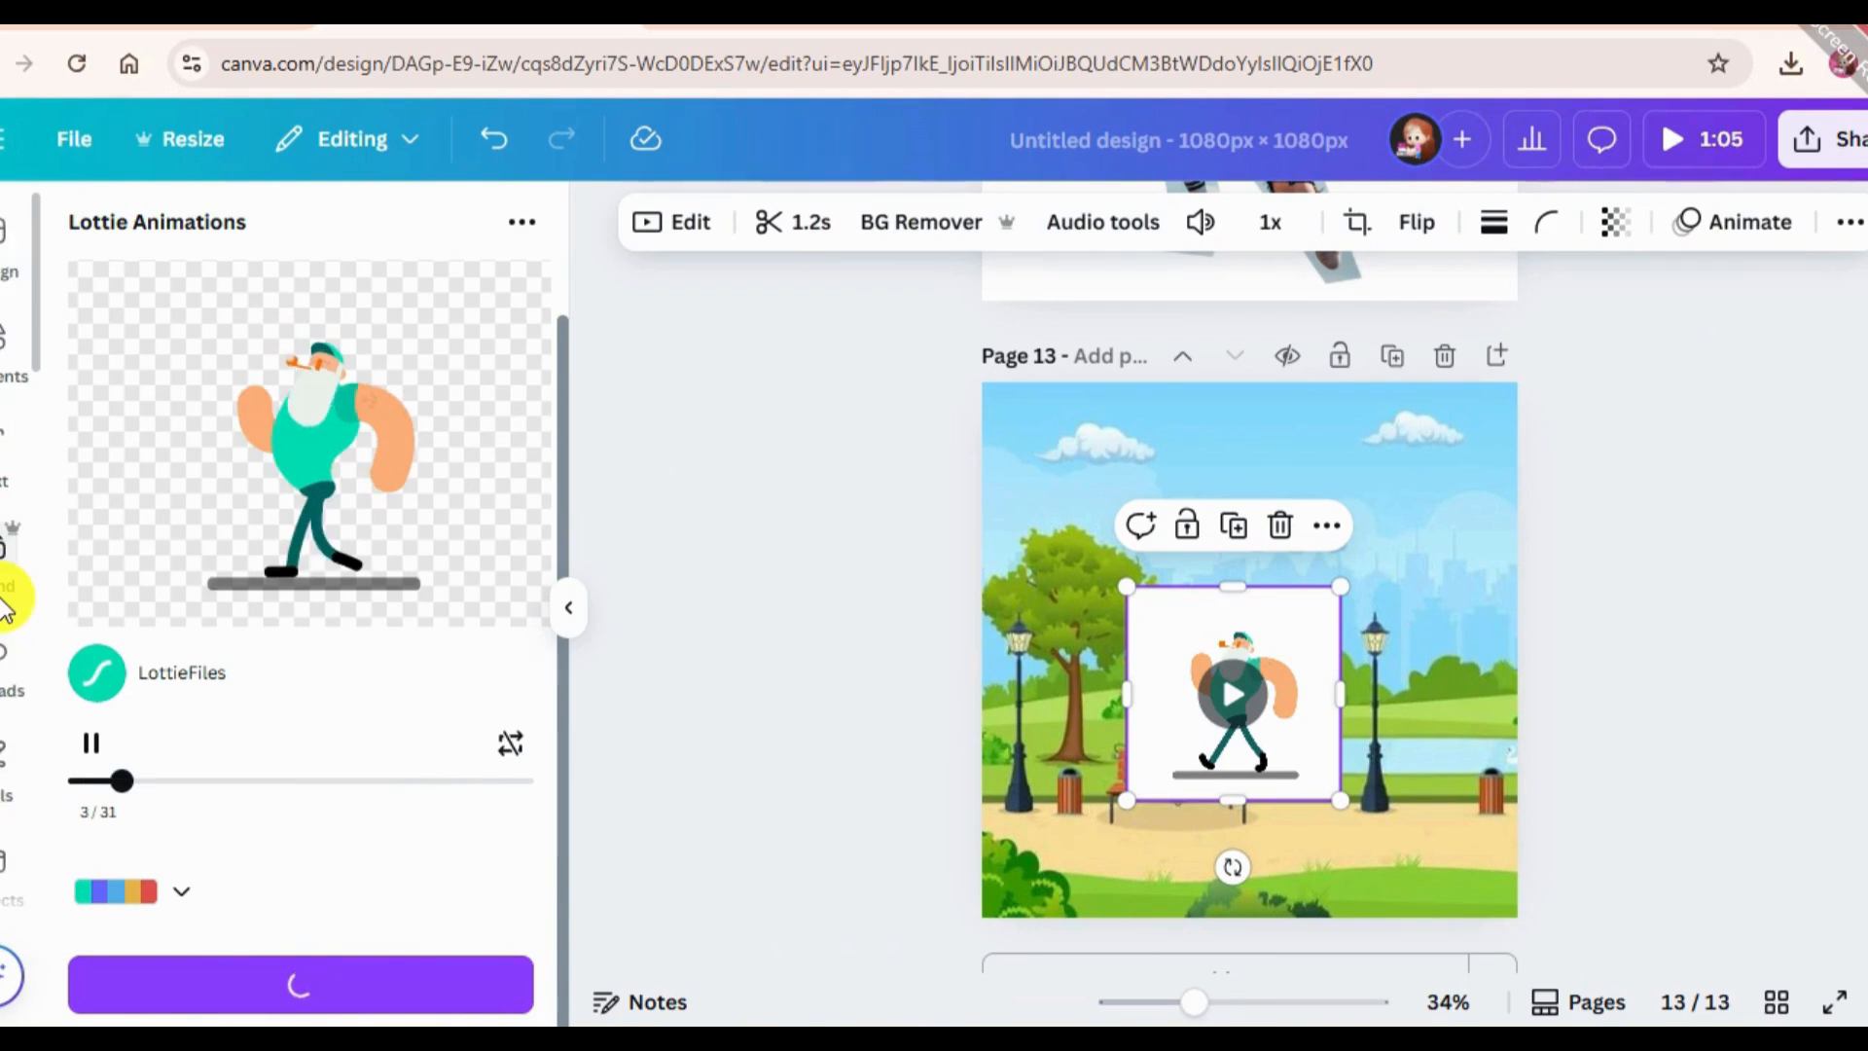
Enlarge the walking man at the park's right edge and create a custom straight animation path taking him leftward off page 13.
drag(1340, 586, 1443, 483)
drag(1345, 661, 1491, 723)
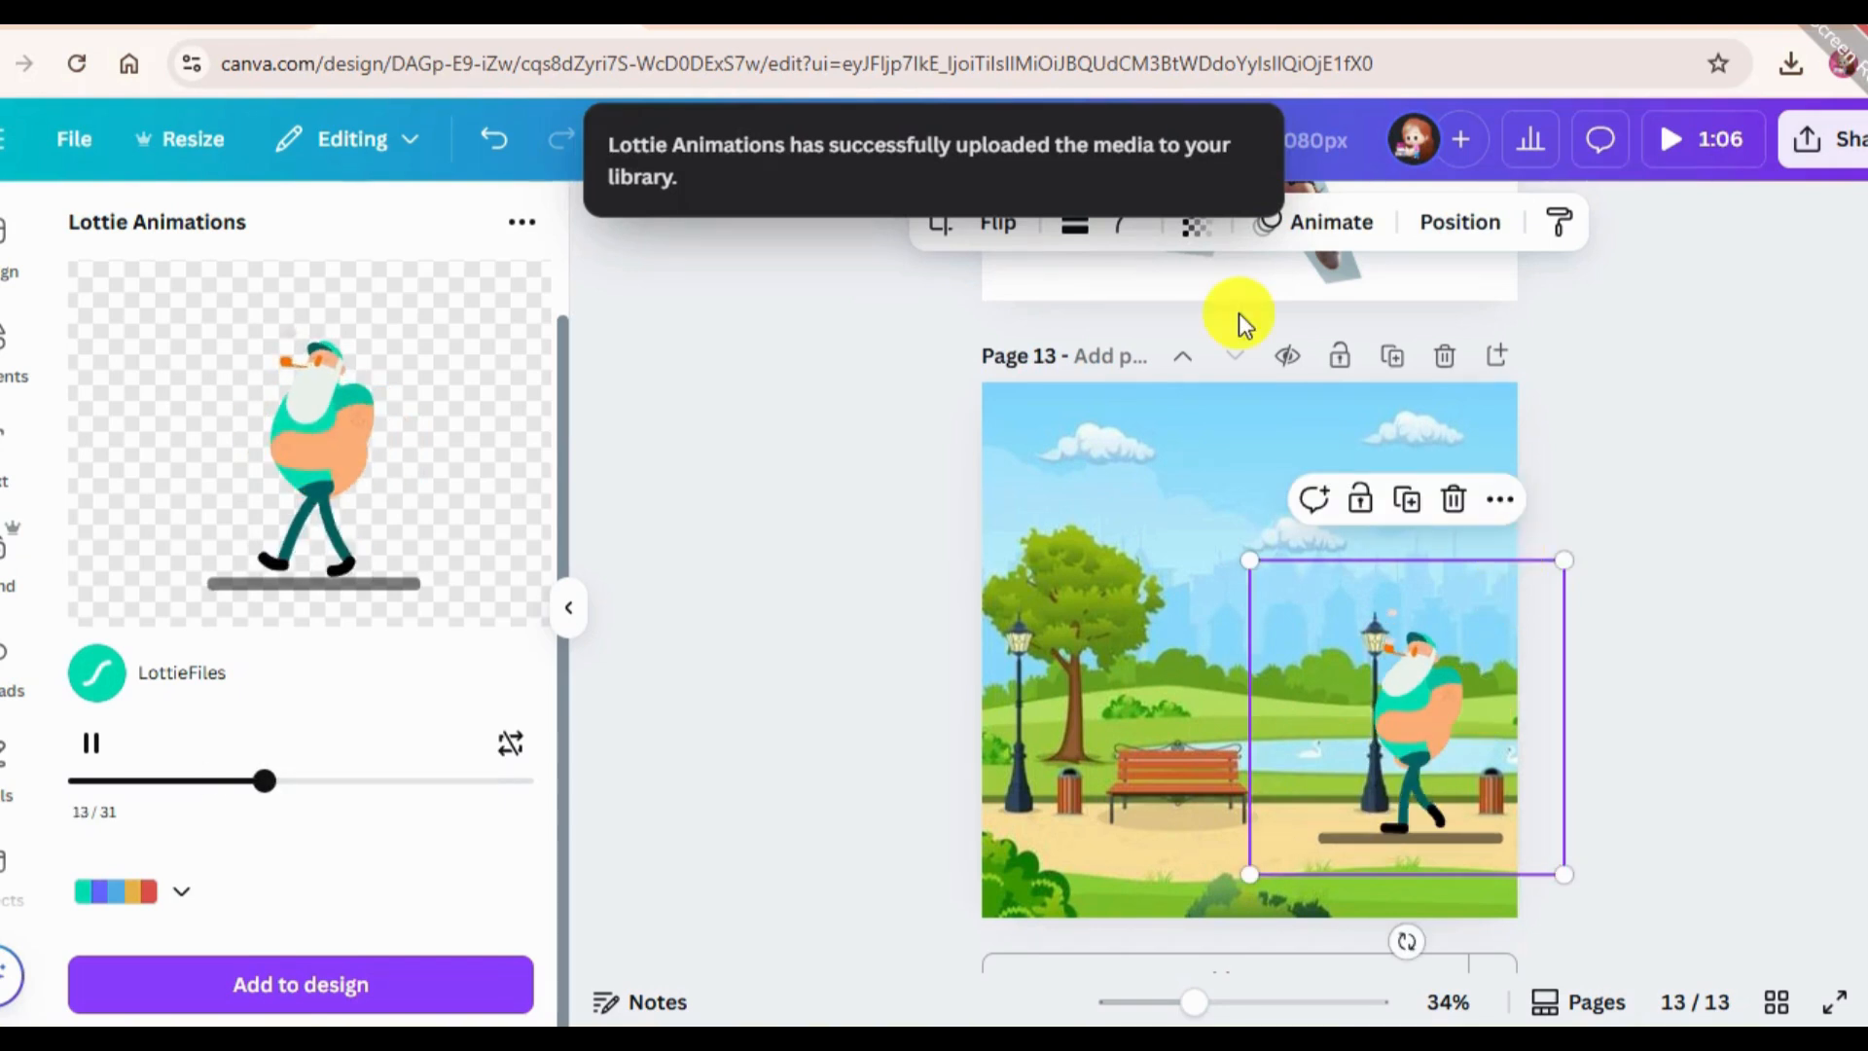
click(1316, 224)
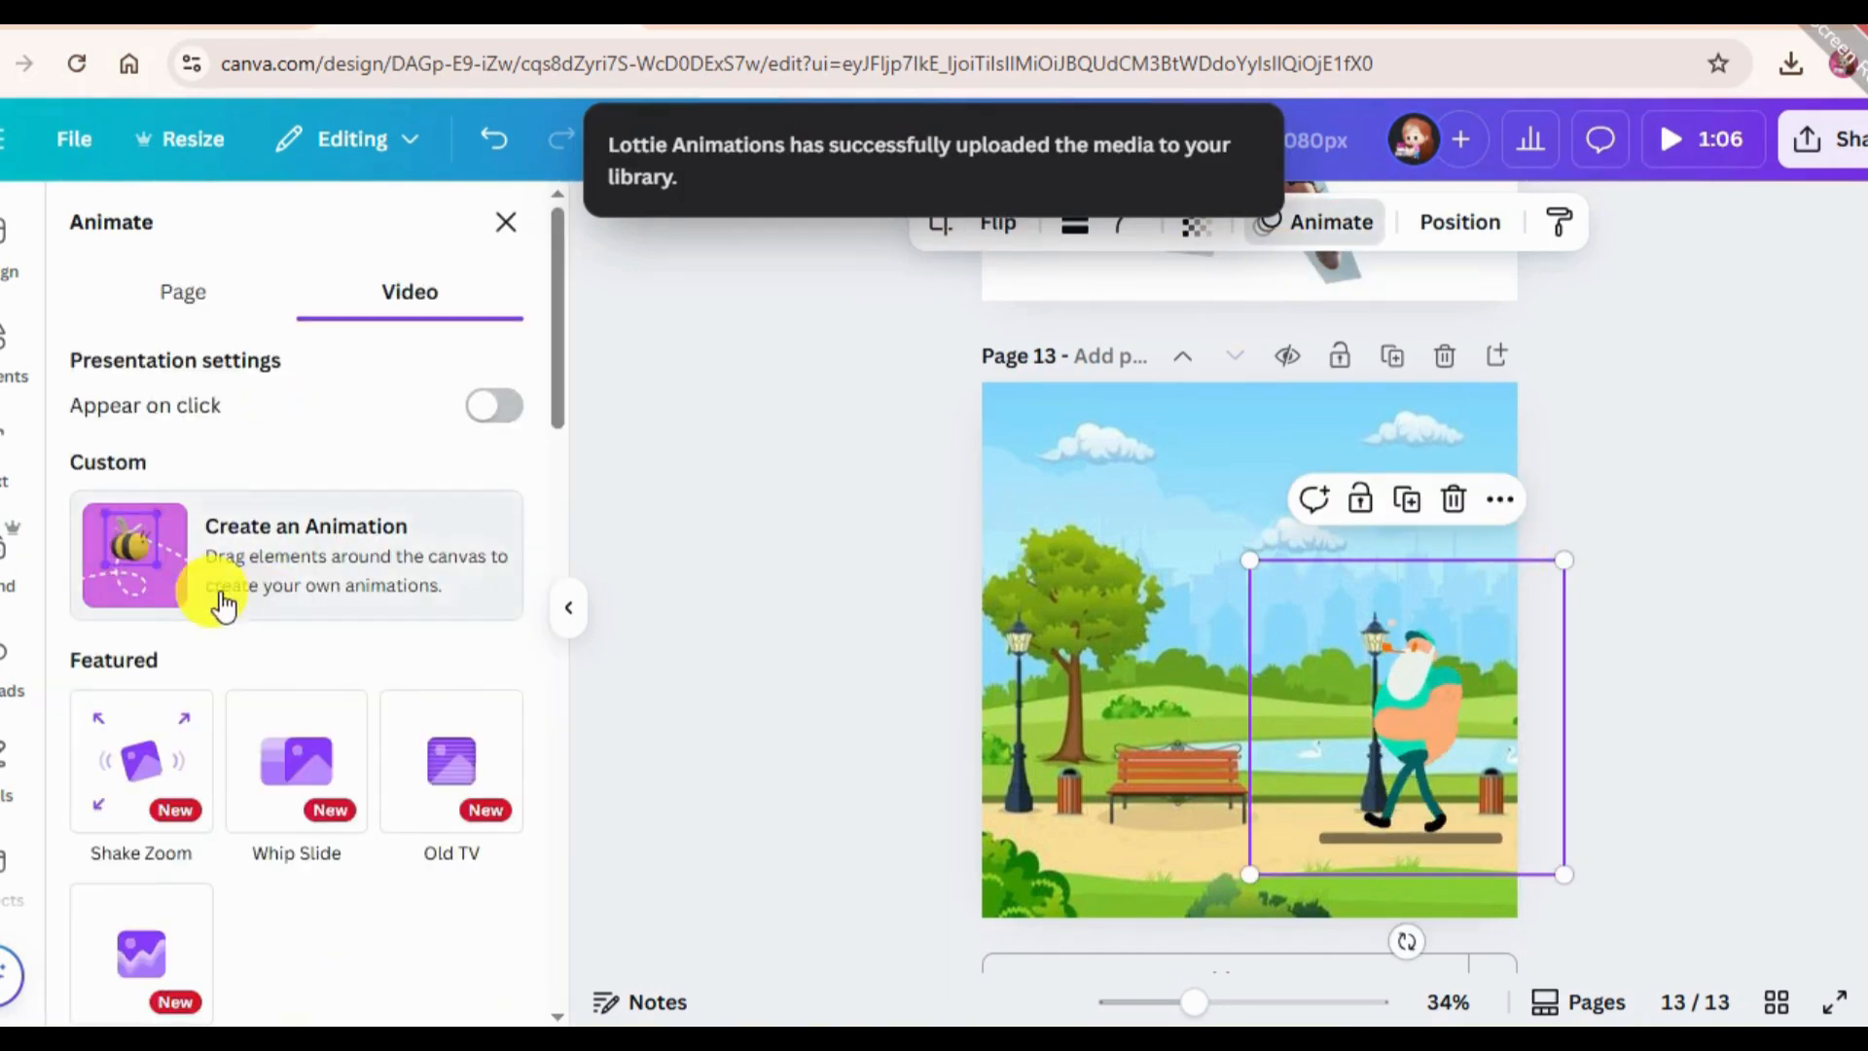
mouse_move(1410, 714)
mouse_down()
mouse_move(1053, 718)
mouse_move(753, 685)
mouse_up()
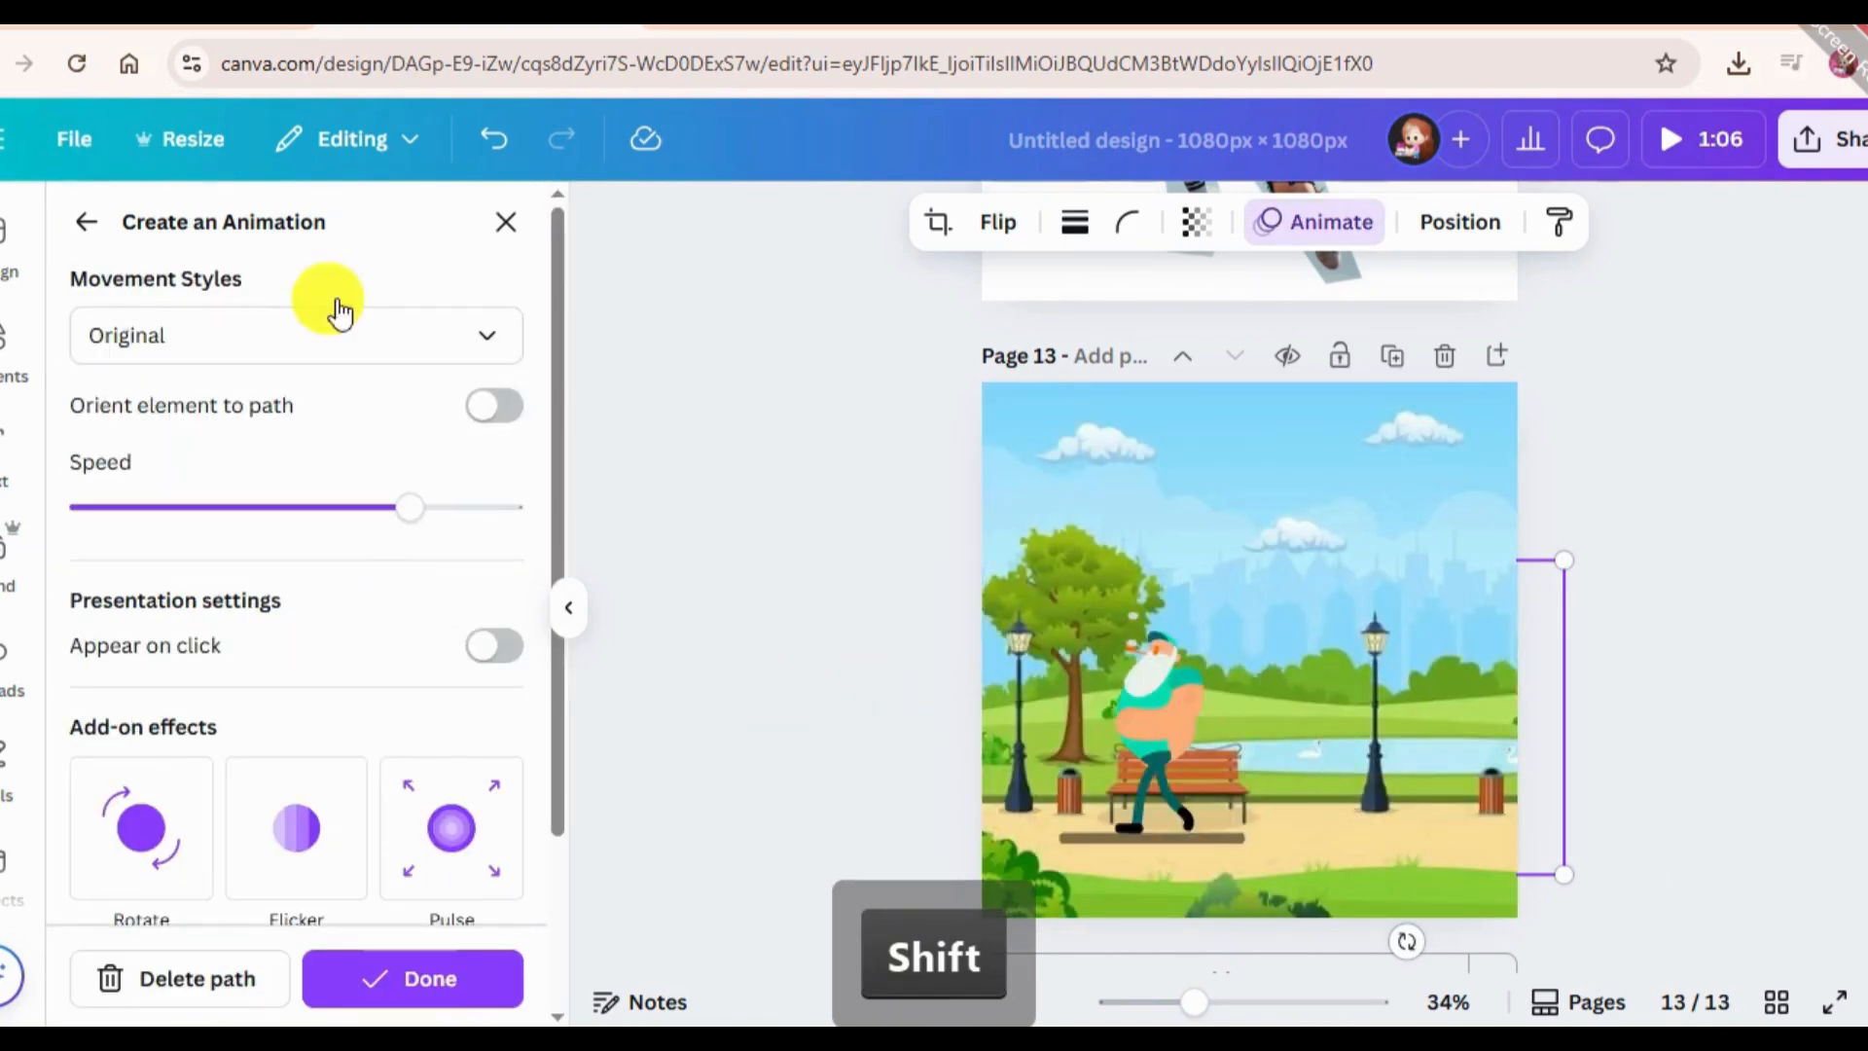
Set the walking man's animation path to the Steady movement style and reduce its speed to roughly 30% of the range.
click(305, 326)
click(247, 294)
click(226, 335)
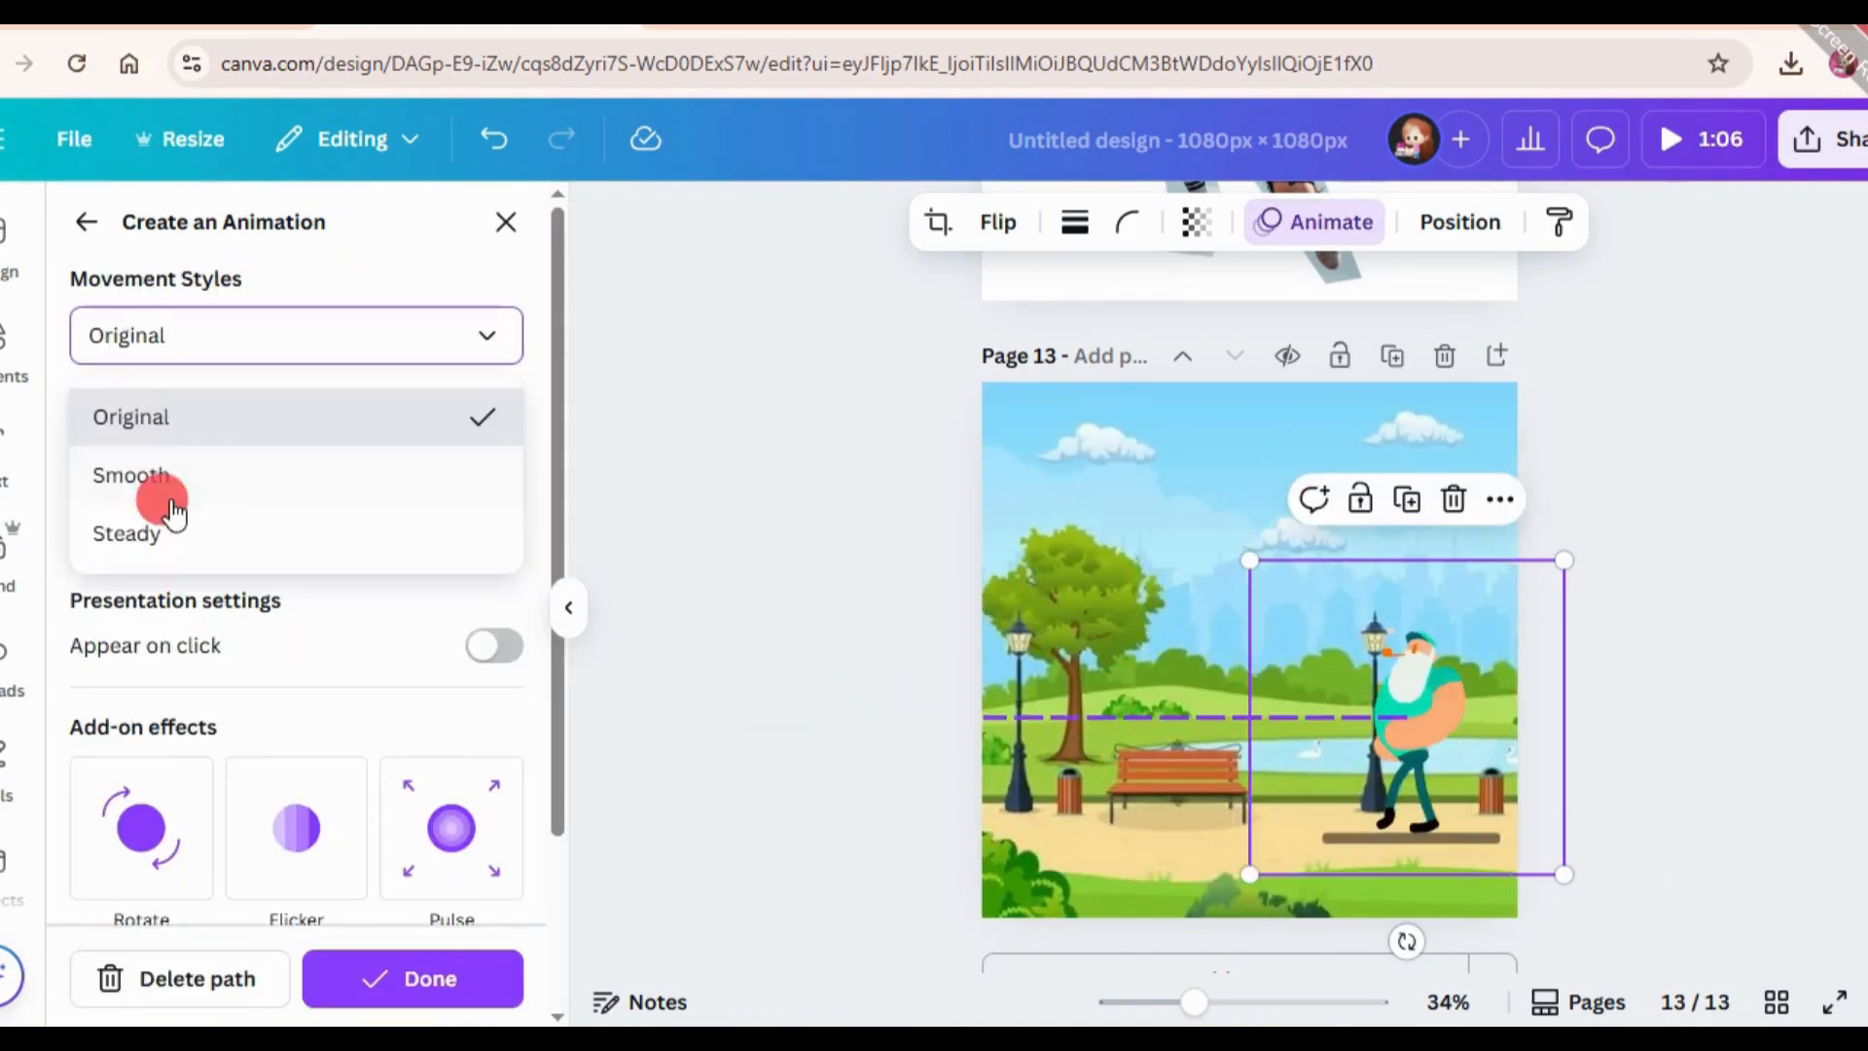
click(165, 540)
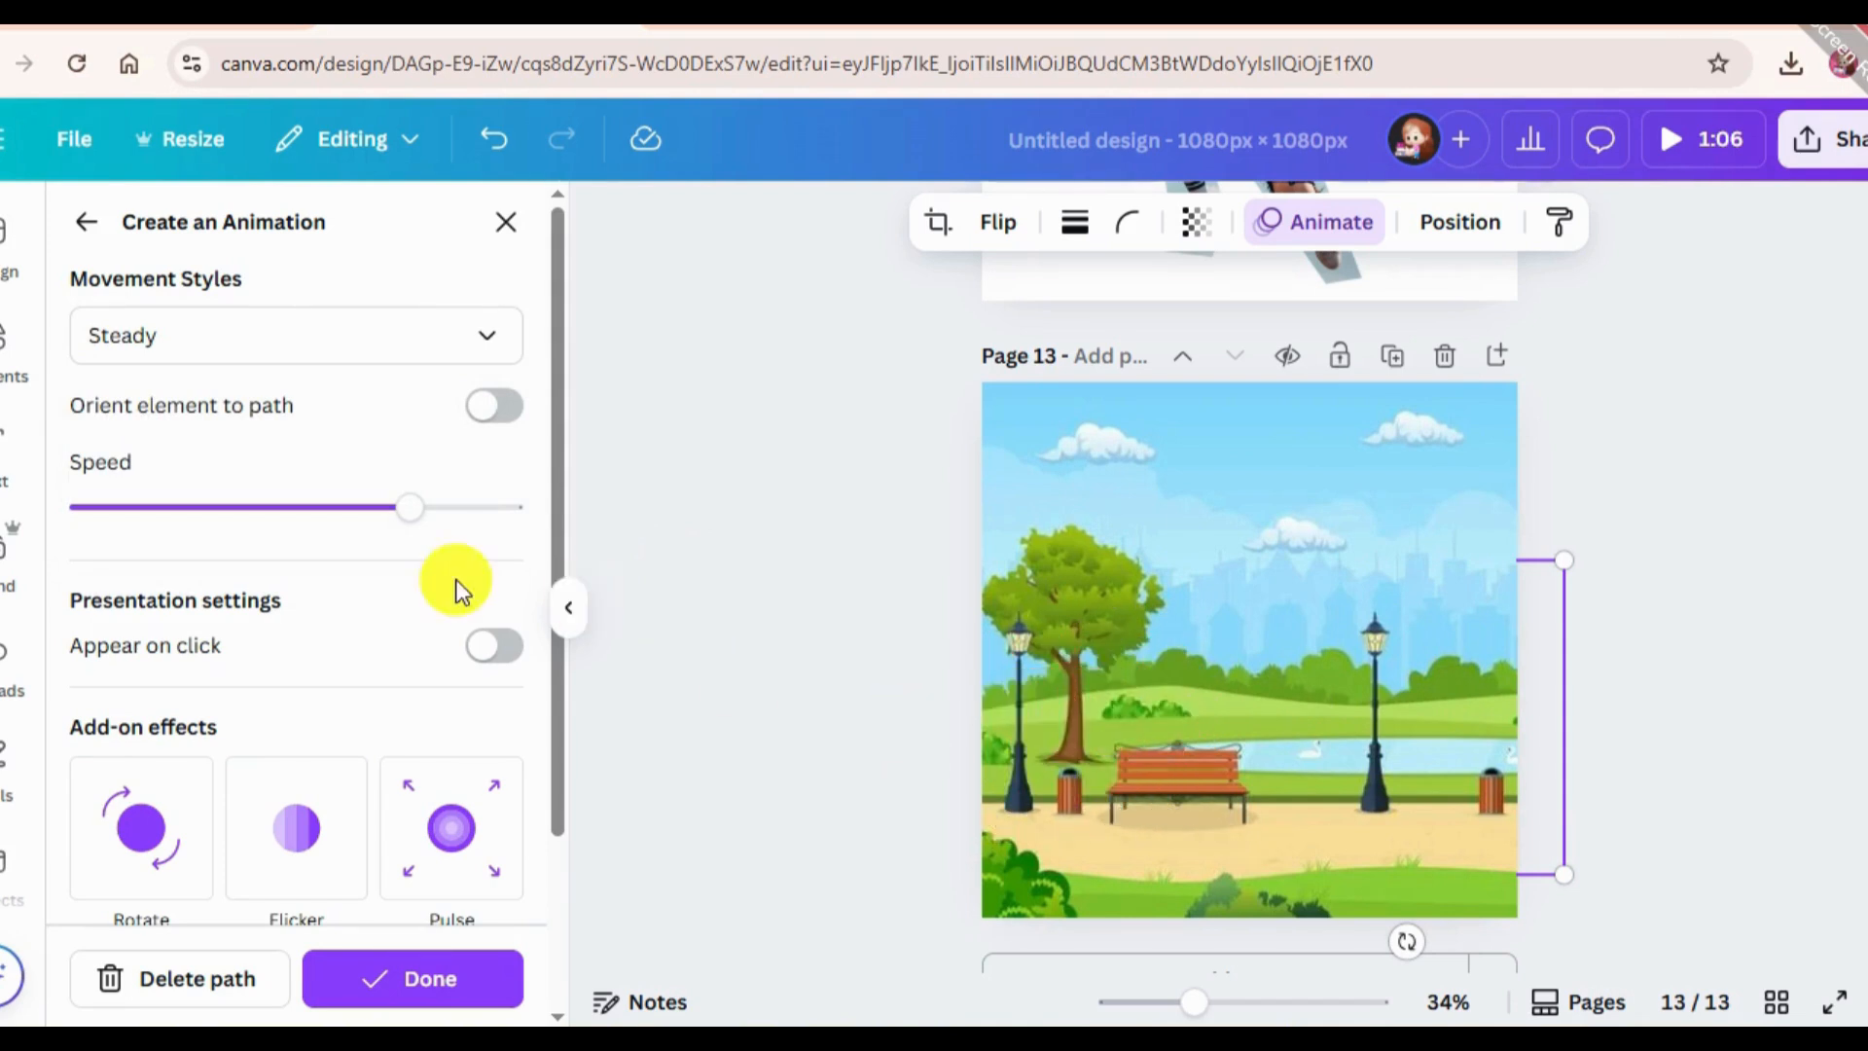
drag(389, 507, 200, 509)
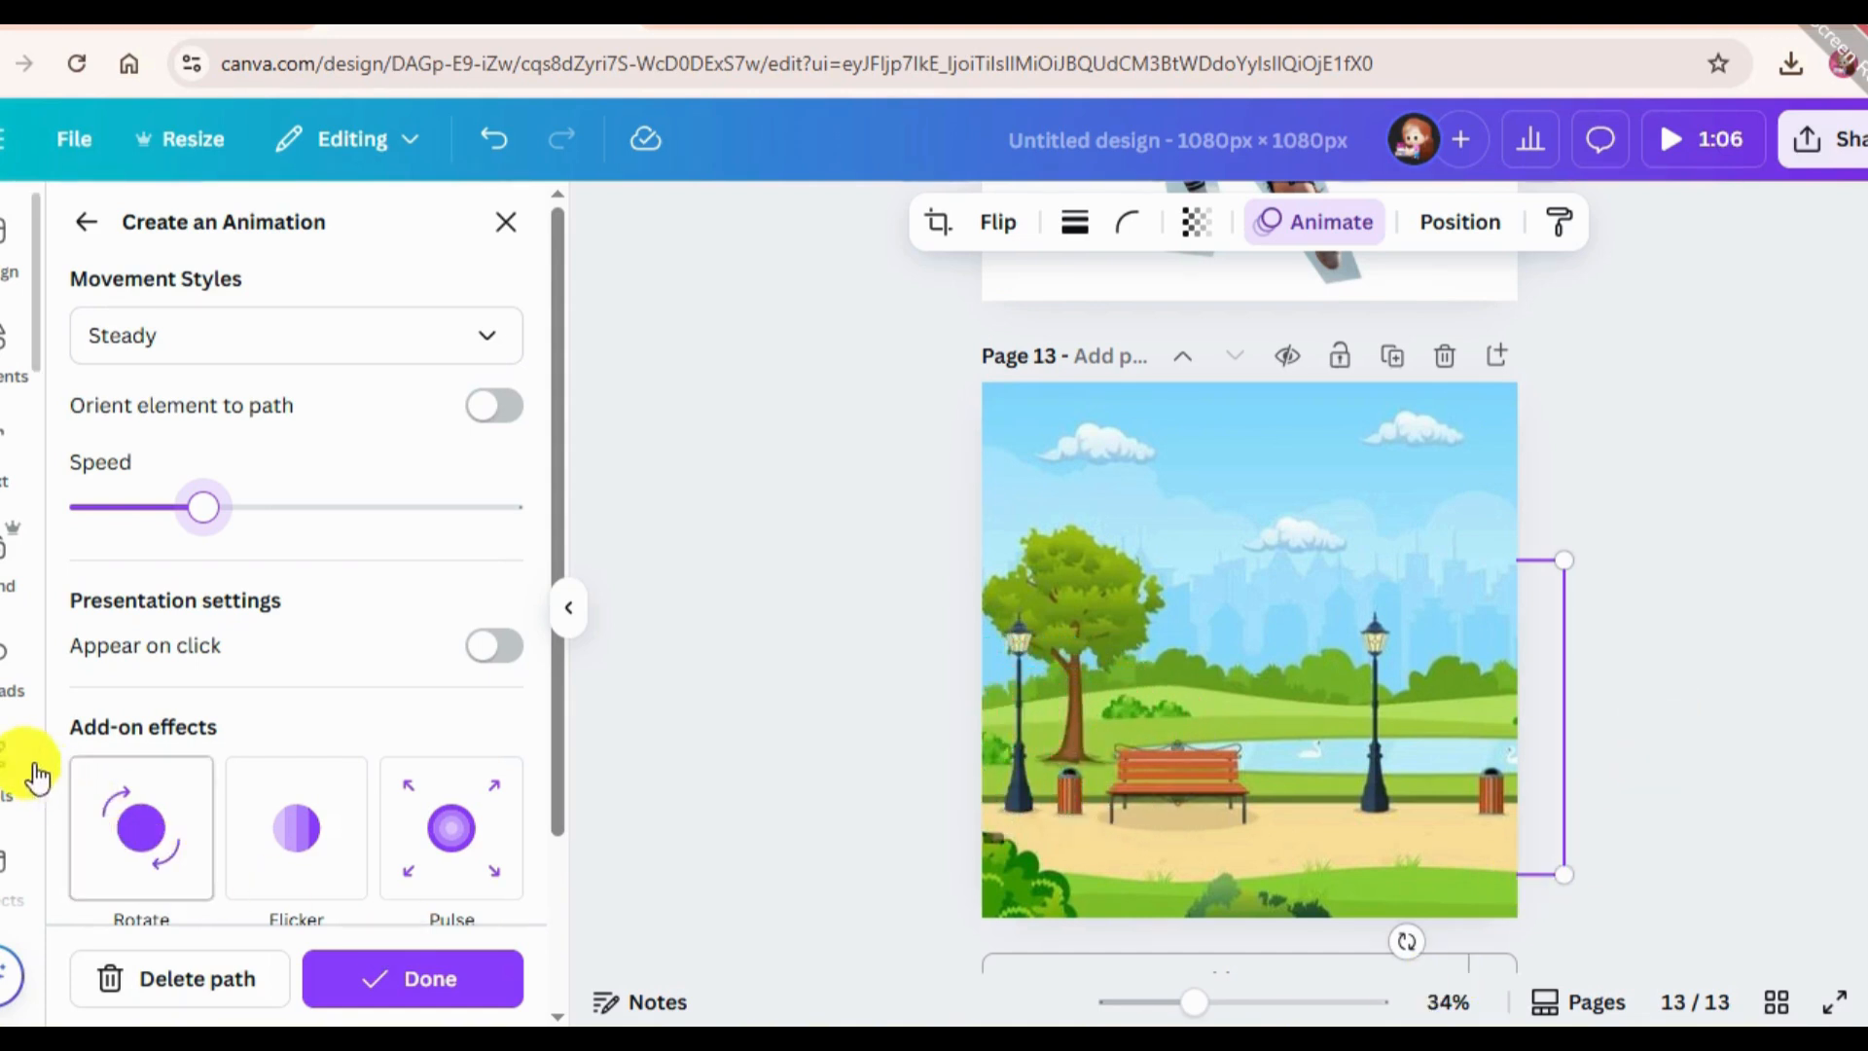
Add blank page 14 and search the apps for "type Gradient".
scroll(10, 773, down, 4)
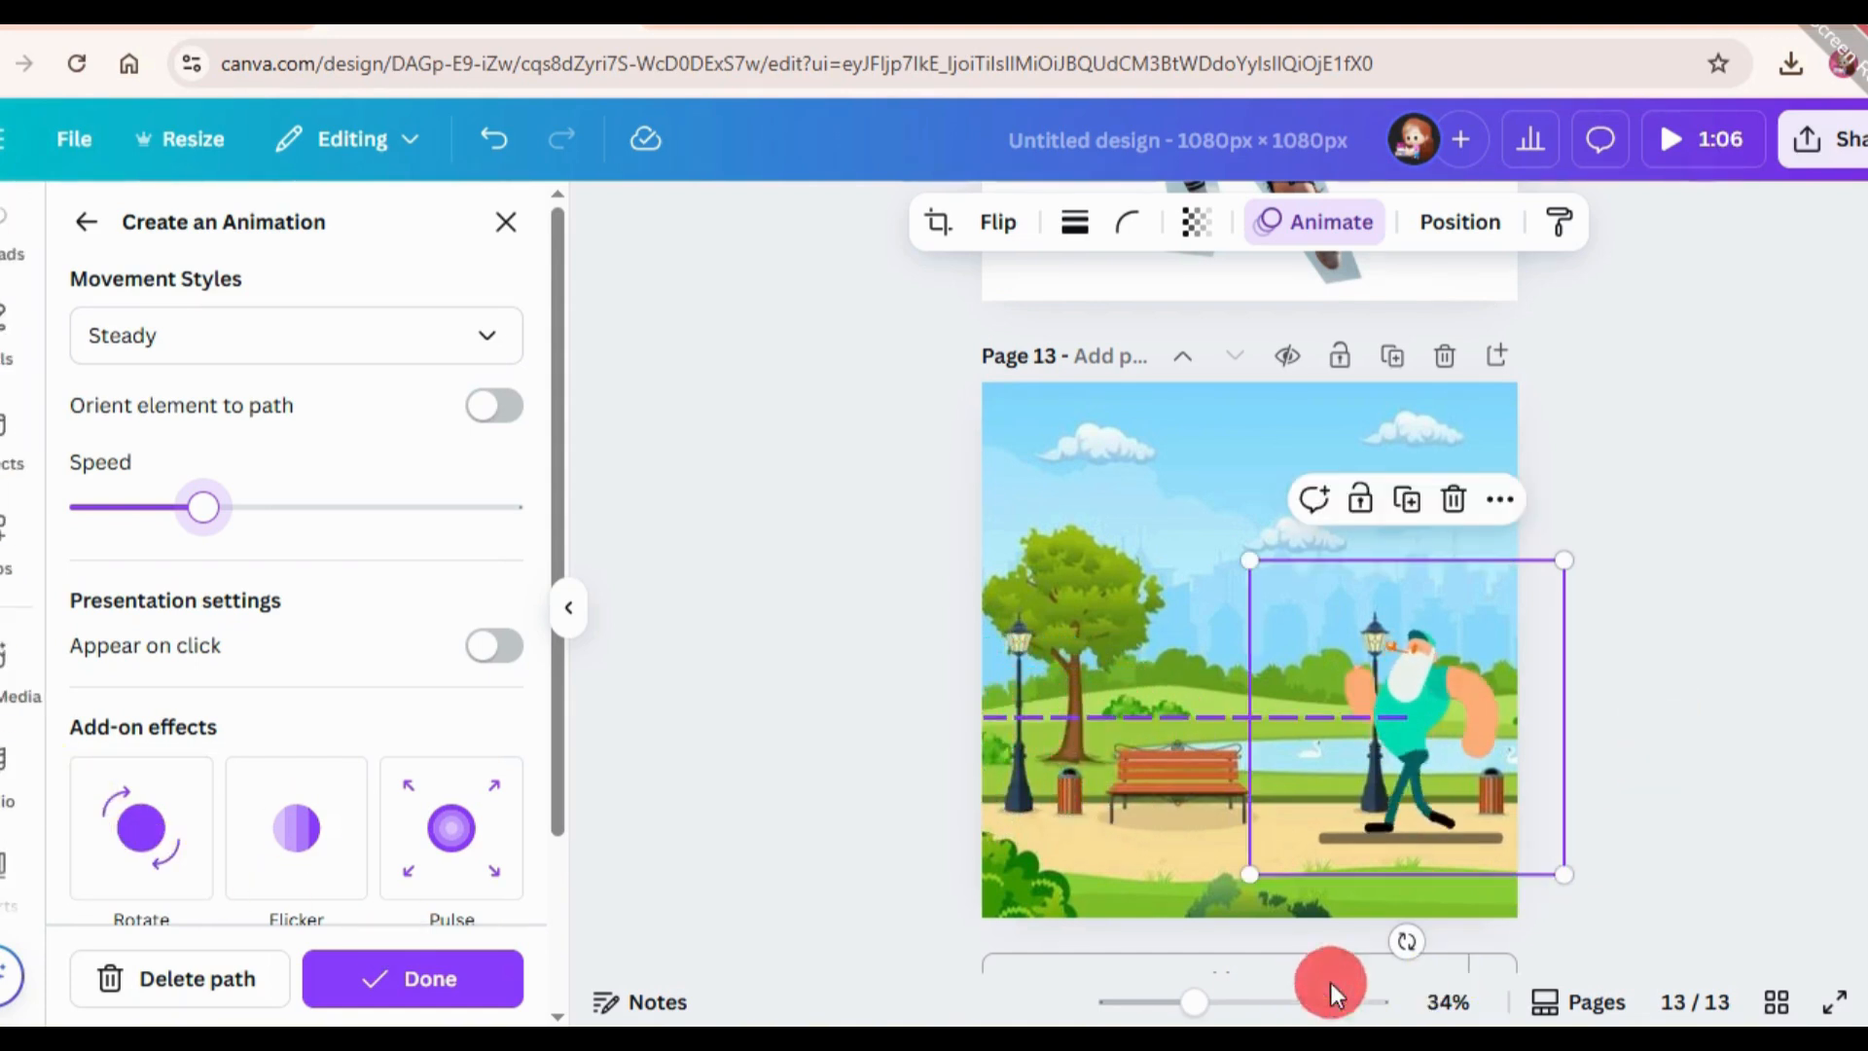
scroll(1584, 681, down, 1)
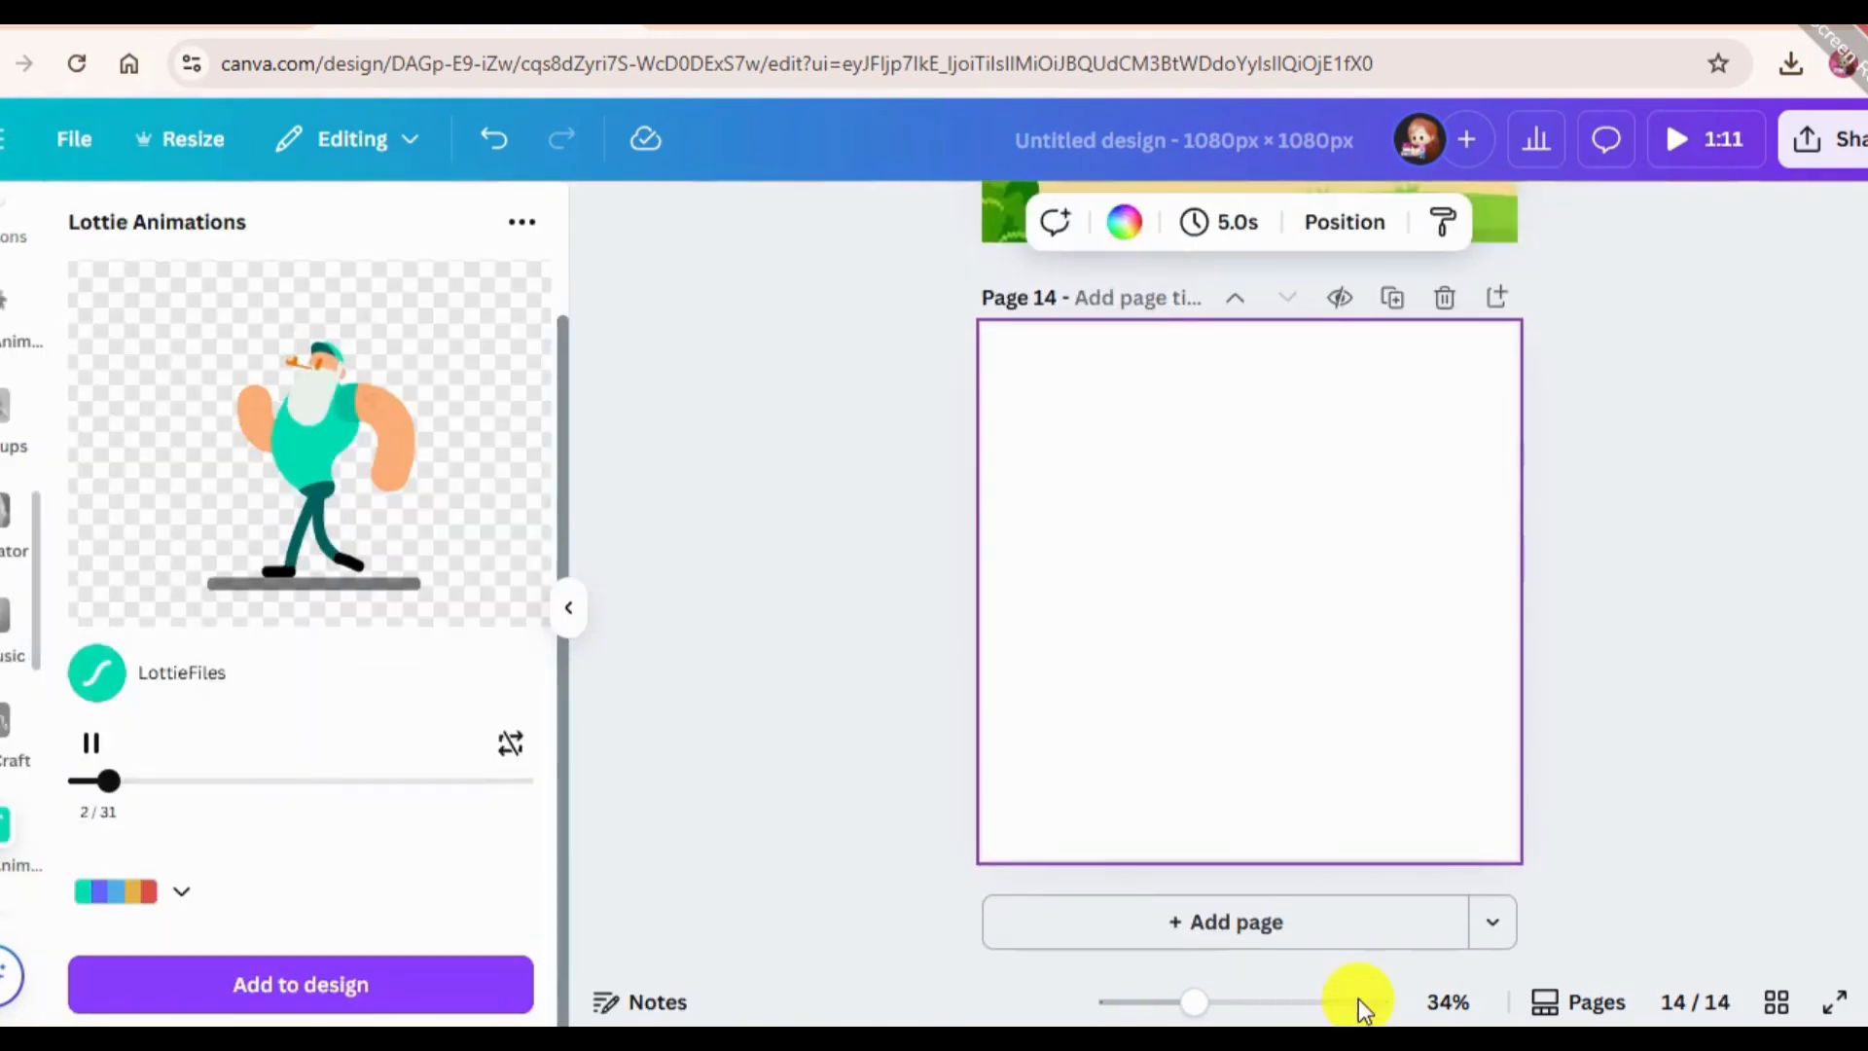
click(275, 228)
drag(322, 244, 67, 318)
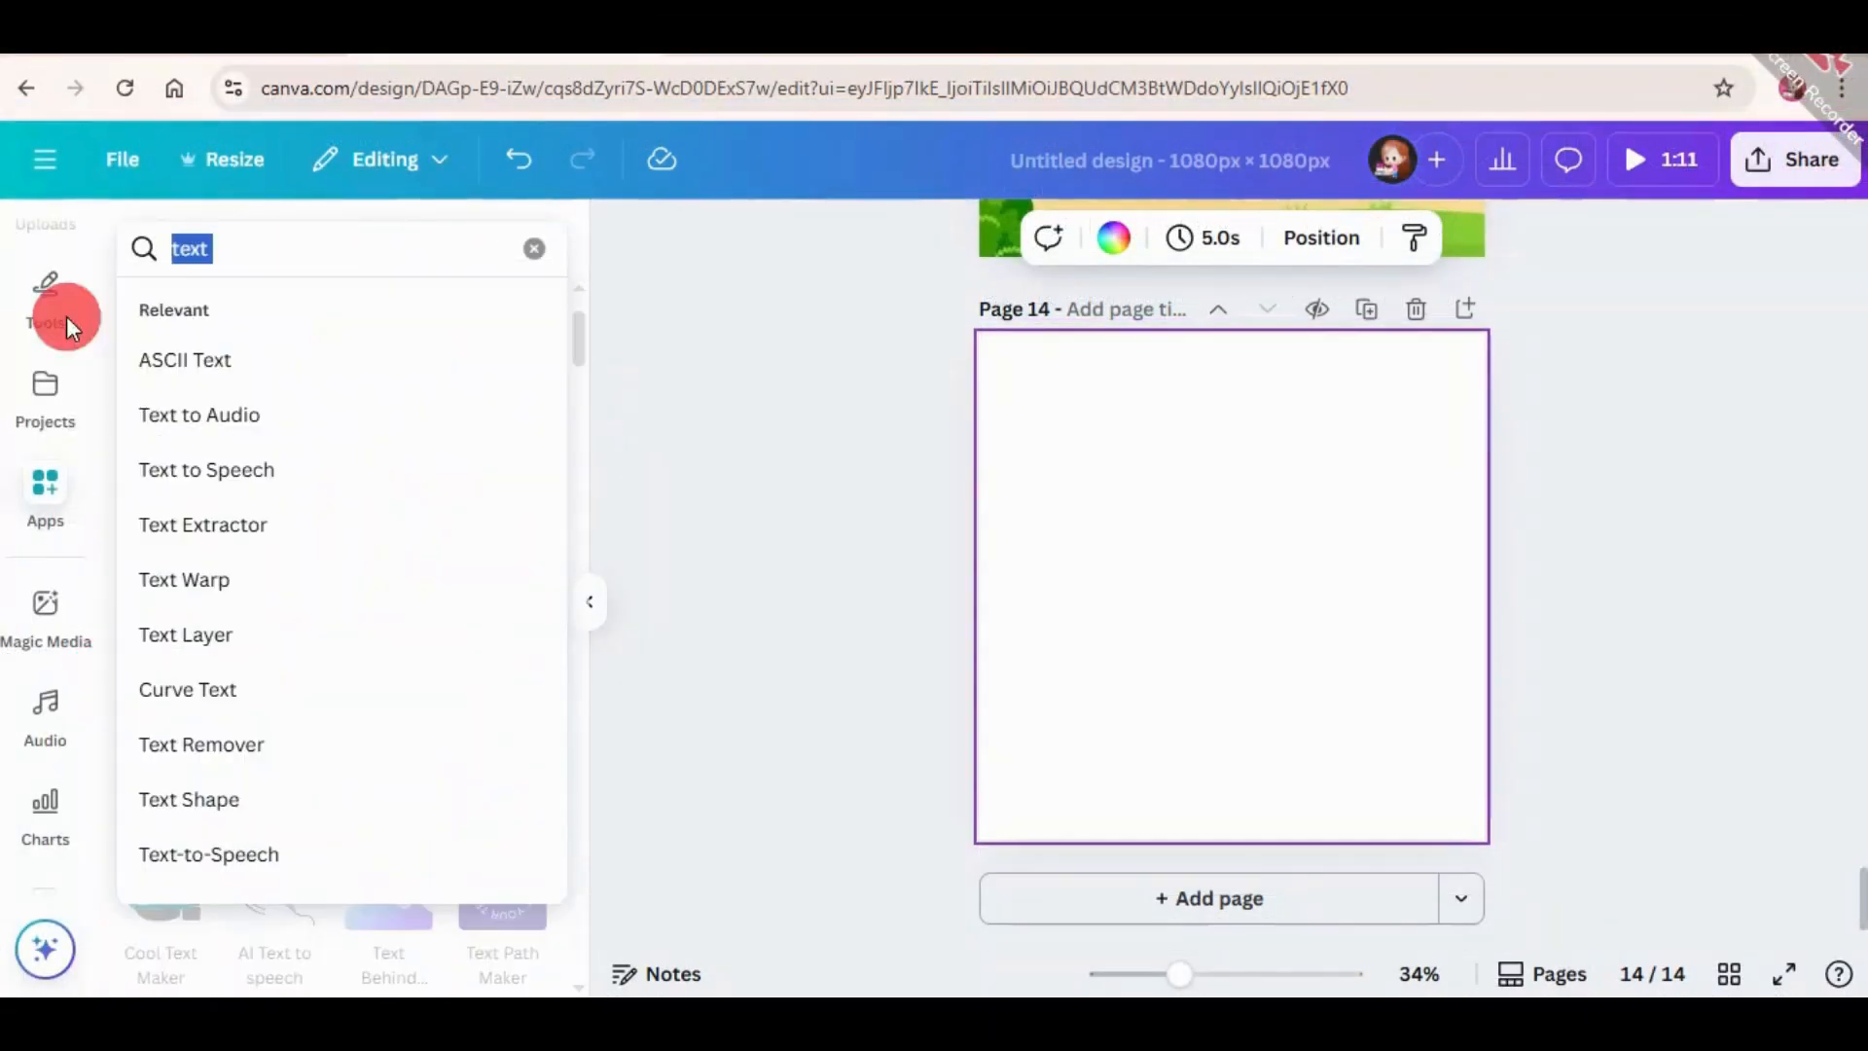
key(BackSpace)
text(type)
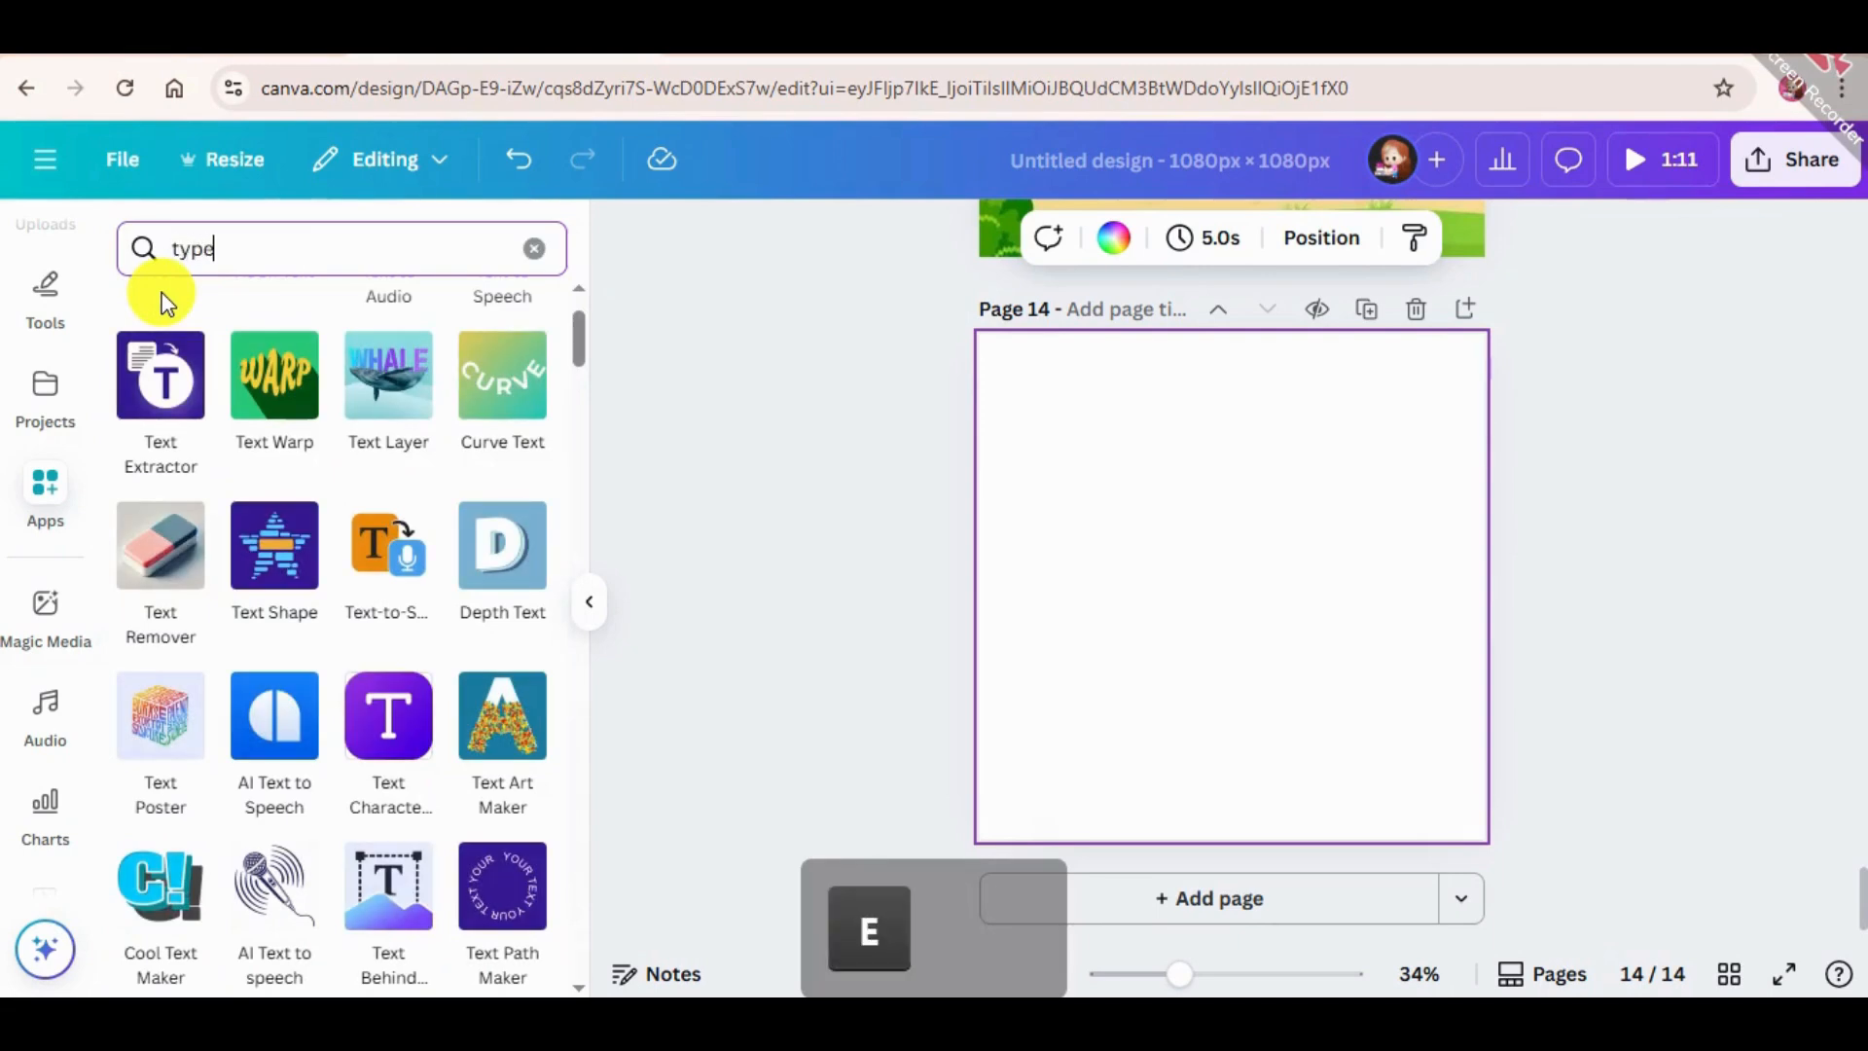
text( Gradi)
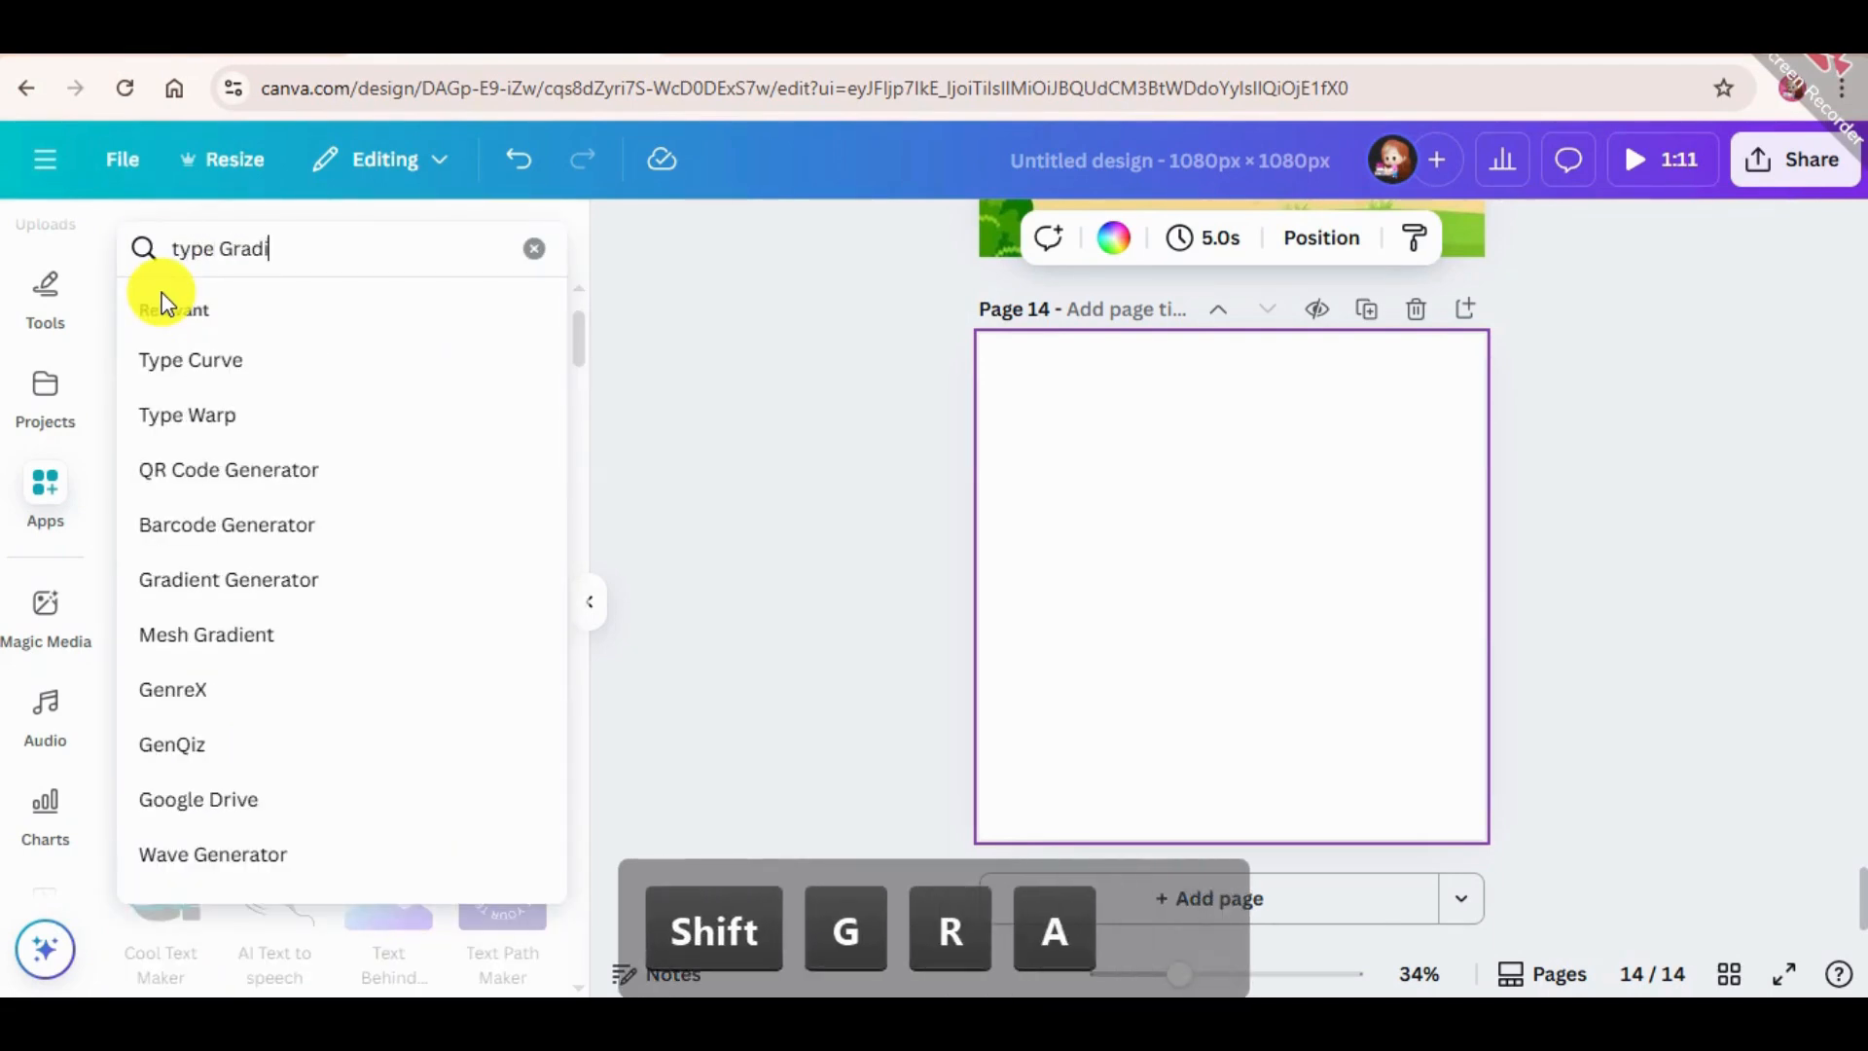
text(ent)
key(Return)
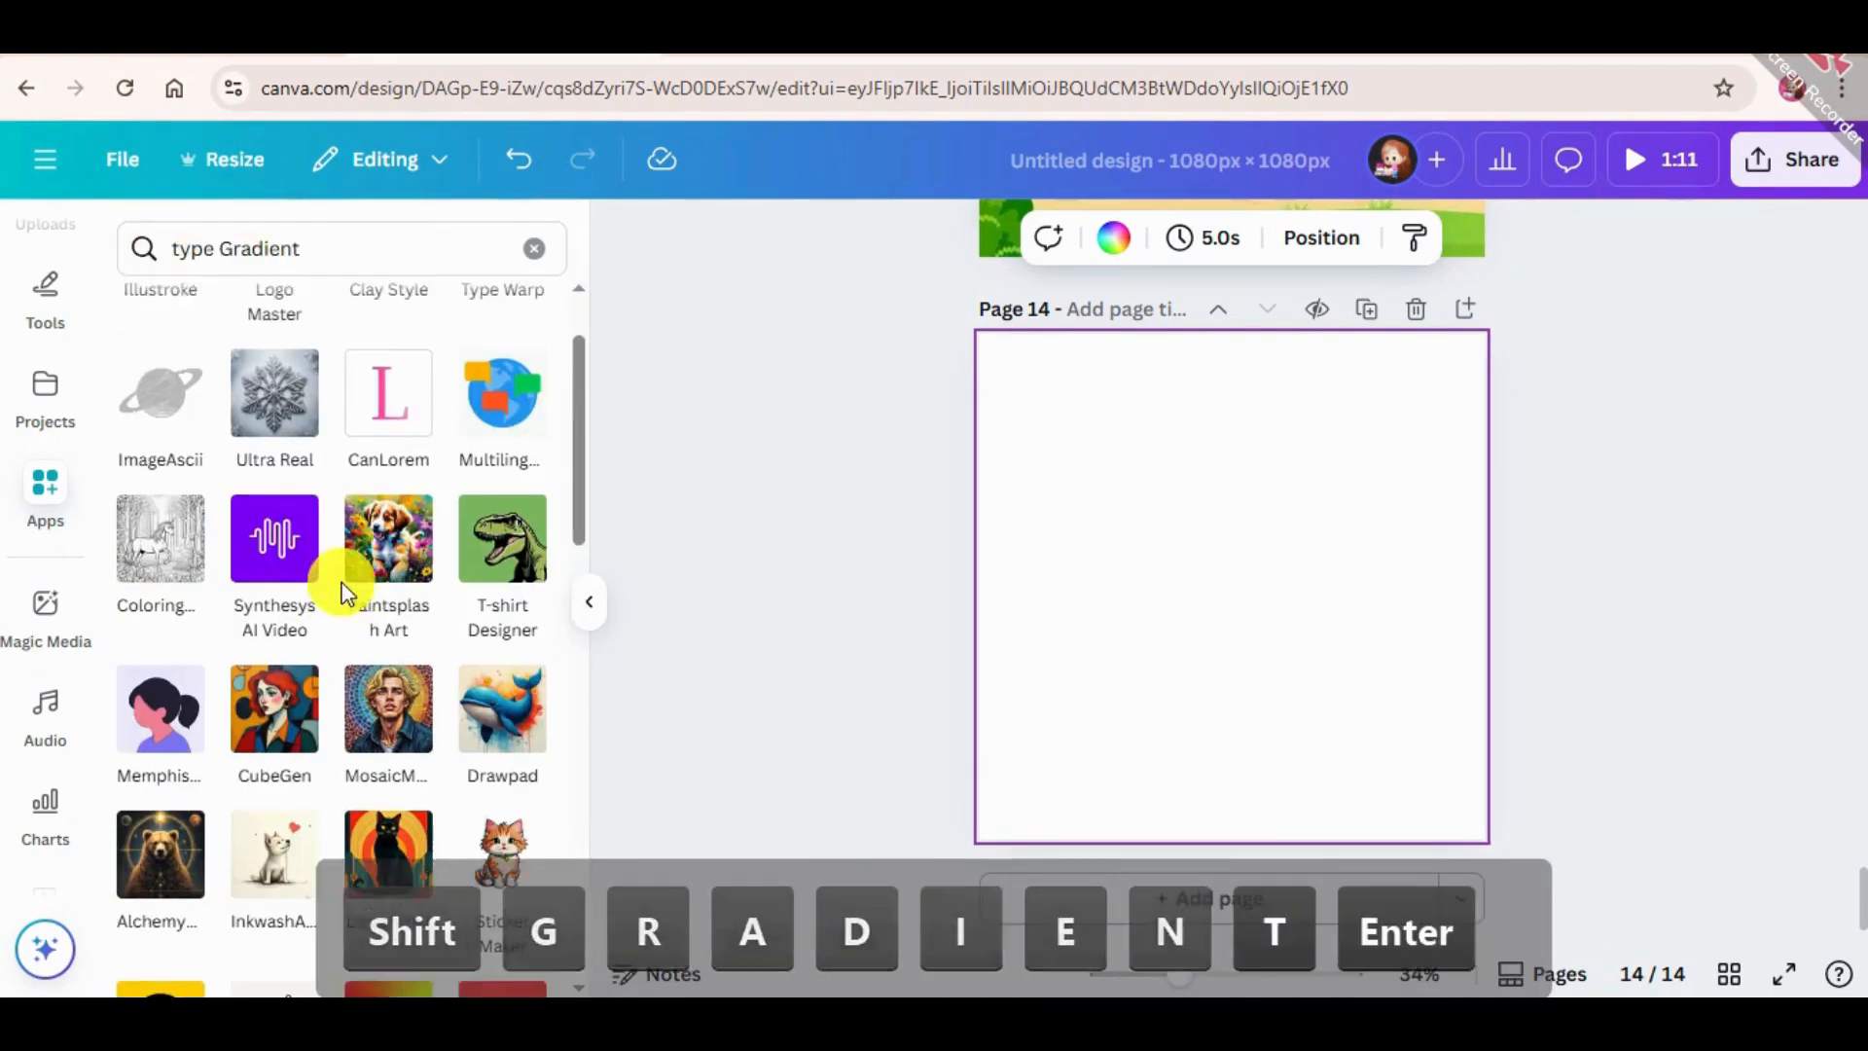
Find TypeGradient among the app results and open the TypeGradient app.
scroll(340, 588, up, 2)
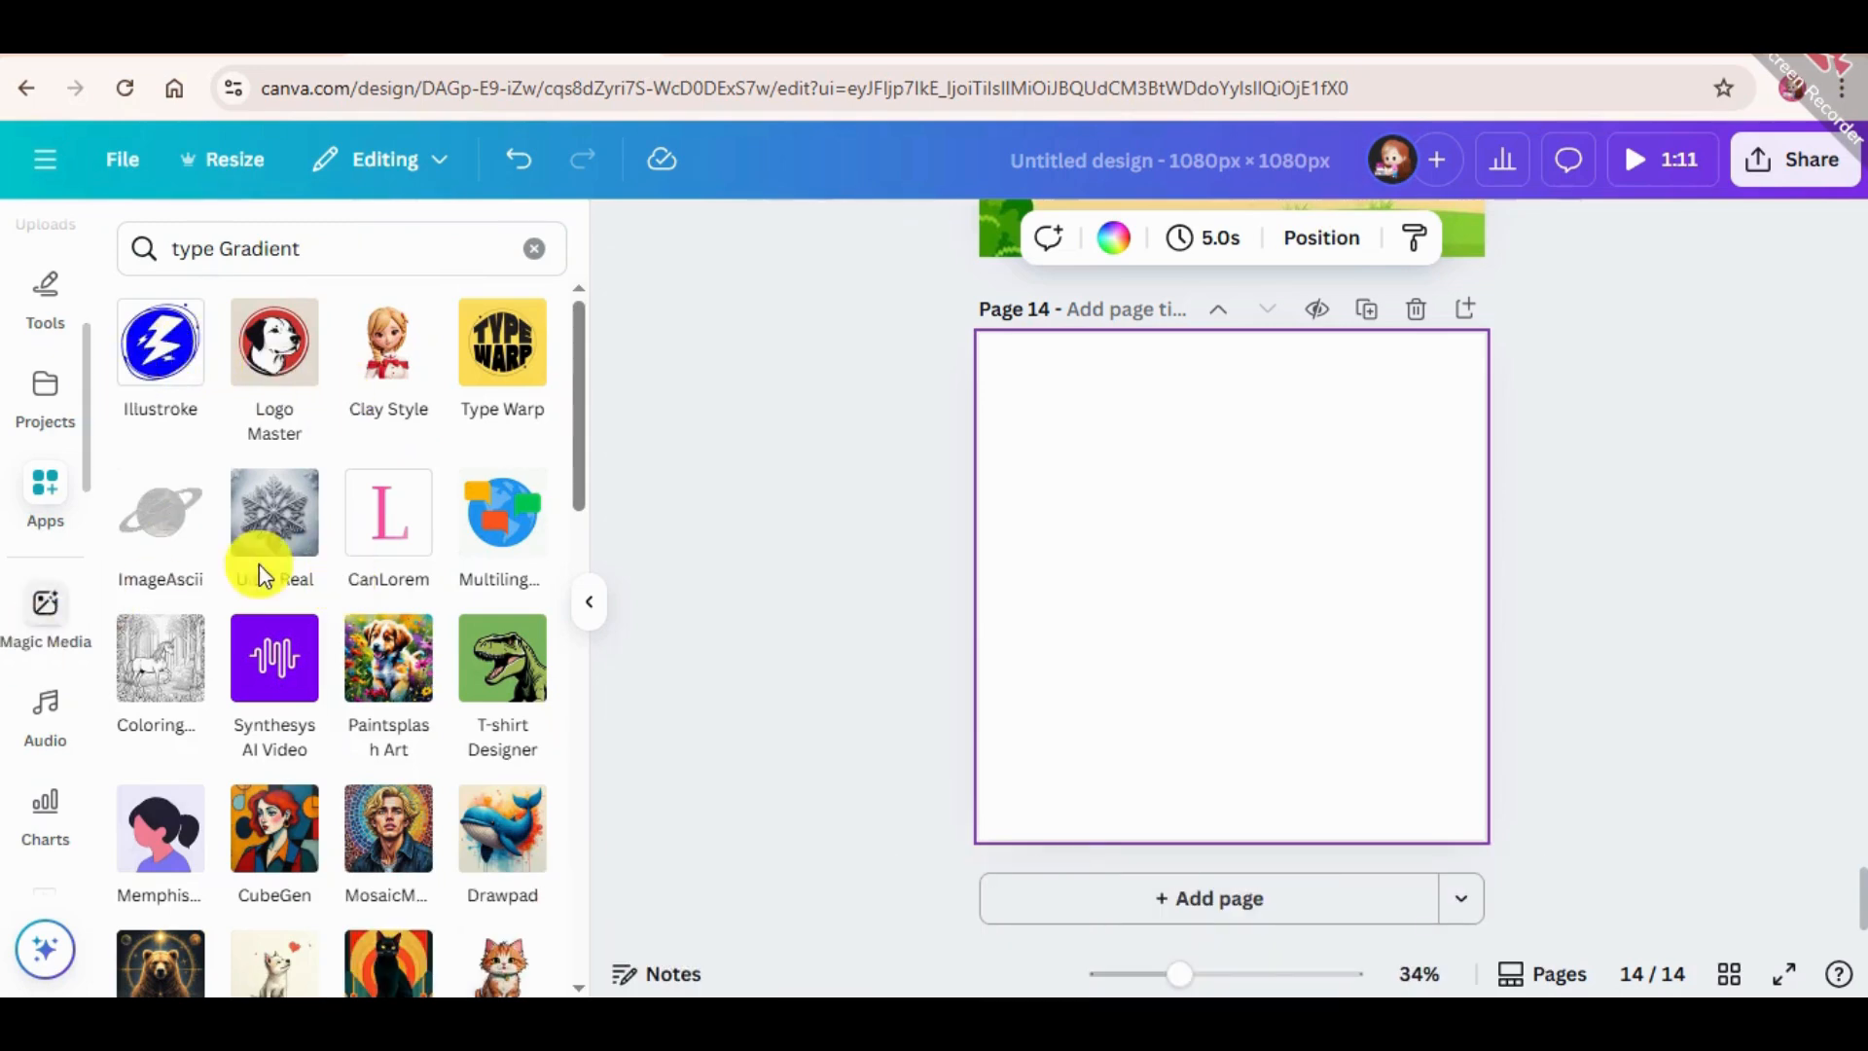
scroll(260, 574, down, 5)
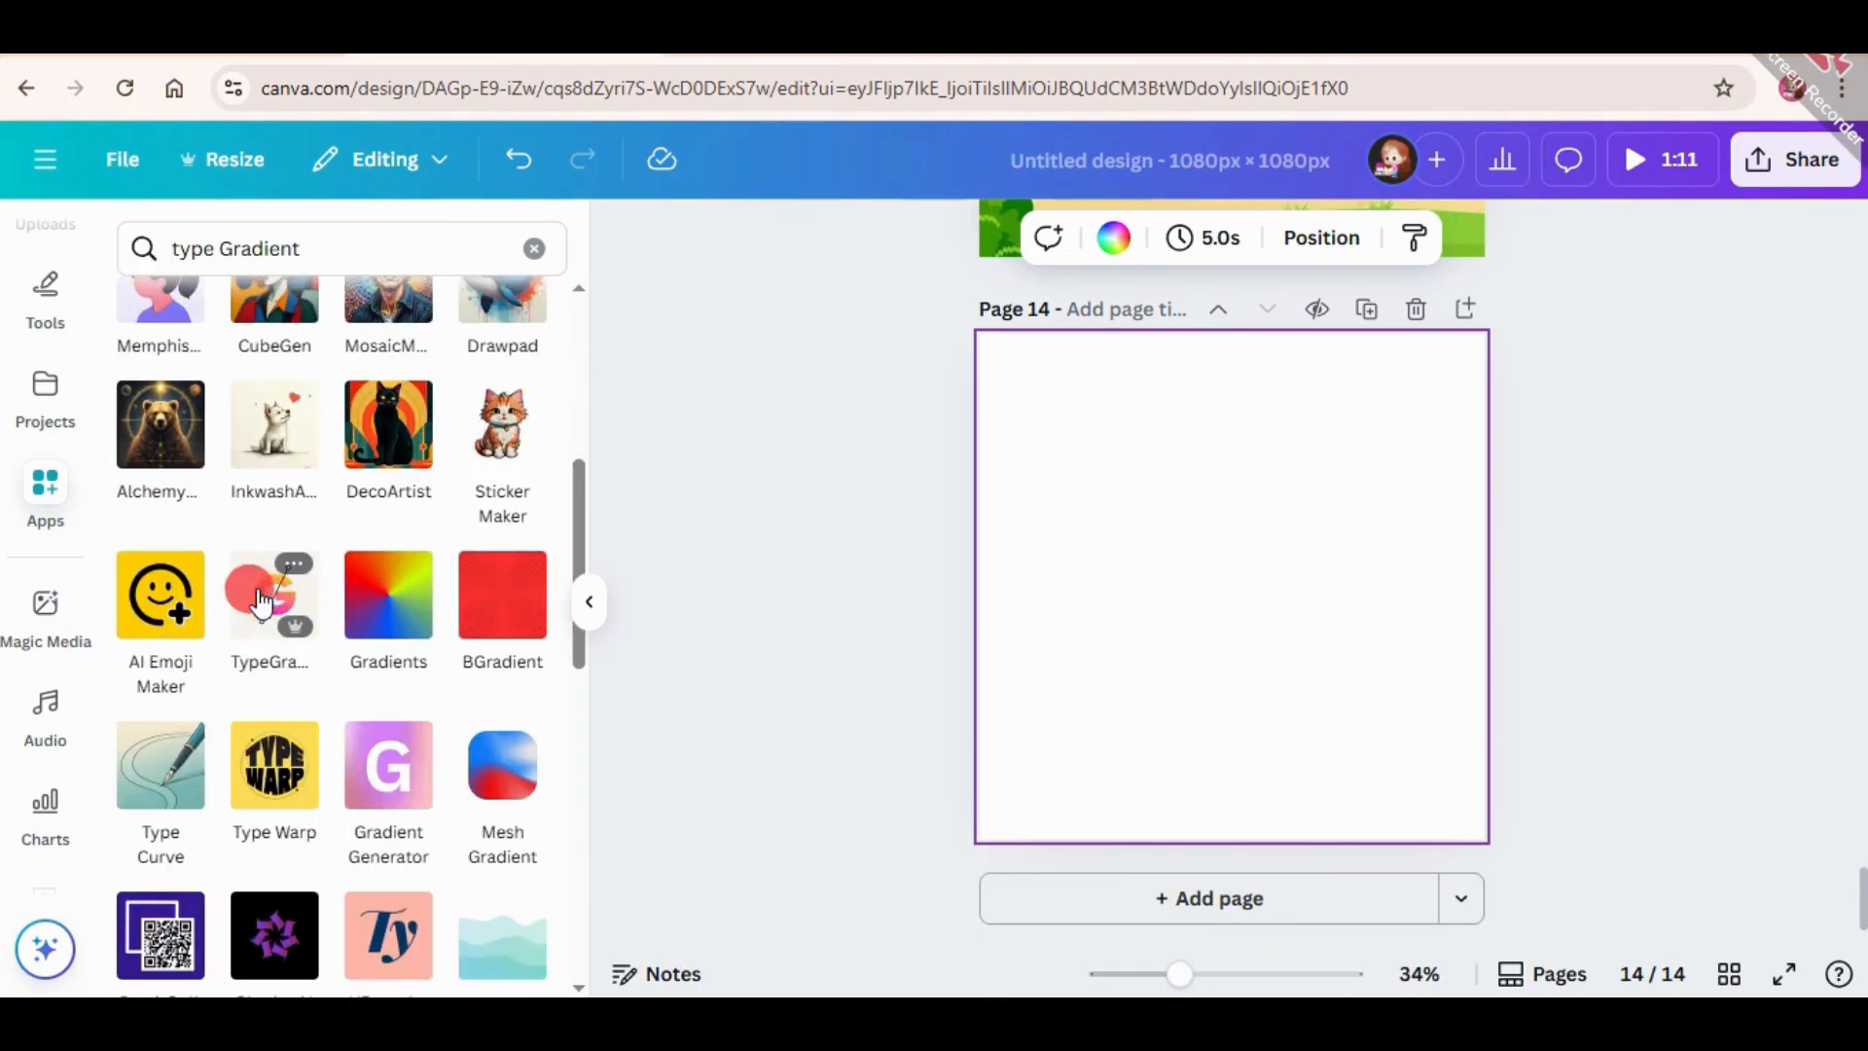
click(261, 601)
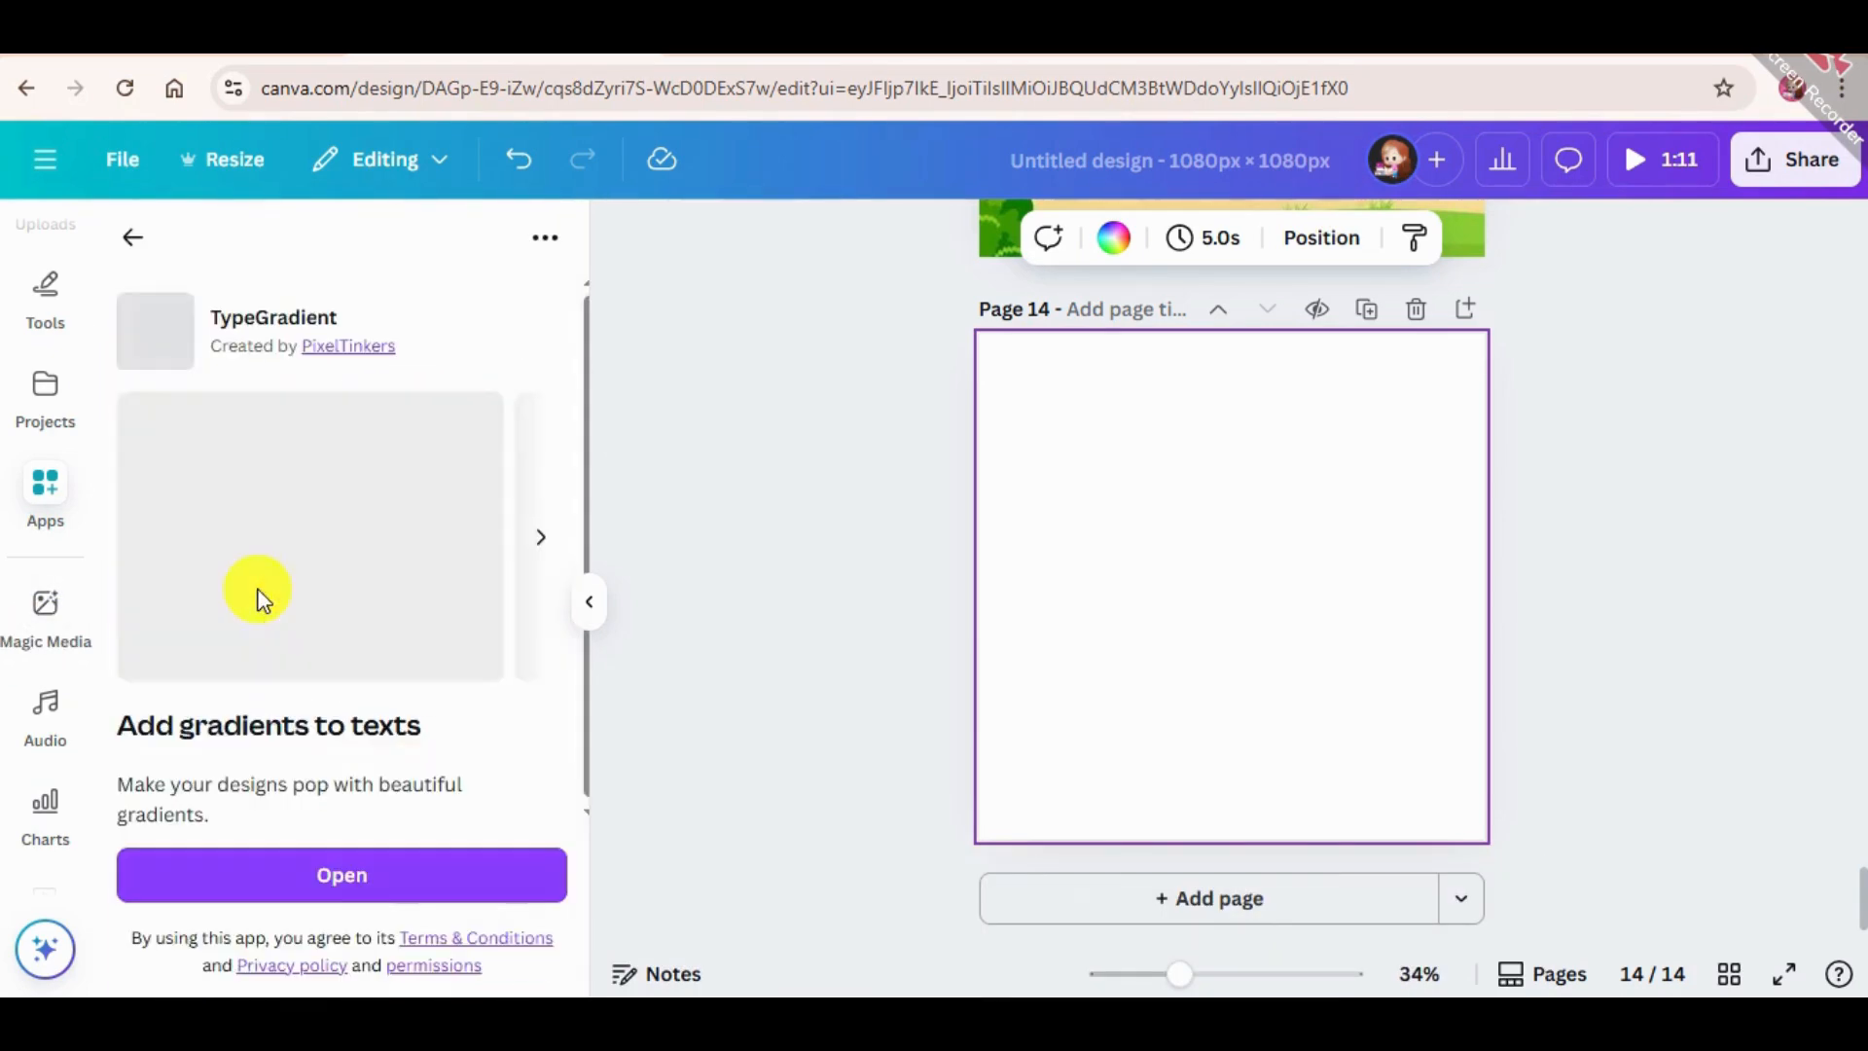
click(343, 875)
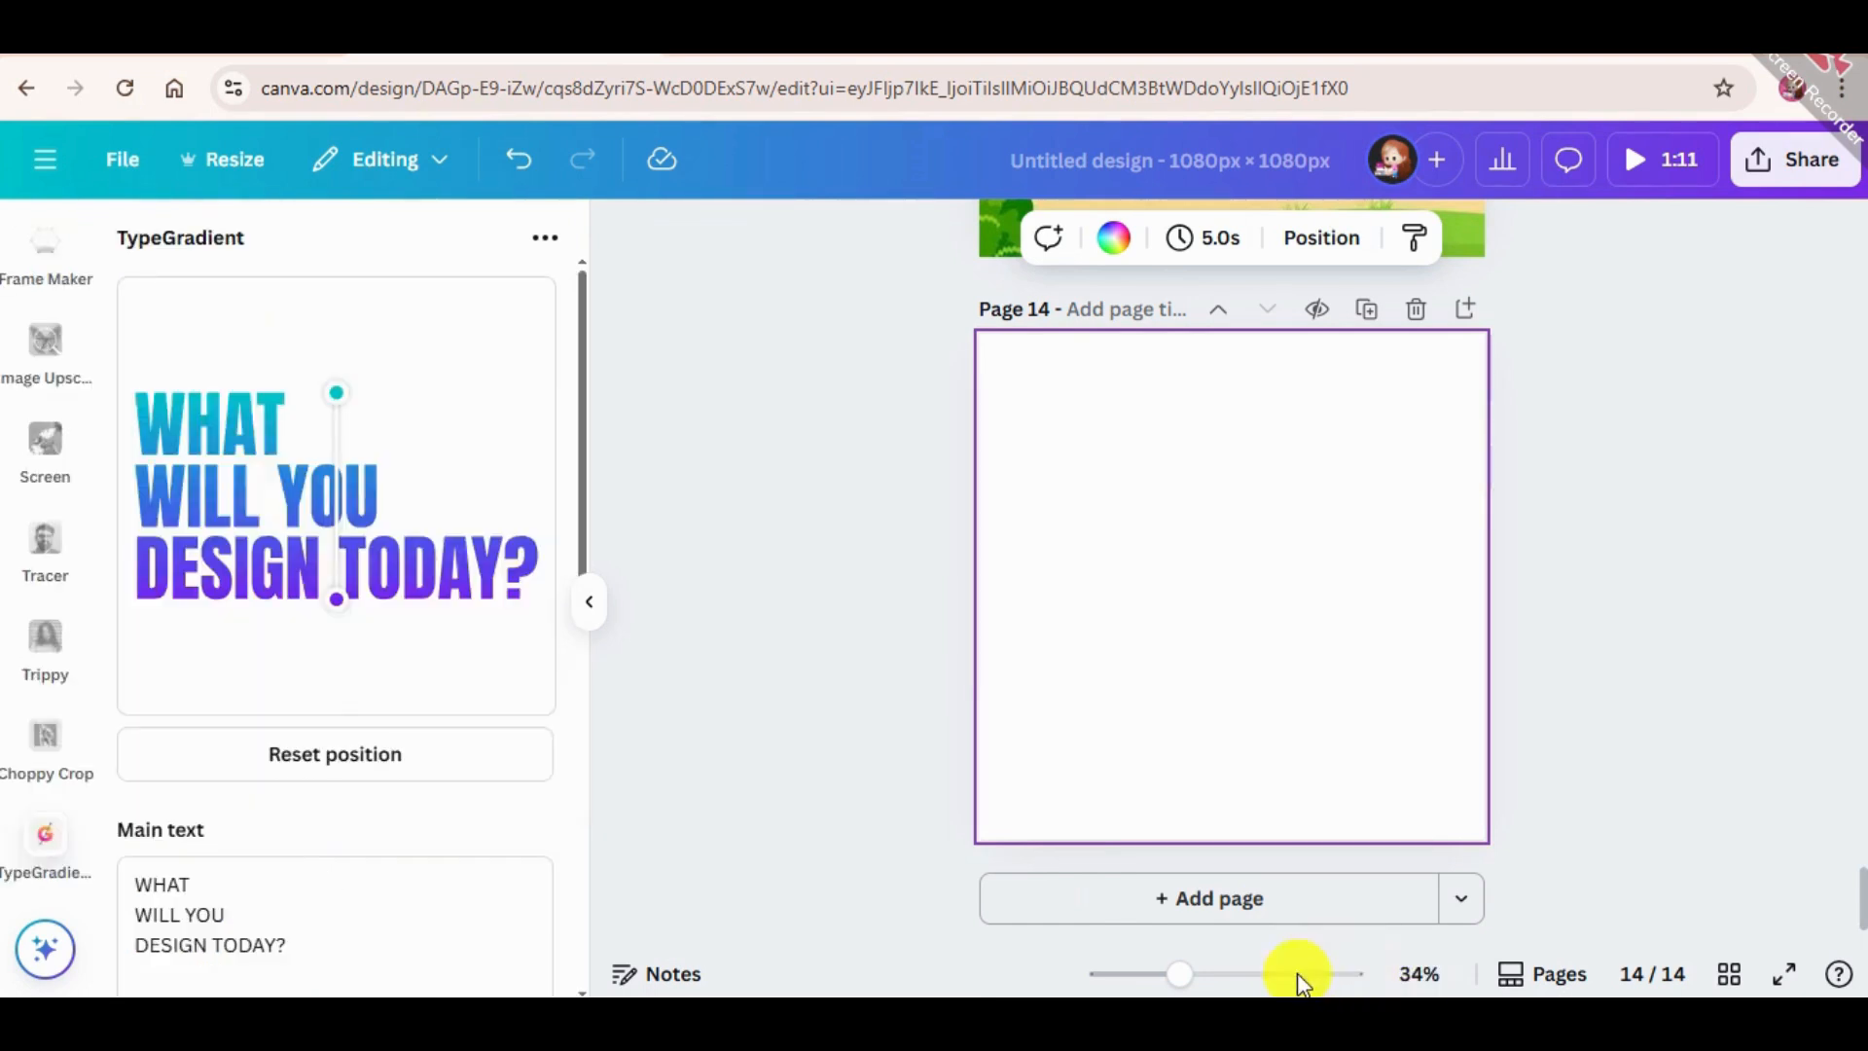
scroll(400, 642, down, 4)
click(294, 538)
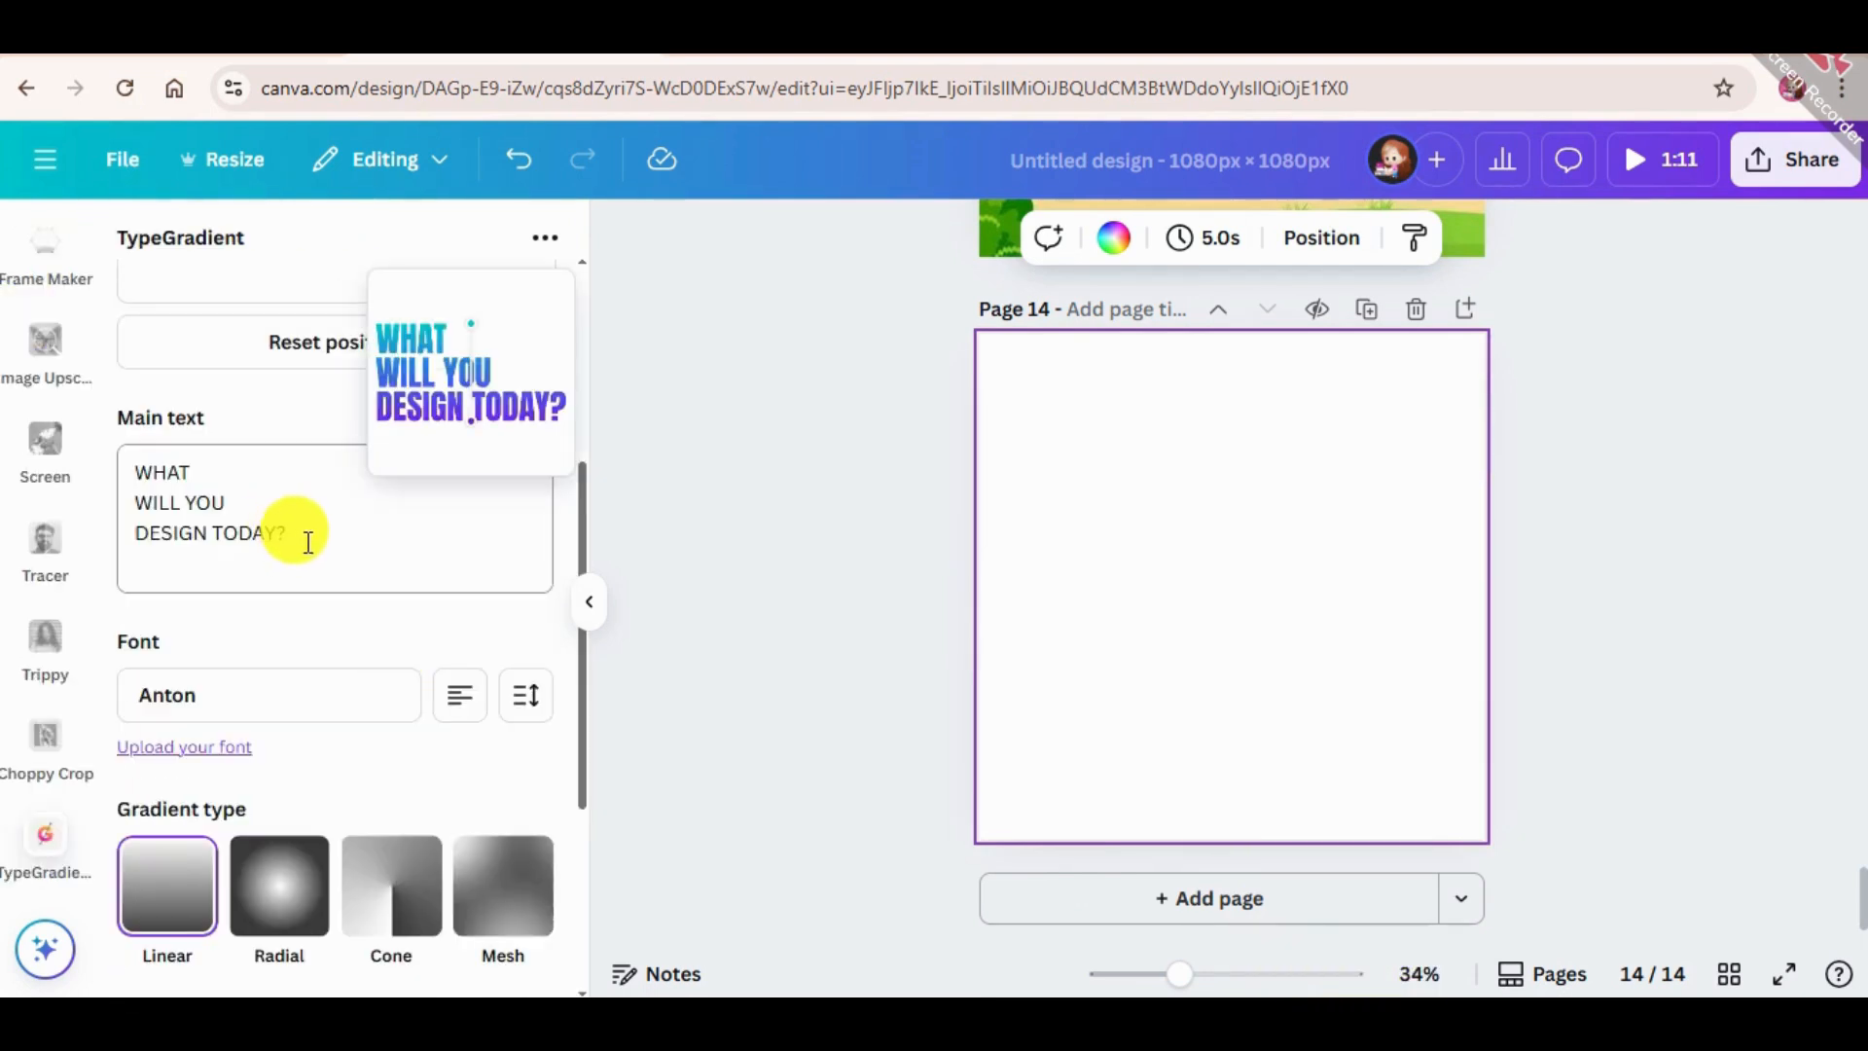
drag(308, 542, 66, 469)
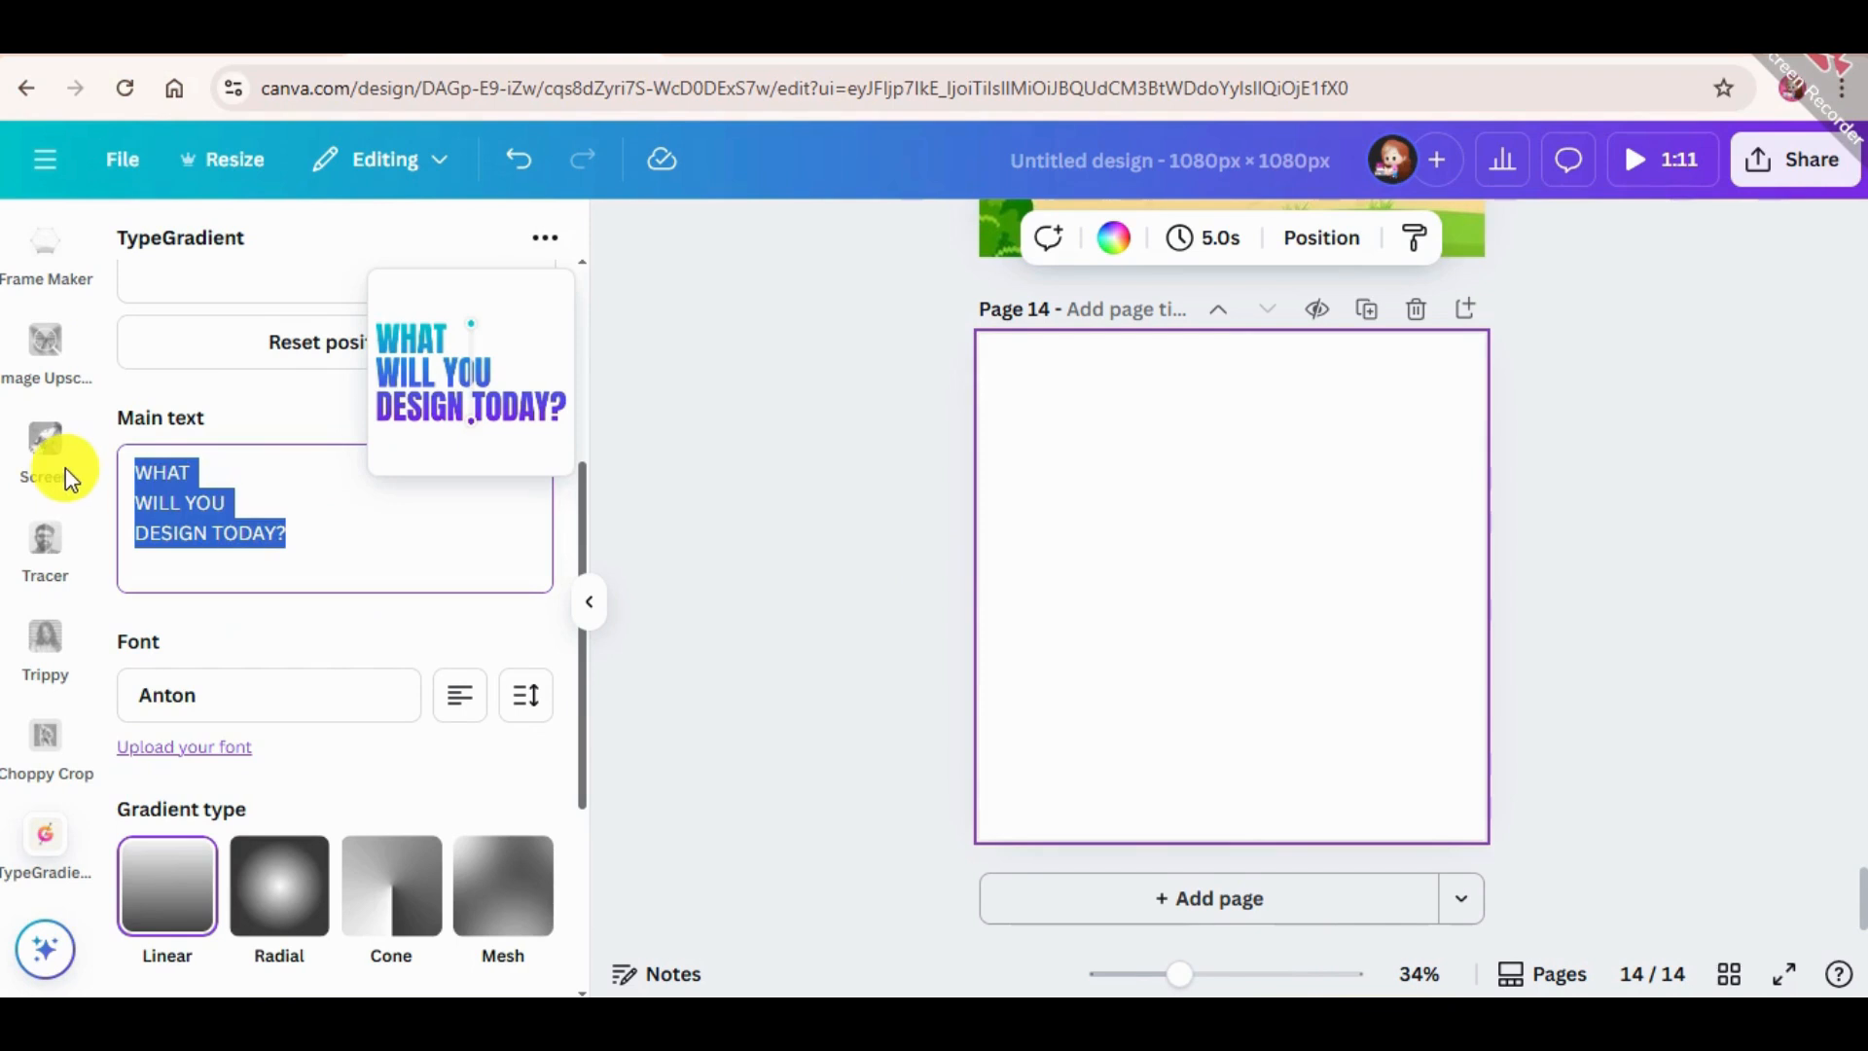
click(279, 480)
scroll(367, 551, up, 4)
Set the first color stop of the linear text gradient to white (#ffffff).
scroll(353, 574, down, 8)
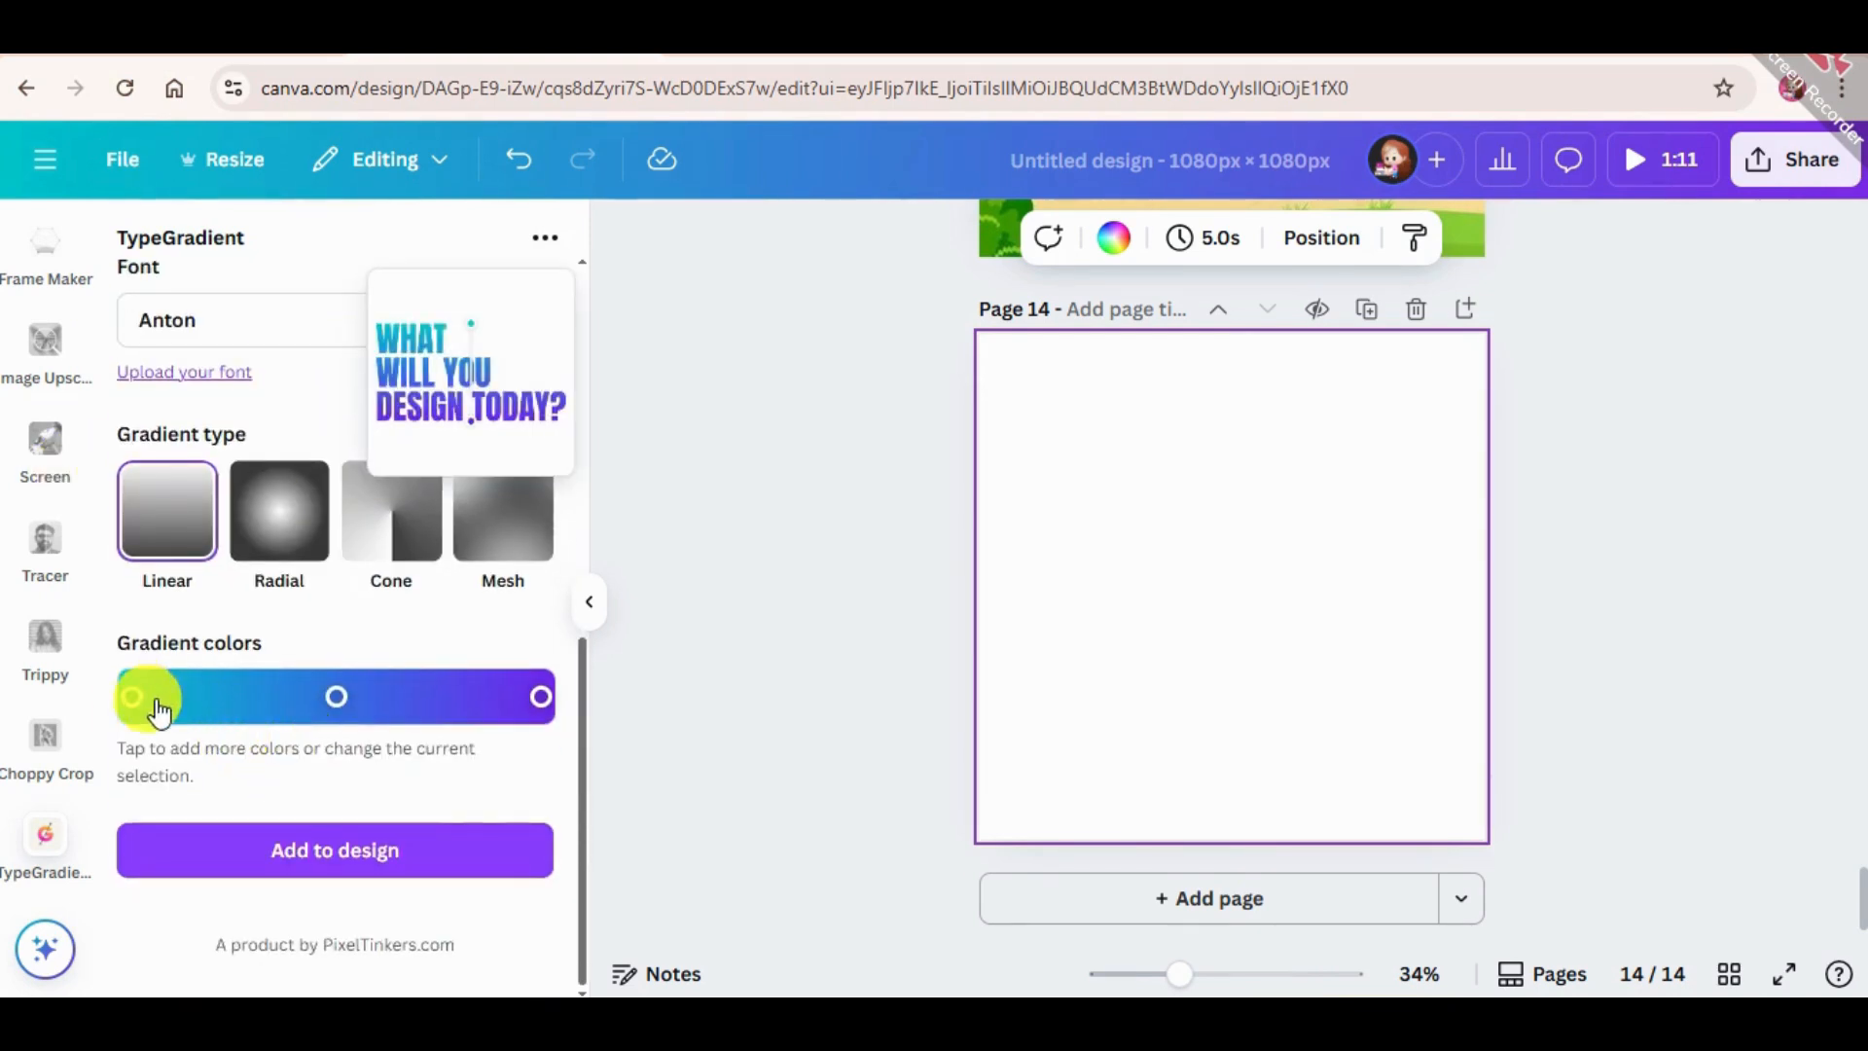
click(133, 697)
drag(325, 498, 470, 490)
click(196, 334)
click(237, 300)
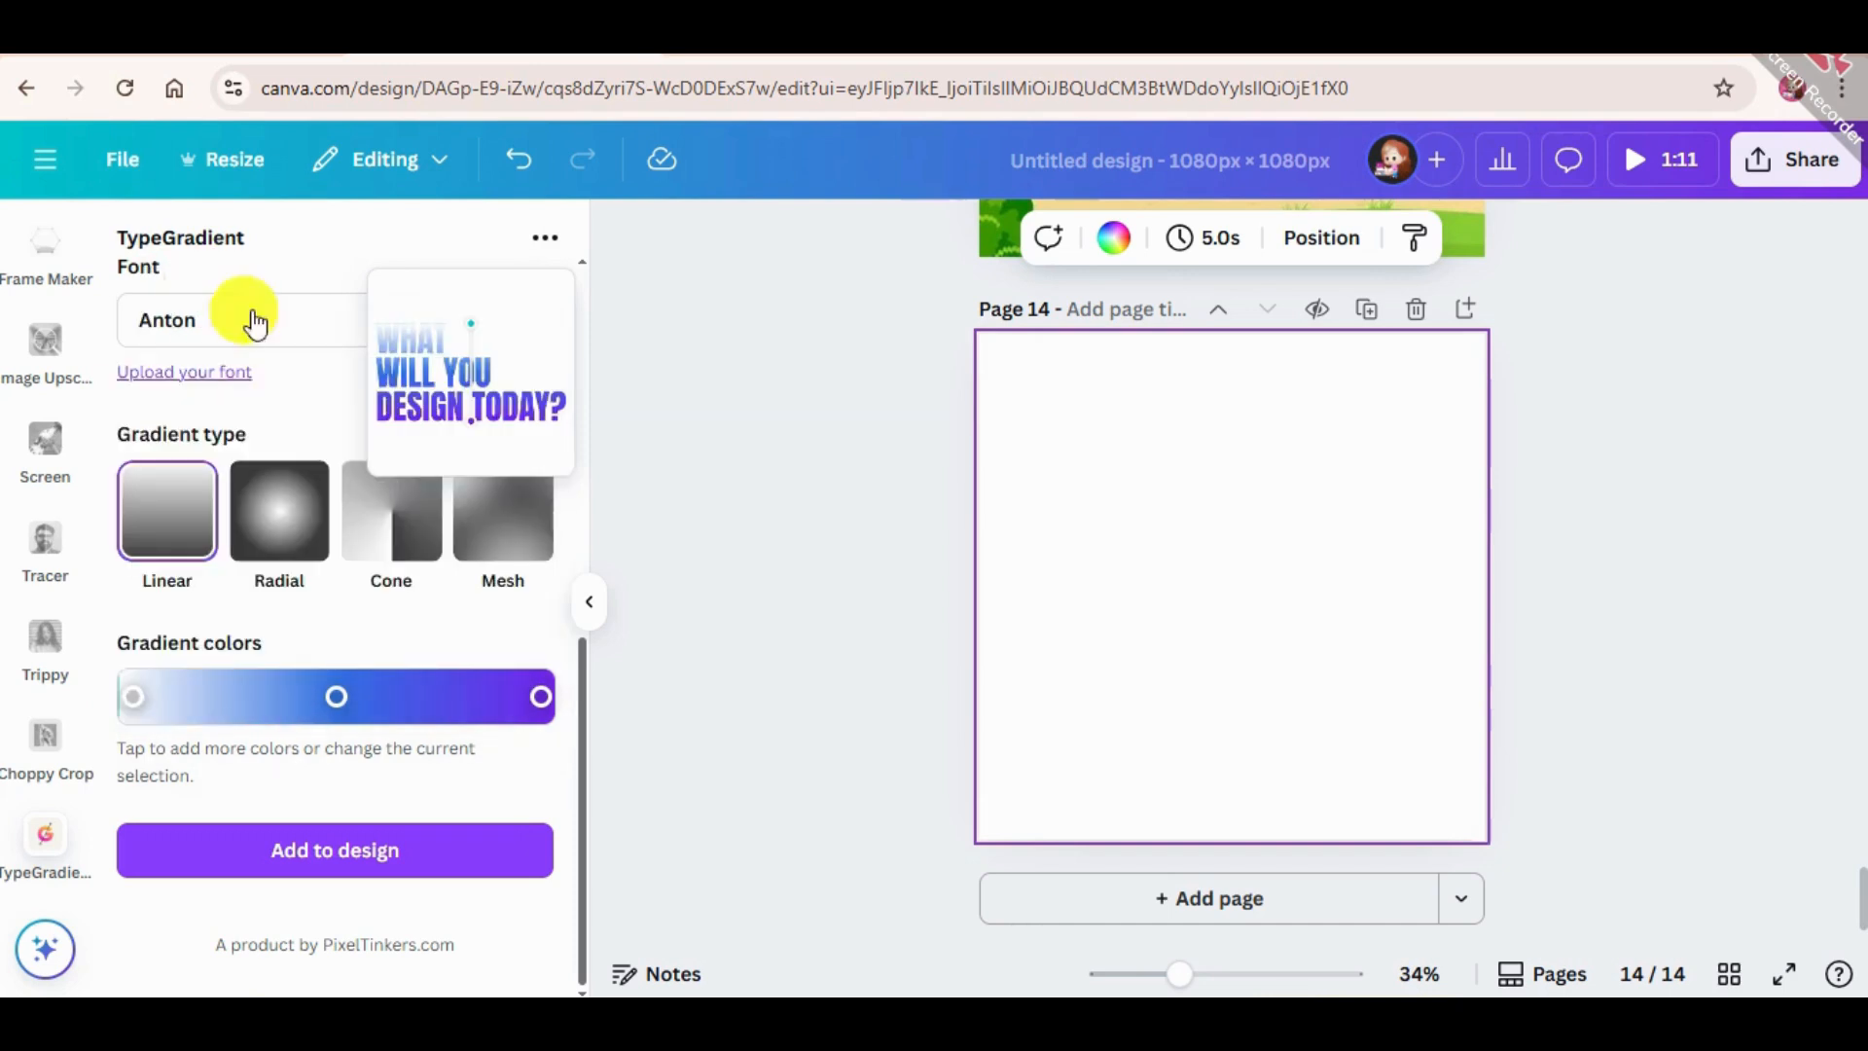
Recolor the first stop of the text gradient to a light pinkish purple.
click(129, 696)
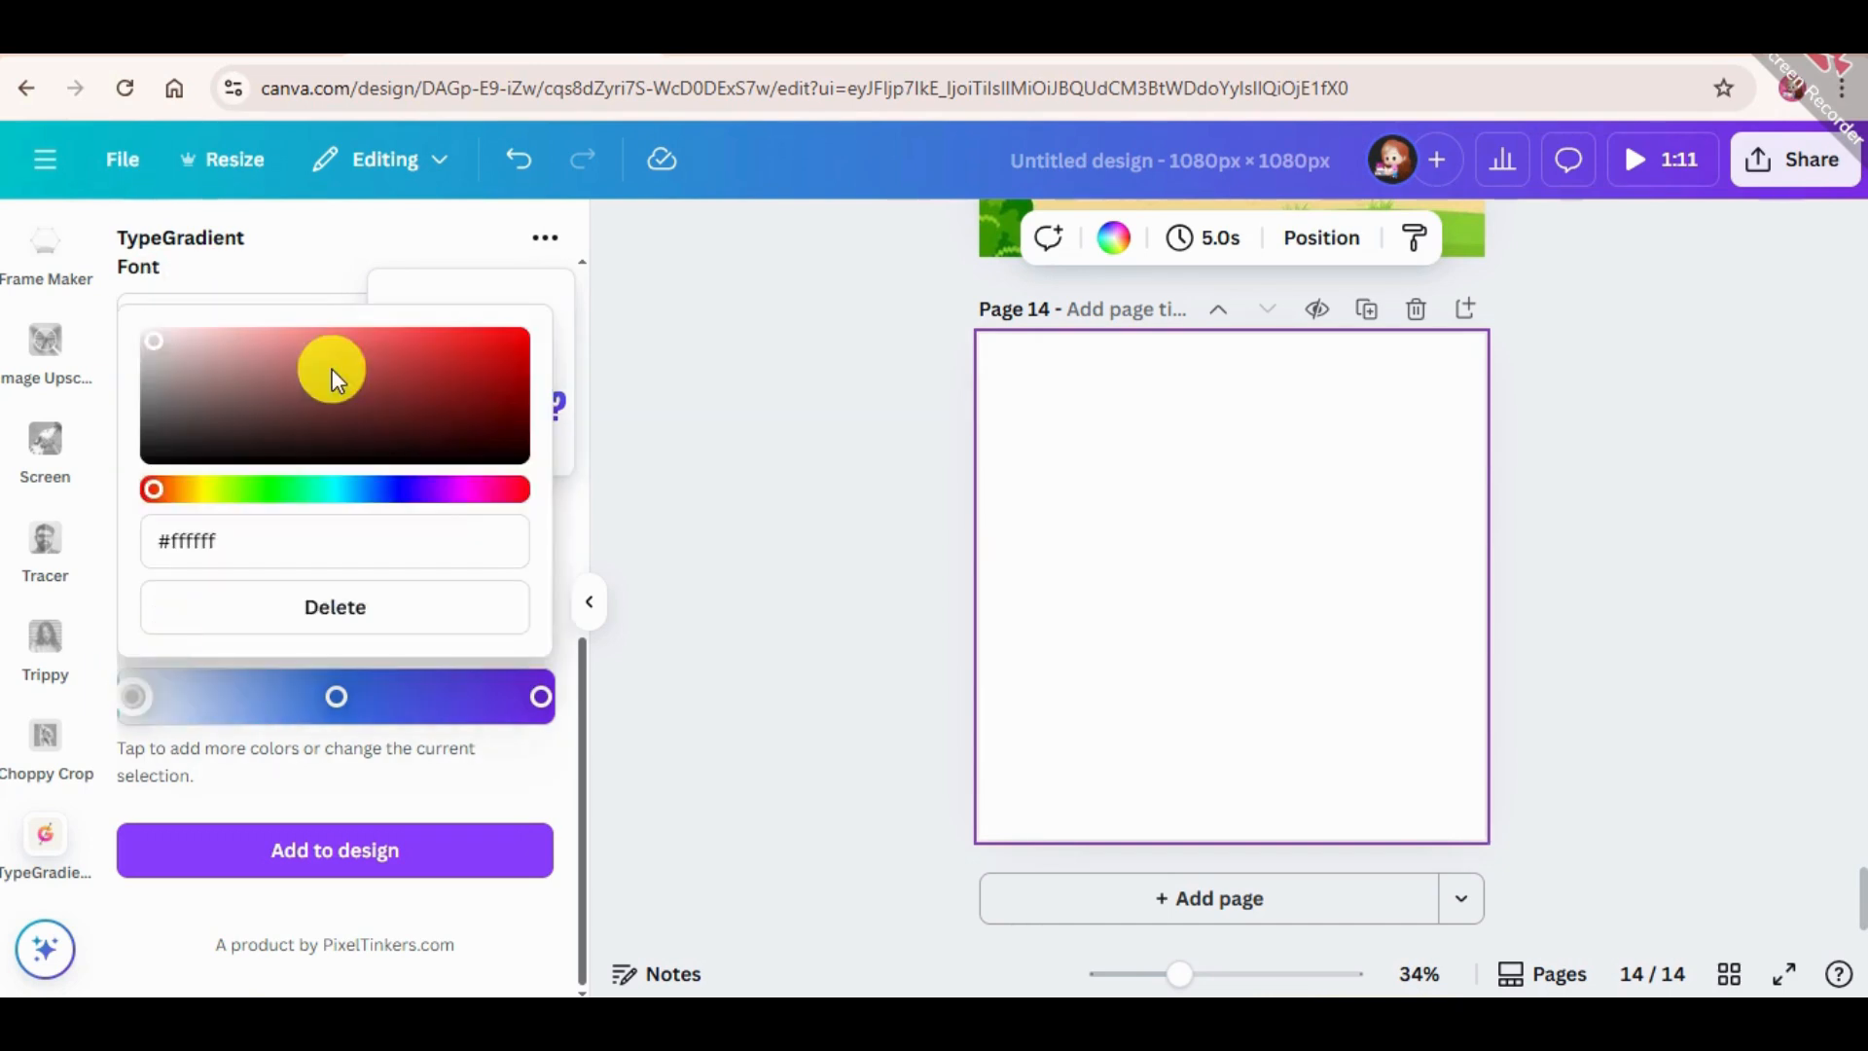
click(458, 489)
drag(331, 365, 229, 344)
click(261, 371)
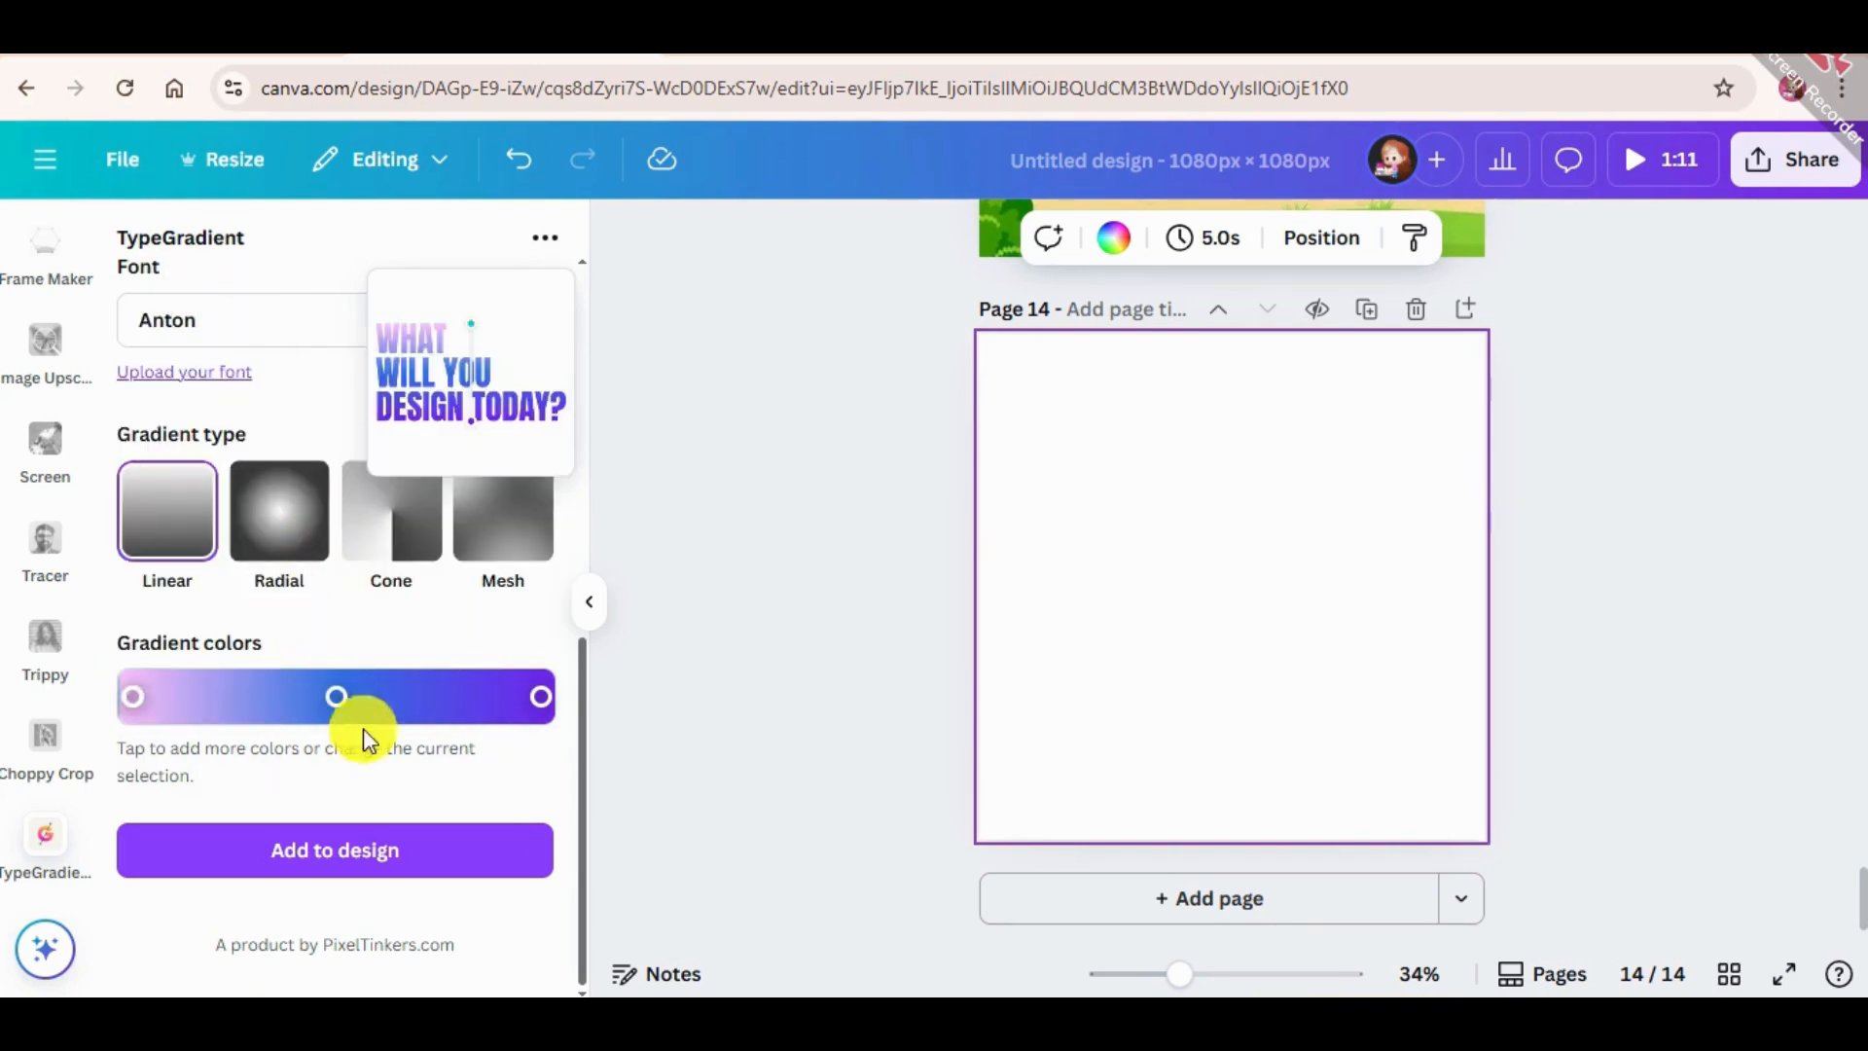
Change the middle stop of the text gradient to pink and keep the purple last stop #7426ef.
click(336, 697)
drag(435, 353, 362, 338)
click(473, 662)
click(541, 697)
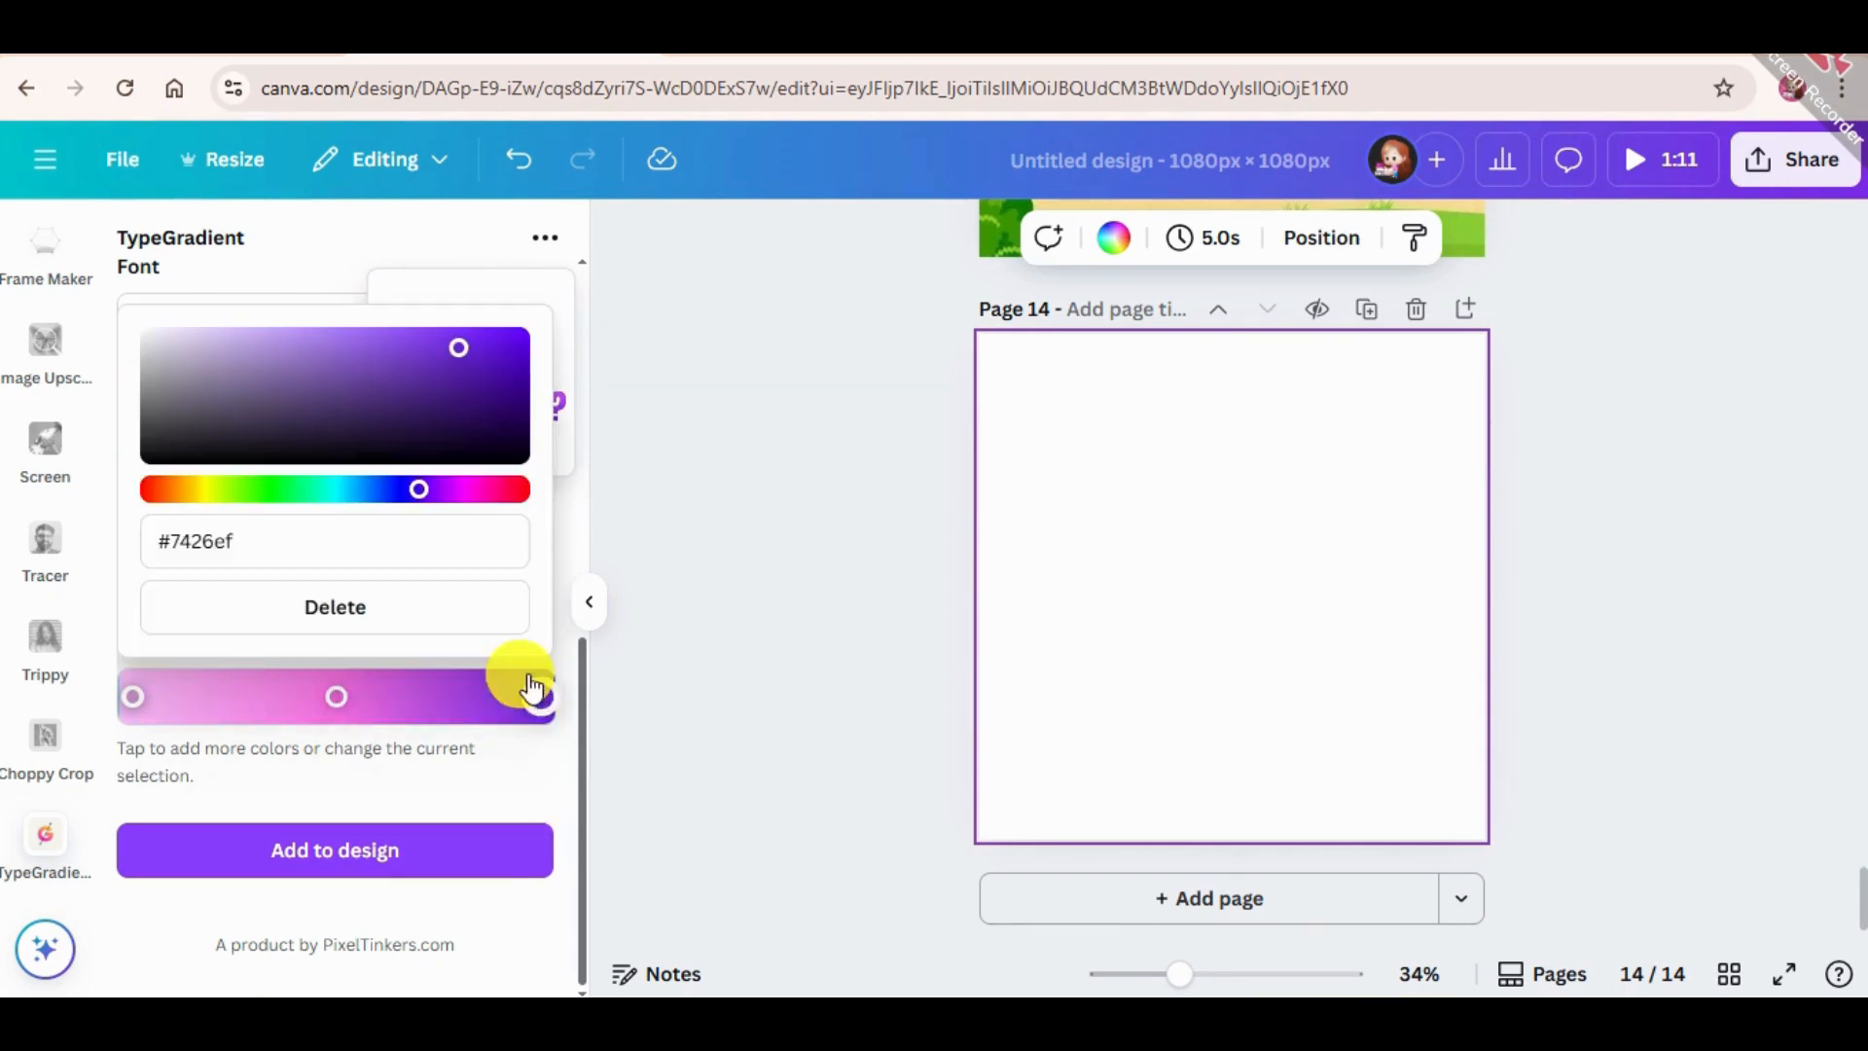
click(473, 761)
scroll(436, 597, up, 5)
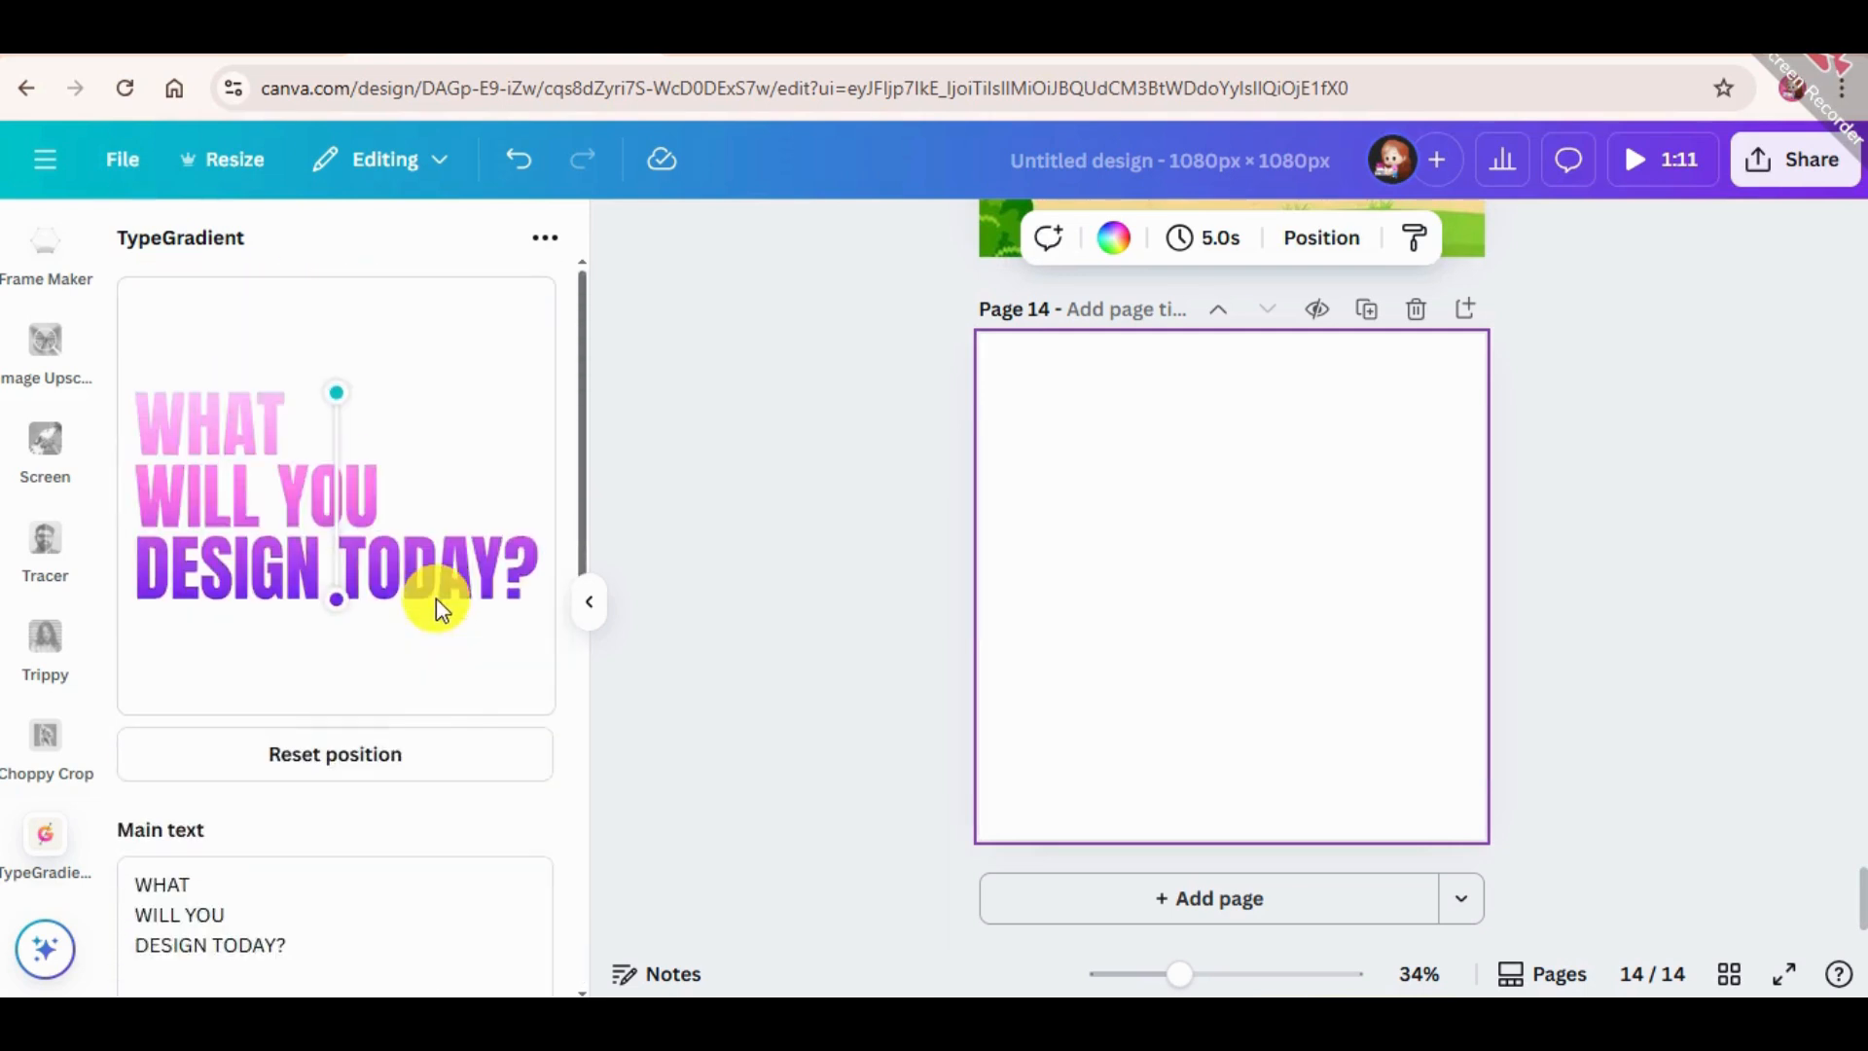
Try running the gradient diagonally from the W of WHAT to the end of TODAY?, and reset the gradient's position.
drag(339, 604, 391, 587)
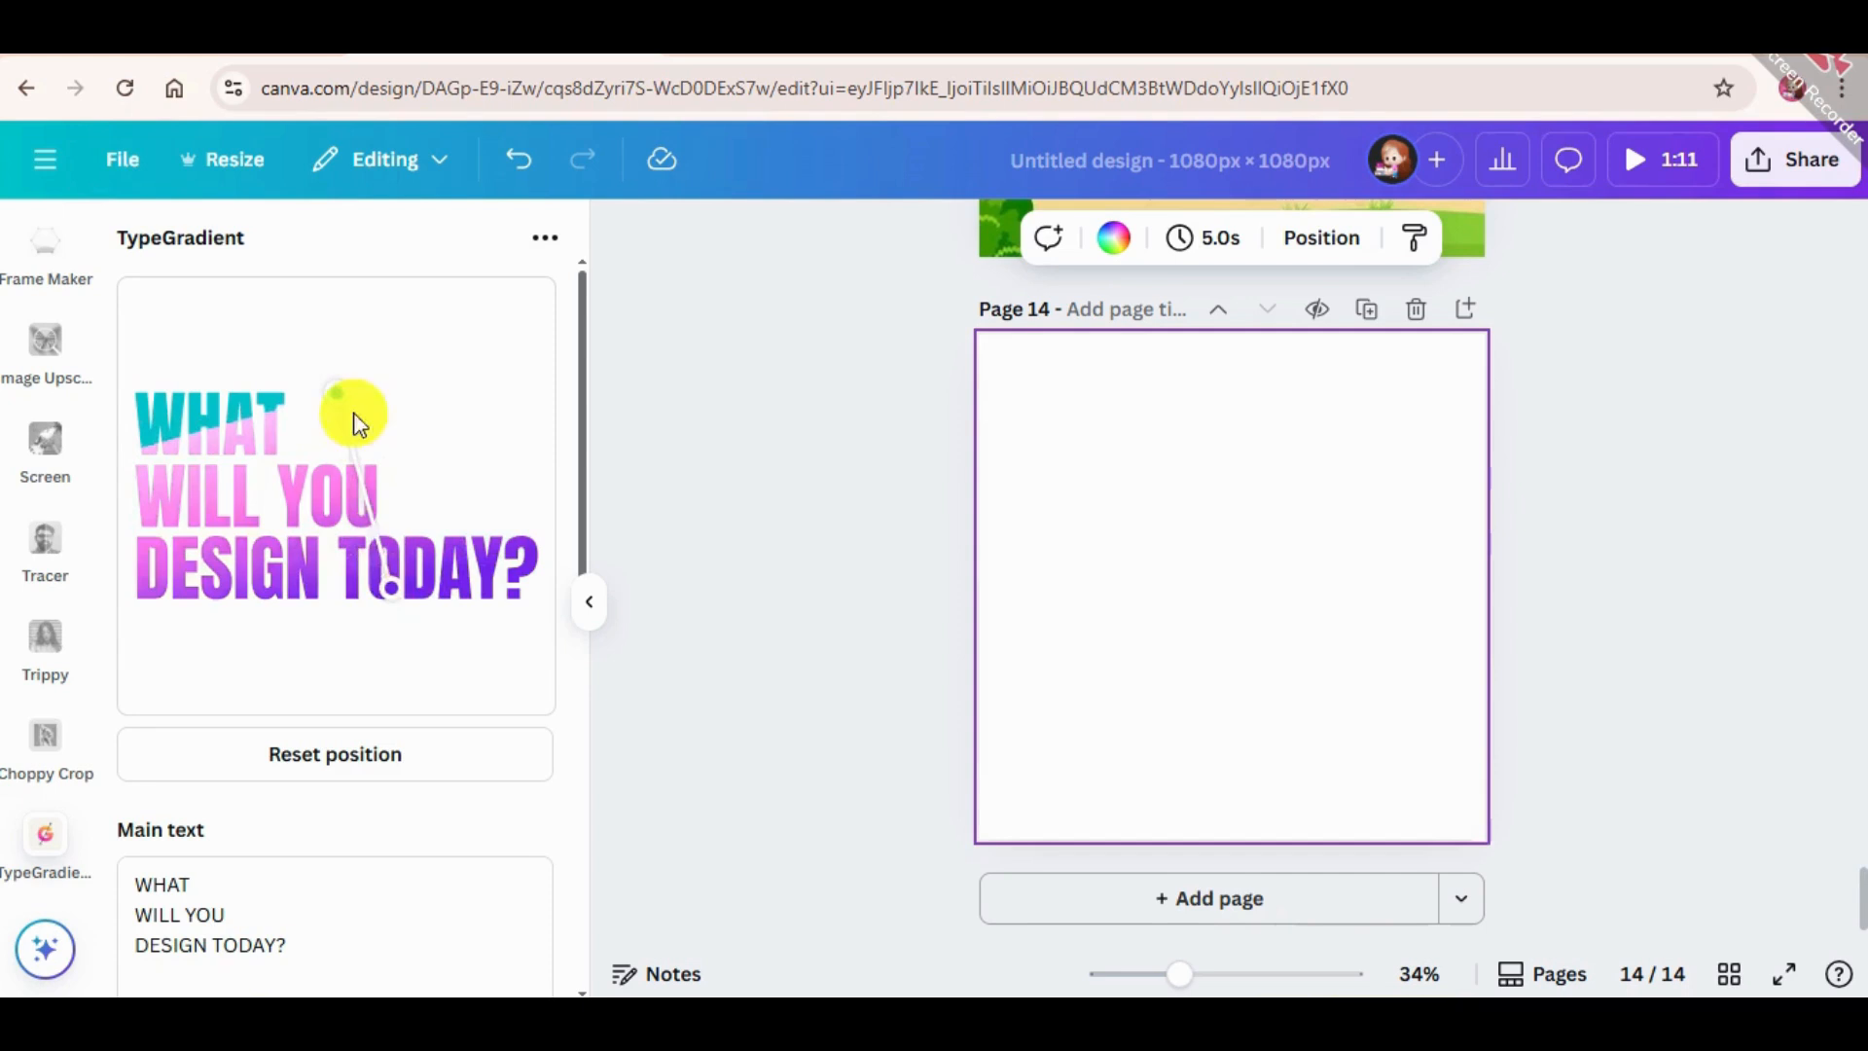
drag(340, 399, 158, 386)
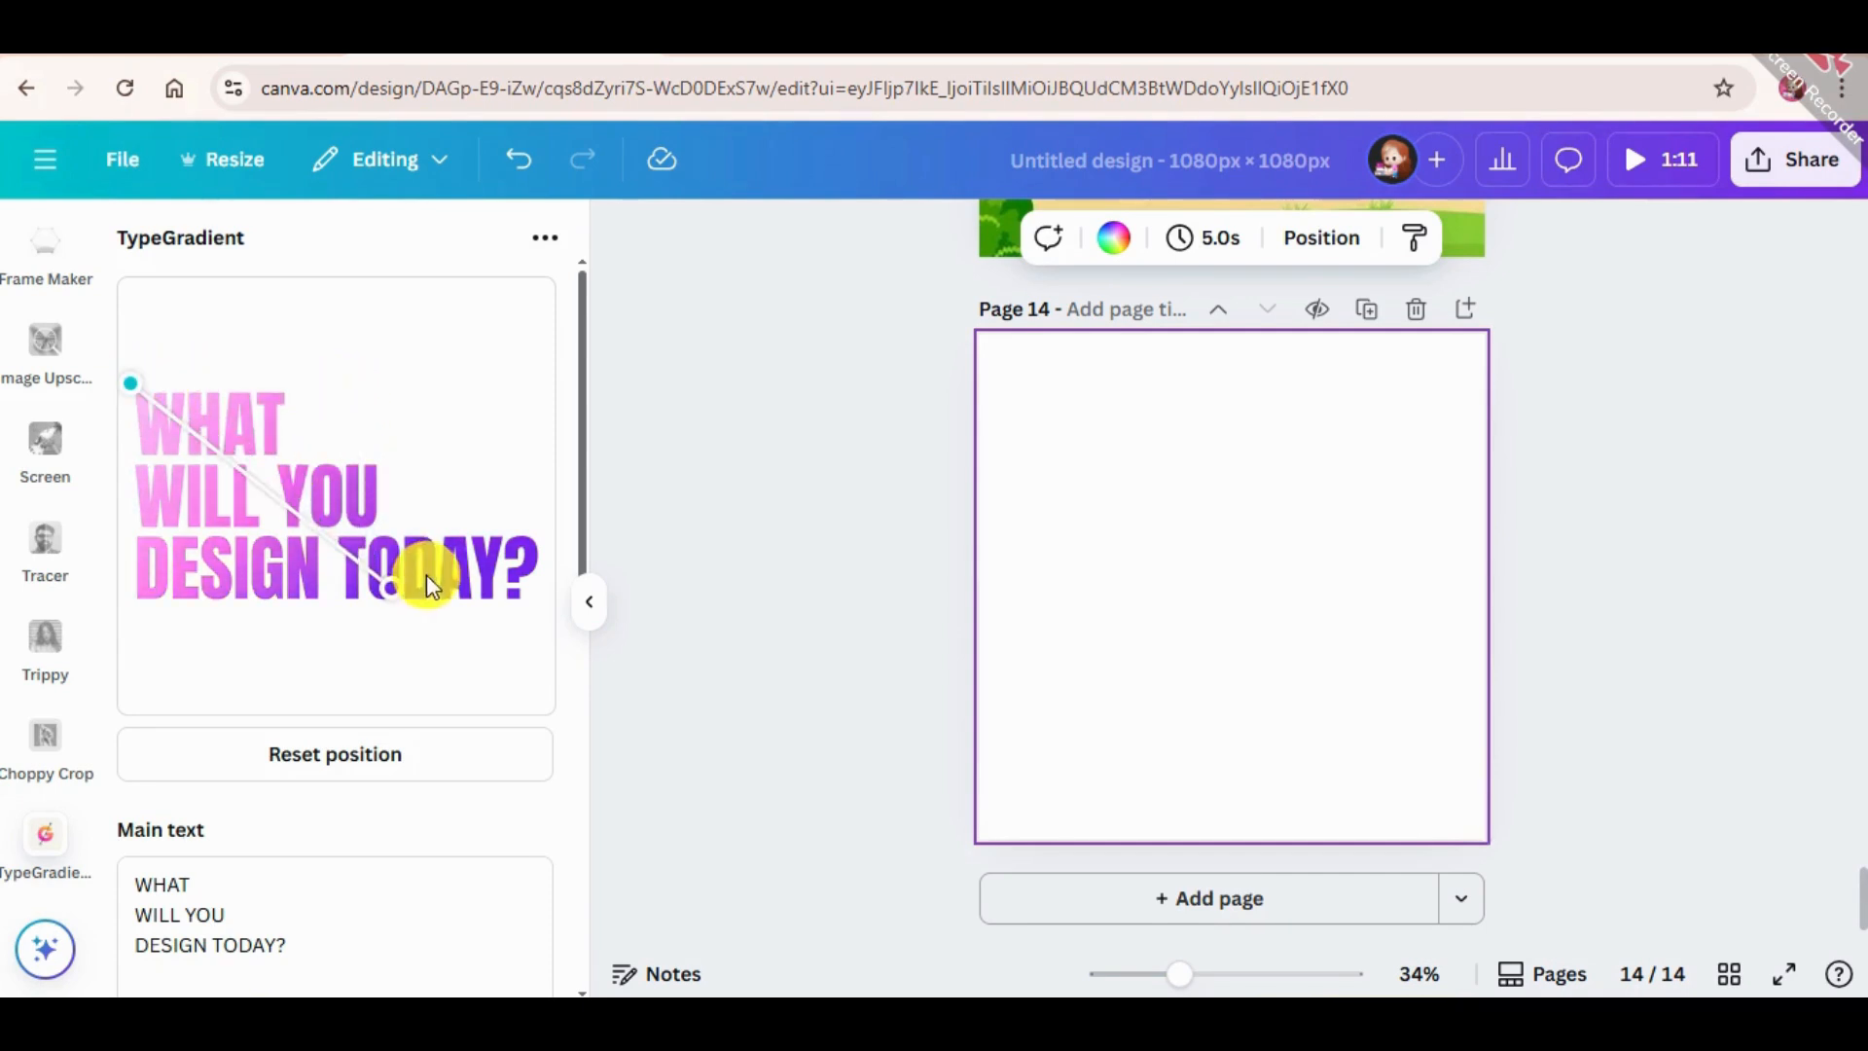
drag(395, 587, 514, 600)
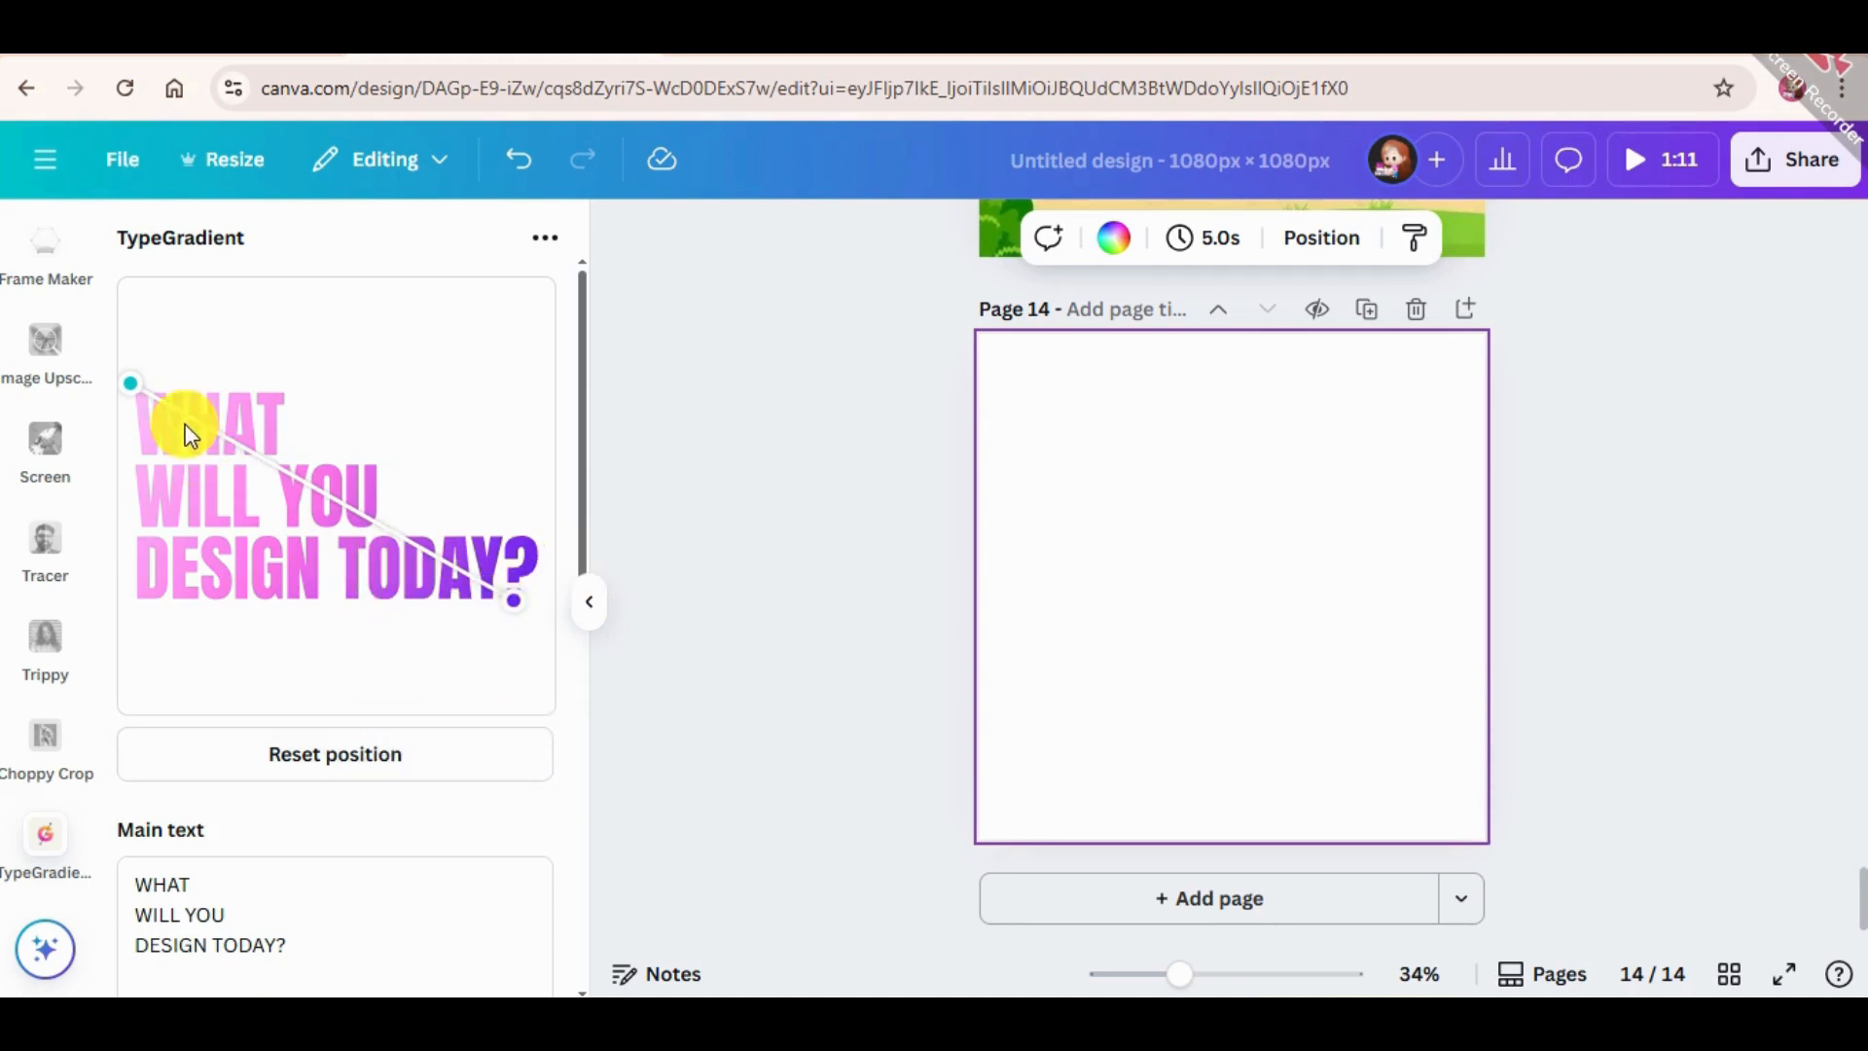
click(402, 749)
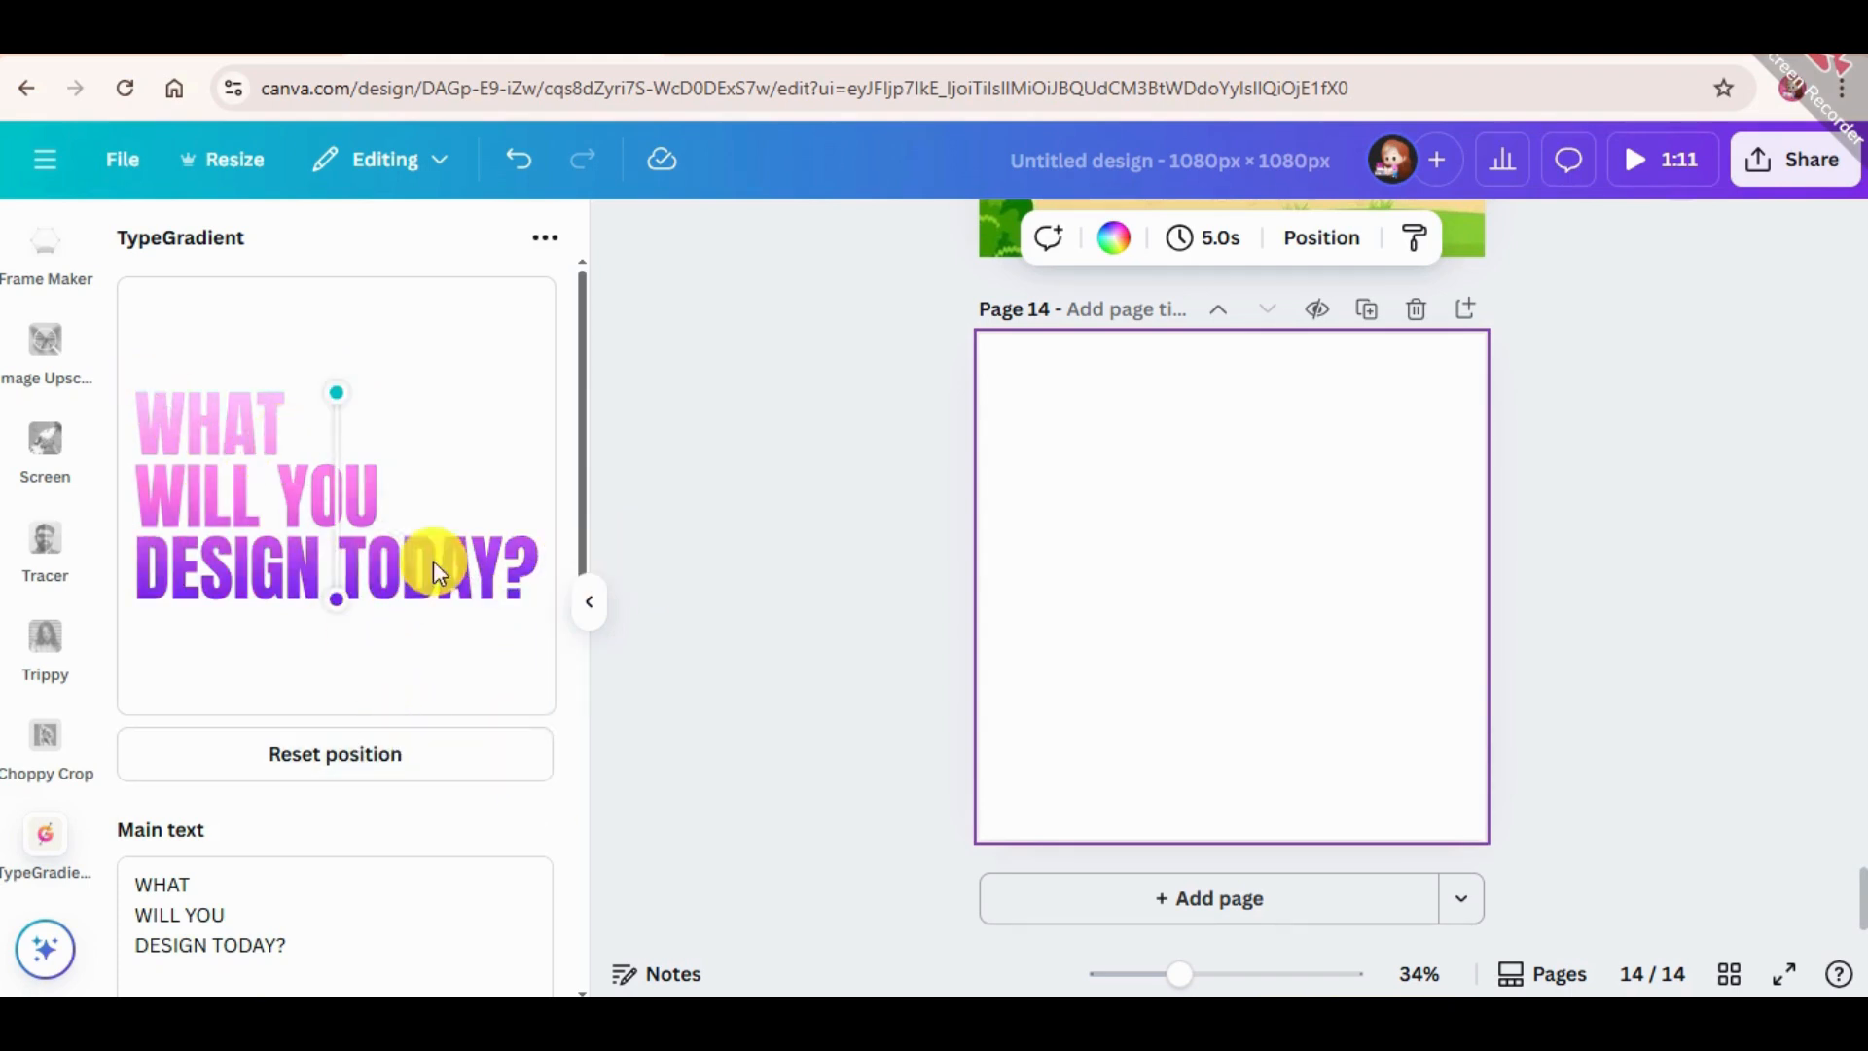
Try the Radial gradient type on the text and return to the Linear type.
scroll(450, 790, down, 8)
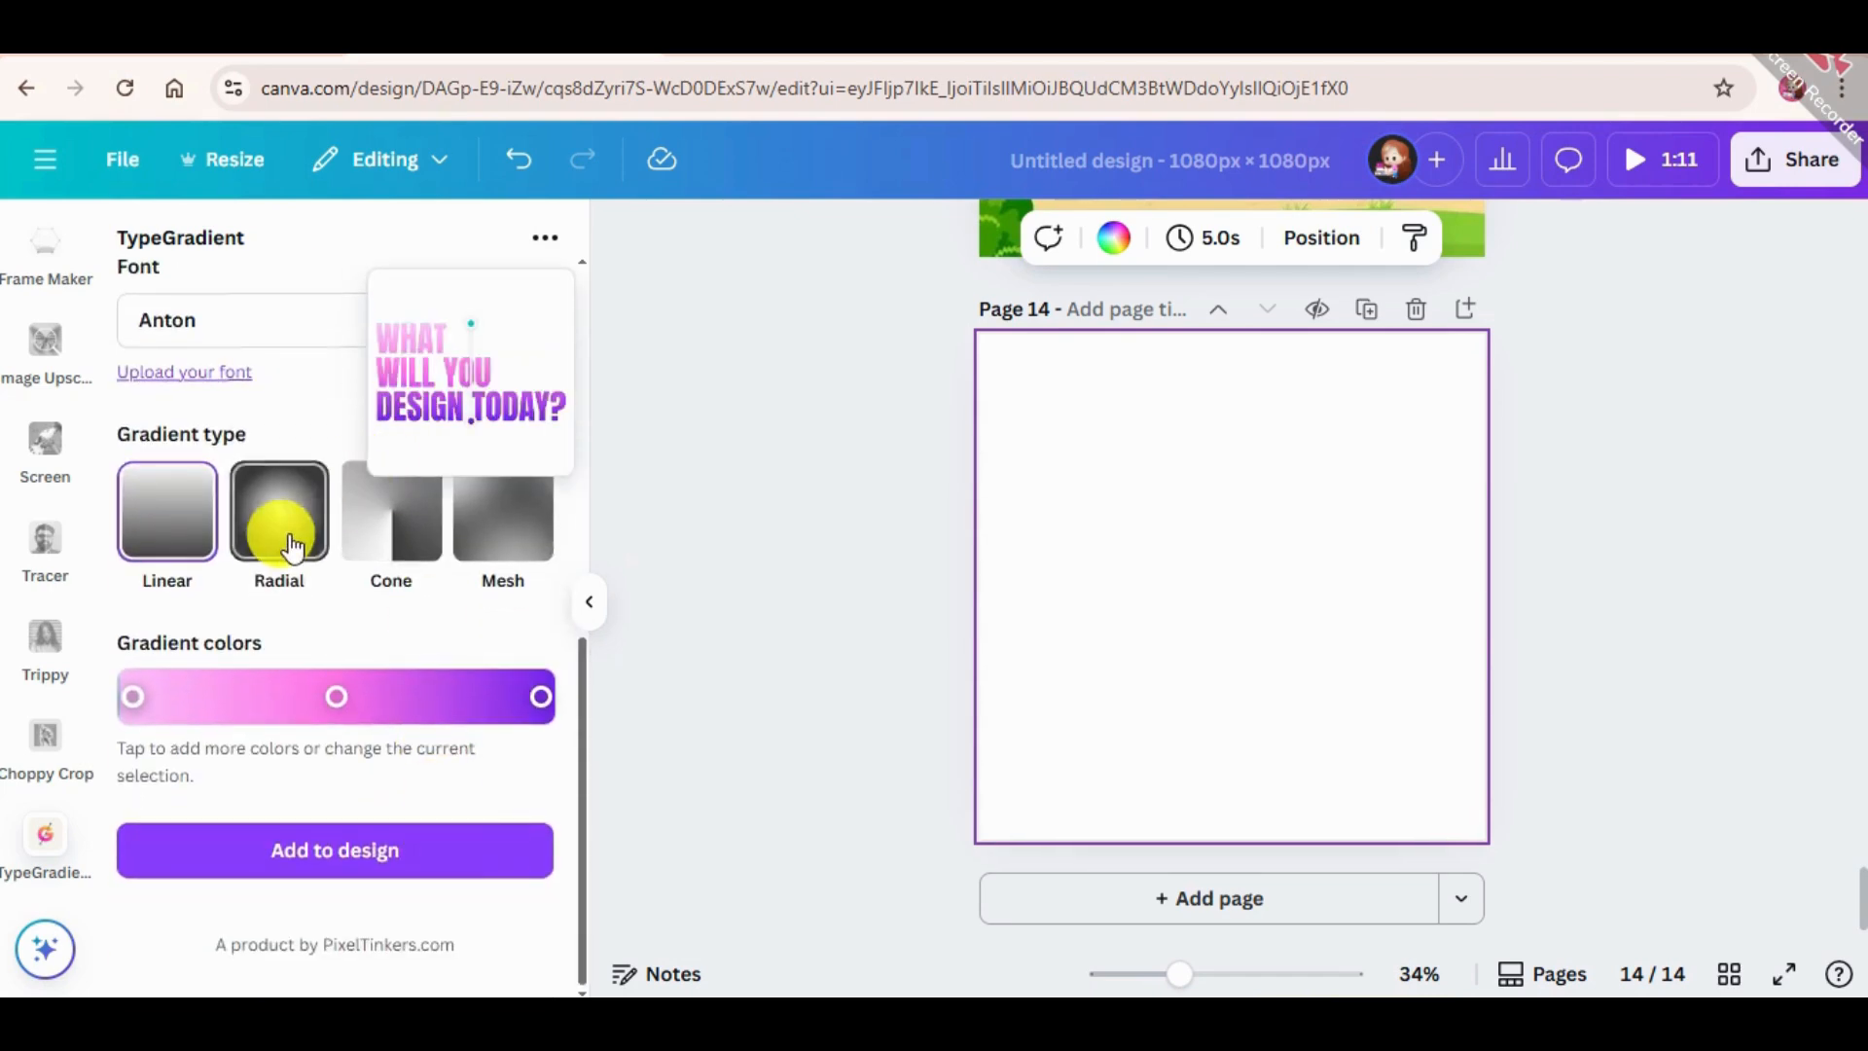
click(279, 509)
scroll(300, 564, up, 6)
scroll(291, 603, down, 6)
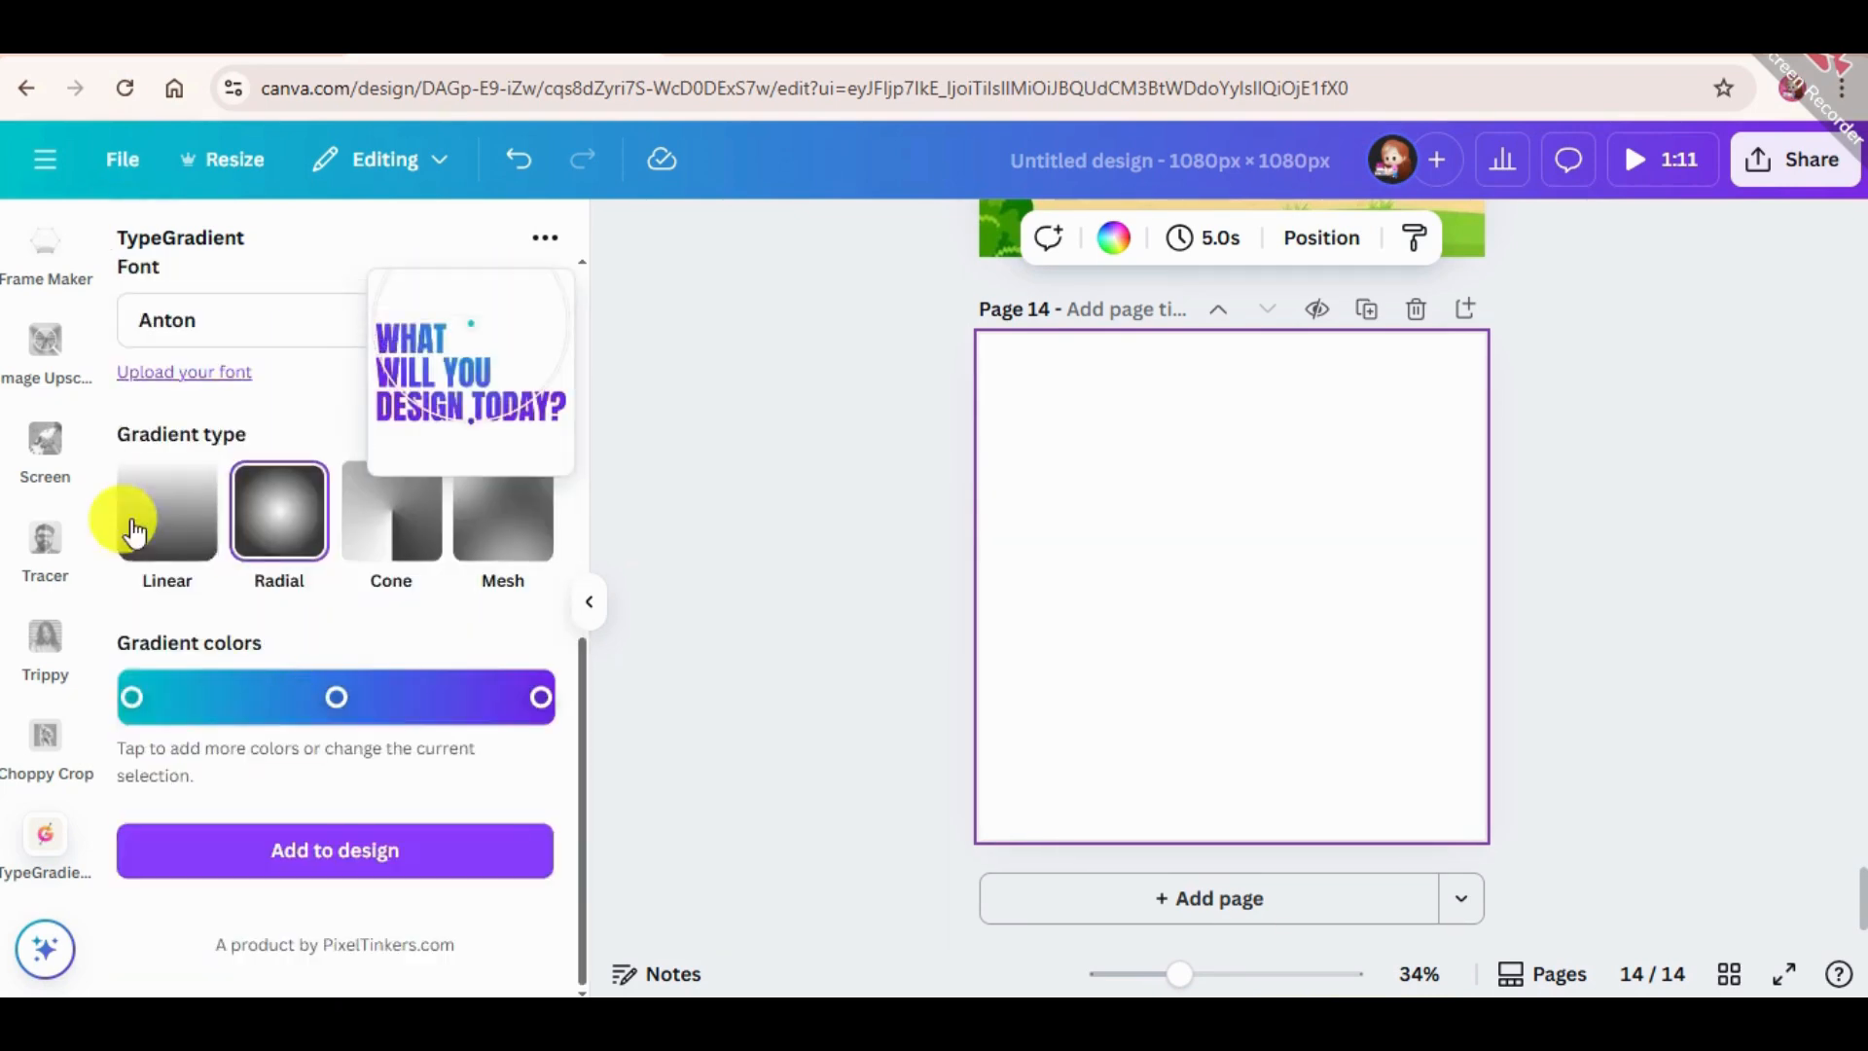
click(168, 518)
Add the pink-to-purple gradient text to page 14, enlarge it and place it near the page center.
click(339, 862)
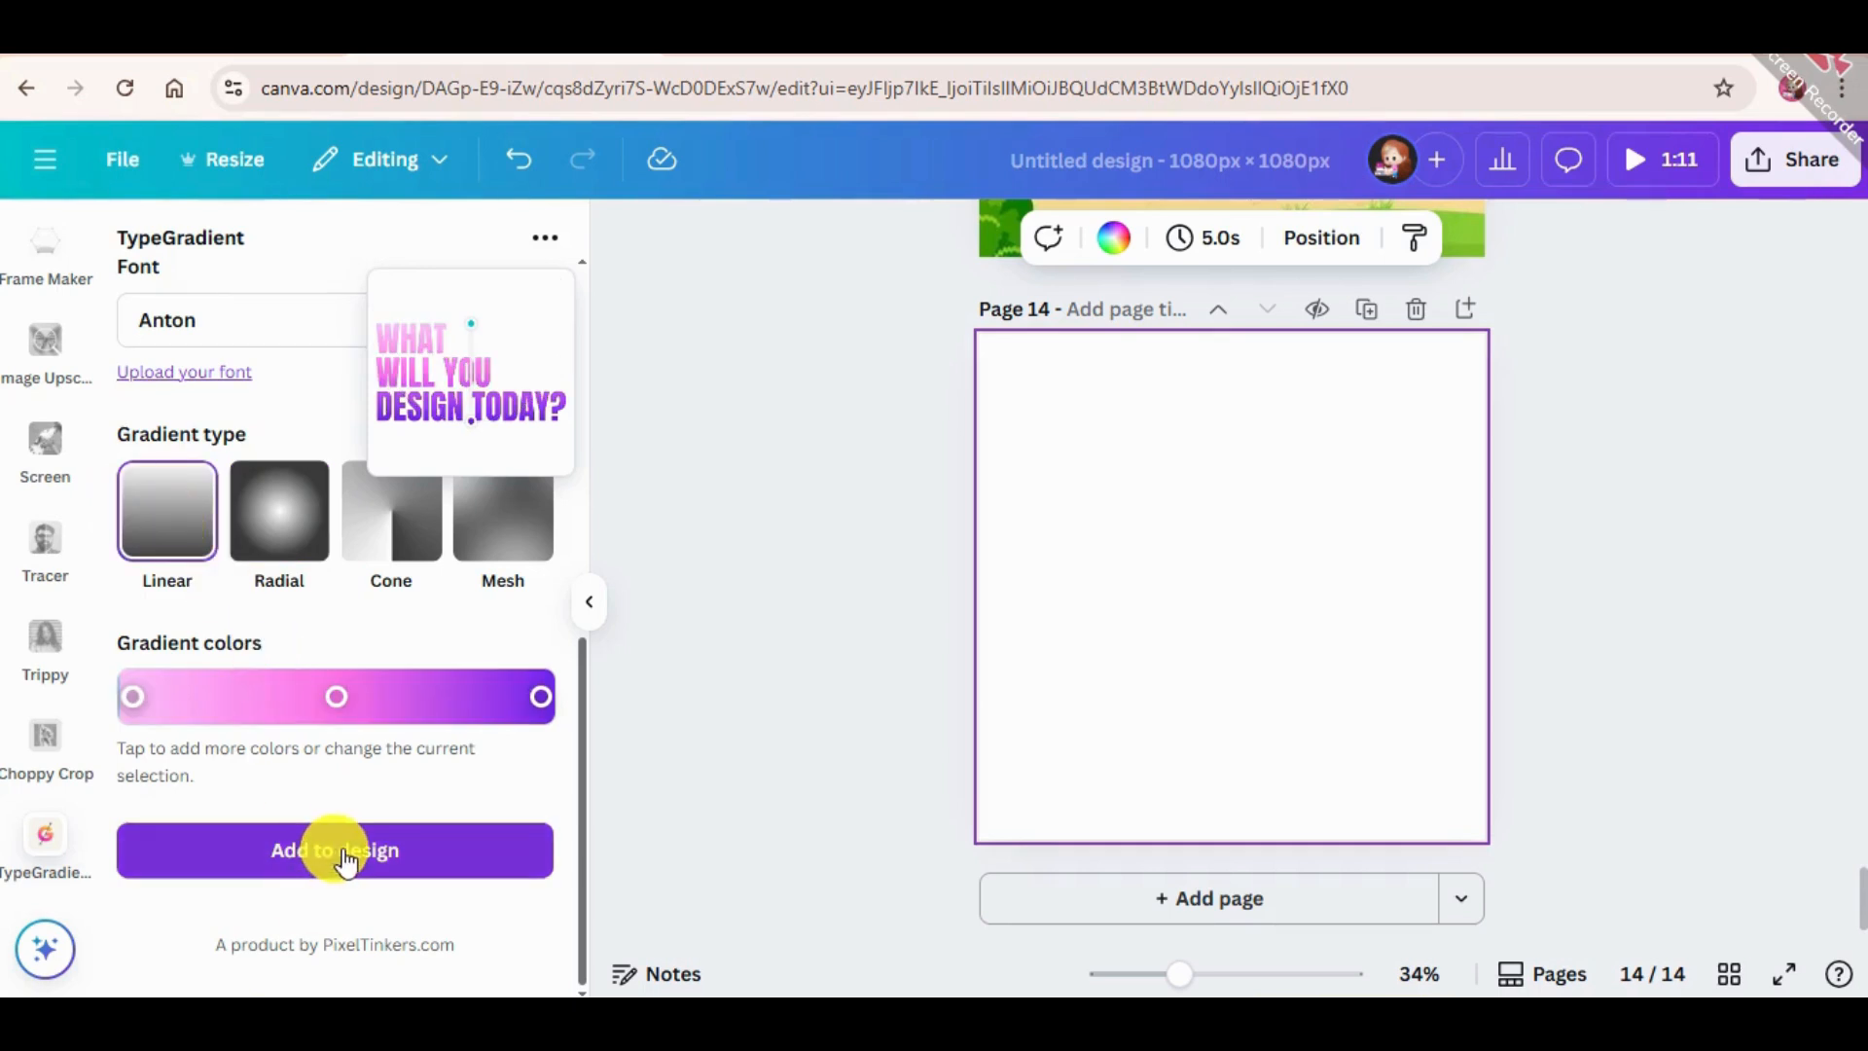
click(392, 846)
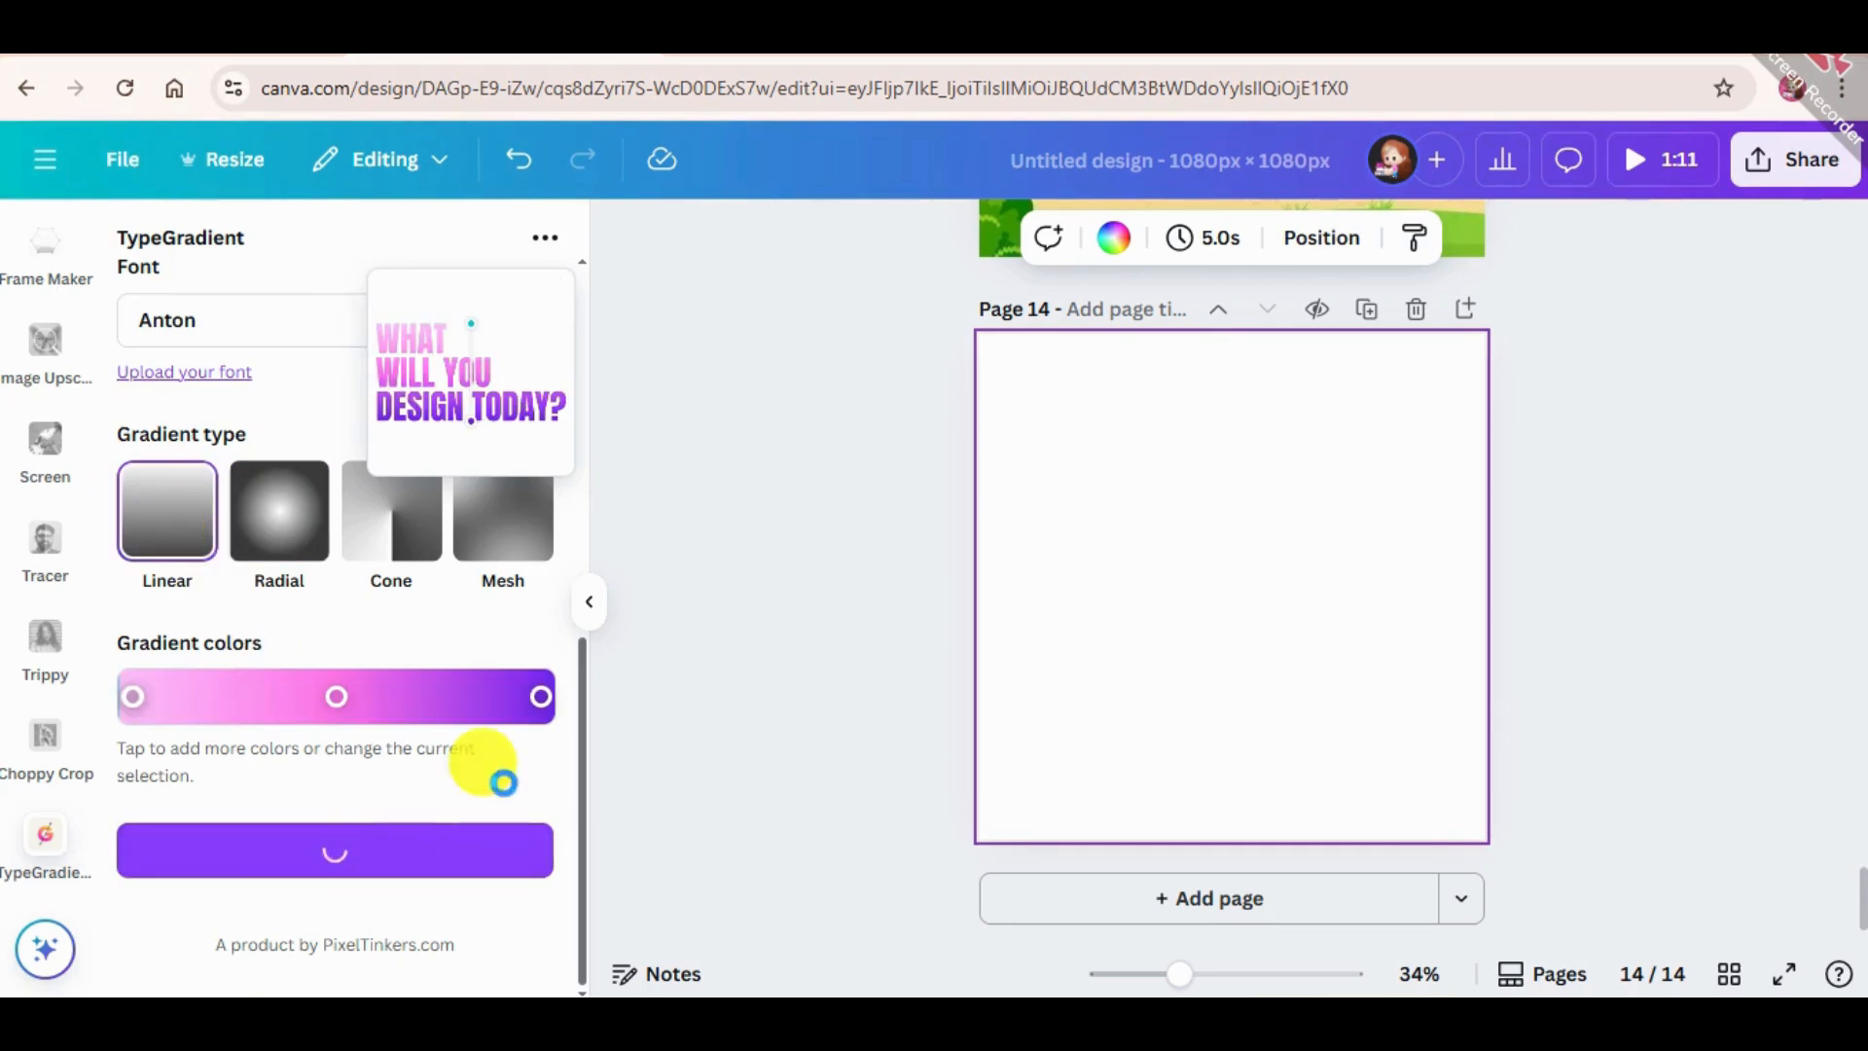
drag(1132, 639, 944, 742)
drag(1194, 630, 1236, 563)
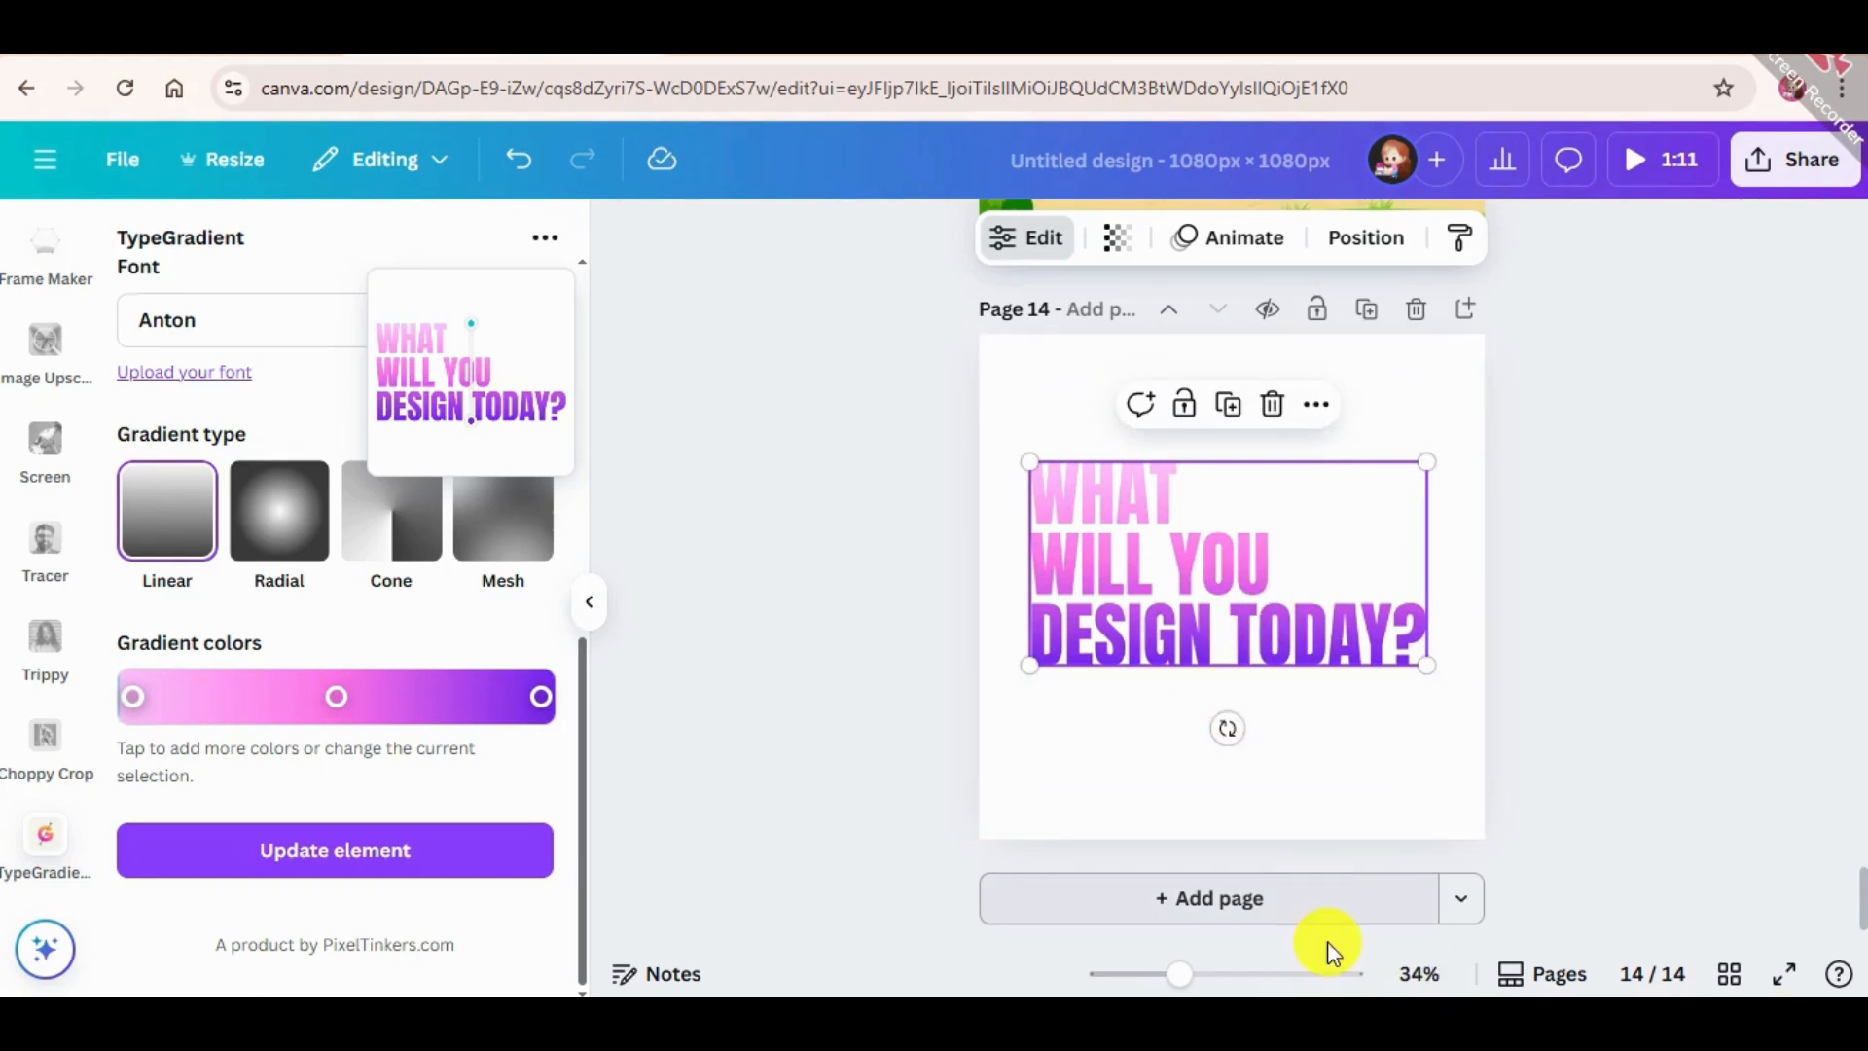
Add page 15 and fill it with the white flower on black from the "black and white" photos.
click(1312, 900)
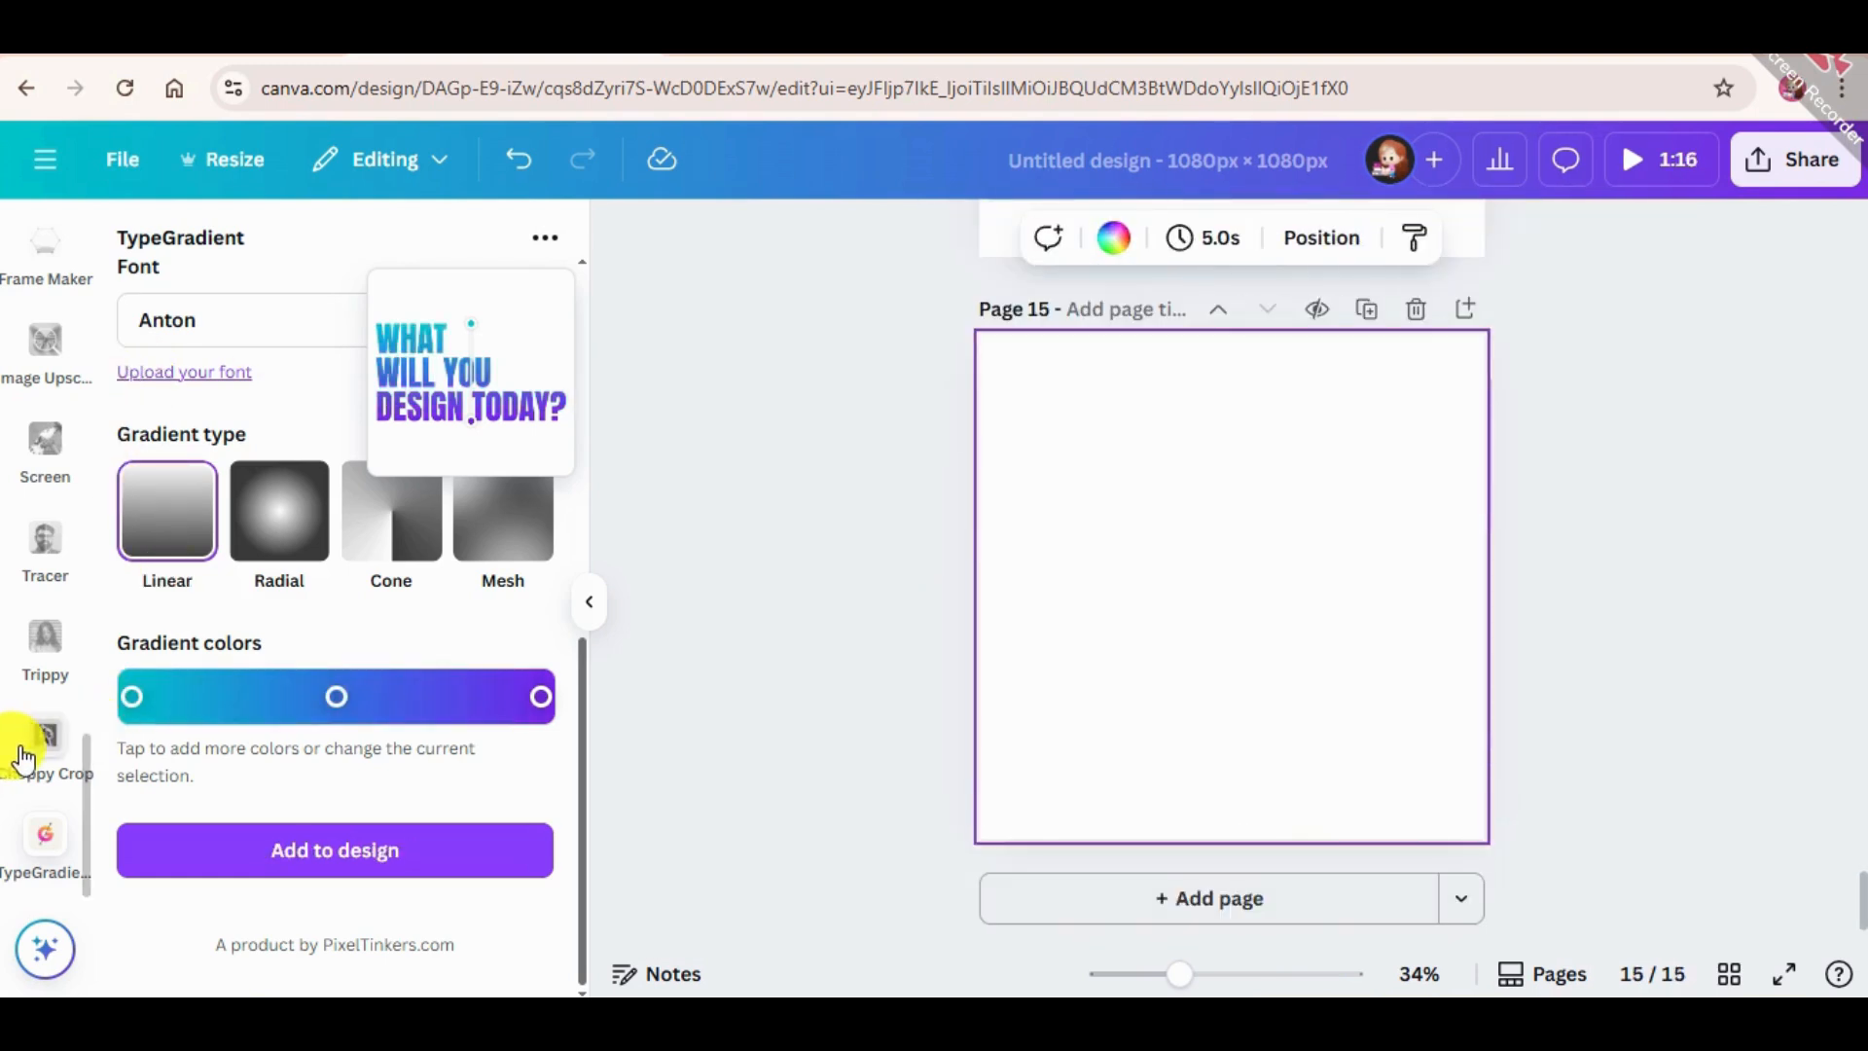
scroll(44, 312, up, 10)
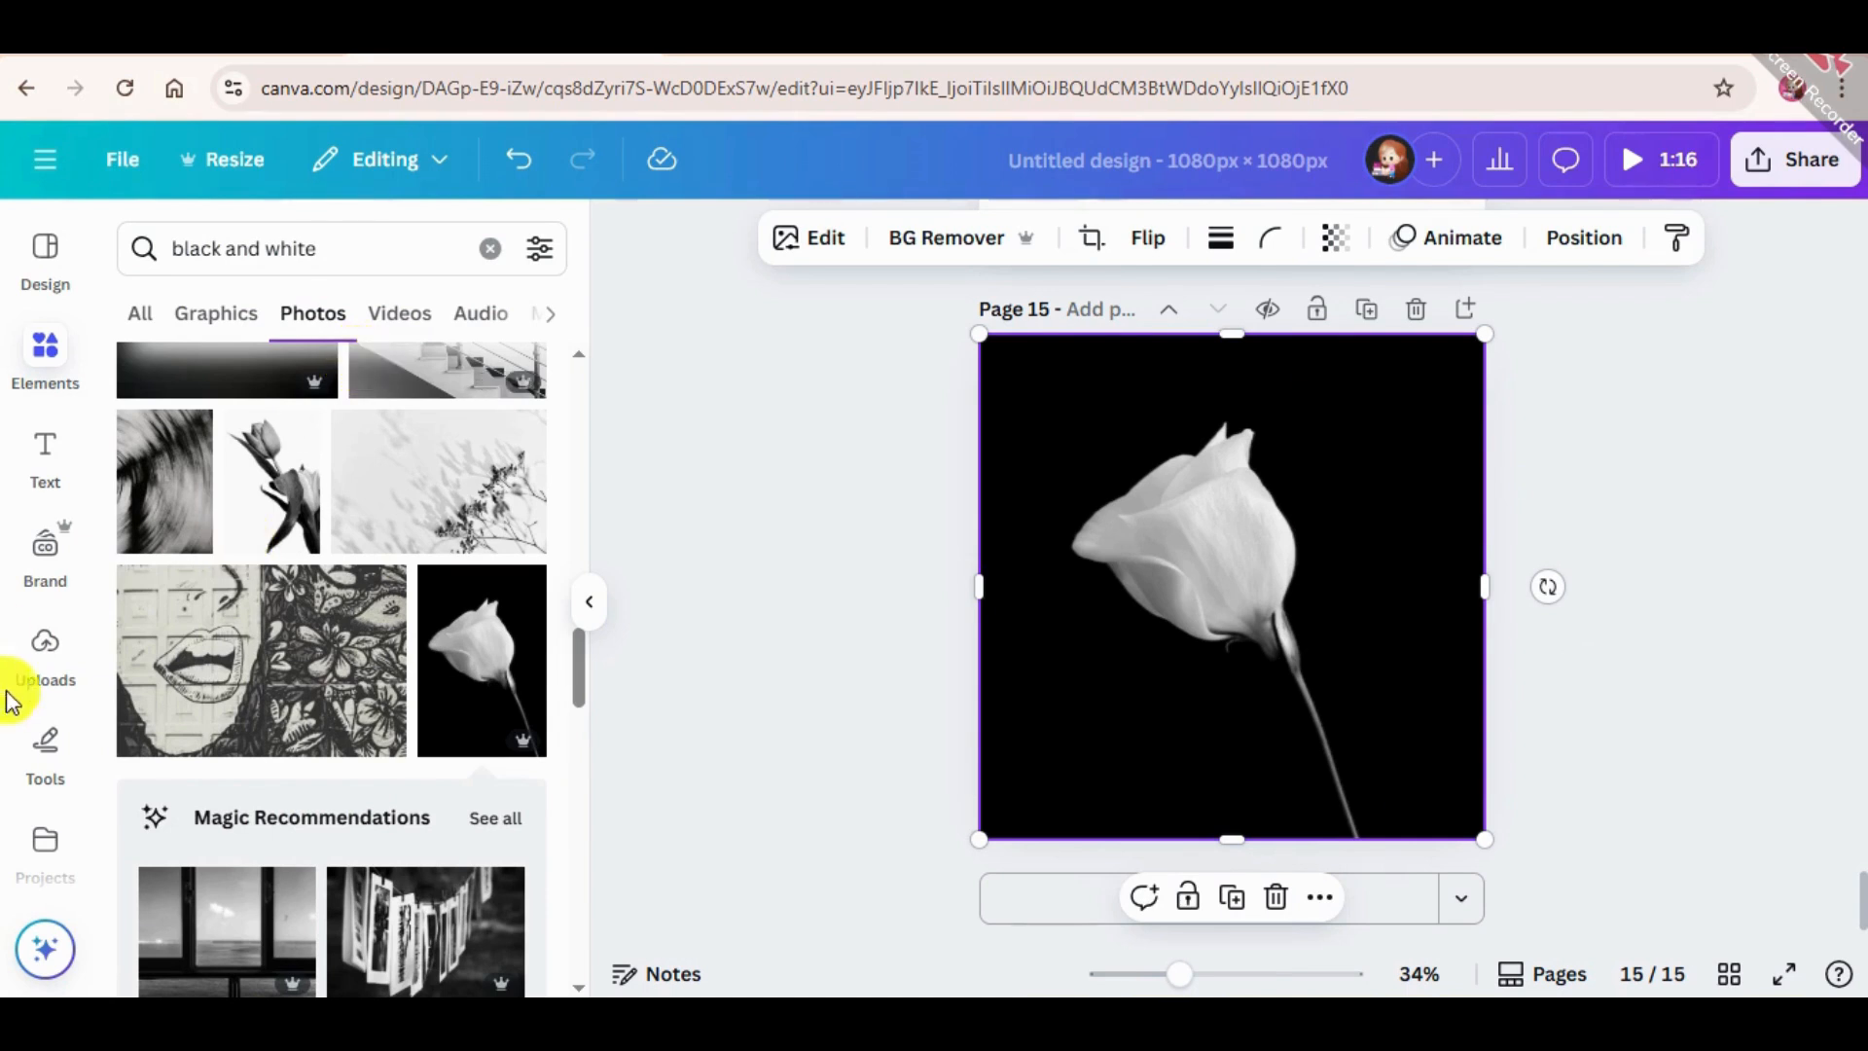
Search the Canva apps for "Colorize".
scroll(39, 661, down, 5)
scroll(44, 685, down, 3)
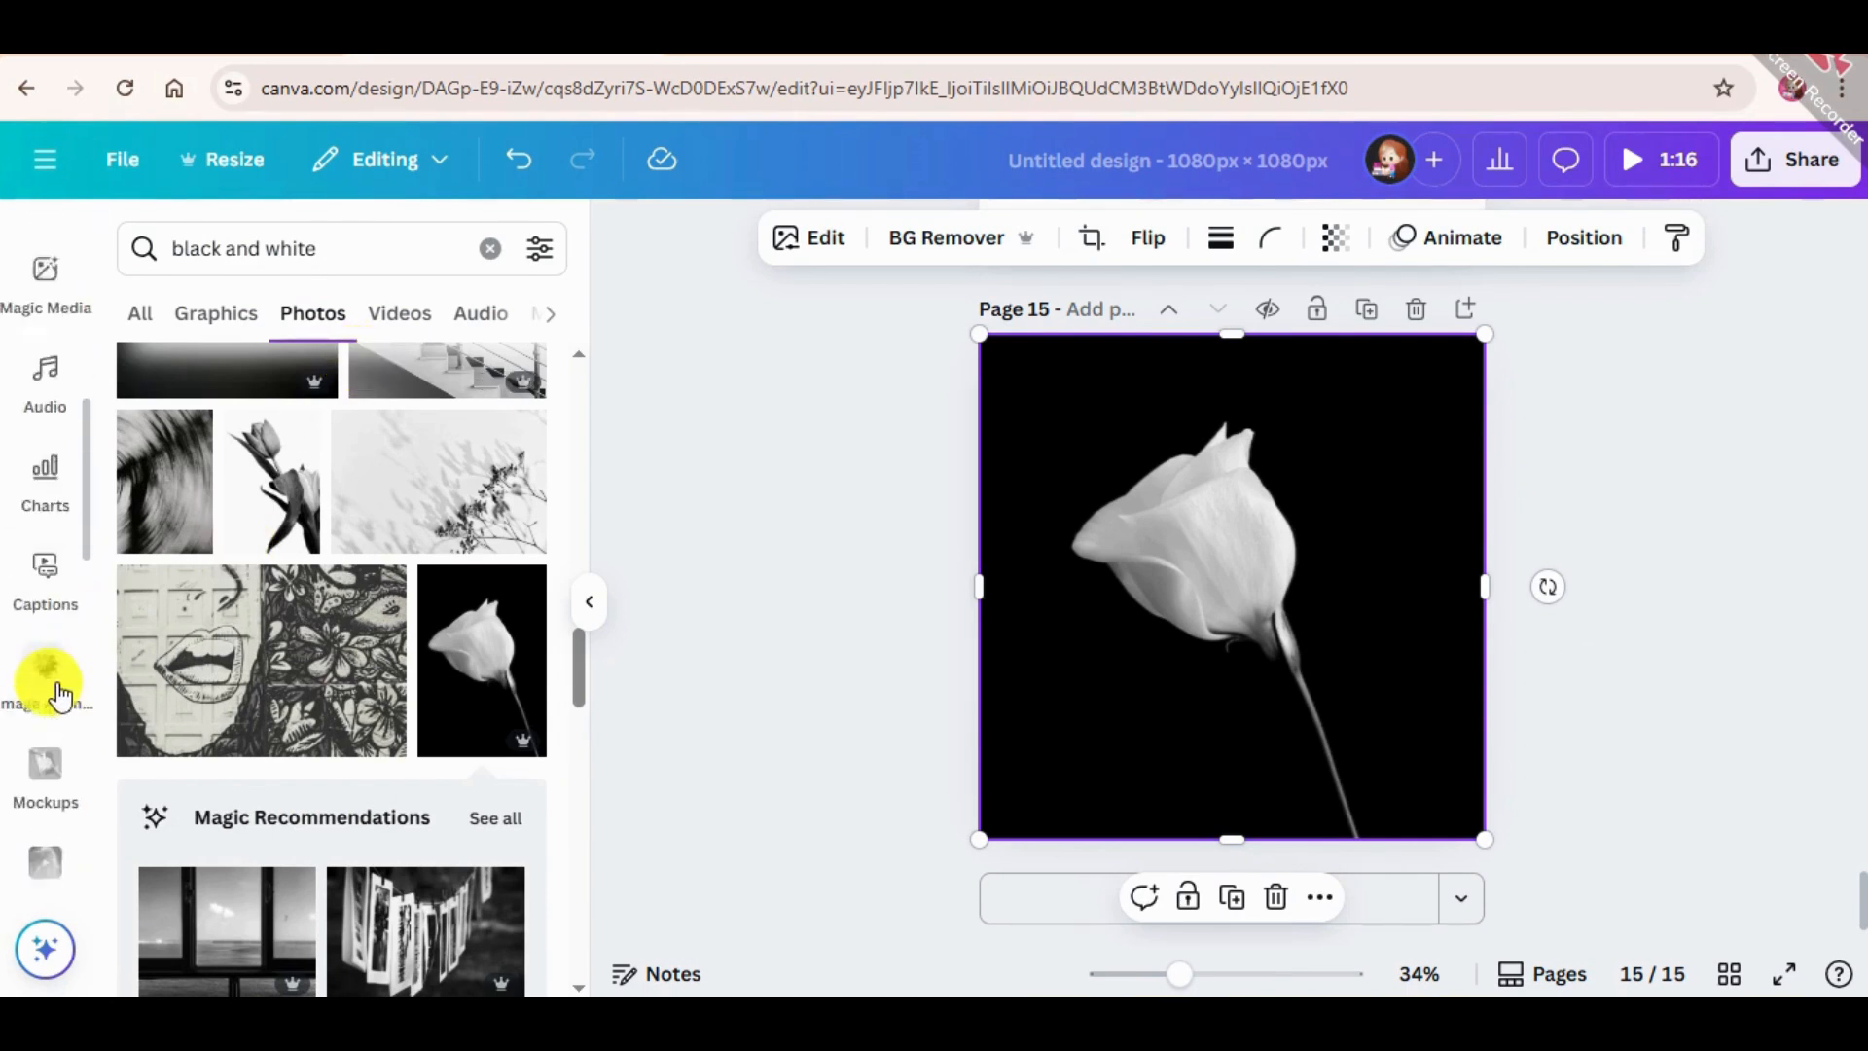
scroll(54, 584, up, 3)
click(60, 397)
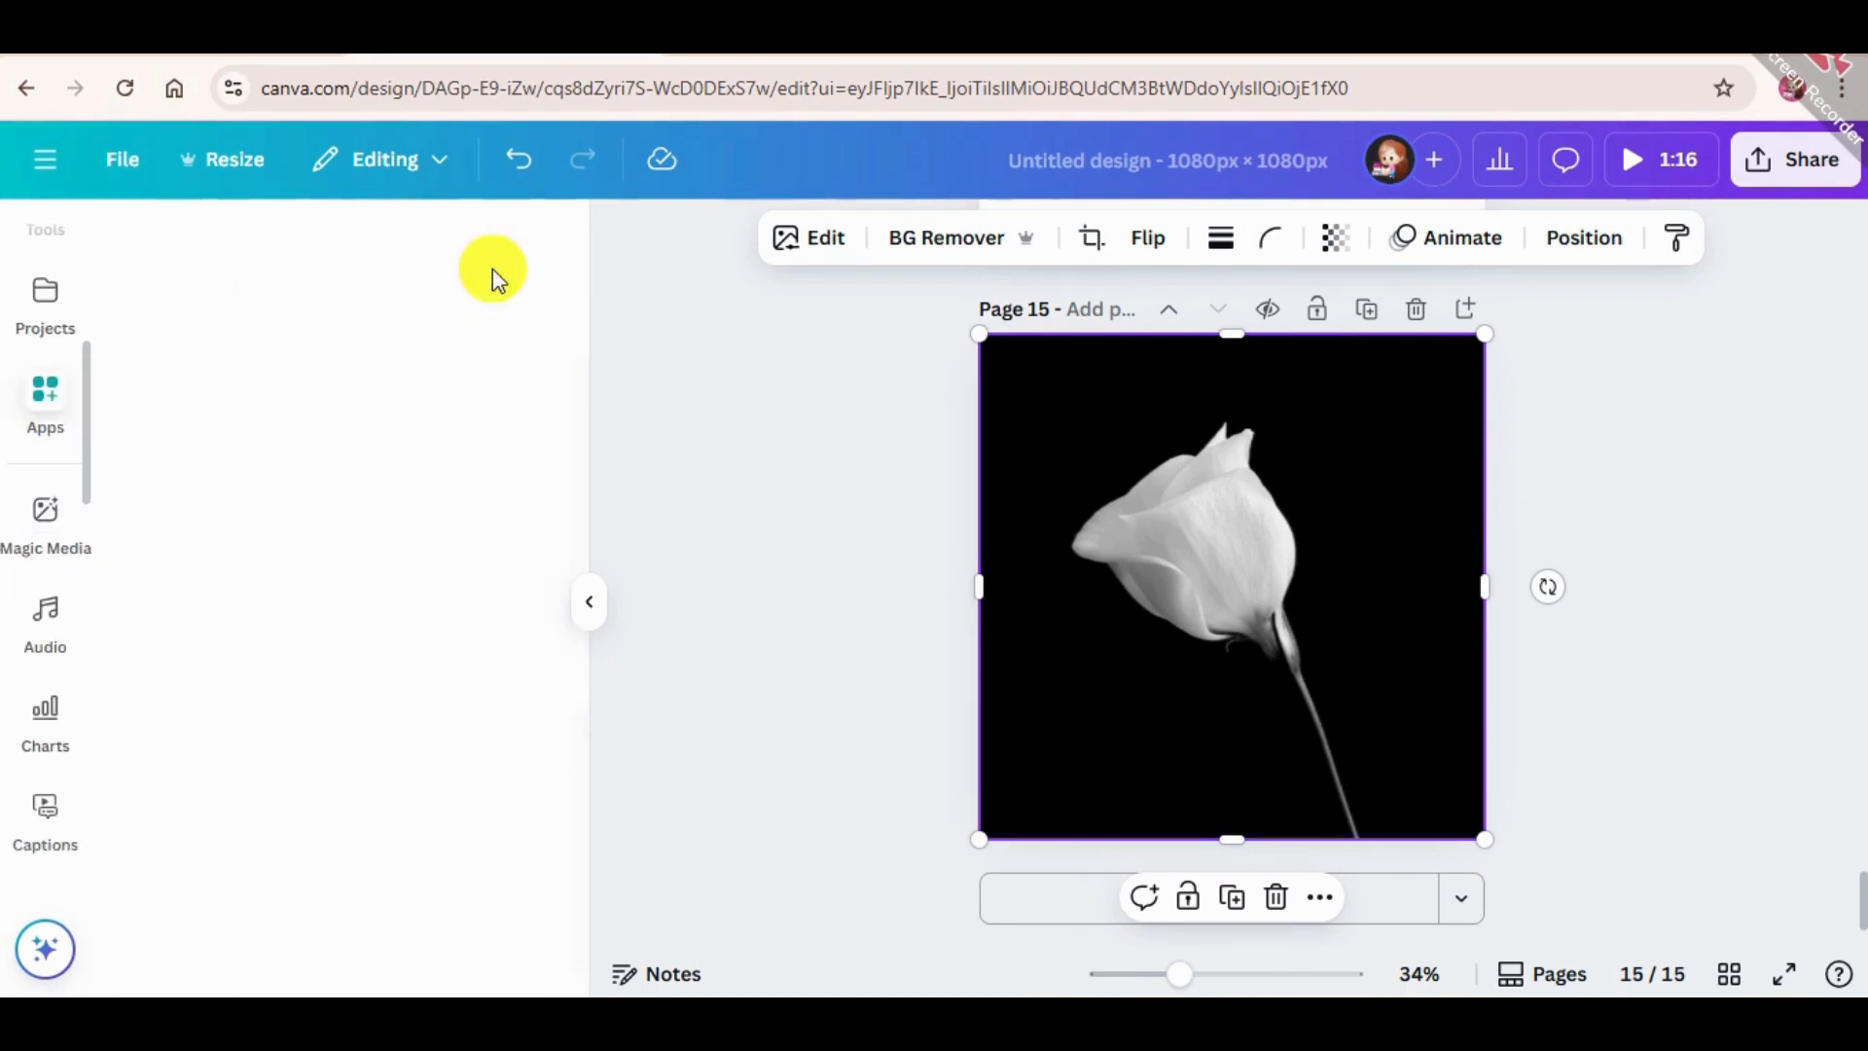
click(418, 245)
key(BackSpace)
text(C)
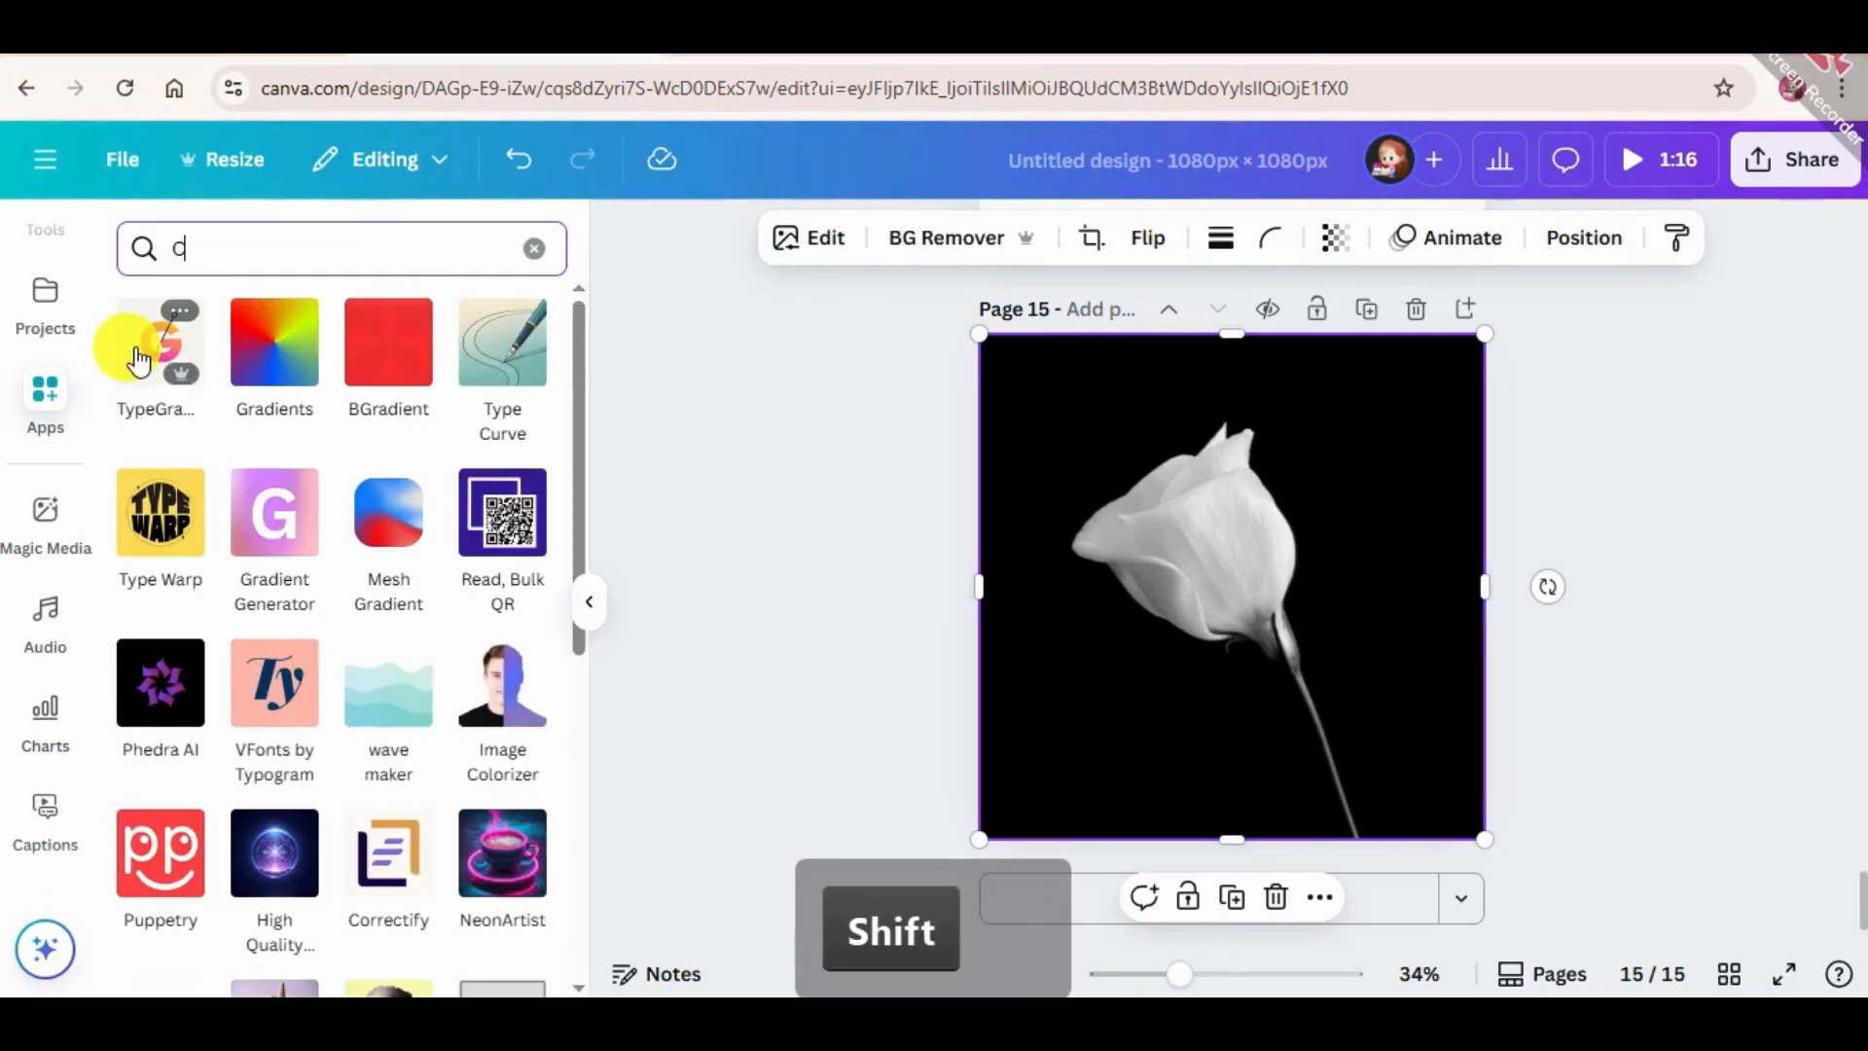
text(oloriz)
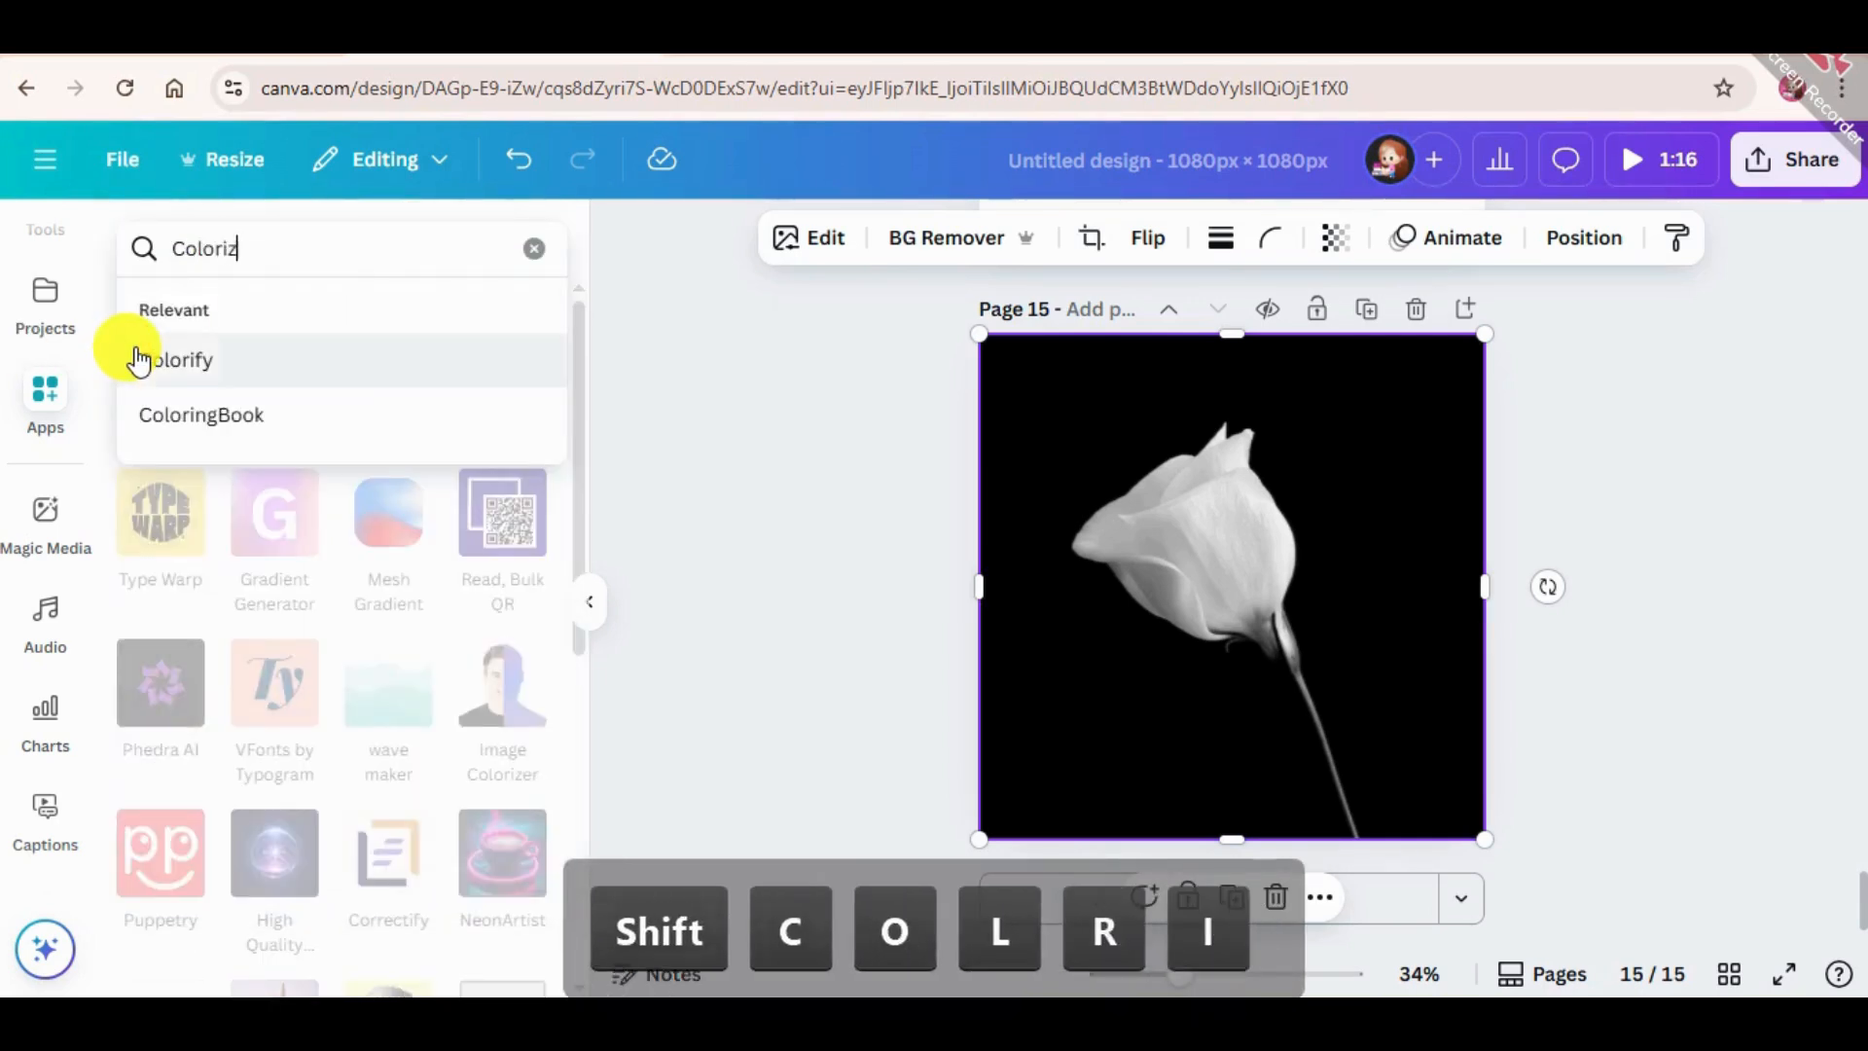
text(e)
key(Return)
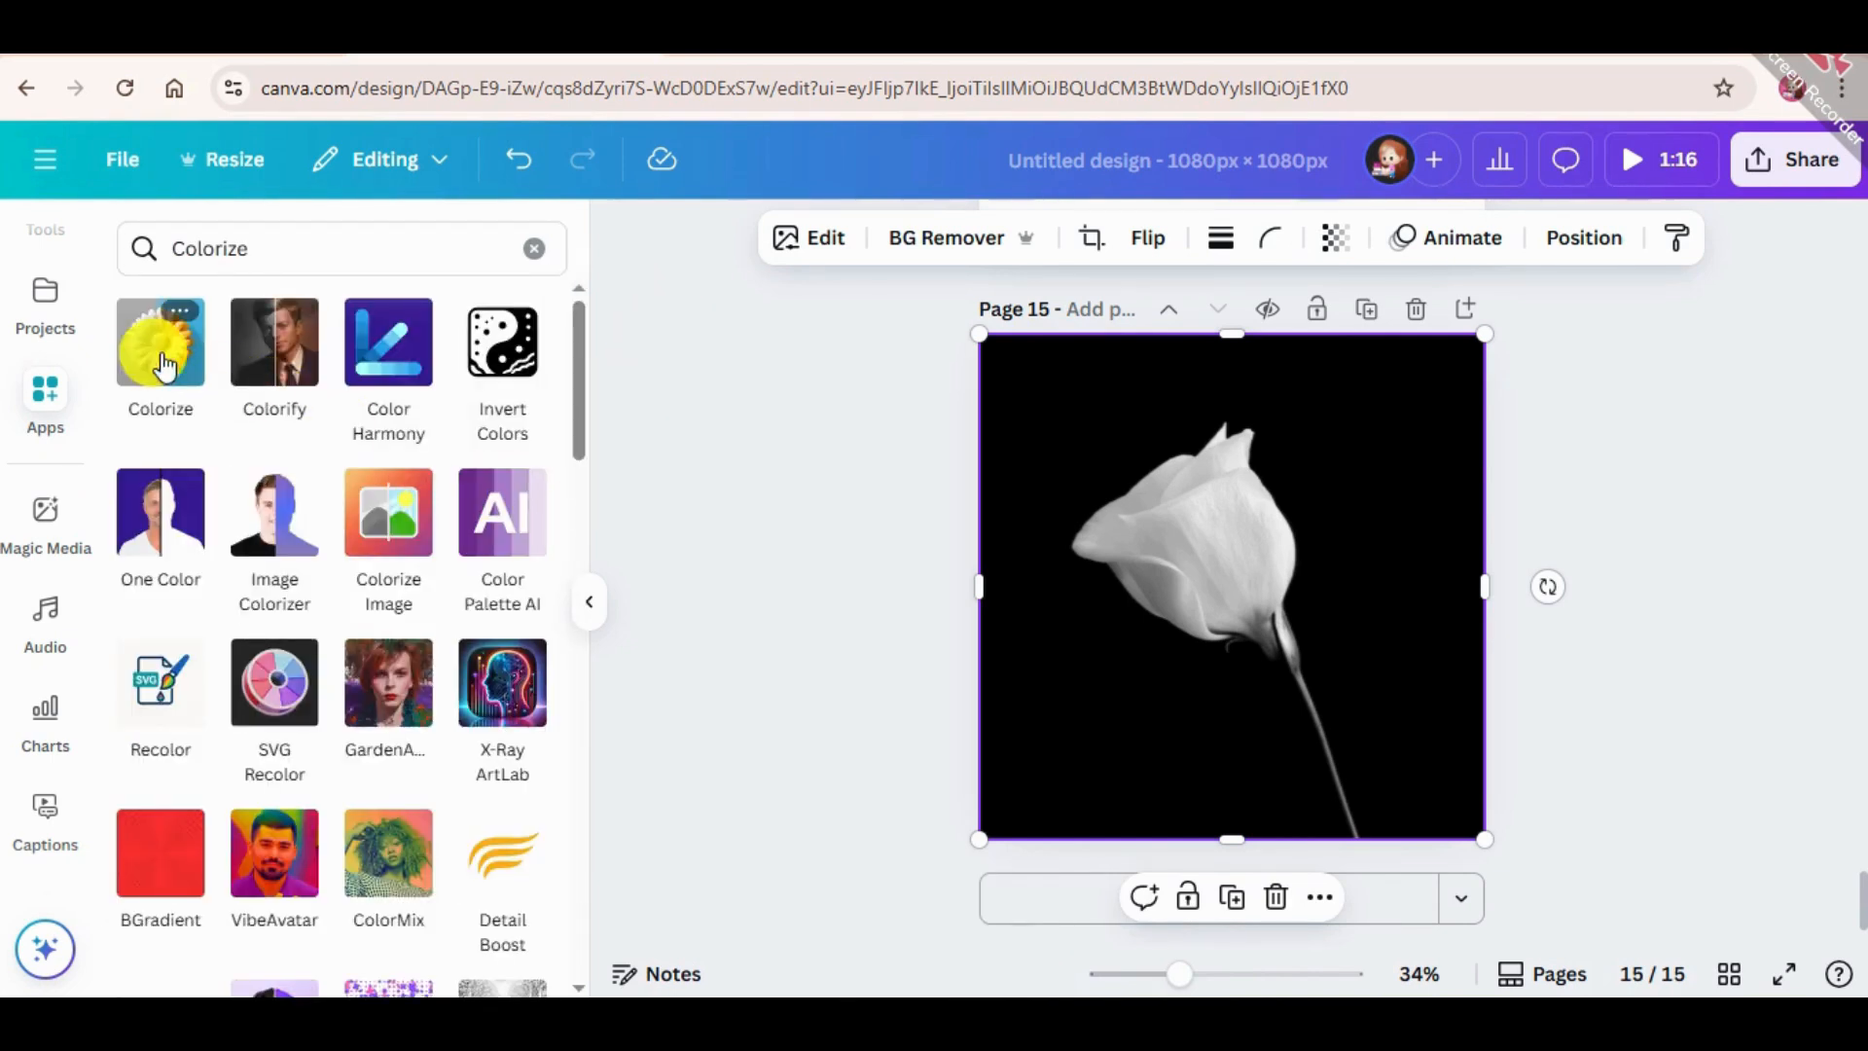
Open the Colorize app and try to colorize and replace the single white flower photo on page 15.
click(163, 364)
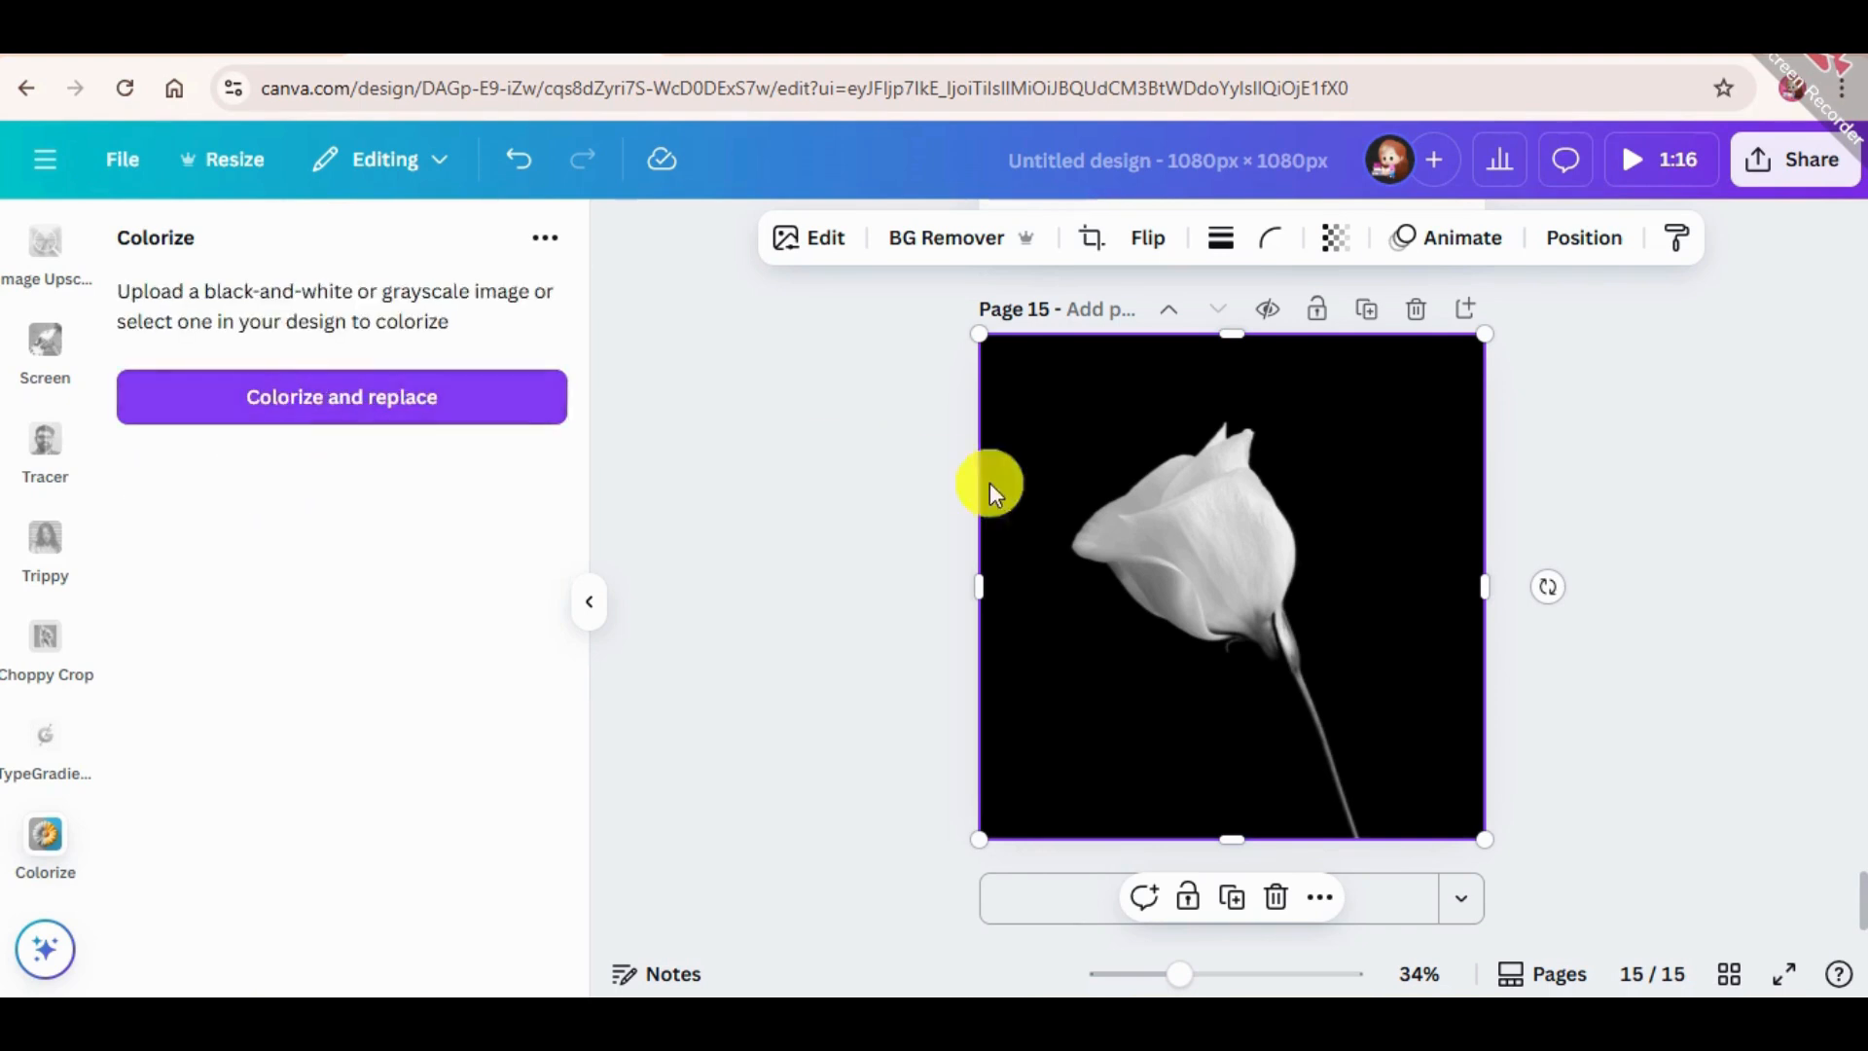
click(322, 397)
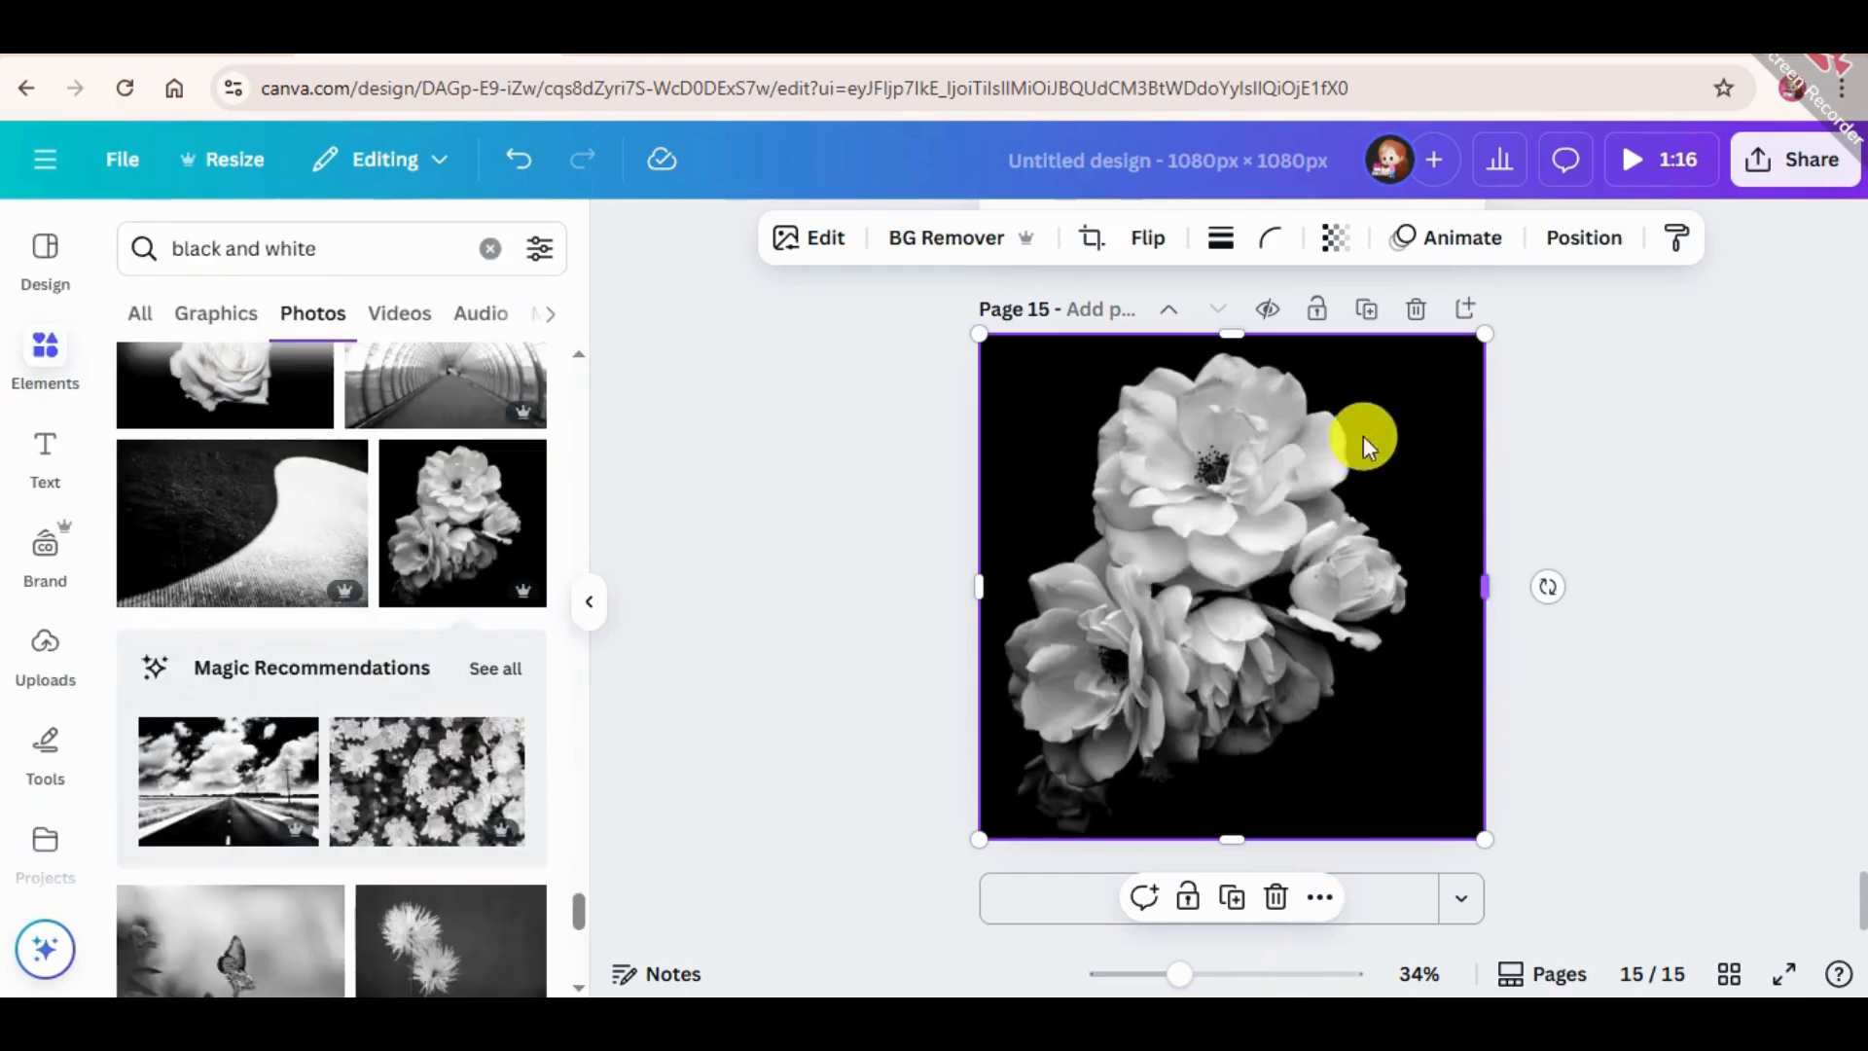
Reopen the Colorize app and colorize and replace the black-and-white photo of clustered flowers on page 15.
scroll(44, 808, down, 5)
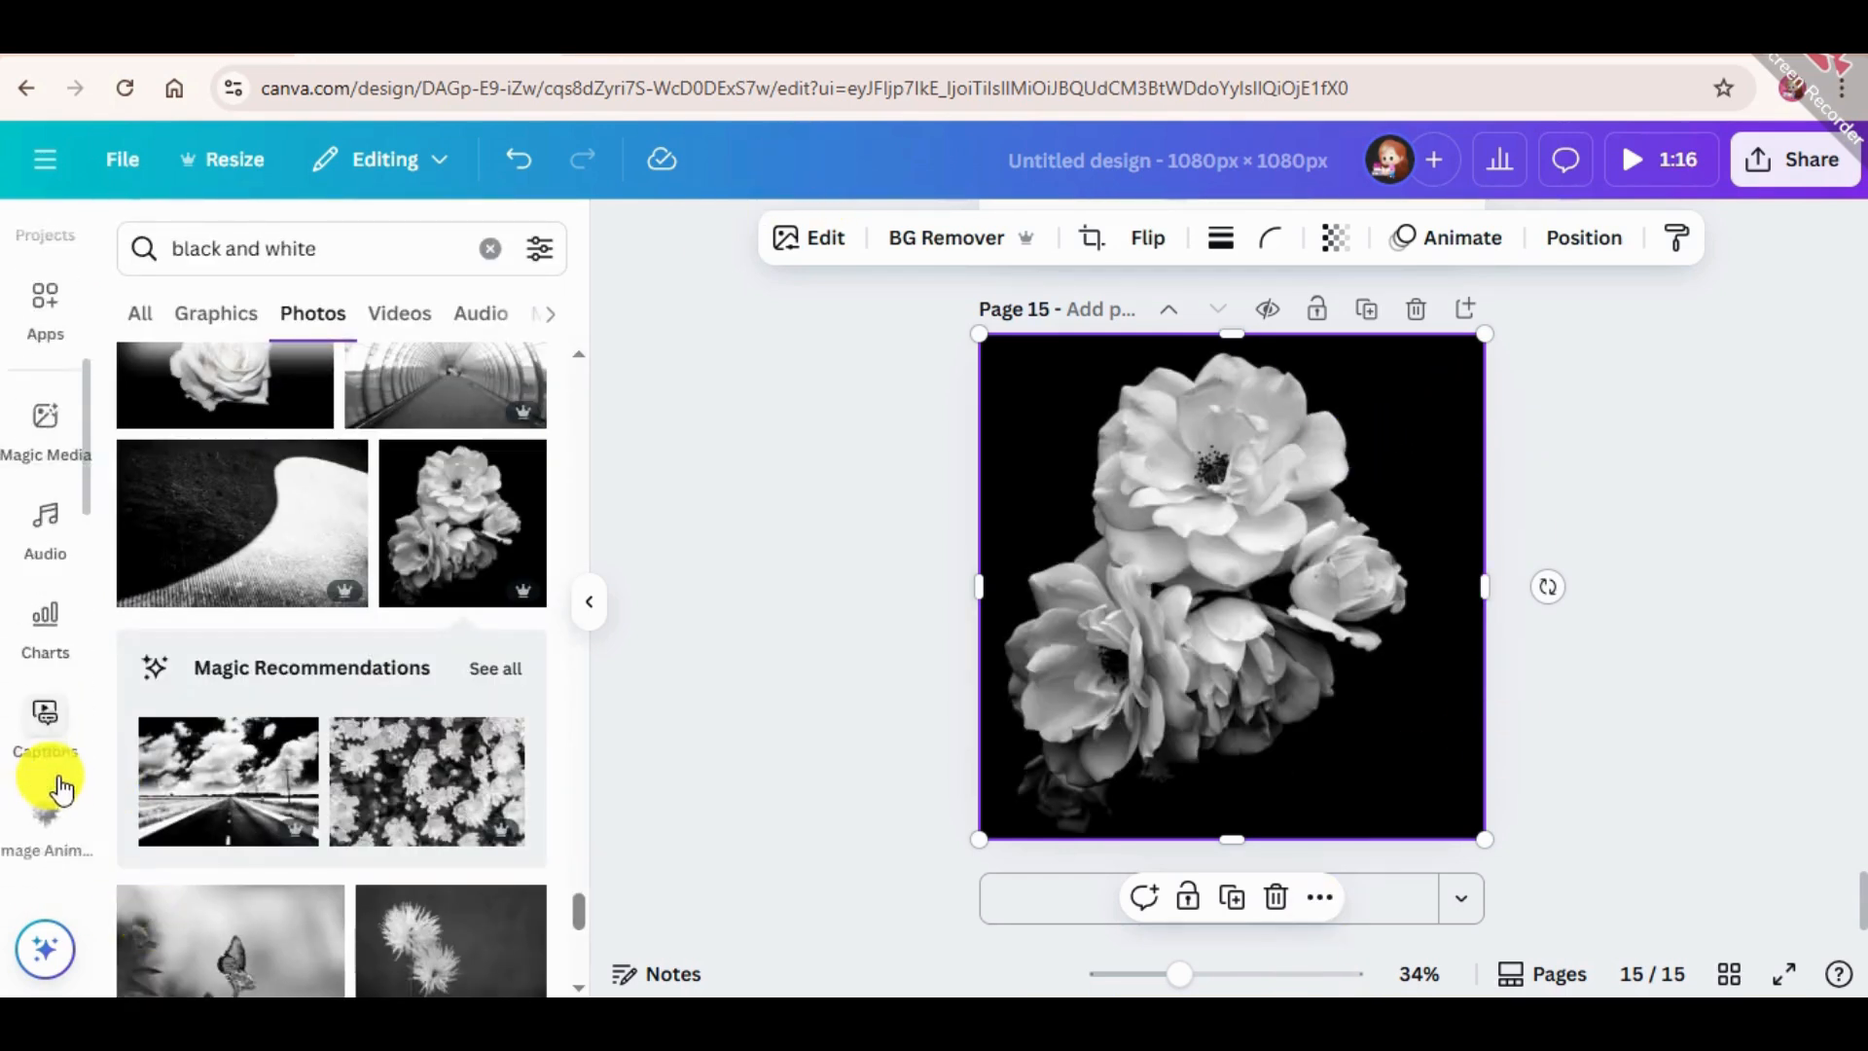
scroll(60, 790, down, 5)
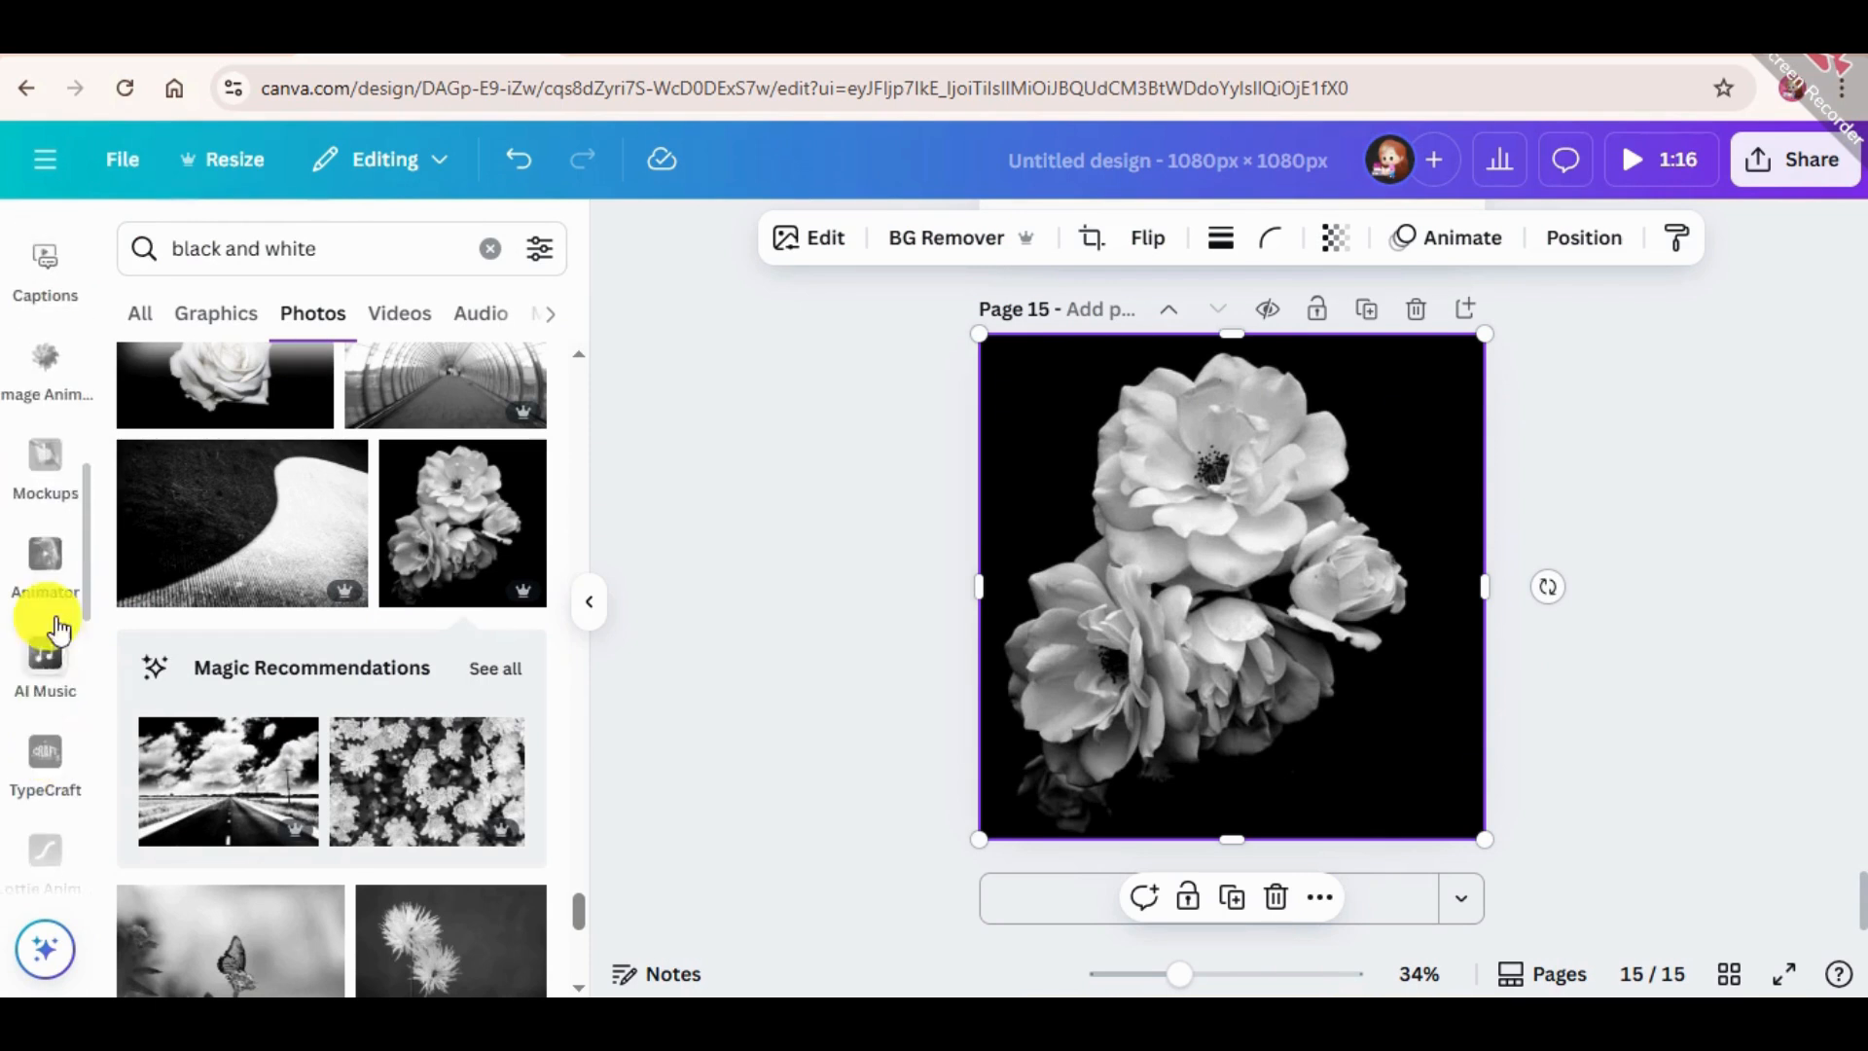
scroll(43, 562, down, 3)
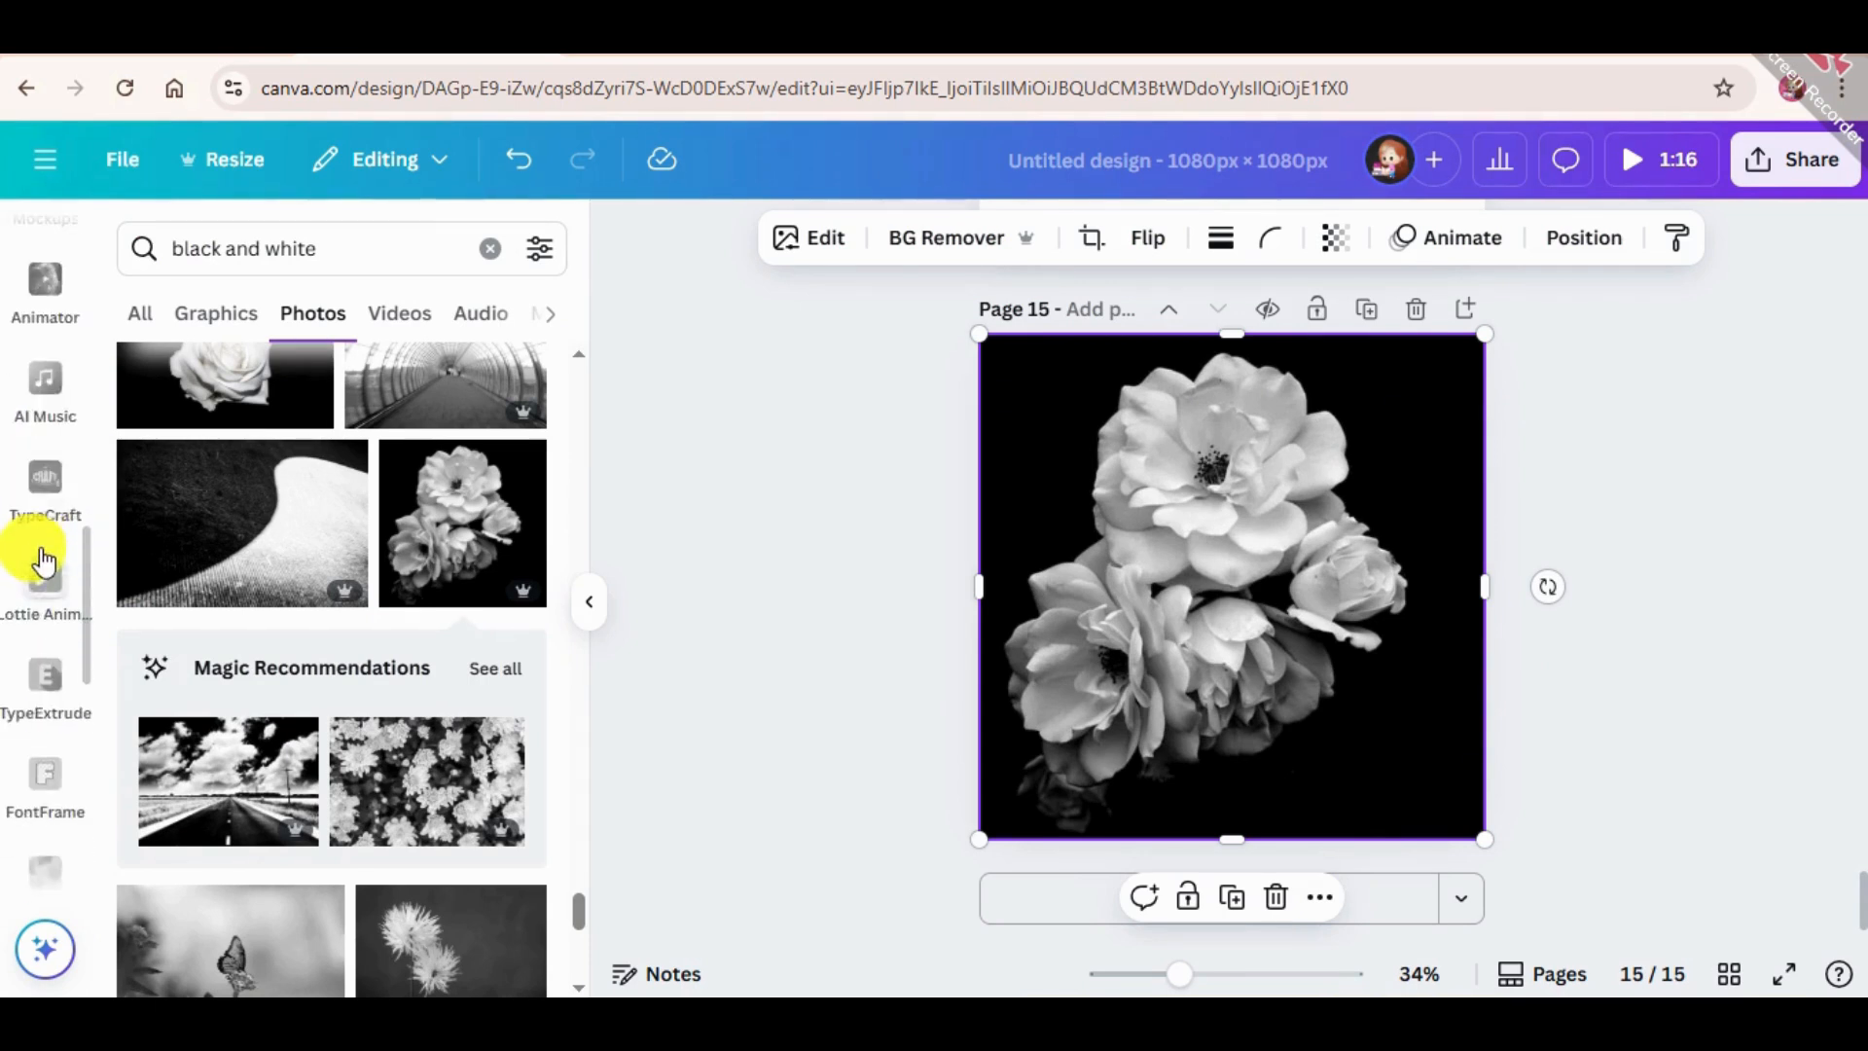
scroll(42, 562, down, 5)
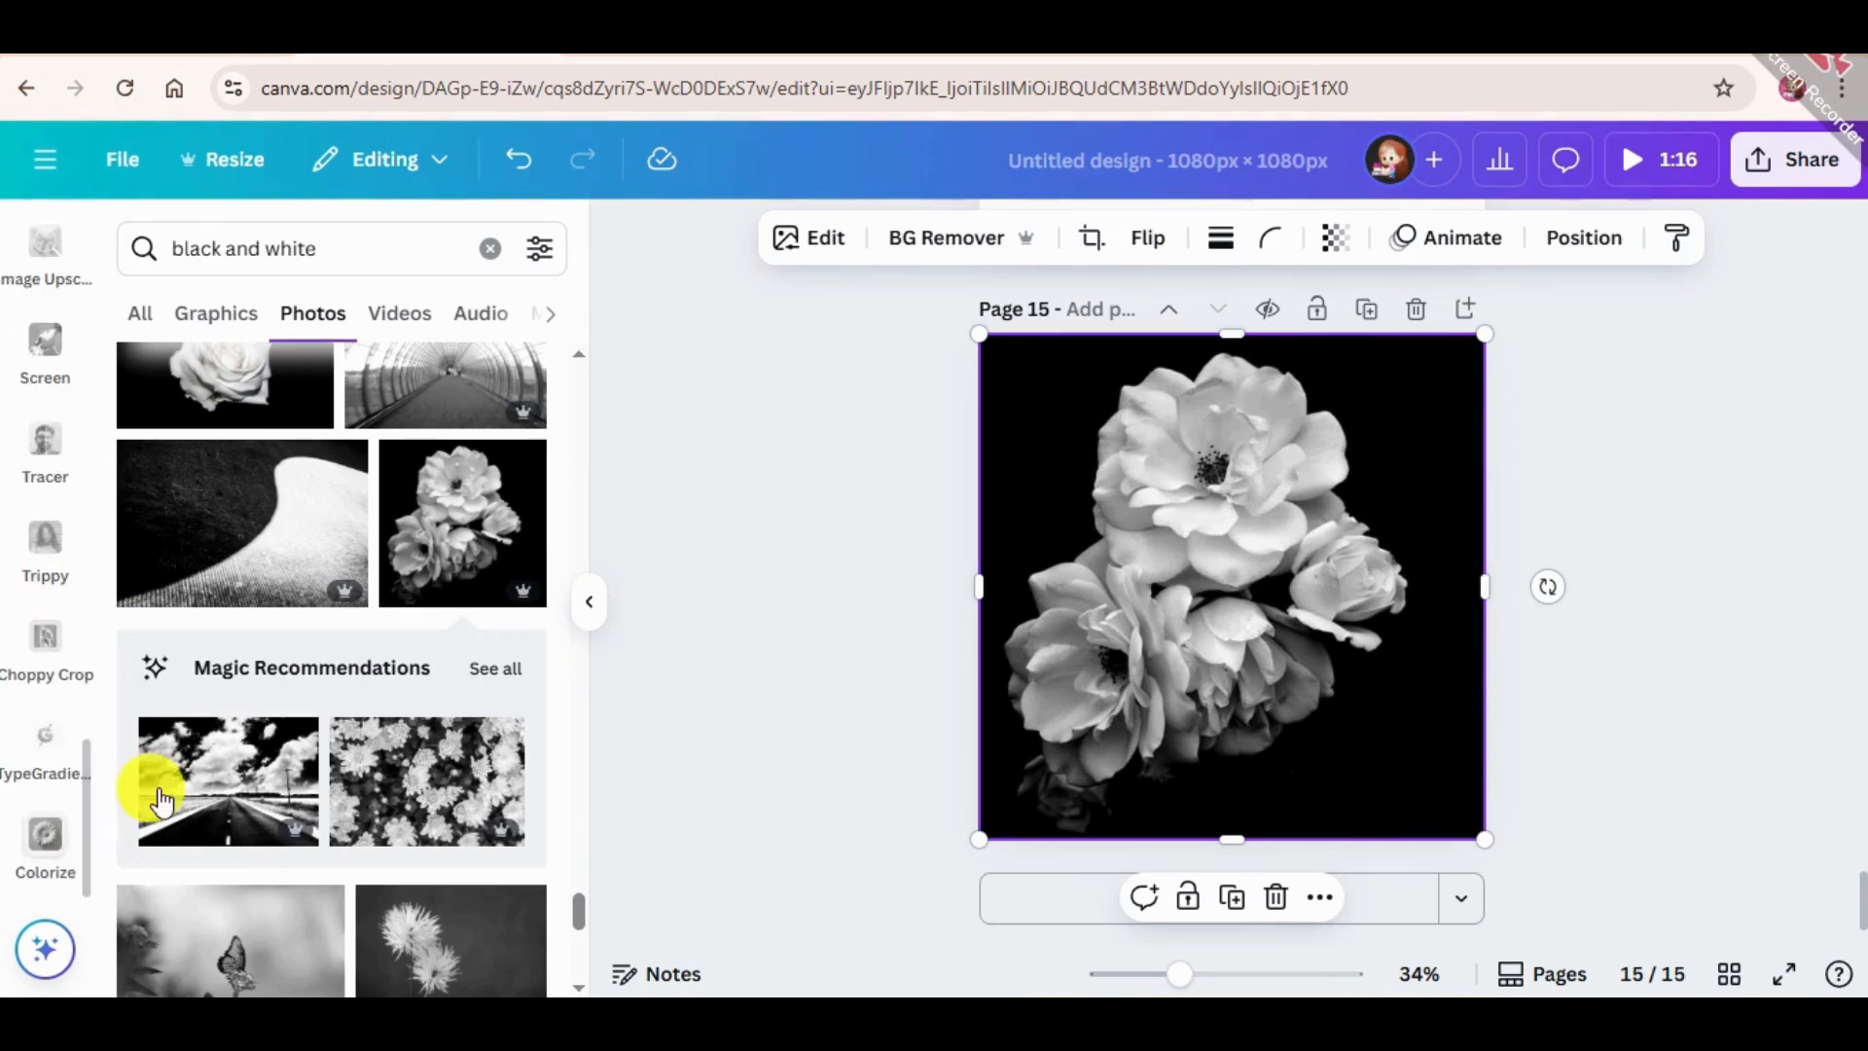
click(27, 843)
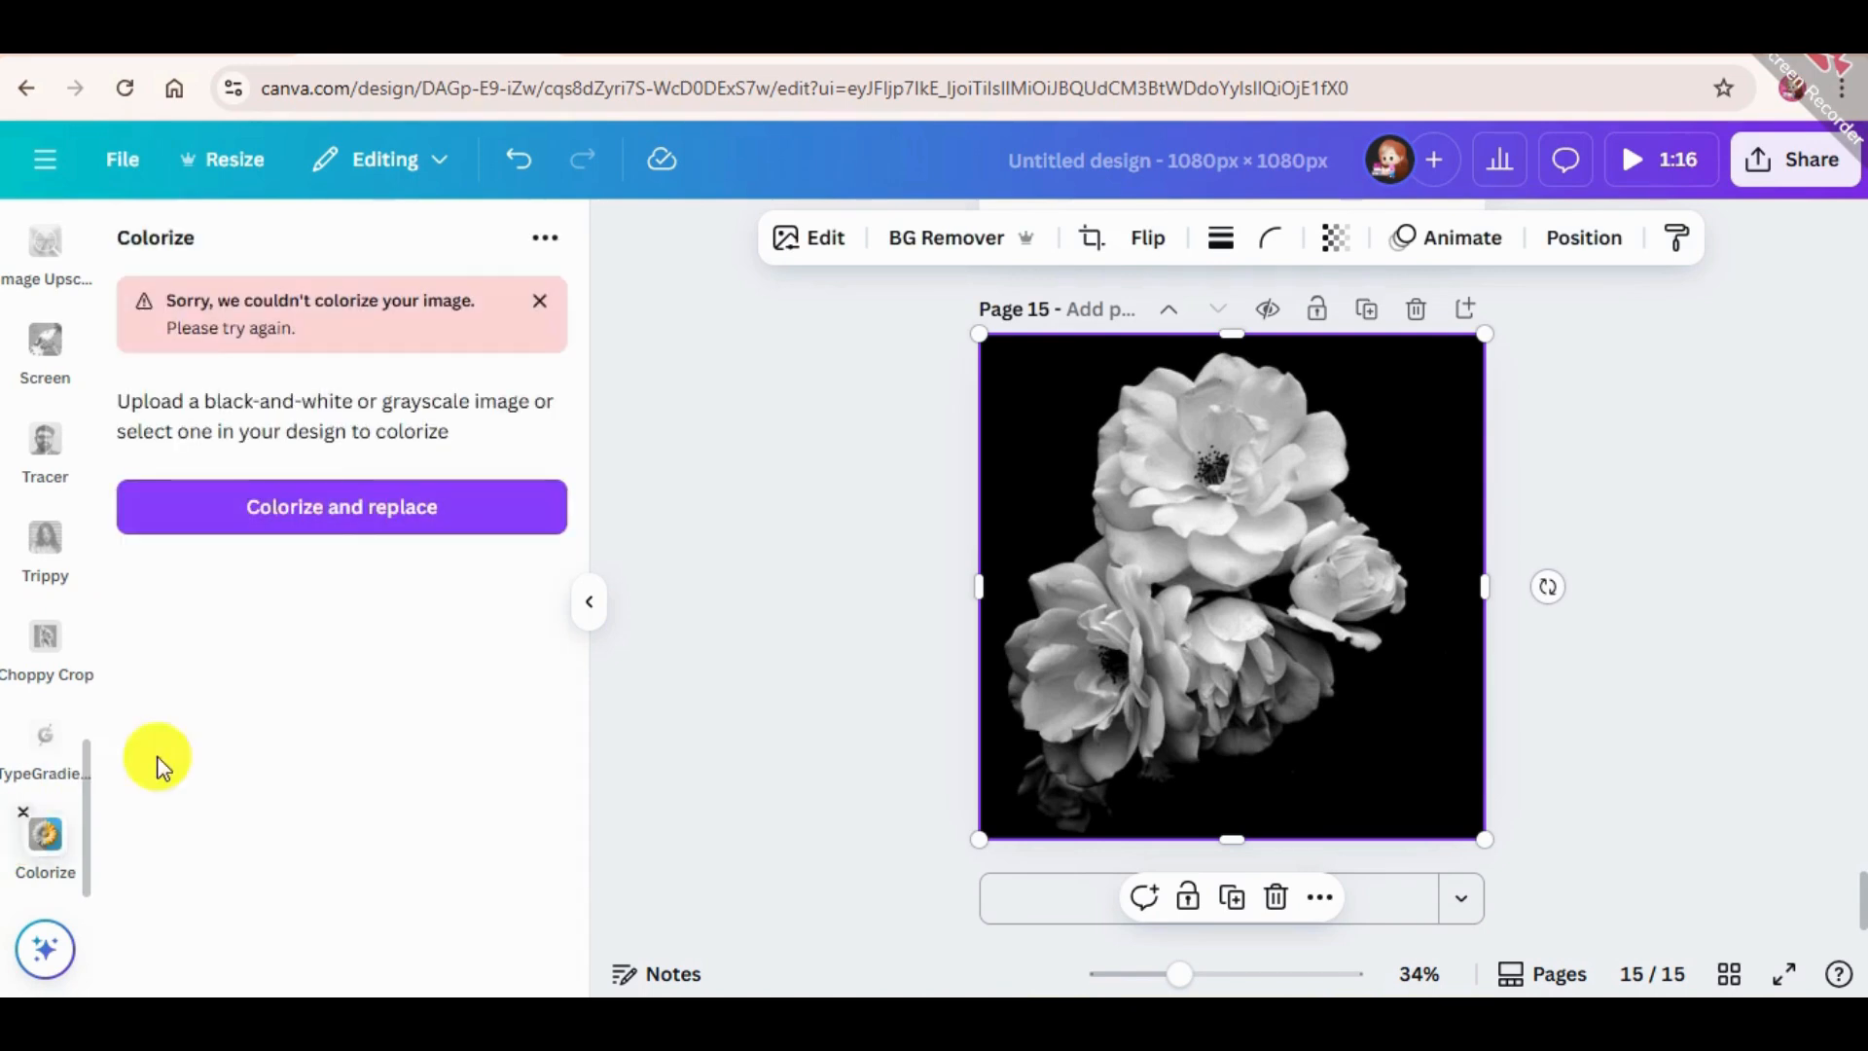
click(356, 508)
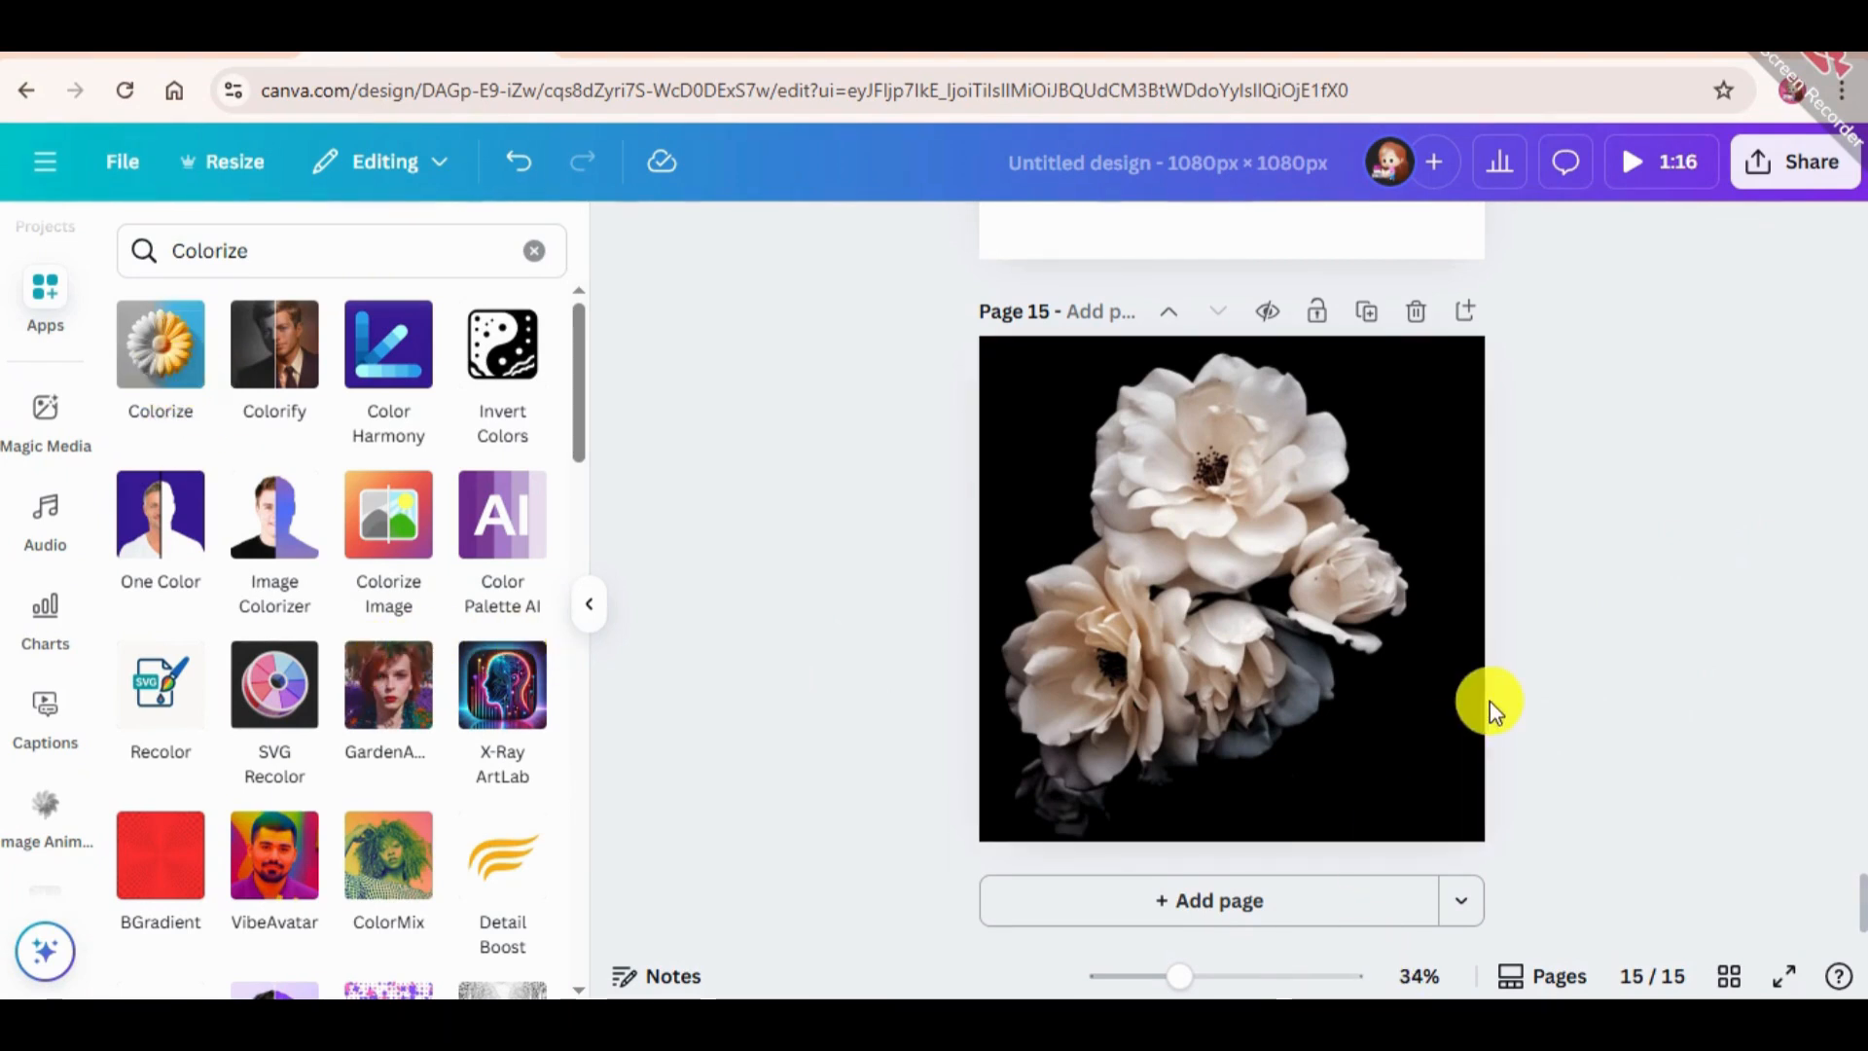
scroll(1491, 681, up, 15)
scroll(1492, 617, up, 20)
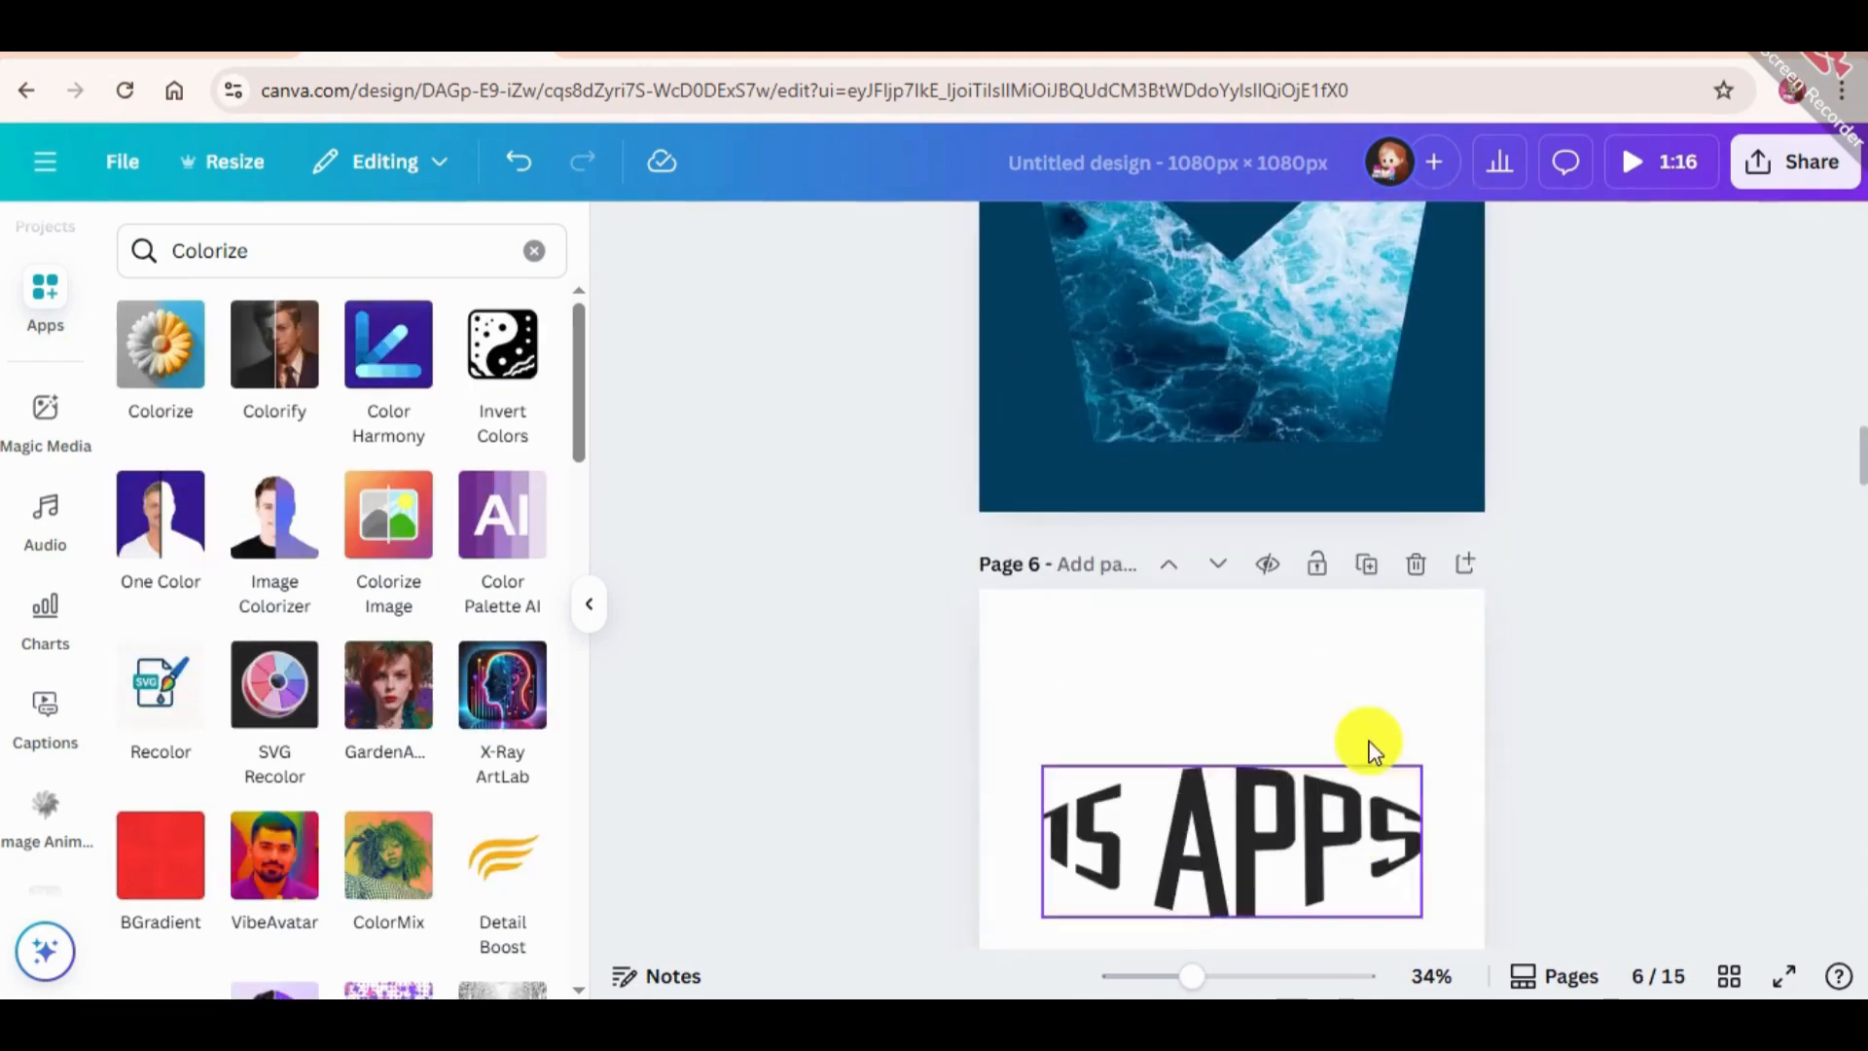
scroll(1368, 742, up, 5)
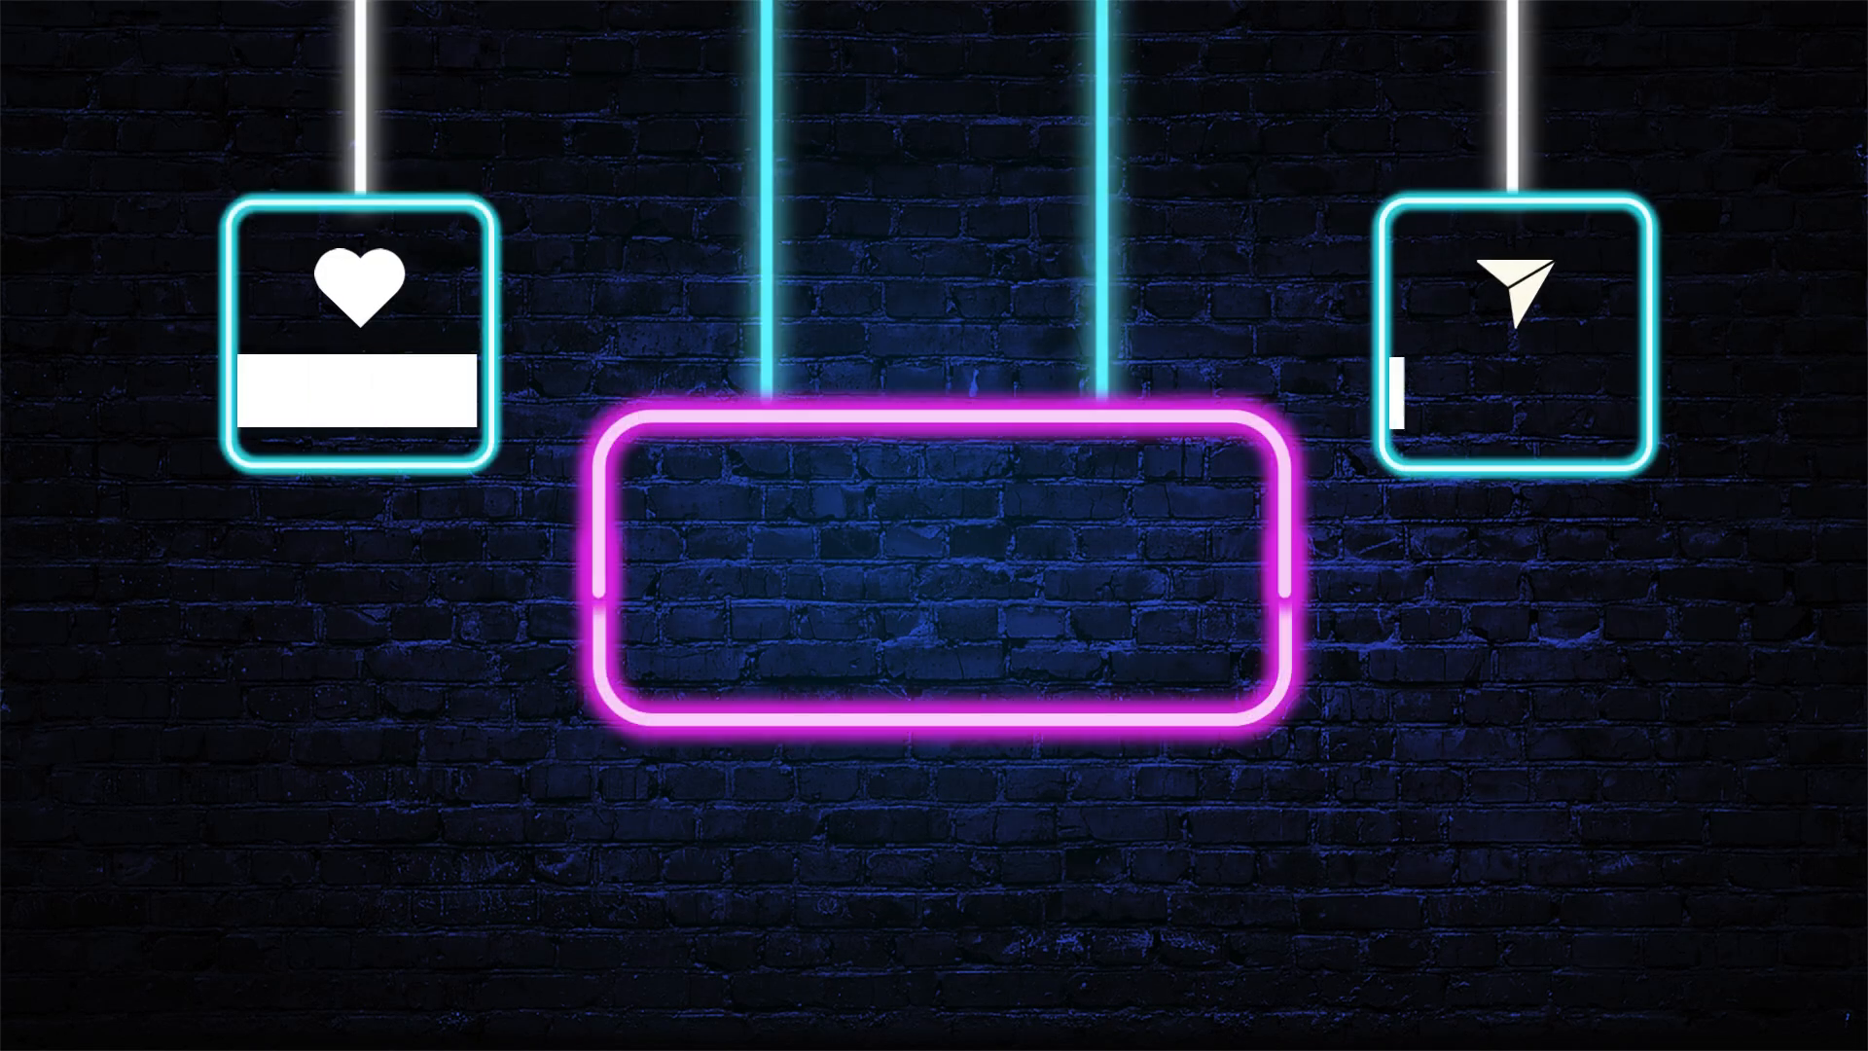